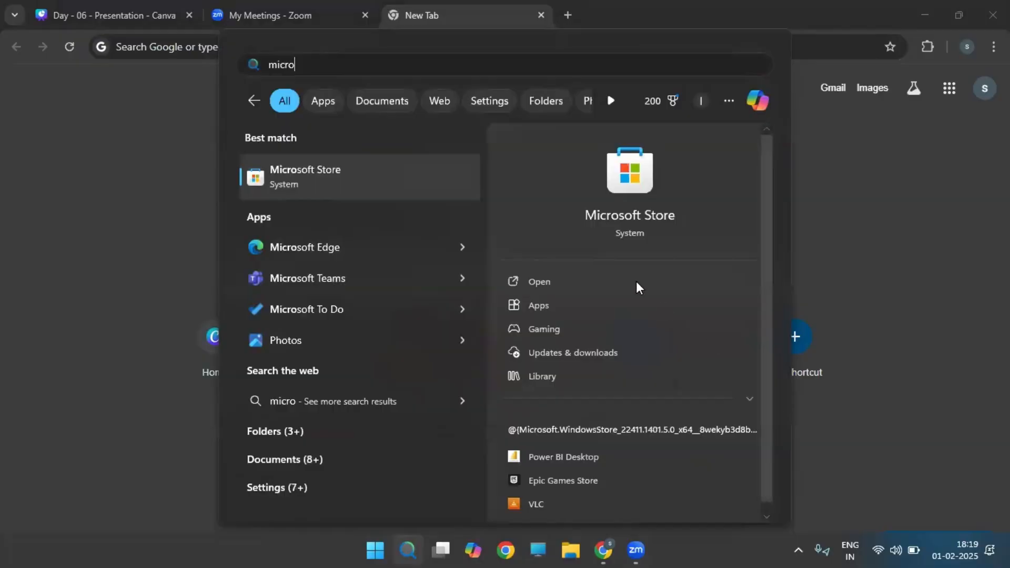
Open the Microsoft Store, search for powerbi to view the Power BI Desktop app page, and minimize the store
left_click(629, 283)
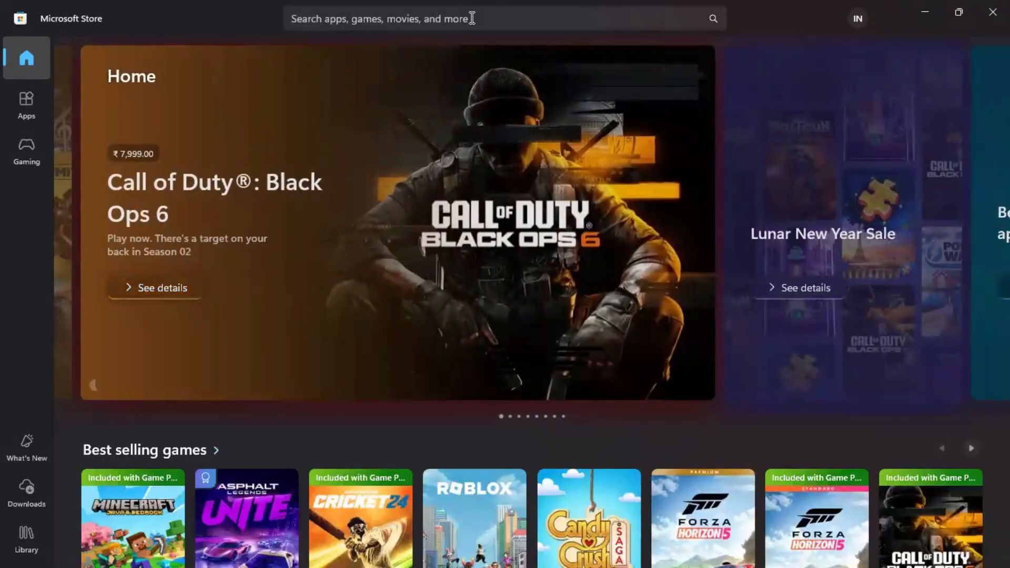
left_click(472, 18)
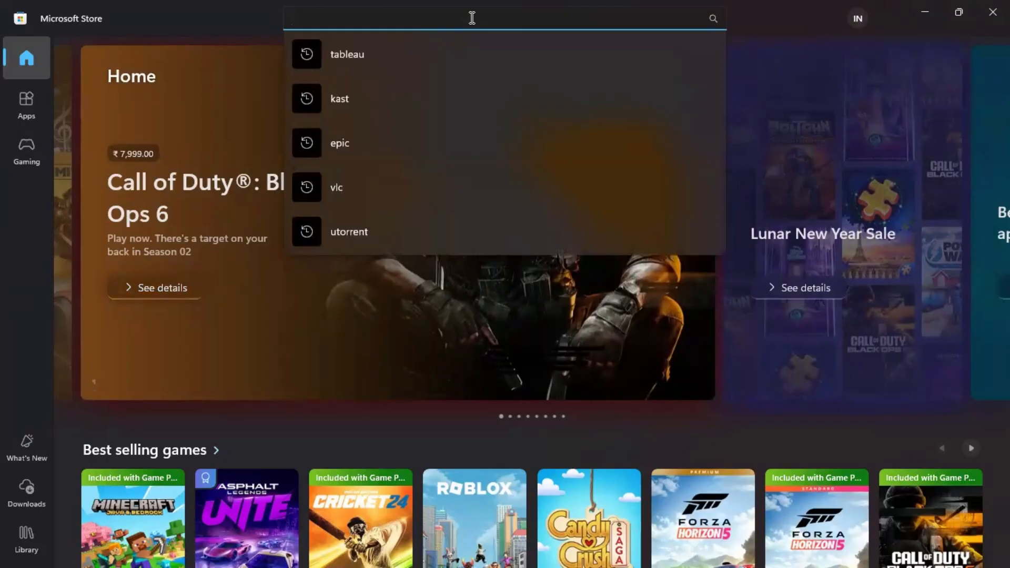
type("power")
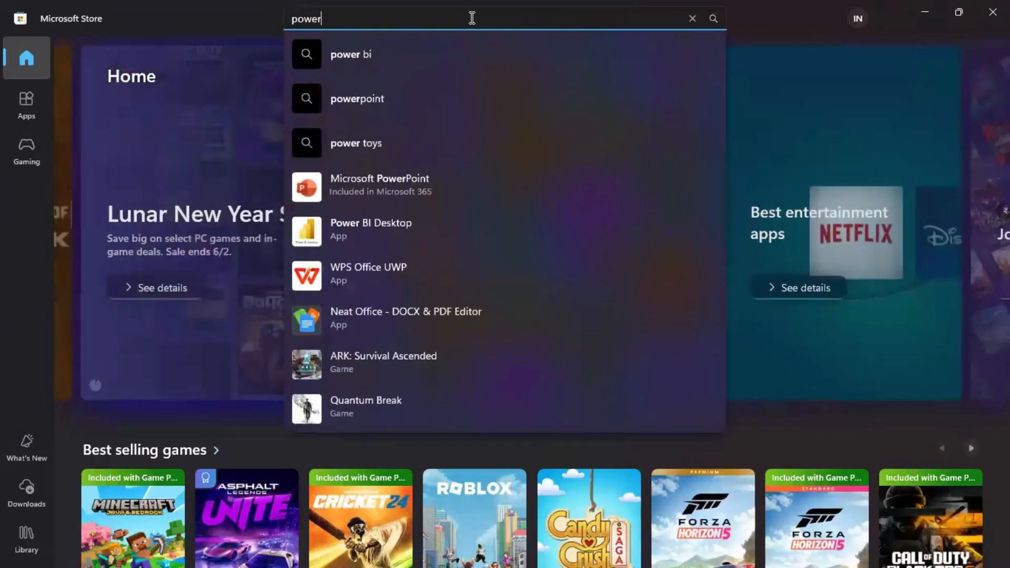
type("bi")
key("Down")
key("Down")
key("Down")
key("Down")
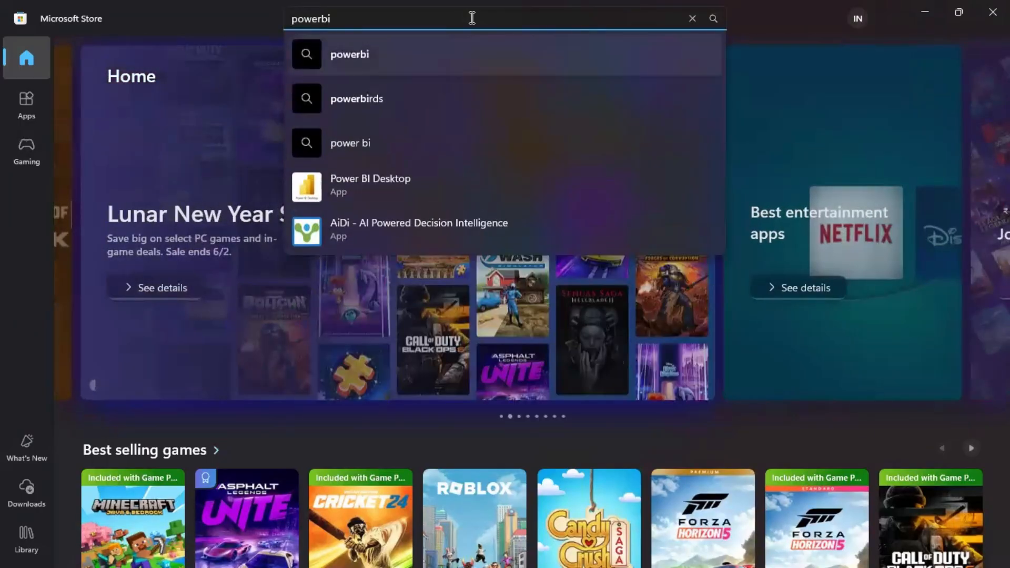
key("Return")
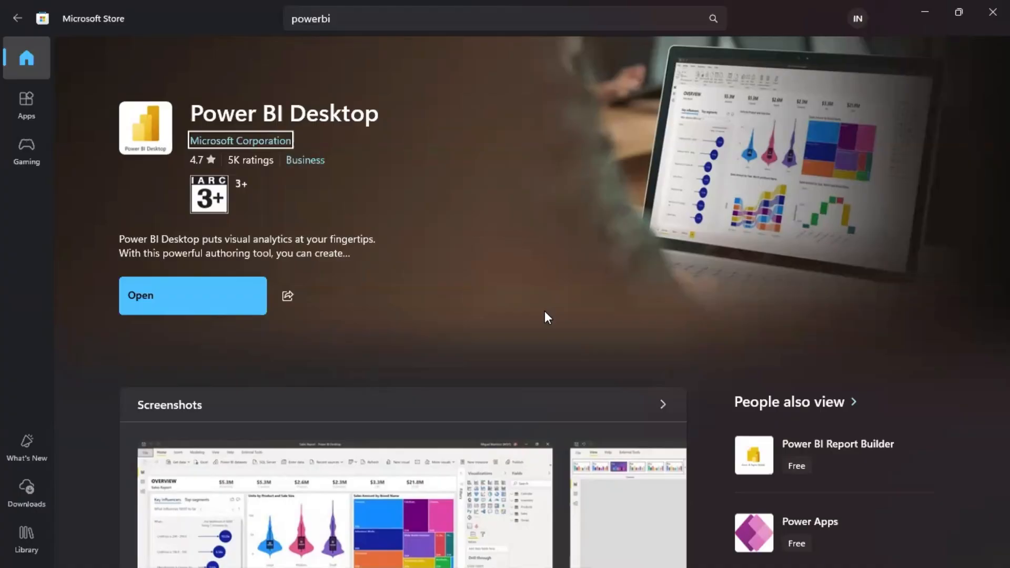
left_click(928, 5)
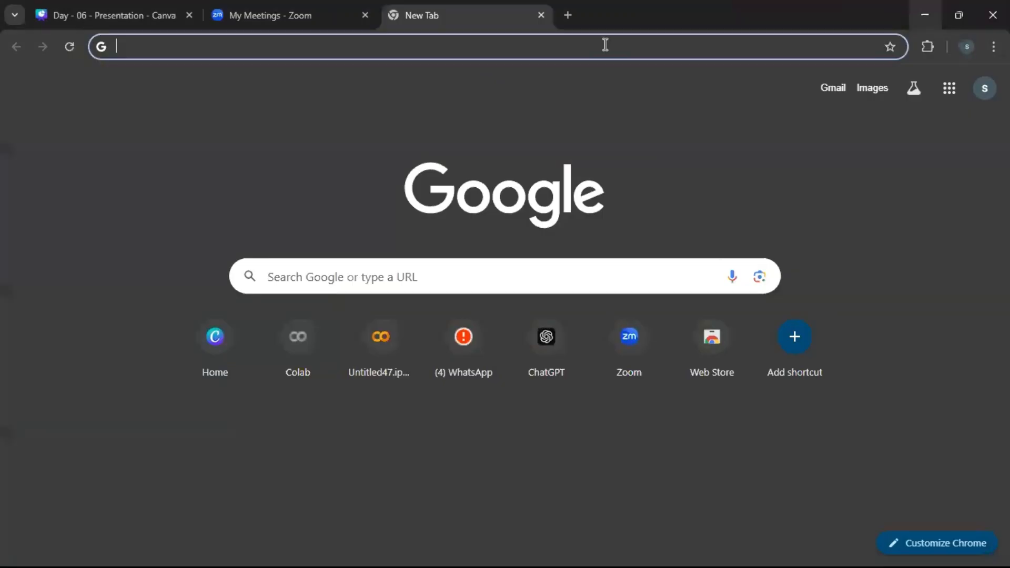
Search the web for "power bi desktop download" in the browser
left_click(496, 54)
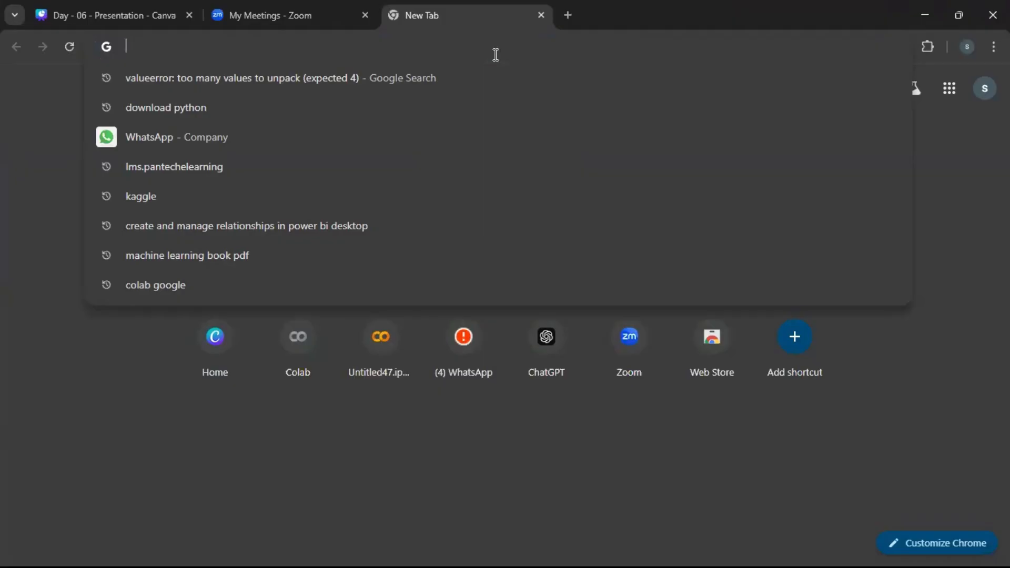
type("powe")
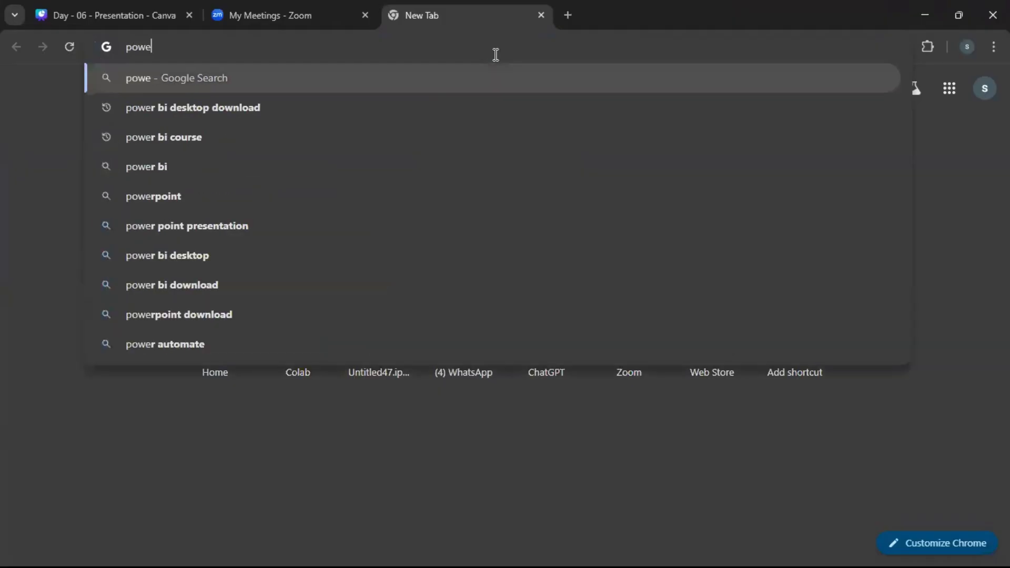
type("r bi")
key("Down")
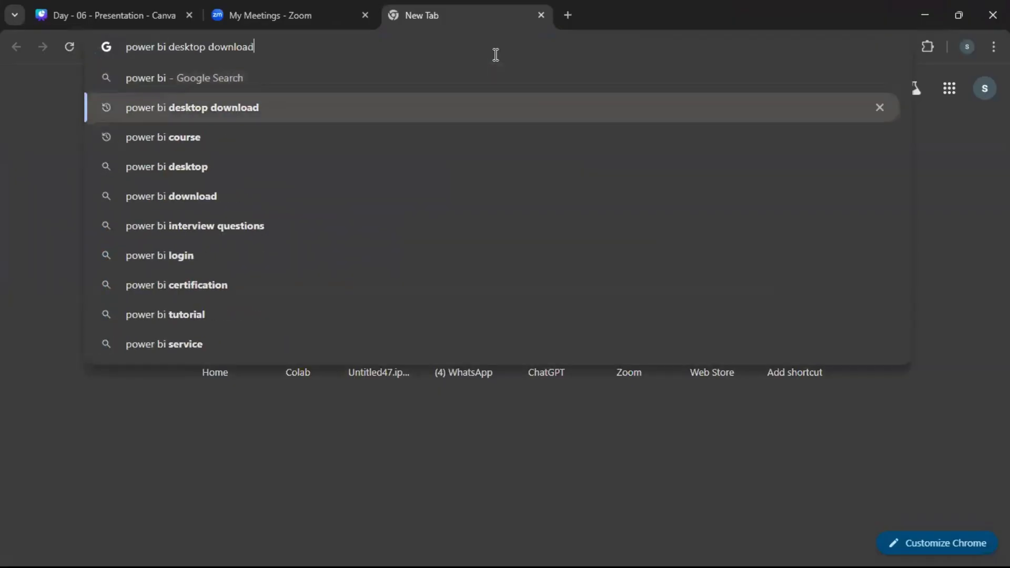
key("Return")
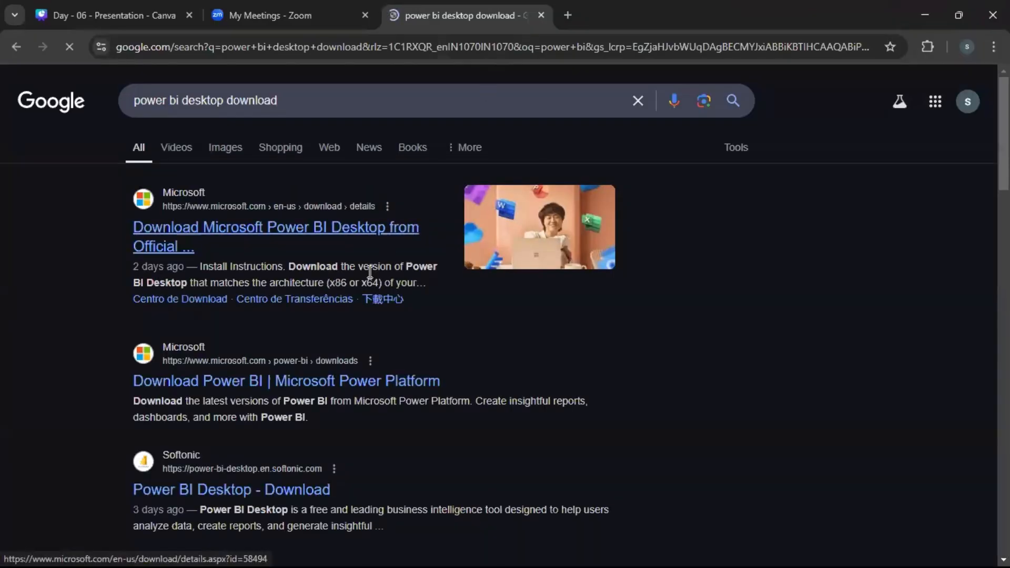
Find the Google Play result for Microsoft Power BI, open it and look over the mobile app's install page
scroll(371, 277, "down", 4)
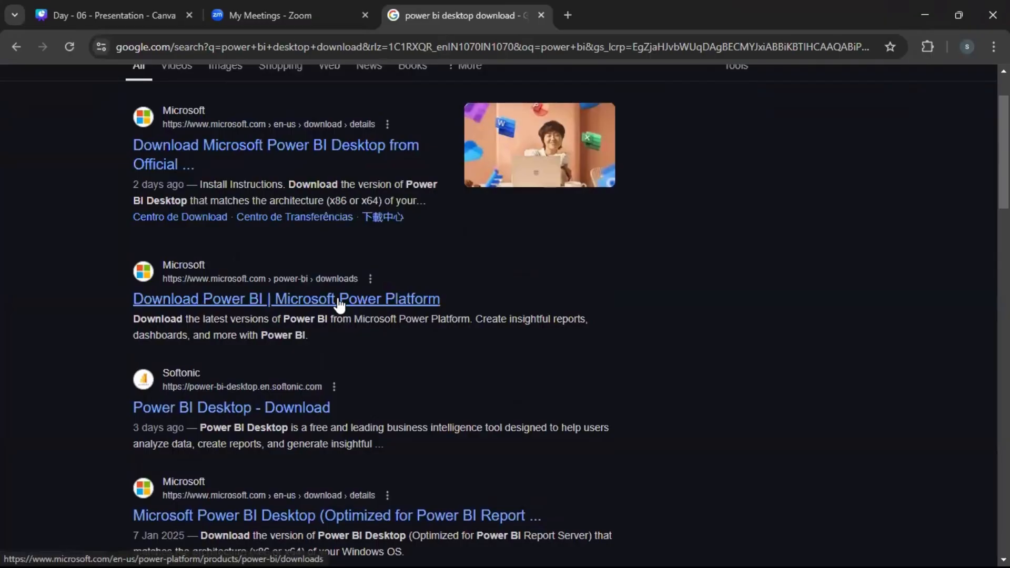
scroll(339, 303, "down", 5)
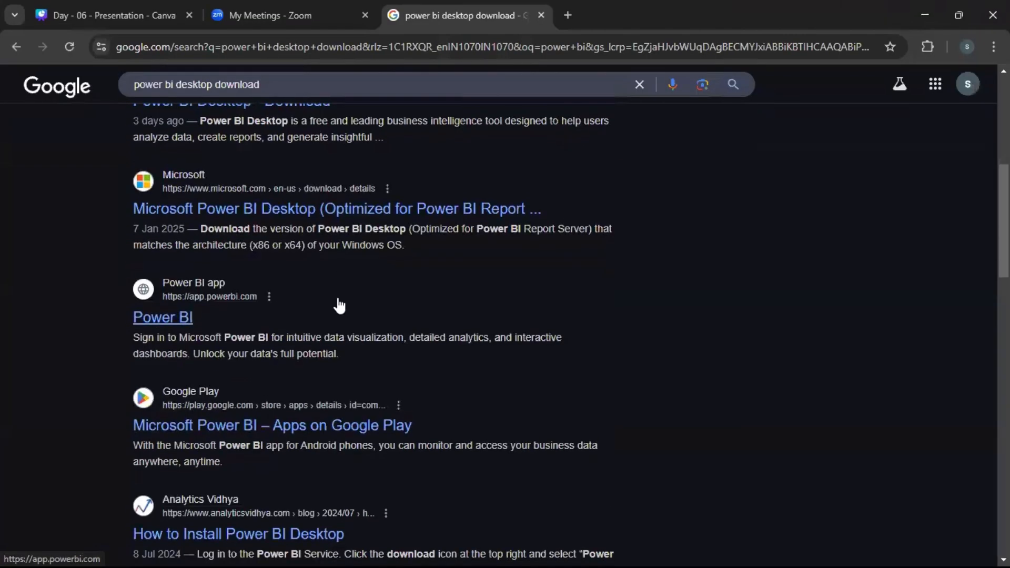
scroll(253, 322, "down", 2)
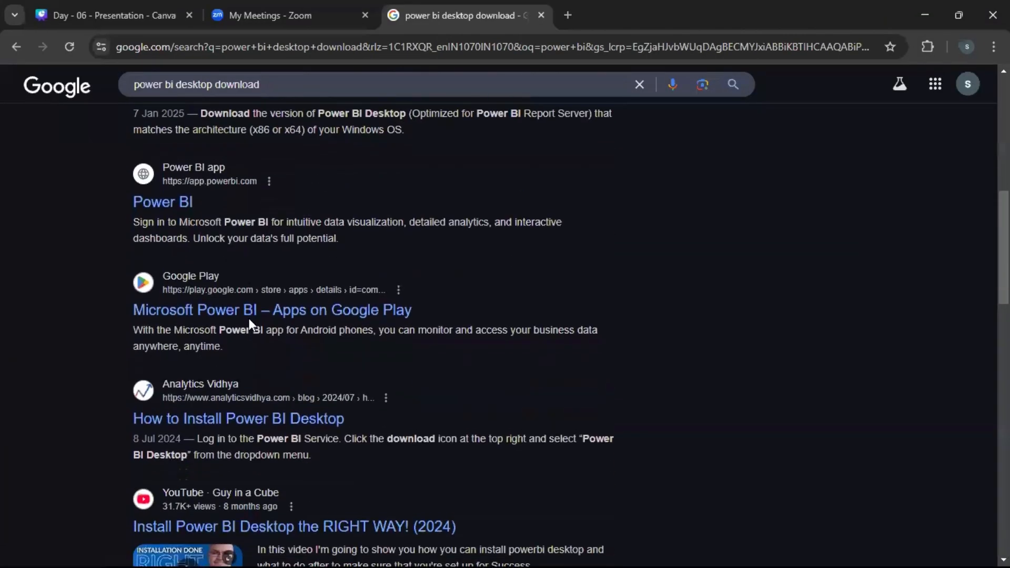
left_click(253, 314)
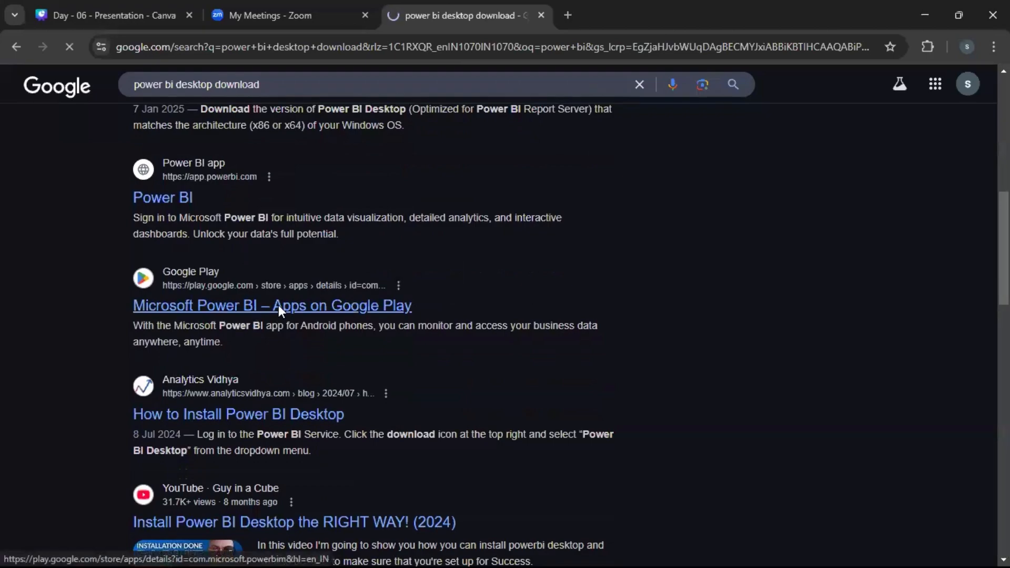
scroll(271, 323, "down", 5)
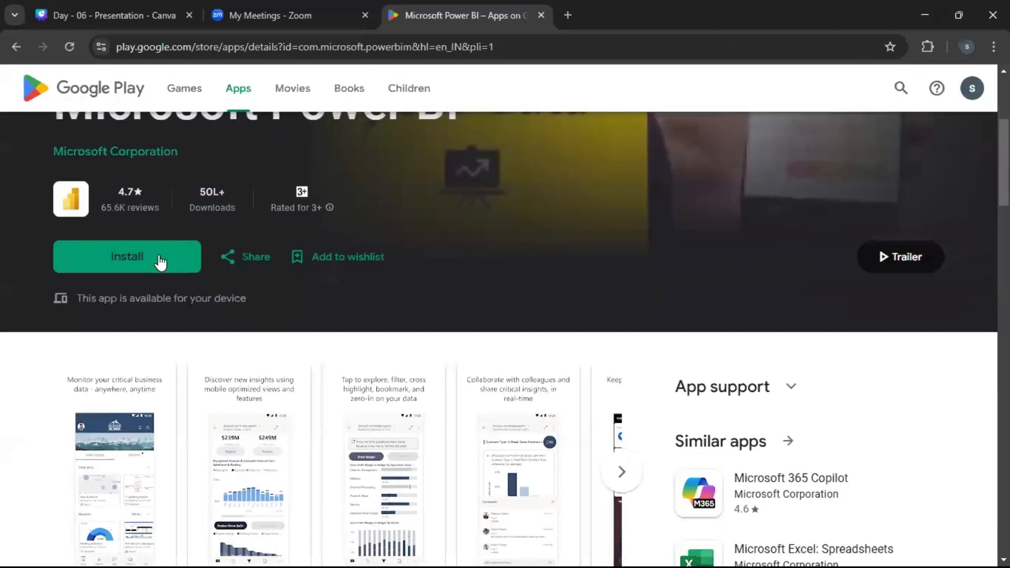
scroll(162, 264, "up", 1)
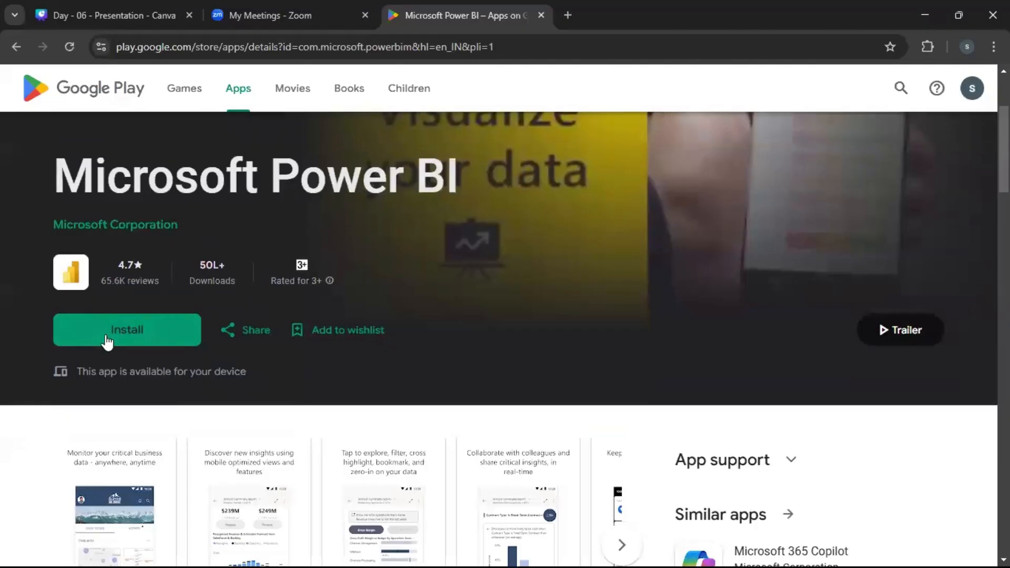
scroll(107, 343, "down", 2)
scroll(107, 341, "down", 4)
scroll(106, 335, "up", 9)
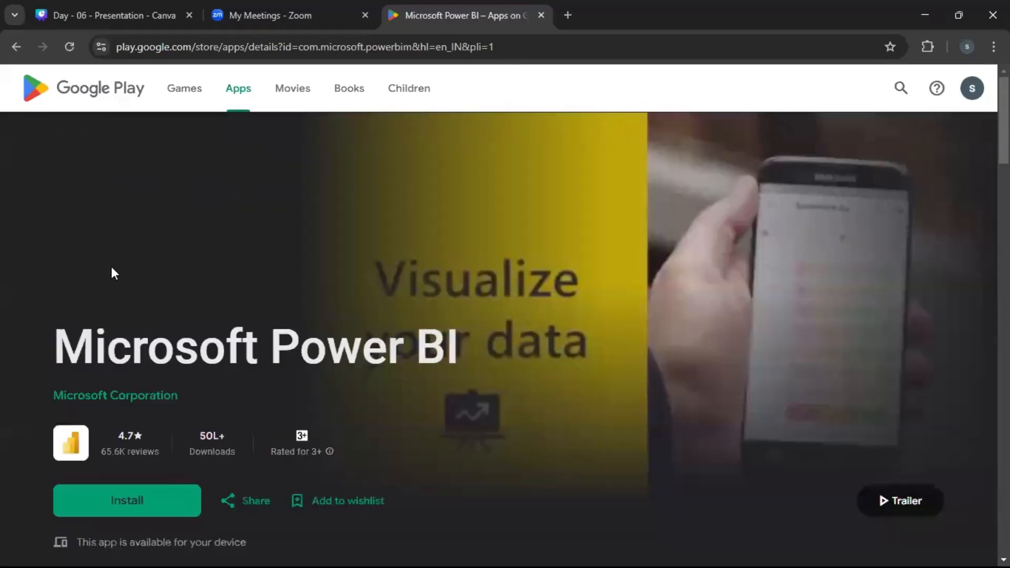
scroll(111, 267, "down", 2)
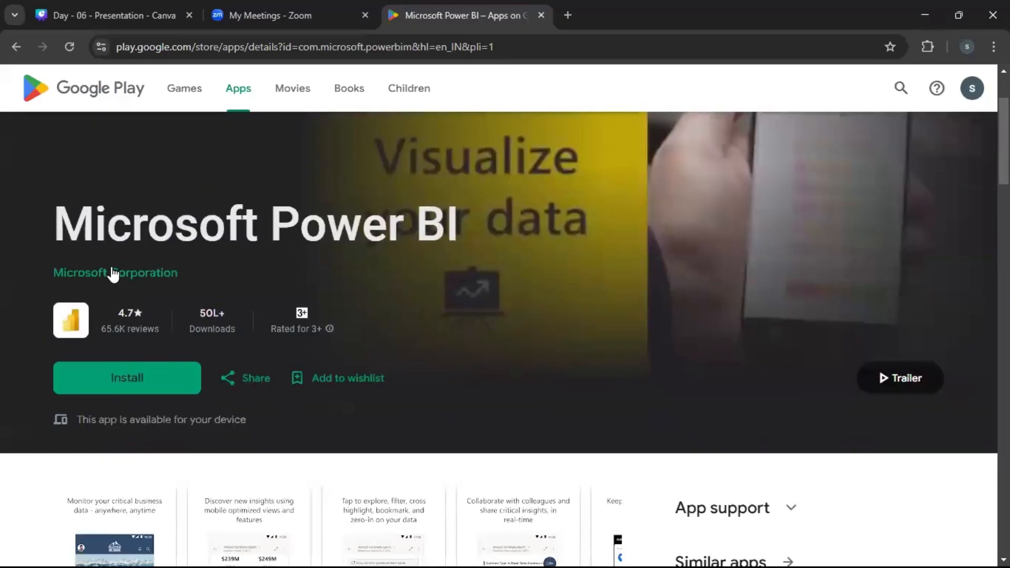
Return to the web search results and look through the other Power BI download and installation links
left_click(18, 47)
scroll(283, 277, "down", 8)
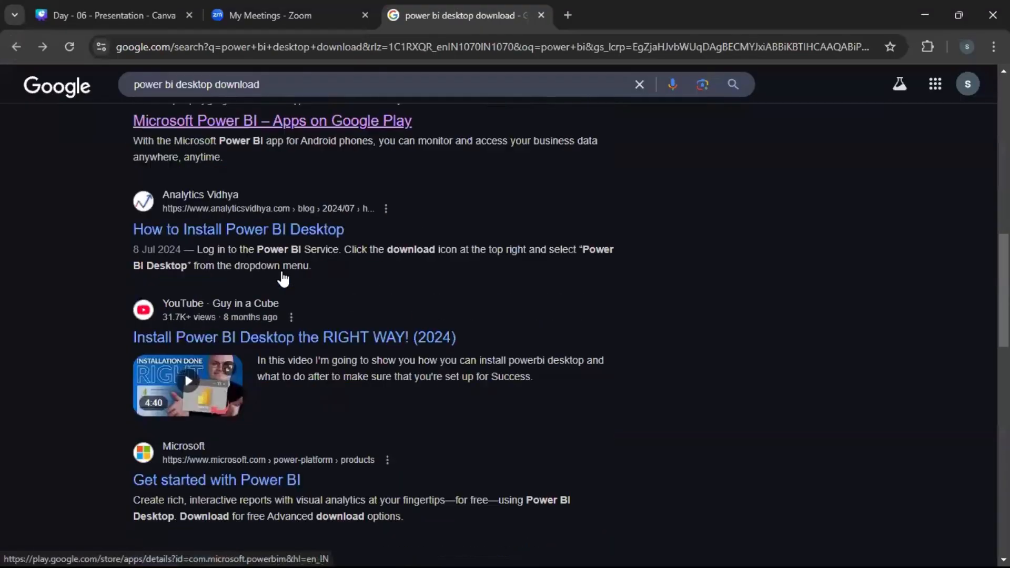
scroll(283, 272, "up", 10)
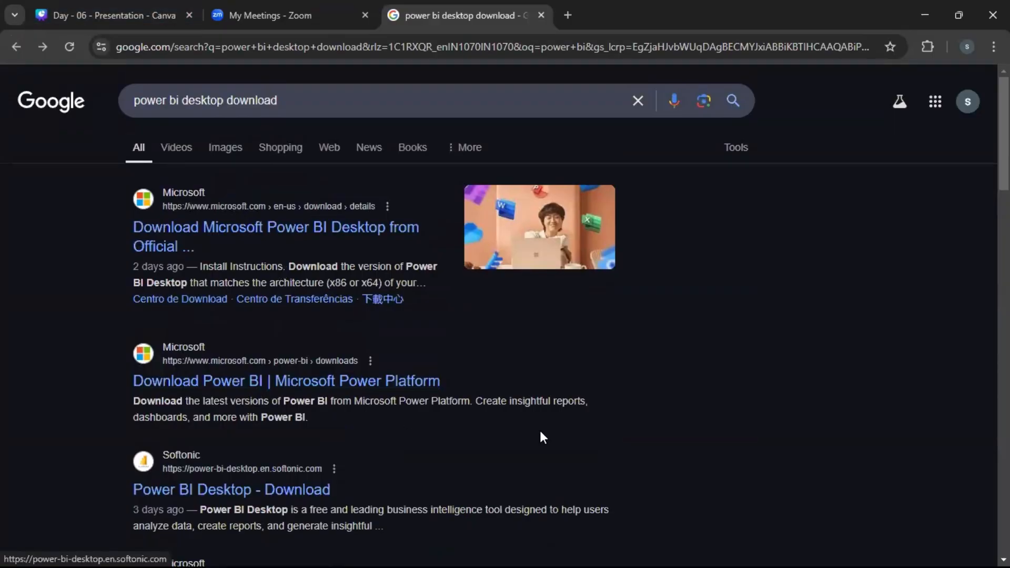
Find Power BI Desktop through the Windows search and launch it
key("super")
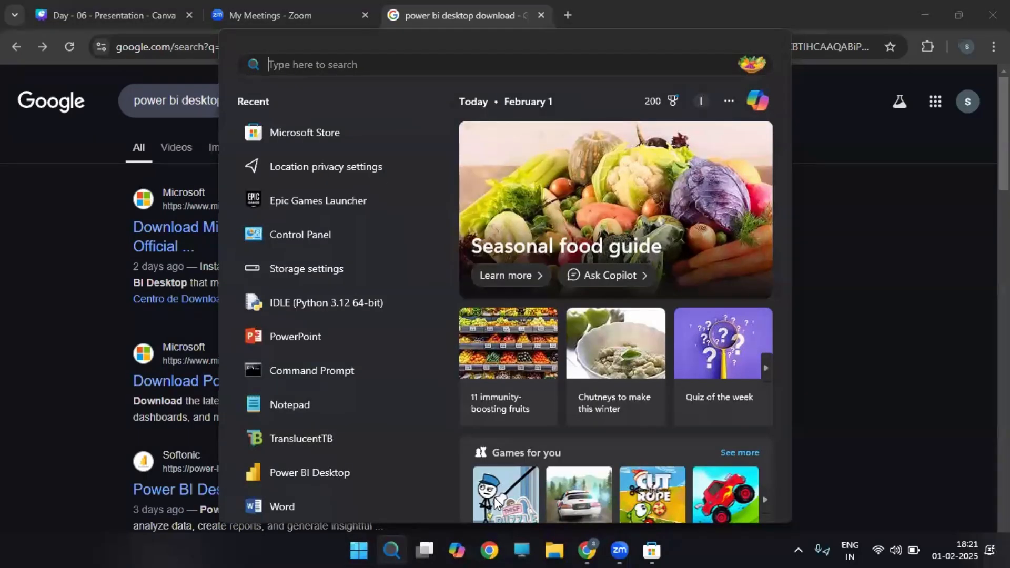
type("power BI Desktop")
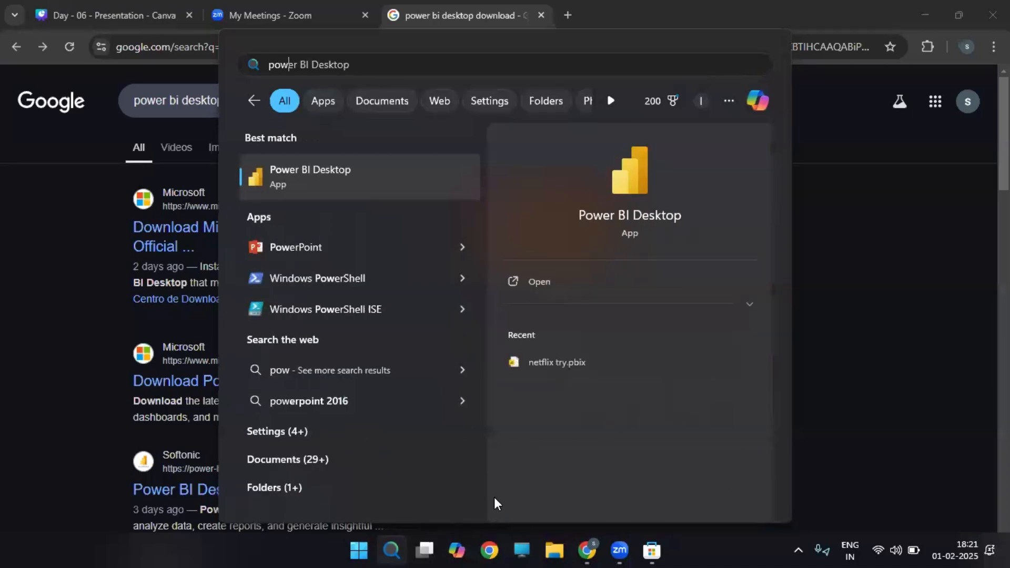
left_click(565, 277)
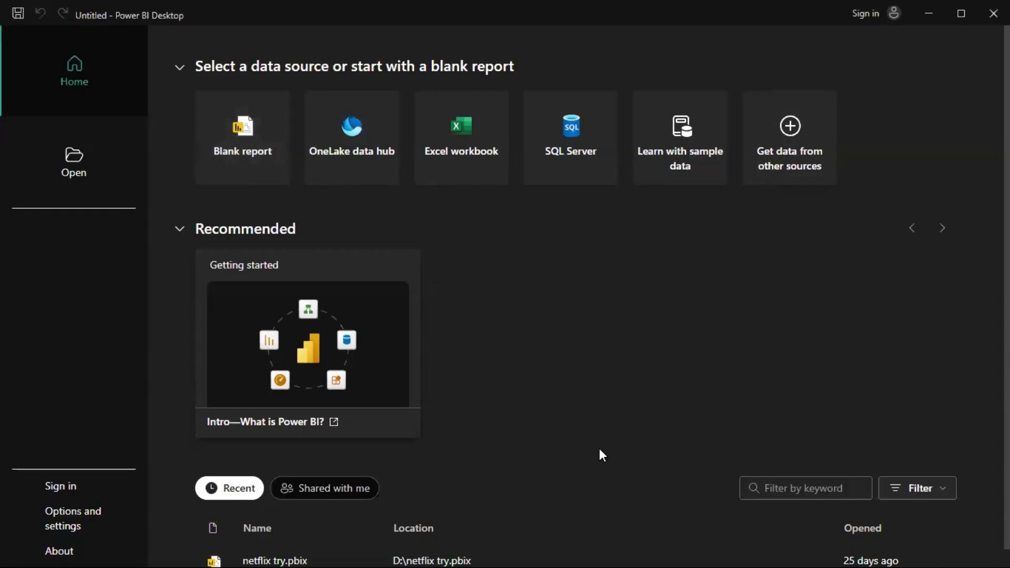
Look over the start screen and the Recent and OneDrive locations for opening reports, and return to the start screen
scroll(411, 355, "down", 1)
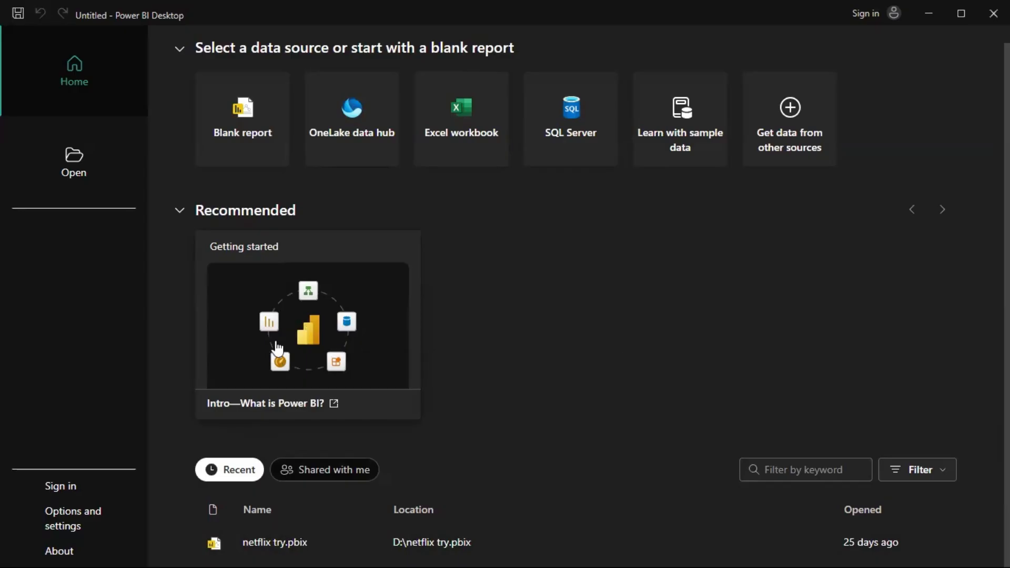
left_click(76, 174)
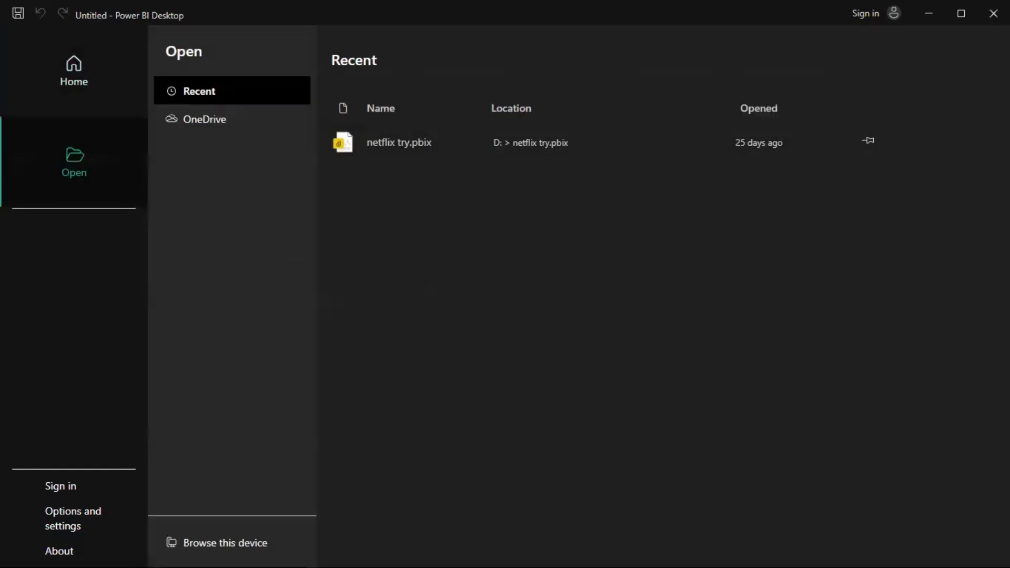
left_click(245, 119)
left_click(241, 95)
left_click(51, 49)
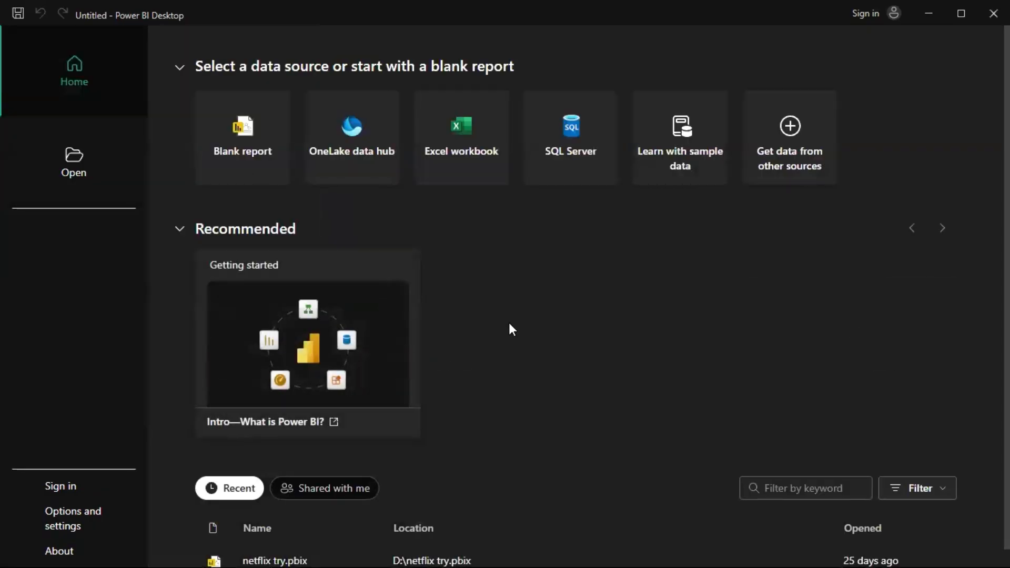
Create a blank report, look over its file commands and return to the report canvas
left_click(239, 155)
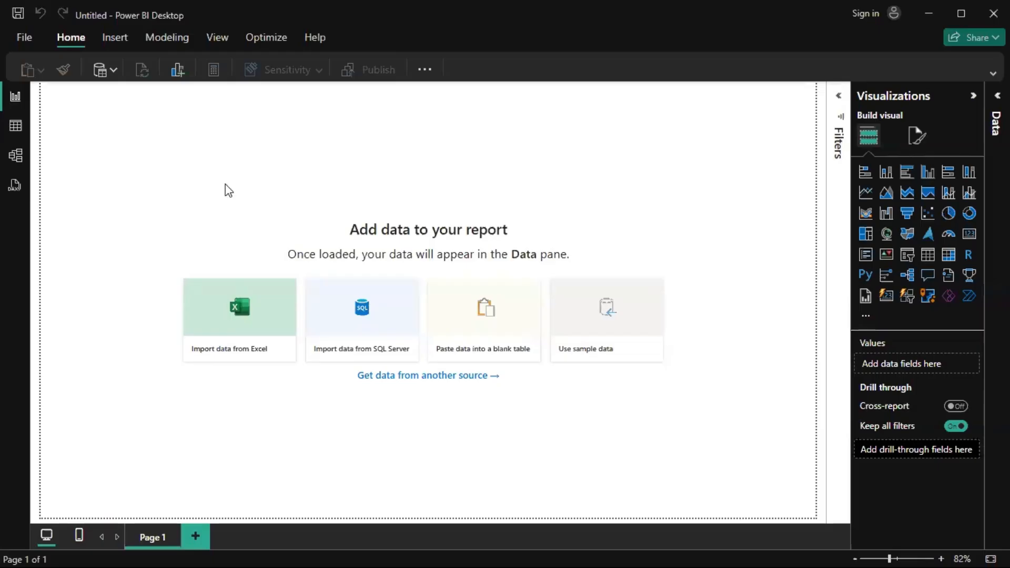
left_click(25, 38)
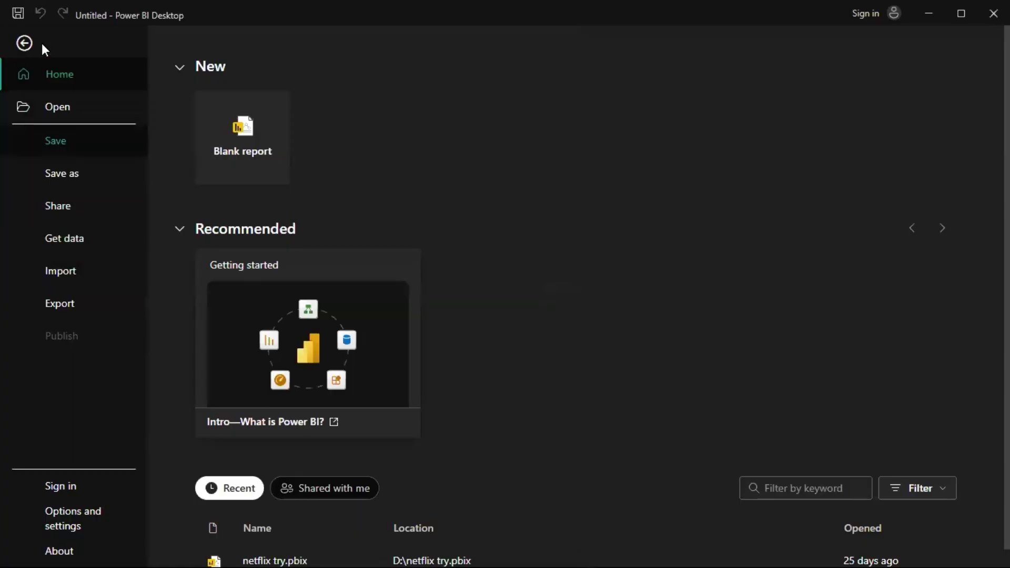
left_click(27, 42)
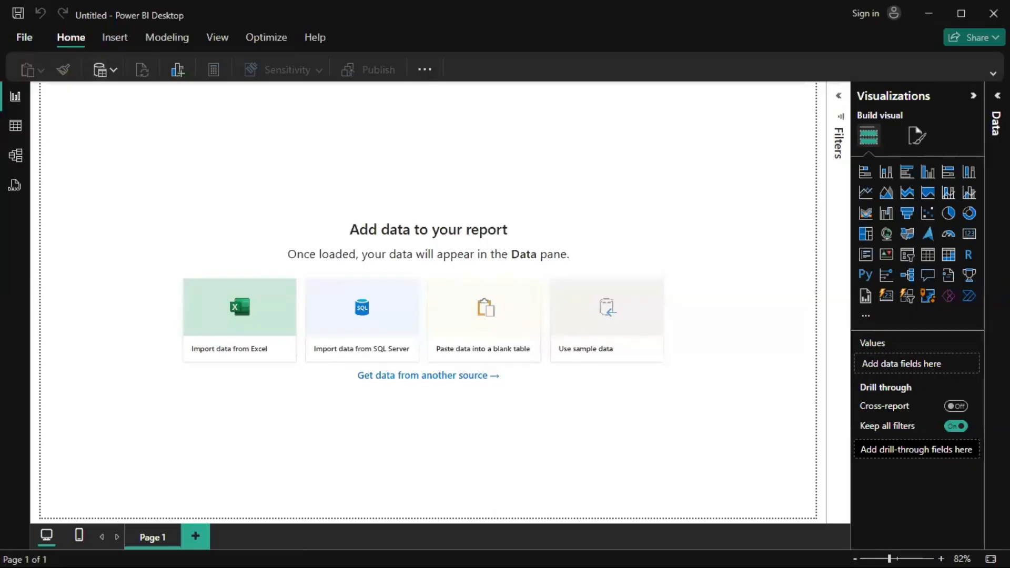
Expand the ribbon to its full layout and dismiss the Live Edit semantic models tip
left_click(993, 73)
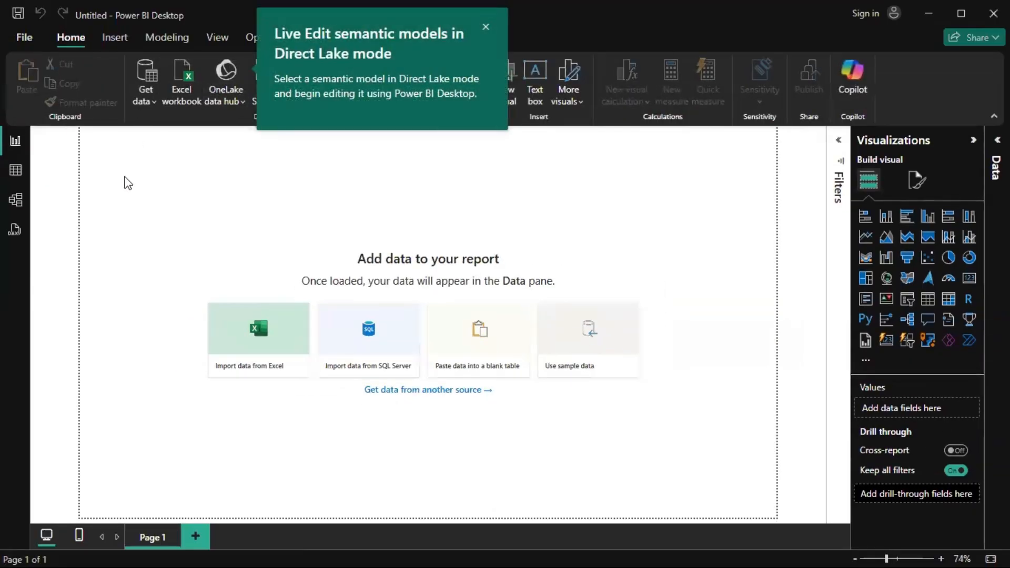
left_click(486, 28)
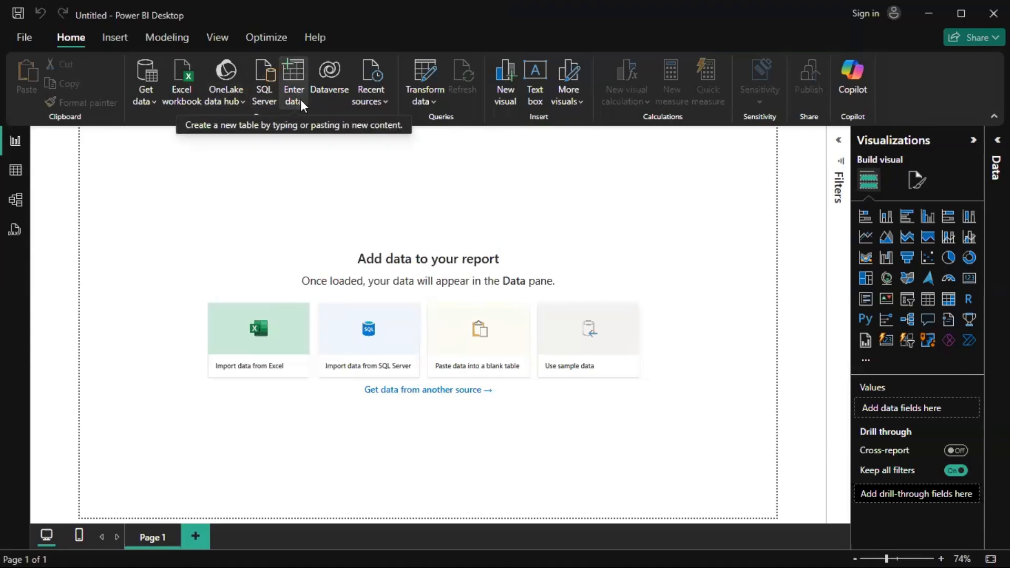
Examine the Transform data options, the Insert commands and the Modeling commands
left_click(431, 99)
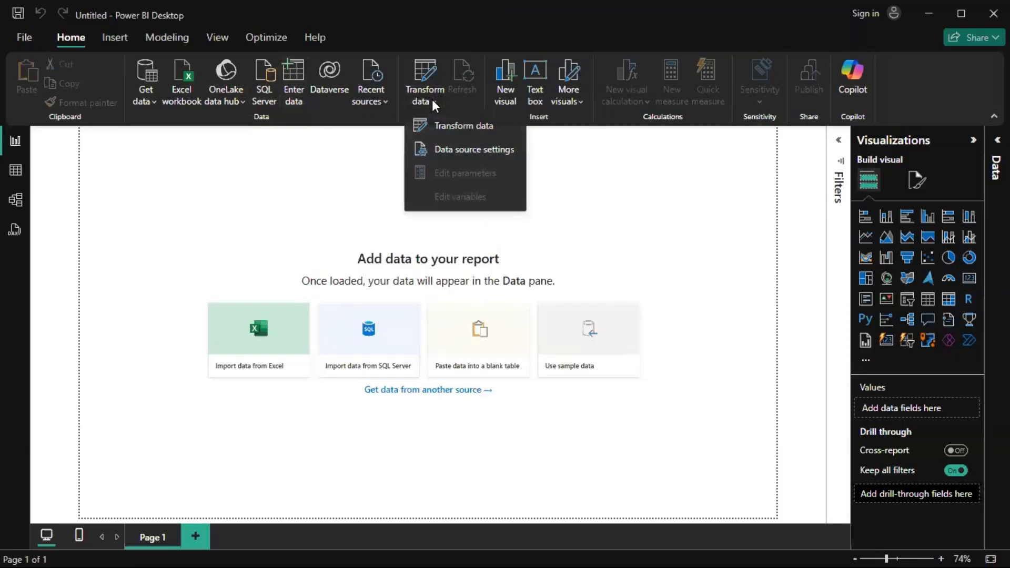
left_click(431, 99)
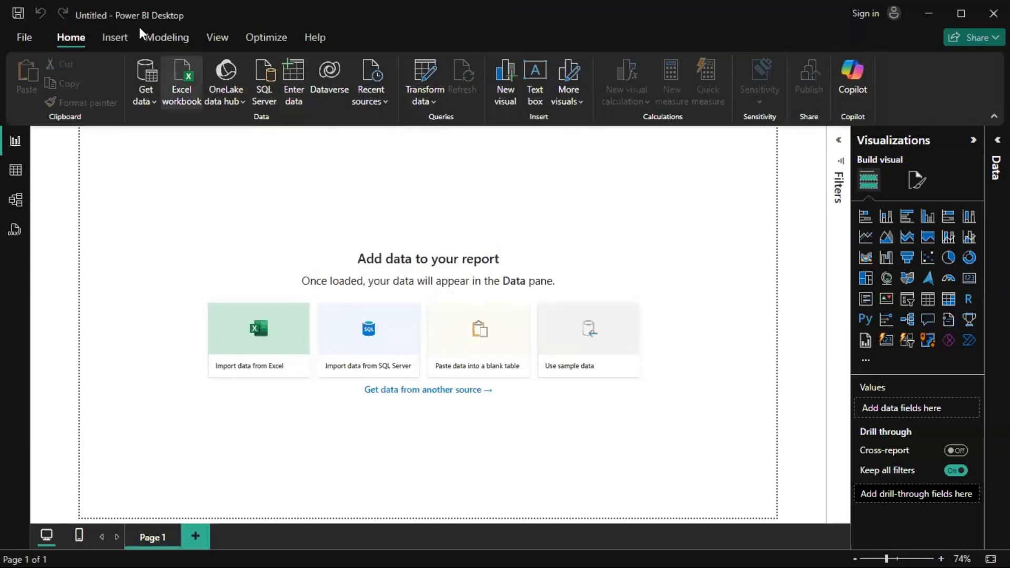
left_click(115, 37)
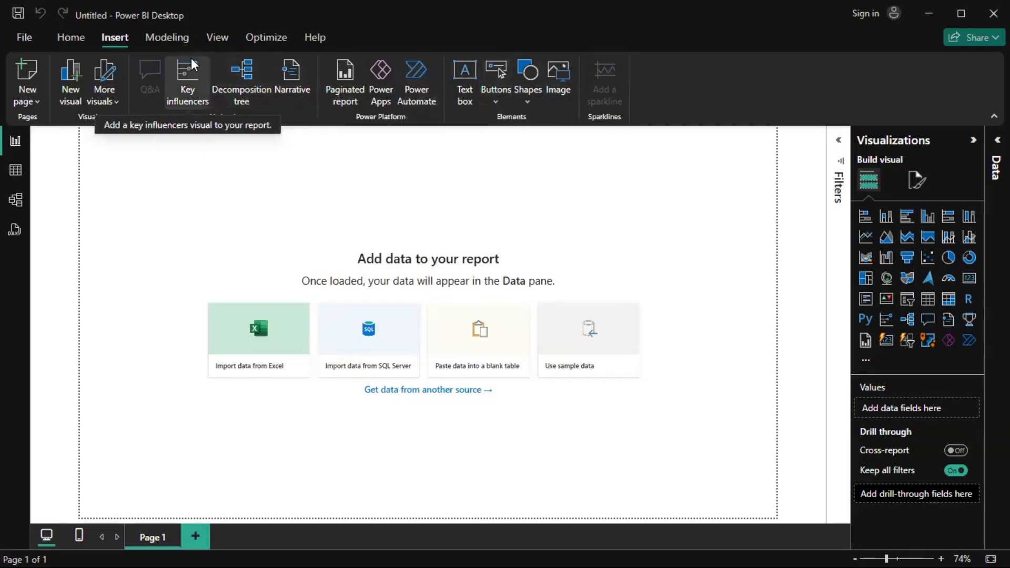
left_click(175, 40)
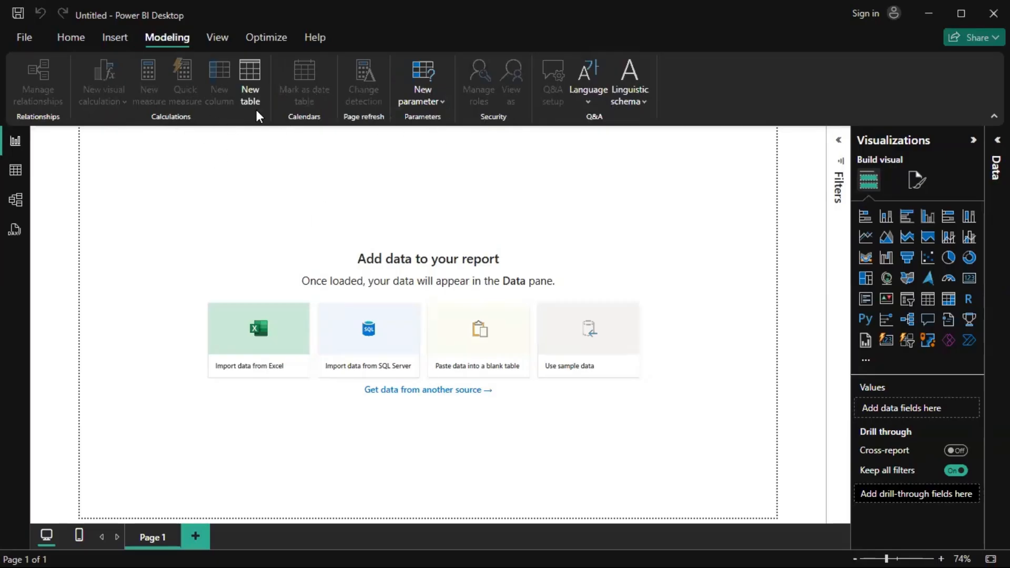
Apply the second theme in the theme gallery to the report, and try the gridlines on and off
left_click(211, 39)
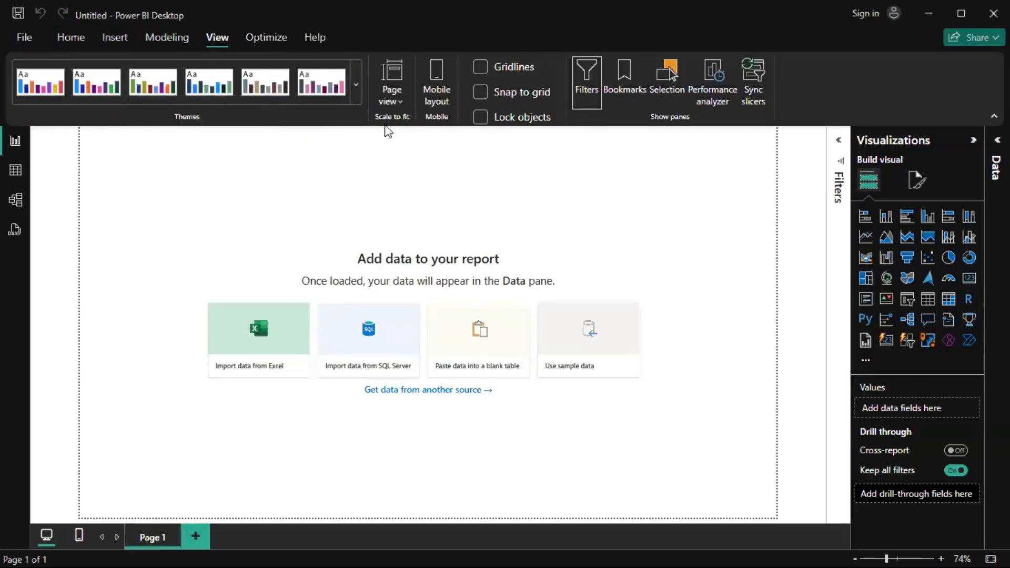
left_click(76, 71)
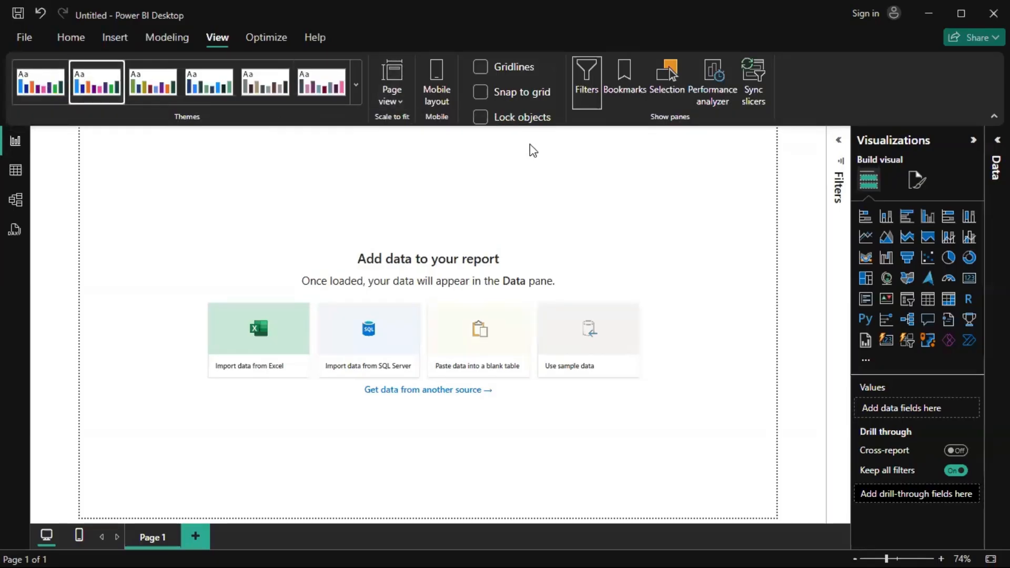
left_click(481, 66)
left_click(481, 66)
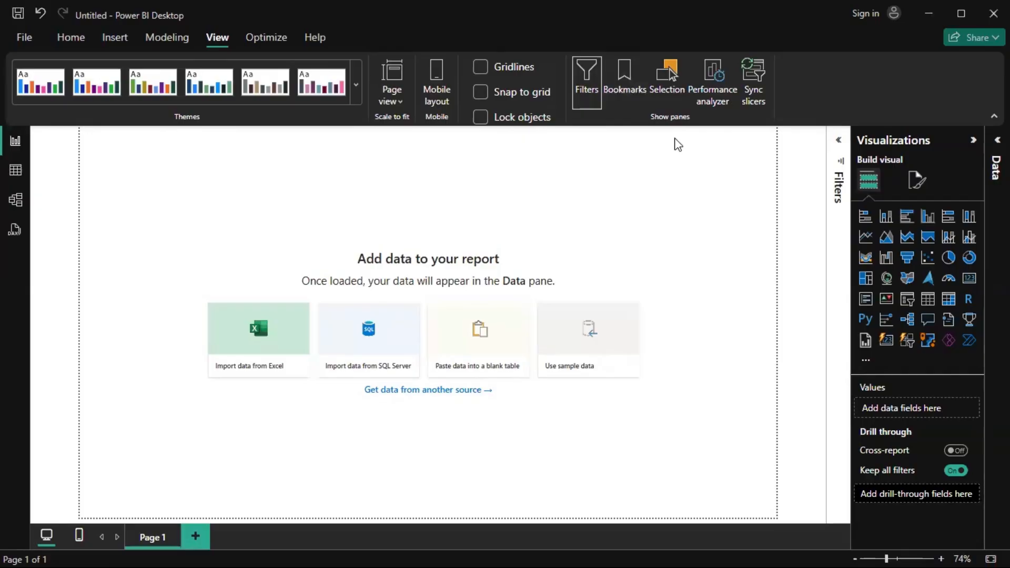
Preview the report page at Fit to width and Actual size, and return it to Fit to page
left_click(399, 100)
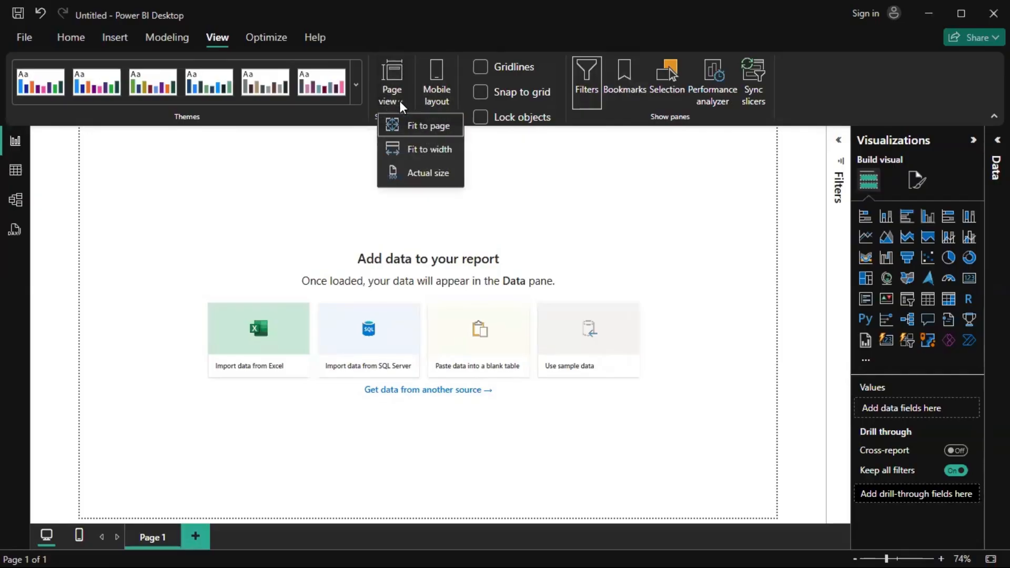
left_click(427, 149)
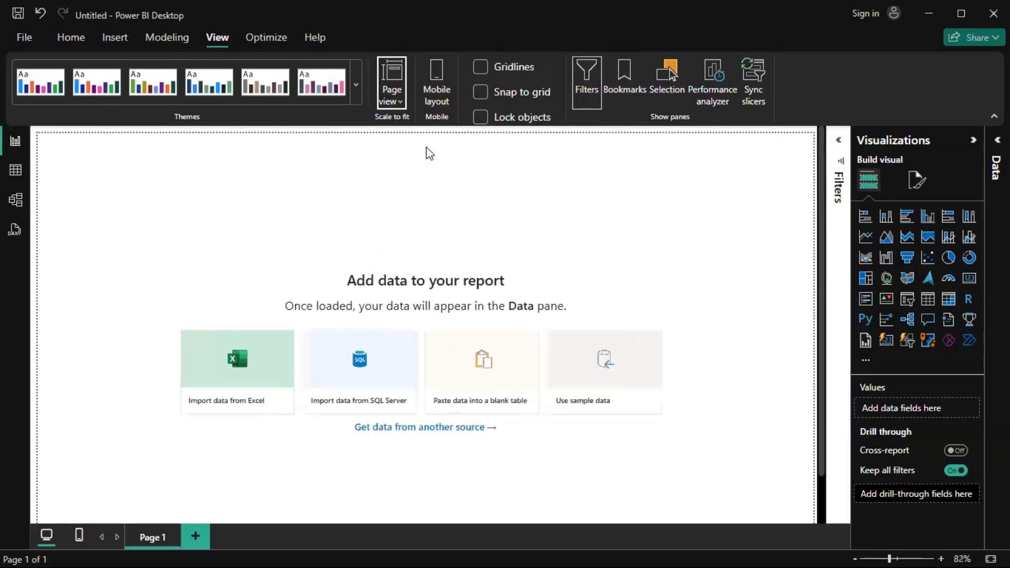
left_click(386, 106)
left_click(406, 172)
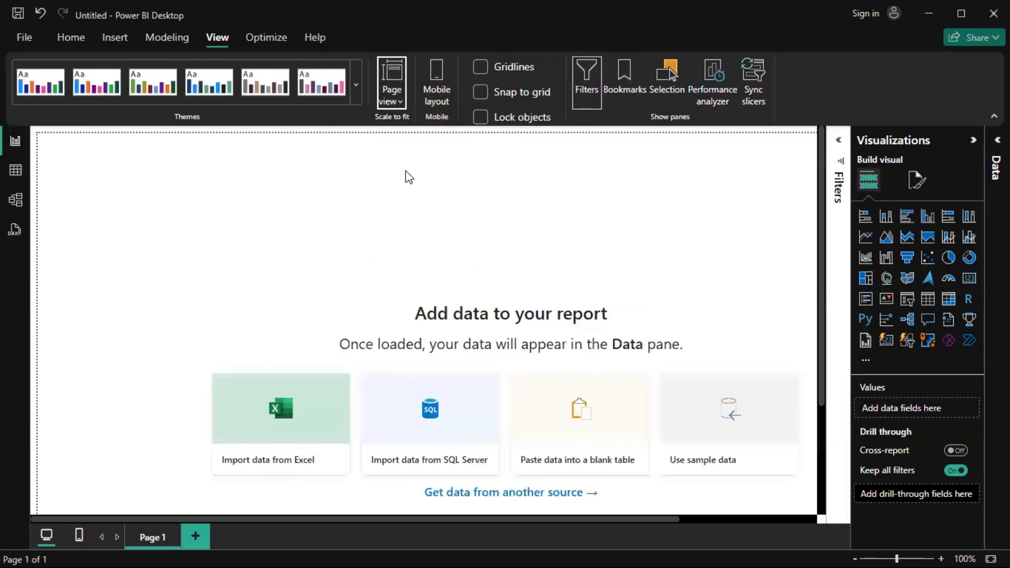
left_click(393, 99)
left_click(410, 126)
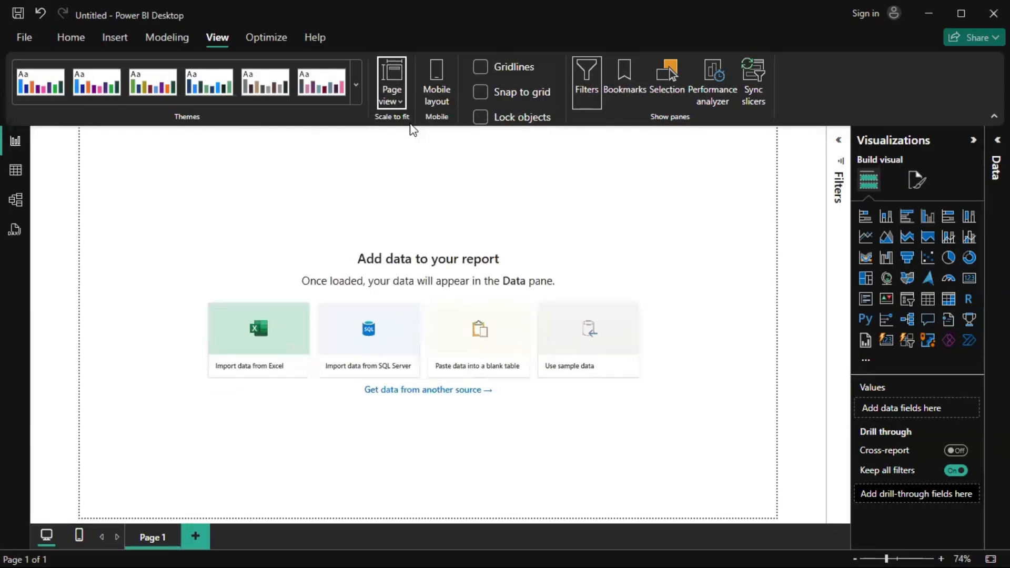
Look over the Optimize commands and add a second page to the report
left_click(247, 43)
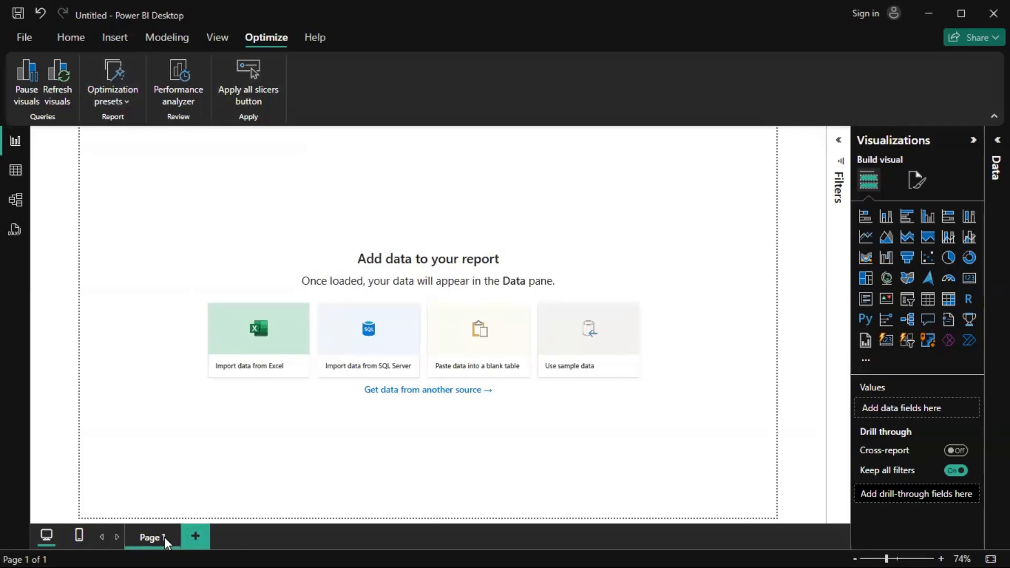
left_click(191, 532)
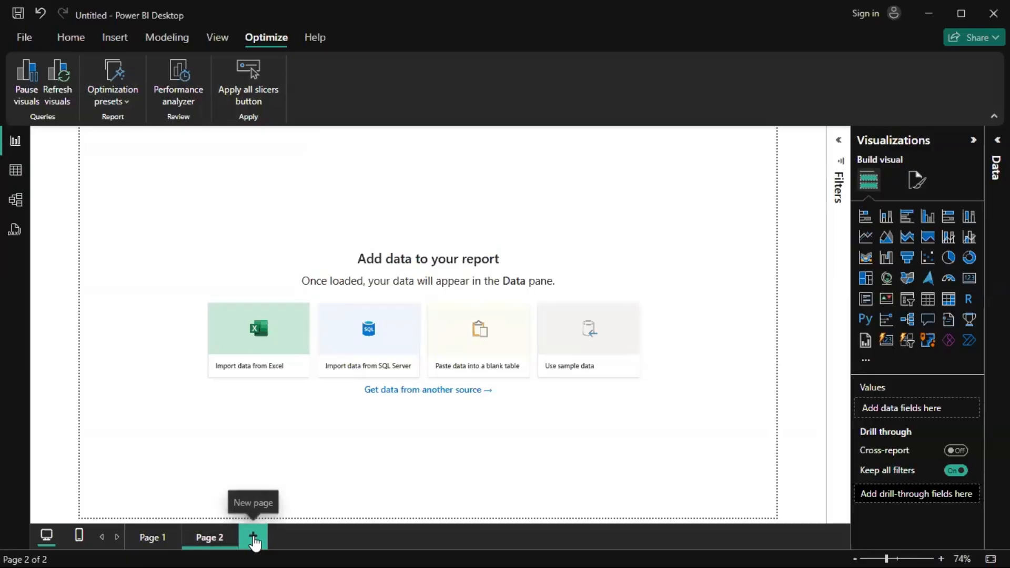
Show the second page in mobile layout, dismiss the interactive canvas notice and collapse the Page visuals pane
left_click(76, 538)
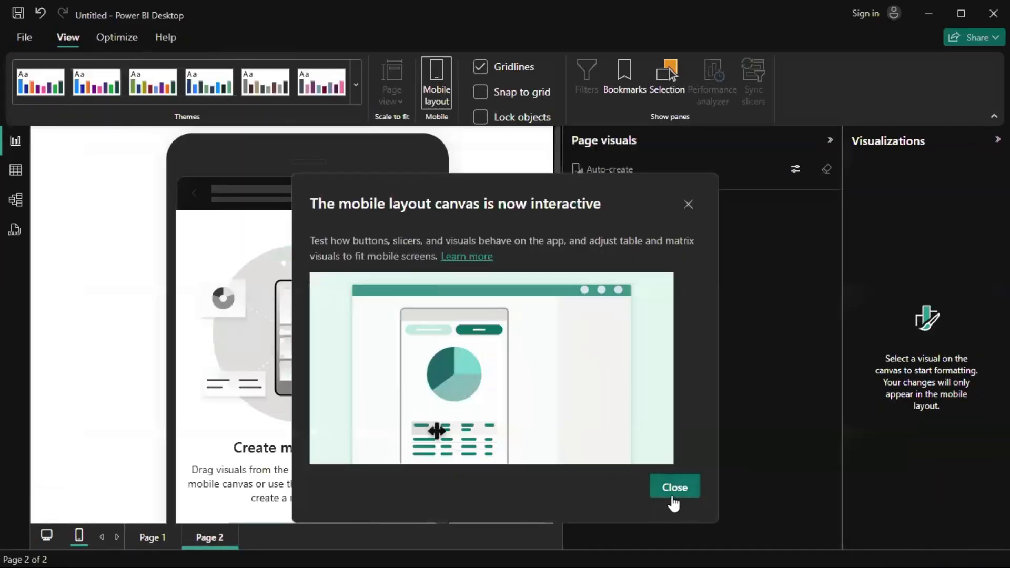
left_click(670, 498)
scroll(288, 440, "down", 1)
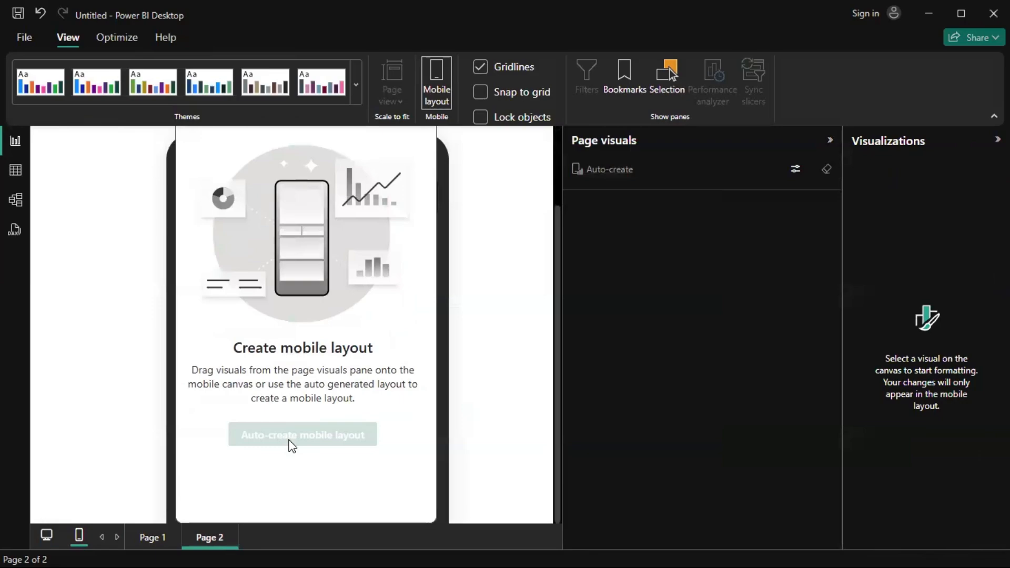
scroll(289, 440, "up", 2)
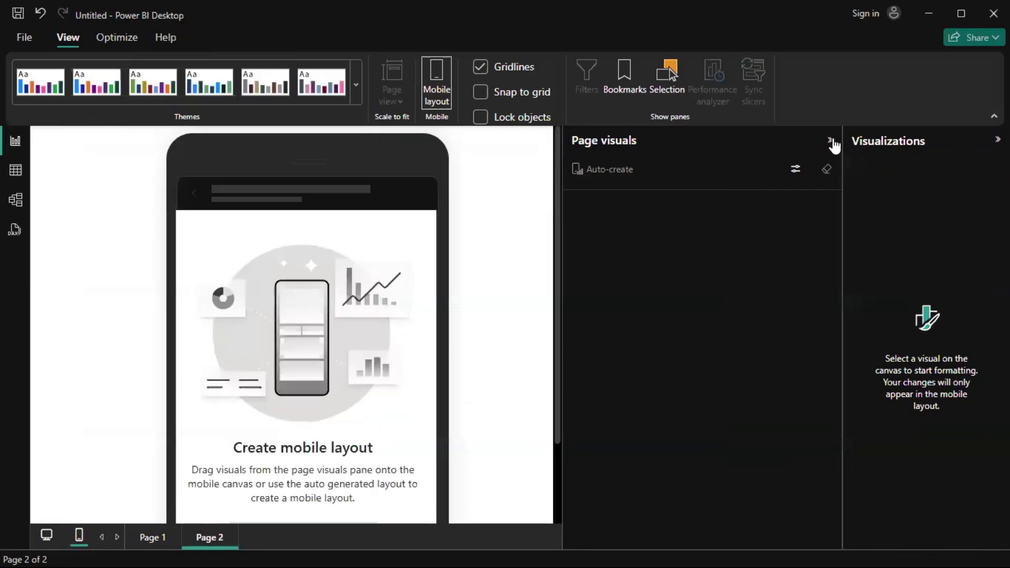
left_click(831, 141)
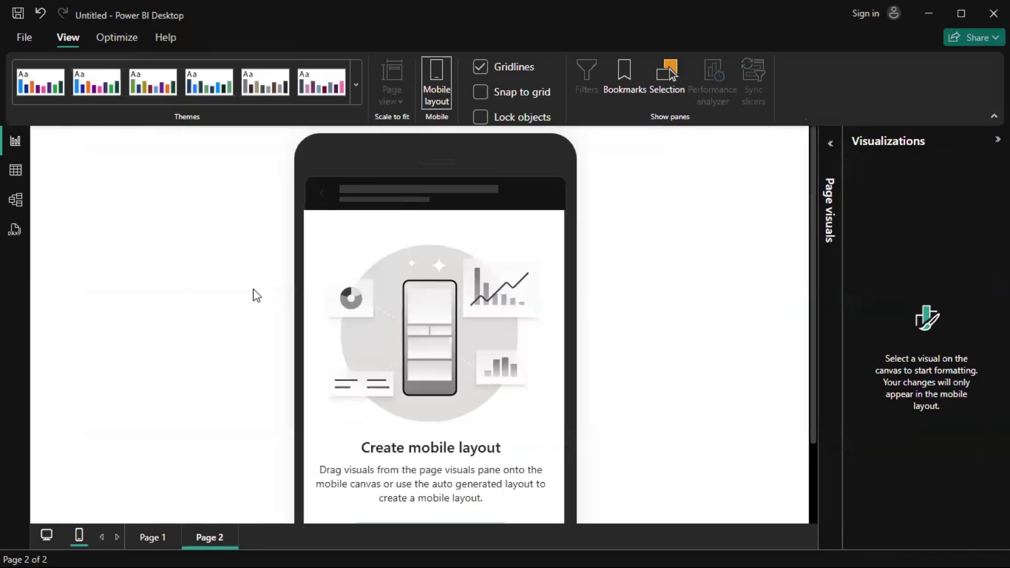
Compare the desktop and mobile layouts of the page, ending in the desktop layout
left_click(47, 542)
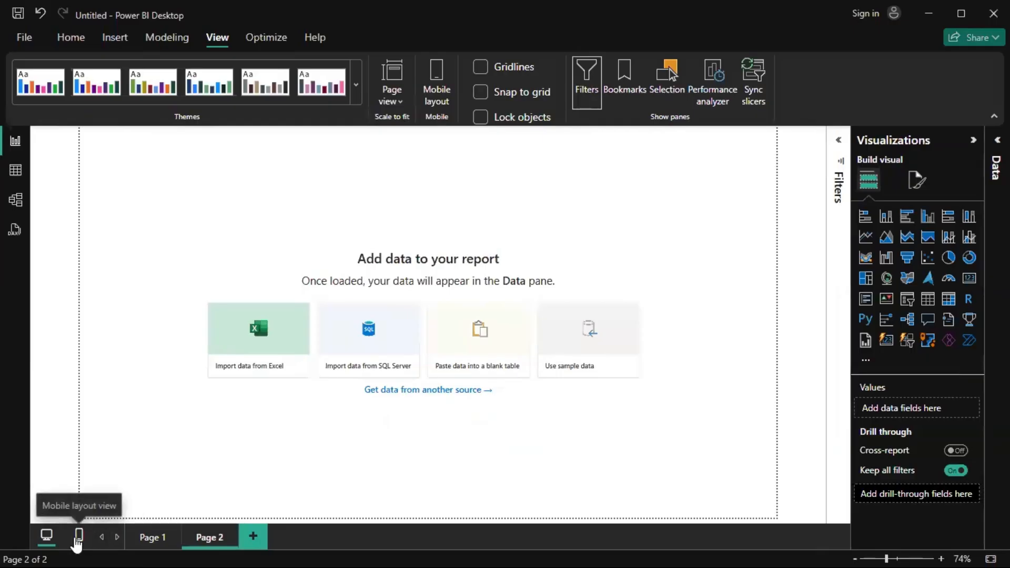
left_click(78, 537)
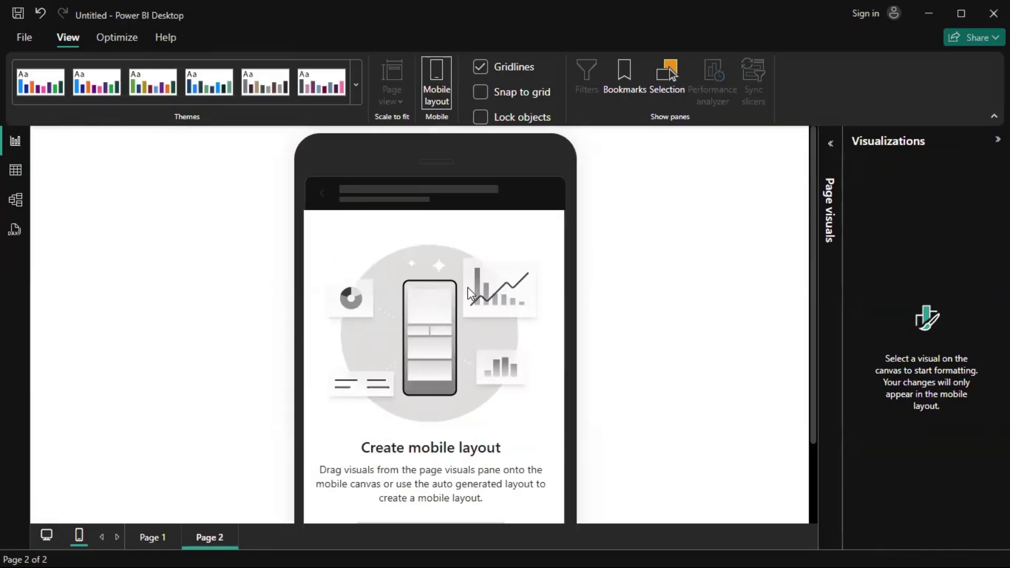
left_click(47, 536)
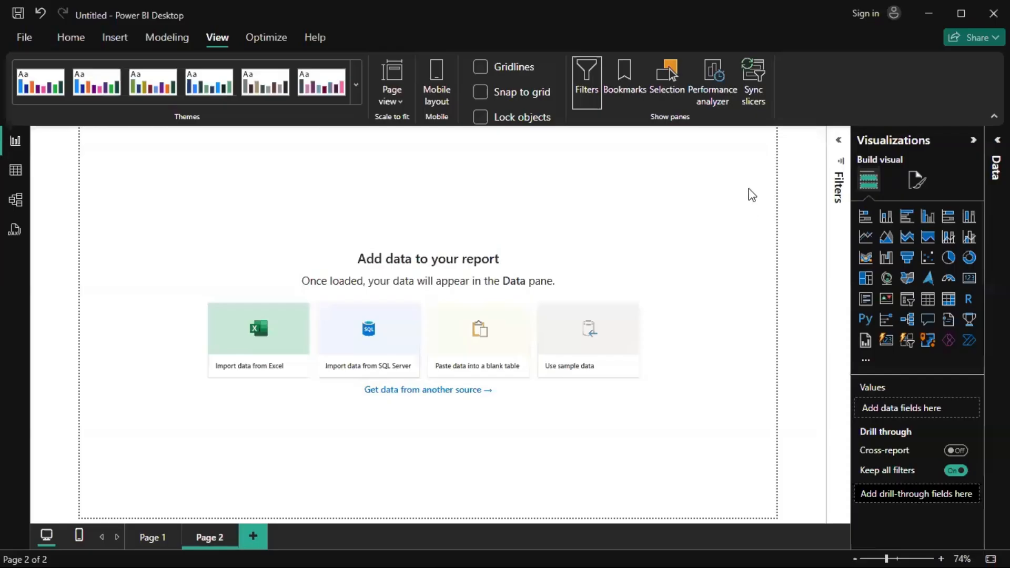
Switch to the Chrome browser, search for kaggle in a new tab and open the Kaggle website
left_click(929, 13)
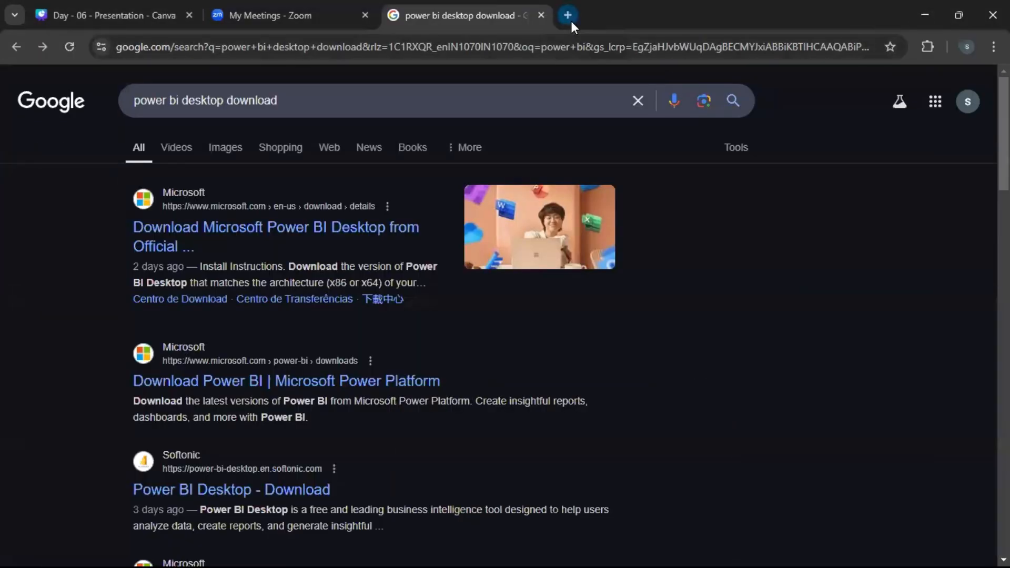
left_click(567, 15)
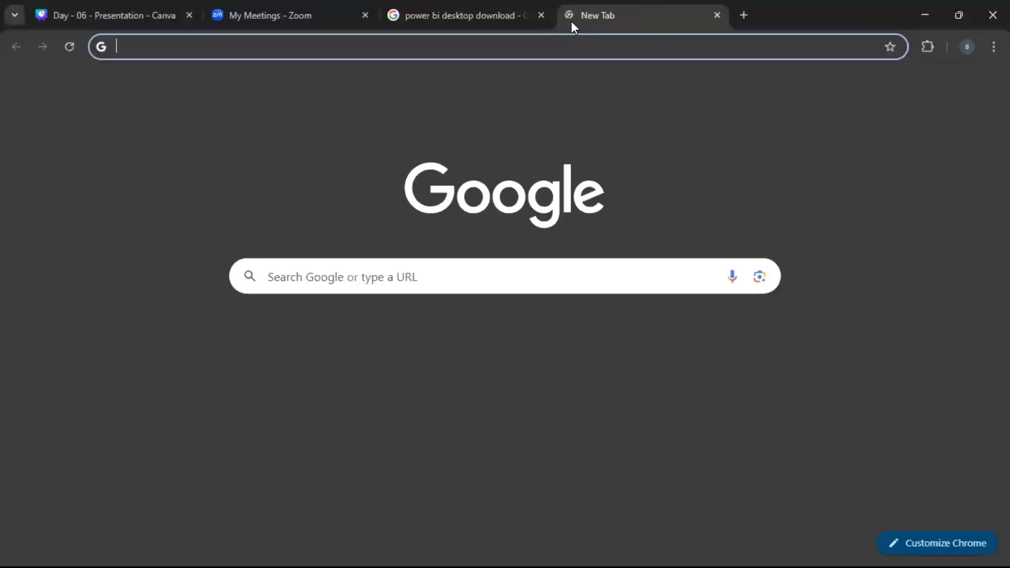
left_click(506, 55)
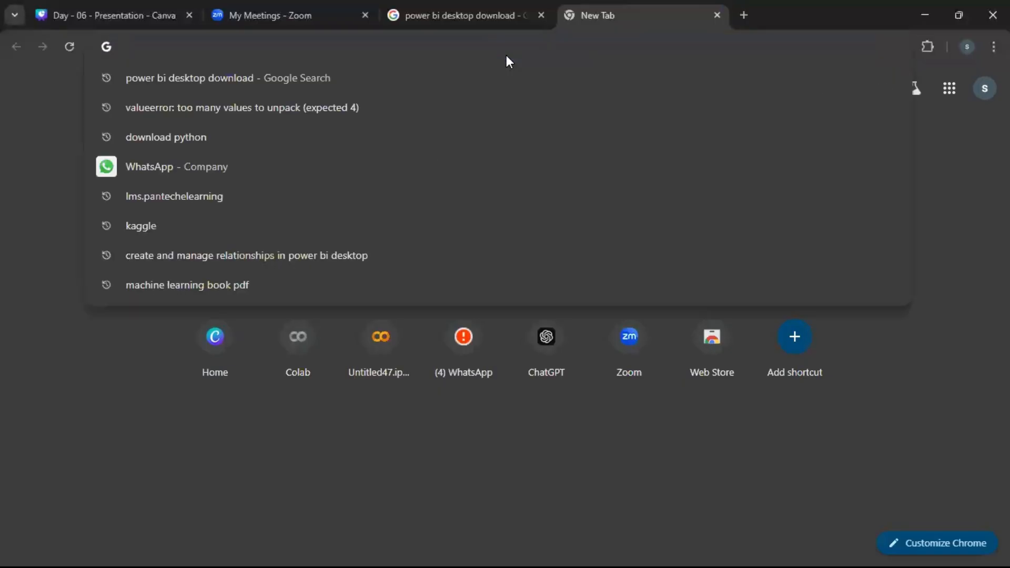
type("kaggl")
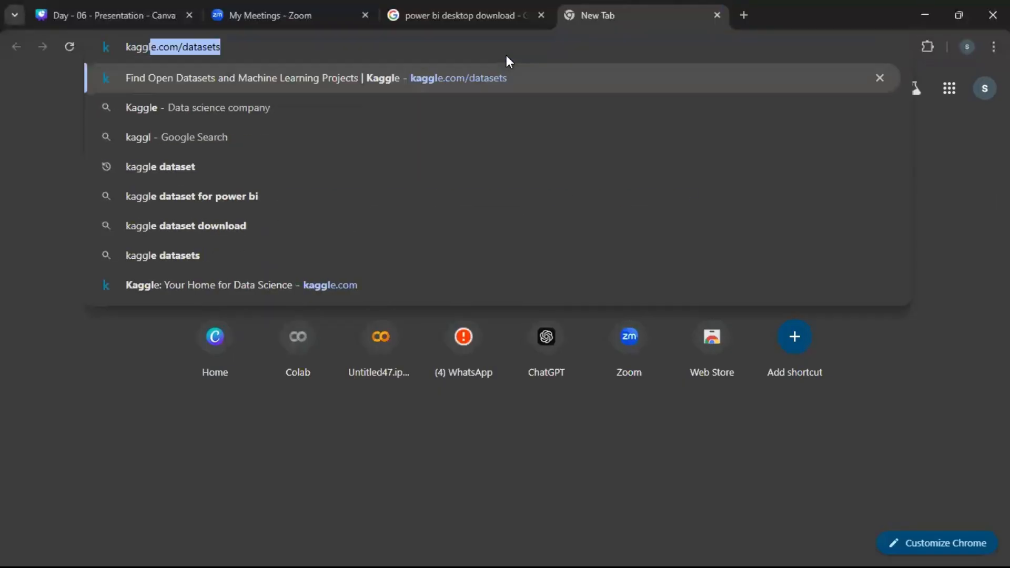
type("e")
key("Down")
key("Down")
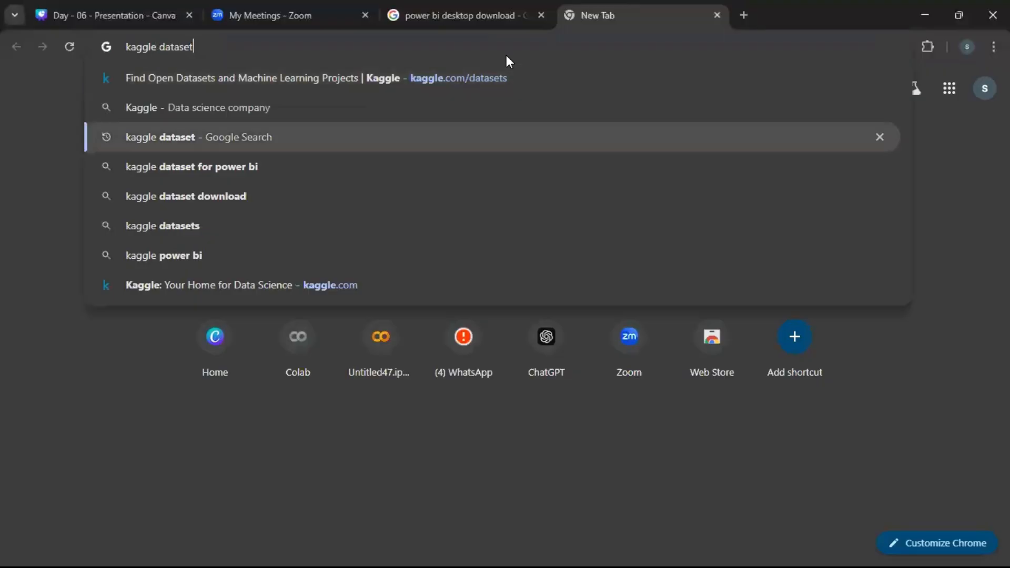
key("Up")
key("Return")
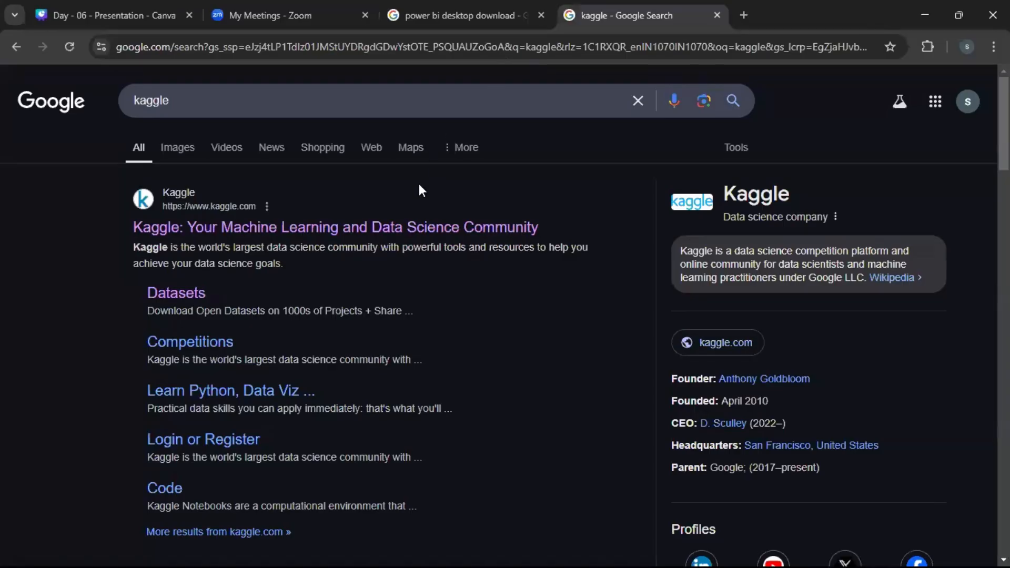
left_click(387, 221)
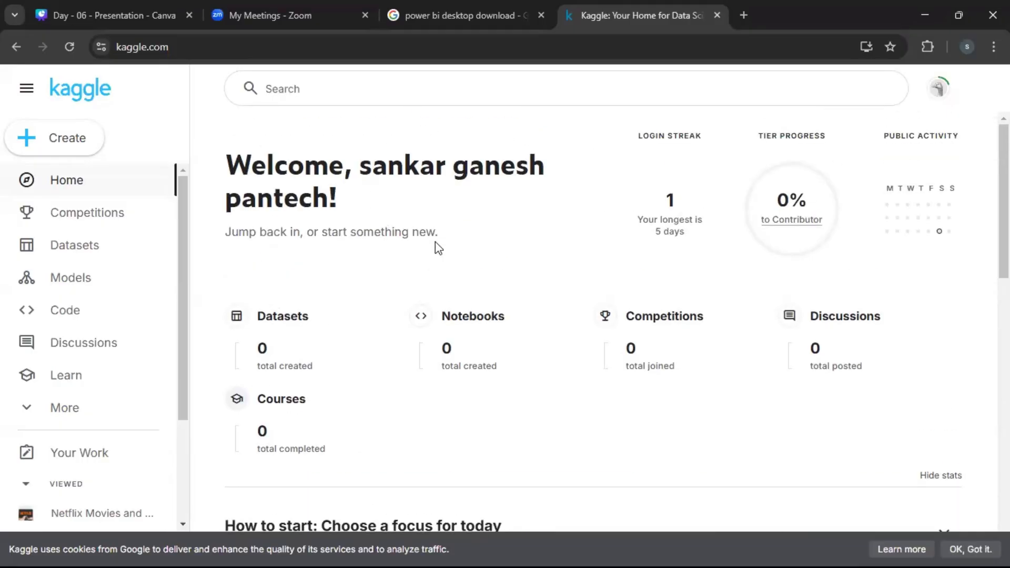
Look over Kaggle's home page and its Competitions, Datasets, Models and Discussions sections
scroll(435, 243, "down", 6)
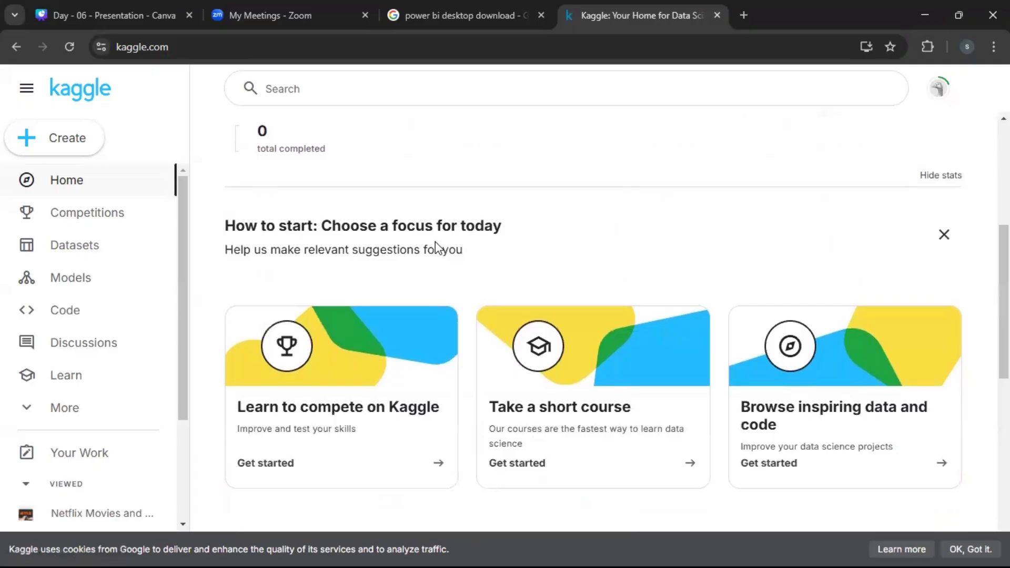
scroll(434, 241, "up", 6)
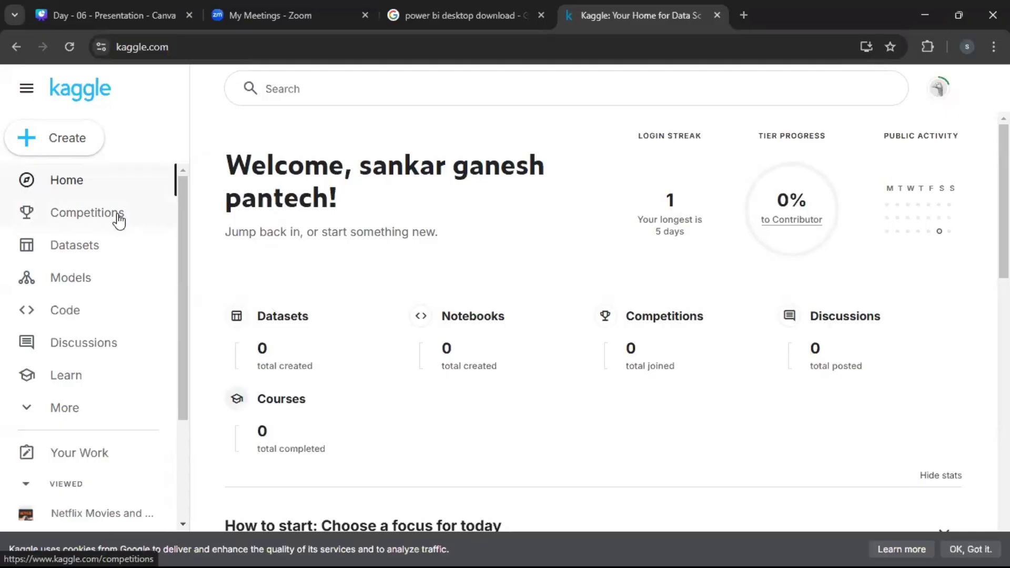
left_click(117, 217)
left_click(96, 254)
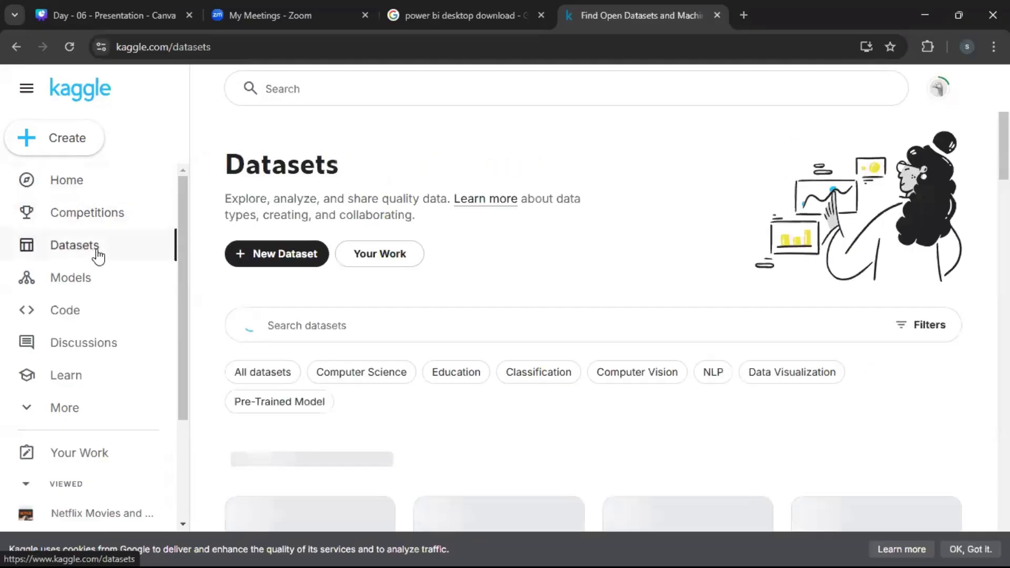
left_click(88, 286)
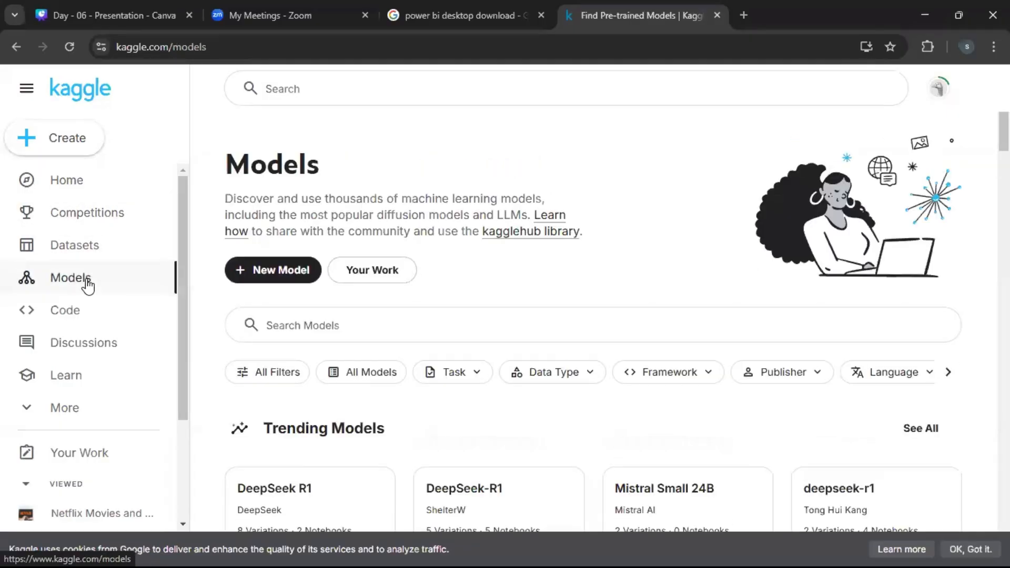
scroll(87, 300, "down", 1)
left_click(90, 325)
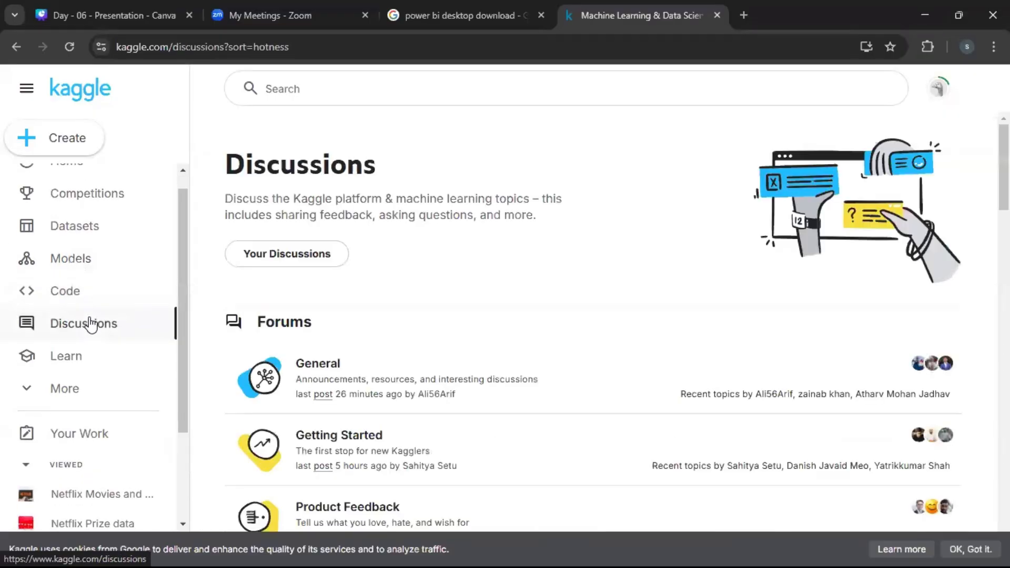
scroll(90, 325, "up", 1)
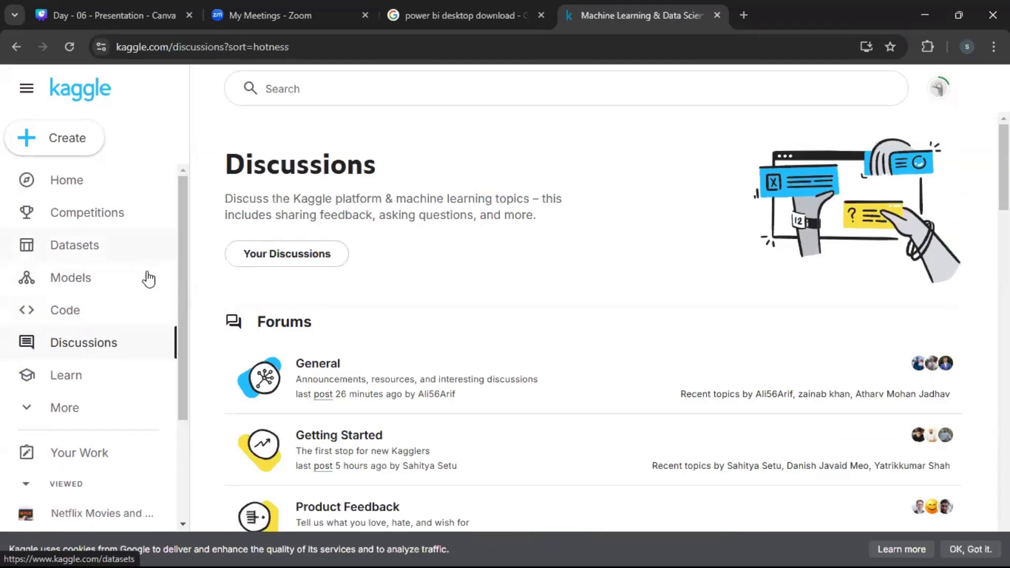
Open Kaggle's Datasets section and browse the trending, exercise, recently viewed and finance datasets
left_click(97, 254)
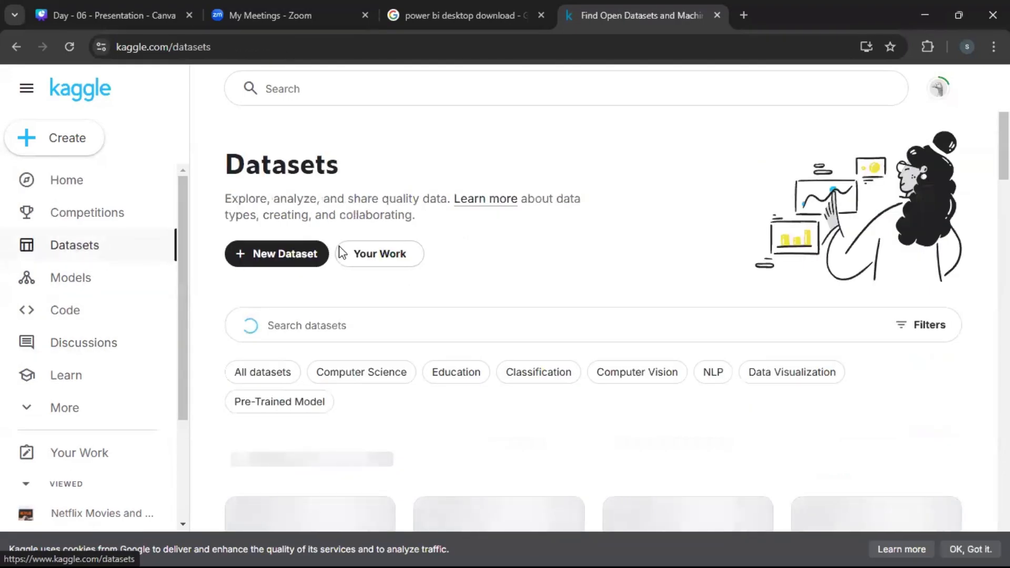
scroll(460, 322, "down", 4)
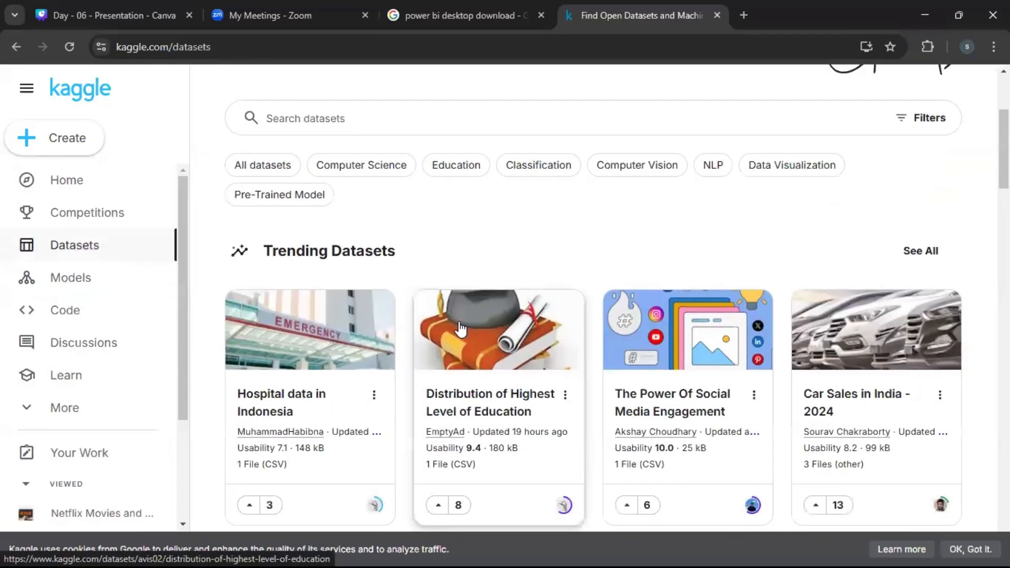
scroll(460, 328, "down", 2)
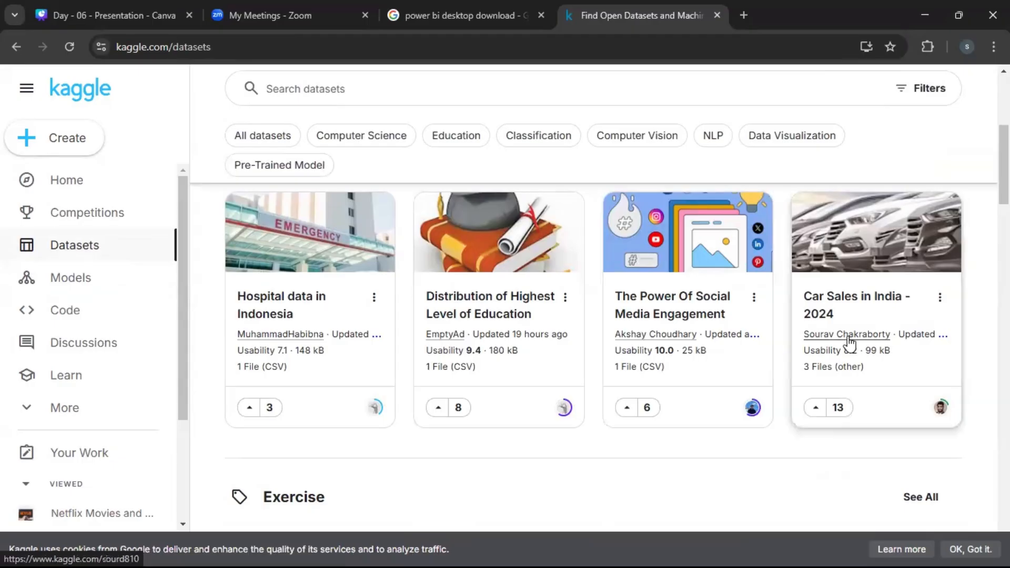
scroll(849, 342, "down", 7)
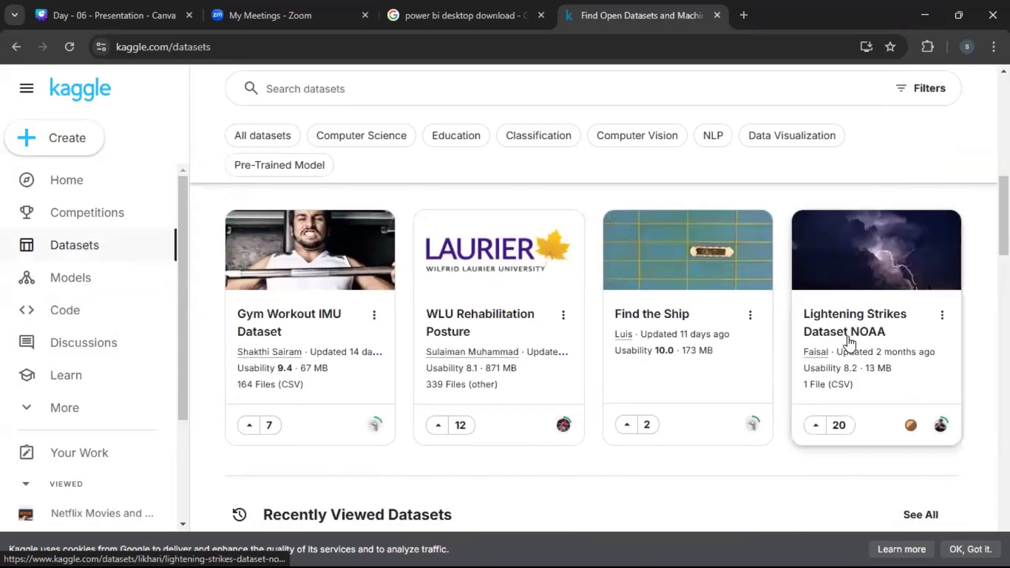
scroll(849, 343, "up", 3)
scroll(849, 343, "down", 7)
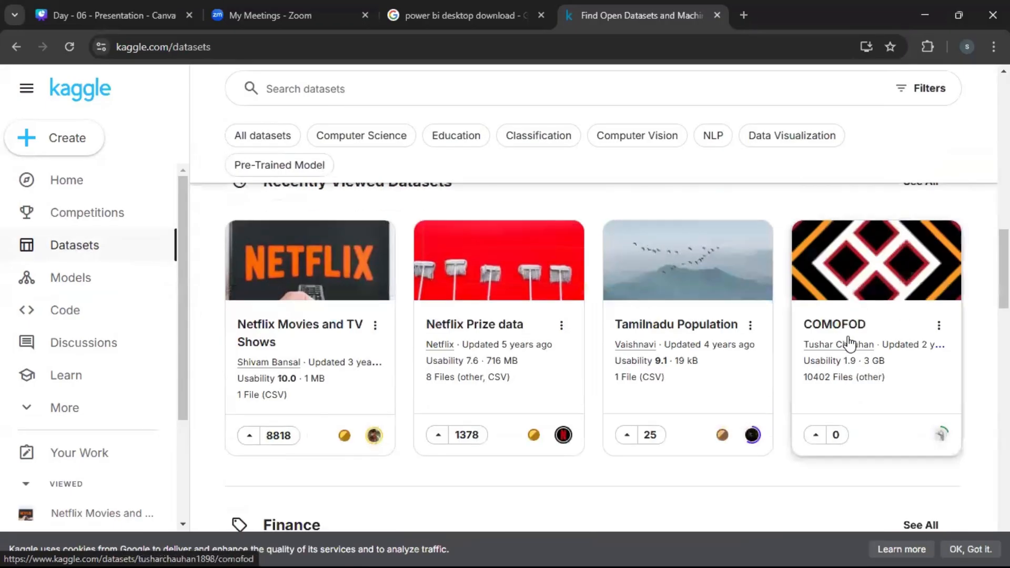
scroll(849, 342, "down", 3)
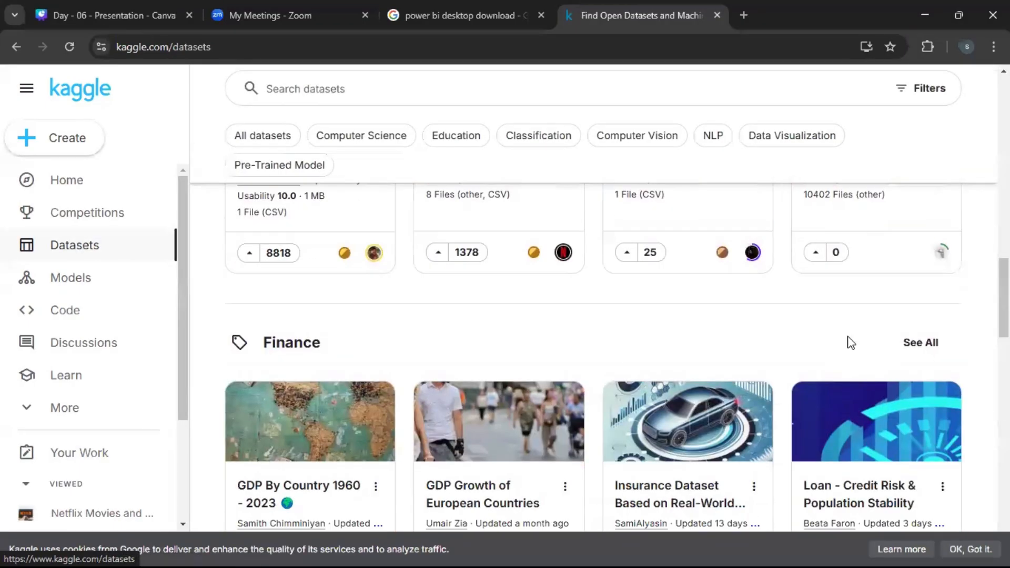
Browse the remaining dataset categories, including Text Data, and search the datasets for netflix
scroll(849, 342, "down", 1)
scroll(849, 342, "down", 12)
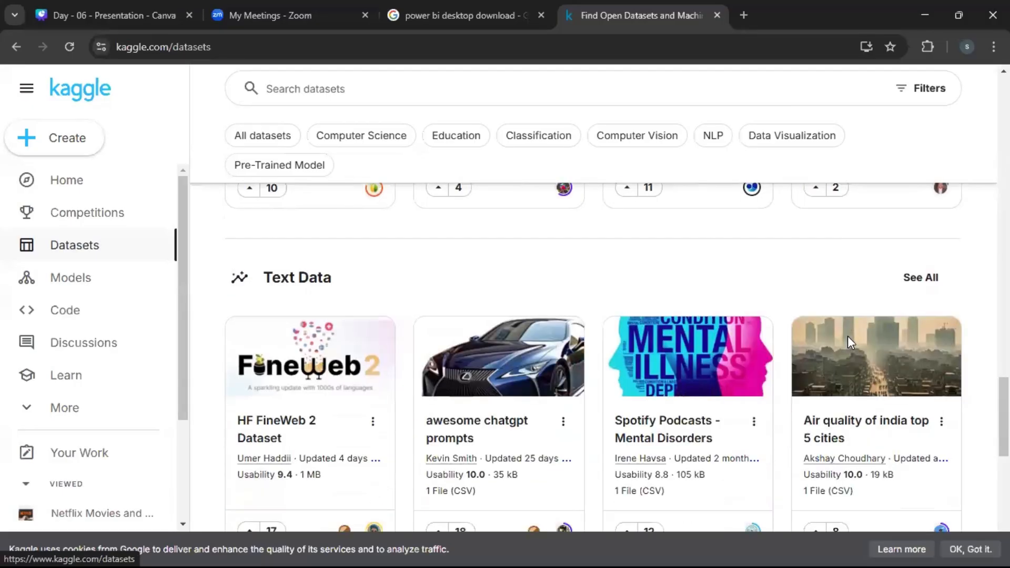
scroll(849, 342, "up", 20)
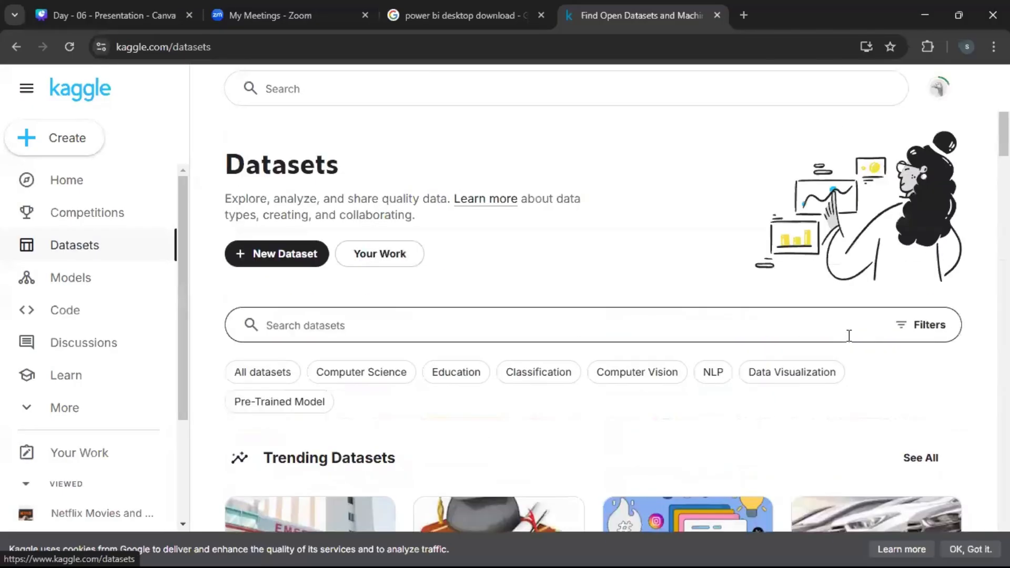
left_click(547, 338)
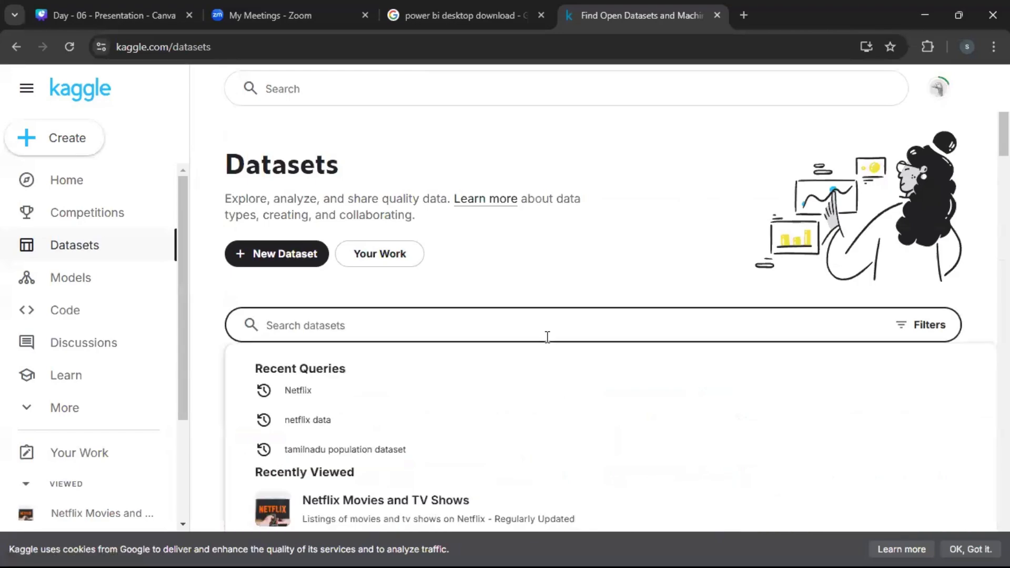
type("net")
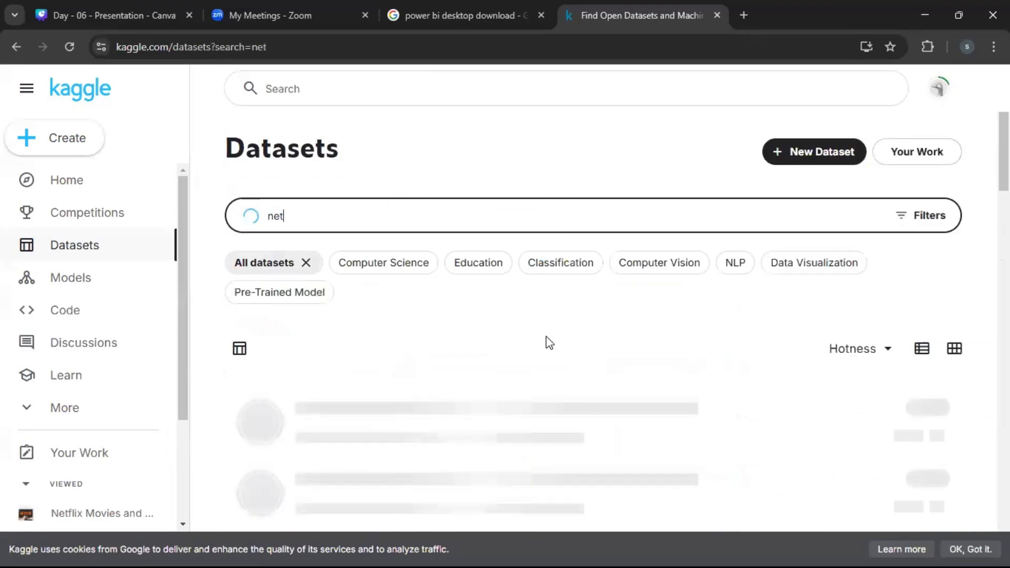
type("flix")
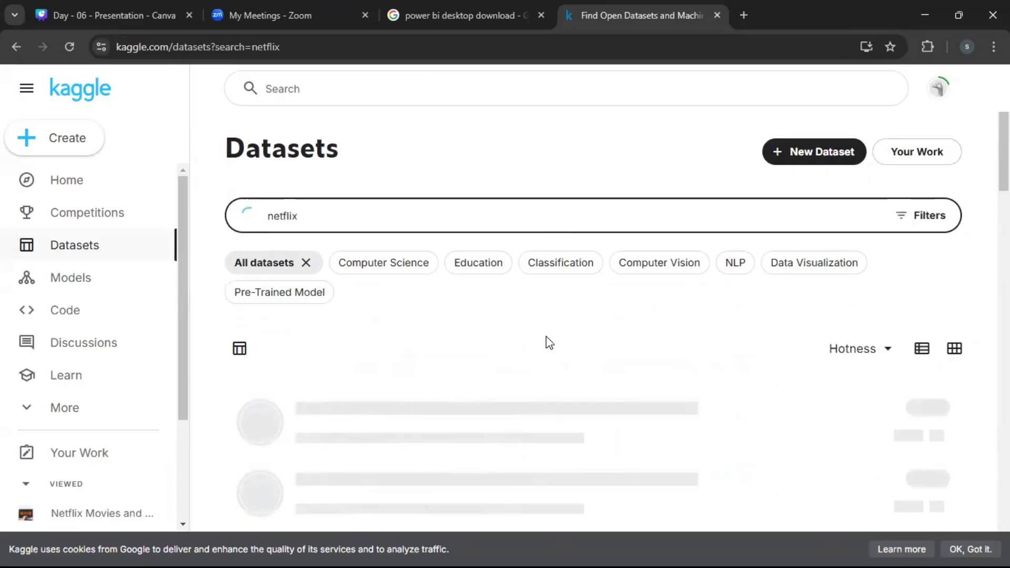
Glance at the Netflix Movies and TV Shows dataset page, return to the netflix results and look through the listed datasets
scroll(548, 343, "down", 3)
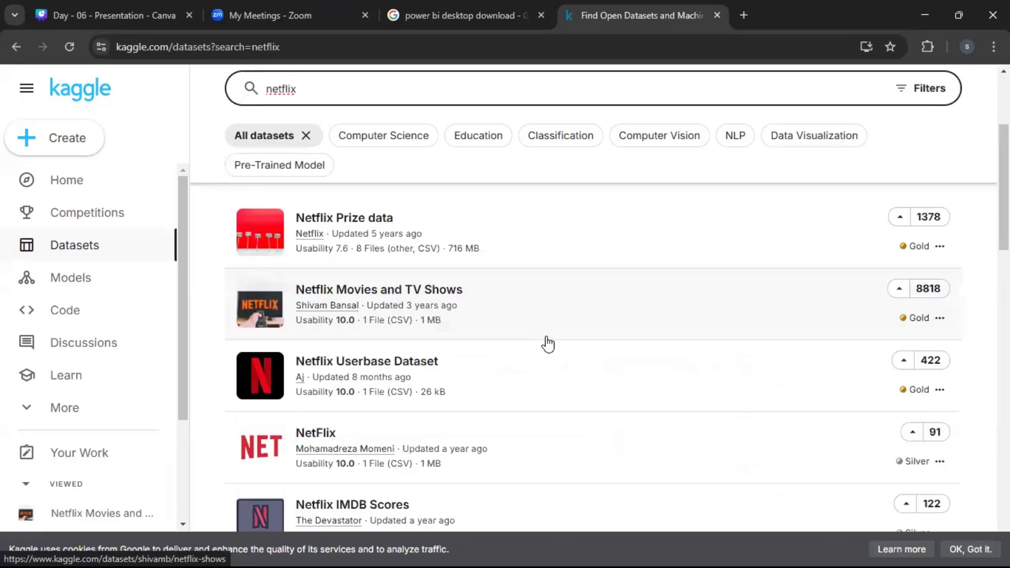
left_click(481, 285)
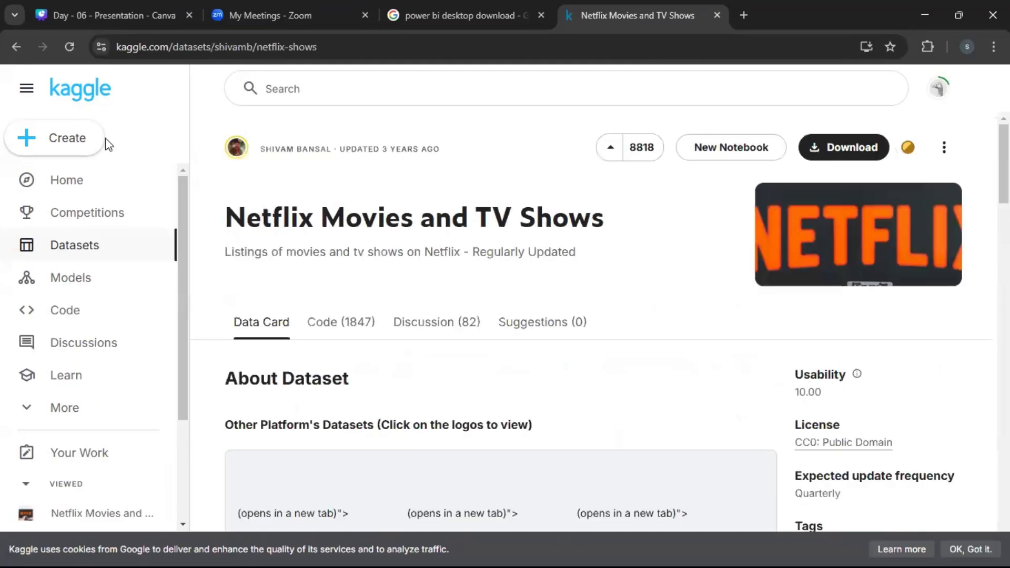
left_click(16, 47)
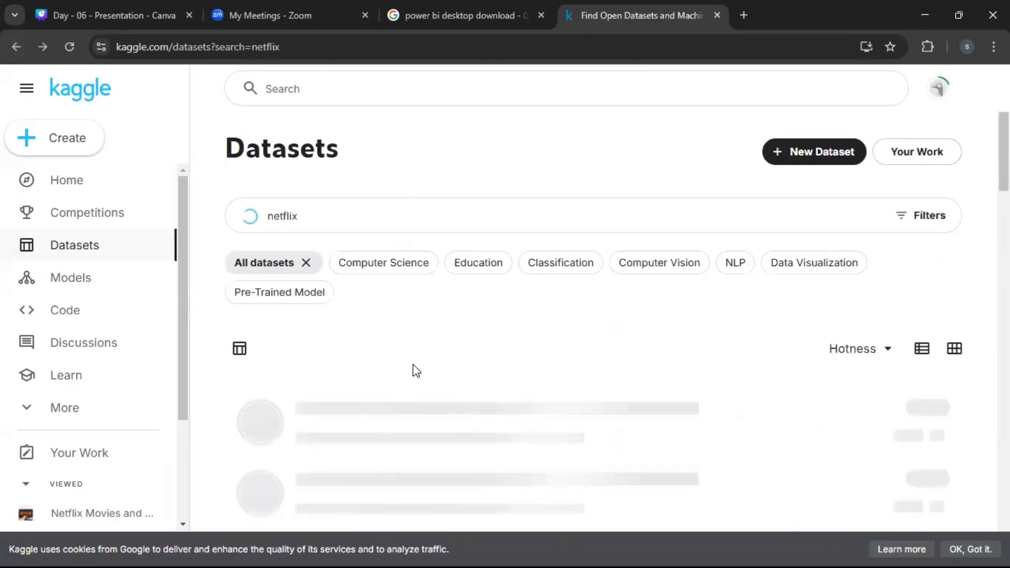
scroll(416, 371, "down", 2)
scroll(415, 370, "down", 5)
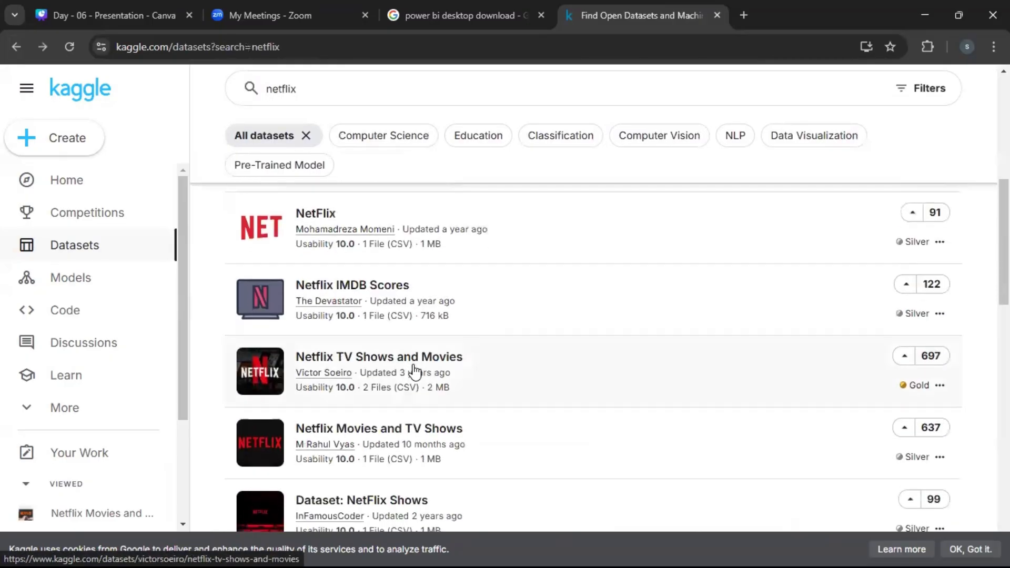
scroll(416, 371, "down", 1)
scroll(416, 371, "up", 8)
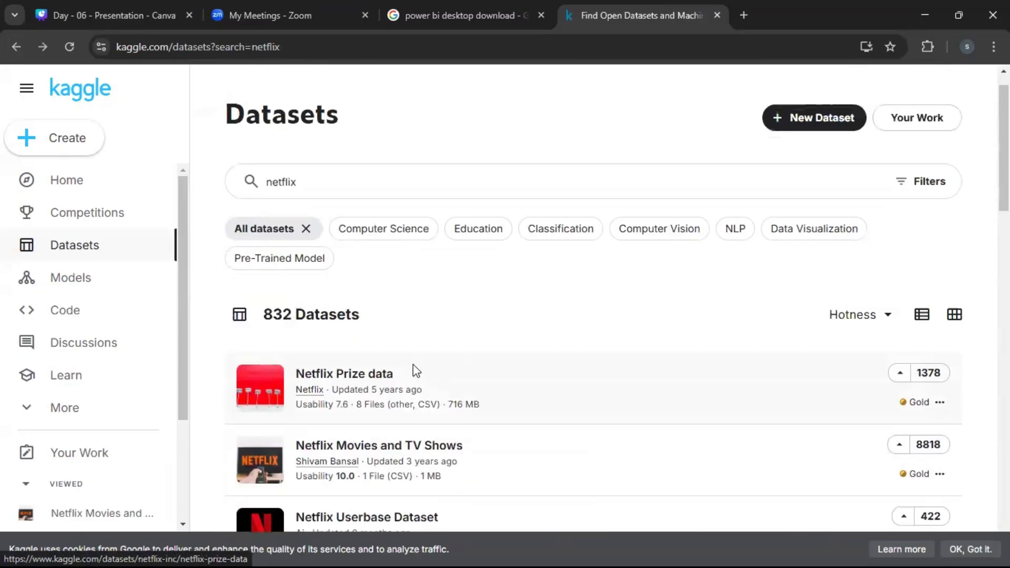
scroll(413, 372, "down", 2)
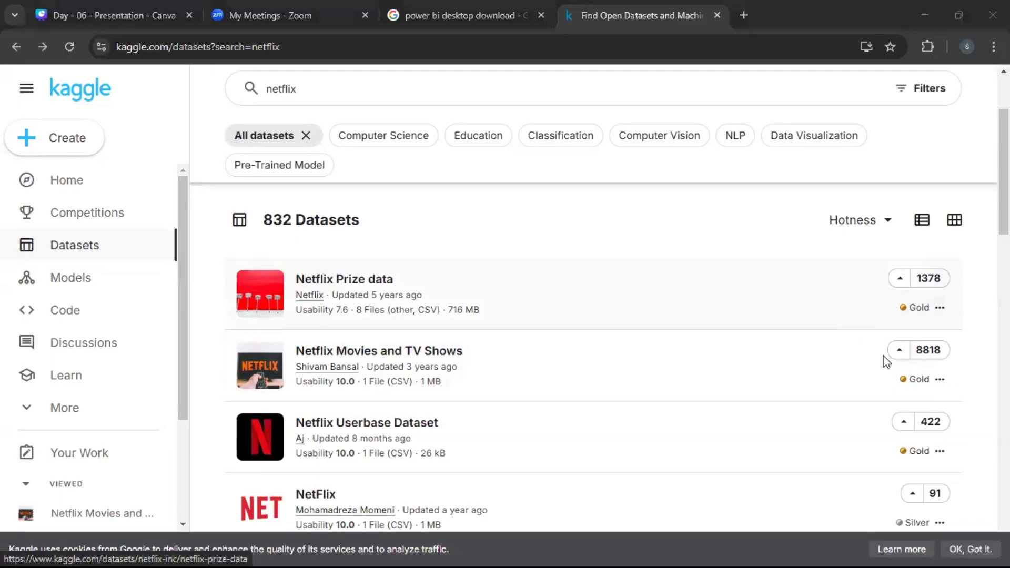
scroll(900, 376, "down", 1)
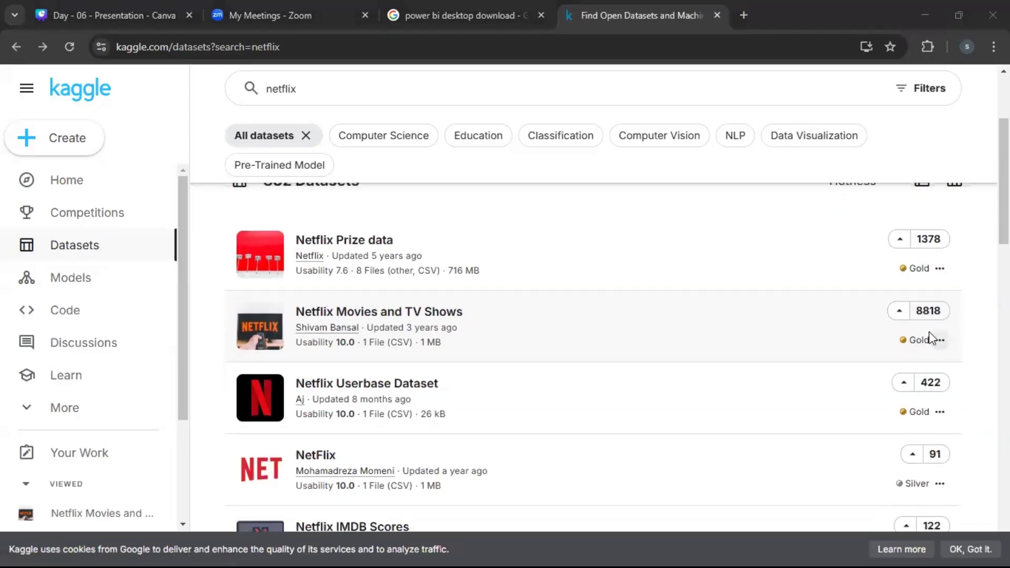
Open the Netflix Movies and TV Shows dataset and skim its data card and the netflix_titles.csv preview
left_click(403, 316)
scroll(403, 321, "down", 4)
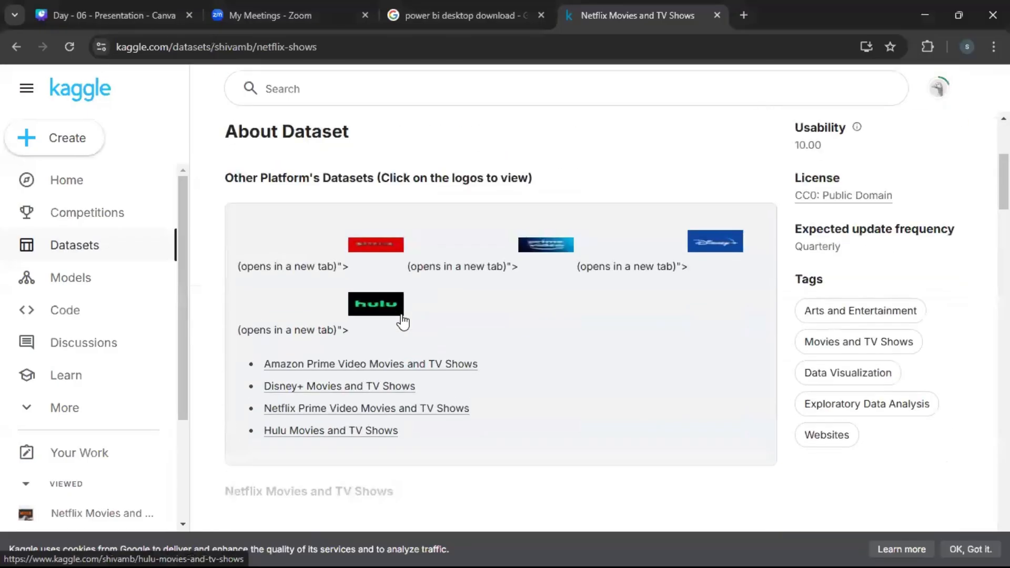
scroll(403, 322, "down", 5)
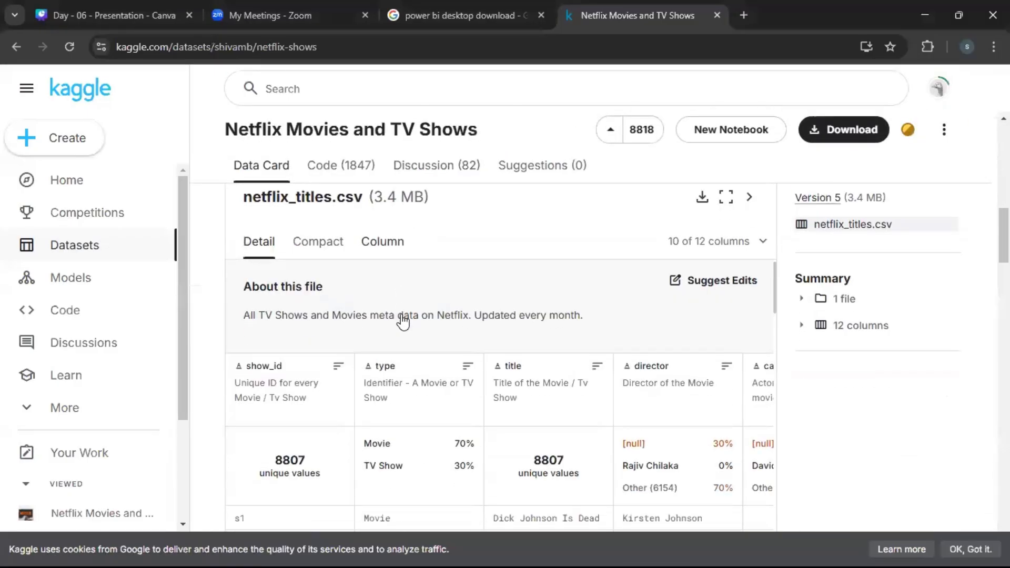
scroll(403, 321, "down", 3)
scroll(643, 376, "right", 5)
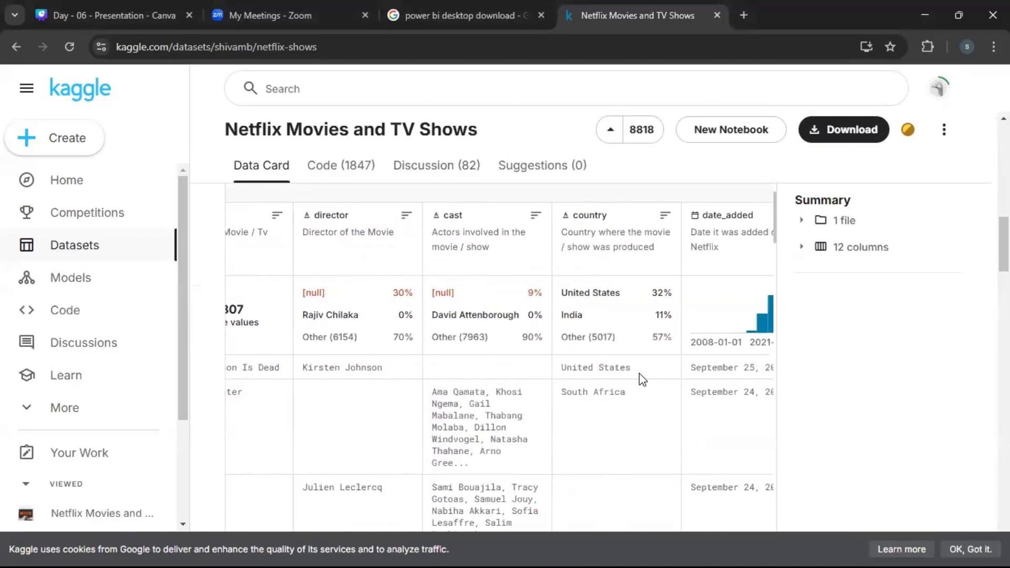
scroll(641, 377, "left", 5)
scroll(640, 379, "up", 8)
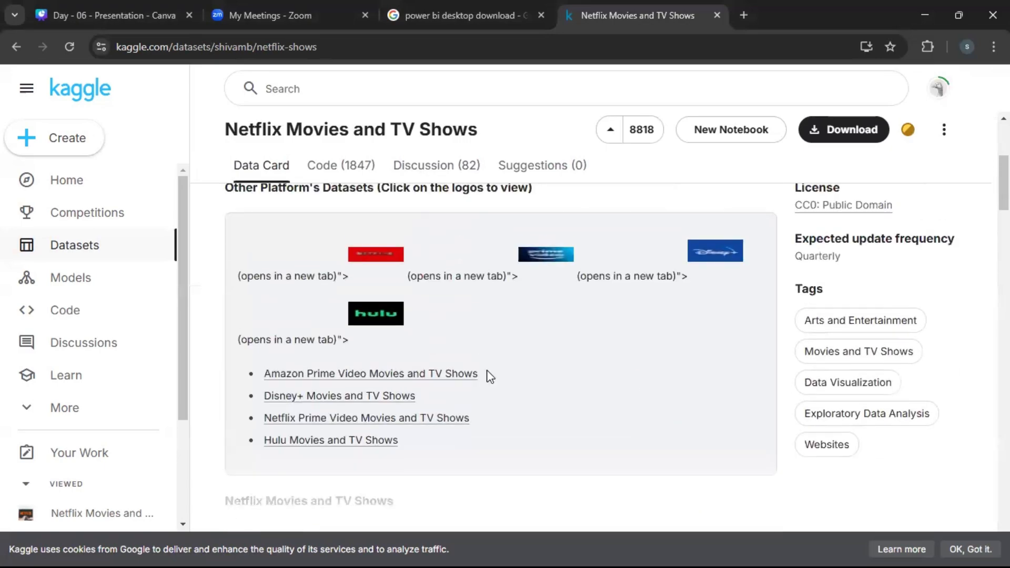
Expand the full About Dataset description and read the dataset summary and the Interesting Task Ideas
scroll(488, 375, "down", 3)
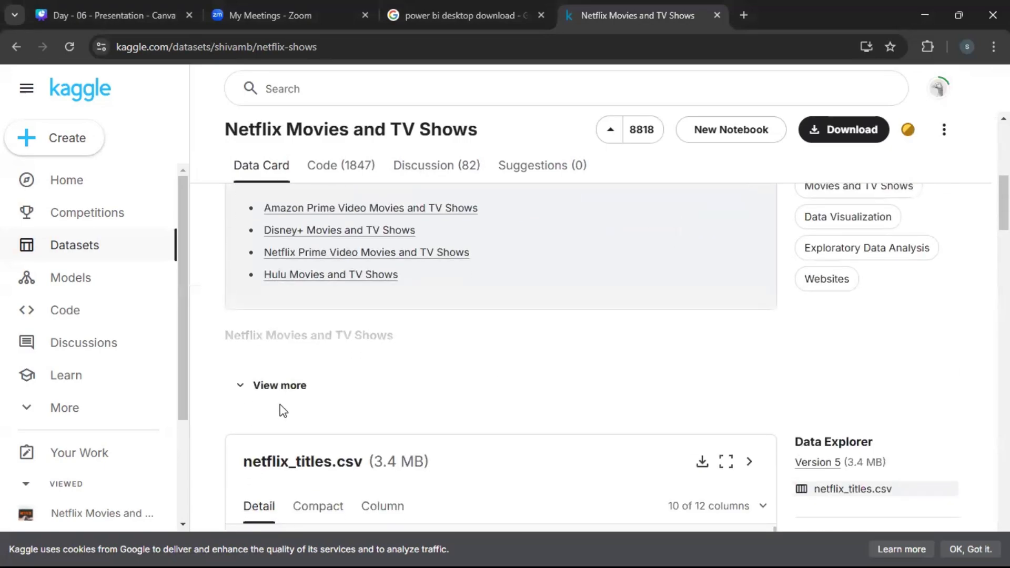
triple_click(287, 388)
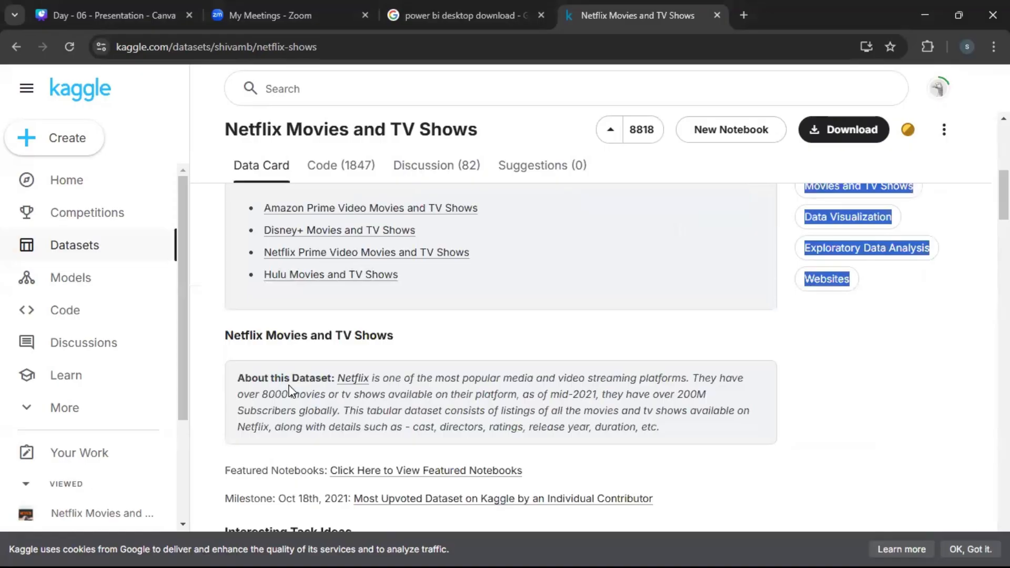
scroll(289, 390, "down", 4)
scroll(290, 385, "up", 2)
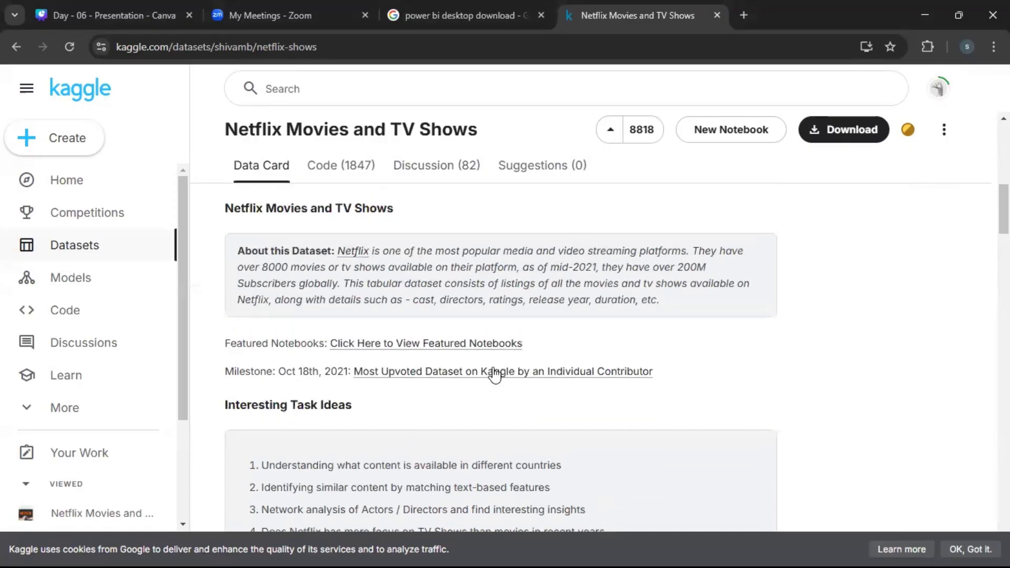
scroll(495, 373, "down", 4)
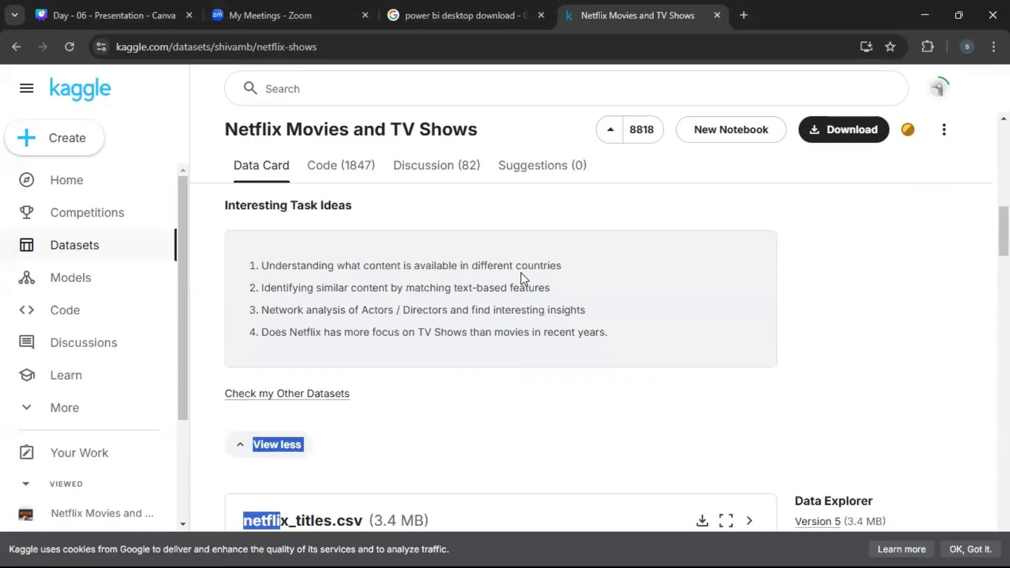
scroll(522, 278, "up", 1)
scroll(521, 274, "up", 2)
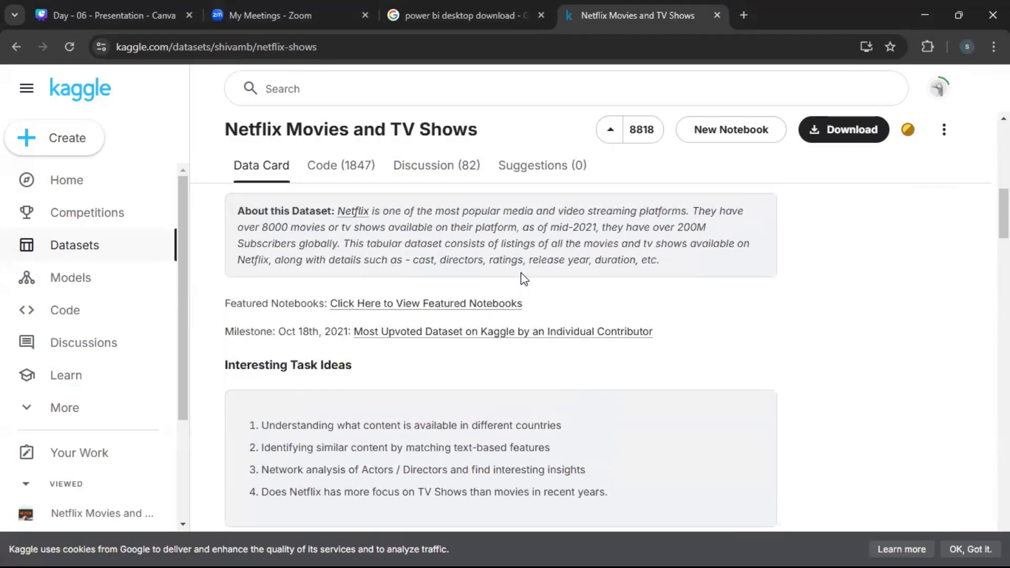
scroll(521, 274, "up", 7)
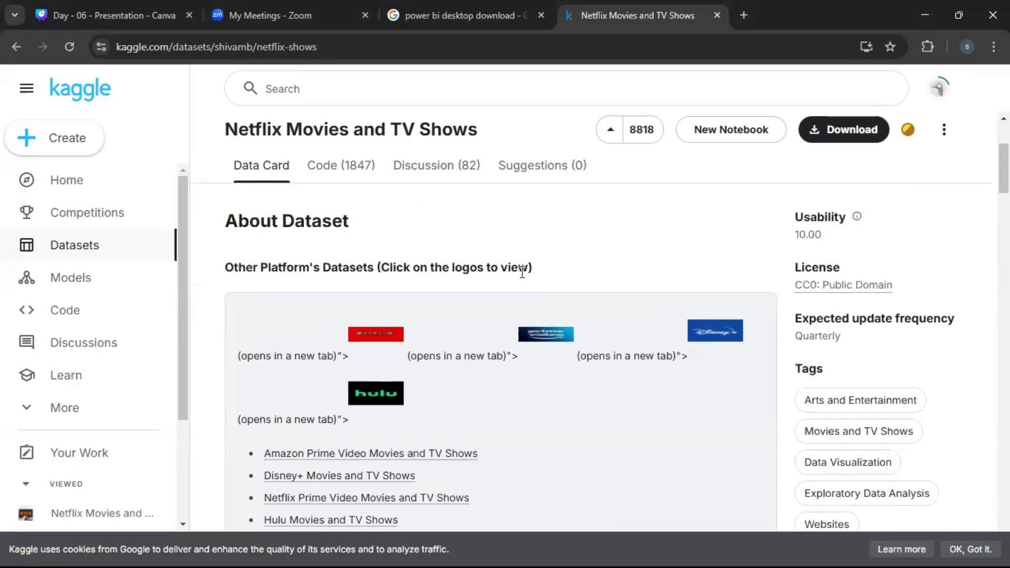
Examine the netflix_titles.csv preview column by column, from show_id, type and title through to rating and duration
scroll(523, 273, "down", 15)
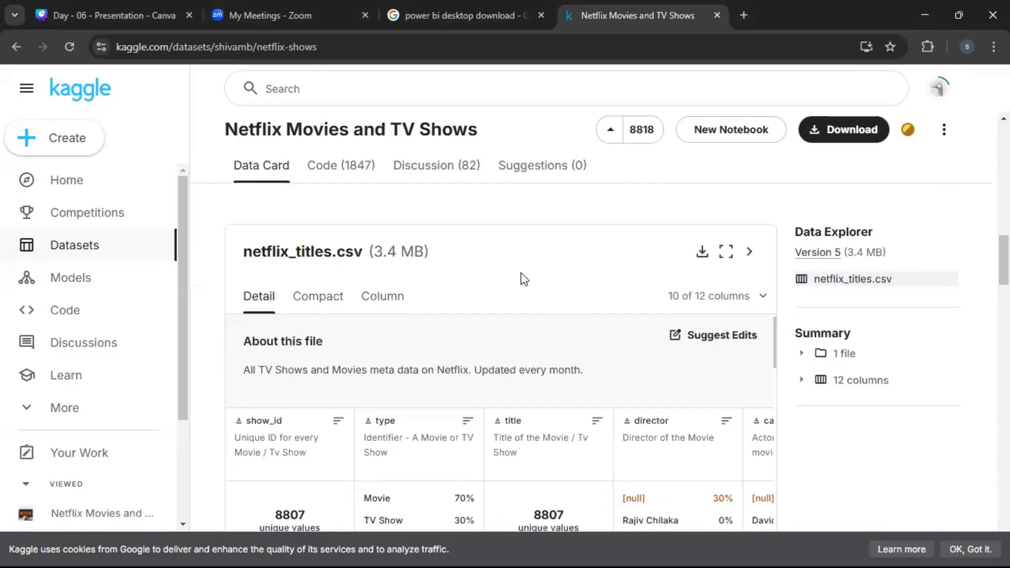
scroll(521, 273, "down", 3)
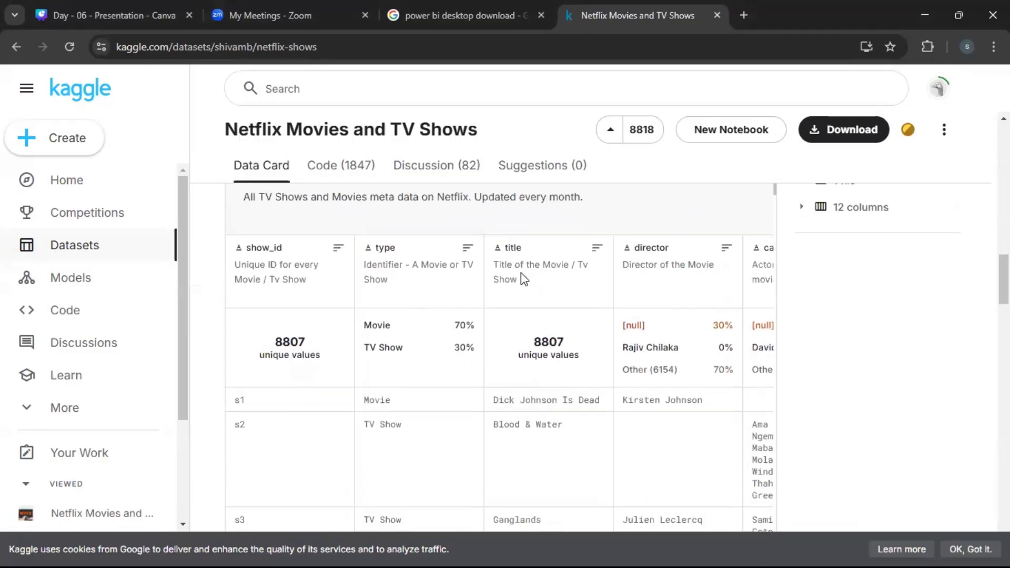
scroll(521, 272, "up", 2)
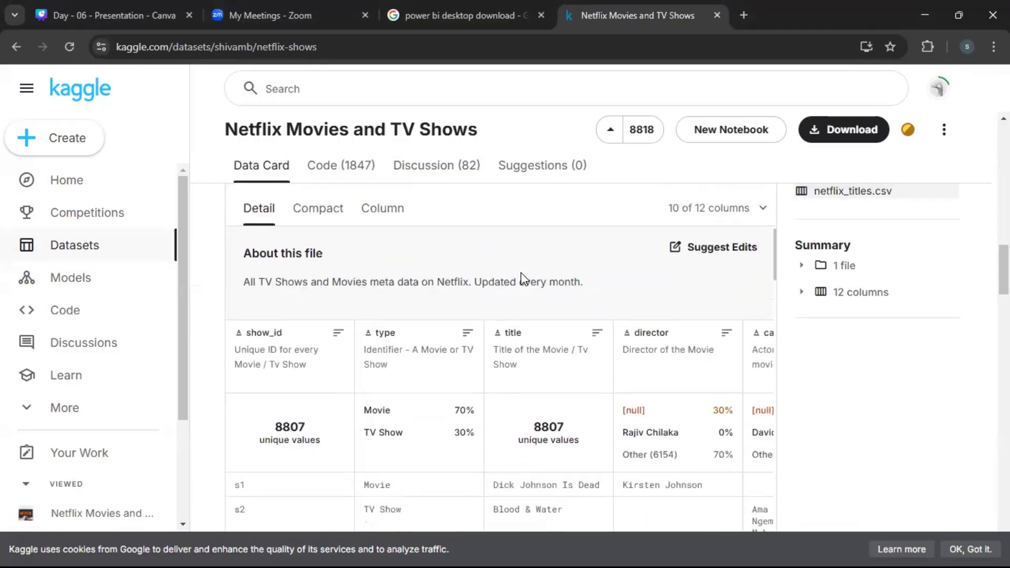
scroll(521, 273, "down", 2)
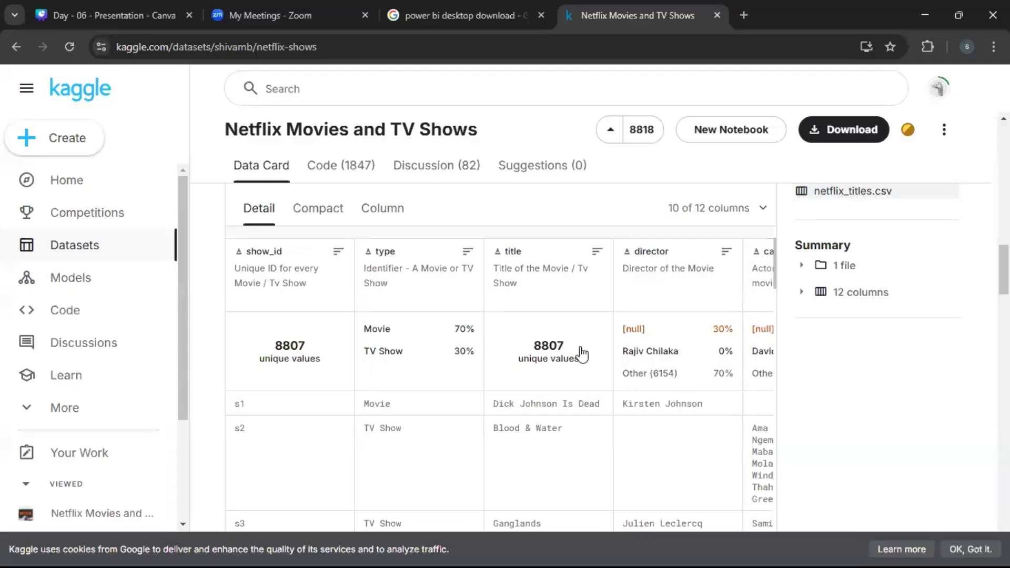
scroll(581, 350, "right", 2)
scroll(581, 349, "right", 2)
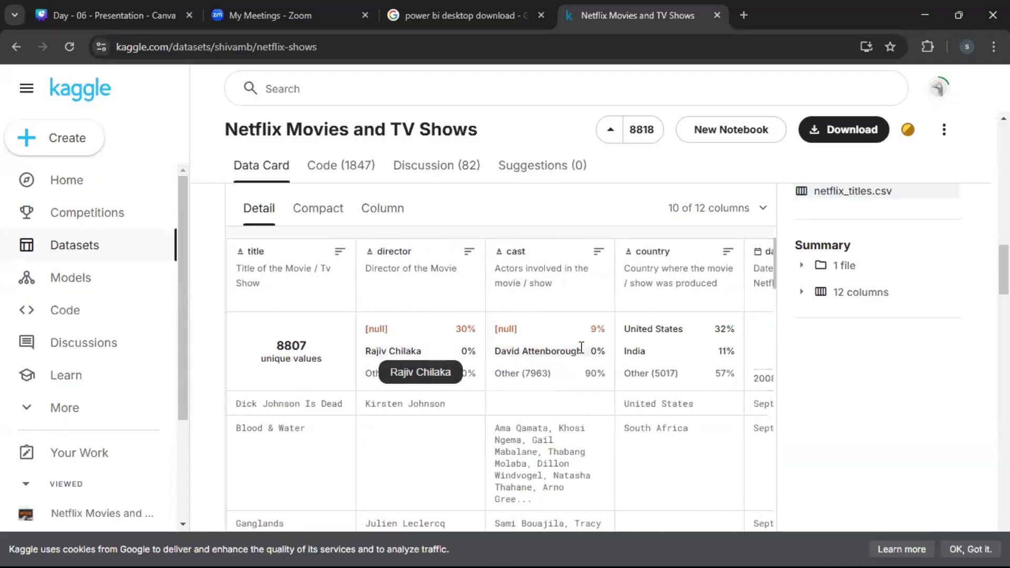
scroll(581, 347, "right", 2)
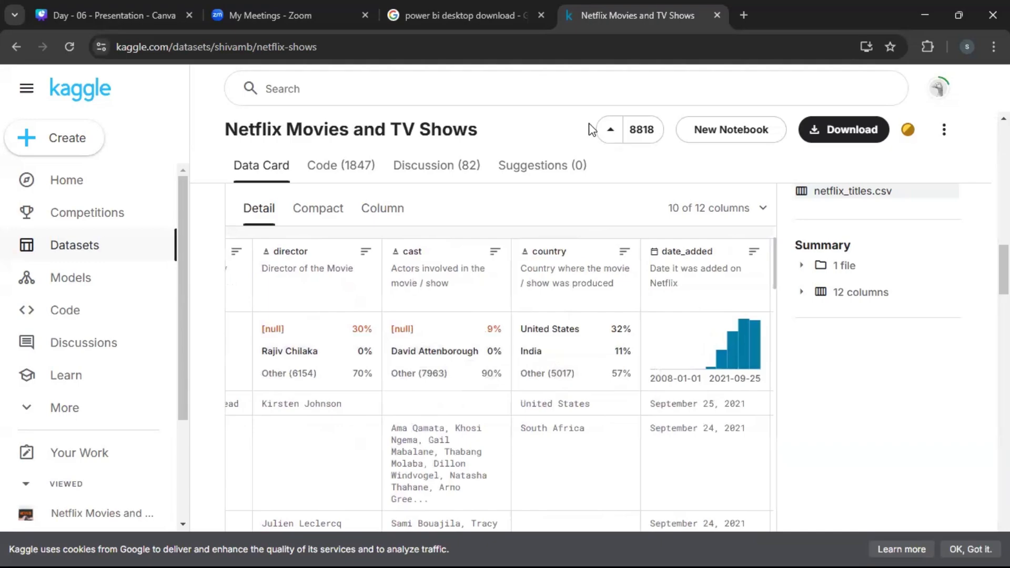
scroll(547, 316, "right", 3)
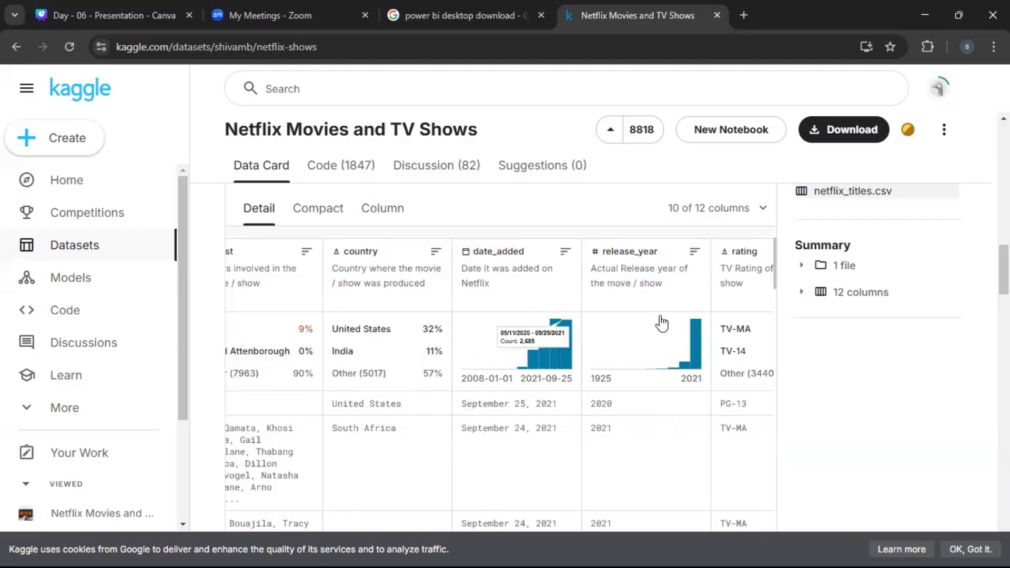
scroll(641, 326, "right", 3)
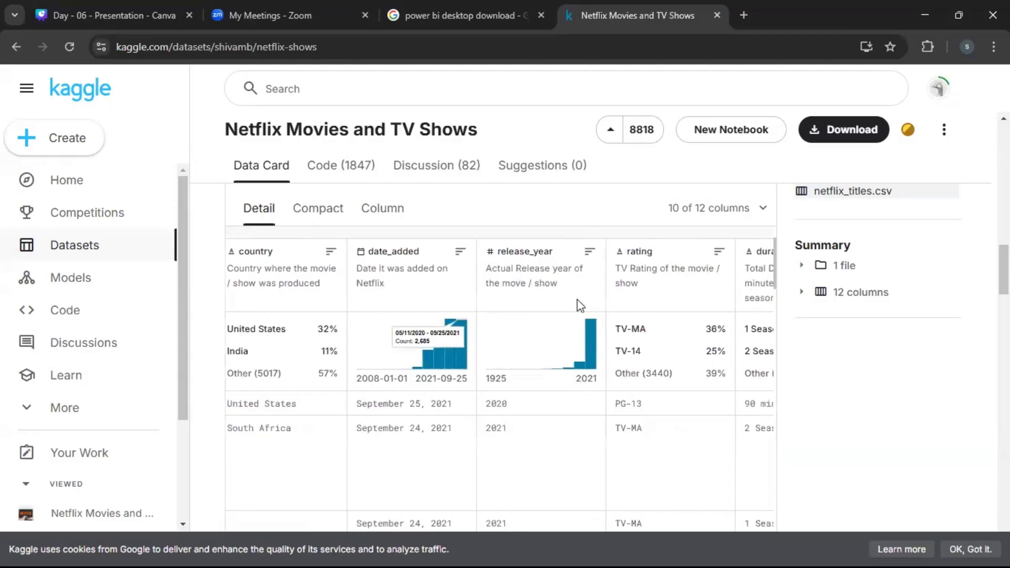
scroll(578, 303, "right", 2)
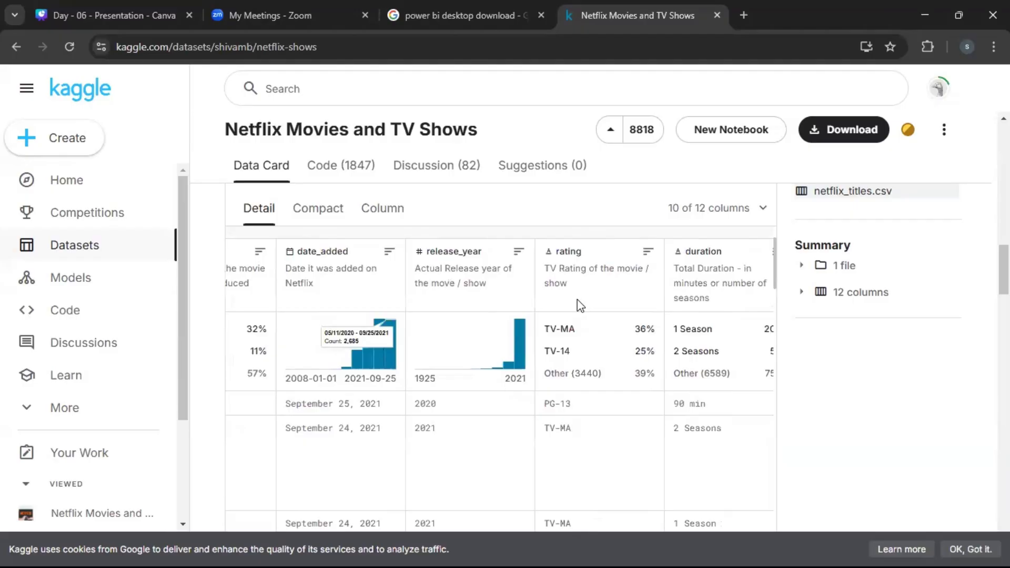
scroll(580, 305, "right", 1)
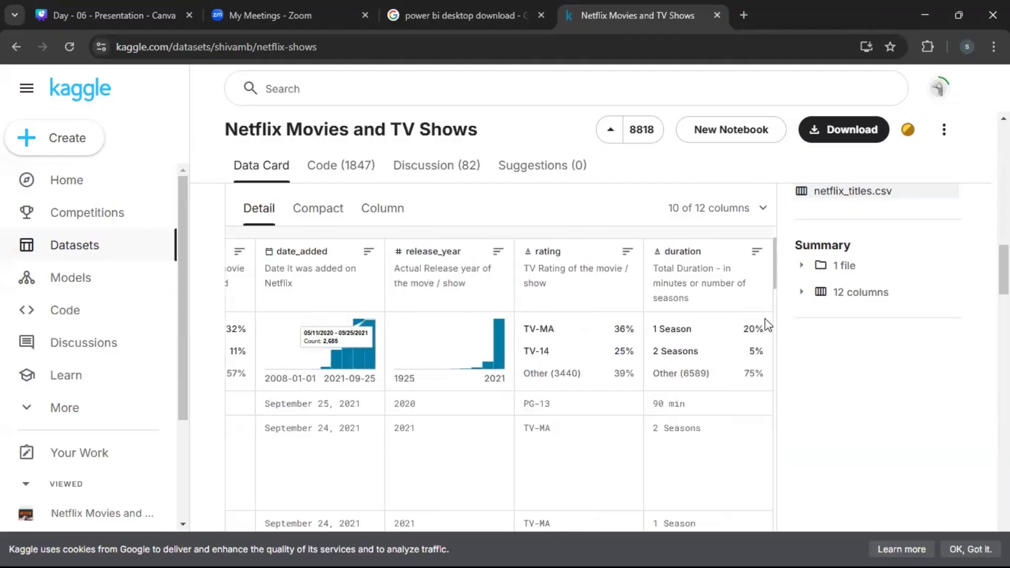
scroll(550, 348, "left", 10)
scroll(550, 348, "left", 4)
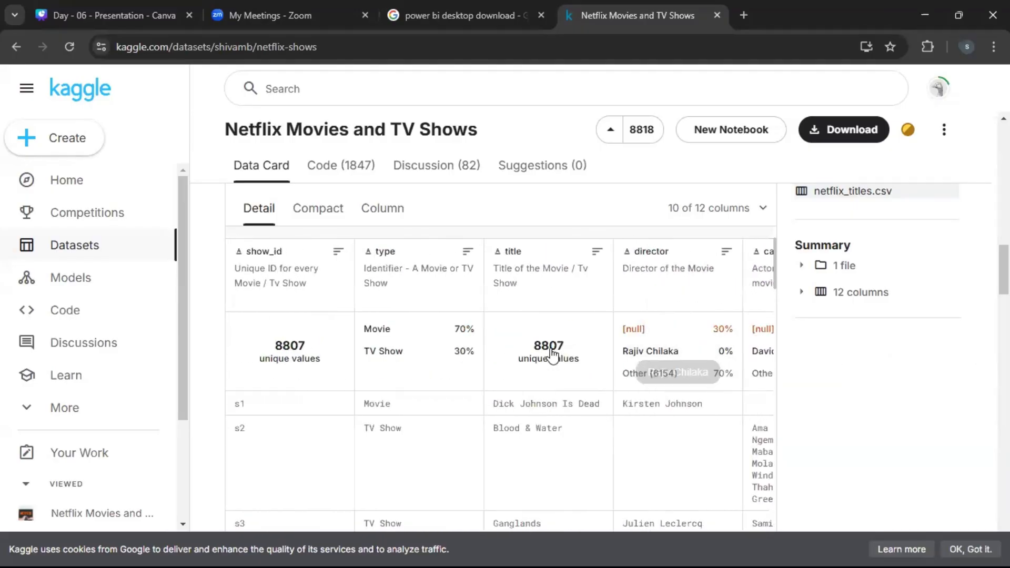
scroll(551, 355, "right", 5)
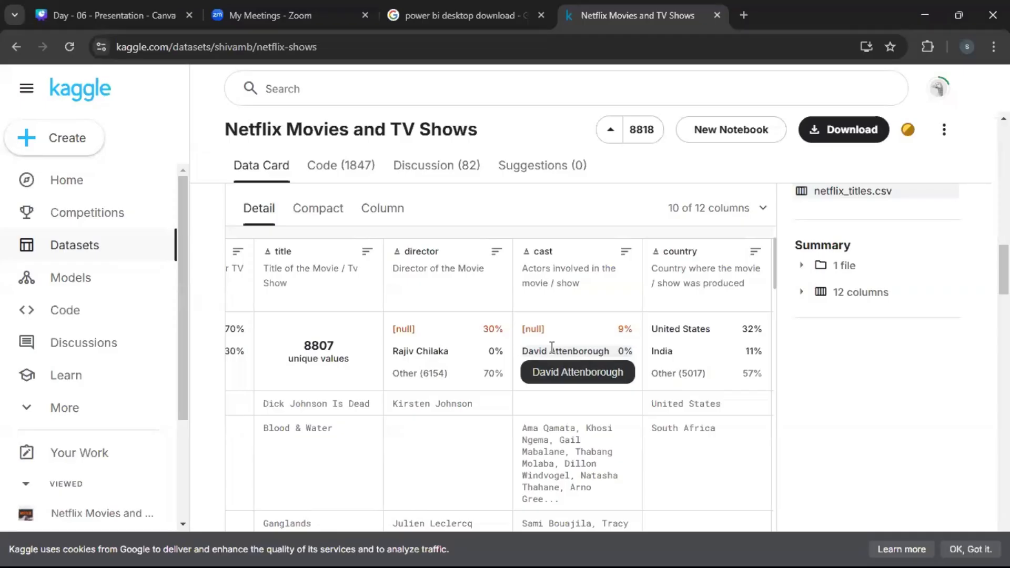
scroll(552, 348, "up", 2)
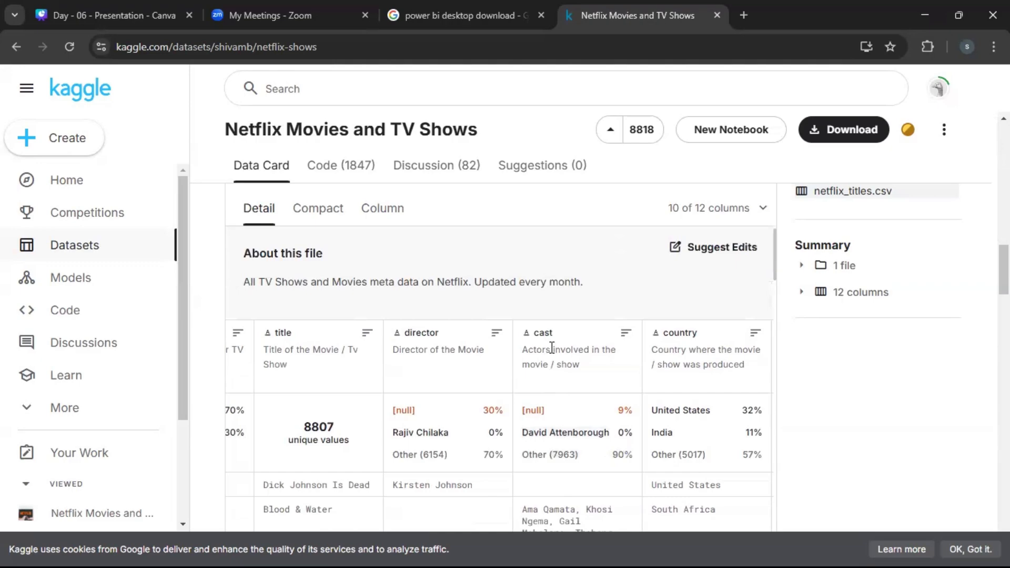
Download the Netflix Movies and TV Shows dataset as a zip
left_click(844, 136)
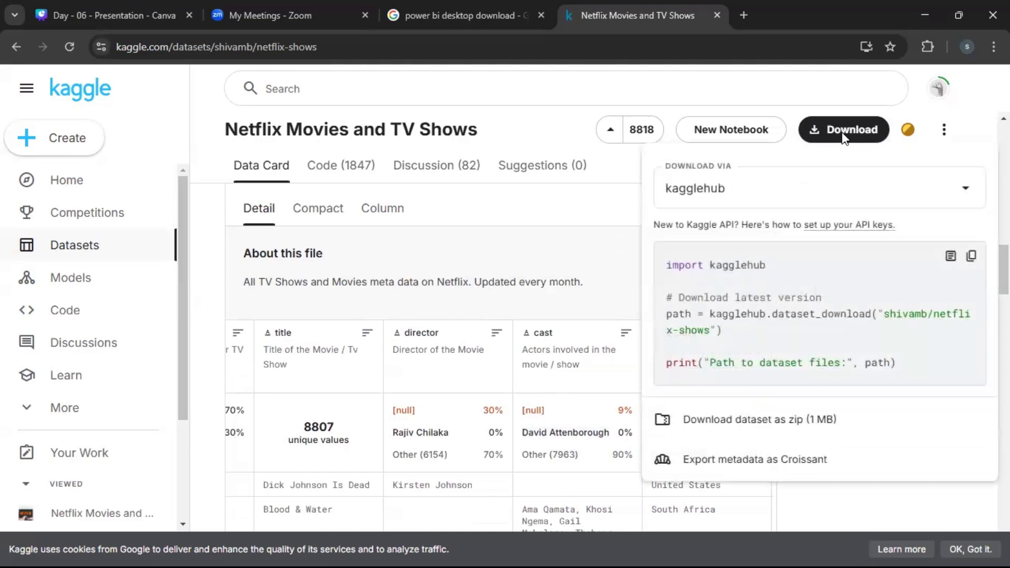
left_click(746, 427)
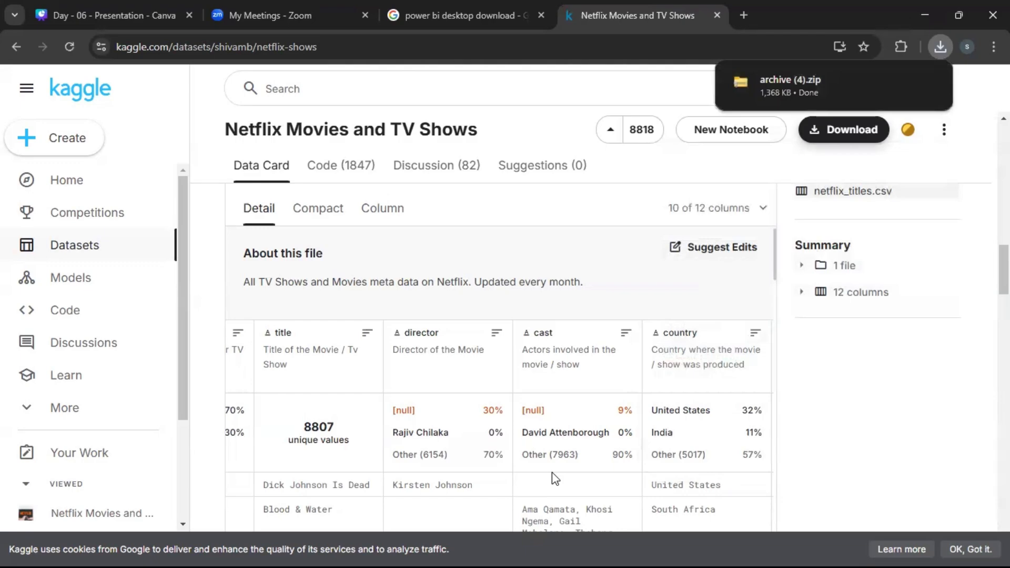
key("super")
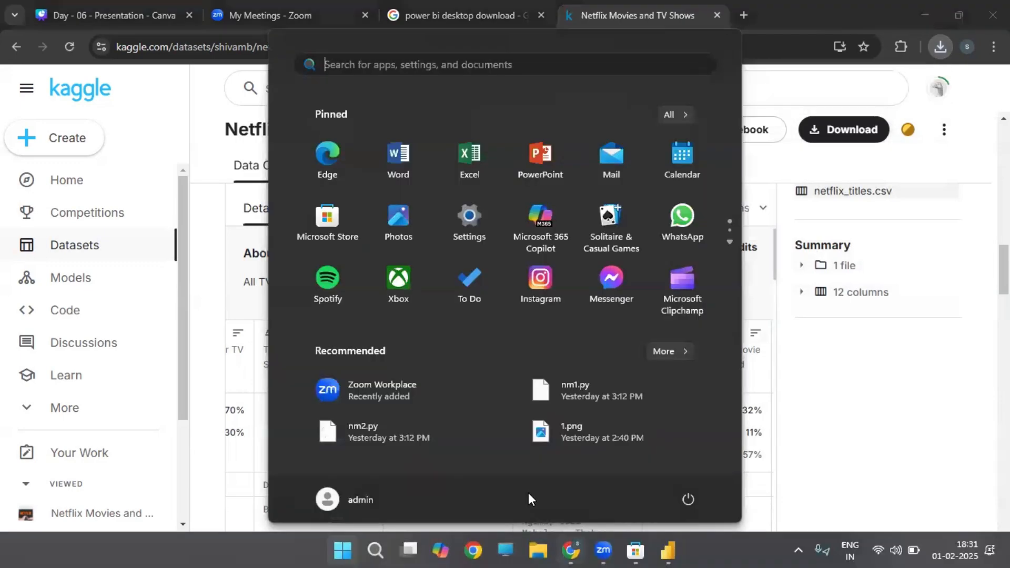
key("super")
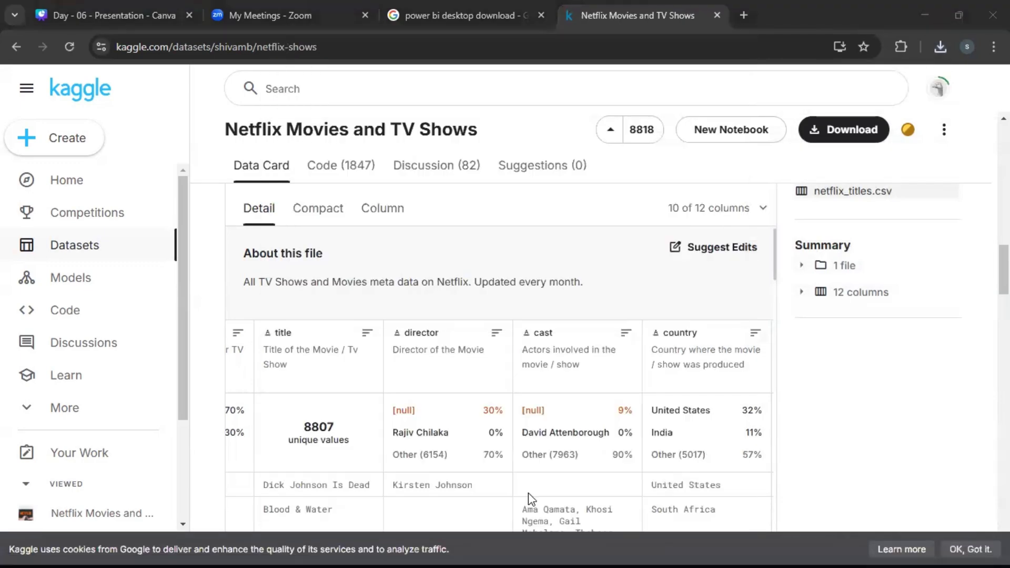
Extract archive (4).zip from the Downloads folder in File Explorer into its default archive (4) folder
key("super+e")
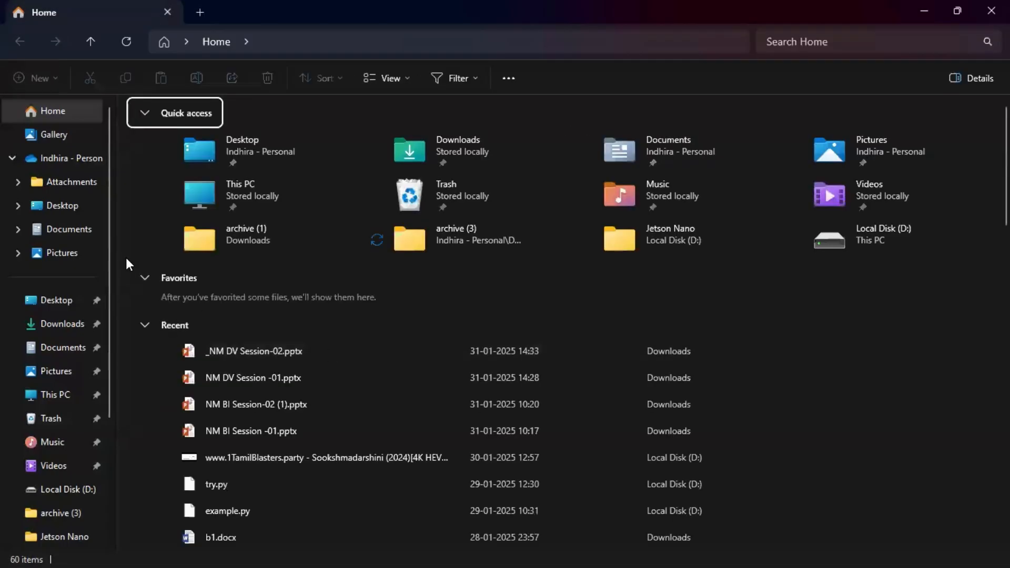
left_click(67, 317)
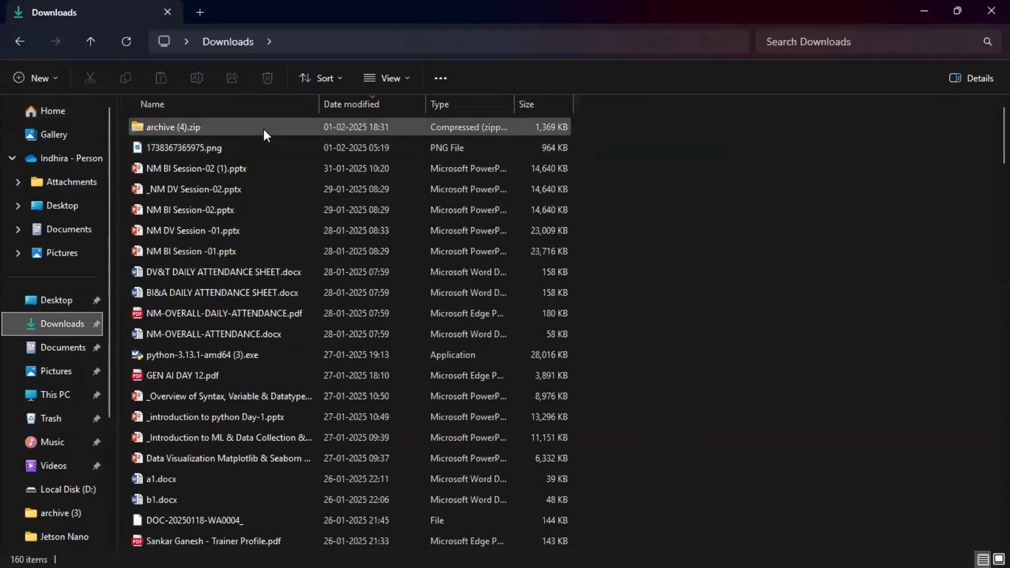
left_click(263, 128)
left_click(465, 80)
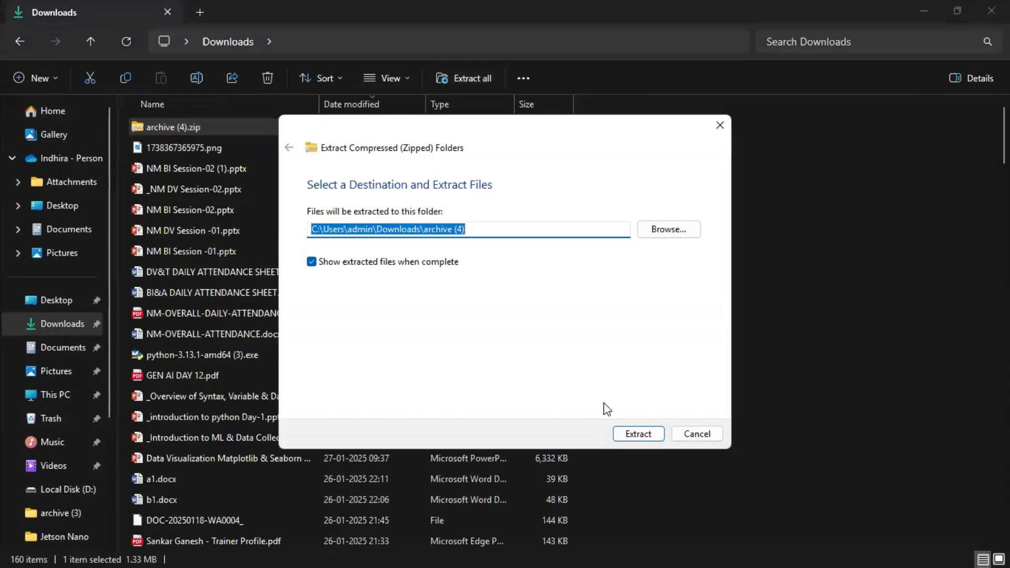
left_click(637, 432)
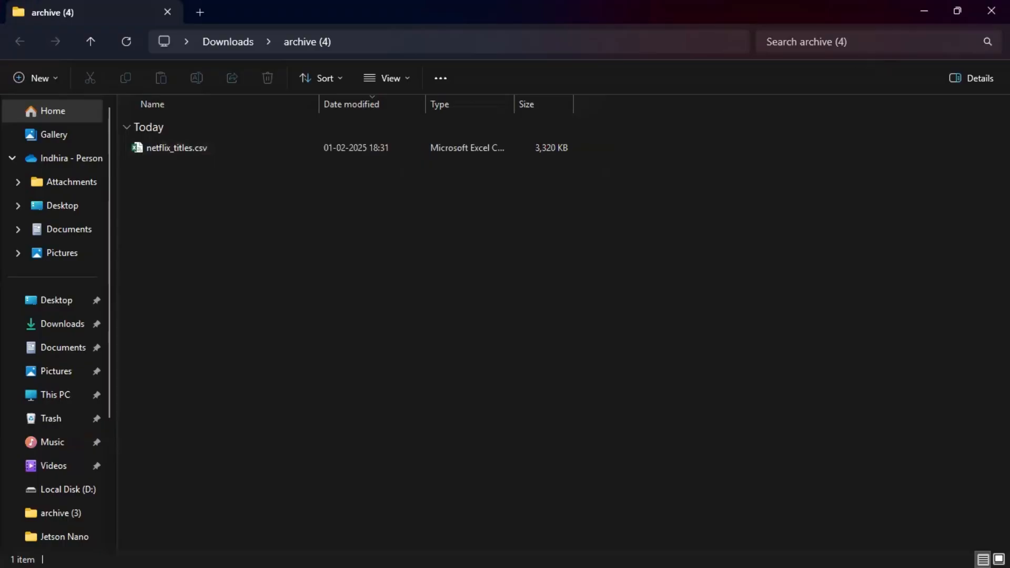
key("alt+Up")
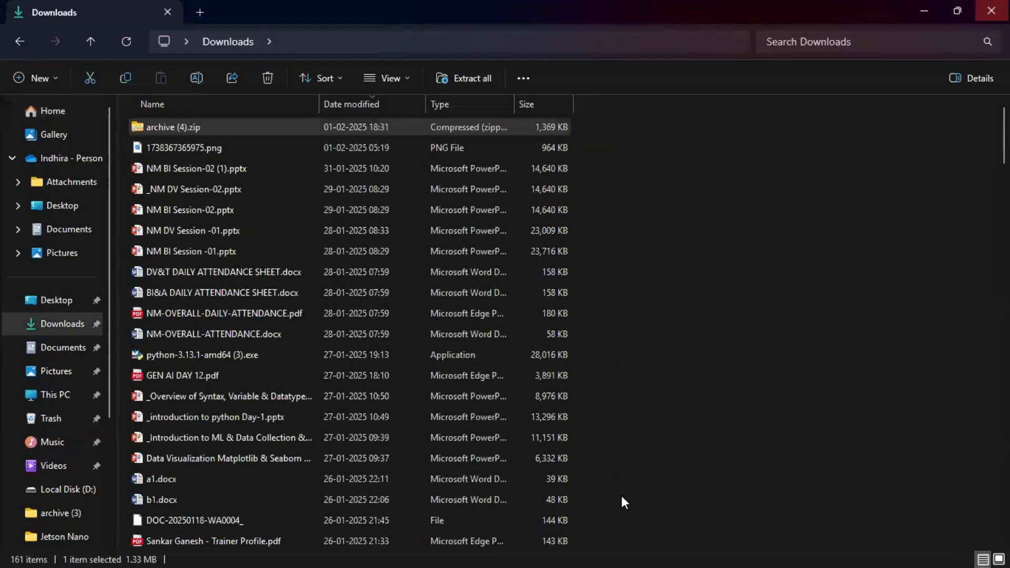
Switch to Power BI Desktop and open the Get Data dialog for importing from another source
key("super")
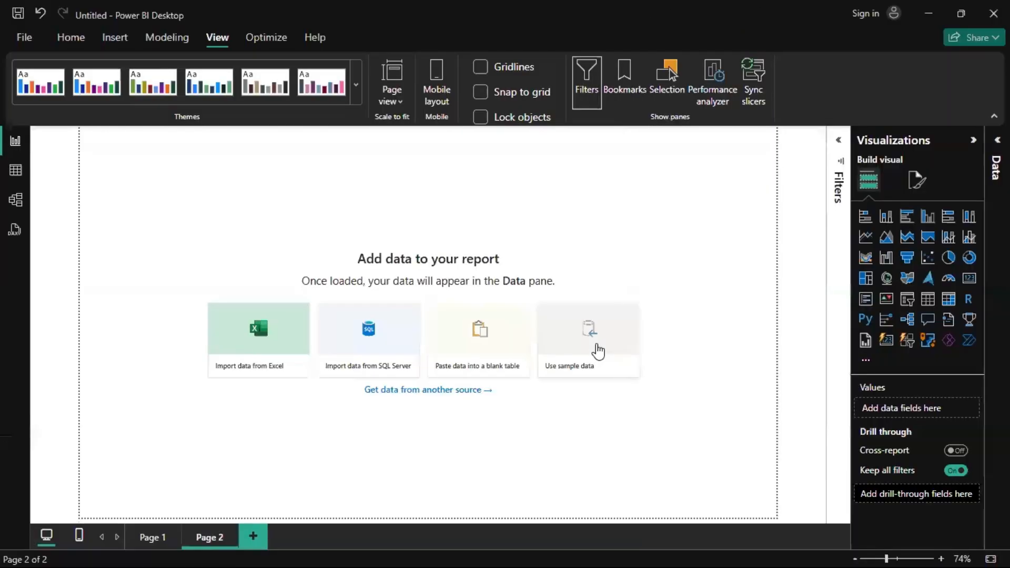
left_click(69, 38)
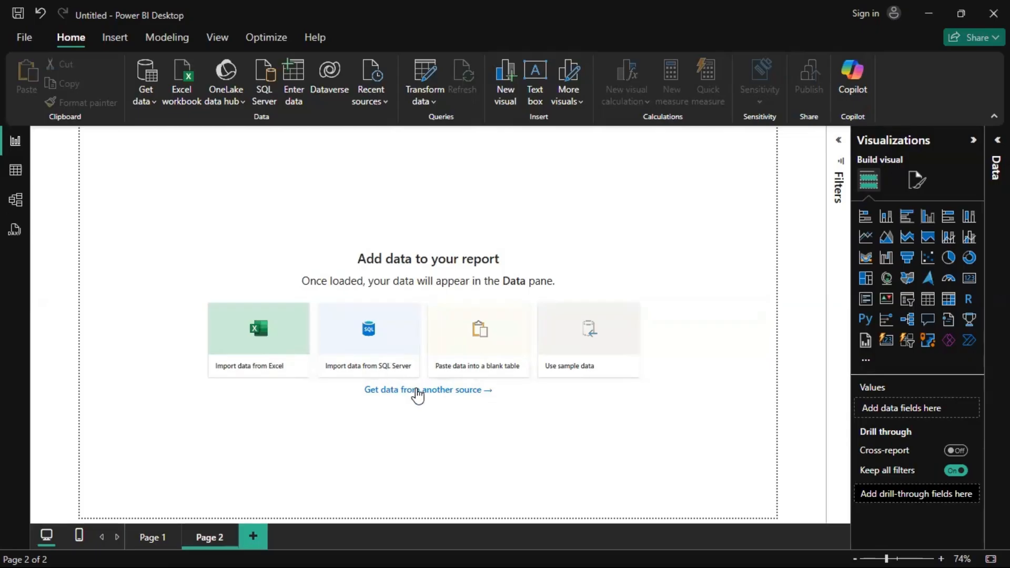
left_click(459, 392)
Look through the full connector list and the File, Database, Microsoft Fabric, Power Platform and Azure categories
scroll(501, 134, "down", 3)
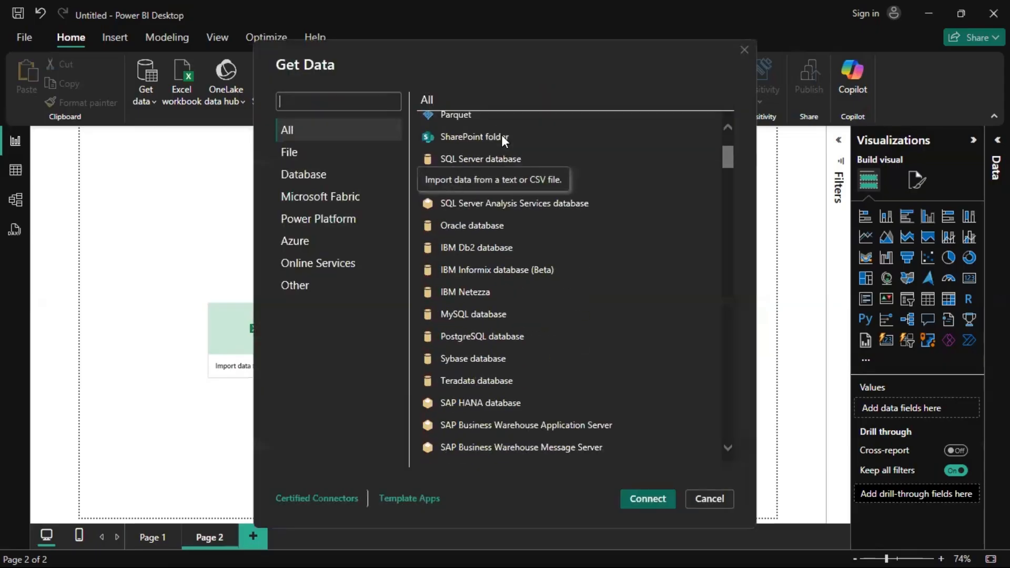
scroll(501, 135, "up", 3)
scroll(564, 363, "down", 5)
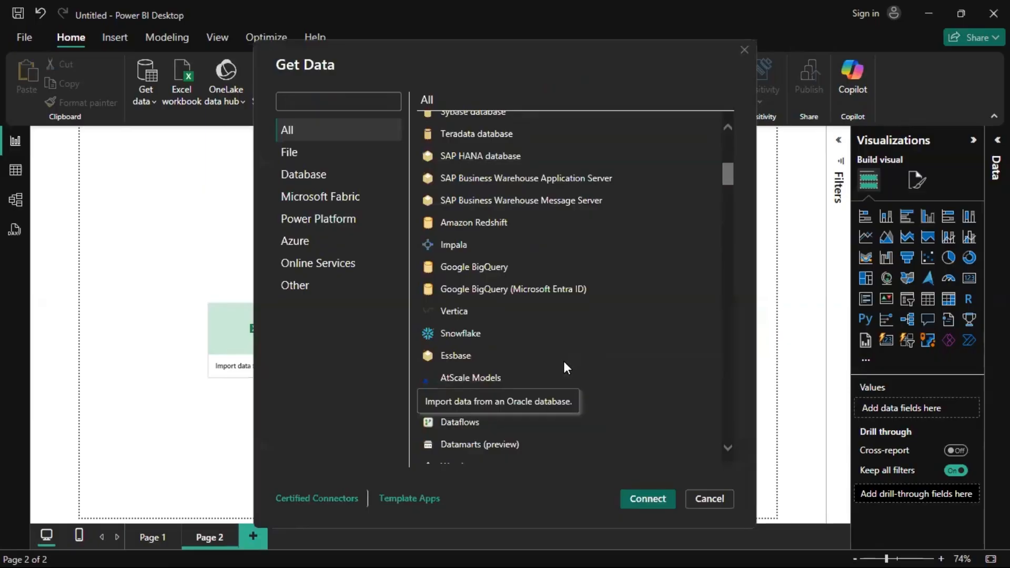
scroll(564, 363, "up", 5)
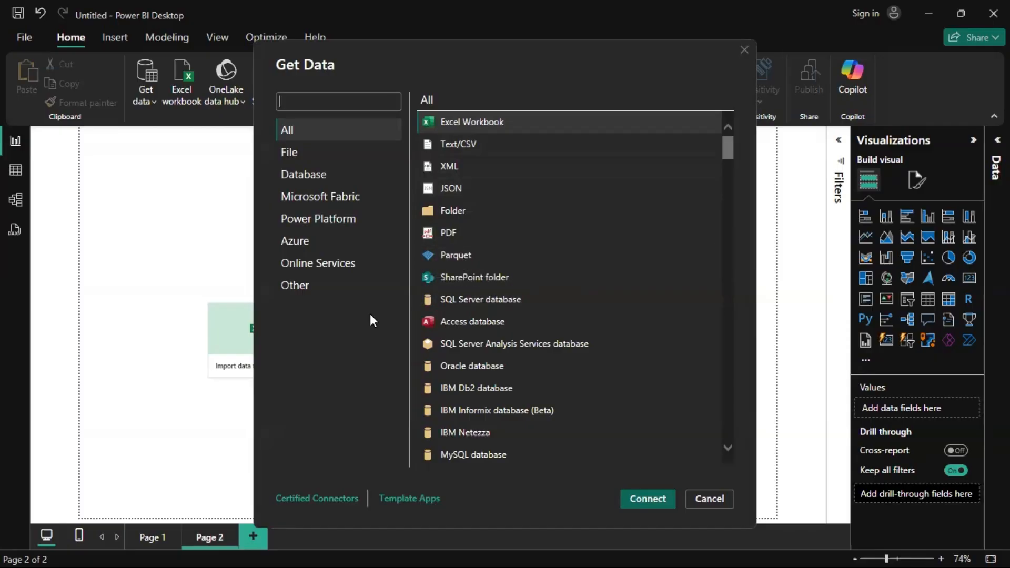
scroll(475, 304, "down", 5)
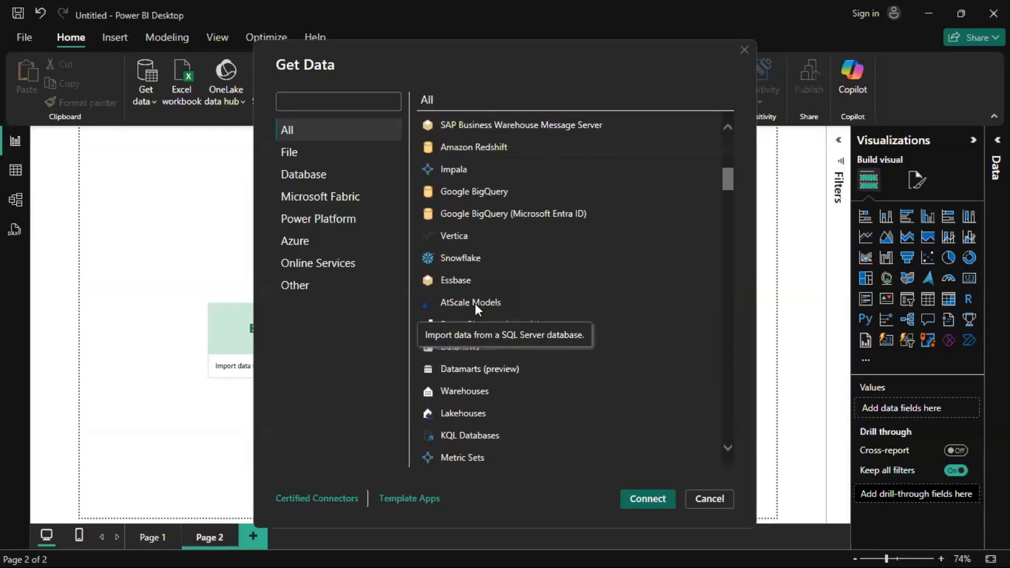
scroll(475, 304, "down", 4)
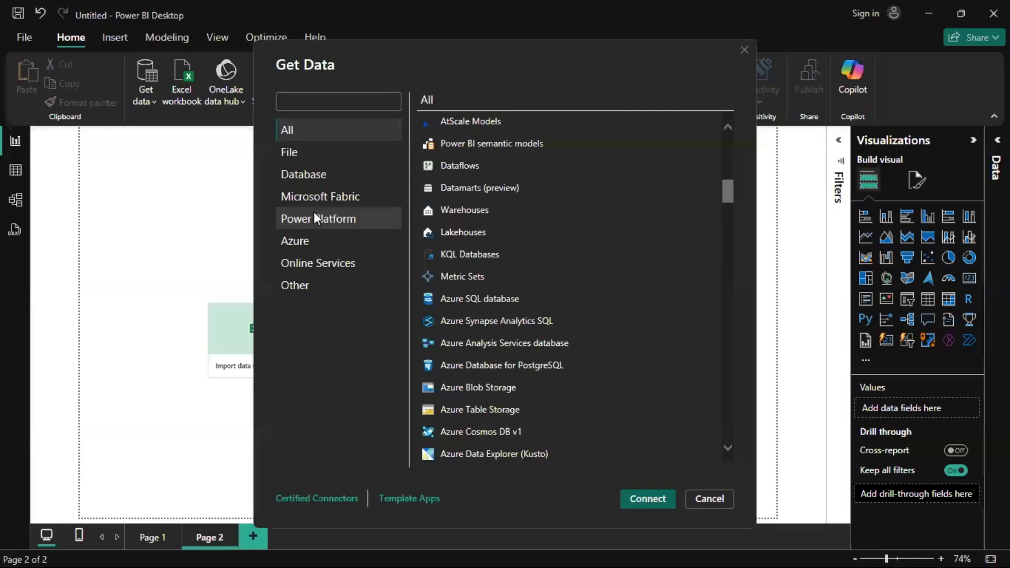
left_click(289, 152)
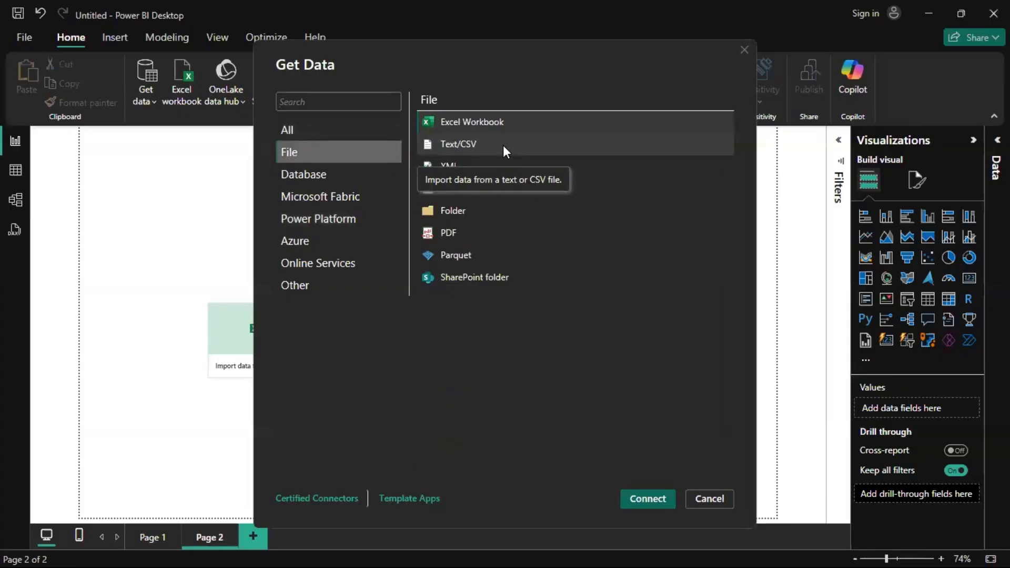
left_click(320, 179)
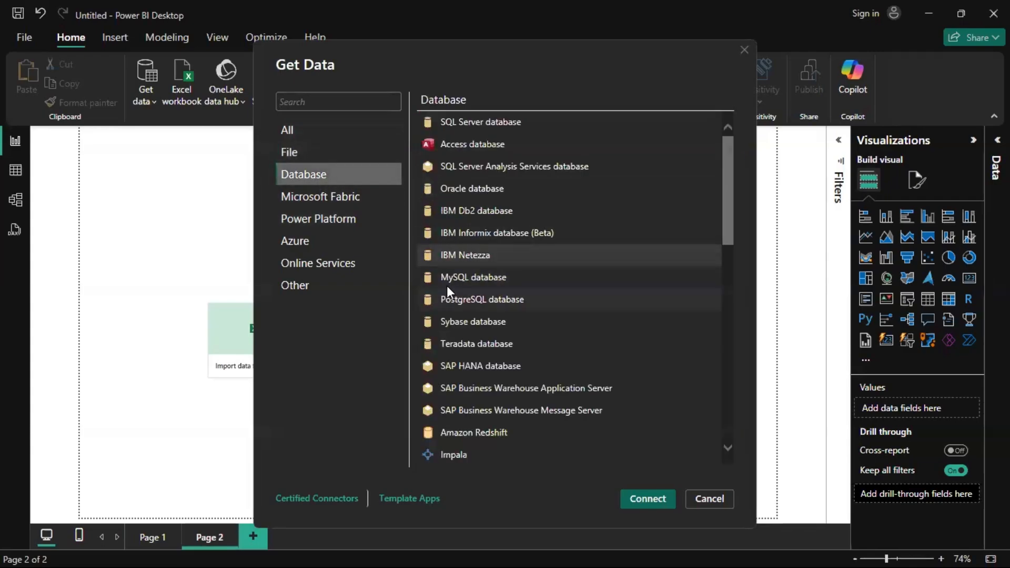
left_click(330, 202)
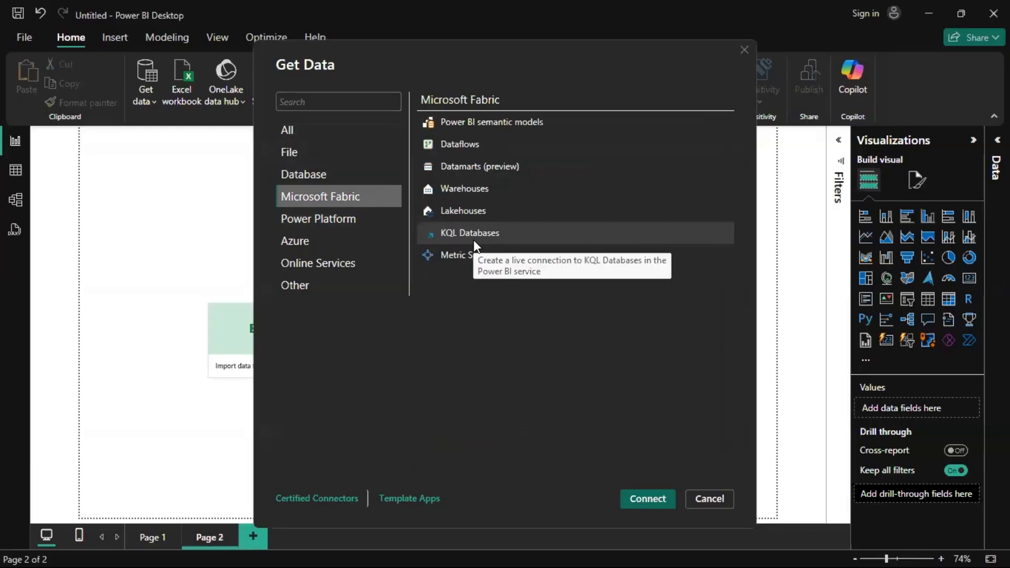
left_click(346, 230)
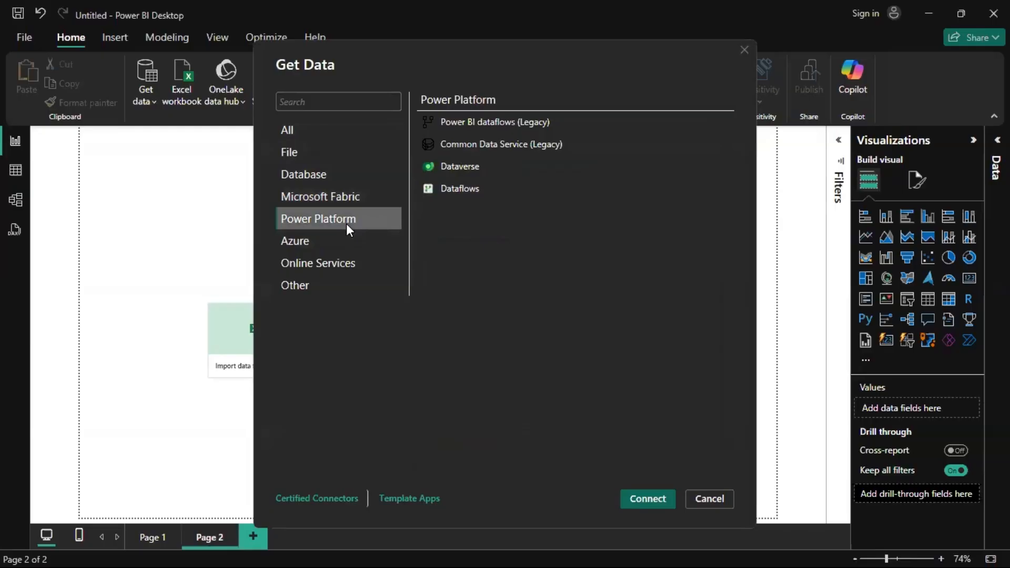
left_click(340, 241)
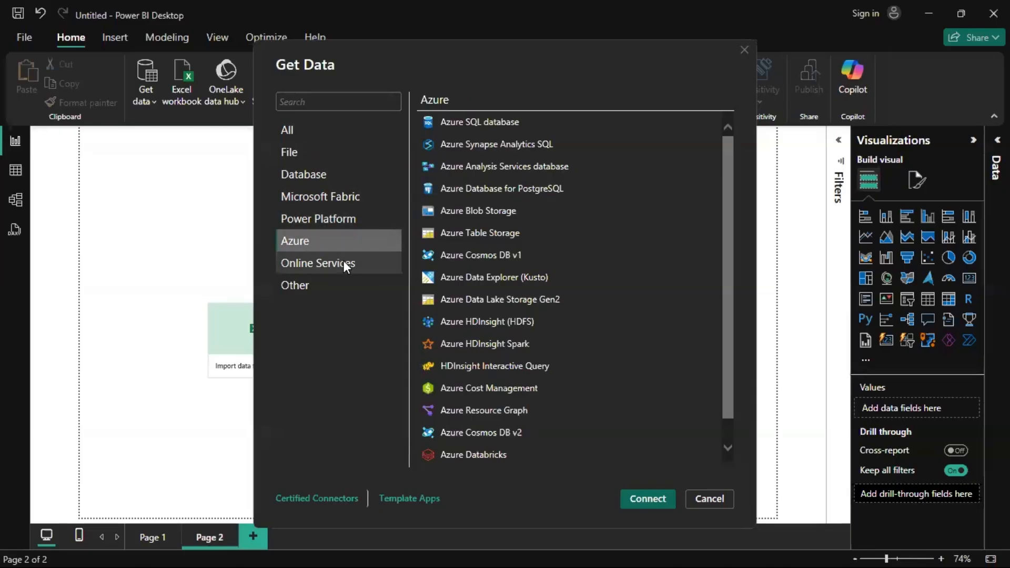
left_click(317, 126)
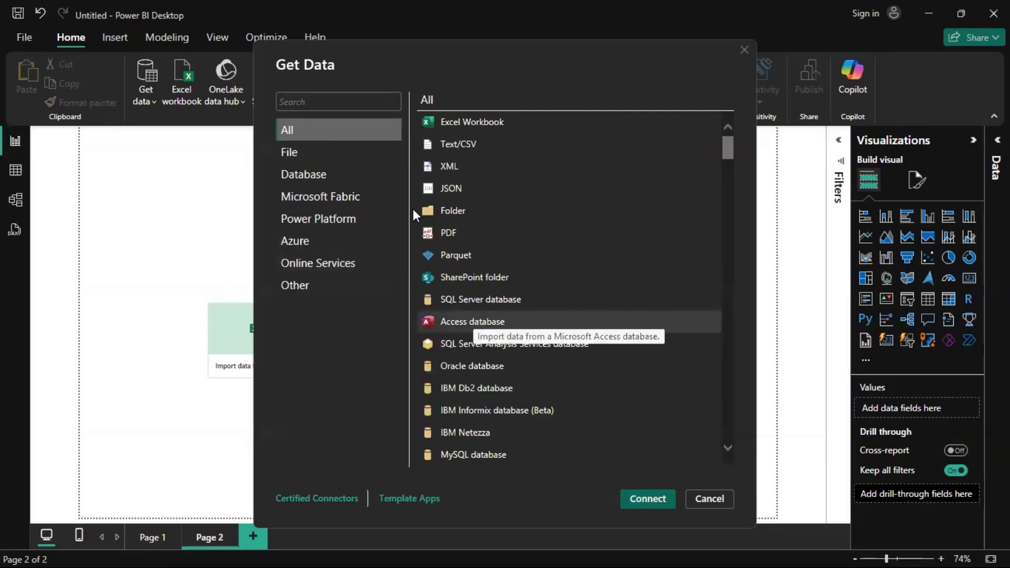
Connect to netflix_titles.csv in the Documents archive (3) folder as a Text/CSV source and open its preview
left_click(463, 147)
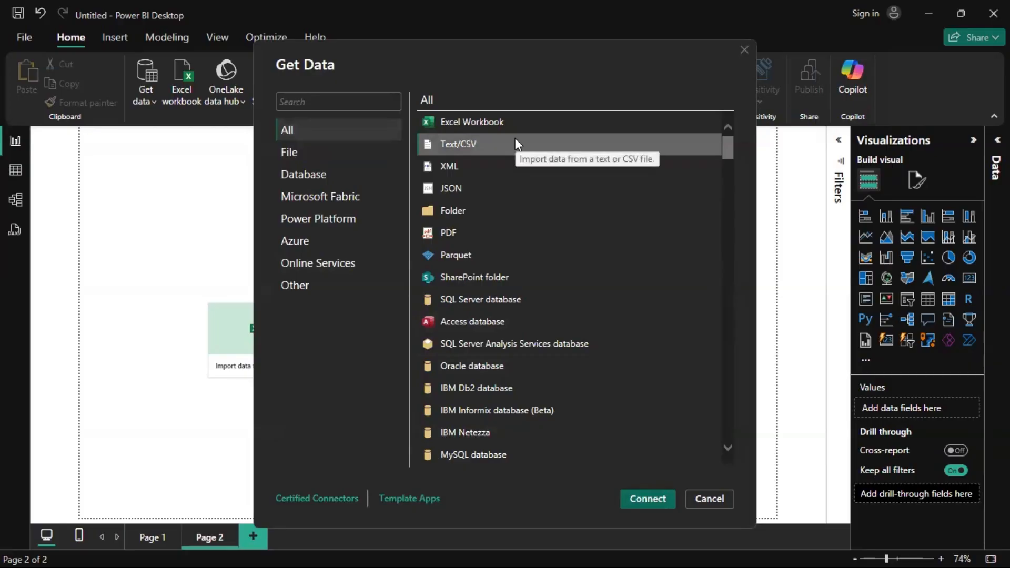
left_click(666, 491)
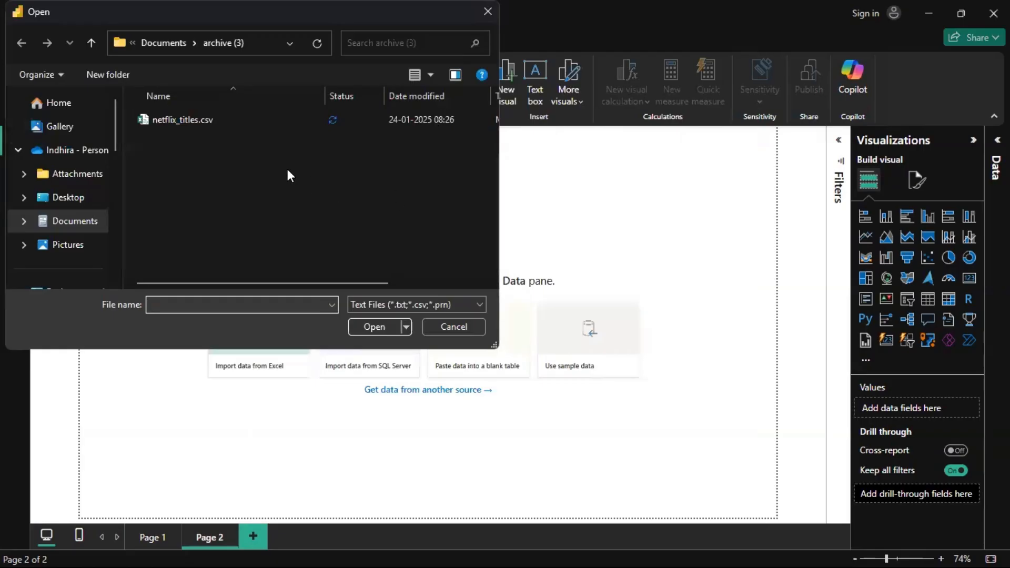
left_click(245, 123)
left_click(372, 327)
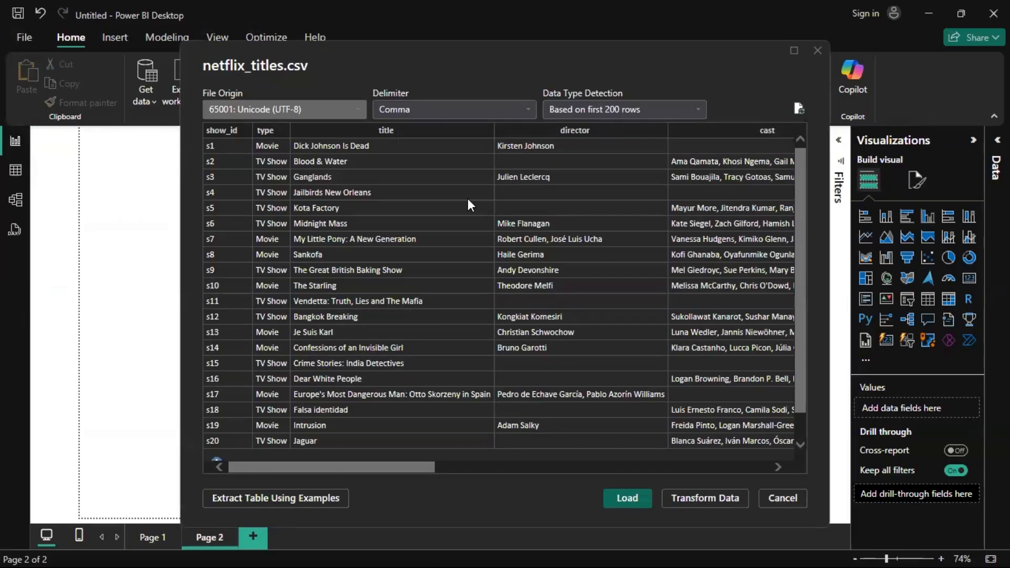
Examine the netflix_titles.csv import preview across all columns, from show_id through country and duration to description
scroll(623, 268, "down", 2)
scroll(623, 267, "right", 6)
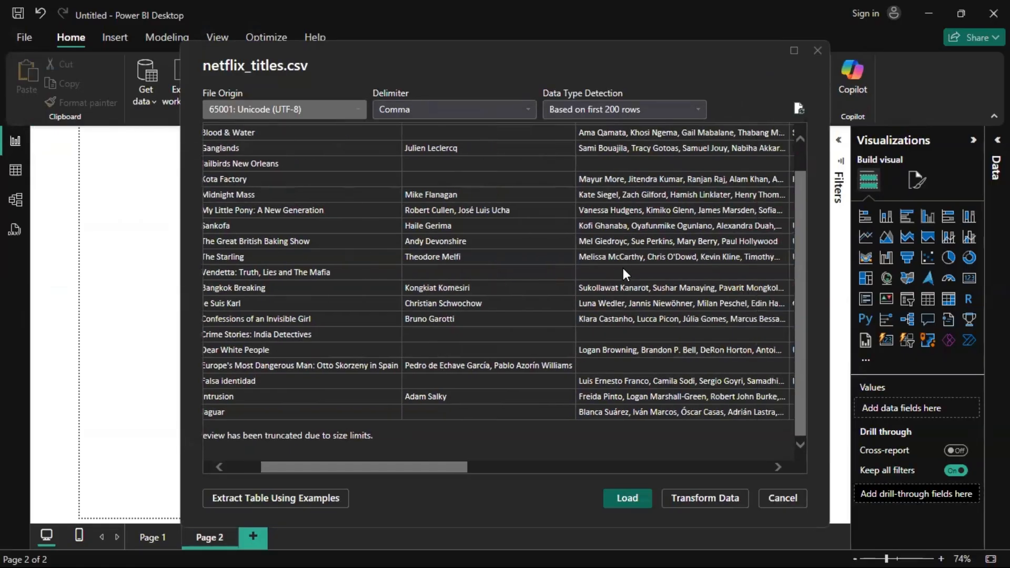
scroll(623, 267, "up", 3)
scroll(622, 267, "left", 6)
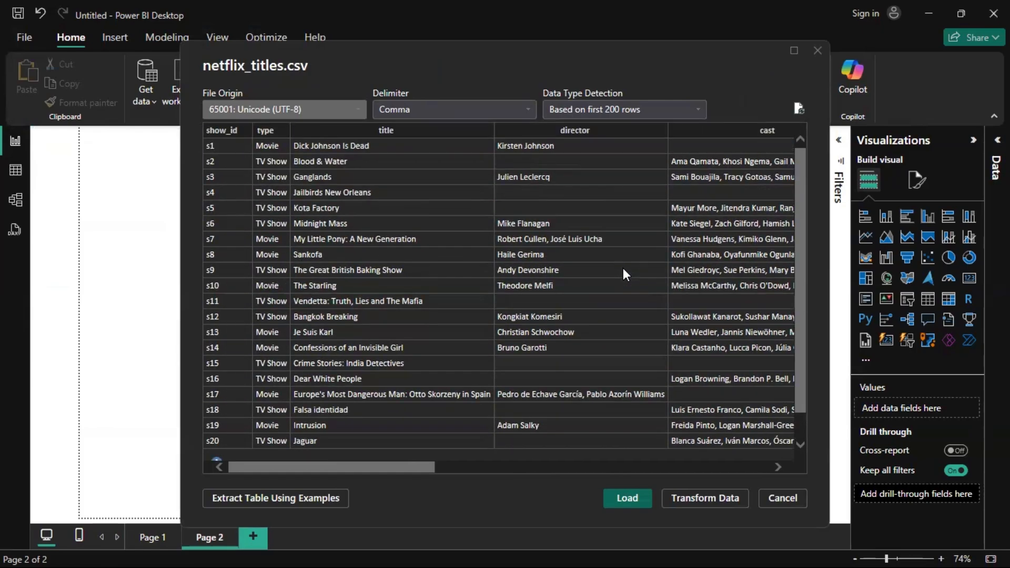
scroll(623, 267, "right", 5)
scroll(623, 267, "left", 6)
scroll(627, 309, "right", 5)
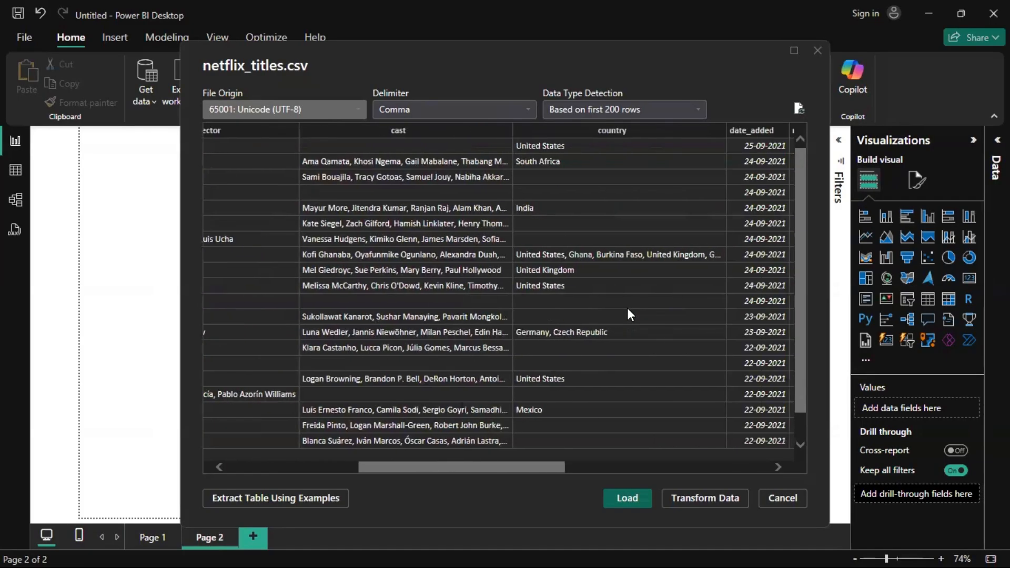
scroll(628, 314, "right", 5)
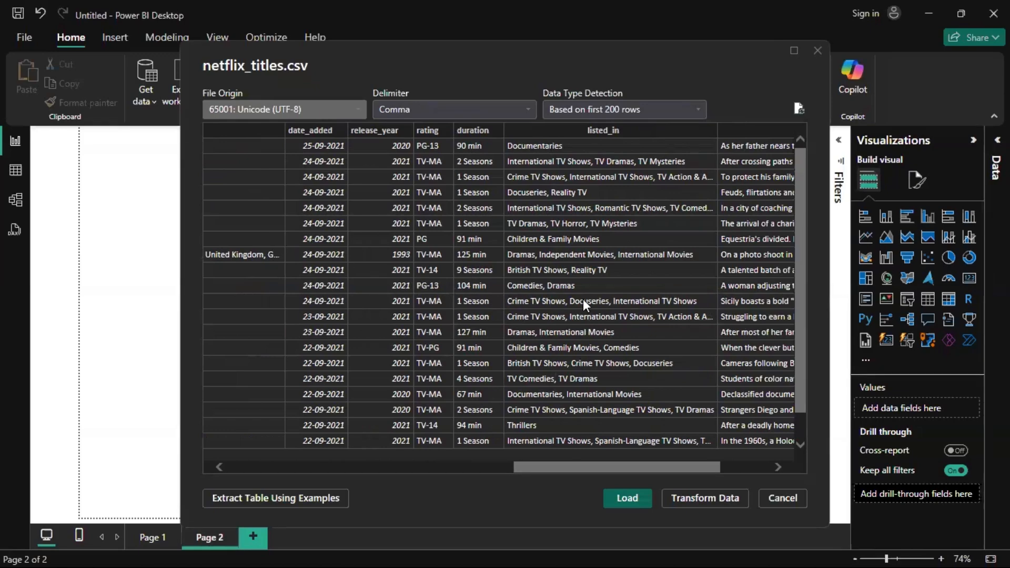
scroll(583, 298, "right", 3)
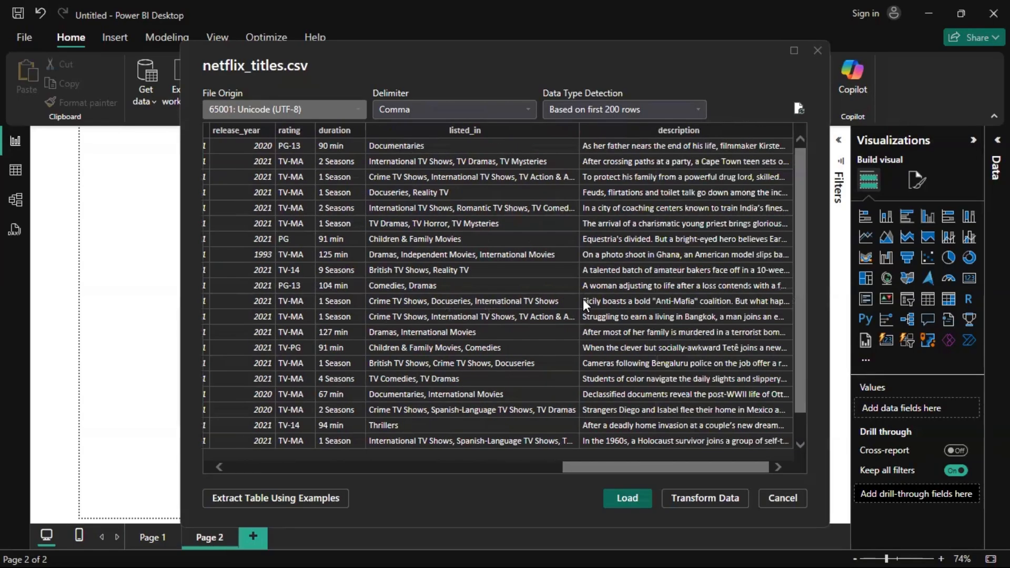
scroll(655, 289, "left", 10)
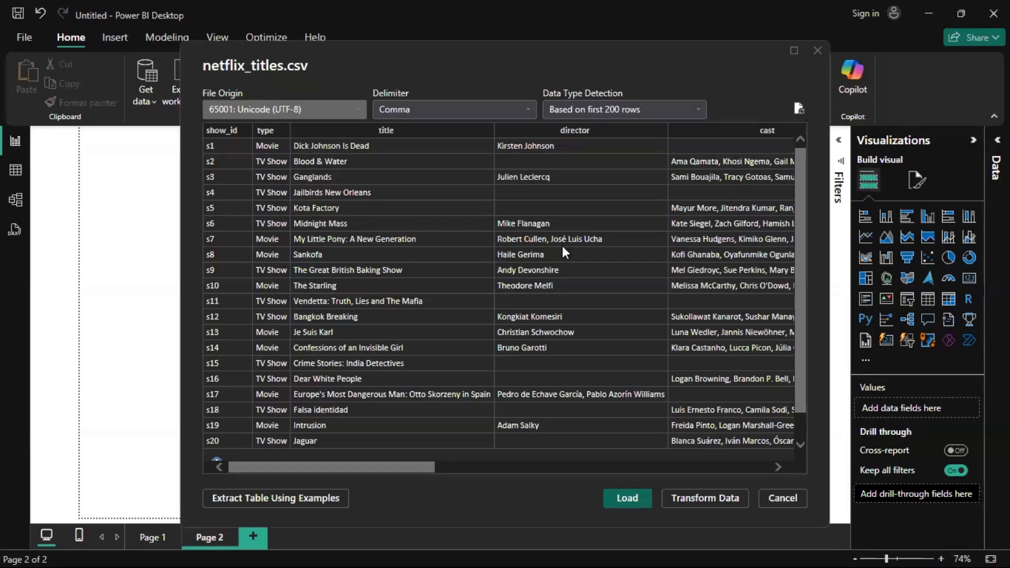
Review the blank cells and values in the title, director and cast columns of the import preview again
scroll(526, 363, "right", 3)
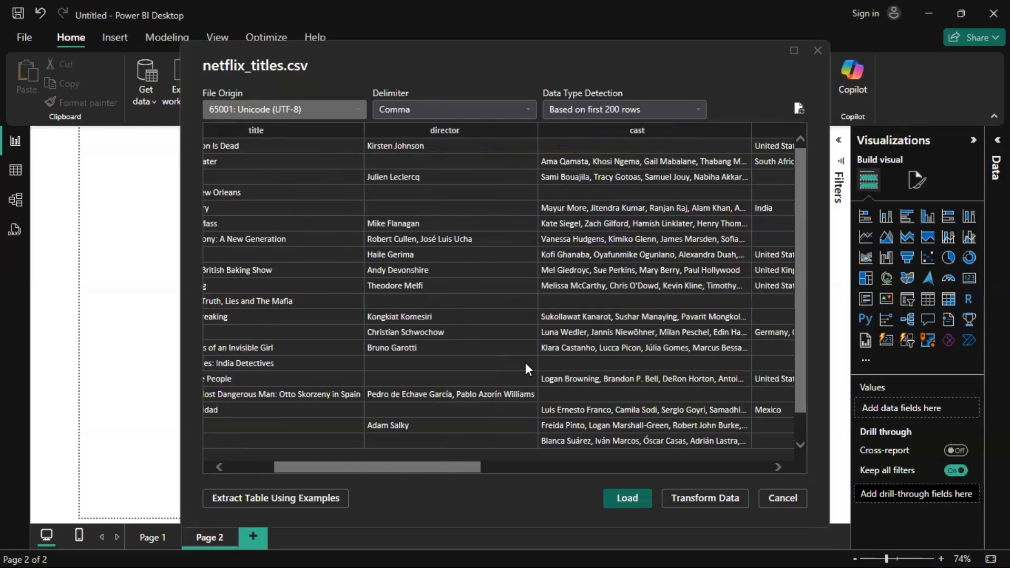
scroll(525, 363, "left", 3)
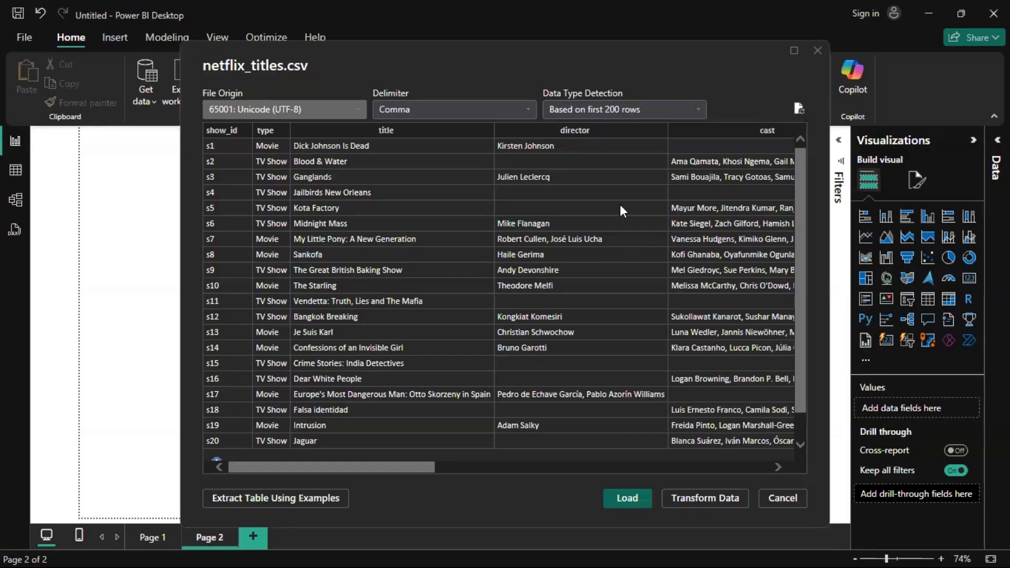
scroll(621, 206, "right", 3)
scroll(620, 206, "left", 3)
scroll(547, 219, "right", 3)
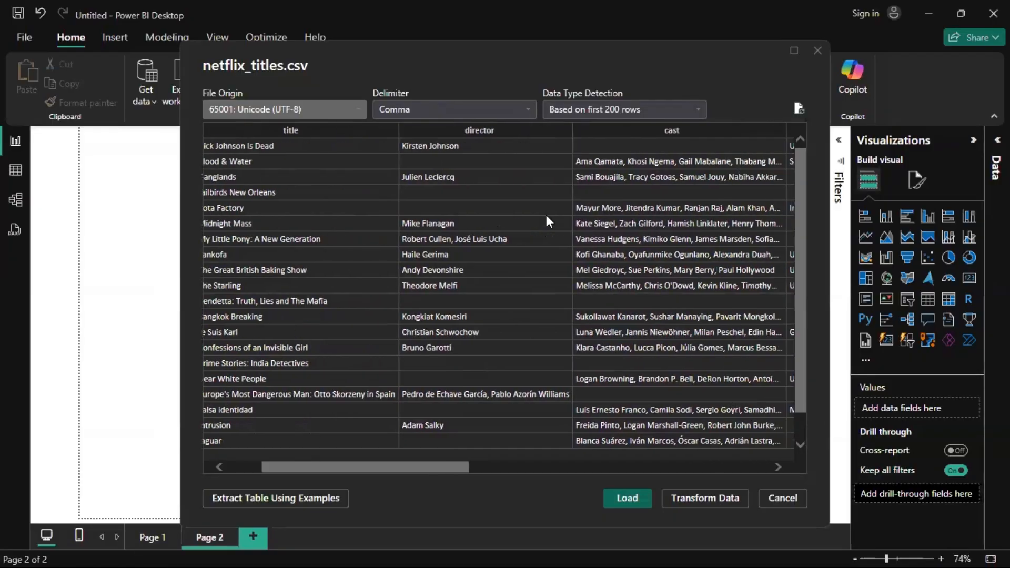
scroll(546, 219, "left", 3)
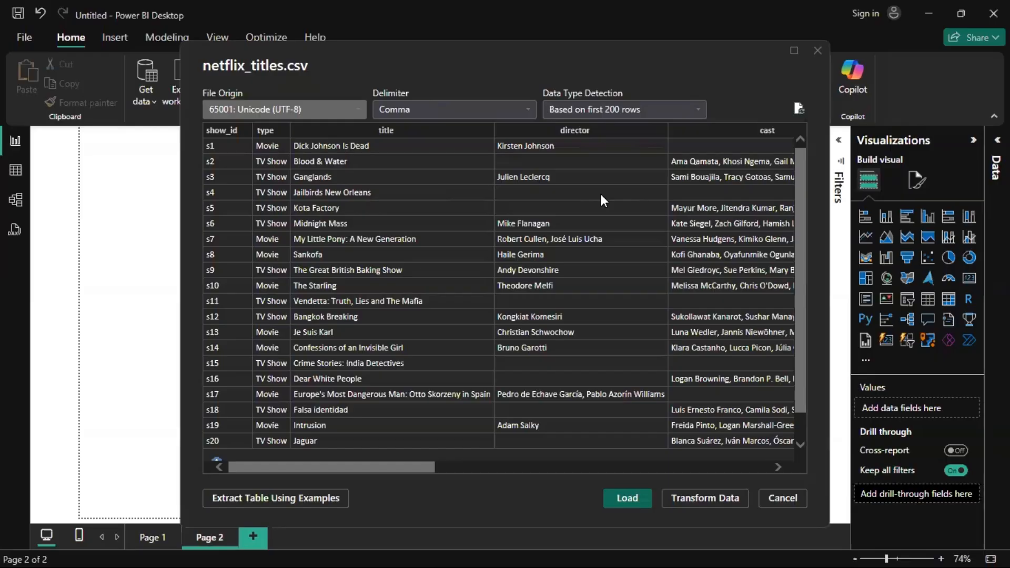
Look through the netflix_titles.csv import preview once more, from show_id across to description and down to the last previewed row
scroll(601, 194, "right", 5)
scroll(600, 194, "left", 5)
scroll(601, 194, "right", 3)
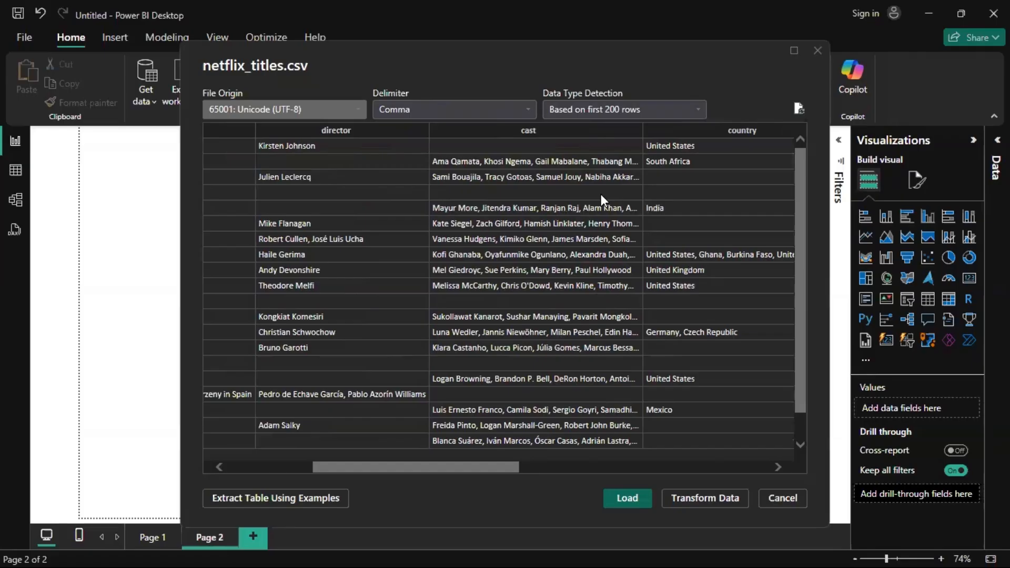
scroll(601, 195, "right", 5)
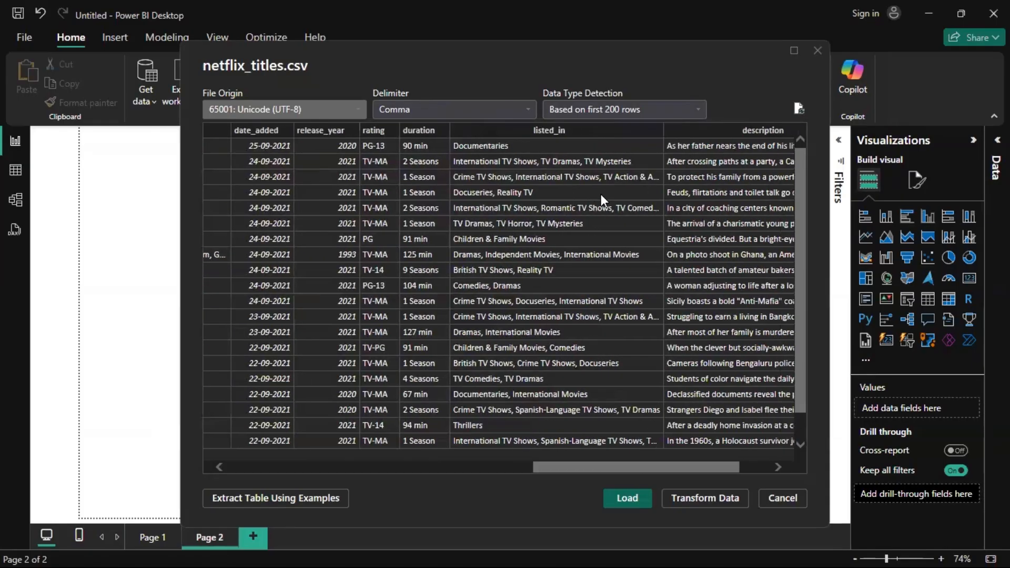
scroll(601, 195, "left", 8)
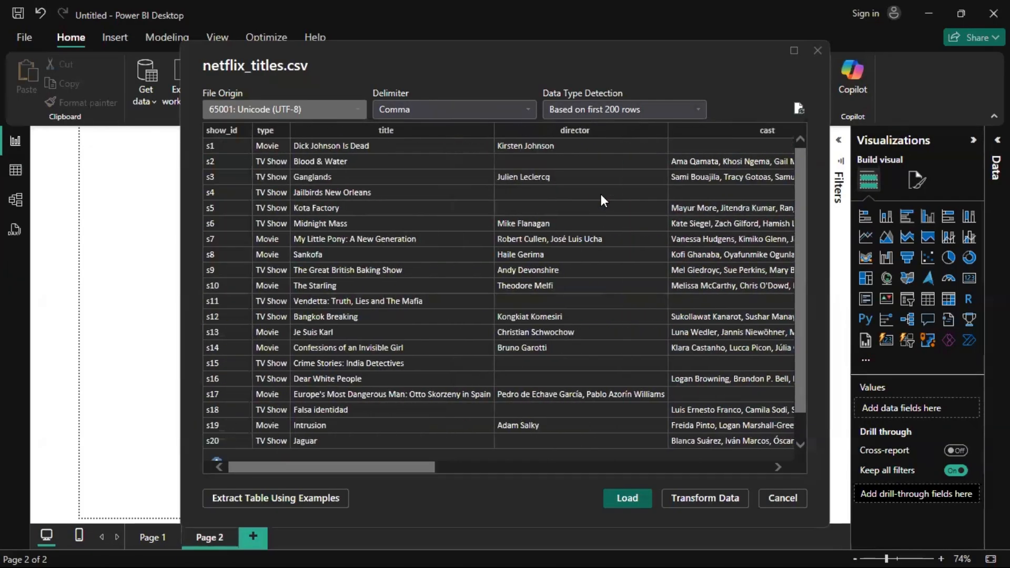
scroll(601, 196, "down", 2)
scroll(600, 195, "up", 2)
scroll(601, 195, "down", 2)
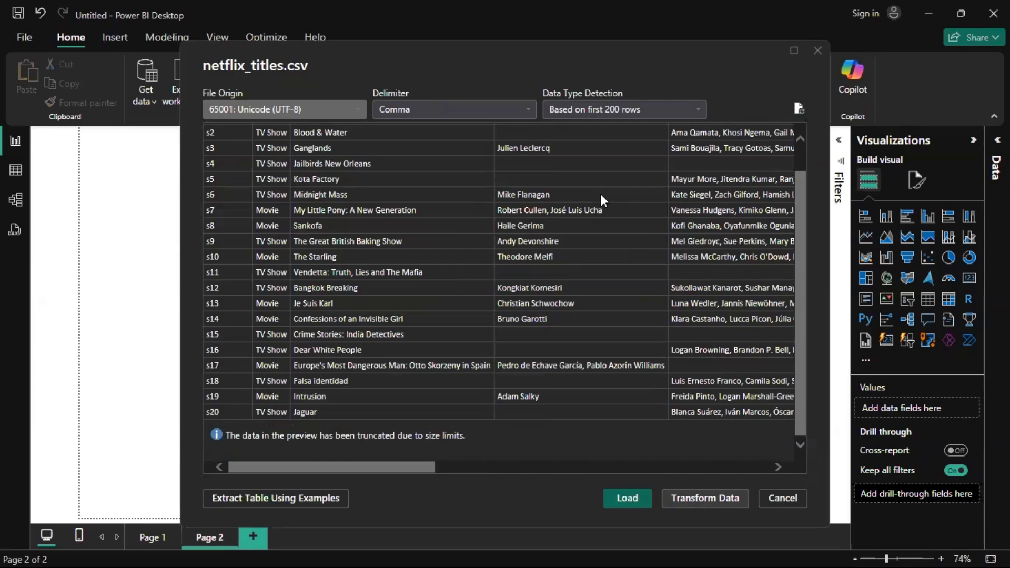
scroll(685, 351, "up", 2)
scroll(685, 353, "right", 10)
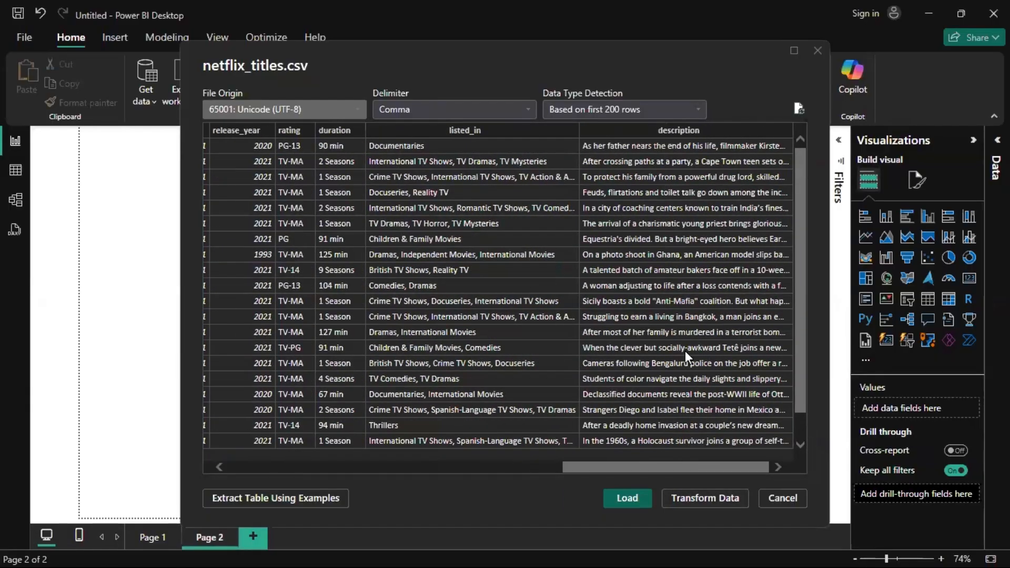
scroll(685, 352, "left", 10)
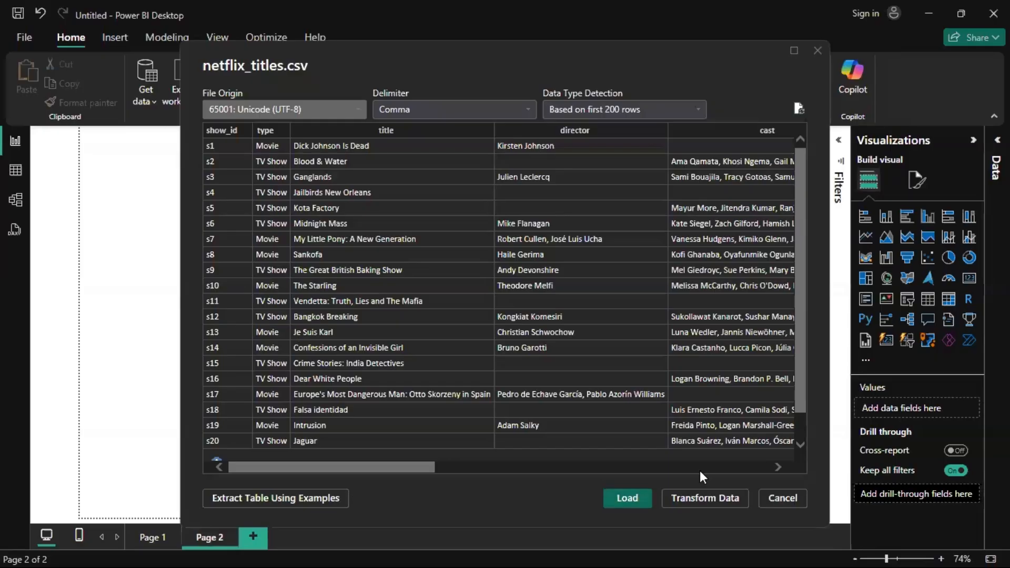
Open the netflix_titles.csv data in the Power Query Editor for transformation and glance over its first rows and columns
left_click(708, 496)
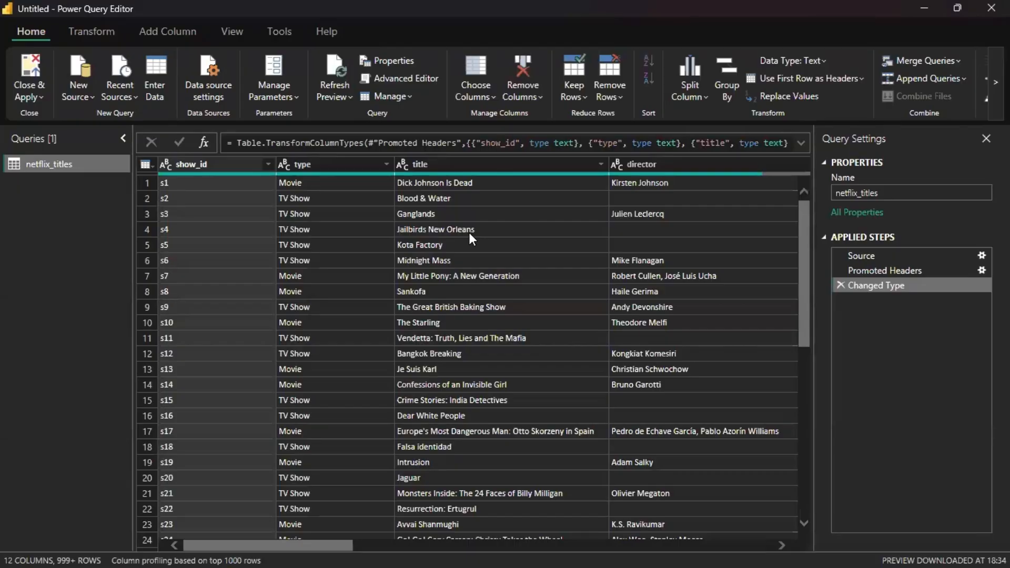
scroll(469, 232, "down", 2)
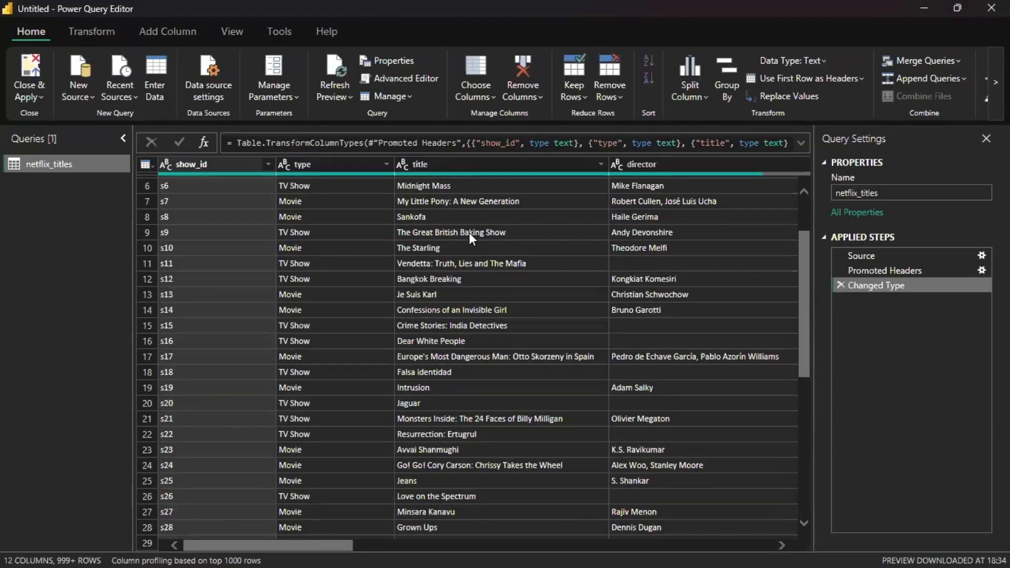
scroll(469, 232, "up", 2)
scroll(469, 232, "right", 5)
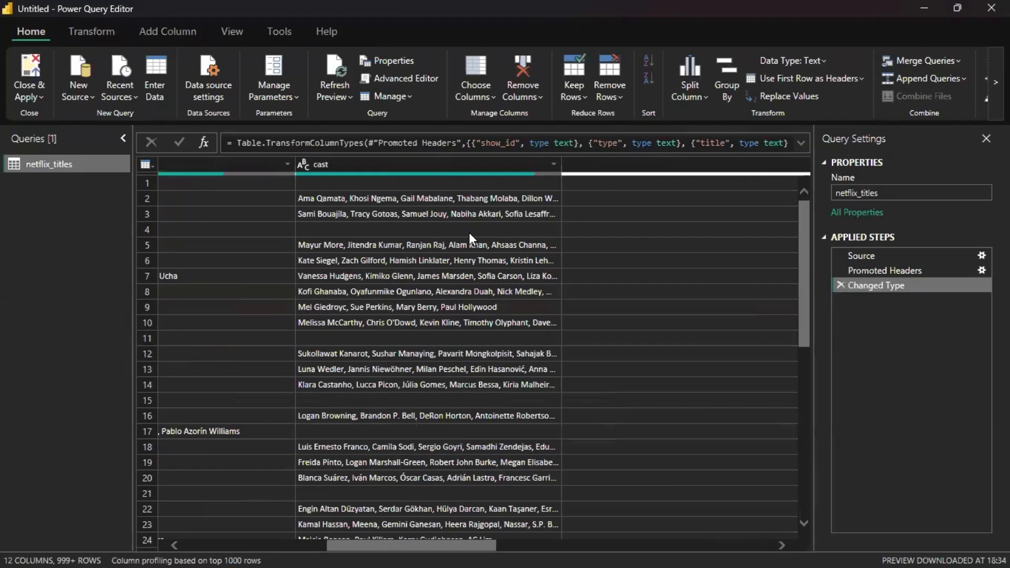
scroll(468, 232, "left", 5)
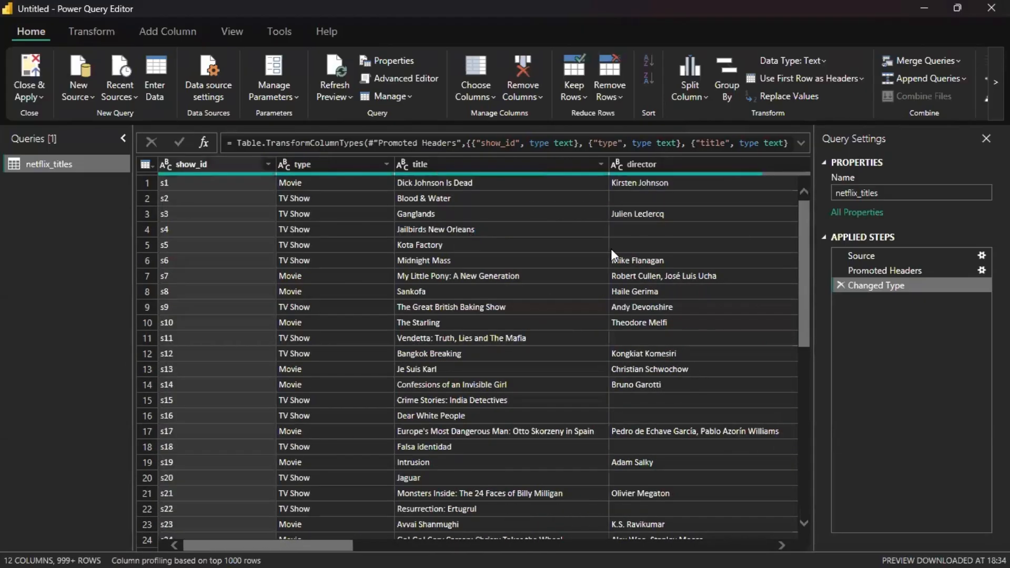
Examine the netflix_titles query across its columns, from title, director and cast through country and date_added to description
scroll(611, 249, "right", 5)
scroll(611, 248, "left", 5)
scroll(743, 228, "right", 2)
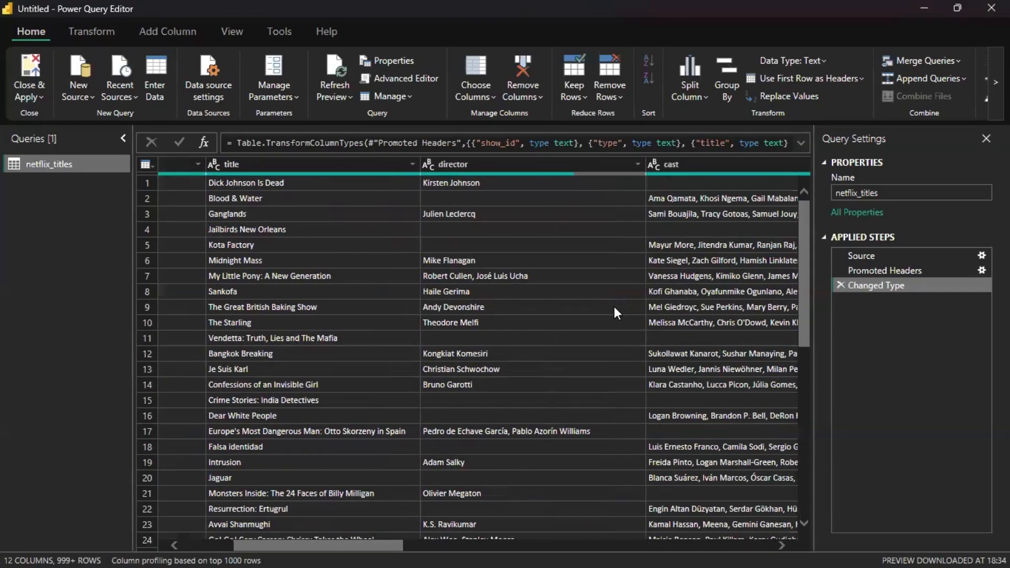
scroll(550, 257, "right", 2)
scroll(542, 373, "down", 2)
scroll(541, 371, "down", 2)
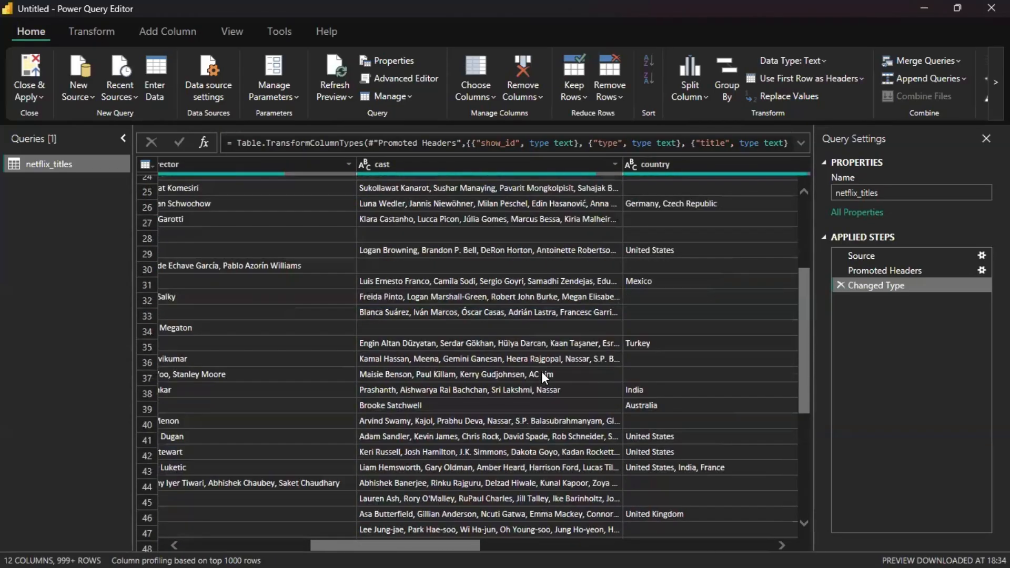
scroll(797, 349, "up", 4)
scroll(796, 348, "right", 3)
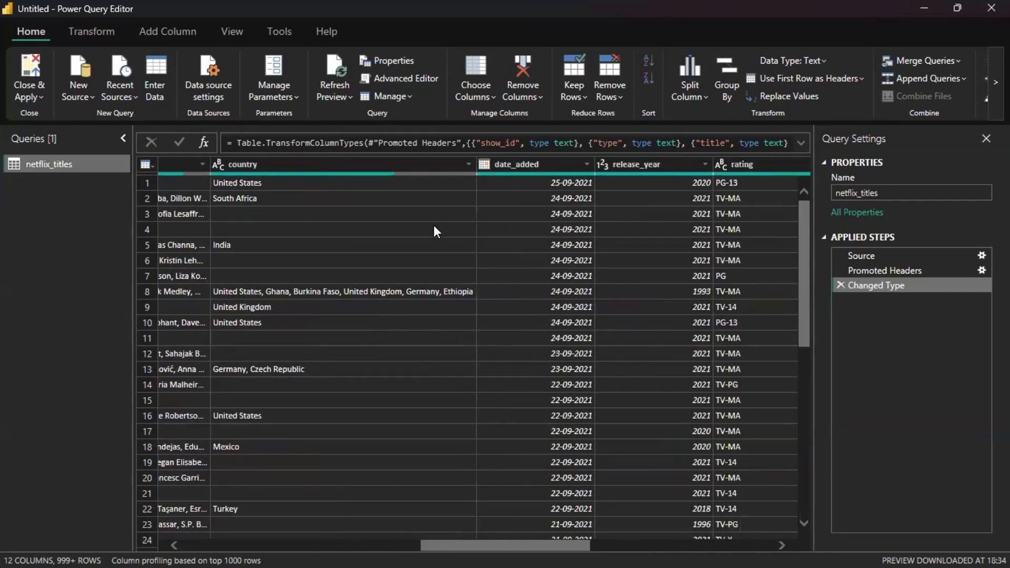
scroll(532, 351, "right", 5)
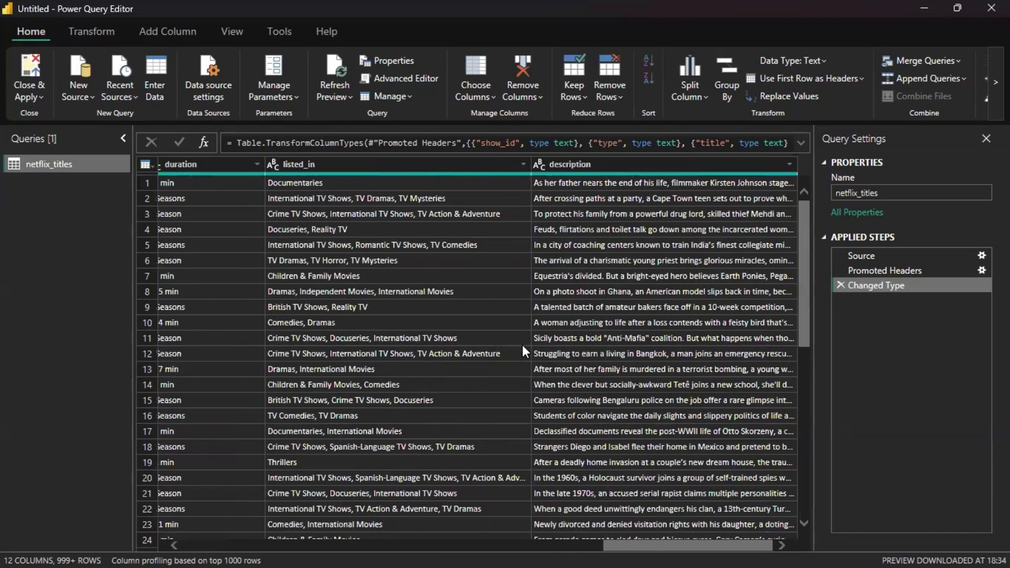
Inspect further rows of the netflix_titles query and compare the type, title and director columns for blank cells
scroll(524, 351, "down", 2)
scroll(522, 345, "down", 10)
scroll(522, 345, "left", 10)
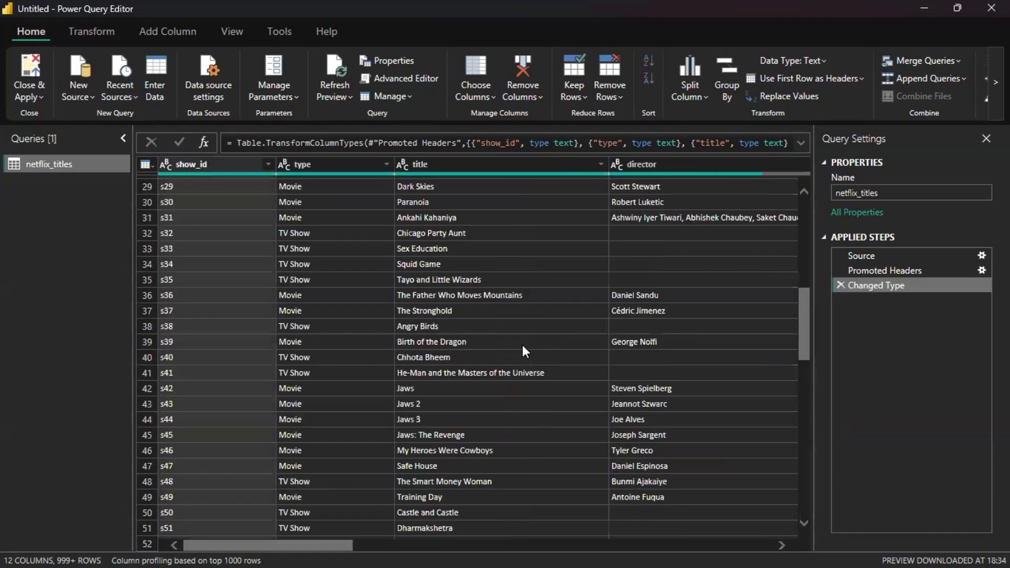
scroll(523, 345, "right", 3)
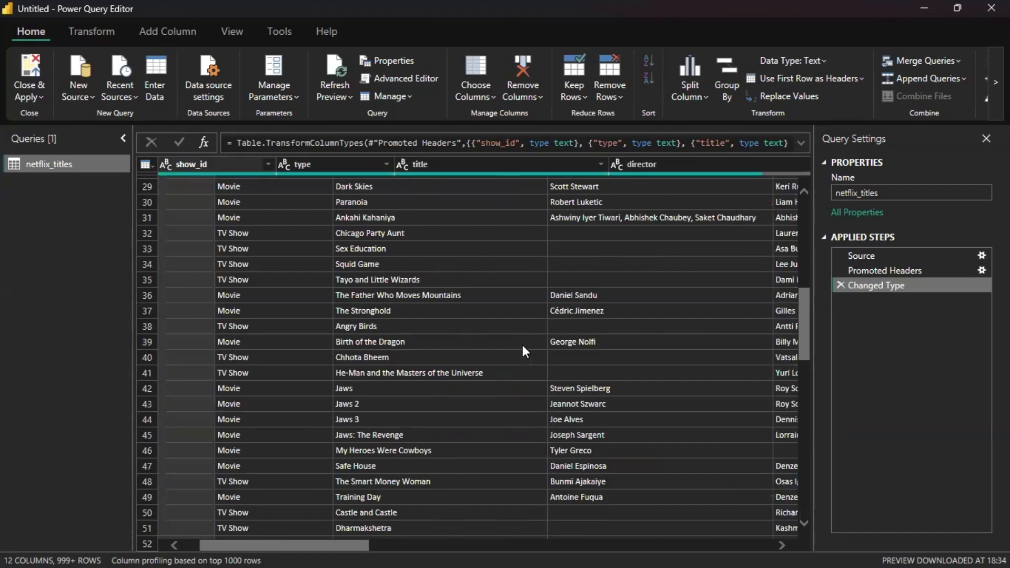
scroll(522, 346, "left", 3)
scroll(523, 345, "up", 10)
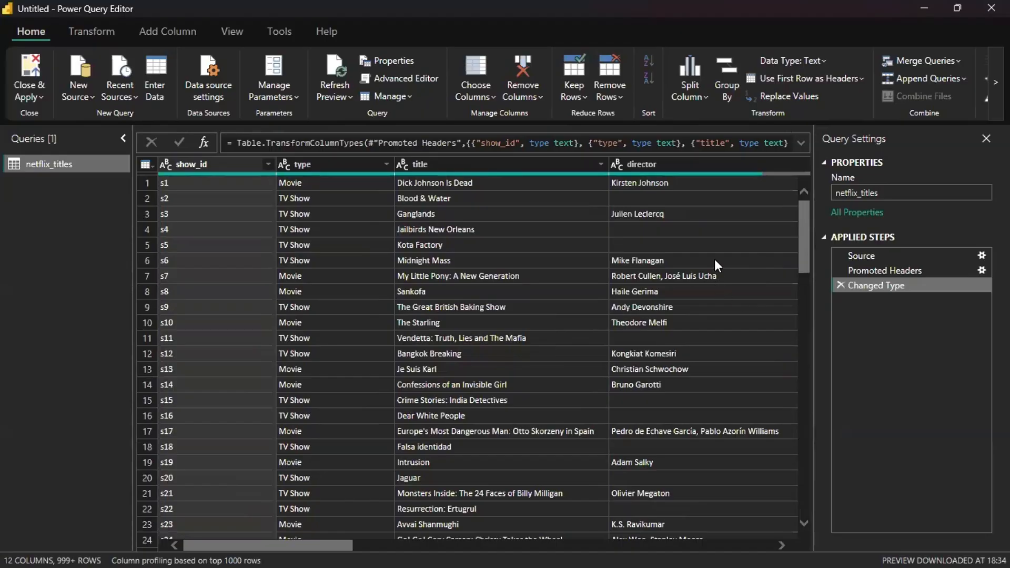
scroll(715, 260, "right", 3)
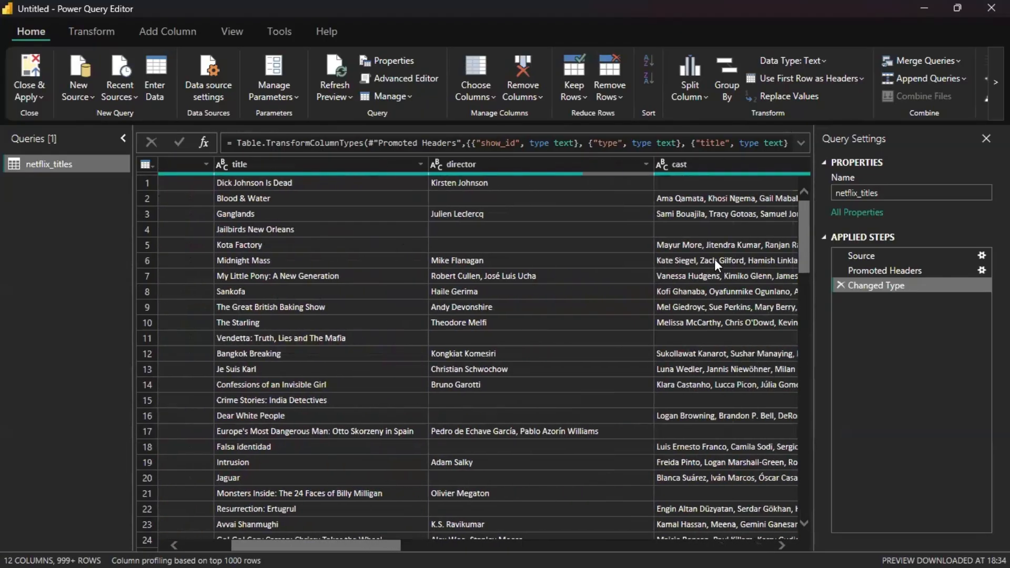
scroll(538, 238, "left", 3)
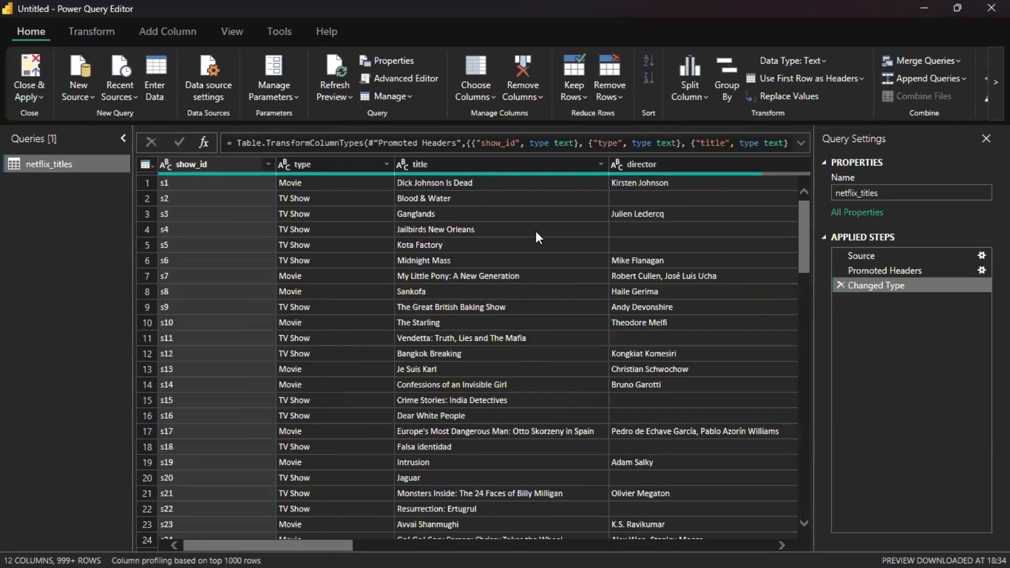
scroll(724, 208, "right", 3)
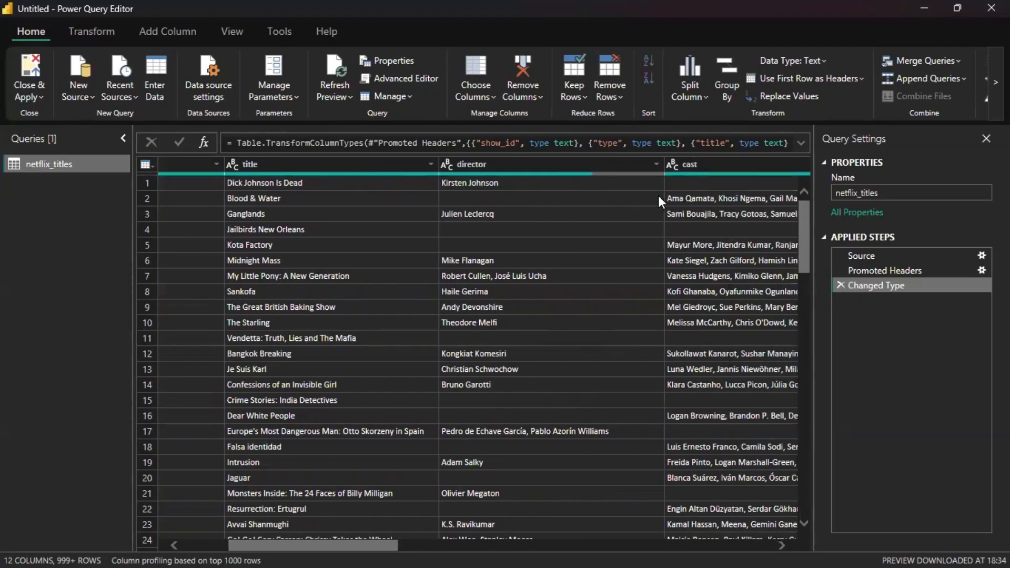
View the director column's filter options and close them without applying a filter
left_click(626, 168)
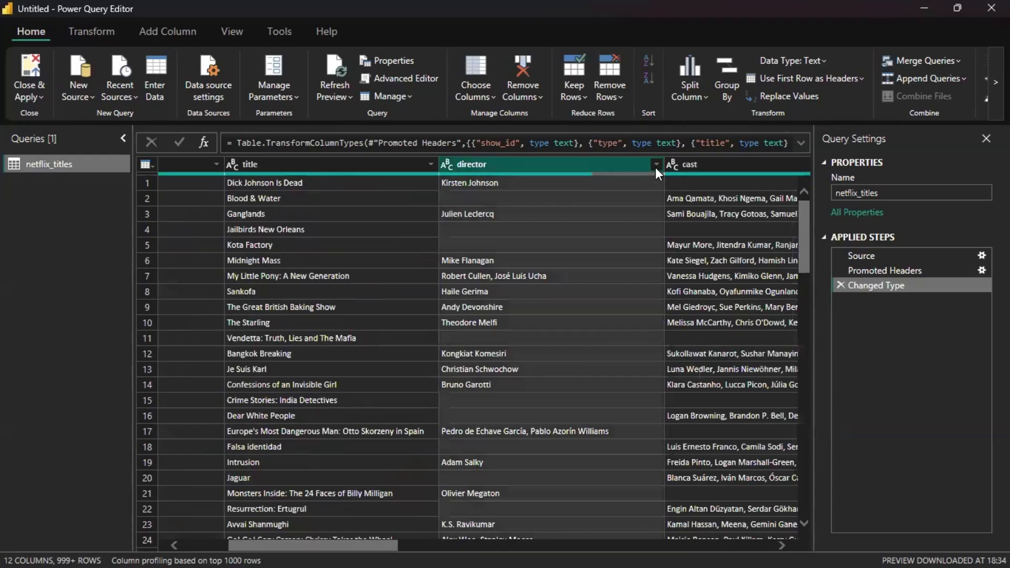
left_click(655, 165)
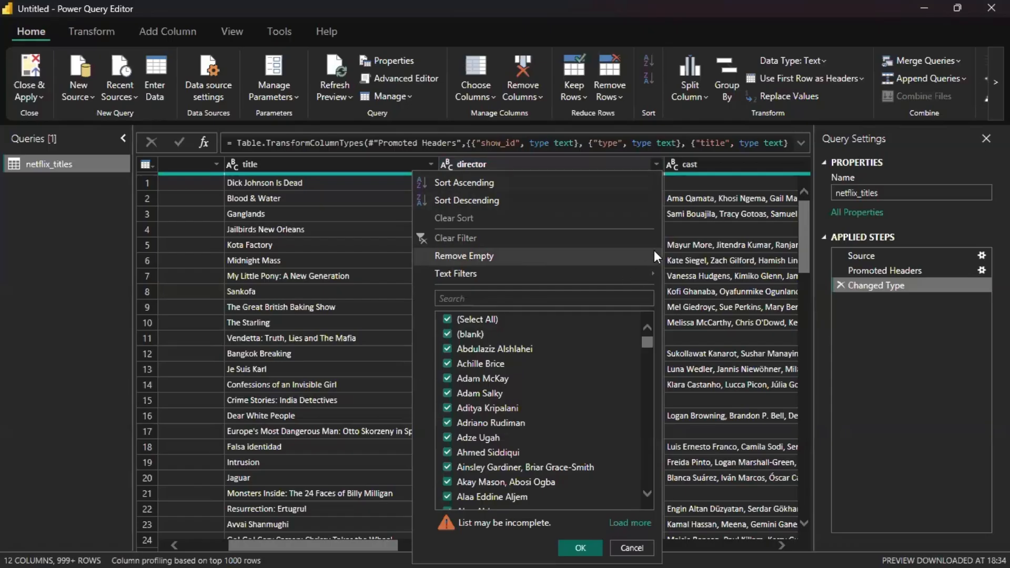
left_click(667, 217)
Check which rows have blank director or cast cells, including the Blood & Water row
scroll(554, 194, "right", 2)
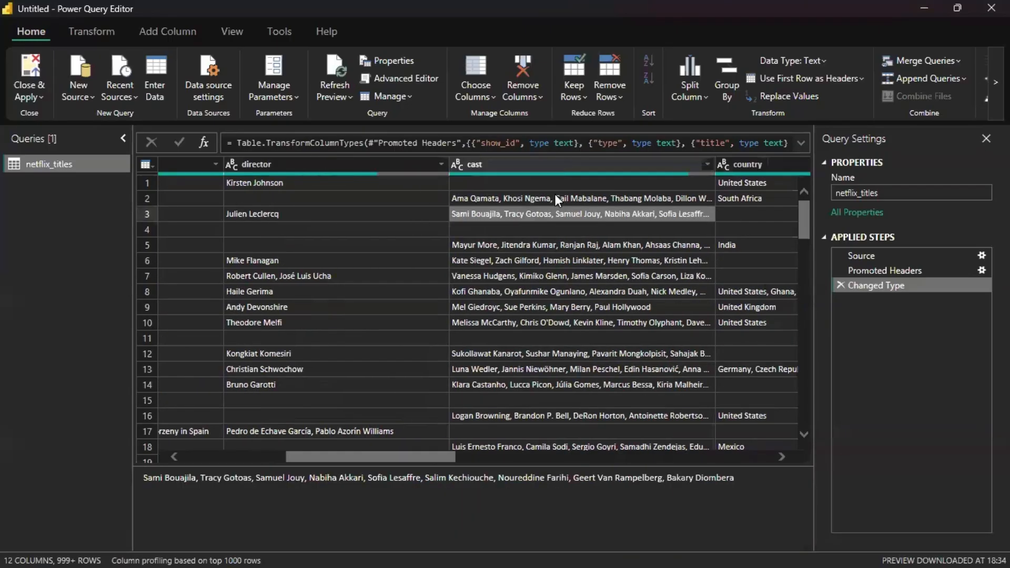
scroll(554, 194, "left", 8)
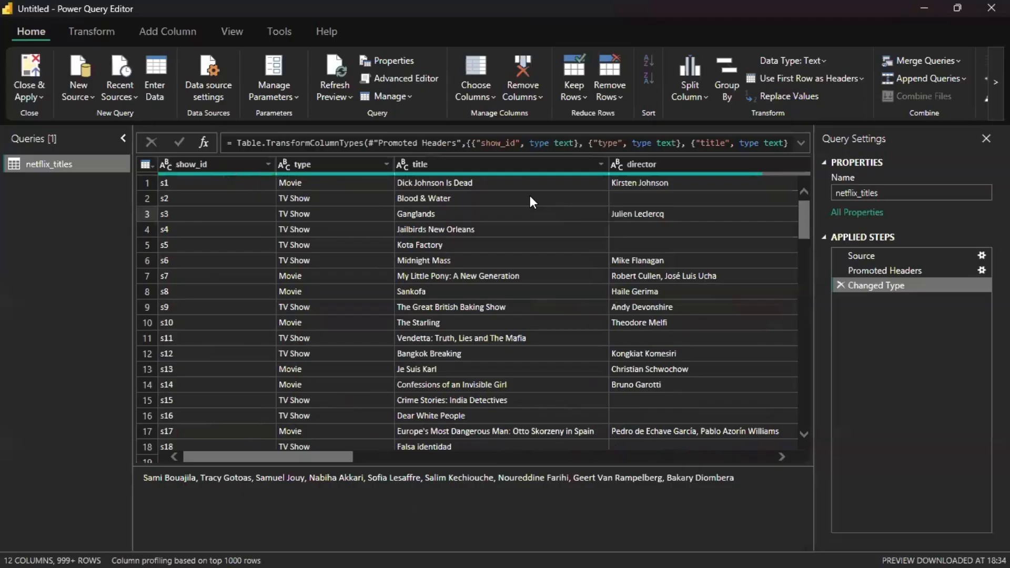
scroll(530, 200, "right", 3)
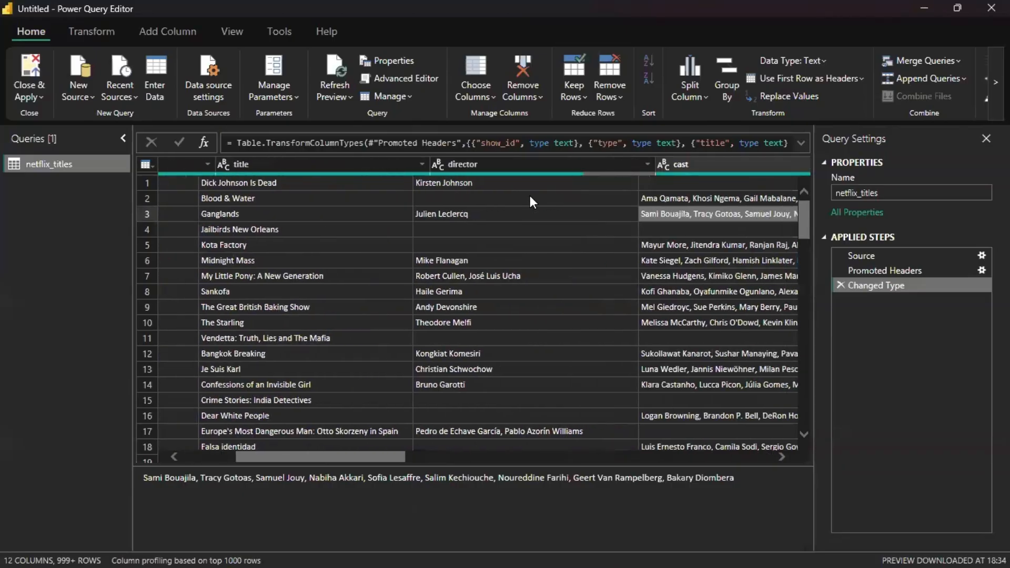
scroll(460, 208, "left", 3)
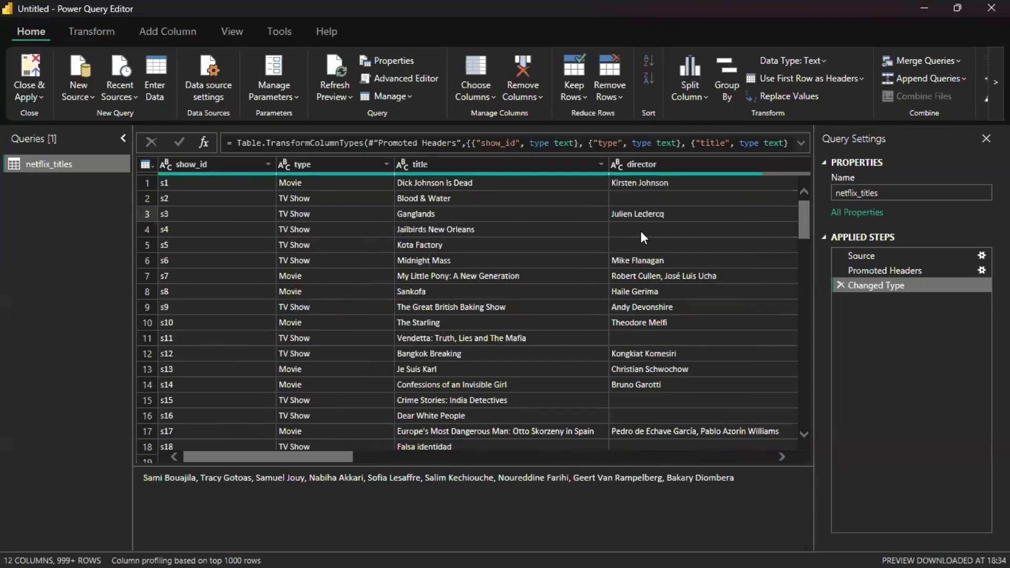
scroll(624, 258, "down", 1)
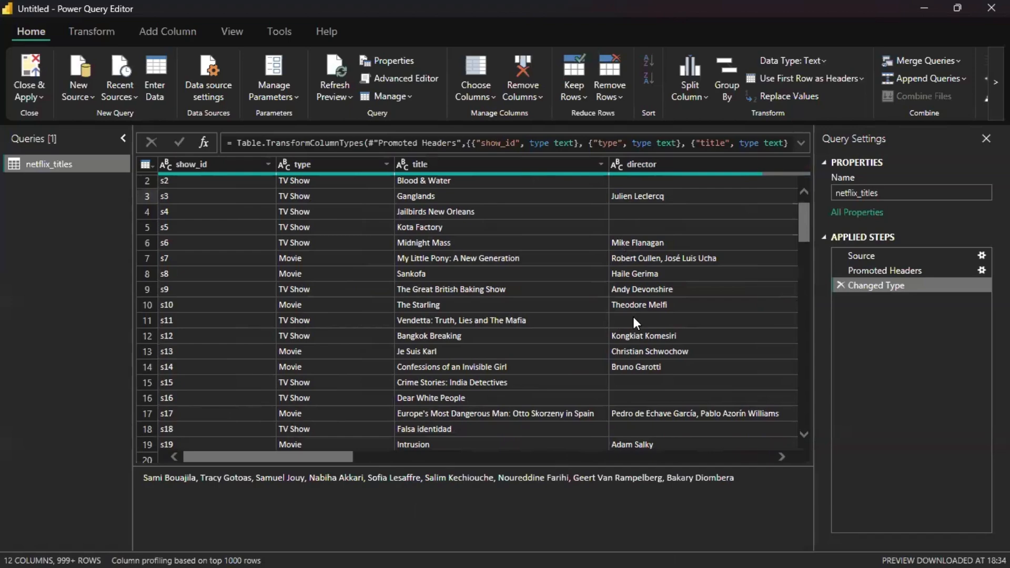
scroll(634, 317, "down", 1)
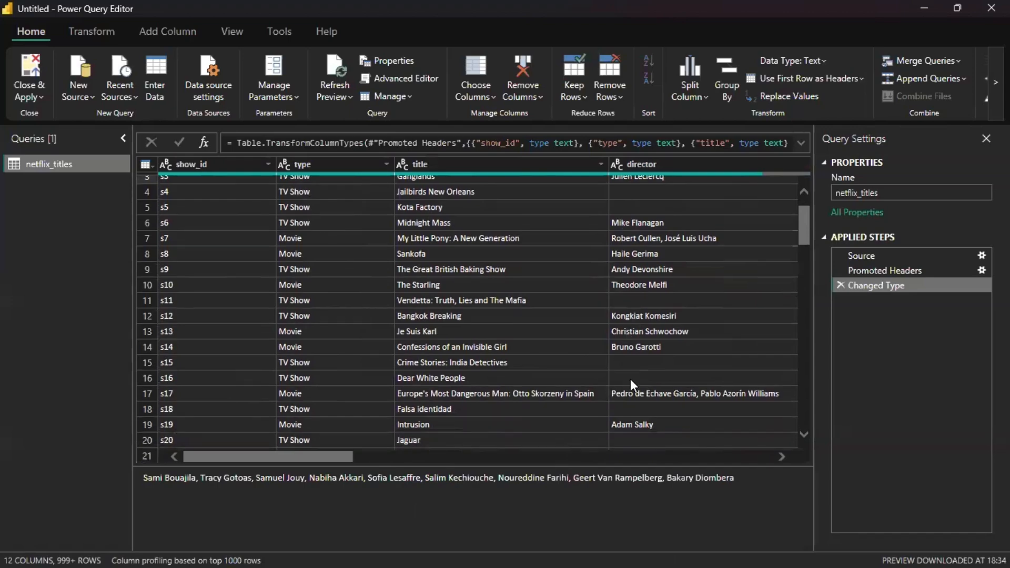
scroll(630, 379, "up", 1)
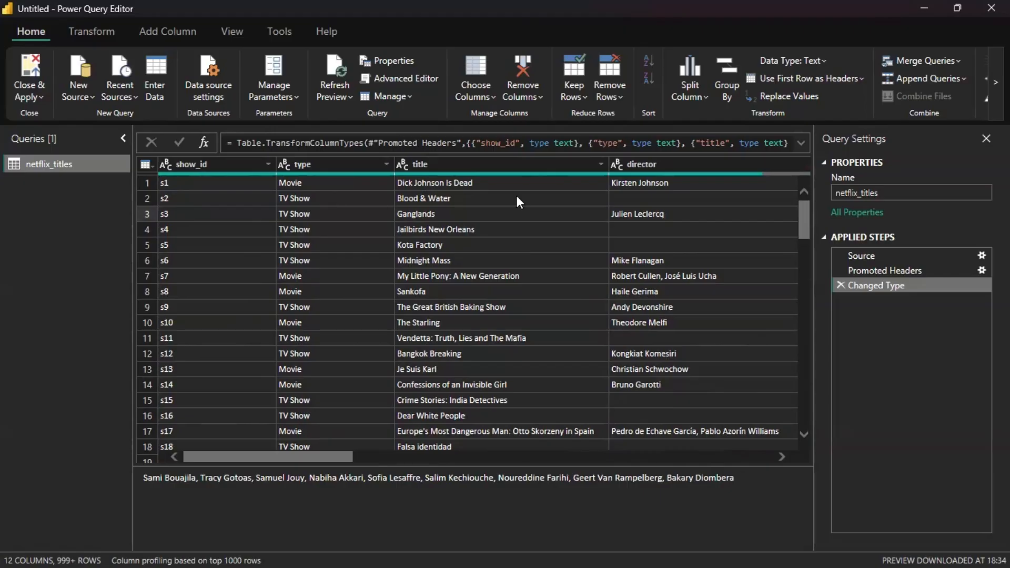
scroll(557, 205, "right", 2)
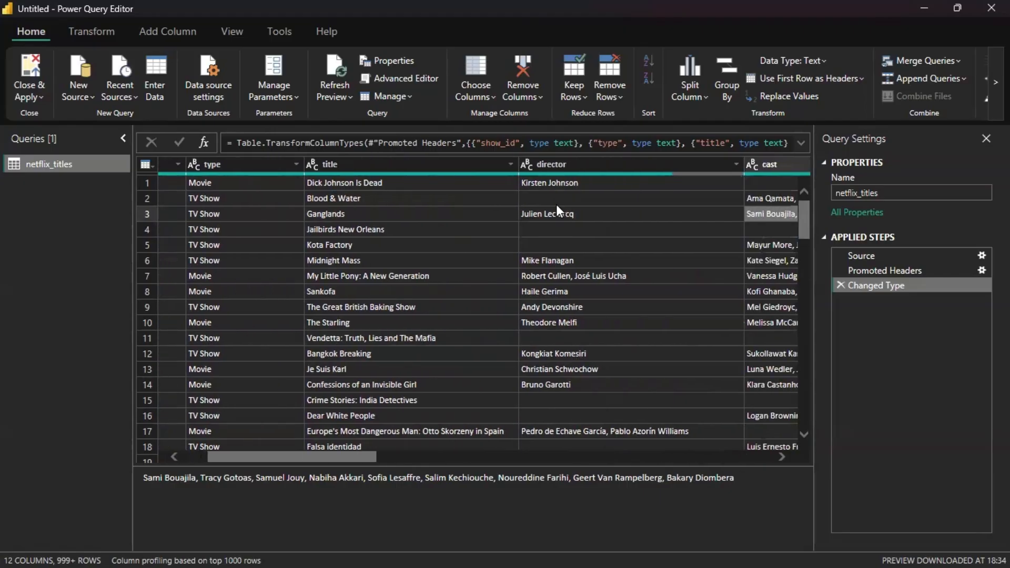
left_click(403, 196)
scroll(403, 196, "left", 2)
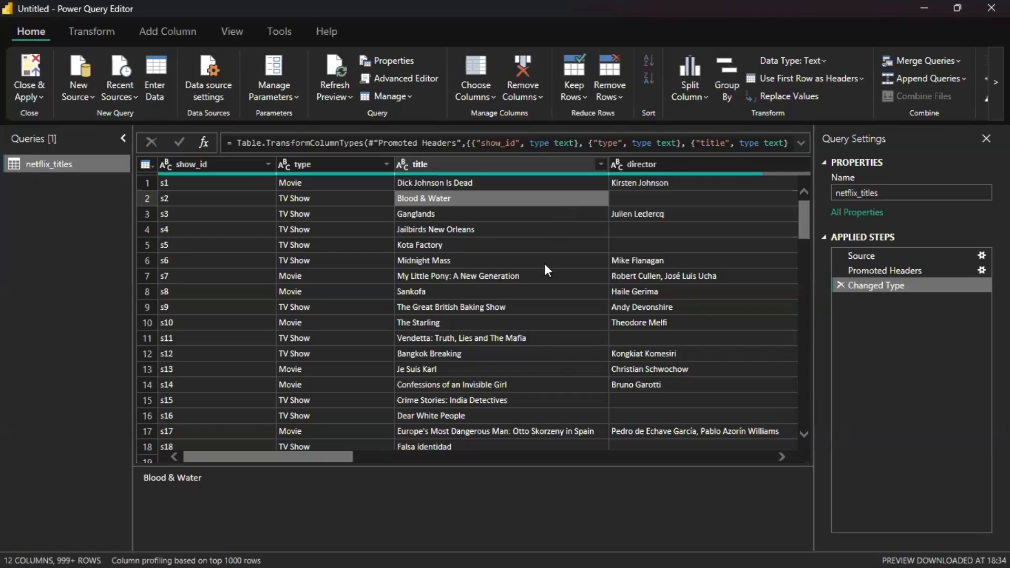
Remove all rows with an empty director value from the netflix_titles query and check the filtered table
scroll(545, 263, "right", 3)
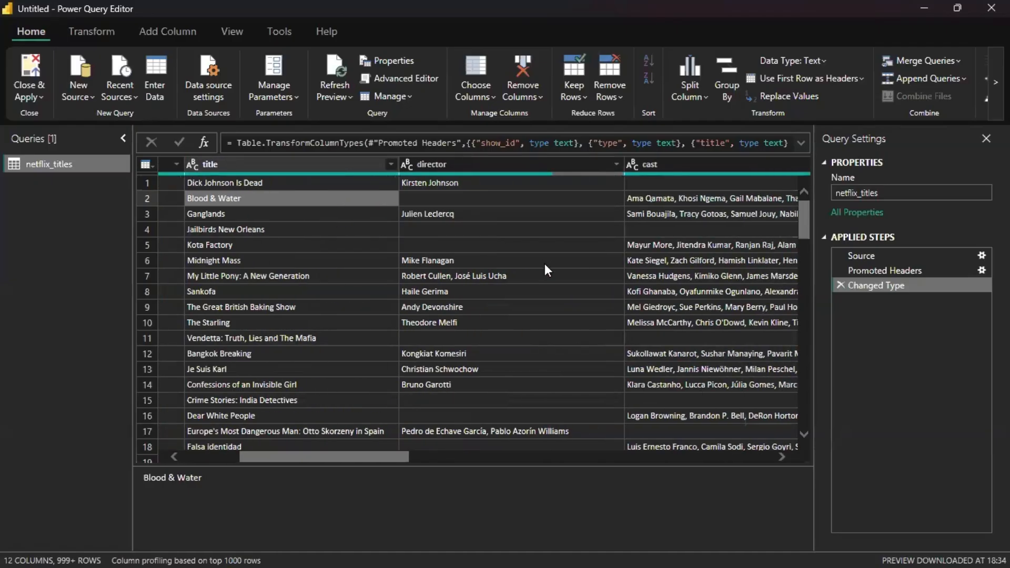
left_click(617, 164)
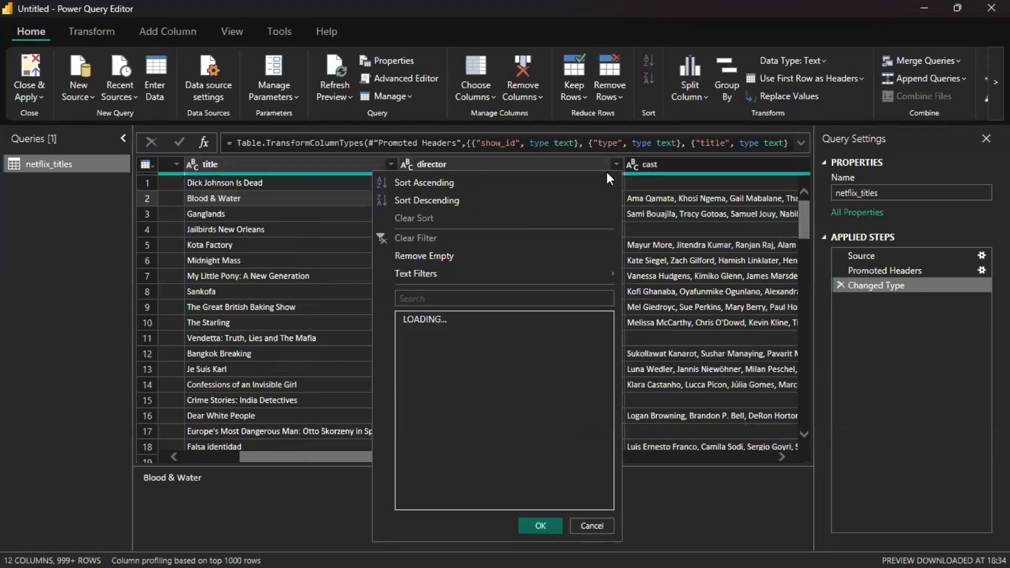
left_click(454, 258)
scroll(309, 233, "left", 3)
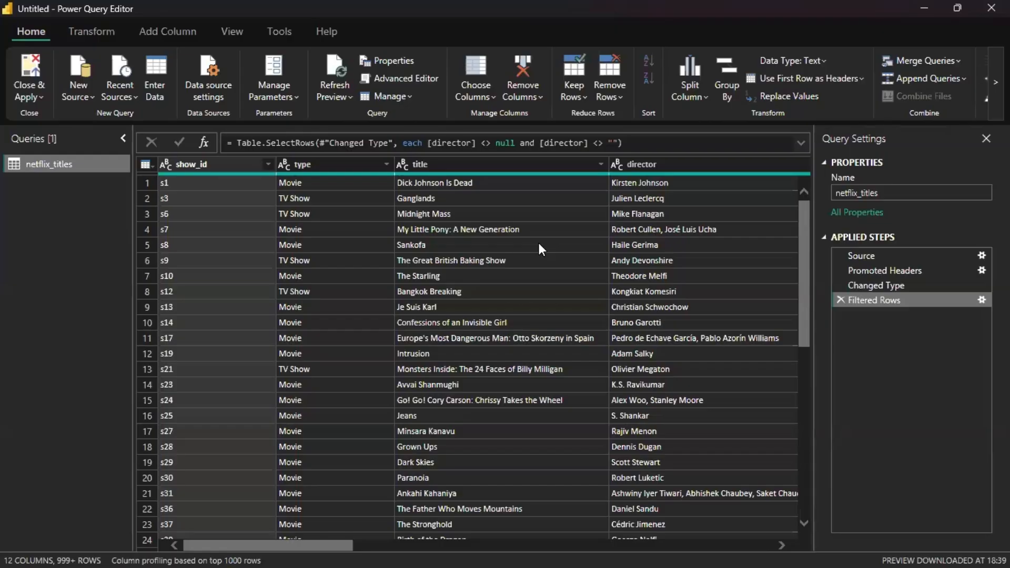
scroll(539, 244, "right", 5)
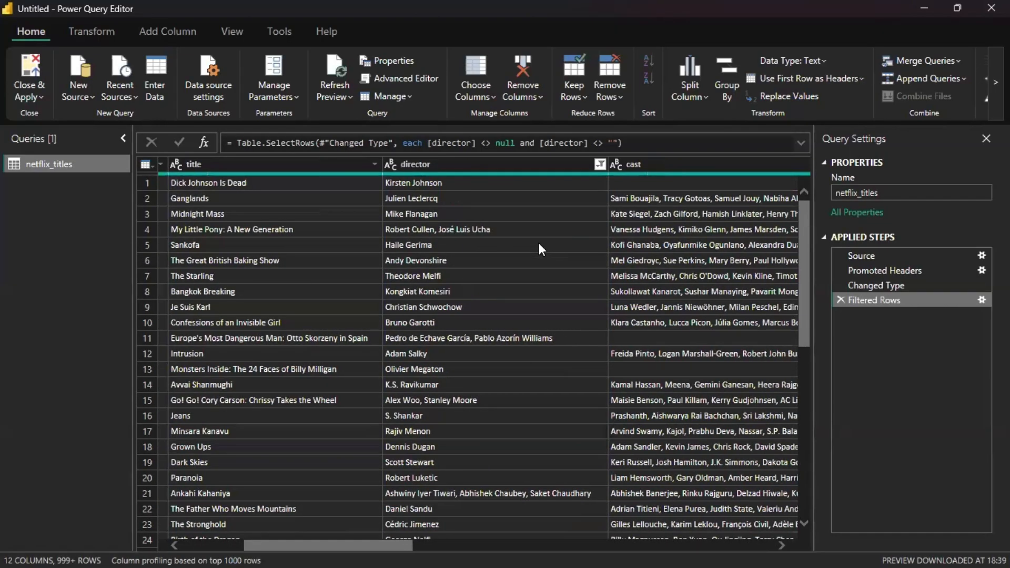
Load all values of the type column's filter list and remove the rows with an empty type
scroll(539, 245, "down", 8)
scroll(539, 243, "left", 5)
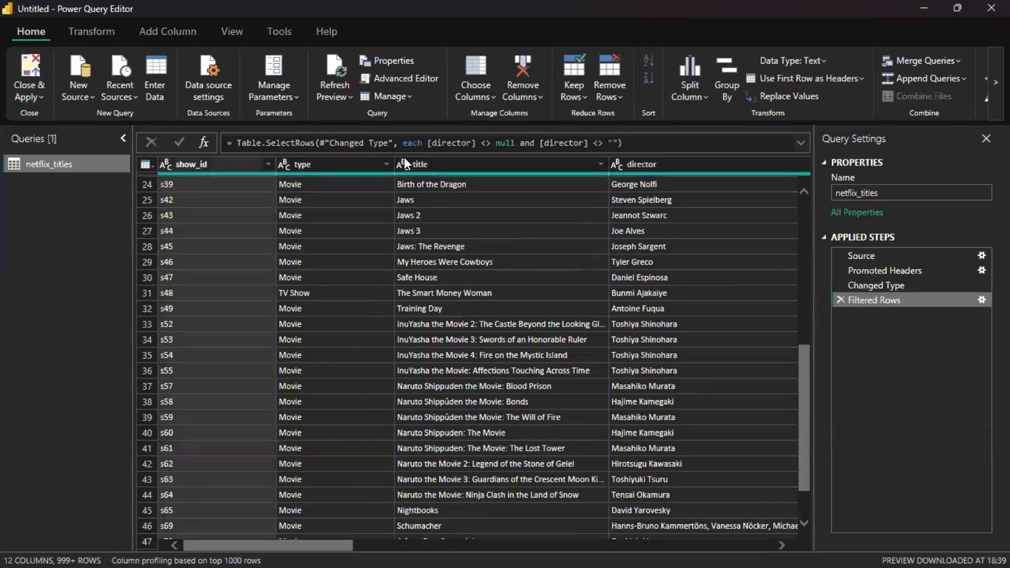
left_click(386, 164)
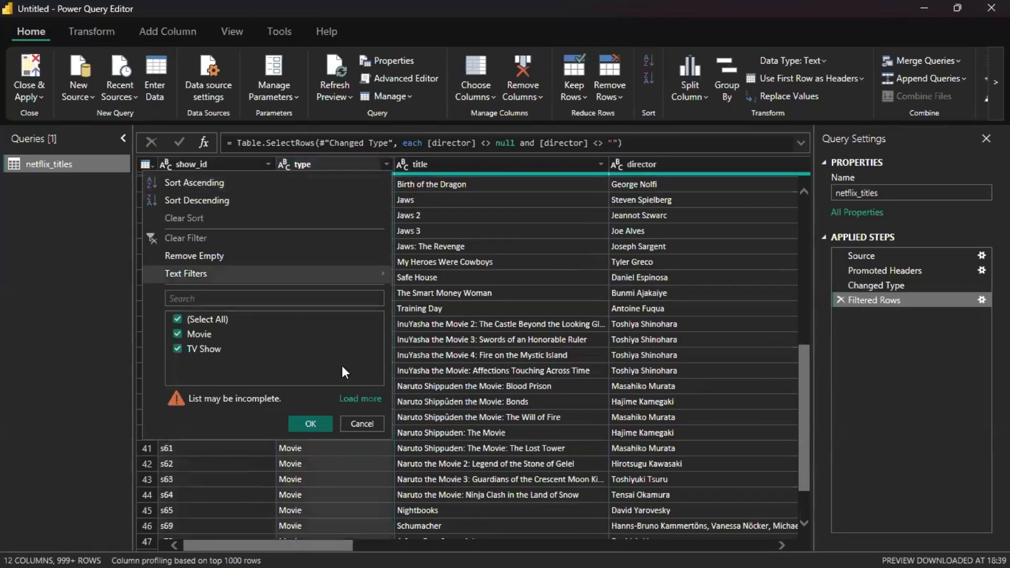
left_click(360, 399)
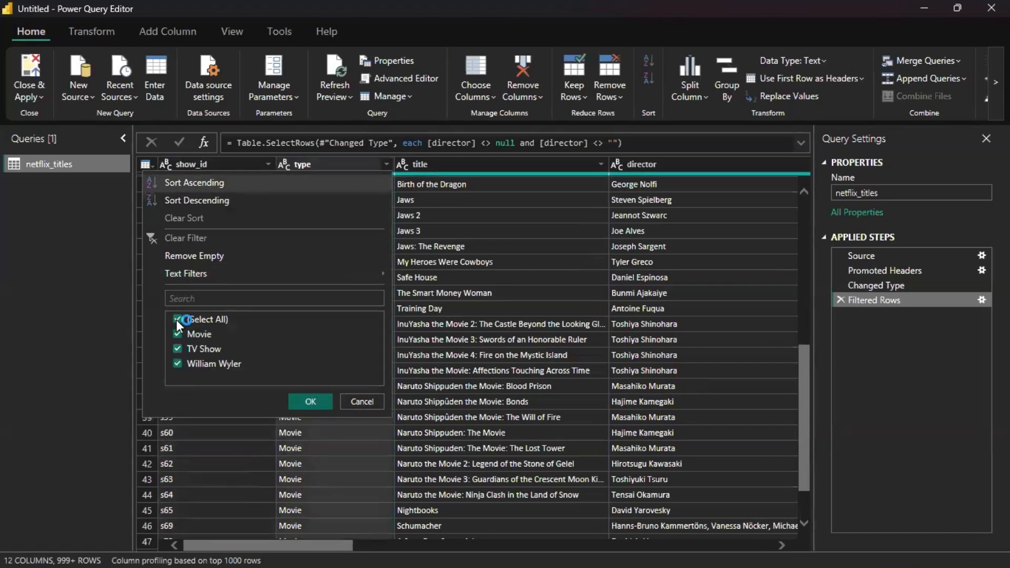
left_click(210, 257)
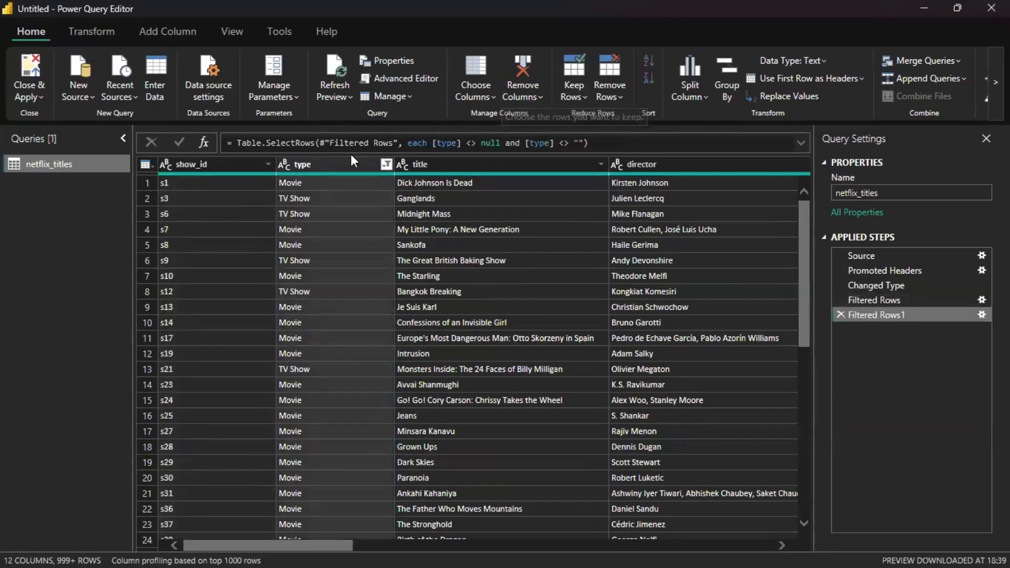
Remove all rows with an empty country value from the netflix_titles query
scroll(625, 203, "right", 3)
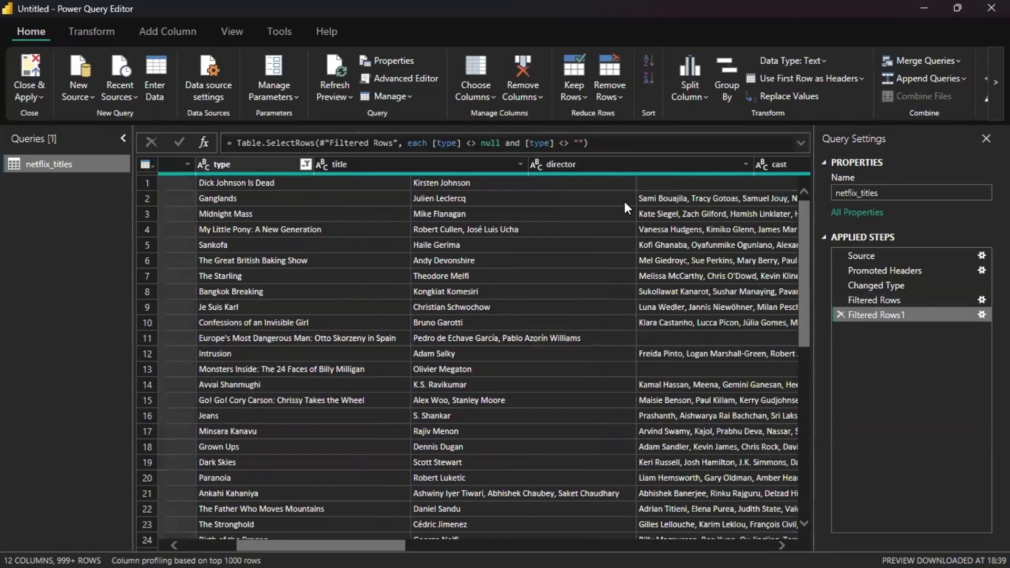
scroll(624, 201, "right", 5)
left_click(654, 164)
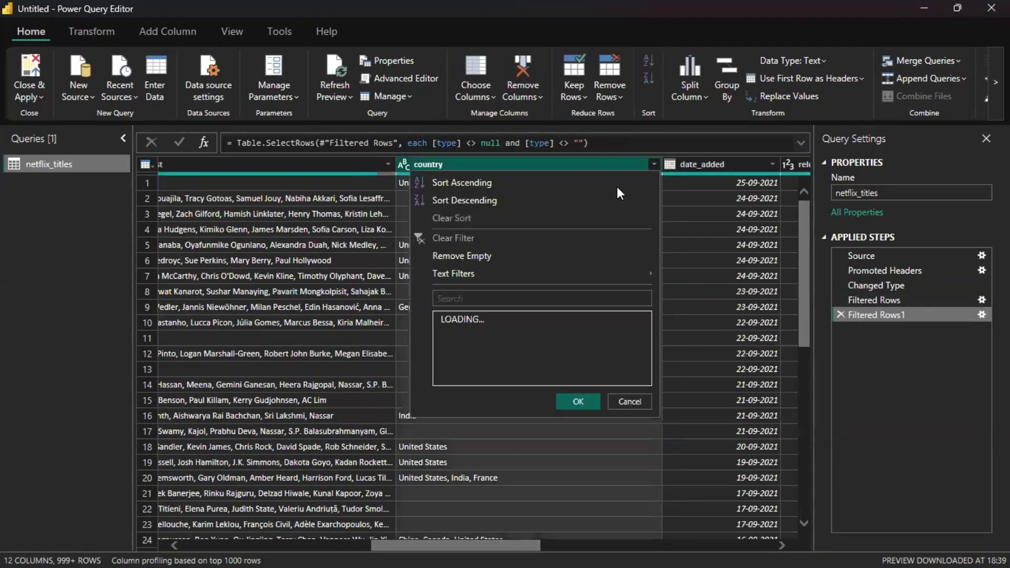
left_click(484, 257)
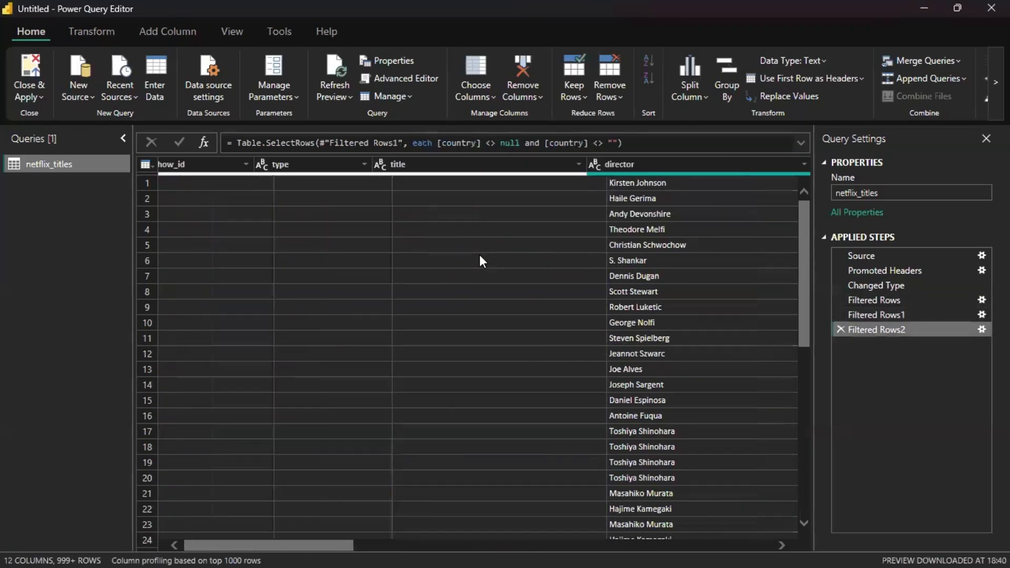
Remove all rows with an empty cast value from the netflix_titles query
scroll(480, 261, "right", 4)
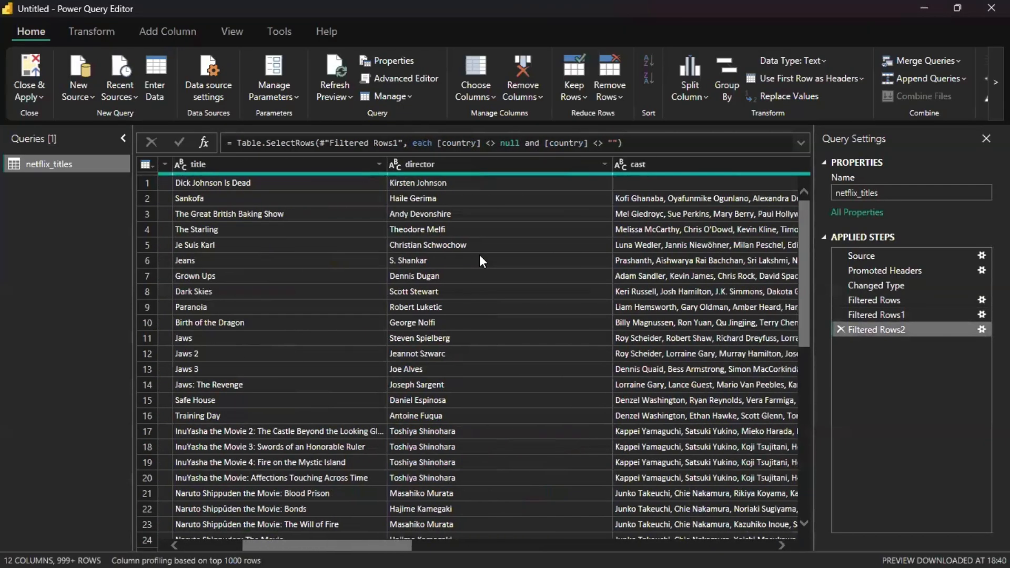
scroll(480, 260, "right", 3)
left_click(660, 164)
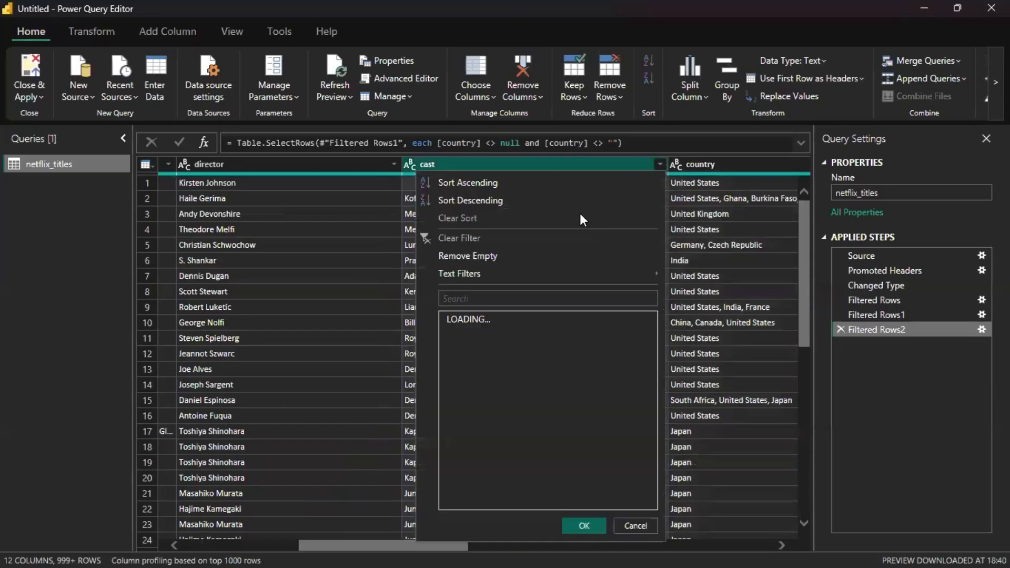
left_click(526, 259)
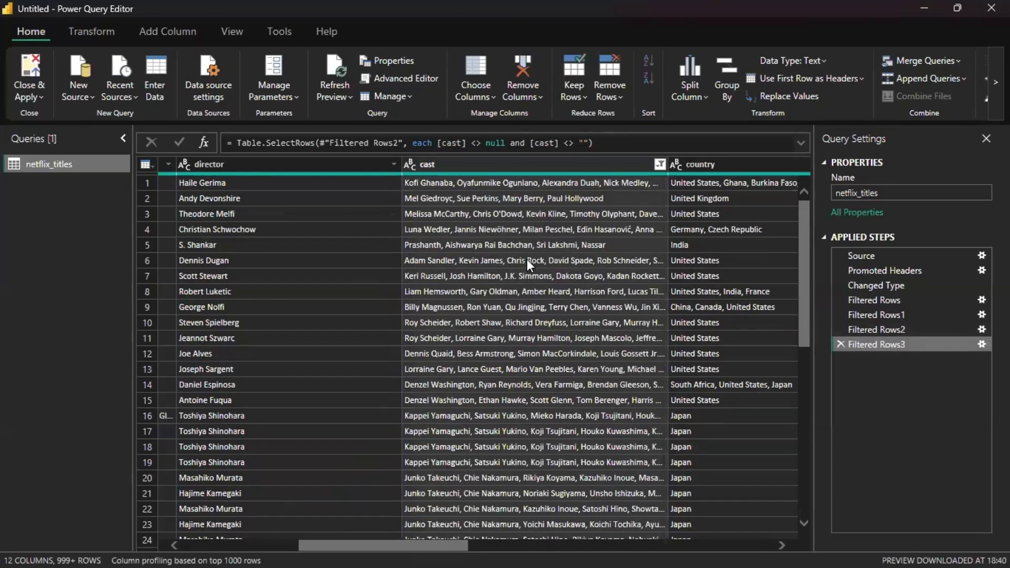
Examine the filtered netflix_titles rows across all columns, from show_id to listed_in, for remaining blank cells
scroll(526, 259, "right", 5)
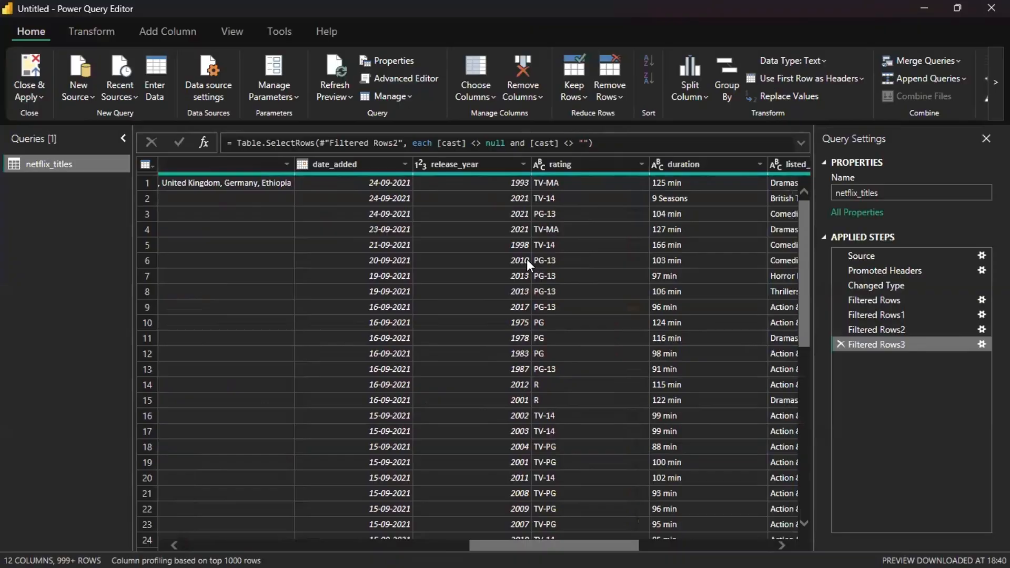
scroll(526, 259, "right", 2)
scroll(526, 259, "down", 15)
scroll(526, 259, "right", 5)
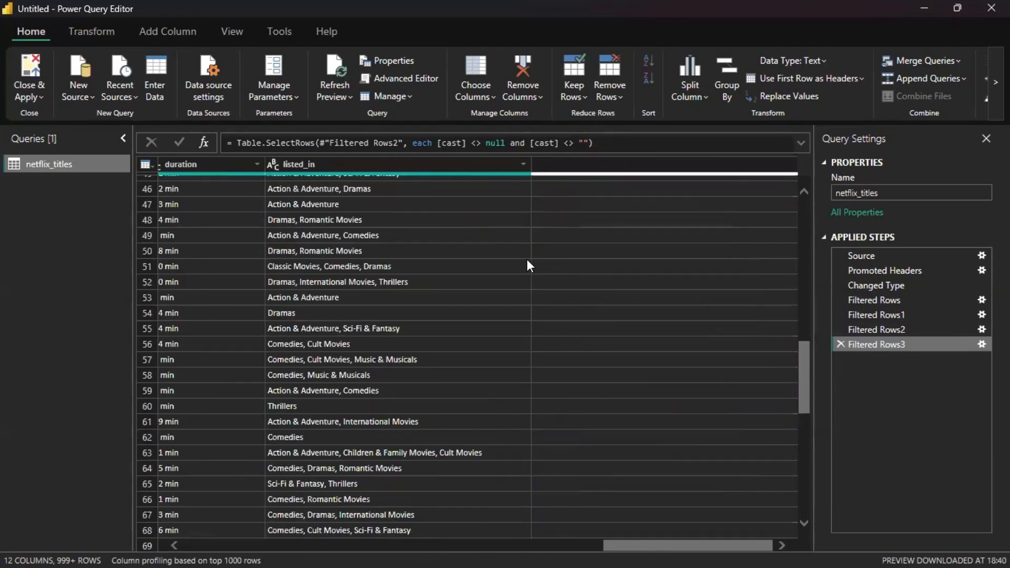
scroll(528, 264, "left", 10)
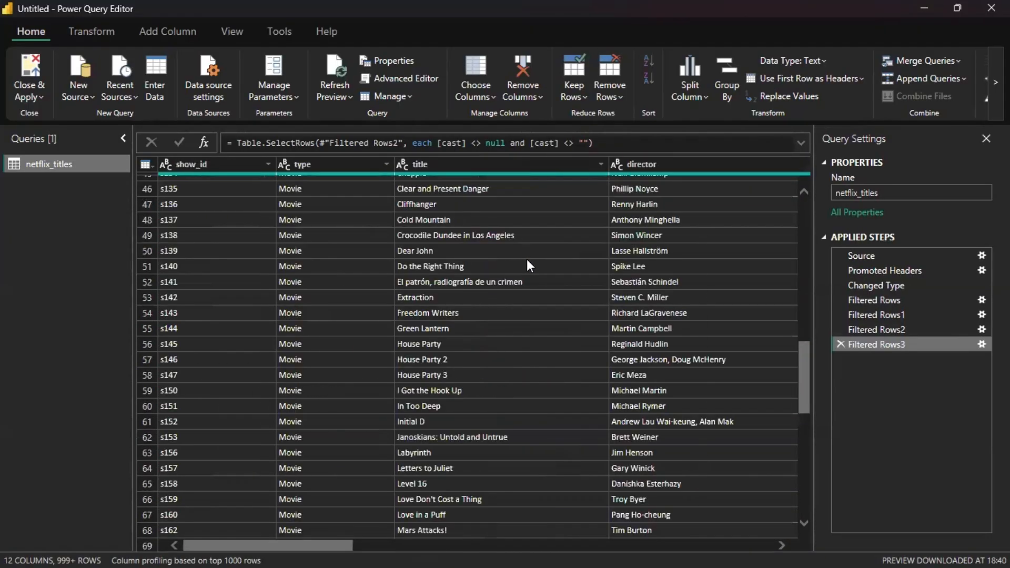
scroll(528, 265, "right", 5)
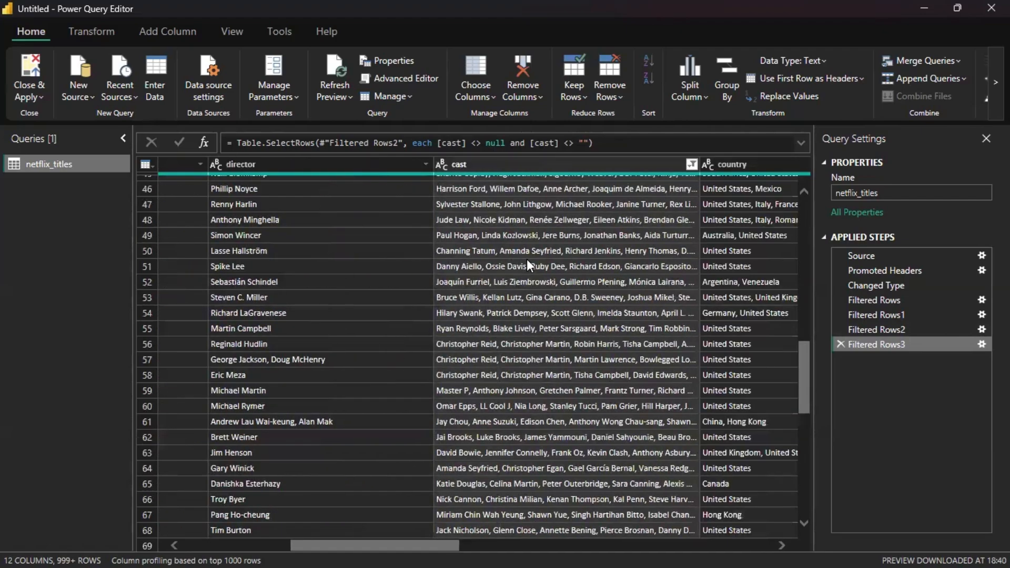
scroll(526, 259, "down", 2)
scroll(526, 259, "right", 3)
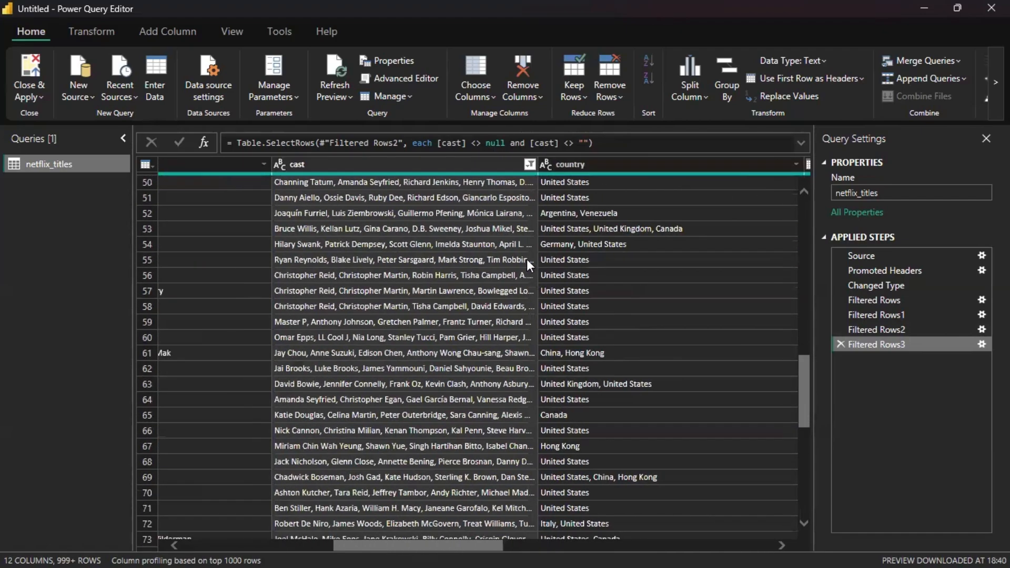
scroll(527, 260, "left", 8)
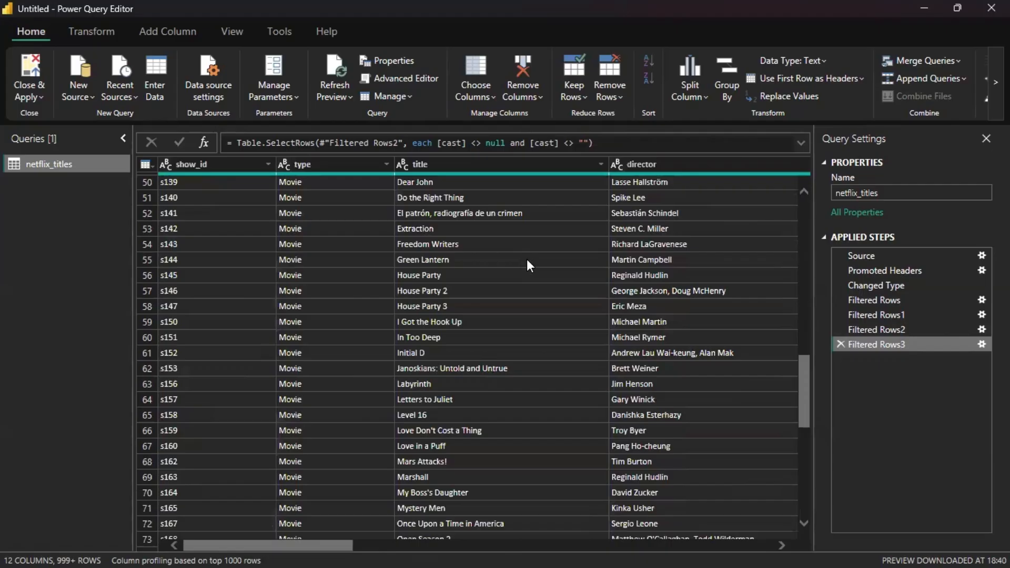
scroll(528, 261, "down", 20)
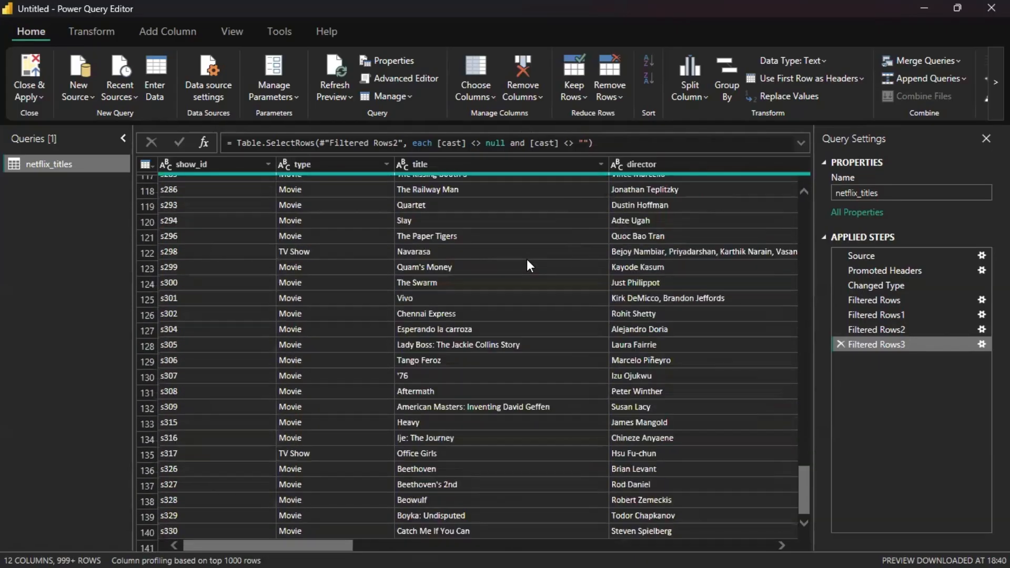
scroll(527, 261, "up", 20)
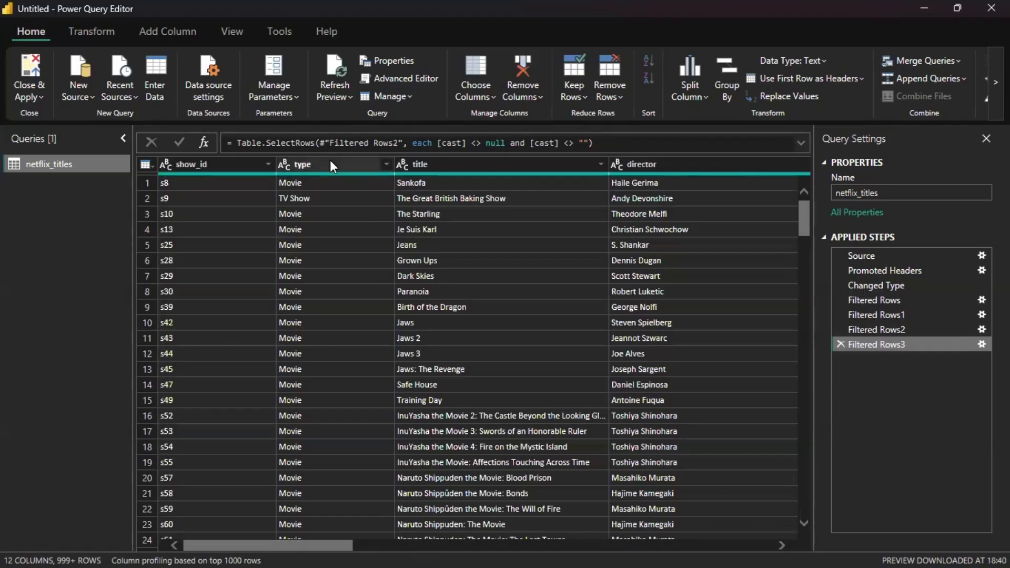
Filter the type column to Movie and TV Show only, excluding the stray William Wyler value, and check the filtered rows
left_click(385, 166)
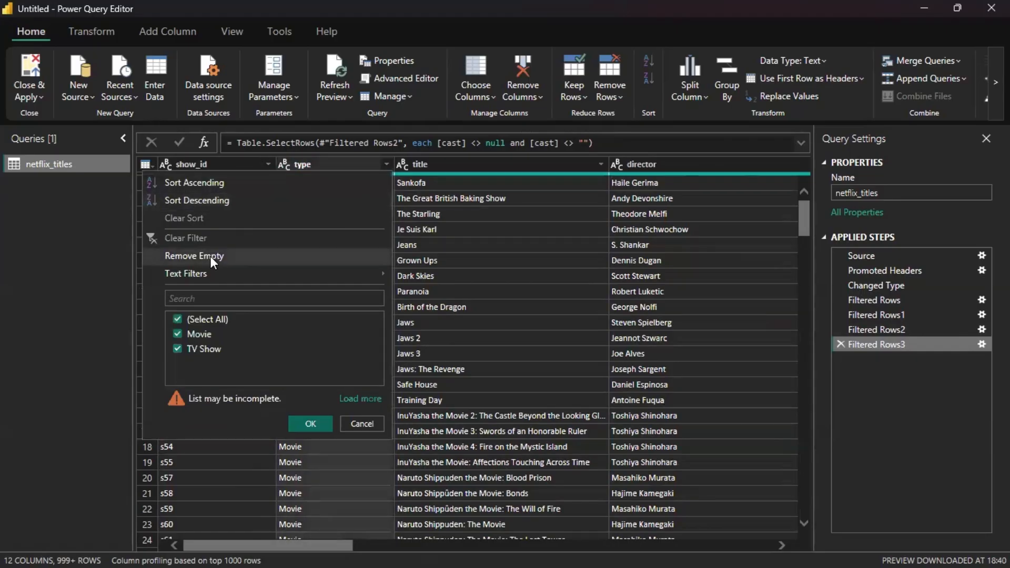
mouse_move(371, 276)
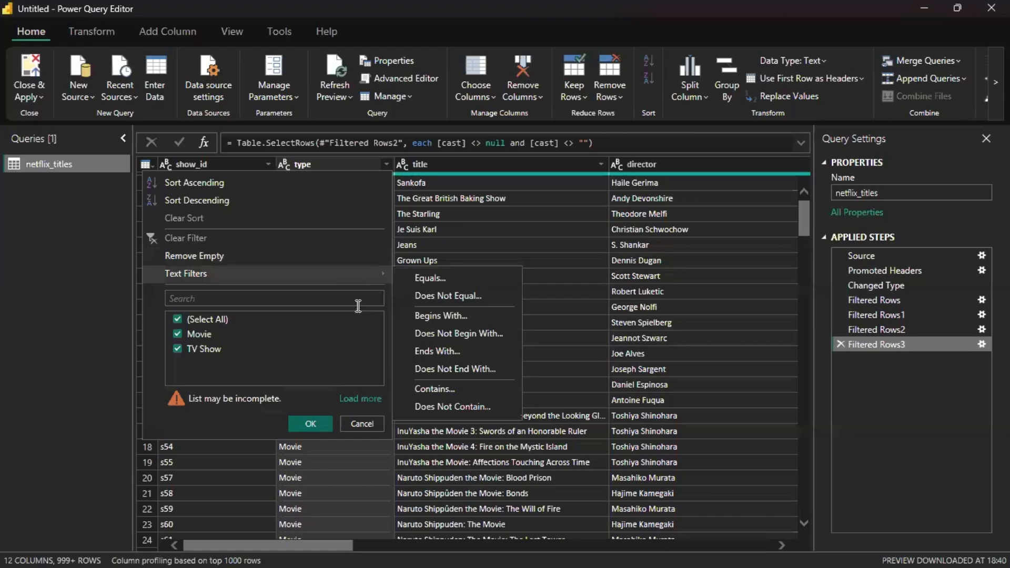
left_click(313, 332)
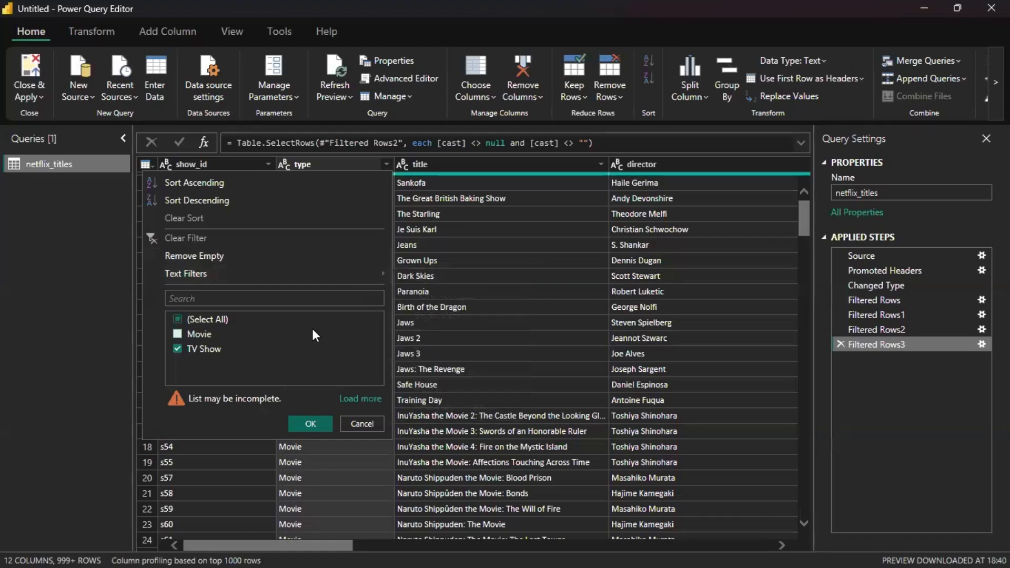
left_click(177, 334)
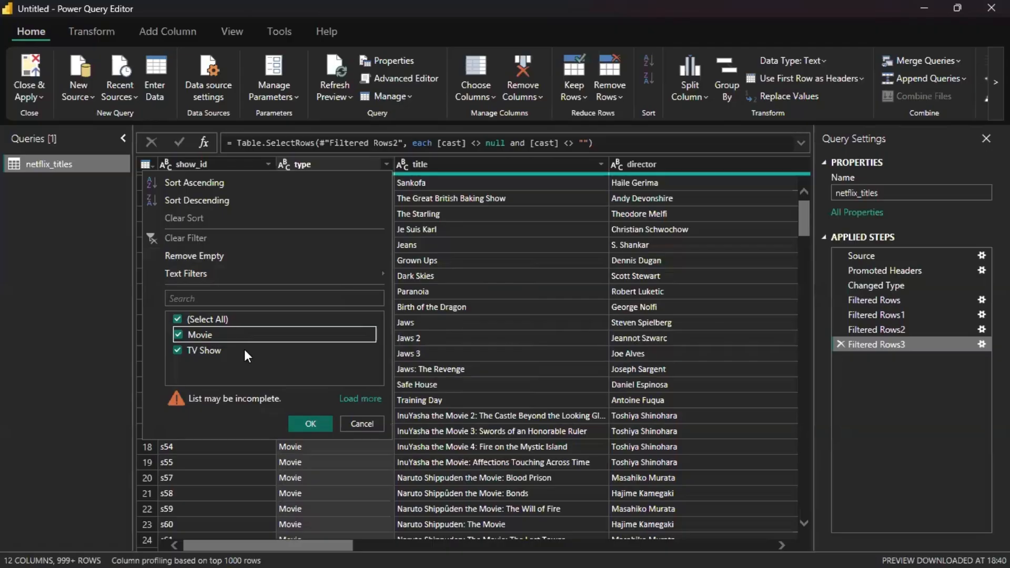
left_click(345, 398)
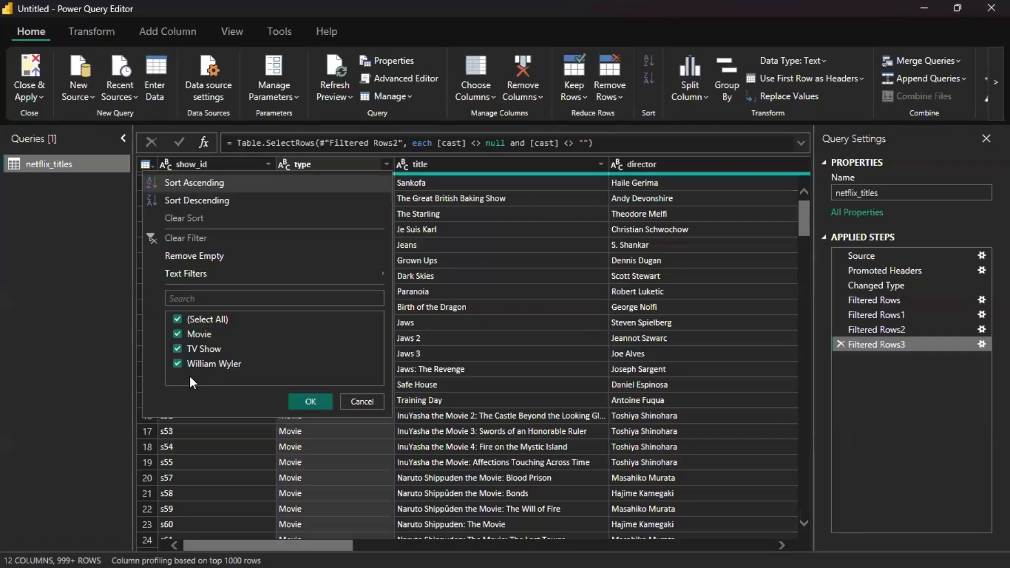
left_click(178, 321)
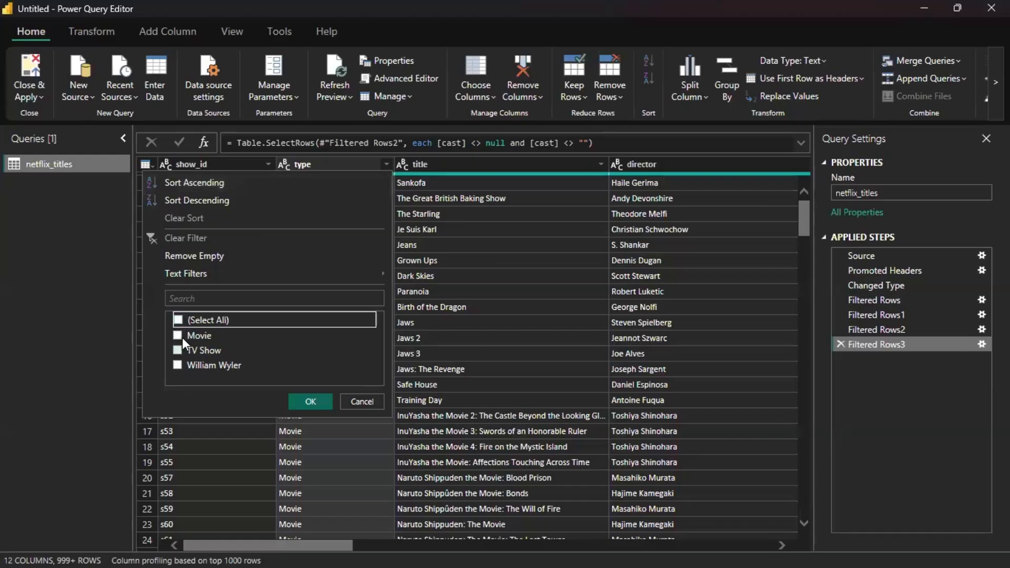
left_click(178, 334)
left_click(176, 350)
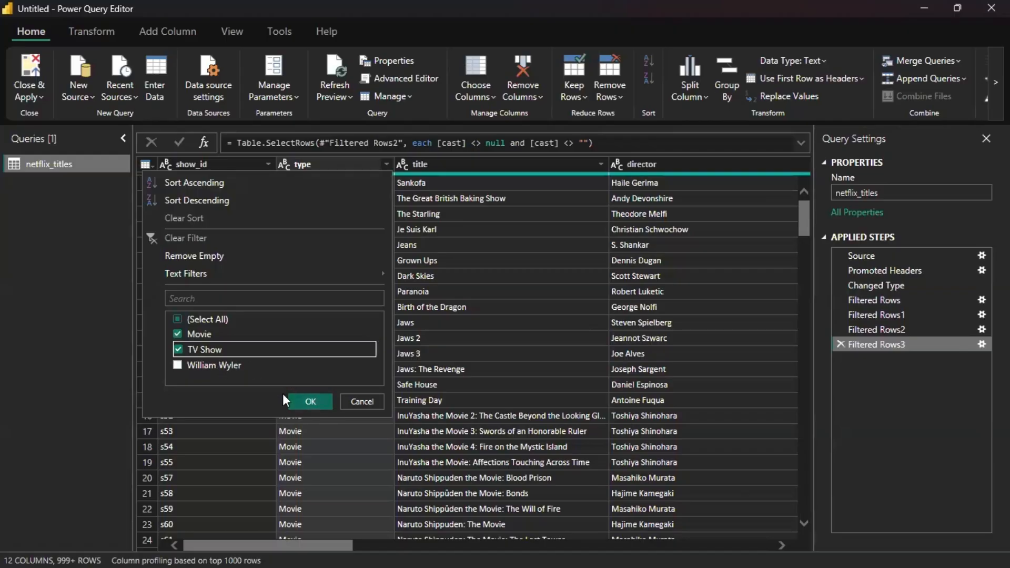
left_click(317, 404)
scroll(363, 417, "down", 20)
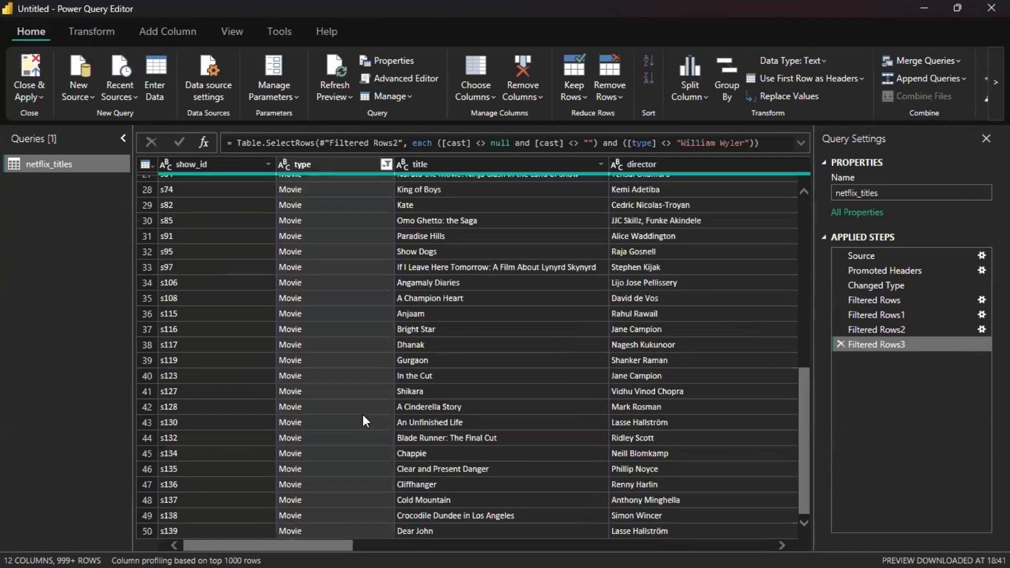
scroll(363, 416, "up", 20)
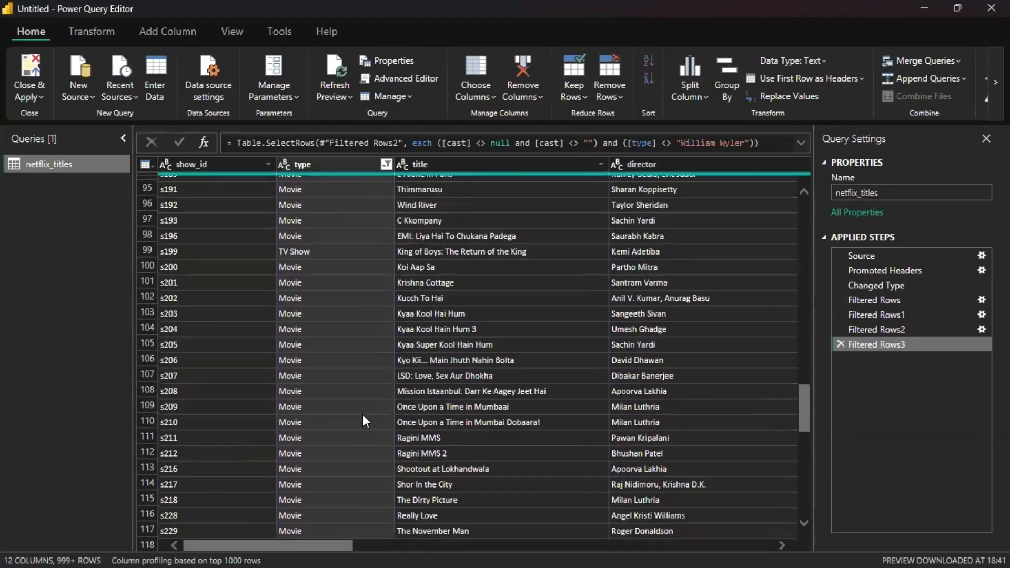
Restrict the type column's filter to TV Show only and look through the filtered rows
left_click(387, 165)
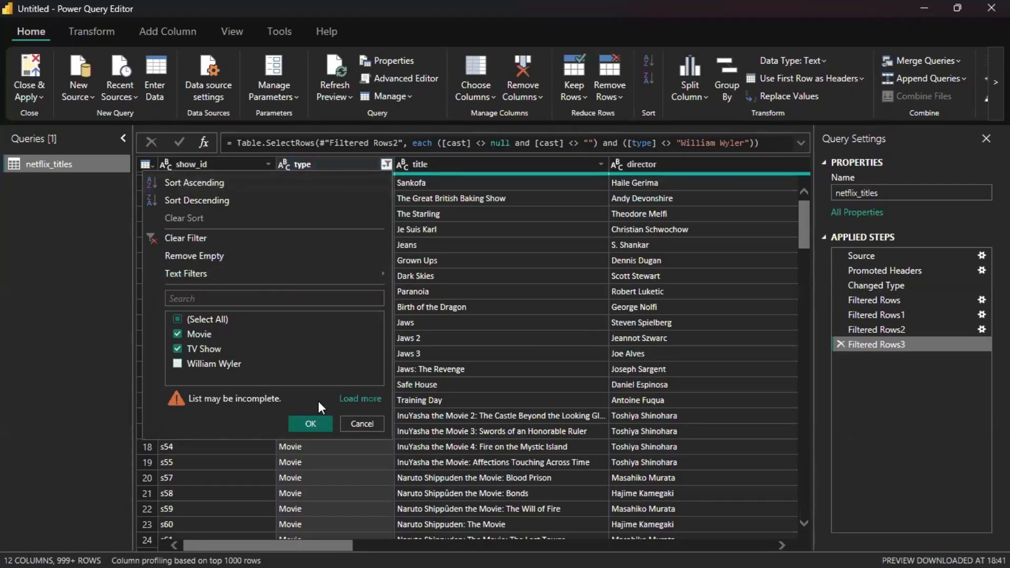
left_click(349, 399)
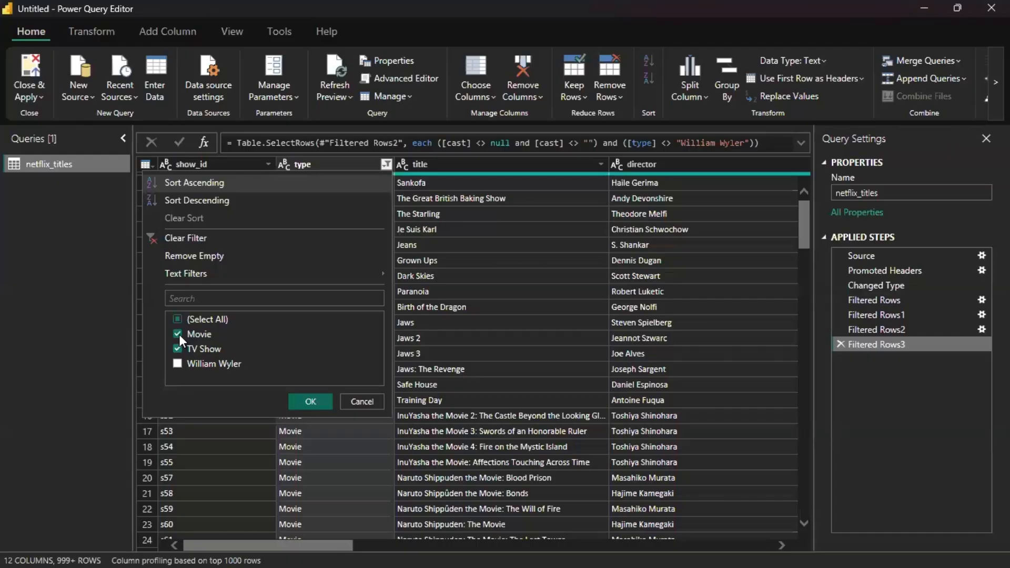
left_click(179, 334)
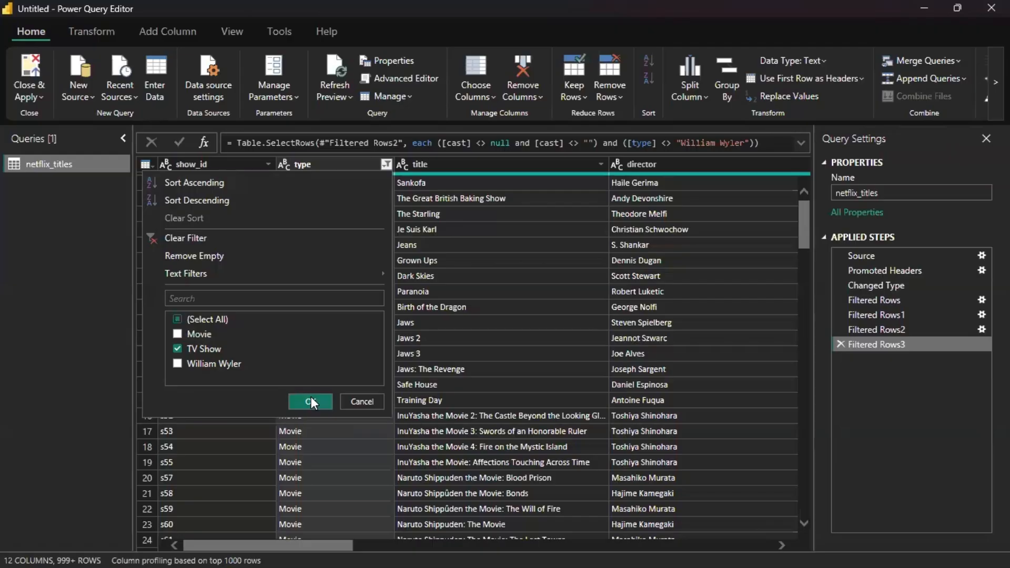
scroll(311, 400, "down", 20)
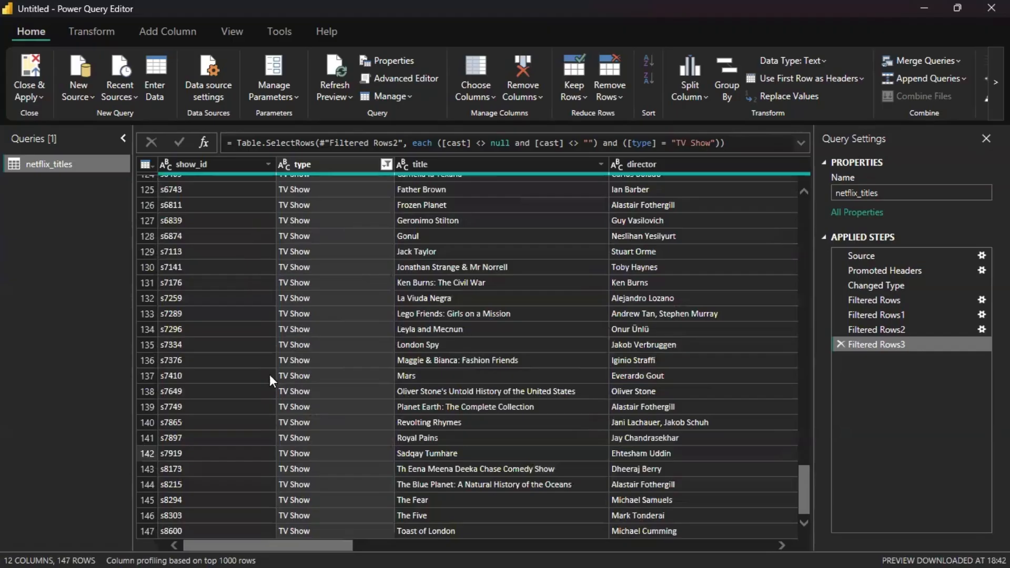
scroll(337, 324, "up", 20)
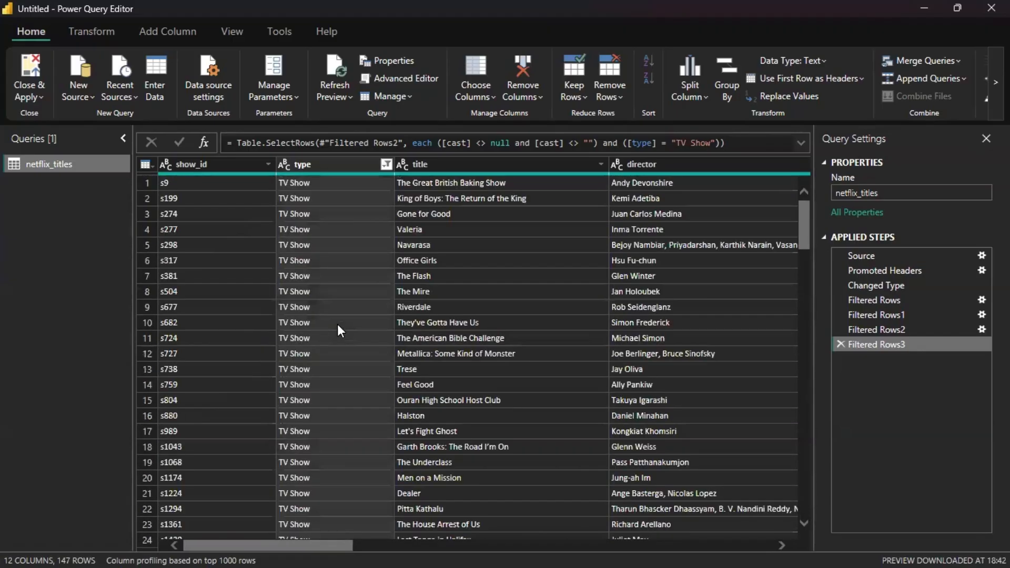
Include Movie in the type column's filter again alongside TV Show
left_click(383, 166)
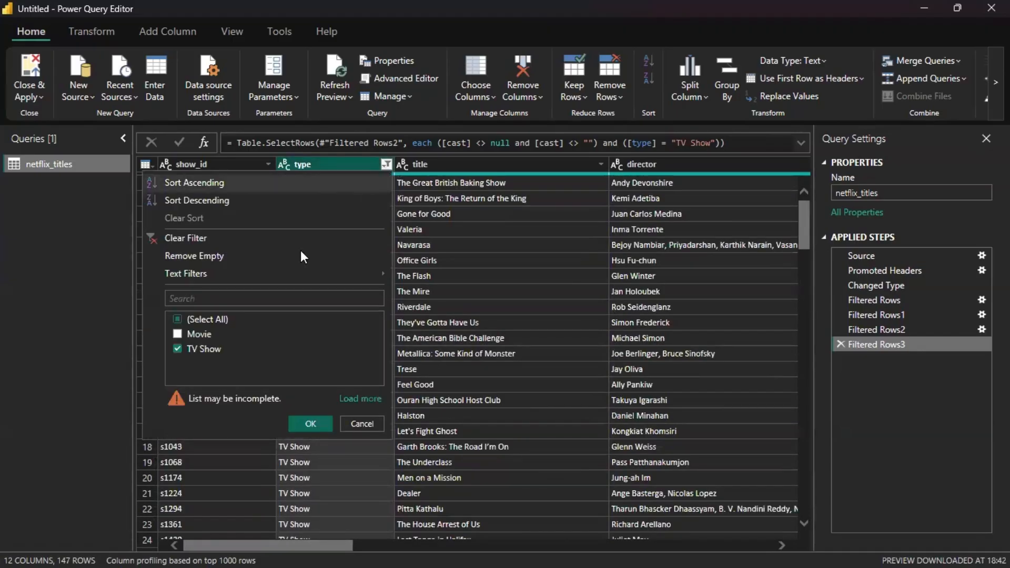
left_click(178, 335)
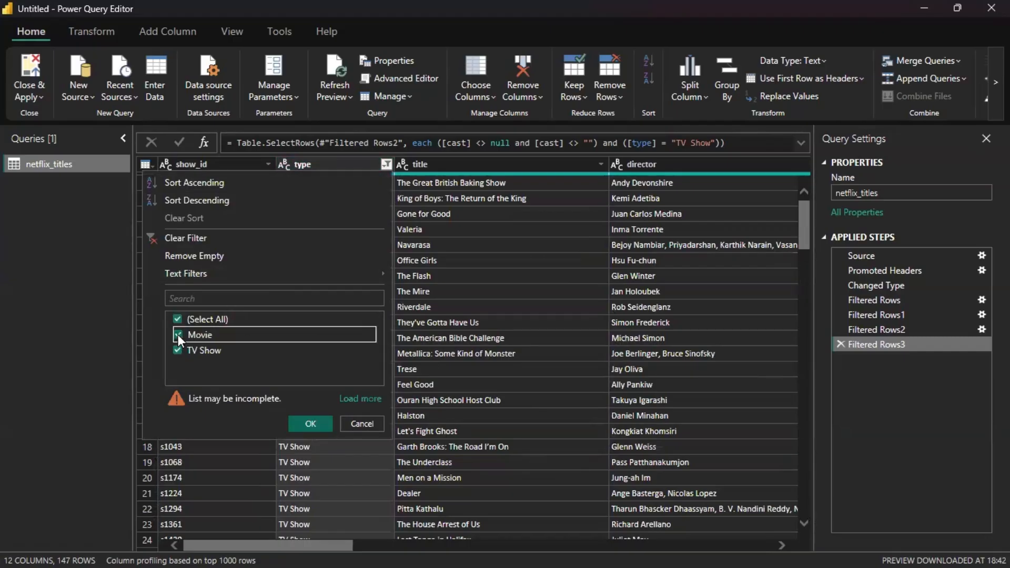
left_click(302, 426)
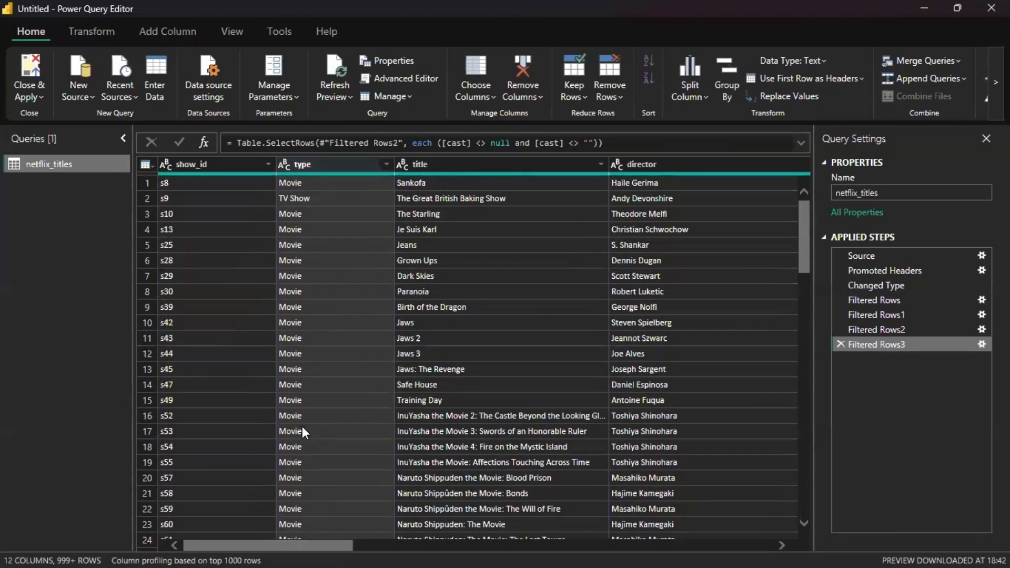
Load the type column's full value list and exclude the stray William Wyler value, keeping Movie and TV Show
left_click(387, 165)
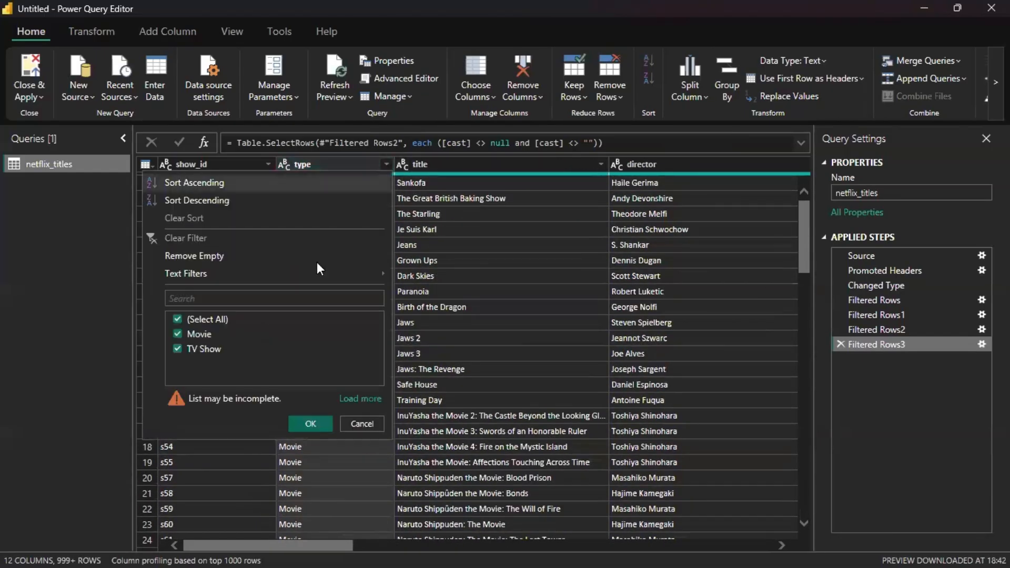
left_click(351, 404)
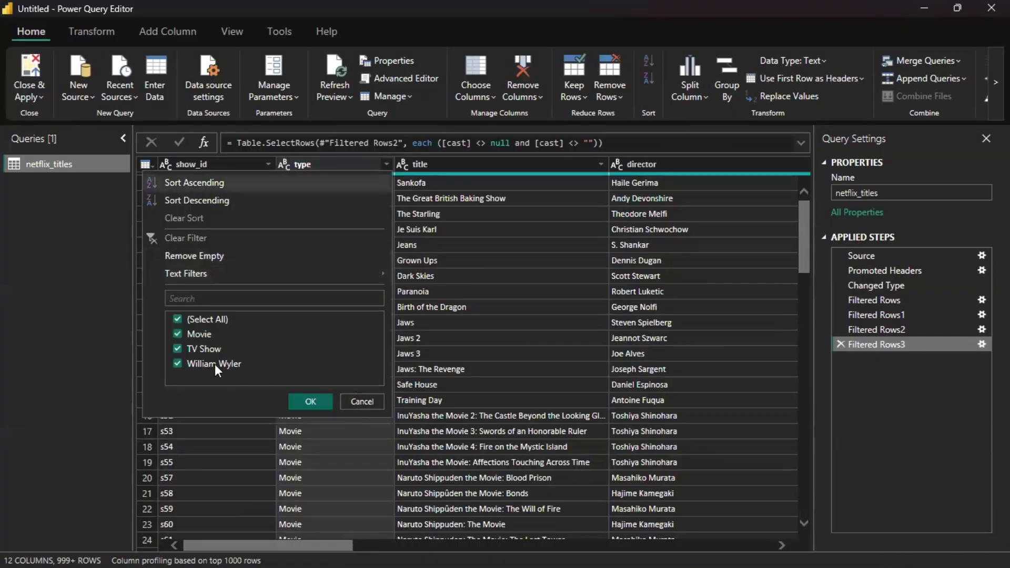
left_click(178, 363)
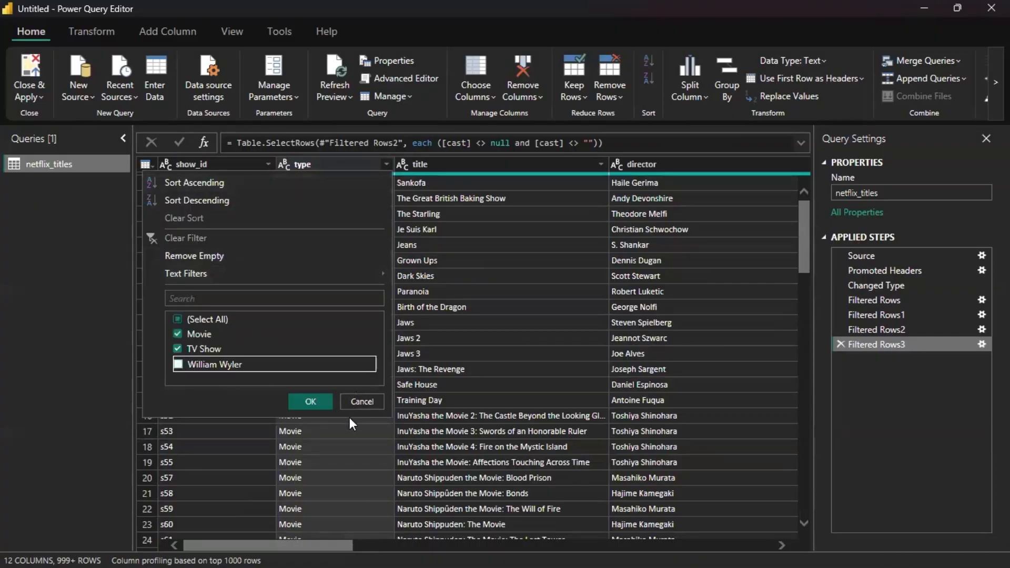
left_click(310, 402)
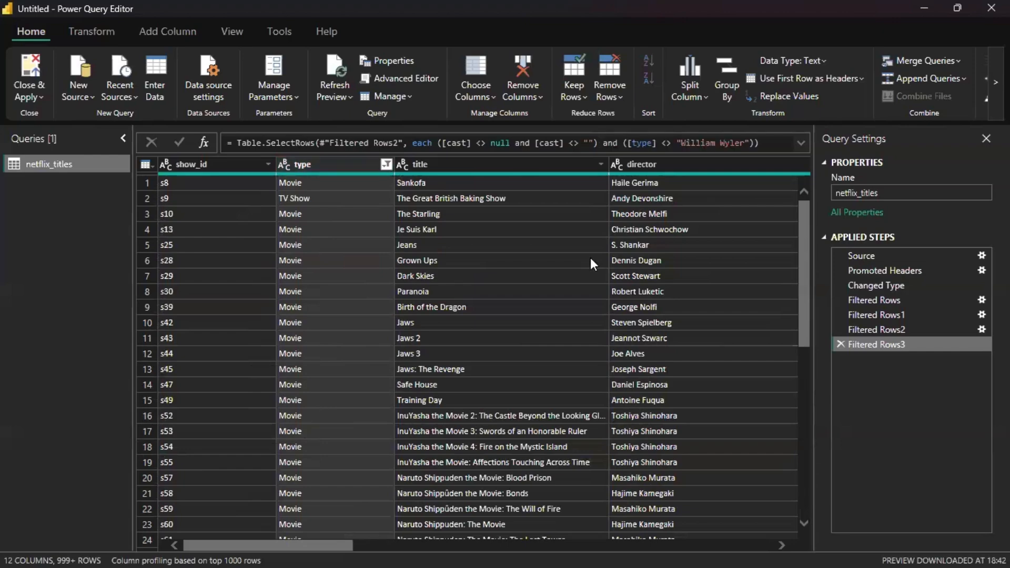
Filter the country column to Australia only
scroll(590, 257, "right", 5)
scroll(590, 257, "left", 4)
scroll(590, 260, "right", 8)
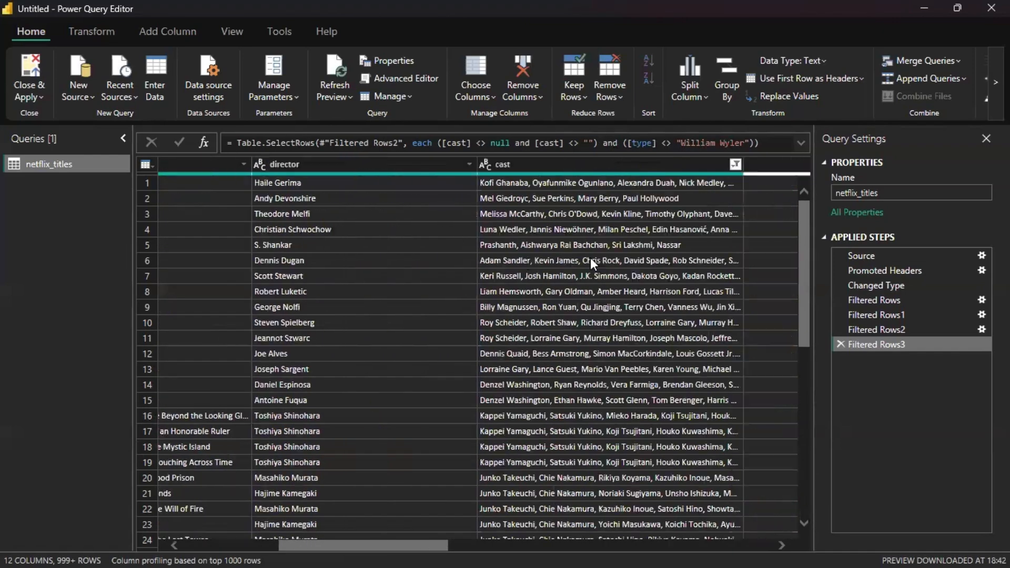
scroll(590, 257, "right", 2)
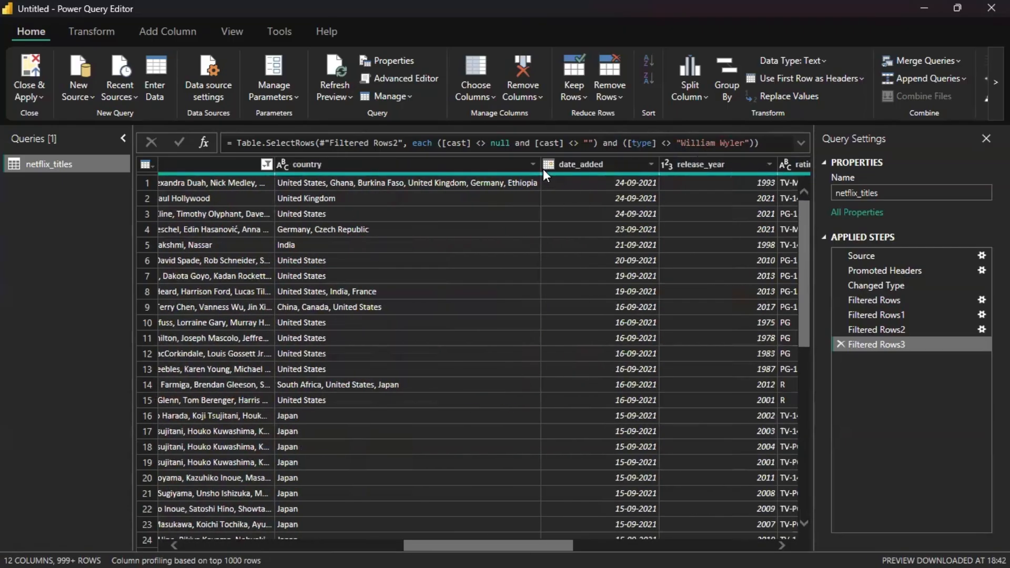
left_click(529, 165)
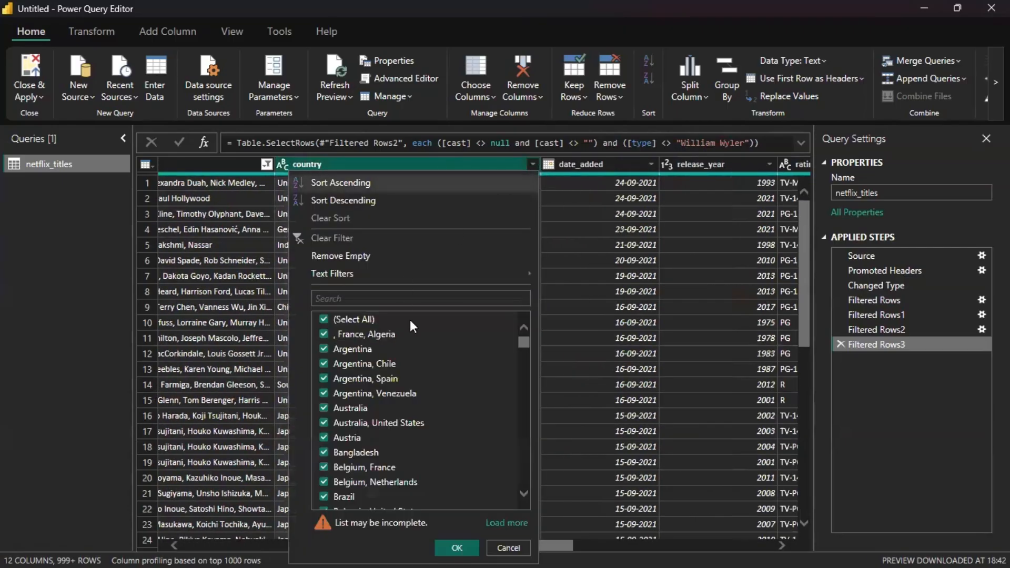
scroll(412, 336, "down", 2)
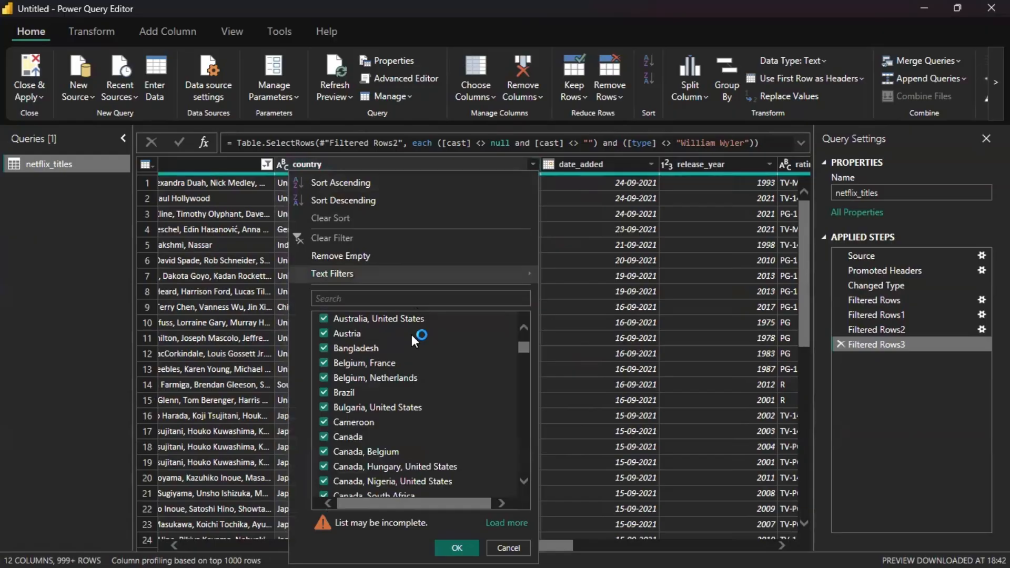
scroll(412, 335, "down", 15)
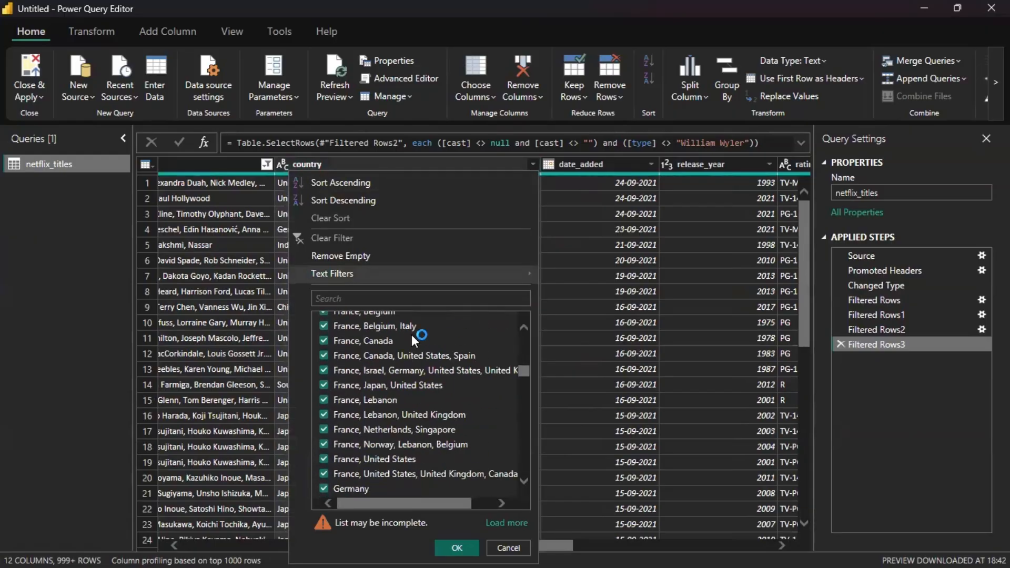
scroll(411, 335, "down", 20)
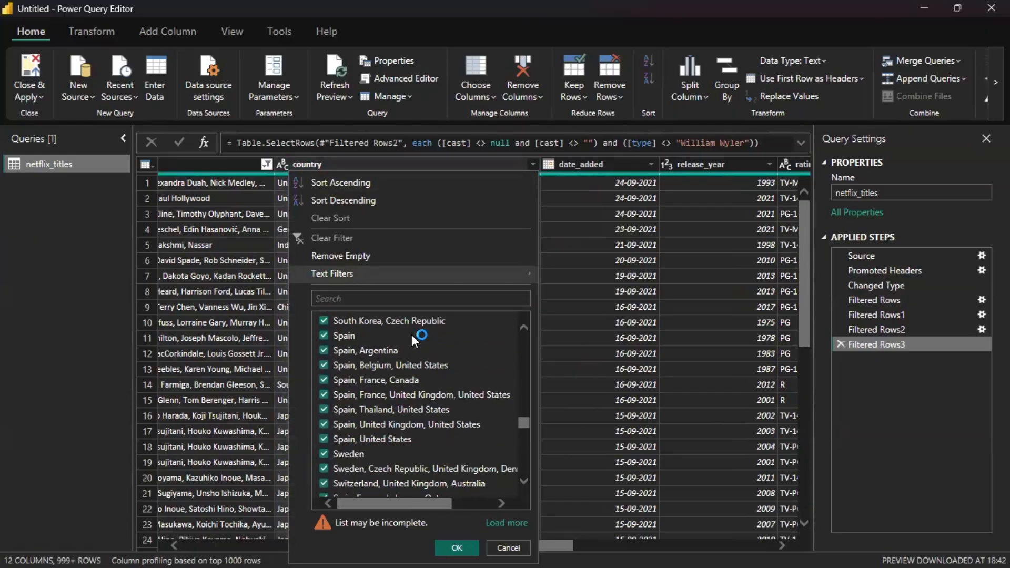
scroll(382, 418, "down", 2)
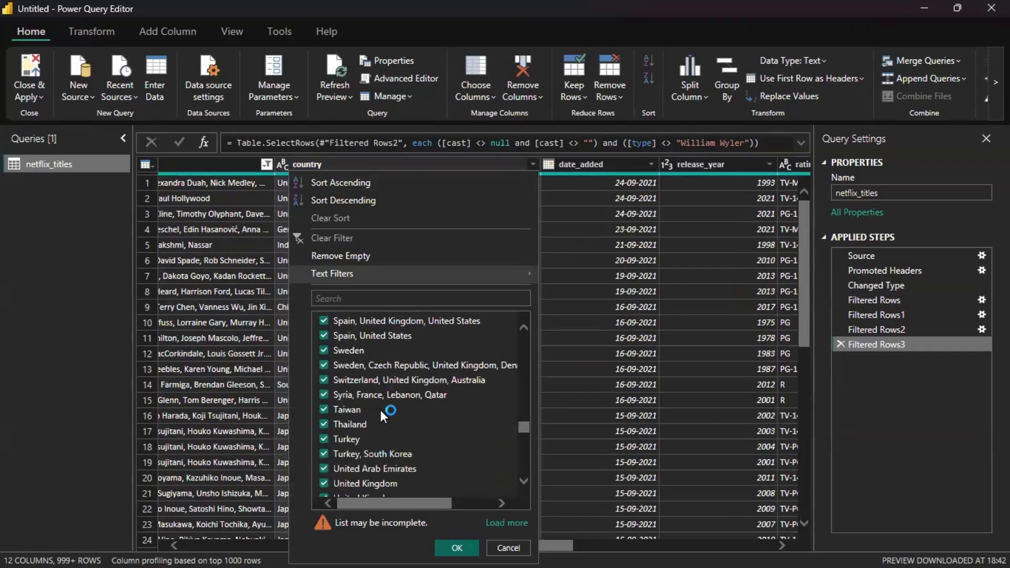
scroll(329, 414, "up", 20)
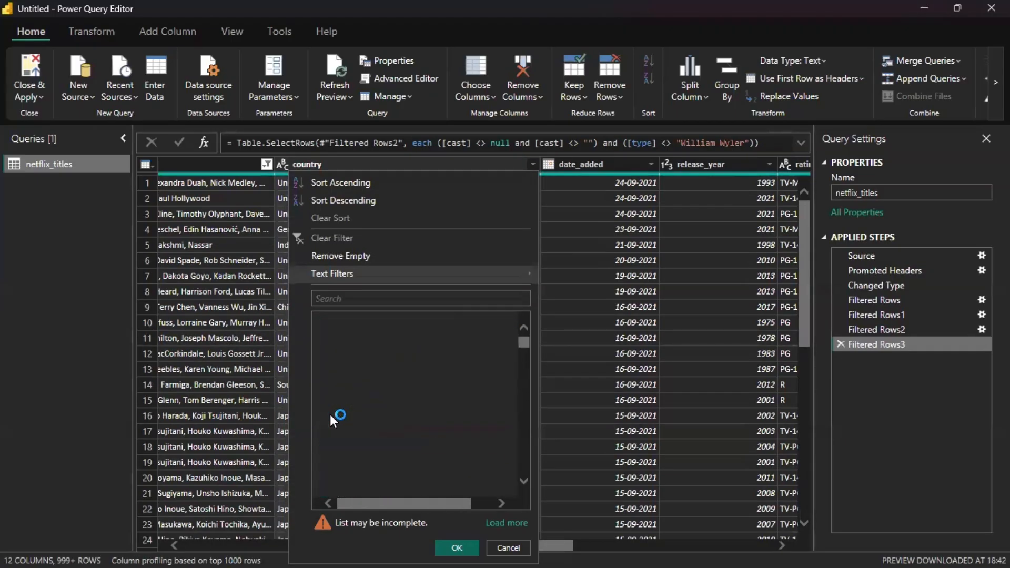
left_click(324, 320)
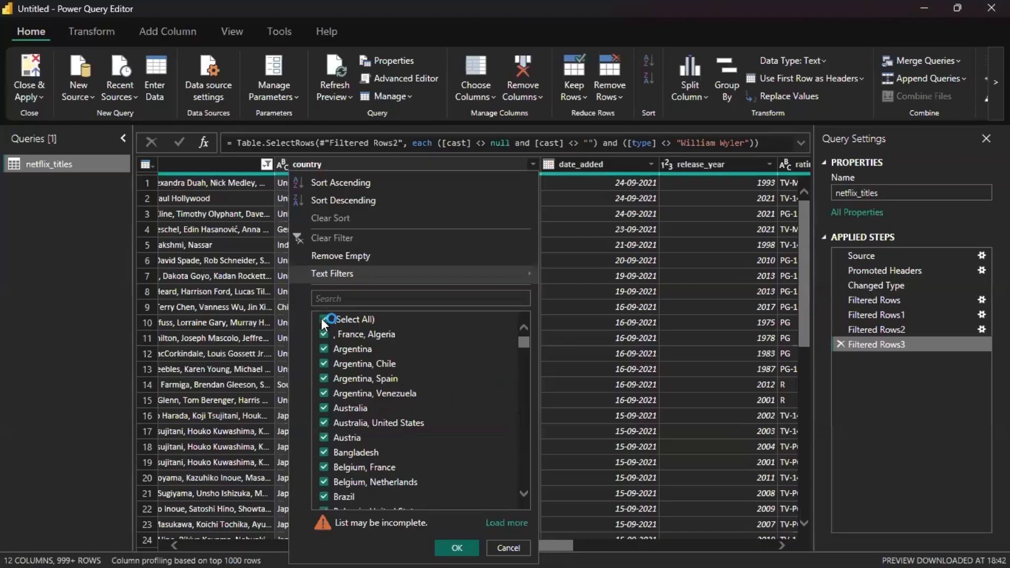
left_click(323, 409)
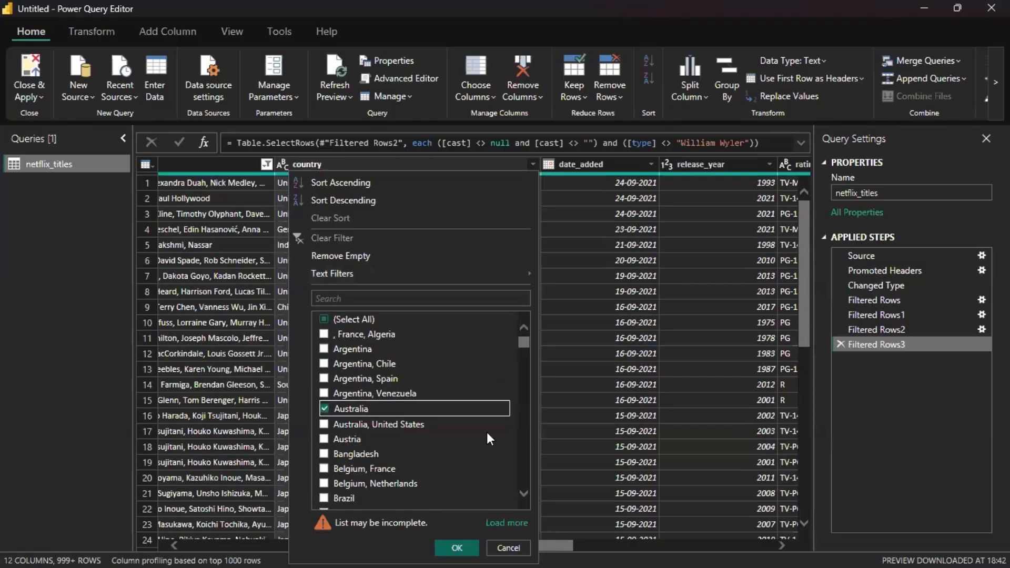
scroll(487, 431, "down", 3)
scroll(487, 431, "up", 2)
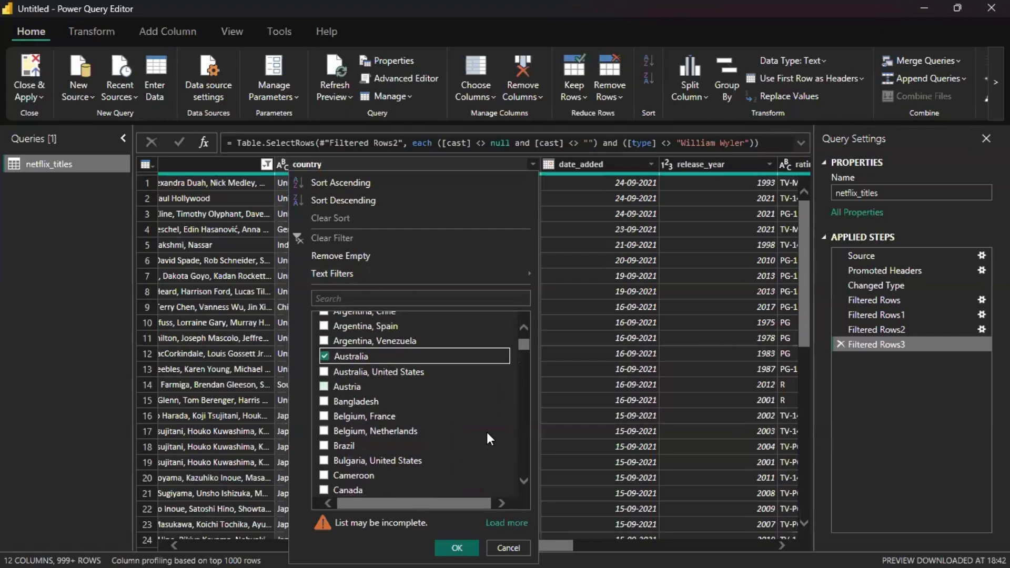
scroll(575, 421, "down", 4)
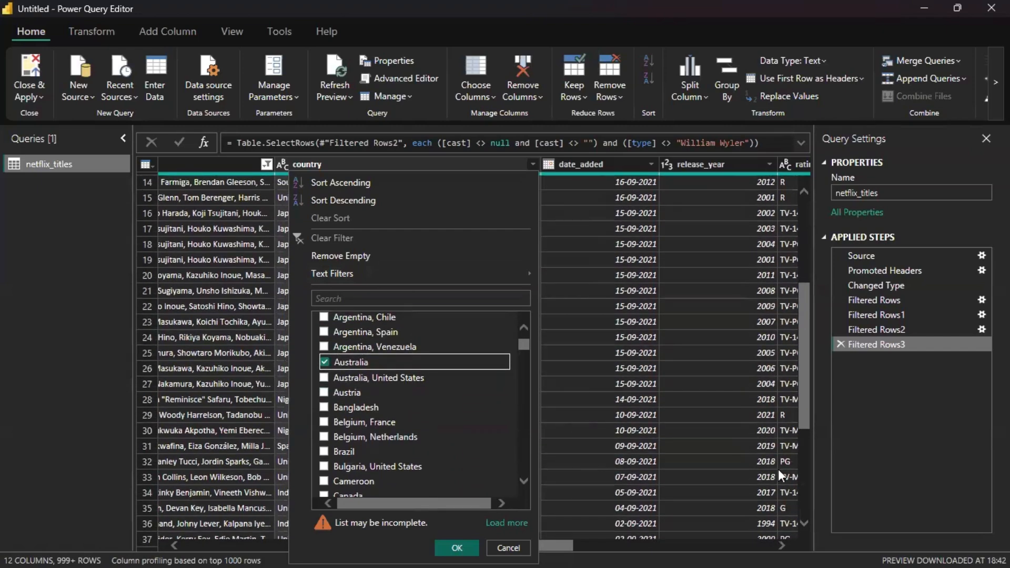
left_click(453, 546)
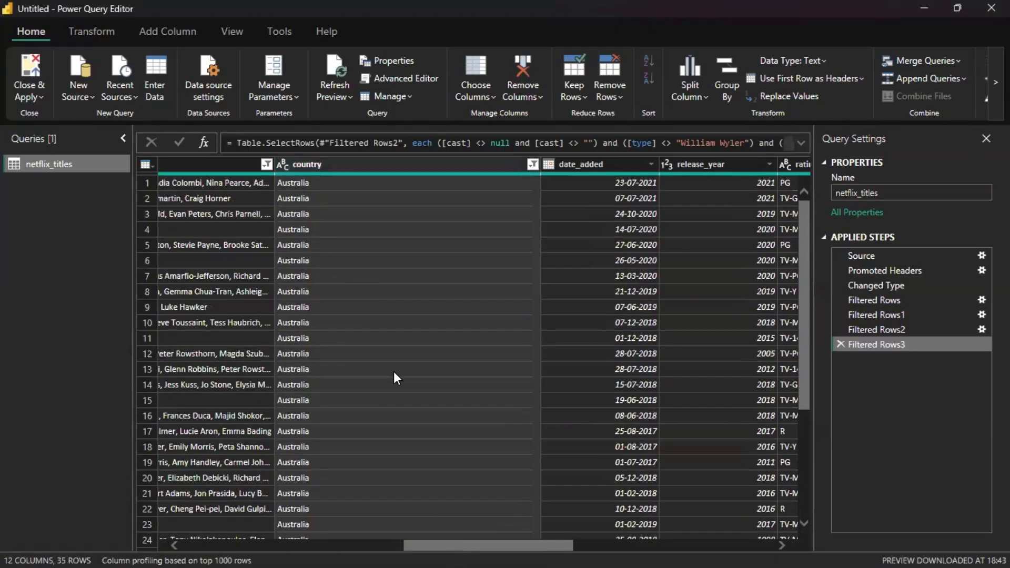
Look through the Australia-filtered rows, checking the type, title, director, cast and country columns
scroll(181, 382, "left", 5)
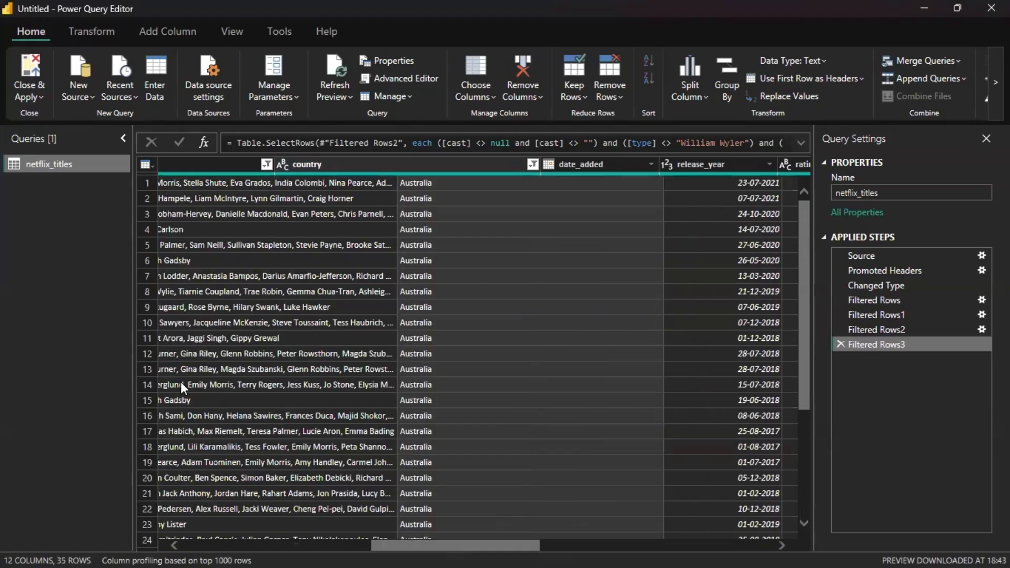
scroll(416, 392, "down", 4)
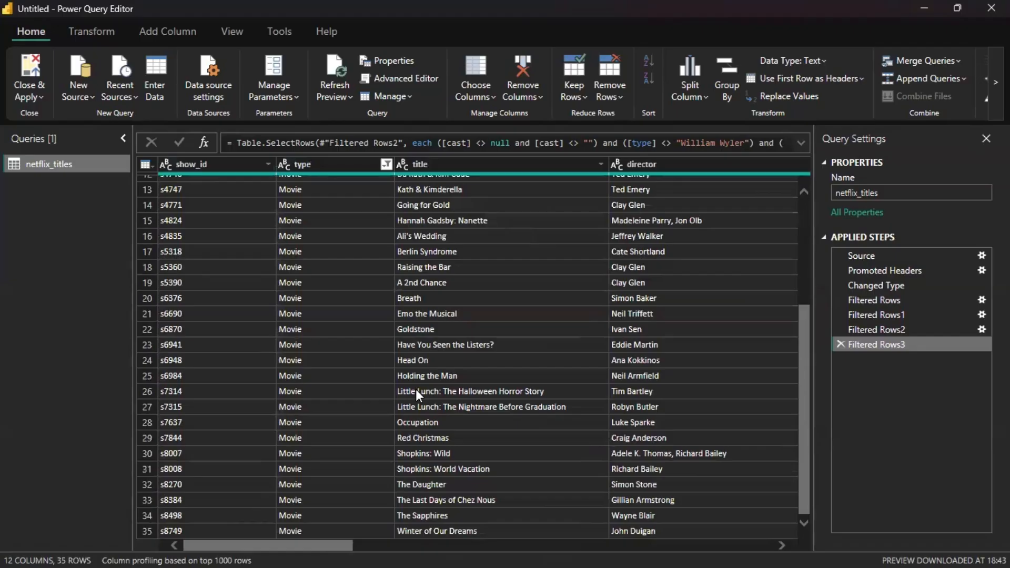
scroll(416, 389, "up", 4)
scroll(415, 390, "right", 5)
scroll(416, 391, "left", 5)
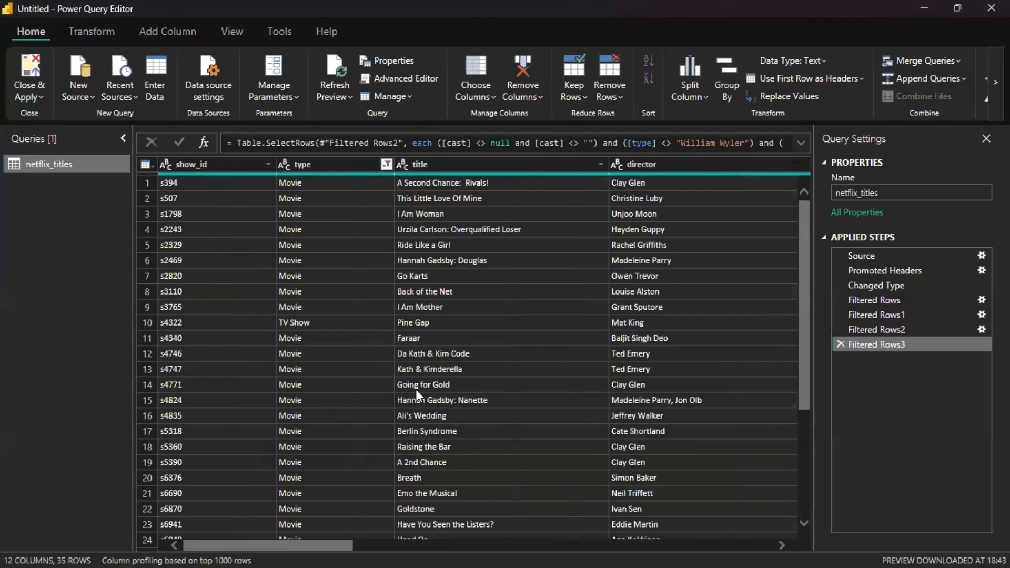
scroll(416, 389, "right", 4)
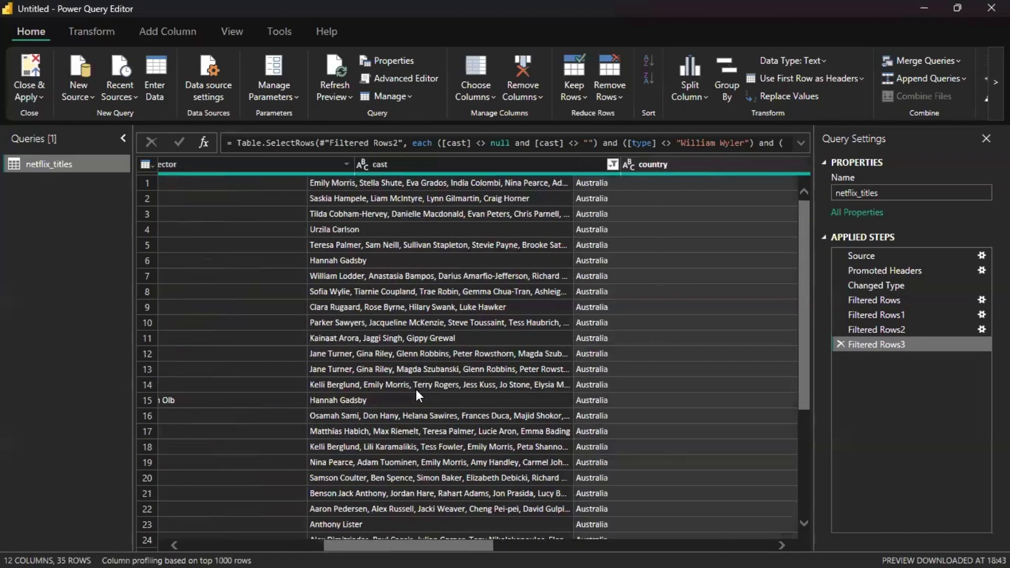
scroll(415, 395, "right", 3)
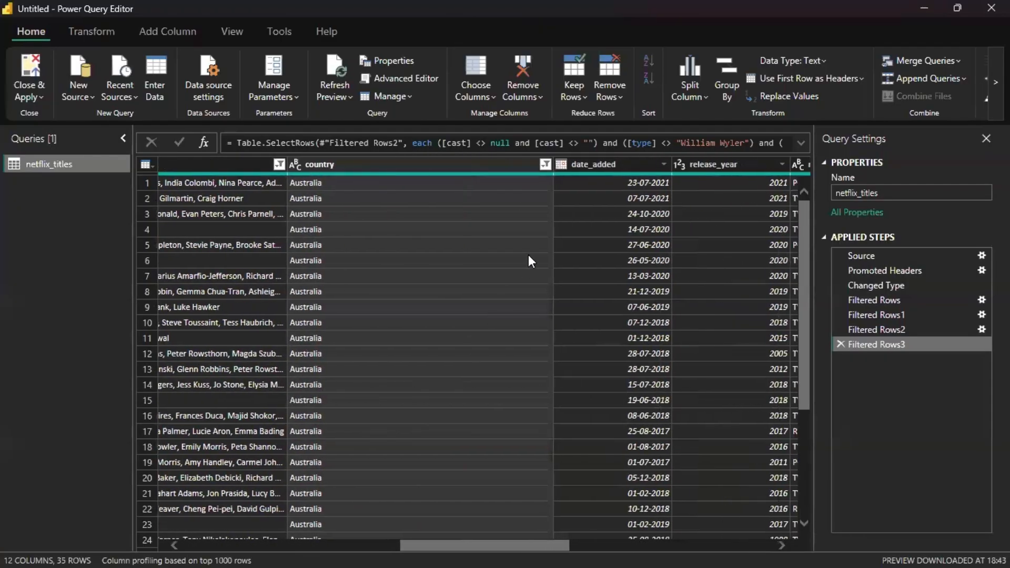
Include all countries again in the country column's filter
left_click(545, 164)
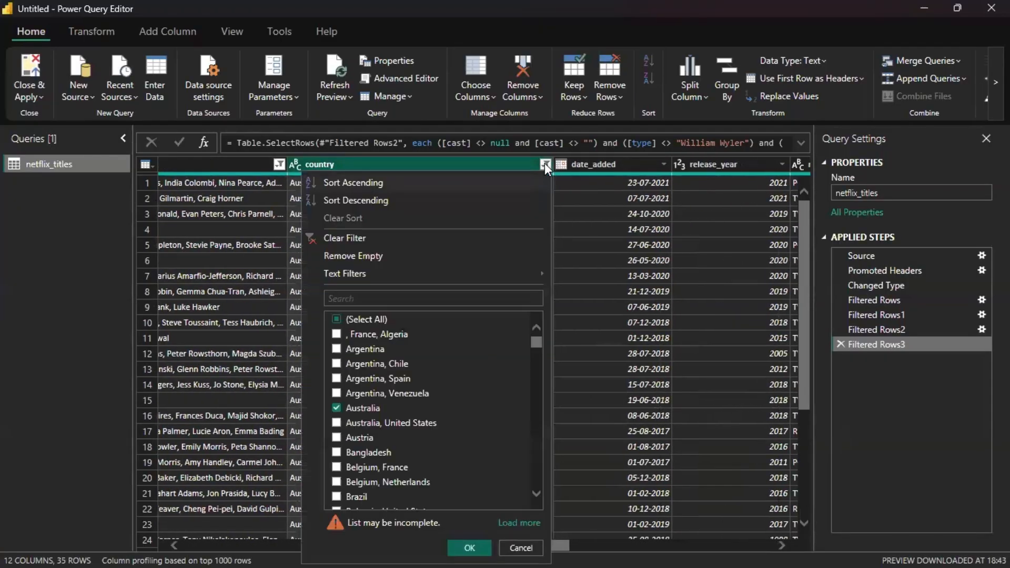
left_click(336, 319)
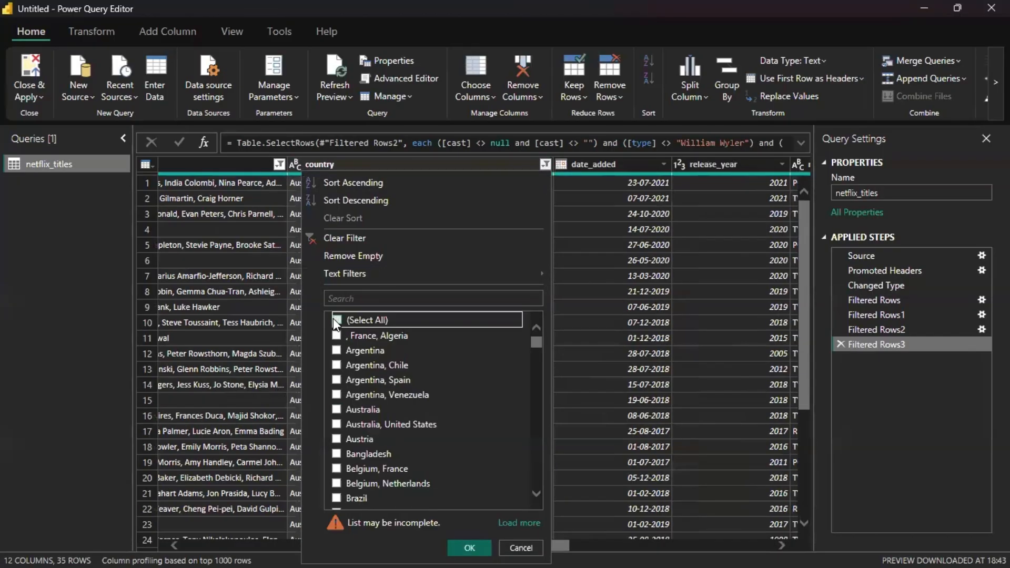
left_click(469, 547)
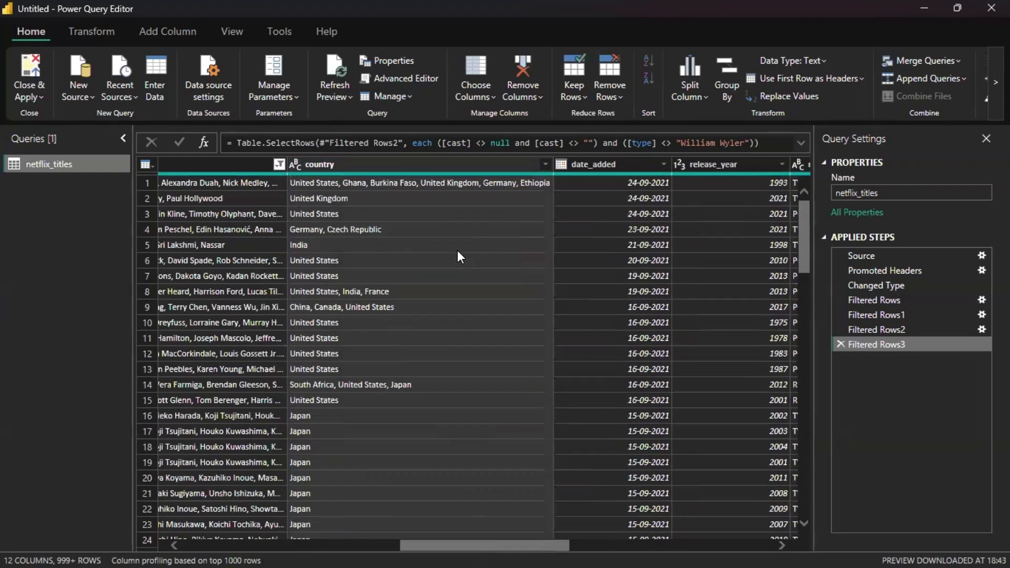
Examine the netflix_titles rows across all columns, from show_id to description
scroll(457, 251, "right", 10)
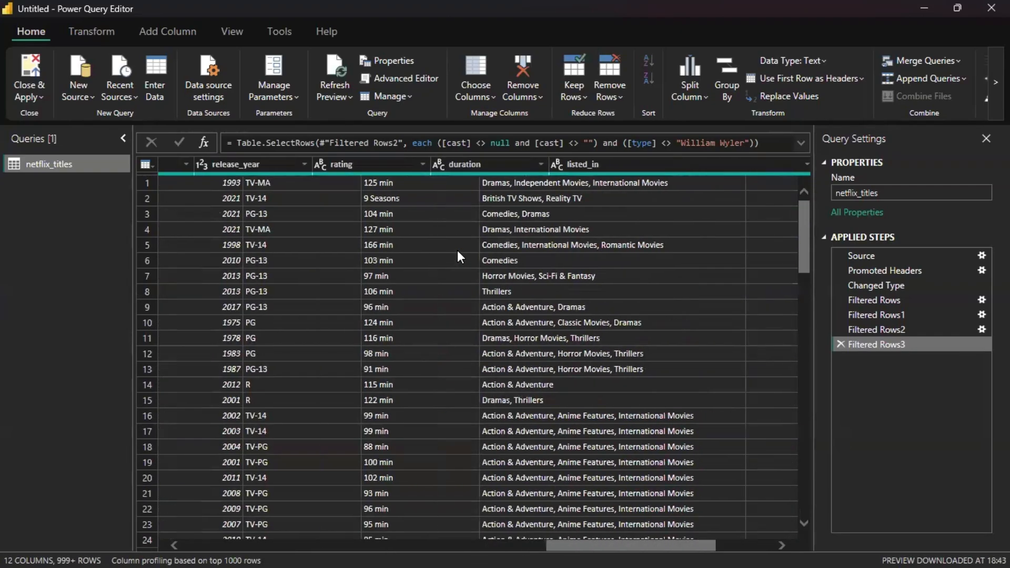
scroll(456, 250, "left", 15)
scroll(458, 252, "left", 2)
scroll(428, 266, "right", 3)
scroll(431, 265, "left", 3)
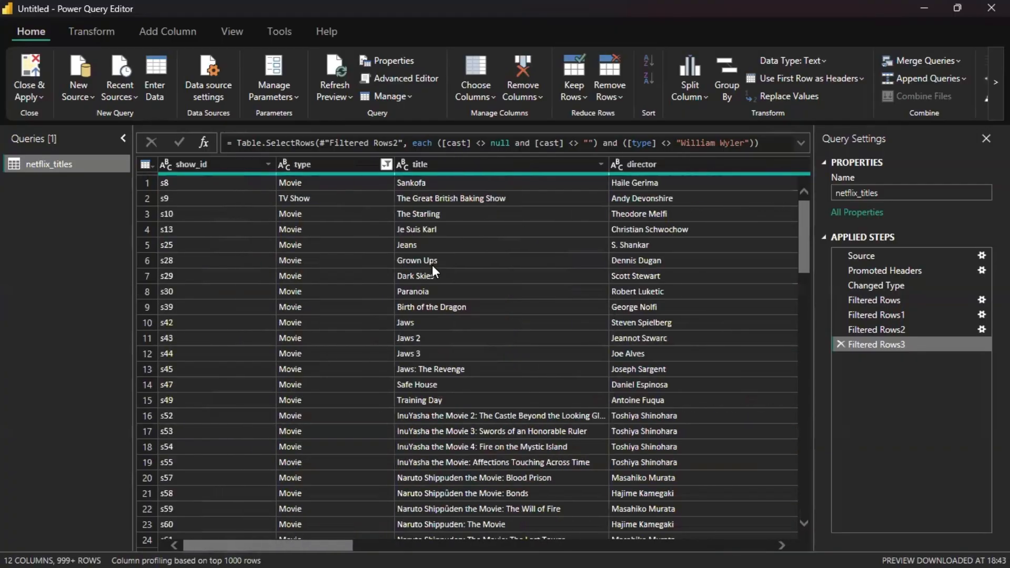
scroll(432, 267, "right", 8)
scroll(433, 271, "right", 3)
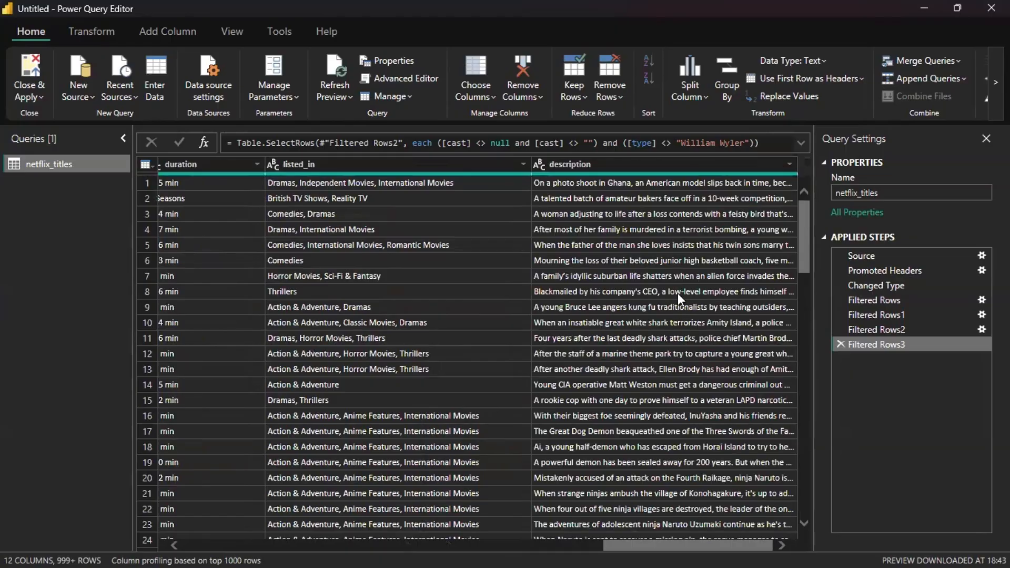
scroll(677, 293, "left", 6)
scroll(677, 293, "left", 2)
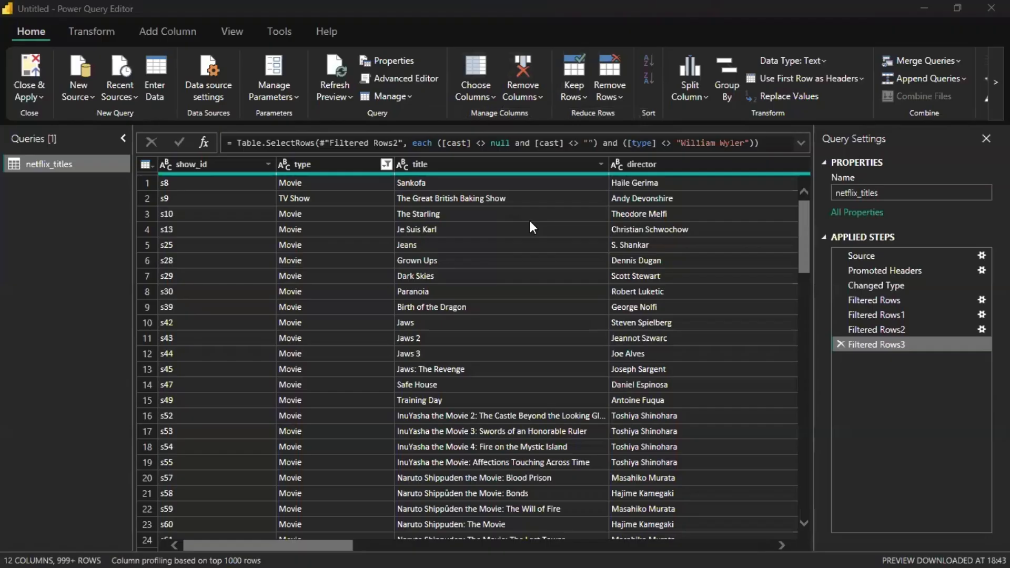
scroll(531, 222, "right", 5)
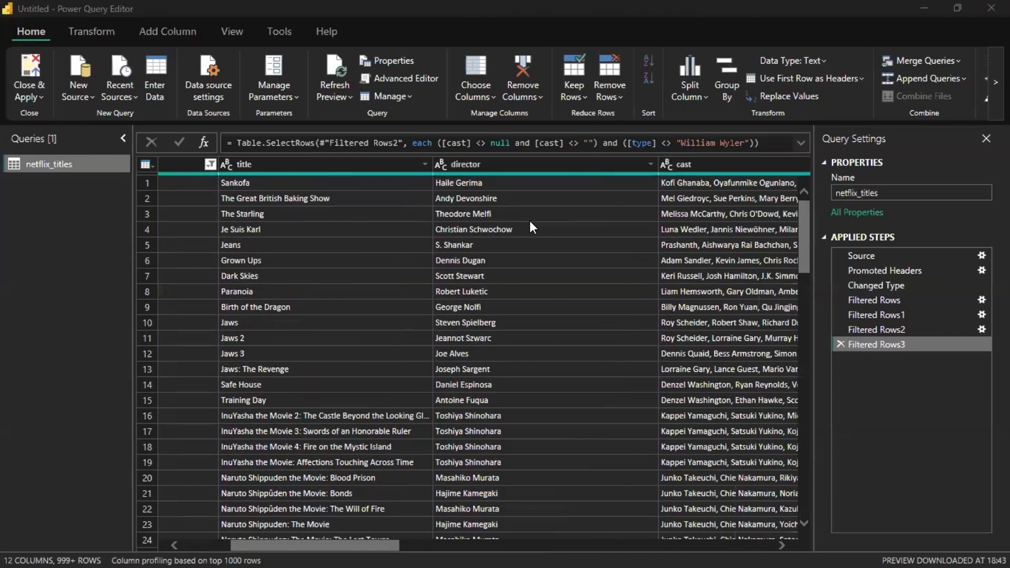
scroll(530, 225, "right", 8)
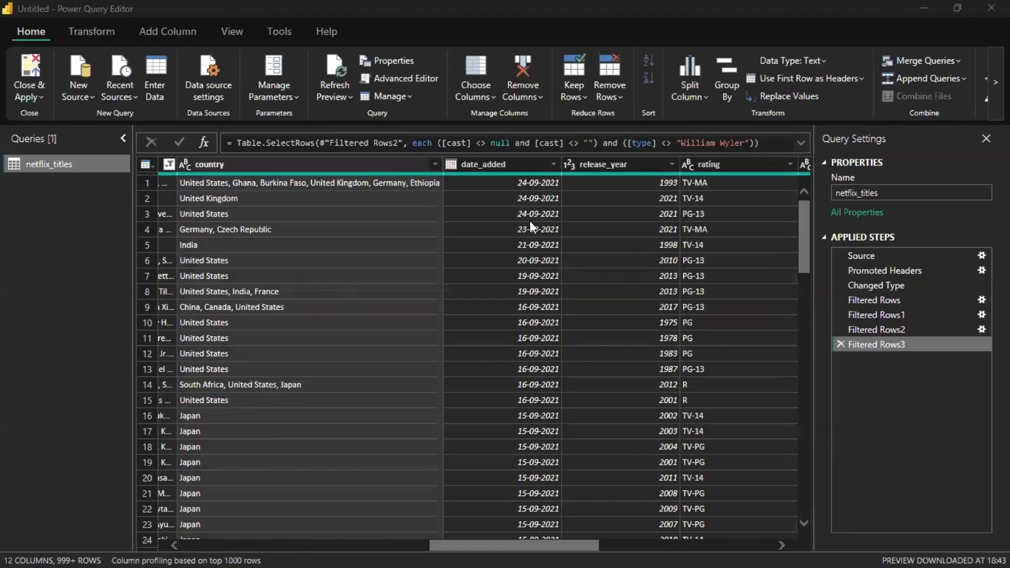
scroll(530, 226, "left", 4)
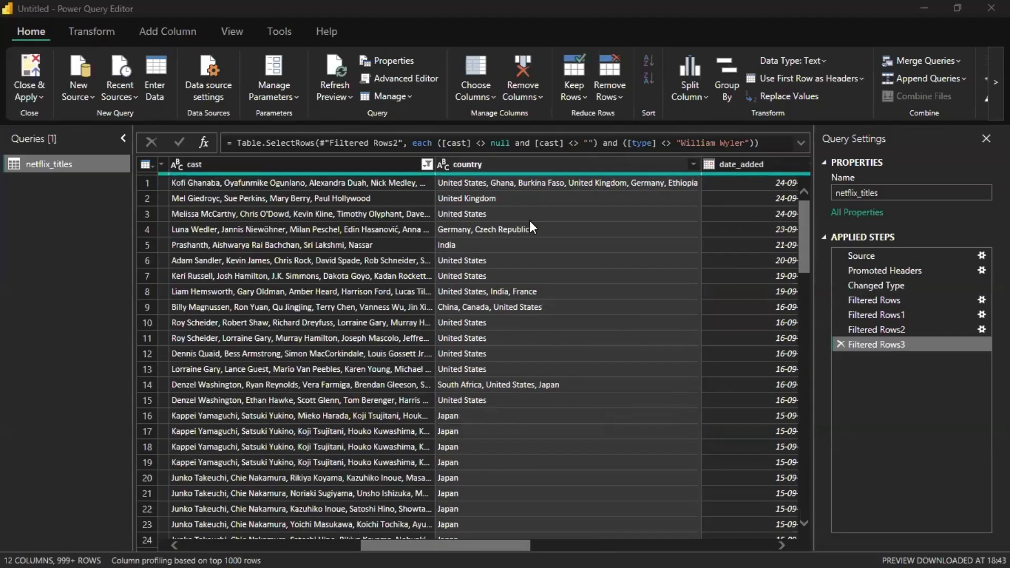
scroll(530, 223, "right", 5)
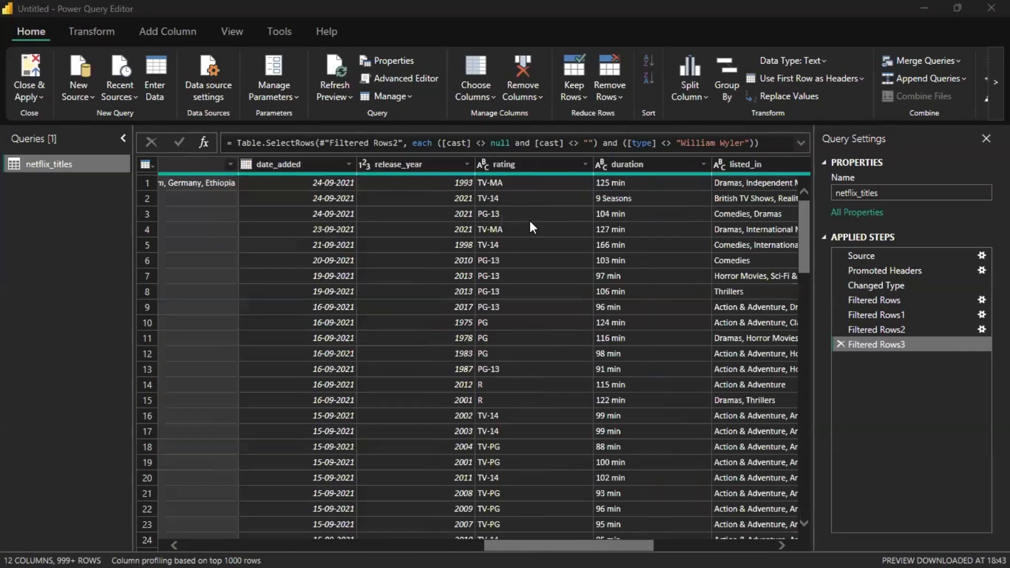
scroll(530, 224, "right", 6)
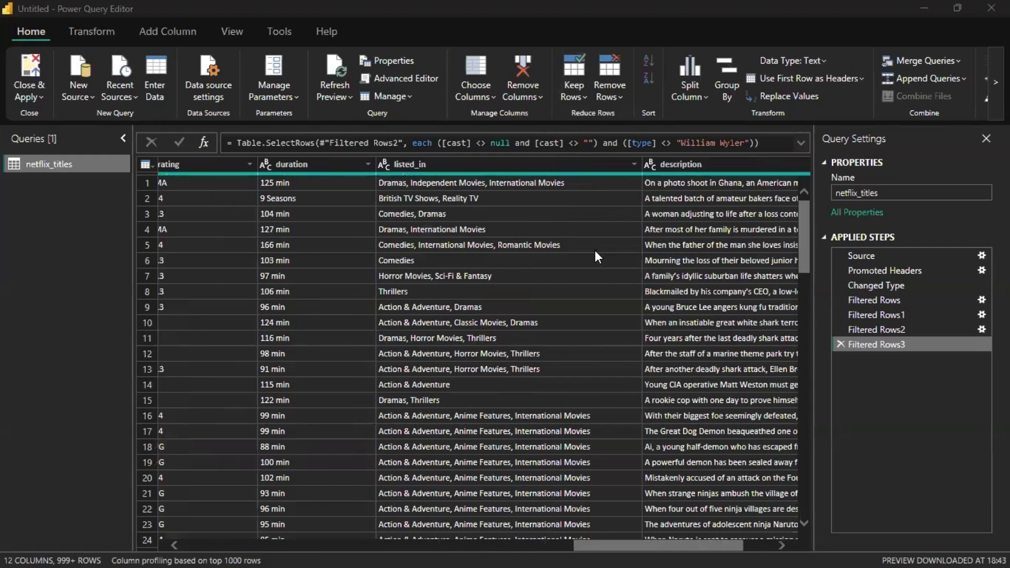
scroll(596, 252, "right", 2)
scroll(595, 251, "left", 10)
scroll(597, 256, "left", 5)
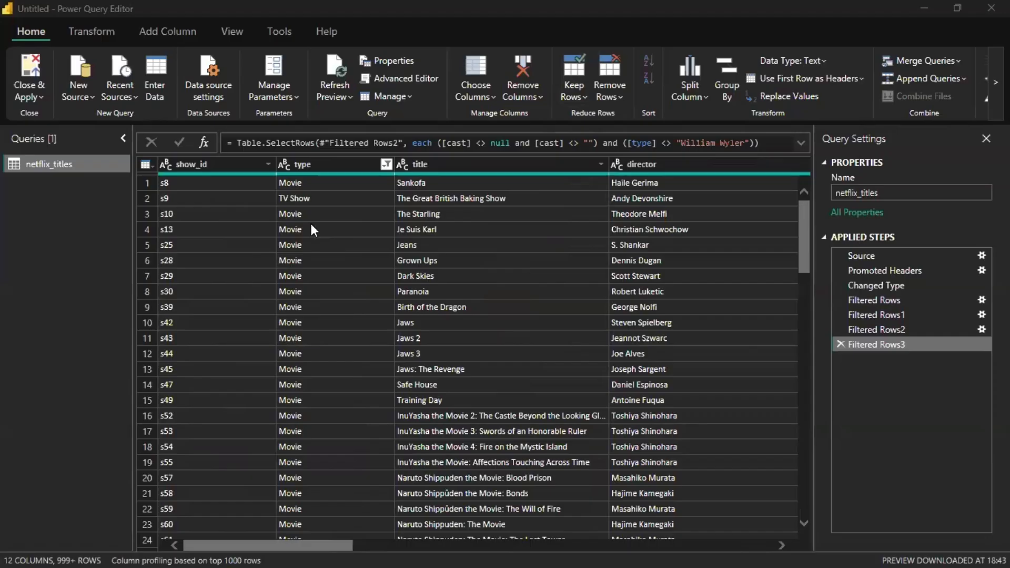
Remove the show_id column from the netflix_titles query
left_click(268, 165)
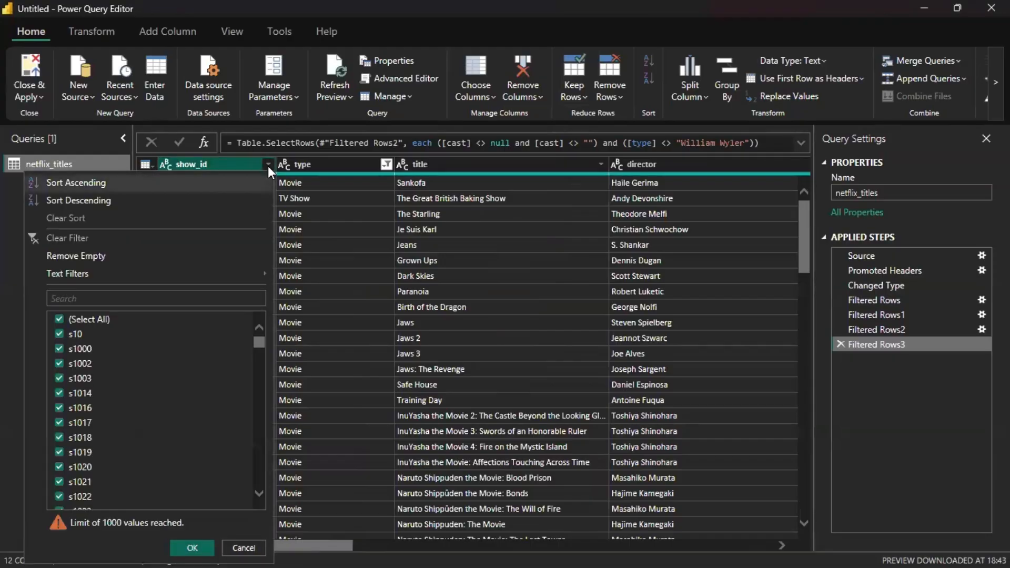
left_click(239, 167)
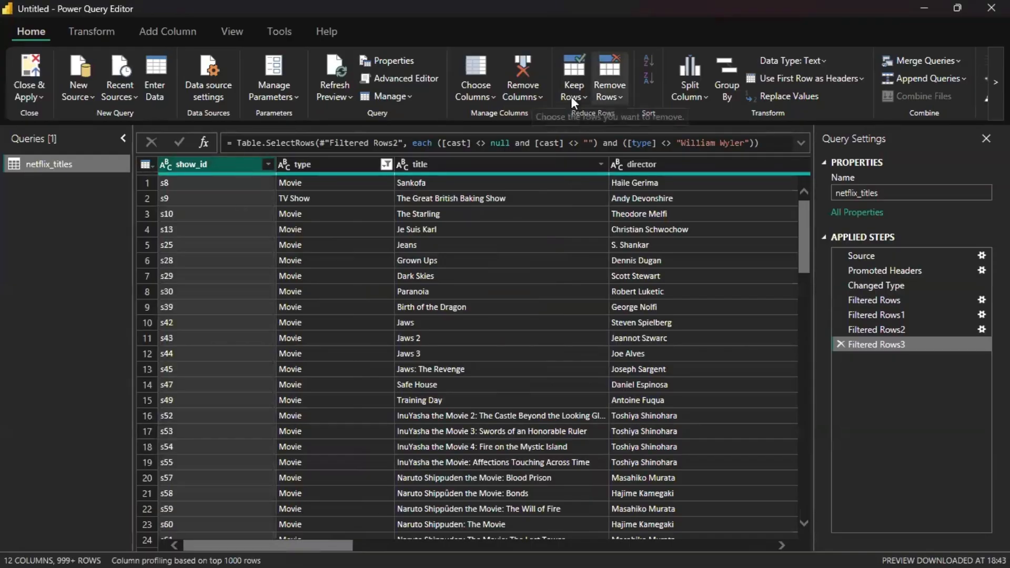
left_click(537, 98)
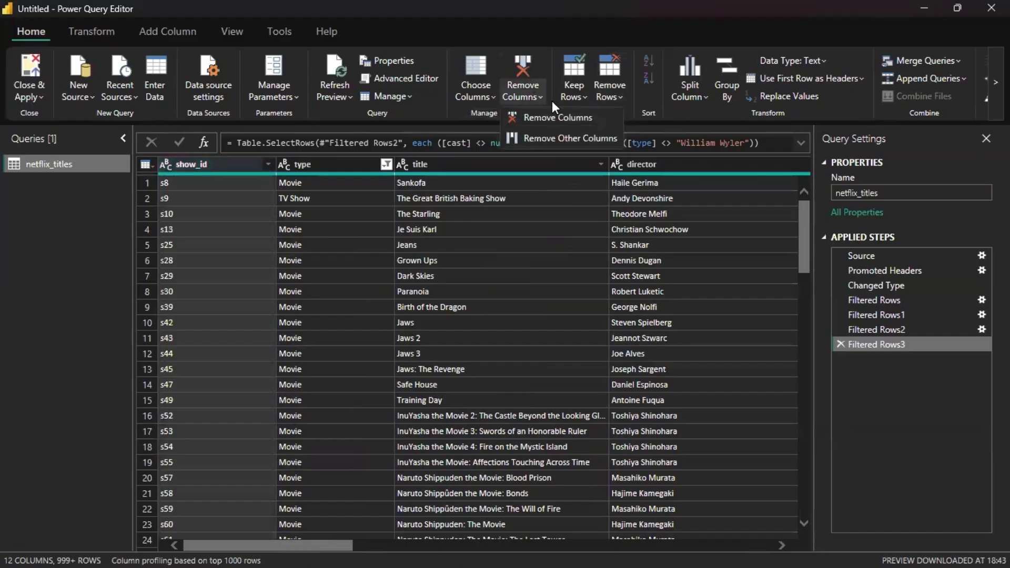
left_click(547, 116)
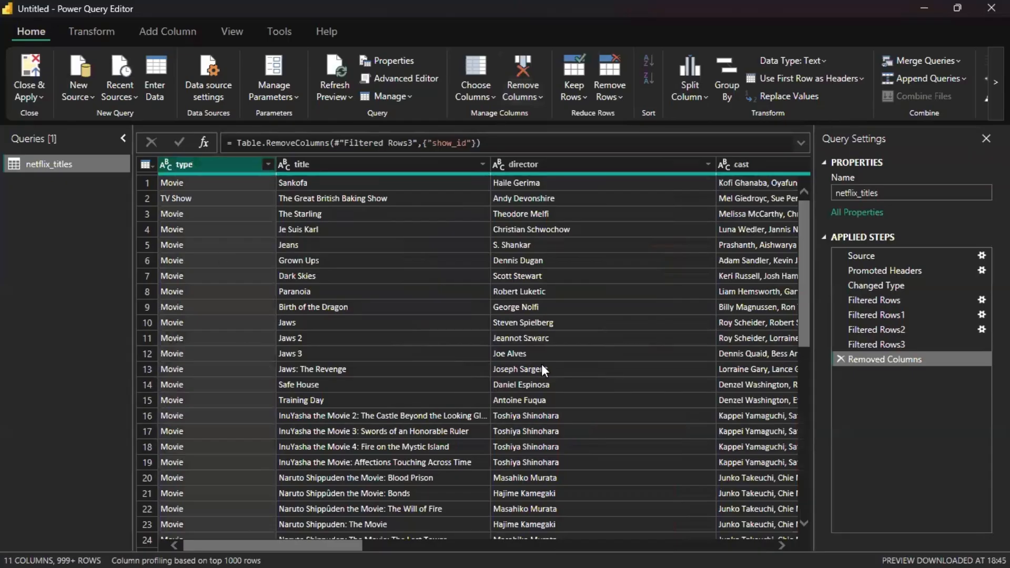
Remove the description column from the netflix_titles query
scroll(542, 367, "right", 10)
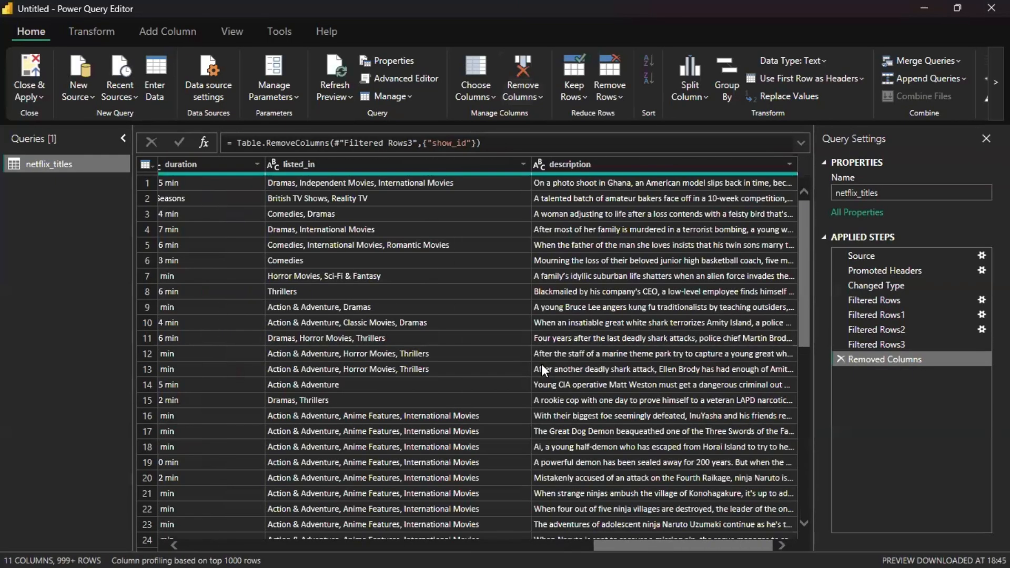
left_click(781, 164)
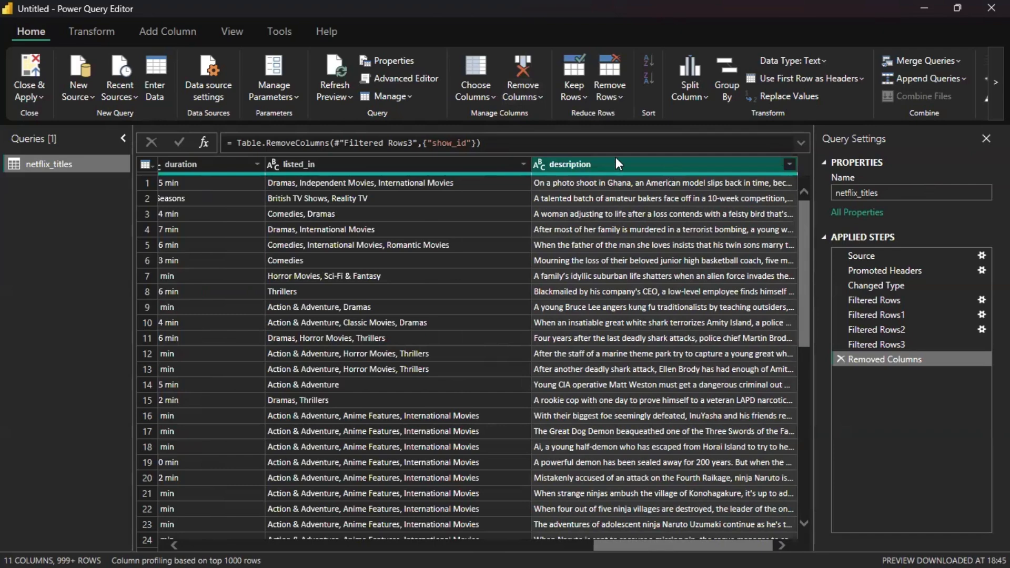
left_click(519, 90)
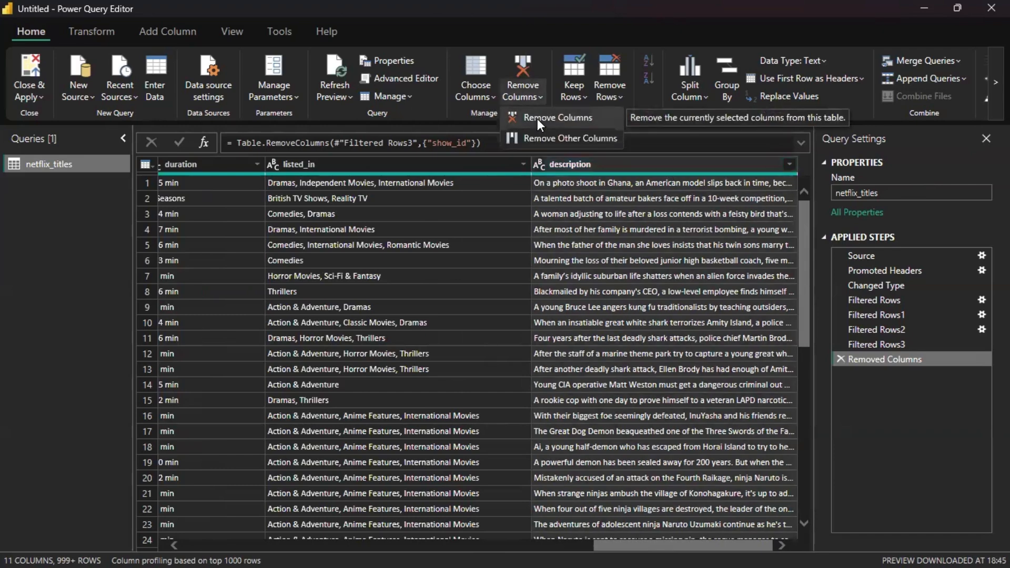
left_click(537, 119)
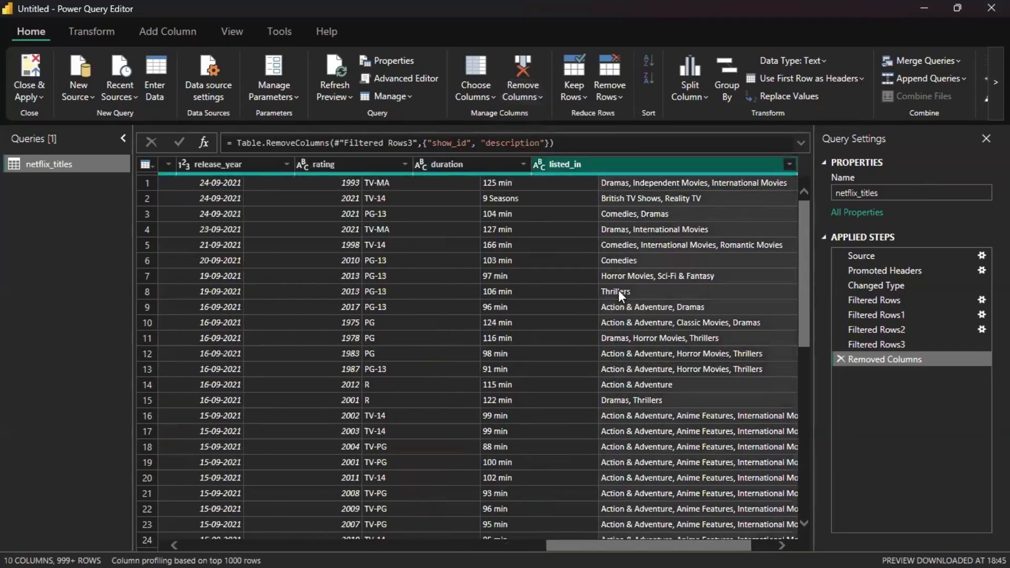
Look through the remaining netflix_titles columns, from type to listed_in
scroll(618, 291, "right", 6)
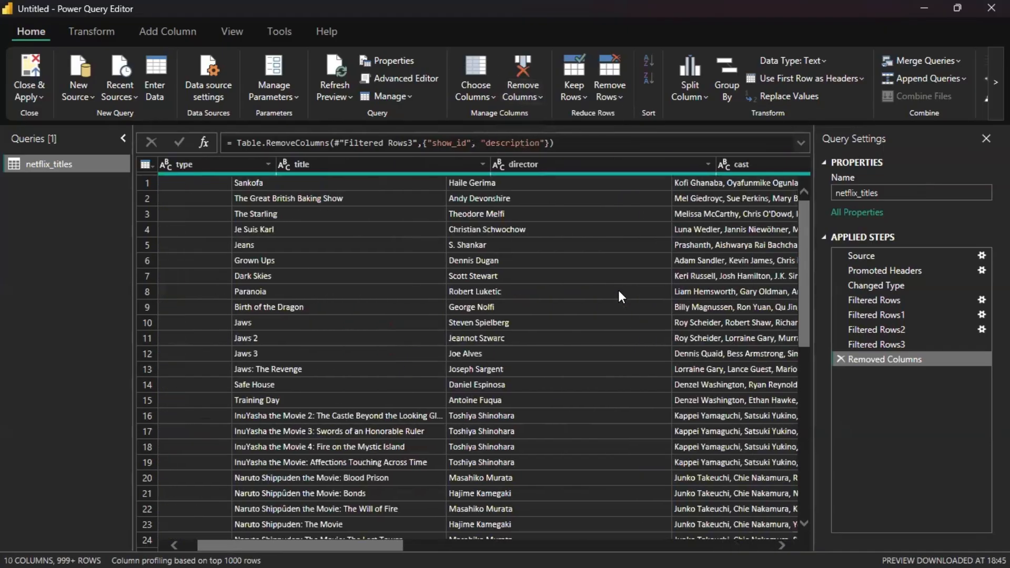
scroll(619, 291, "left", 6)
scroll(618, 291, "right", 6)
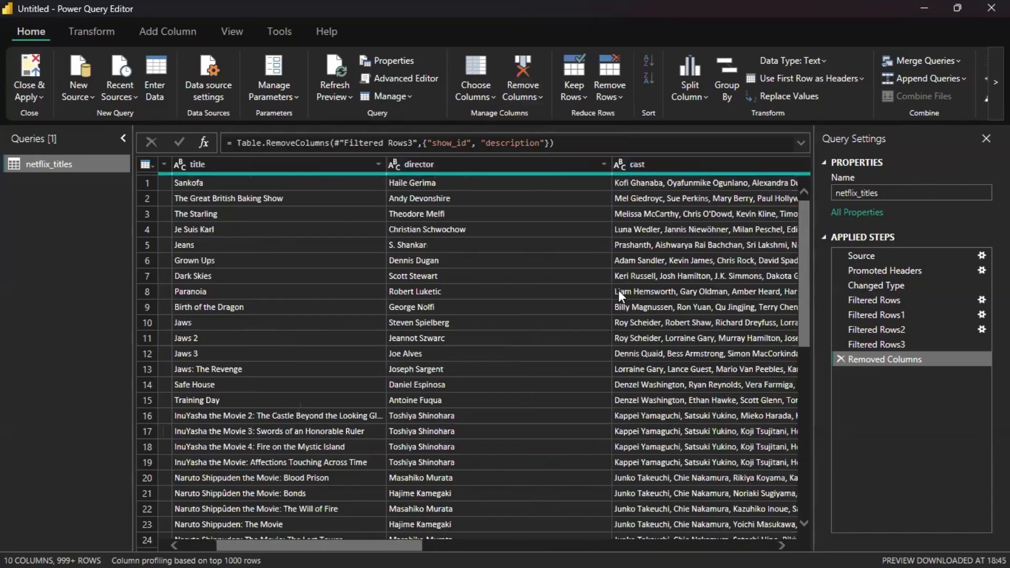
scroll(618, 292, "right", 6)
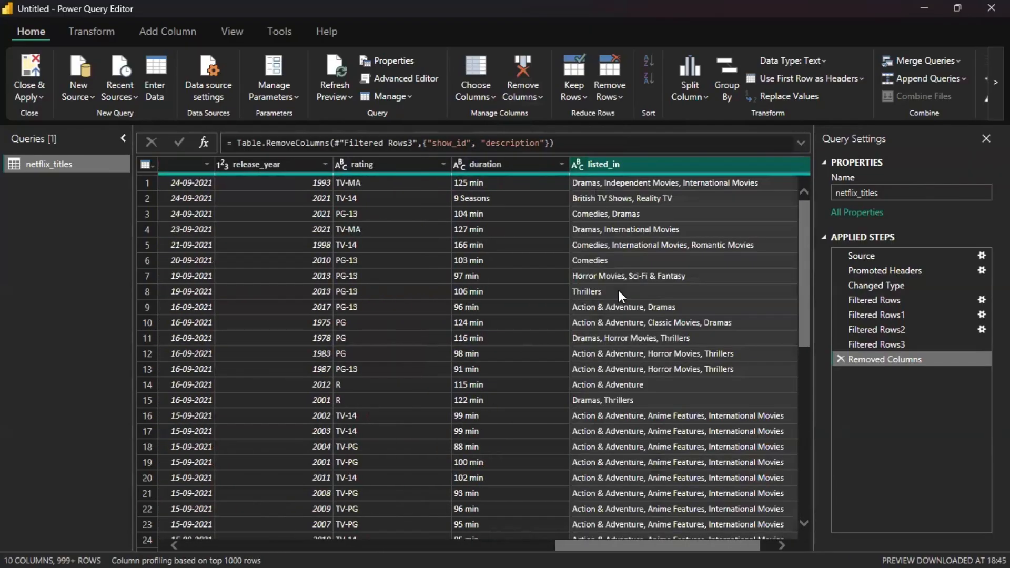
scroll(619, 293, "left", 4)
scroll(619, 292, "right", 5)
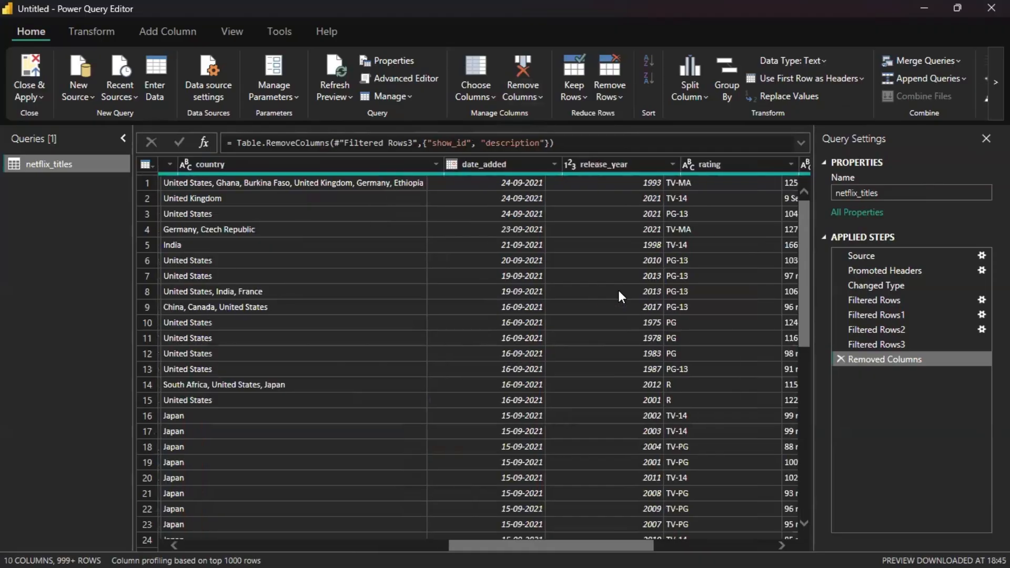
scroll(617, 294, "right", 1)
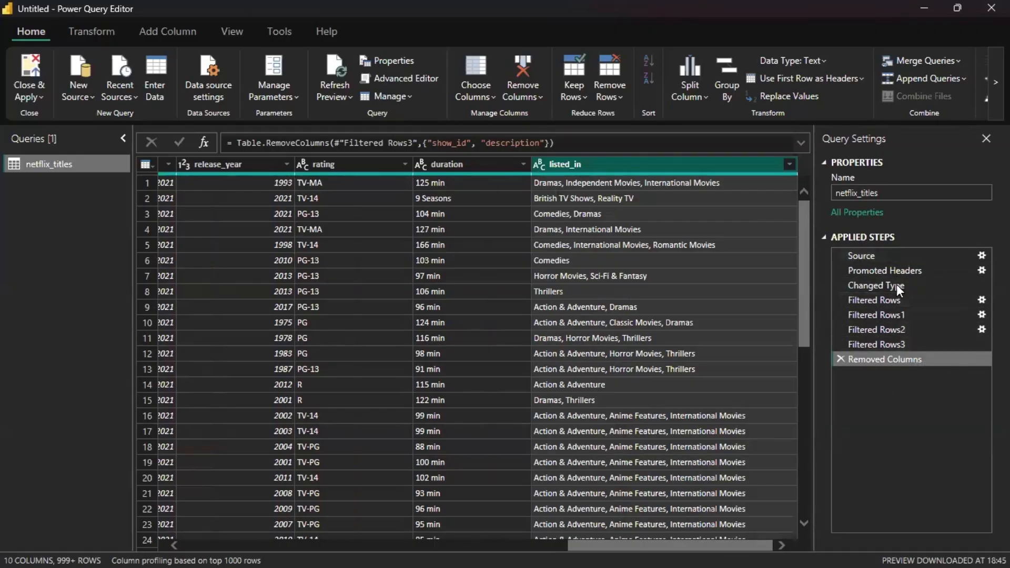
Compare the table at the applied steps Source, Promoted Headers and Changed Type, checking headers and columns through description
left_click(871, 257)
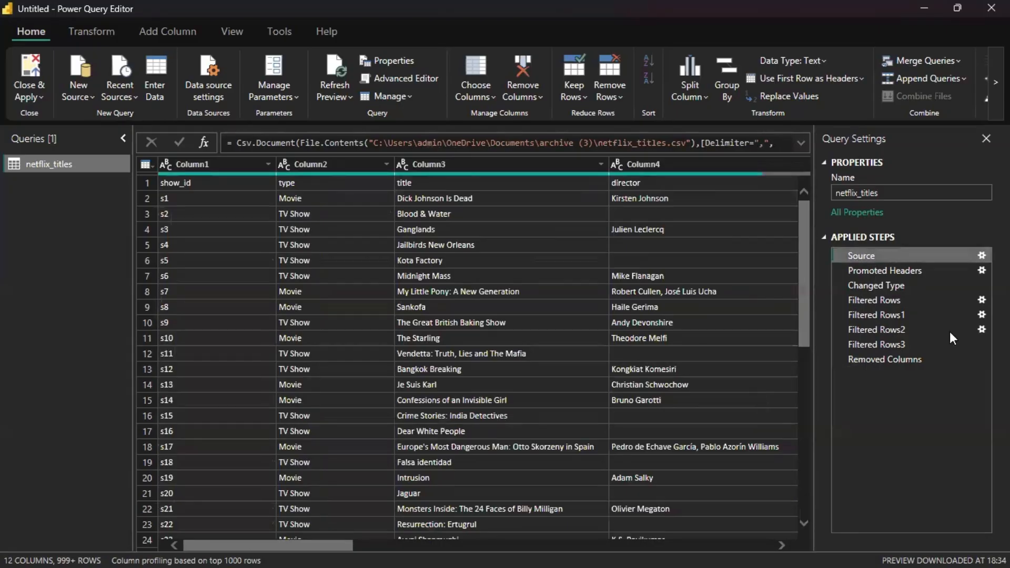
left_click(942, 275)
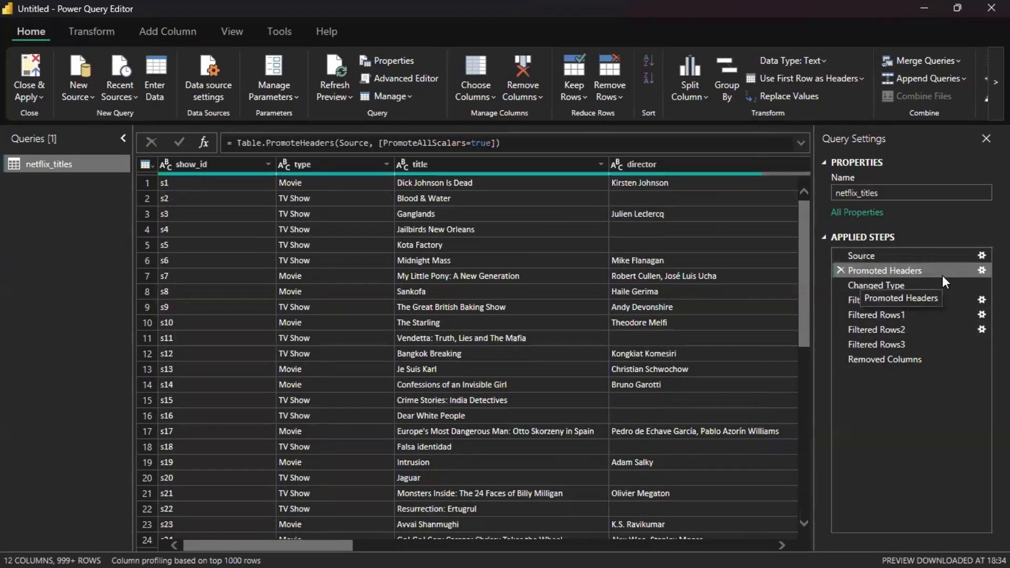
left_click(901, 258)
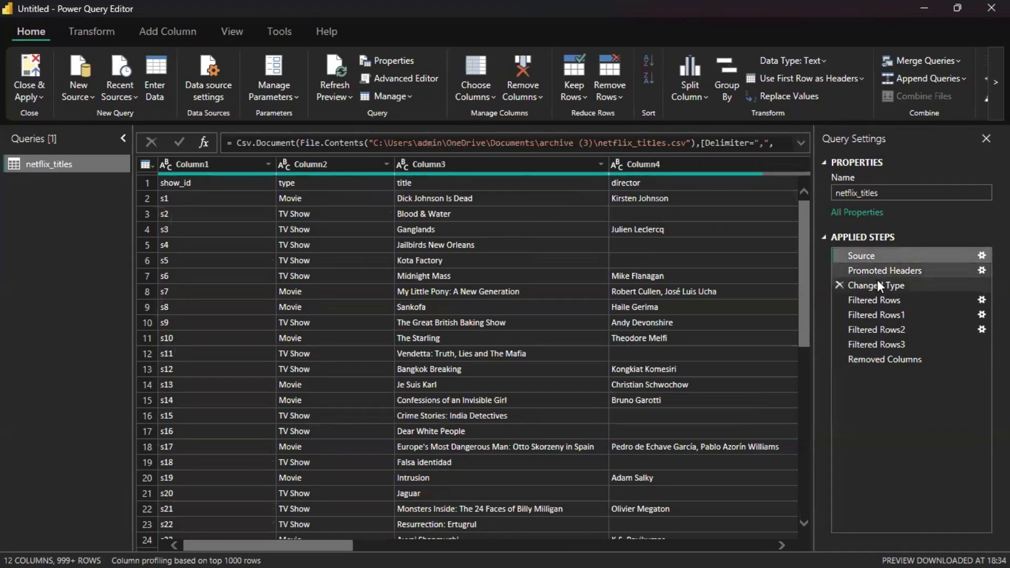
left_click(892, 268)
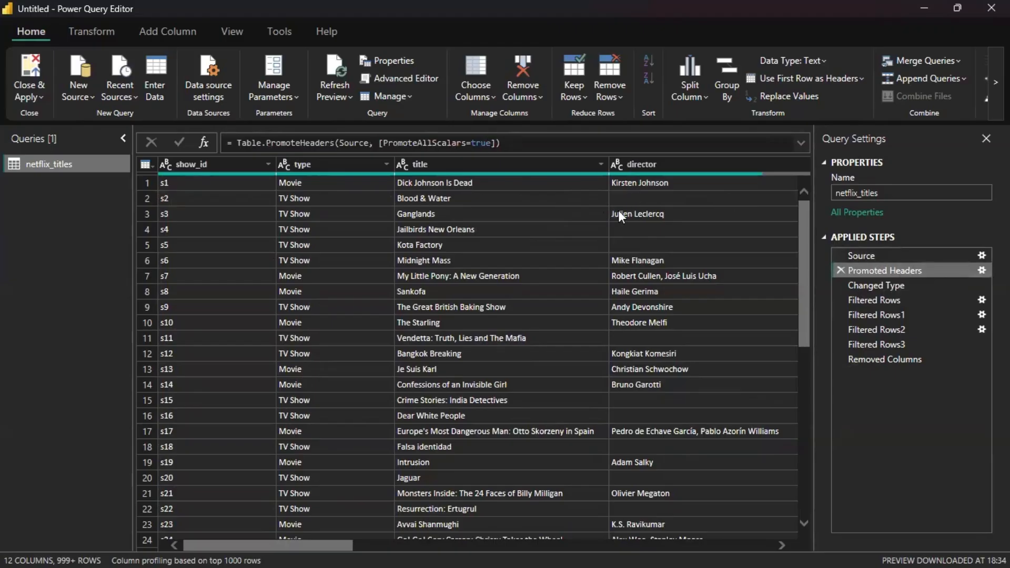
left_click(854, 252)
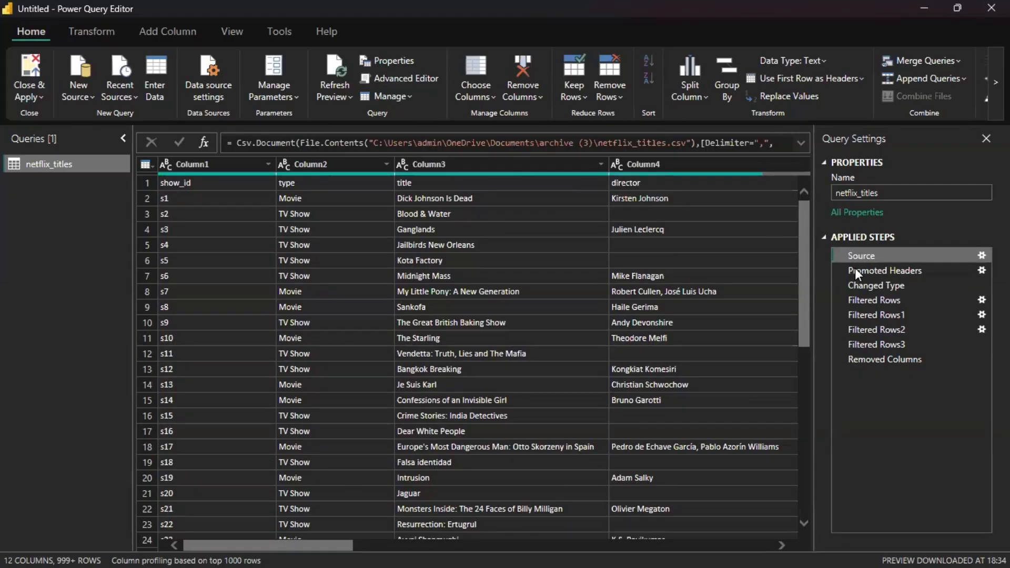
left_click(868, 270)
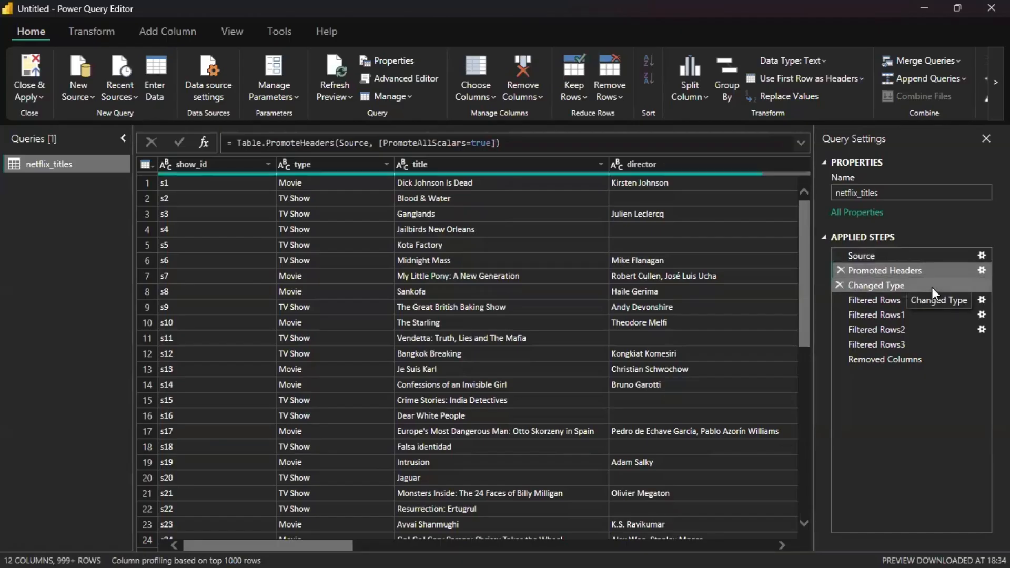
left_click(933, 286)
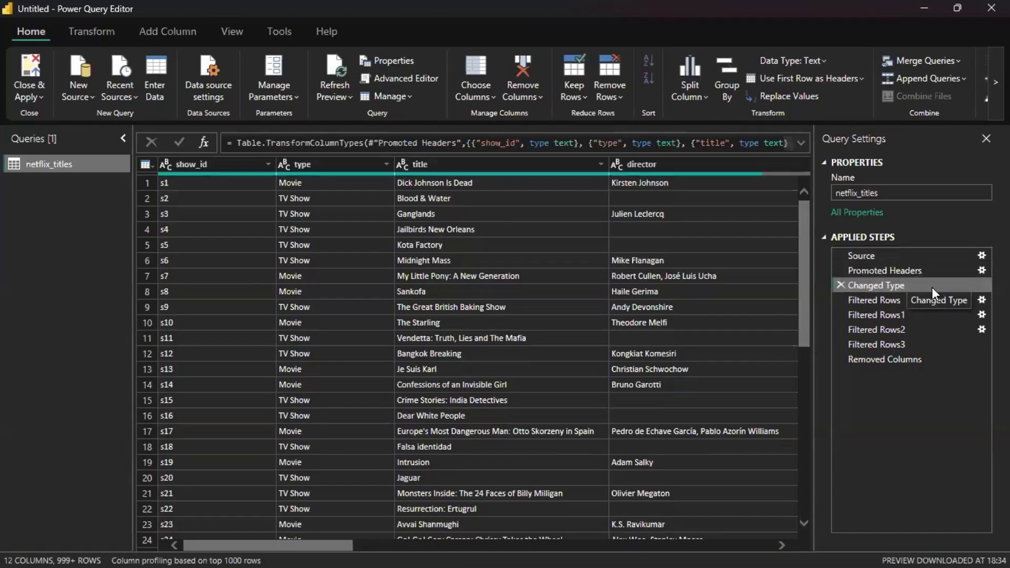
scroll(689, 286, "right", 5)
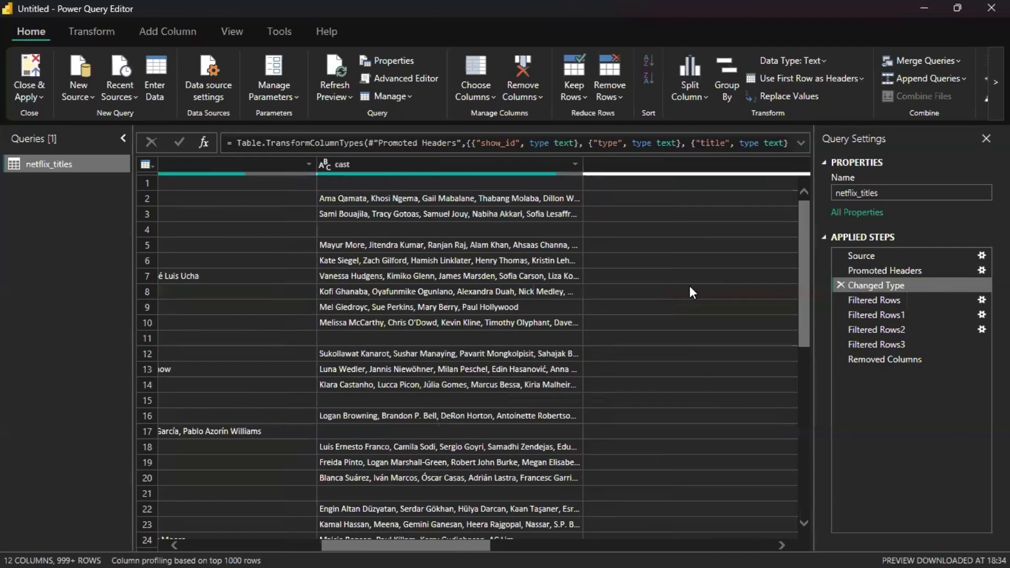
scroll(690, 286, "right", 6)
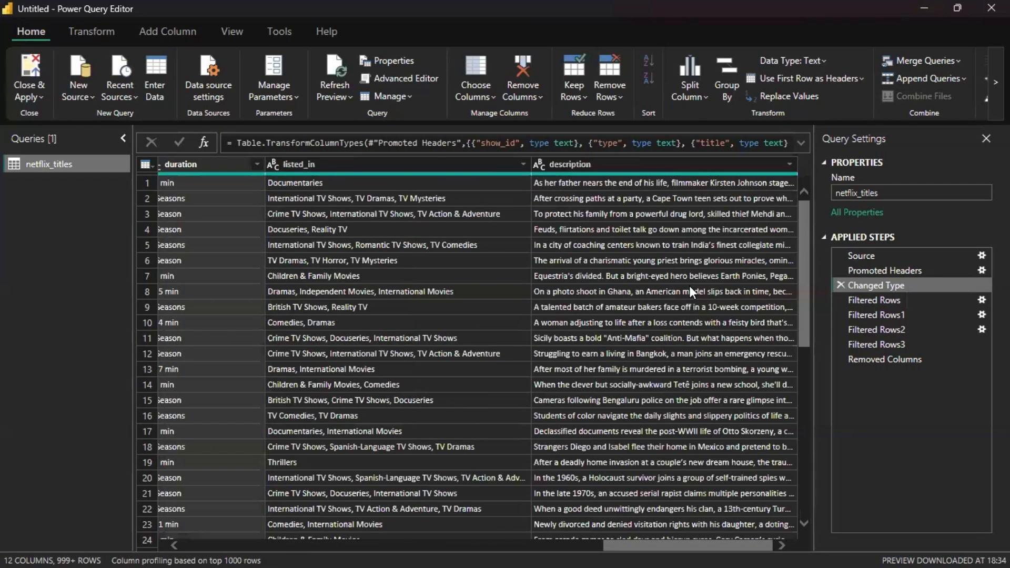
scroll(689, 286, "left", 10)
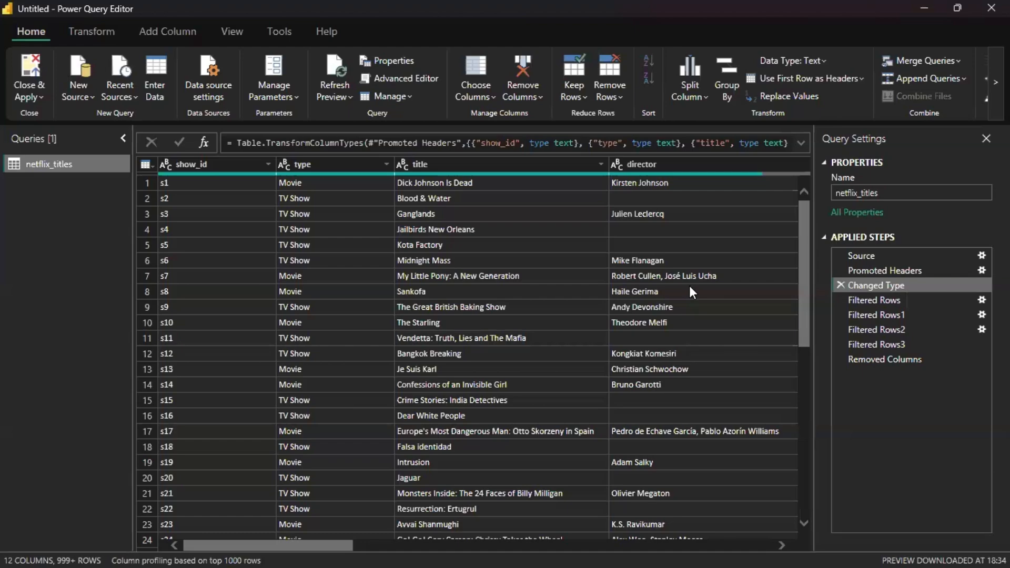
Review the applied steps Filtered Rows and Filtered Rows1, checking the director, type, cast and country columns
left_click(874, 302)
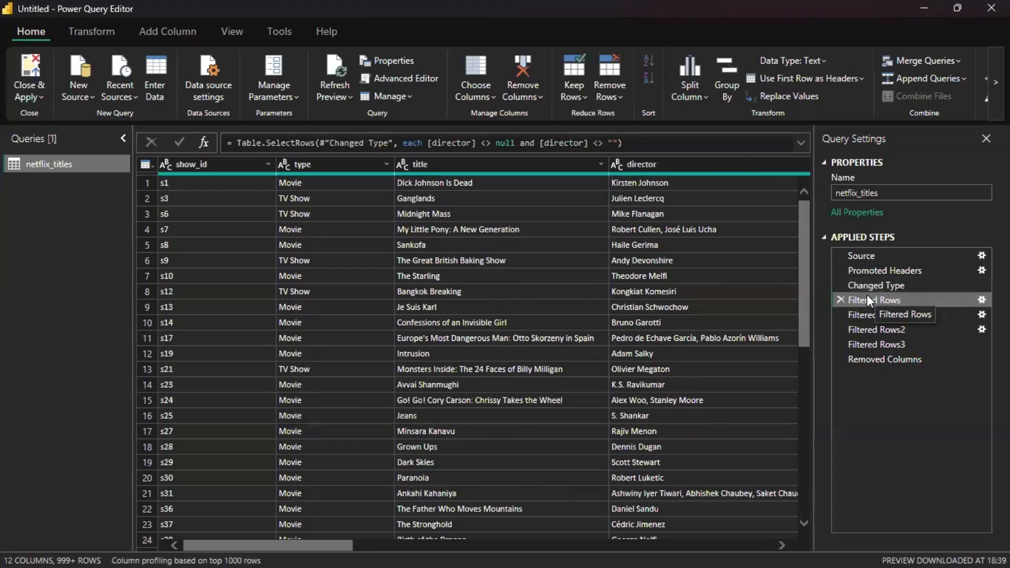
scroll(671, 288, "right", 5)
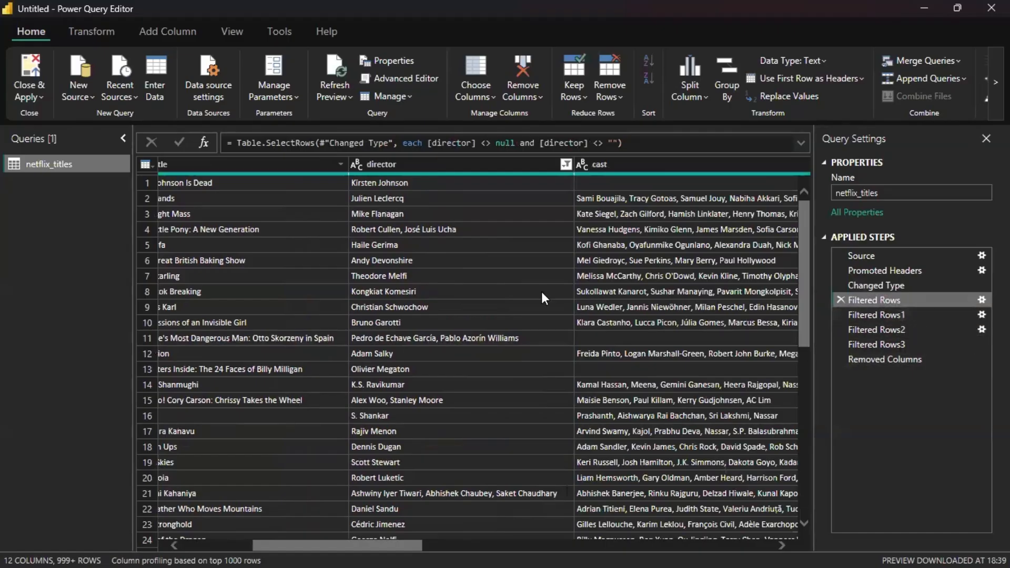
scroll(500, 258, "right", 5)
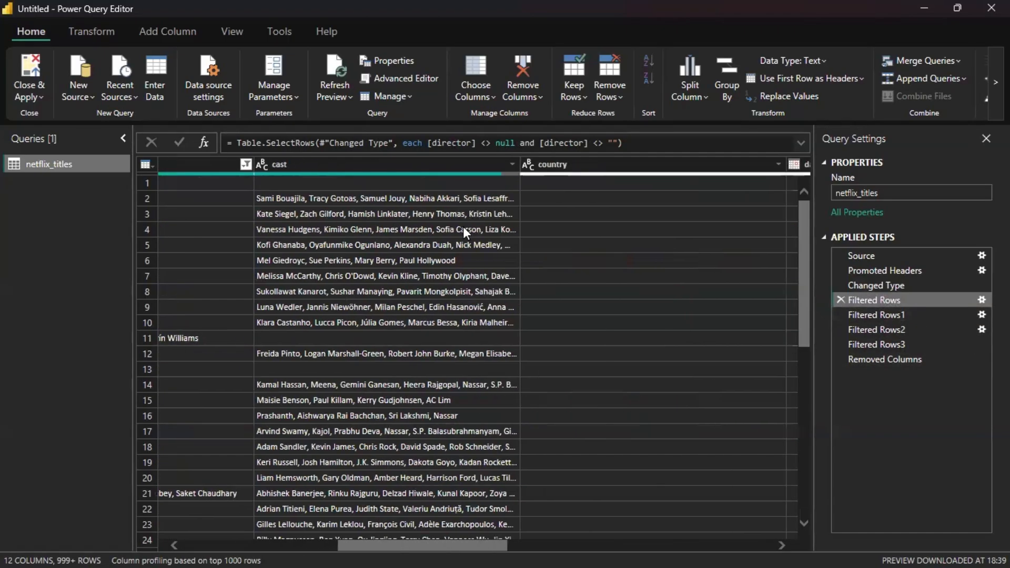
left_click(894, 314)
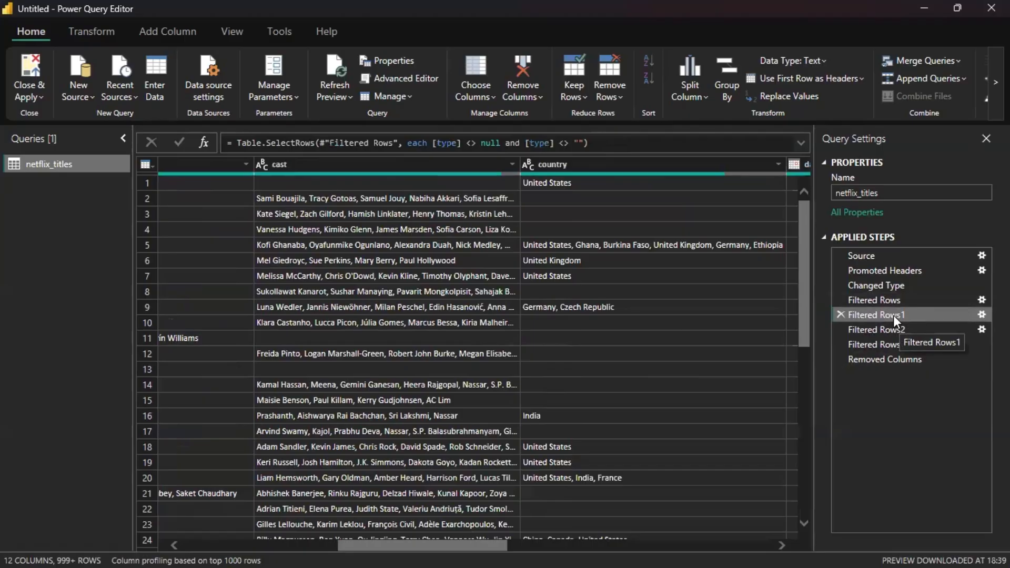
scroll(432, 304, "left", 5)
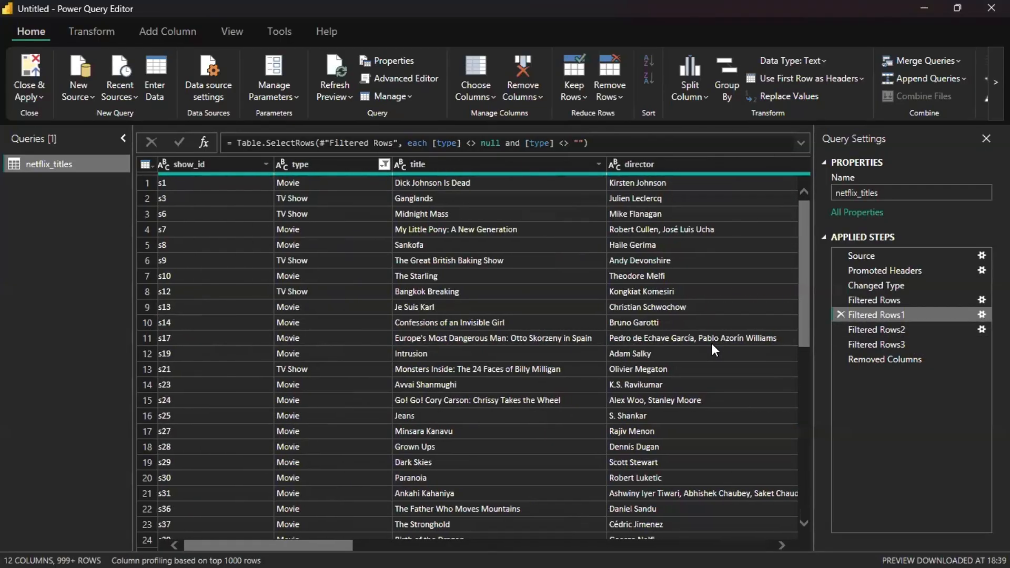
scroll(712, 345, "right", 5)
scroll(711, 347, "left", 3)
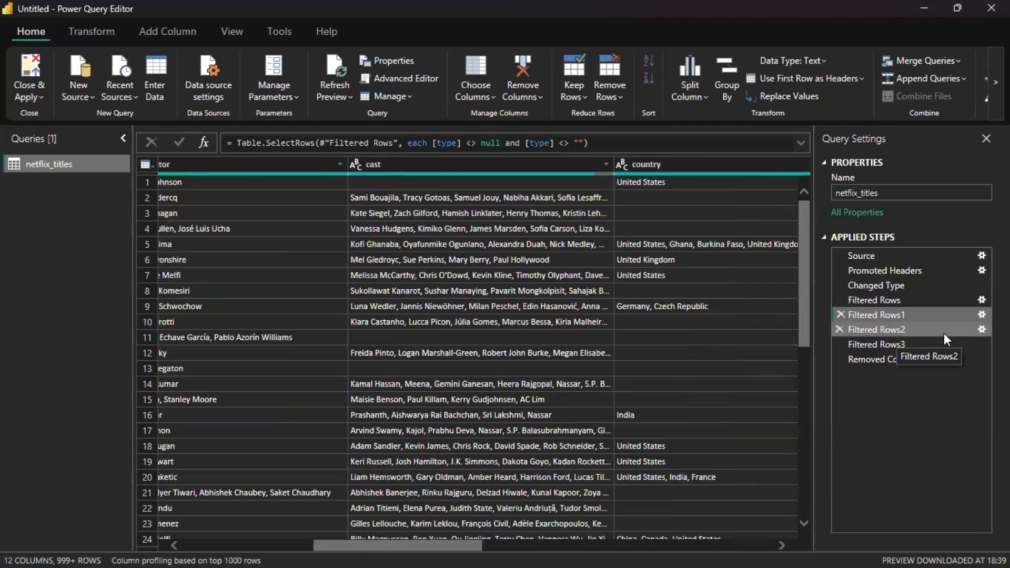
Review the applied steps Filtered Rows2 and Filtered Rows3, recheck Filtered Rows1, and return to the Removed Columns step
left_click(933, 331)
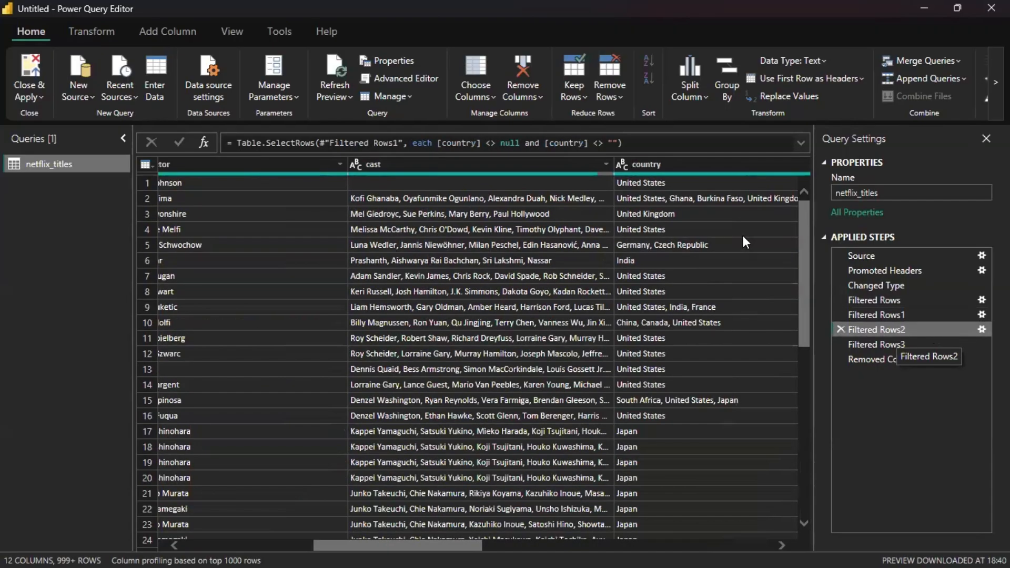
left_click(872, 344)
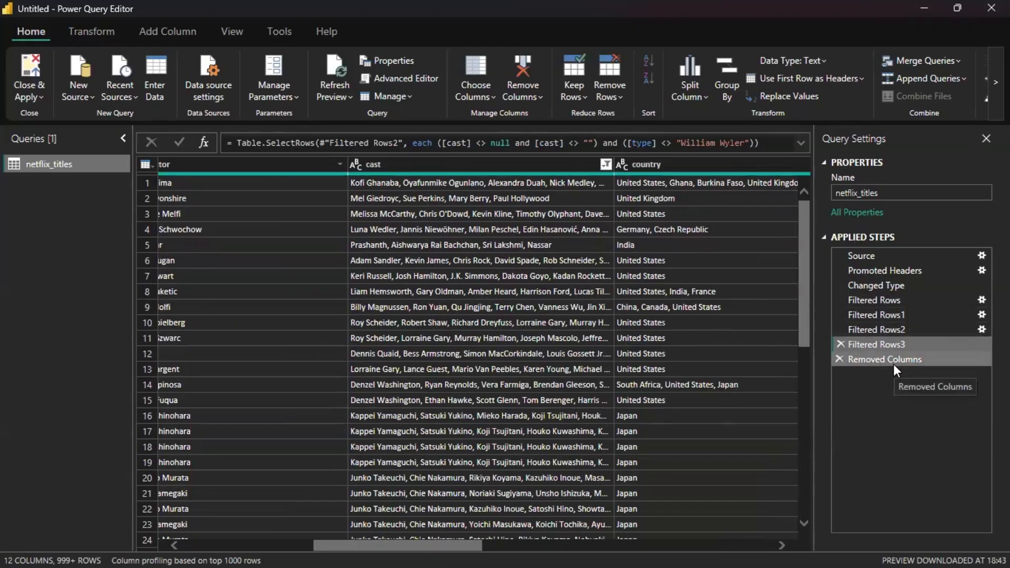
scroll(732, 337, "right", 10)
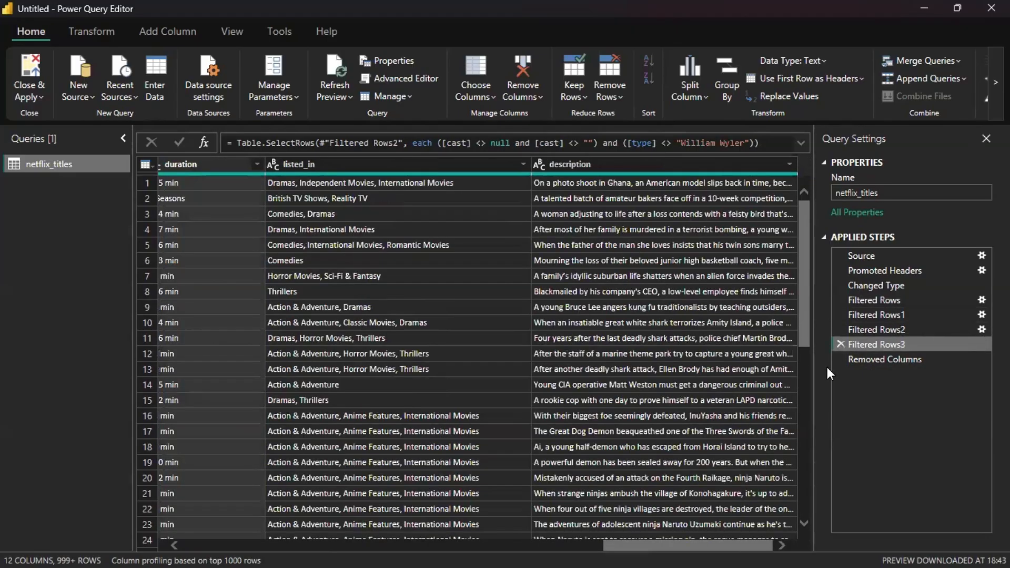
left_click(882, 355)
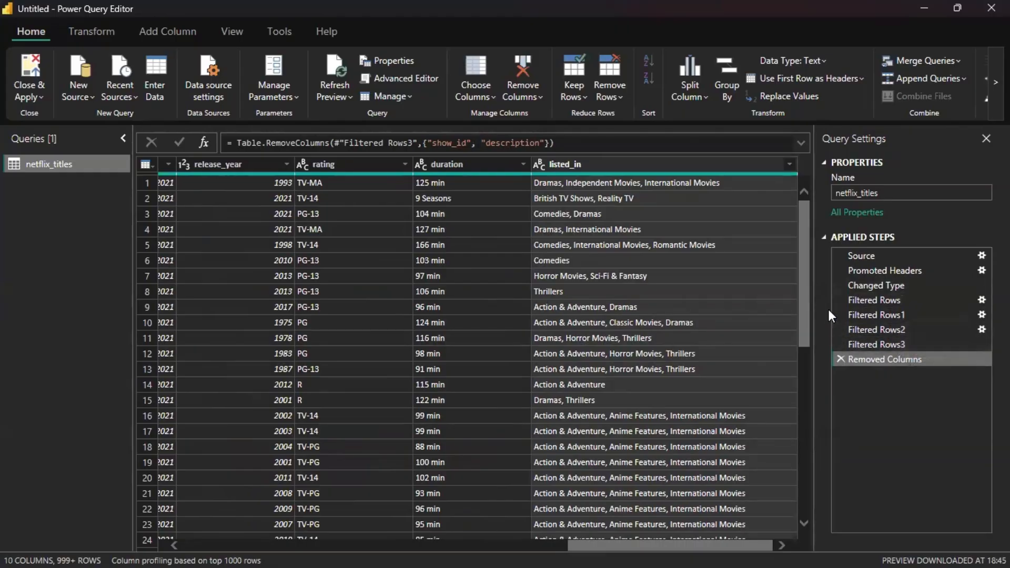
left_click(894, 330)
left_click(905, 313)
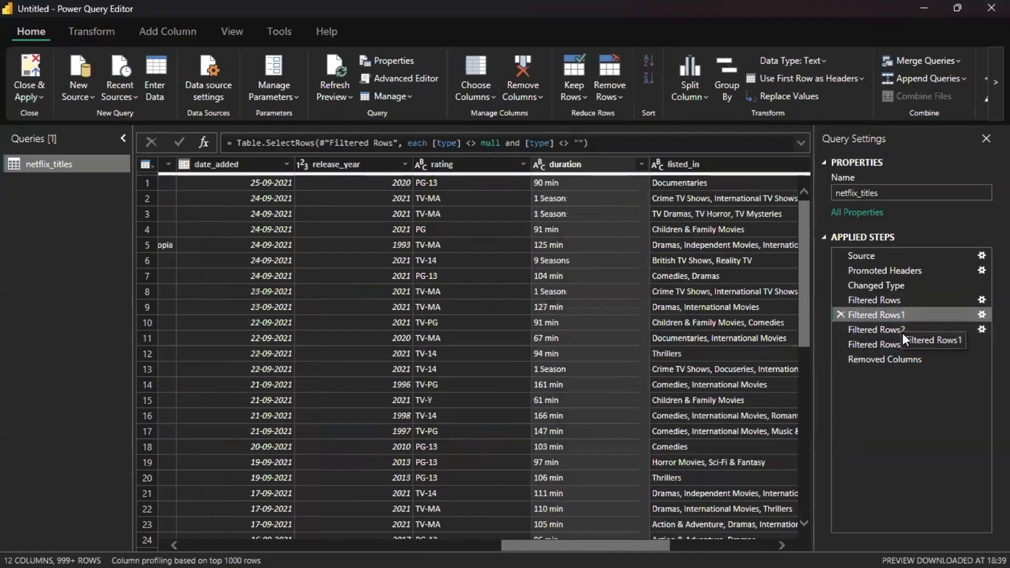
left_click(891, 353)
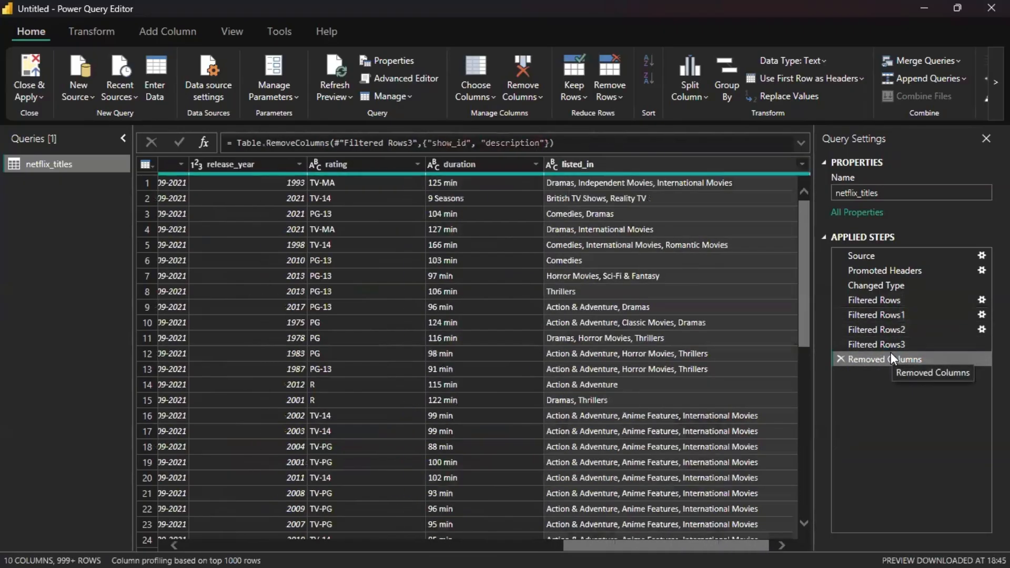
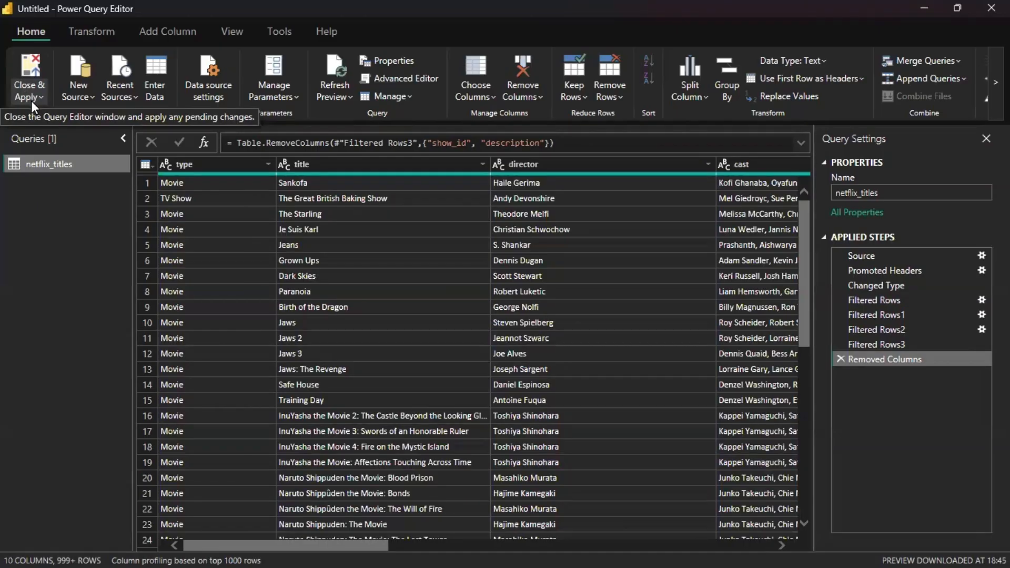
Close the Power Query editor with the changes applied and expand the netflix_titles table to show its fields
left_click(31, 100)
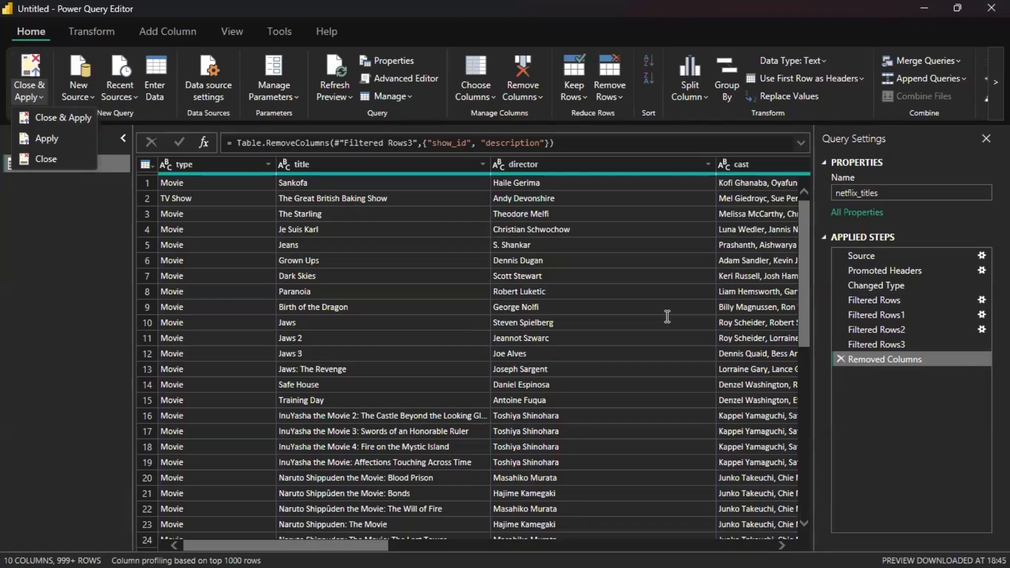
left_click(76, 116)
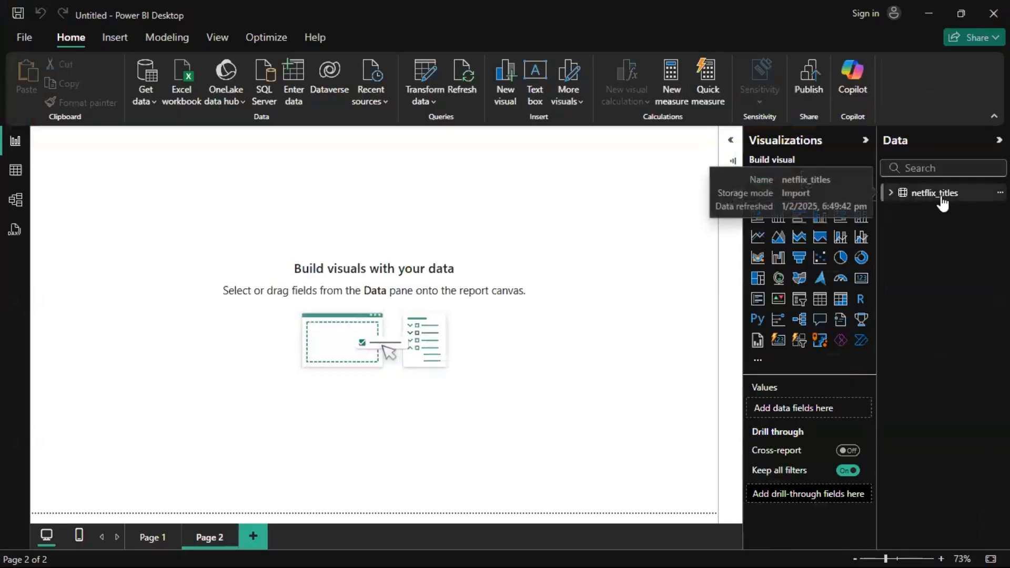
left_click(891, 193)
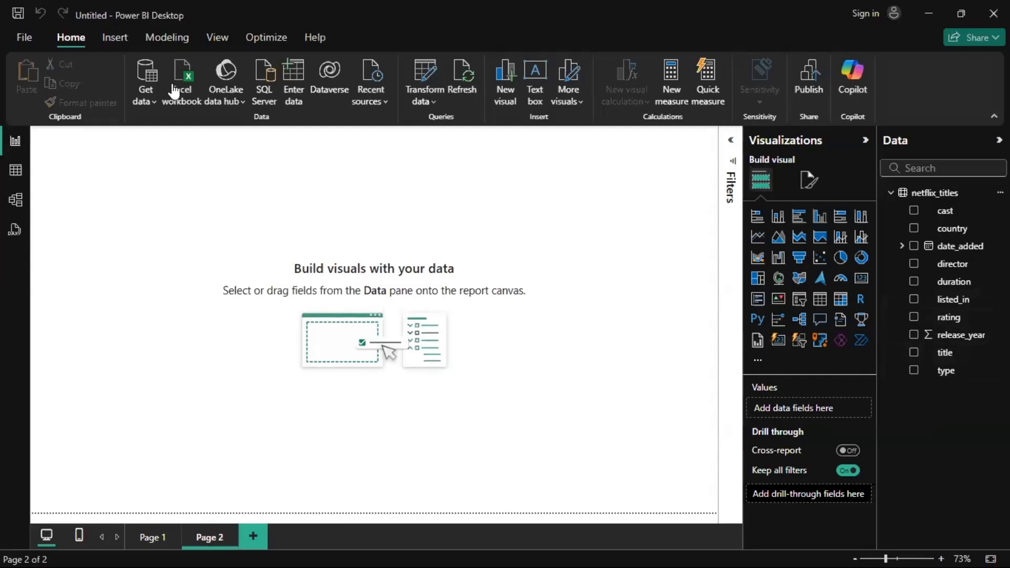
Set the report's page view to Fit to page
left_click(119, 44)
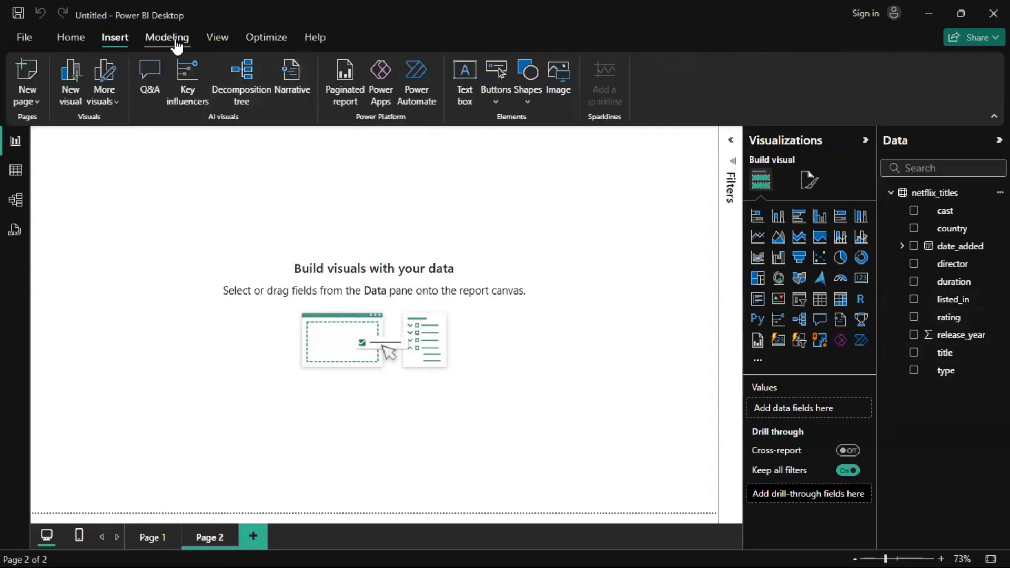
left_click(217, 38)
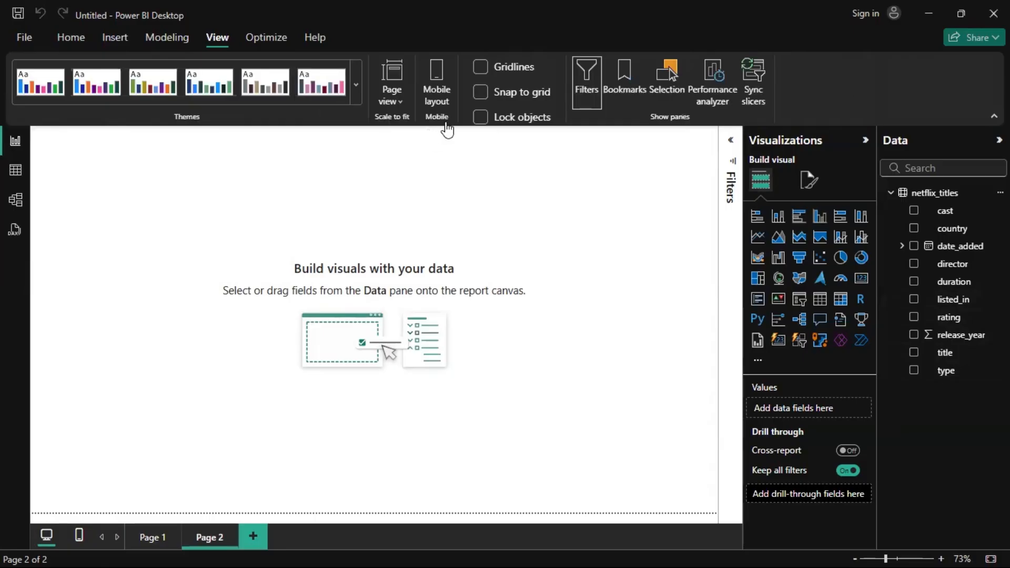
left_click(395, 102)
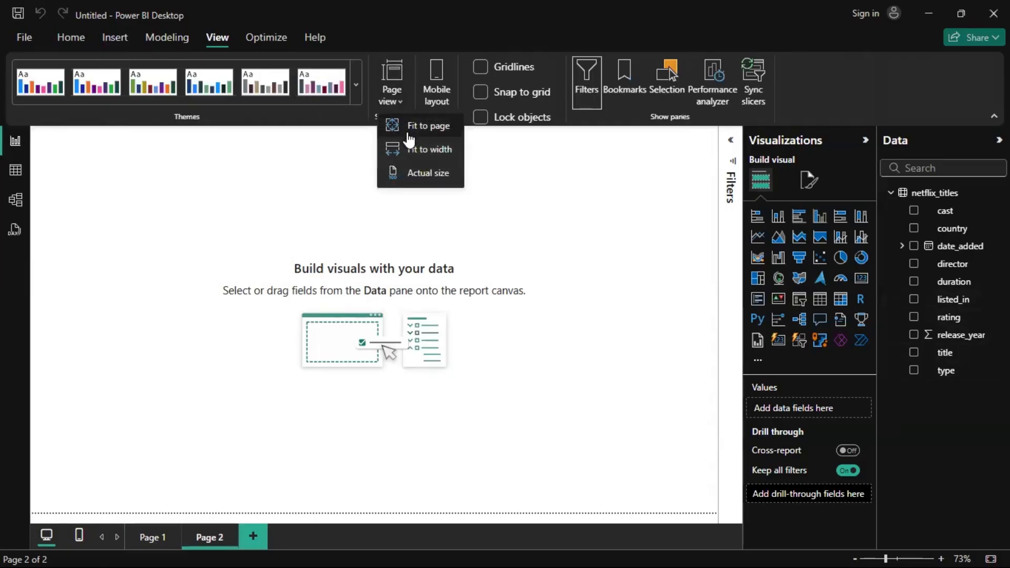
left_click(407, 127)
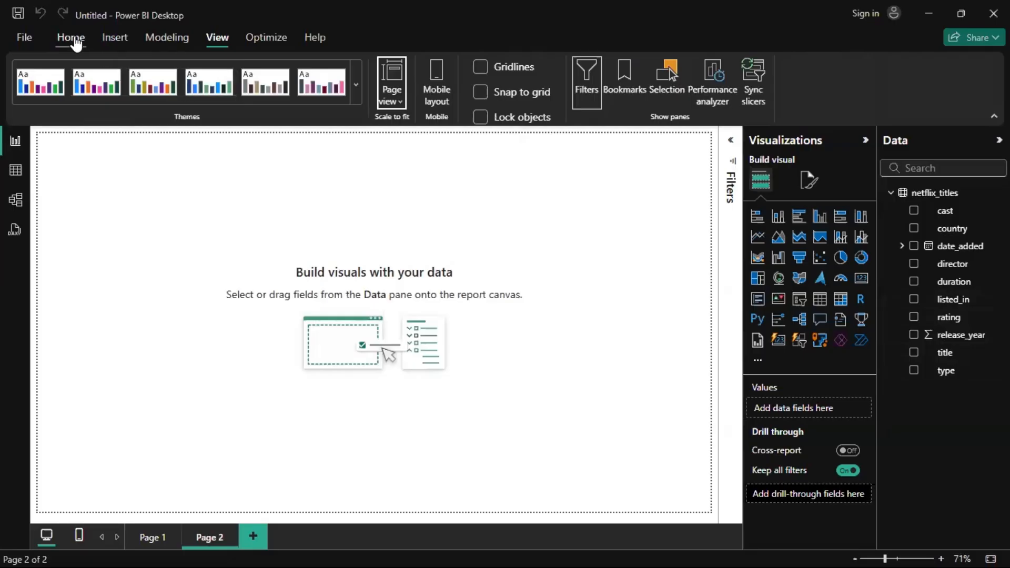
left_click(73, 40)
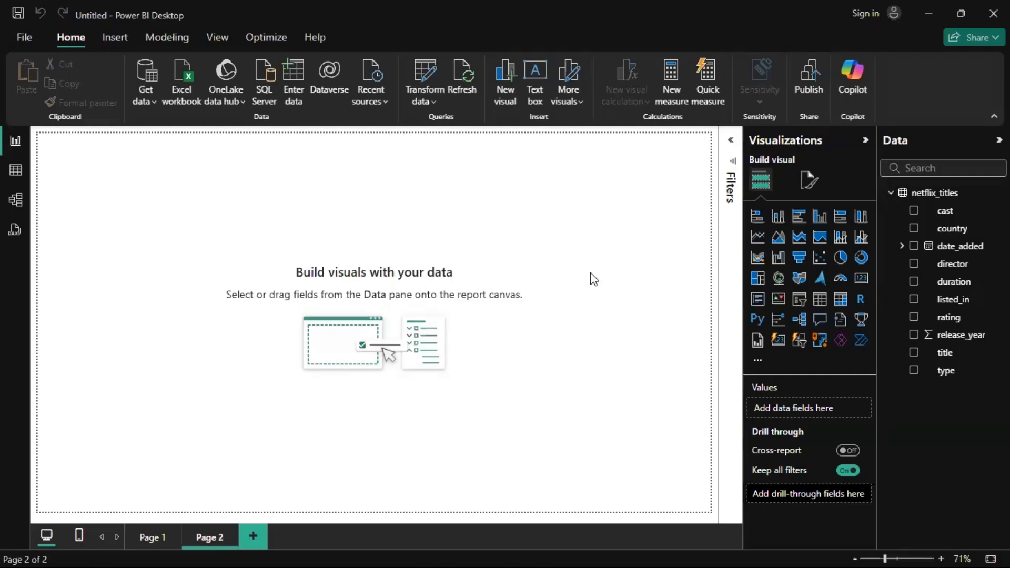
Switch to the Canva presentation in Chrome, view the sample Netflix dashboard slide in full screen, and return to Power BI Desktop
key("alt+Tab")
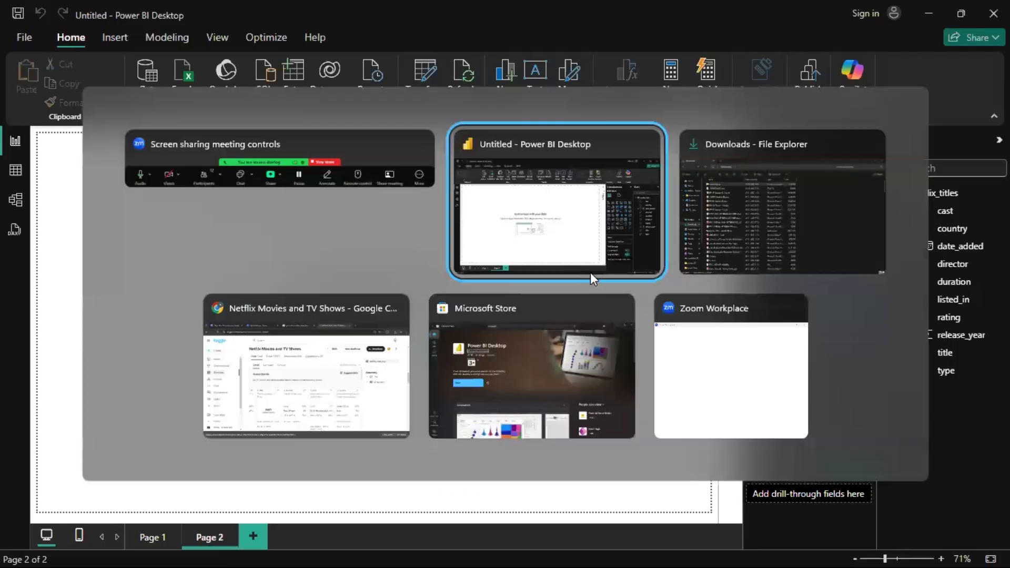
key("alt+Tab")
key("alt+Tab")
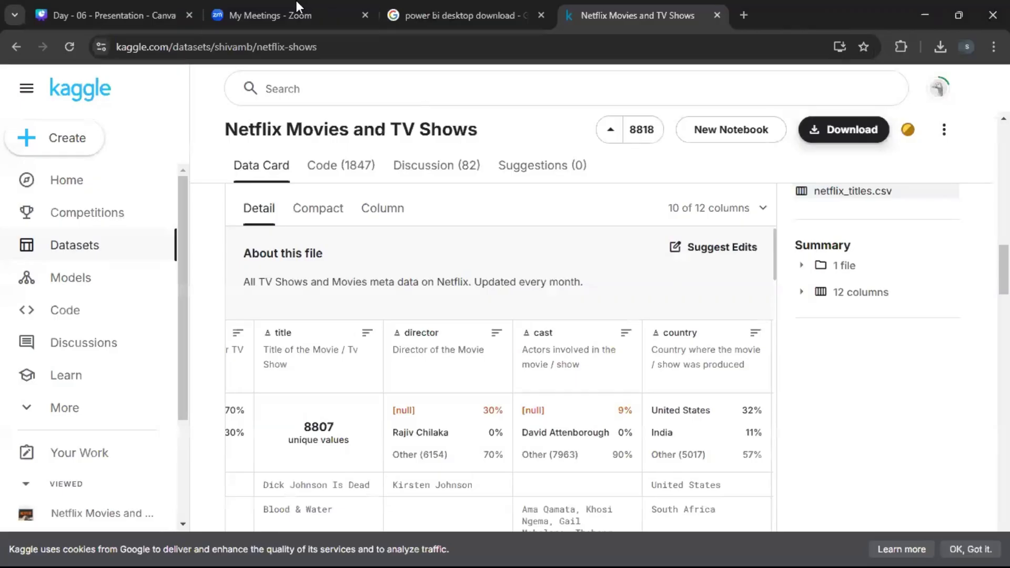
left_click(295, 1)
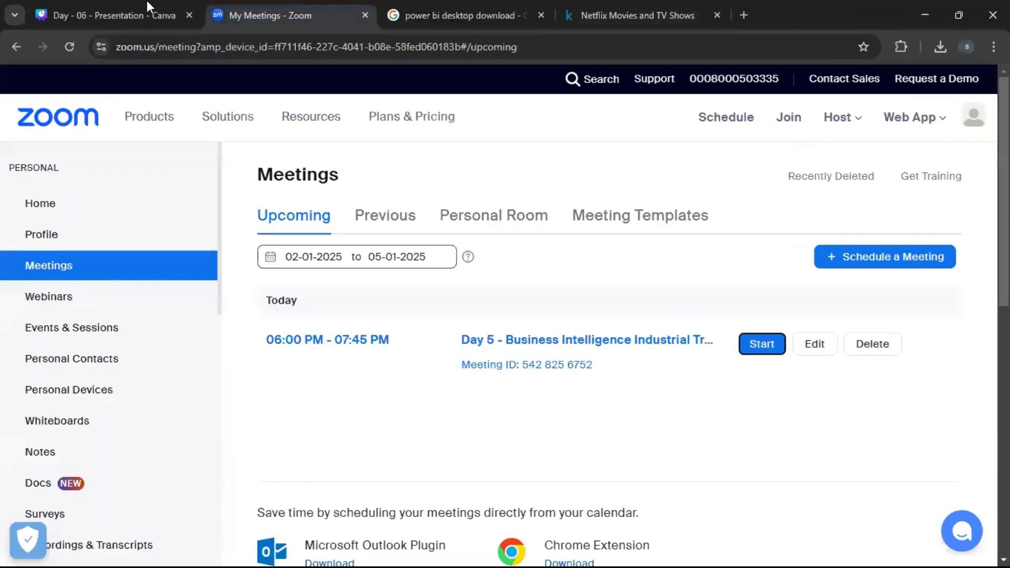
left_click(113, 1)
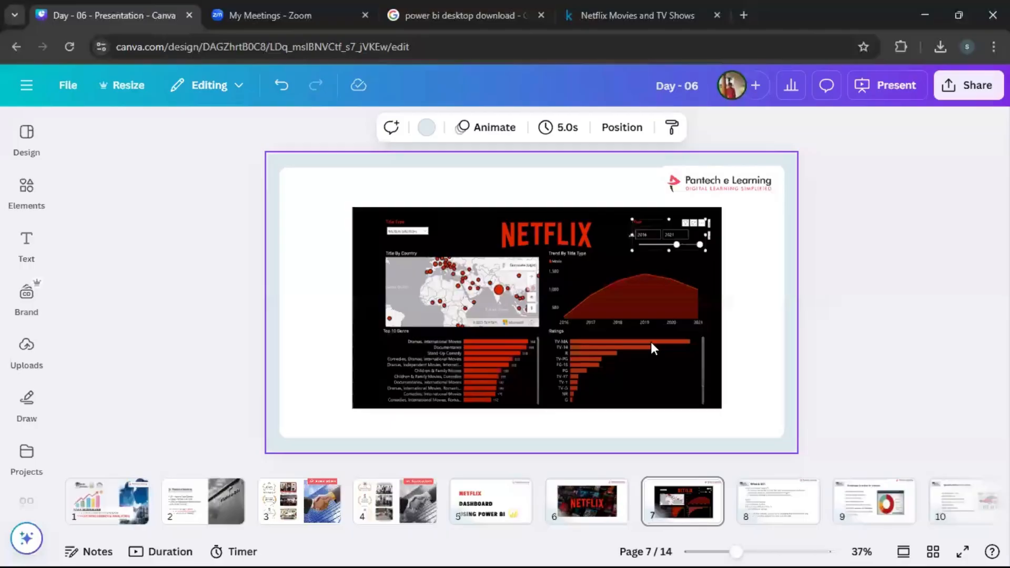
left_click(963, 552)
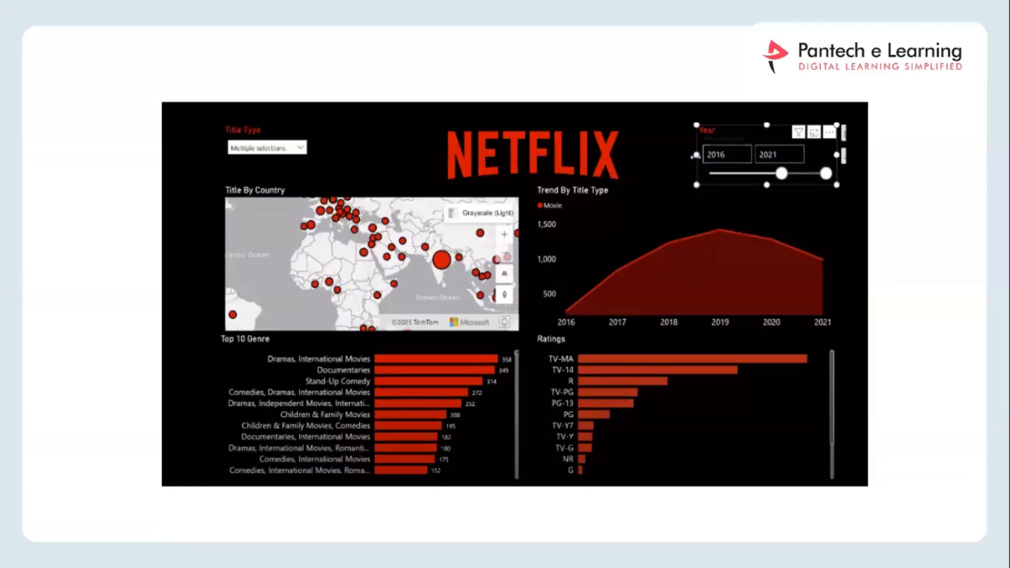
key("alt+Tab")
key("Tab")
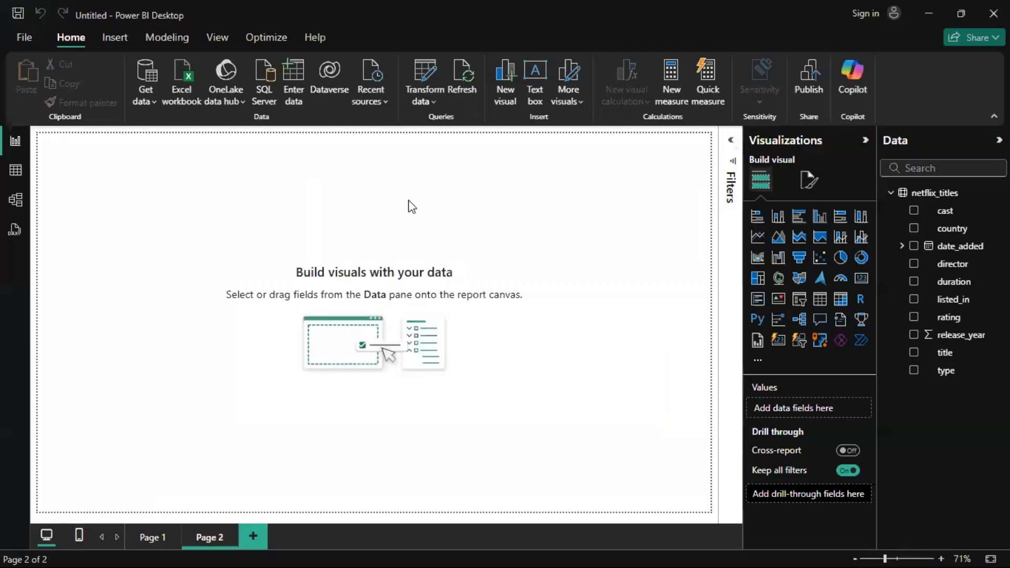
double_click(630, 248)
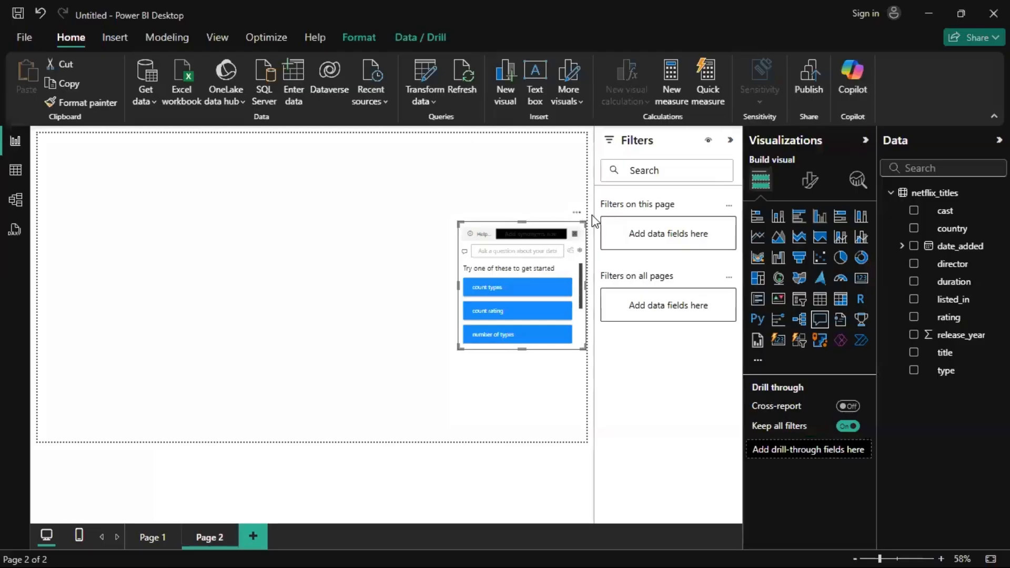
left_click(577, 212)
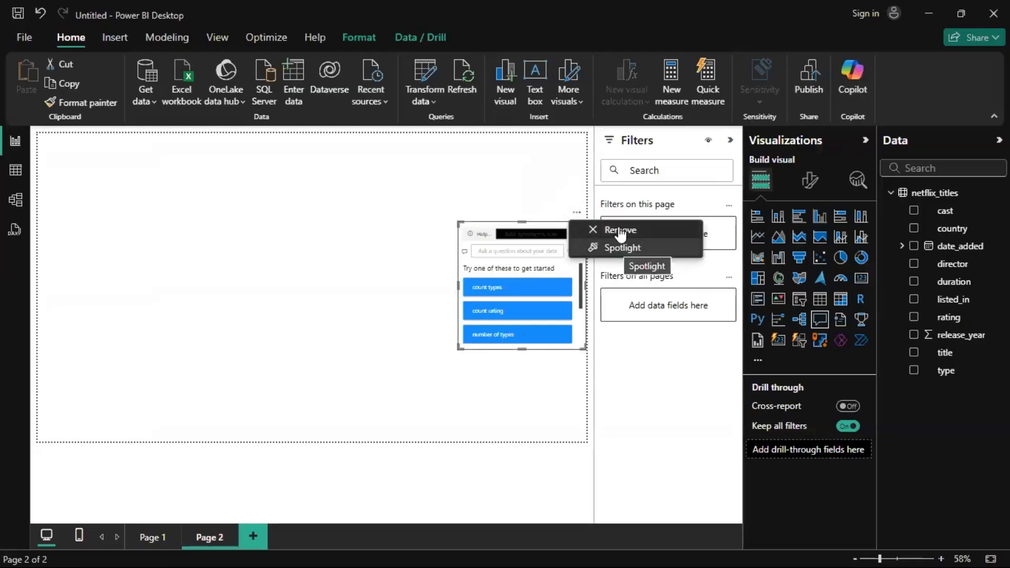
key("Delete")
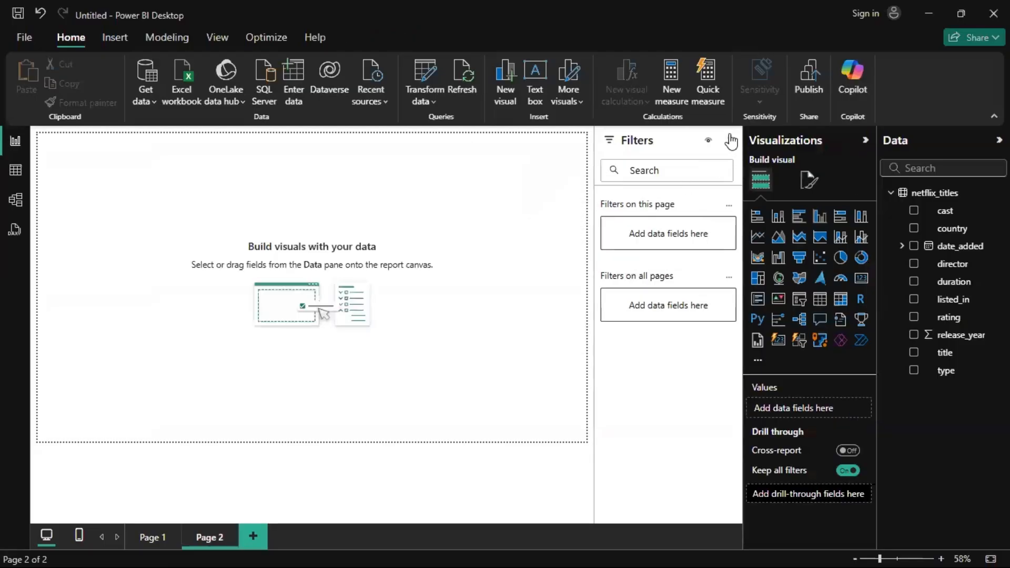
left_click(730, 141)
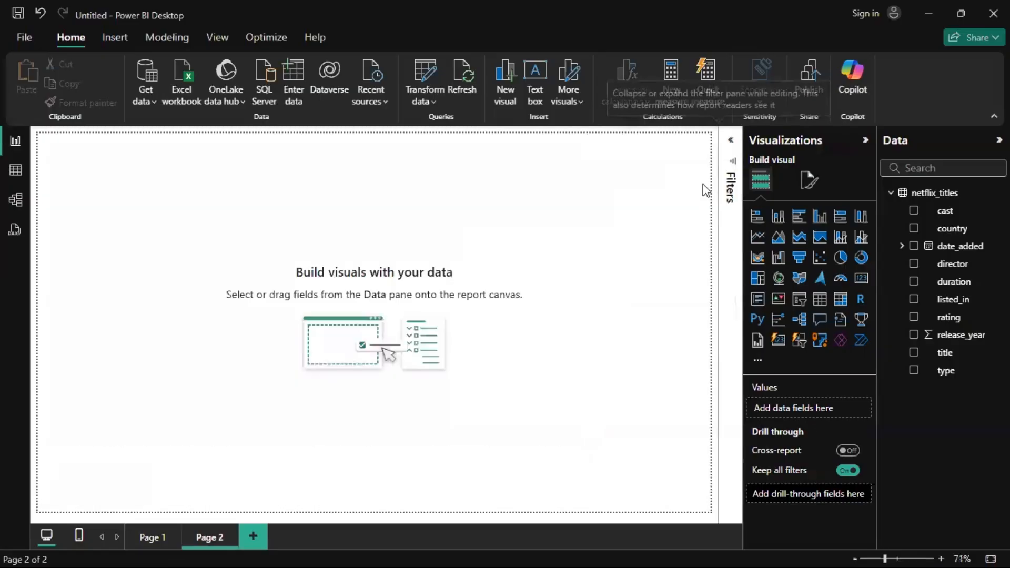
scroll(637, 237, "up", 2)
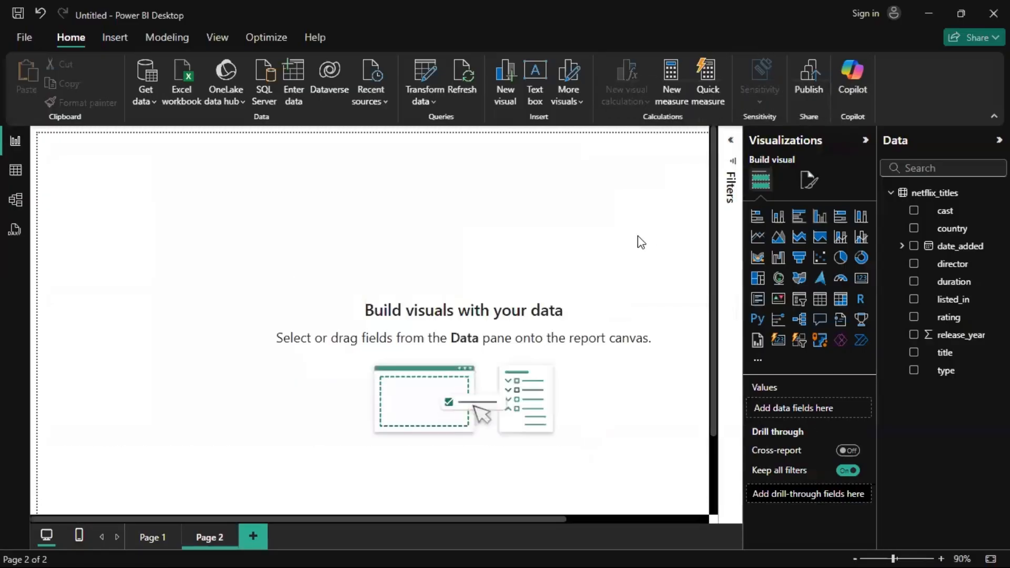
scroll(651, 242, "down", 4)
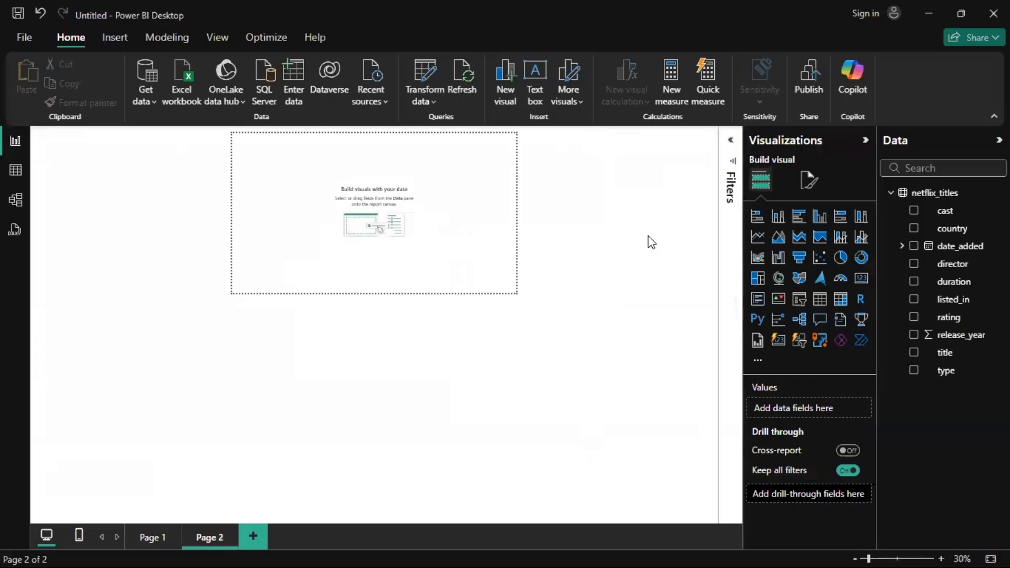
scroll(651, 242, "up", 3)
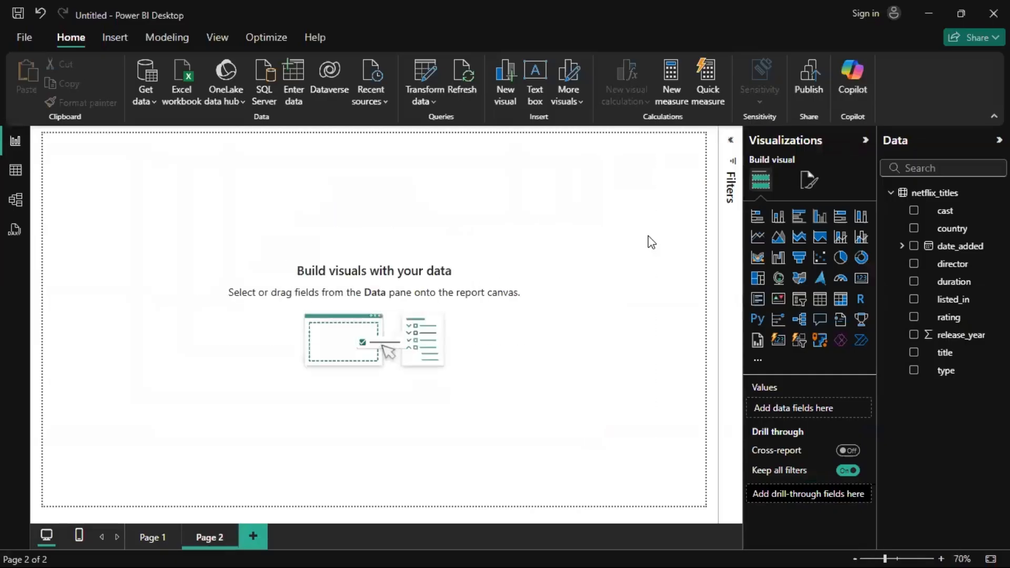
scroll(651, 242, "up", 3)
scroll(651, 242, "down", 4)
scroll(651, 242, "up", 4)
scroll(651, 242, "down", 2)
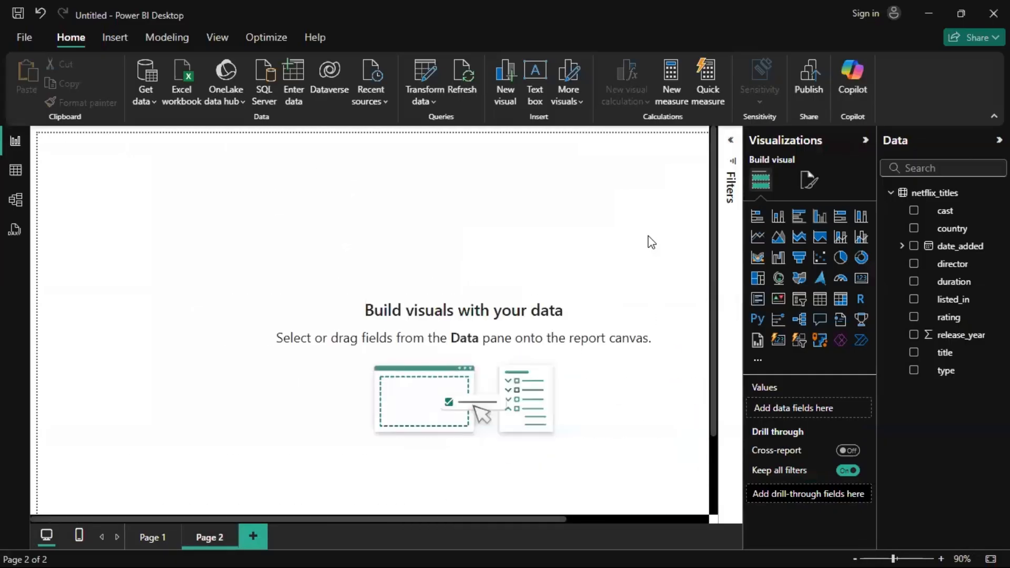
scroll(652, 242, "down", 3)
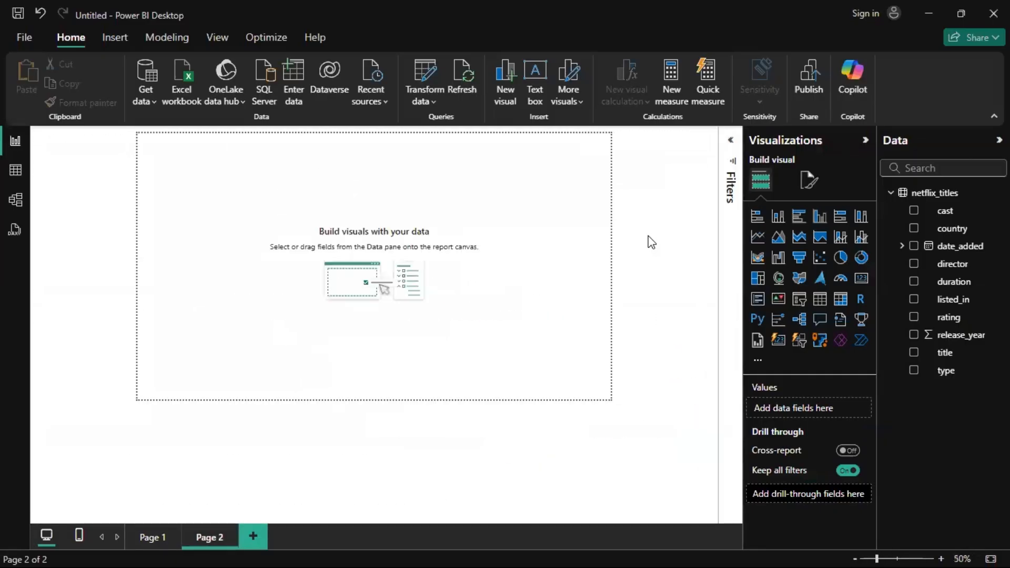
Add a slicer visual to the empty Page 2 and widen it by nearly half
left_click(894, 554)
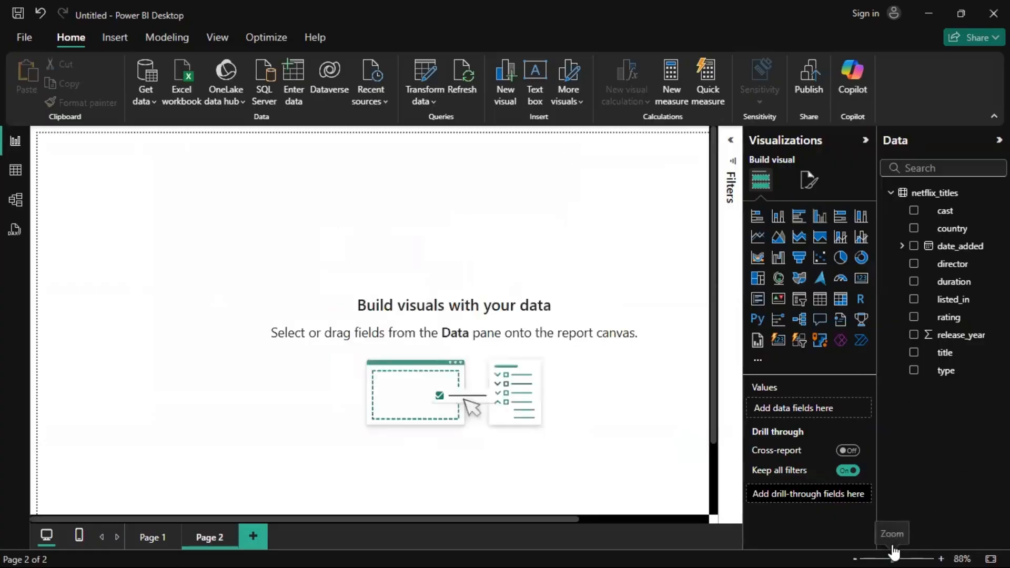
left_click_drag(895, 553, 894, 553)
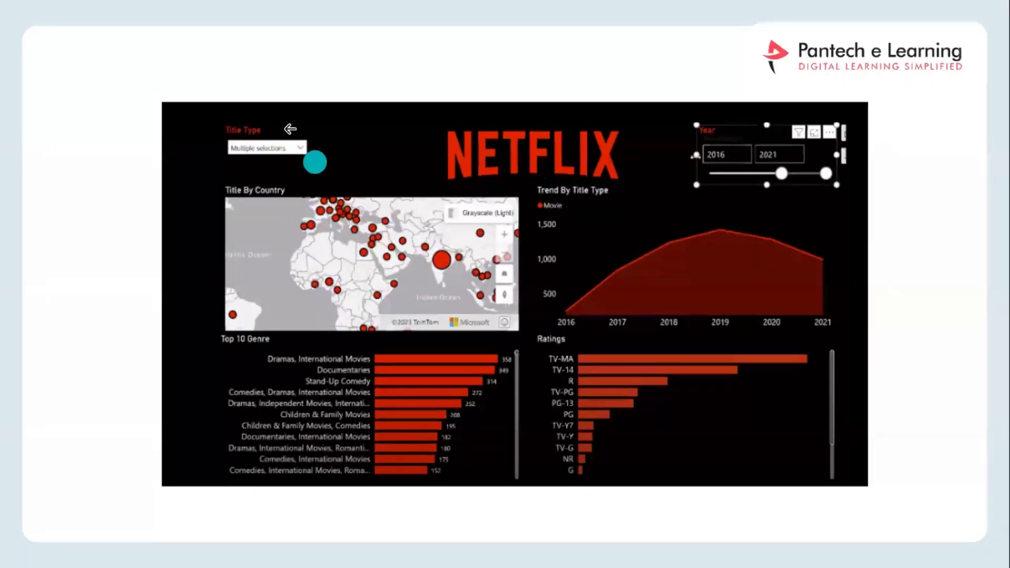
key("alt+Tab")
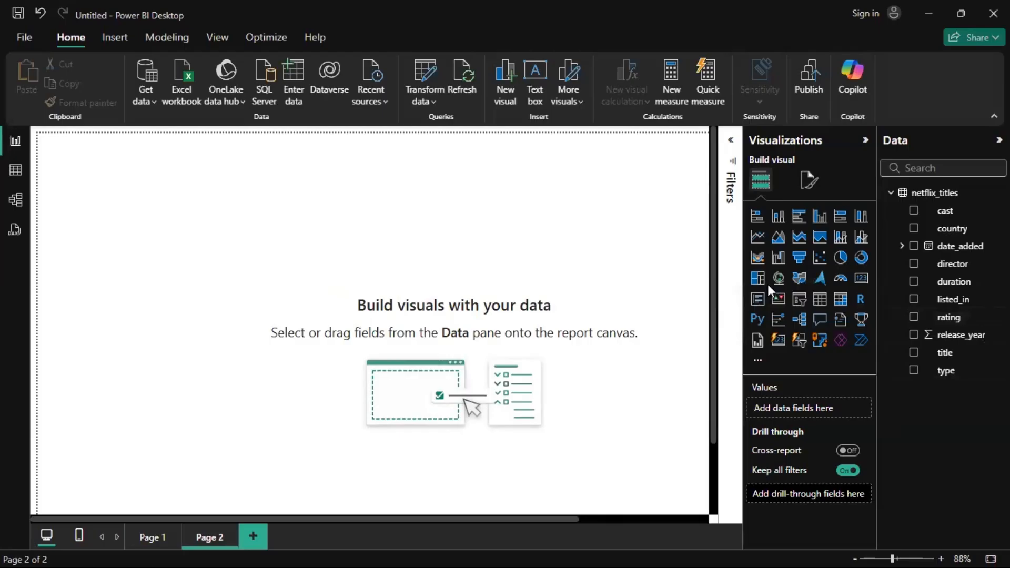
left_click(799, 299)
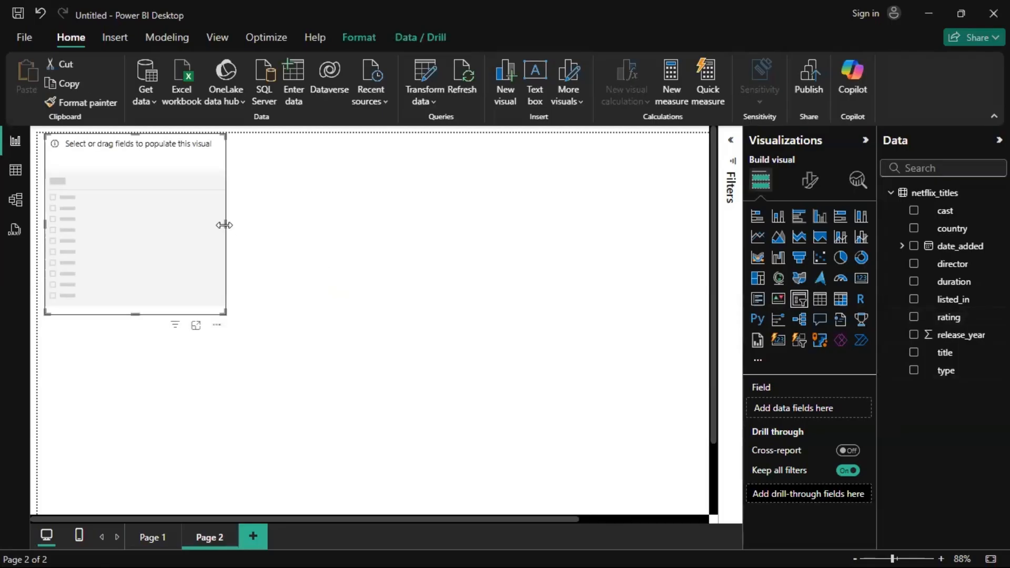
left_click_drag(224, 225, 303, 225)
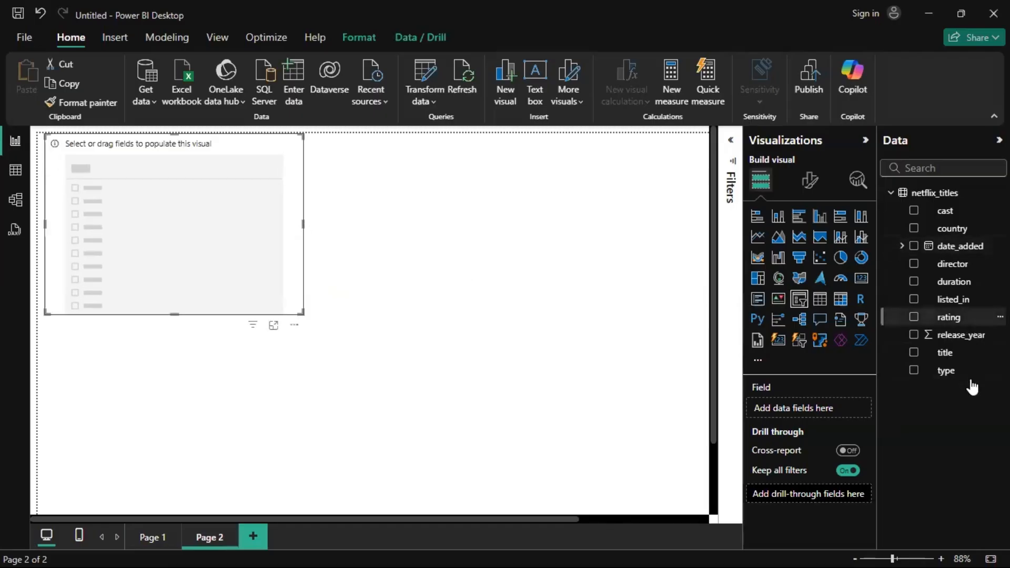
left_click(953, 373)
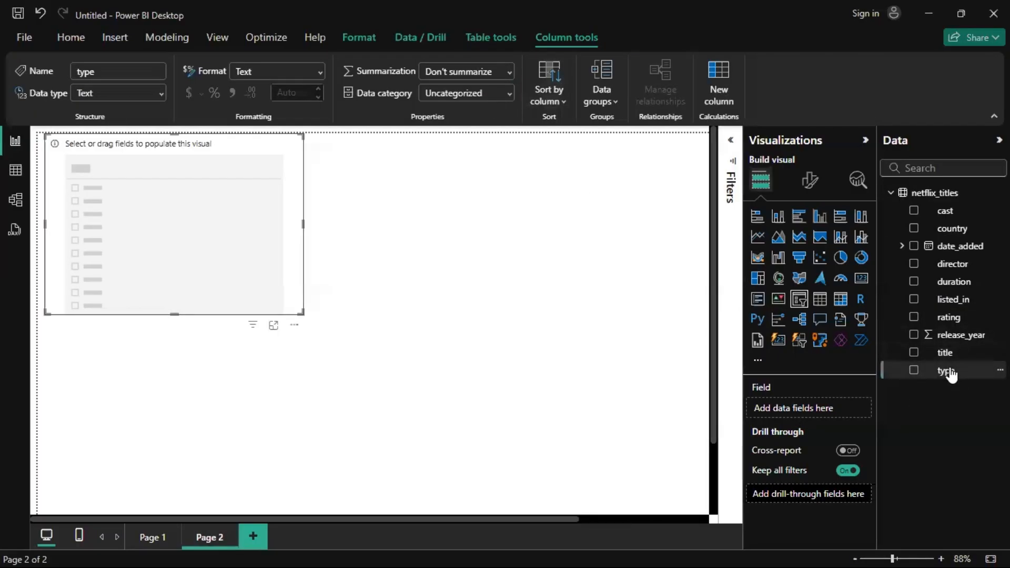
left_click_drag(949, 374, 812, 403)
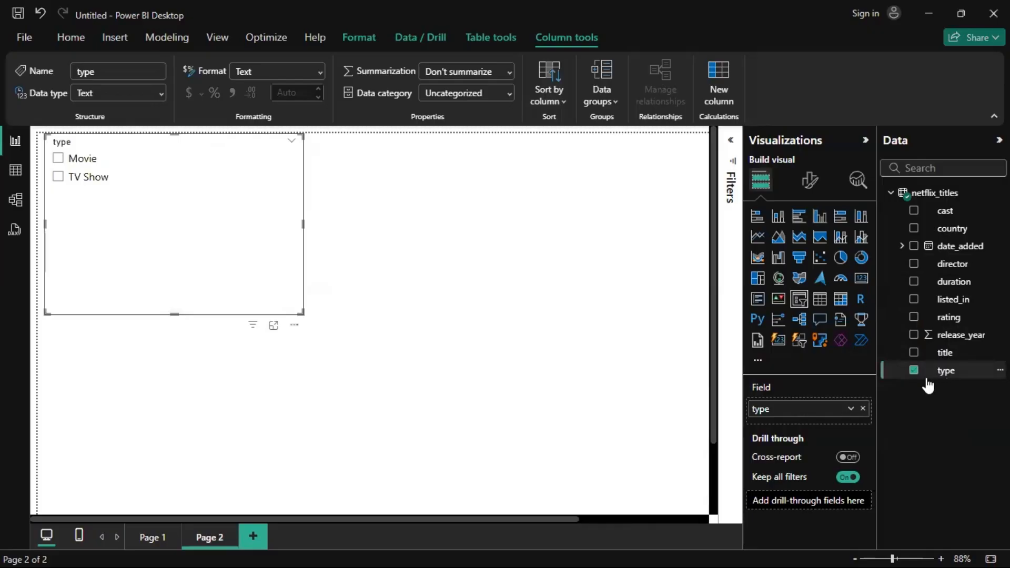
left_click(863, 409)
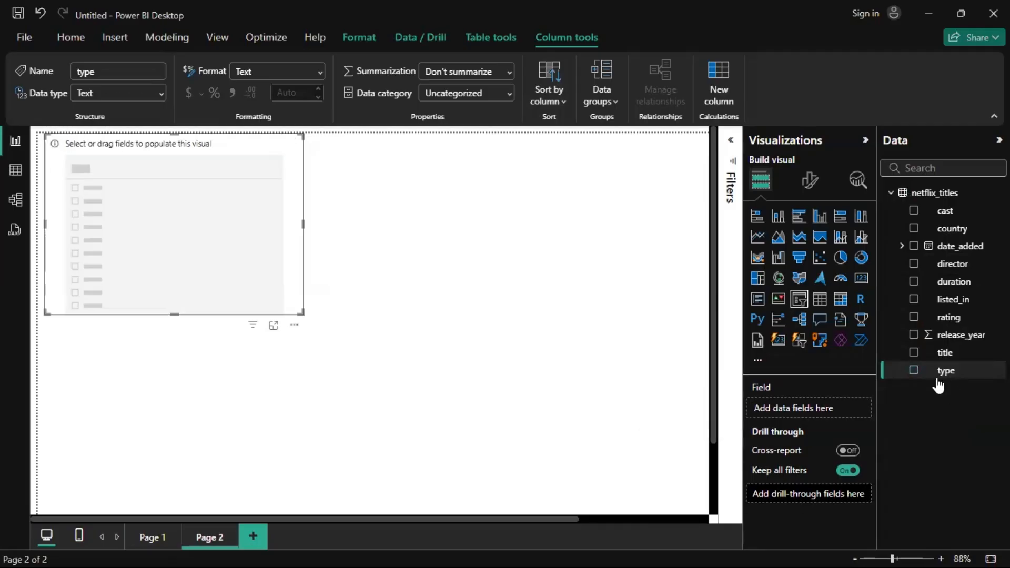
left_click_drag(940, 379, 810, 411)
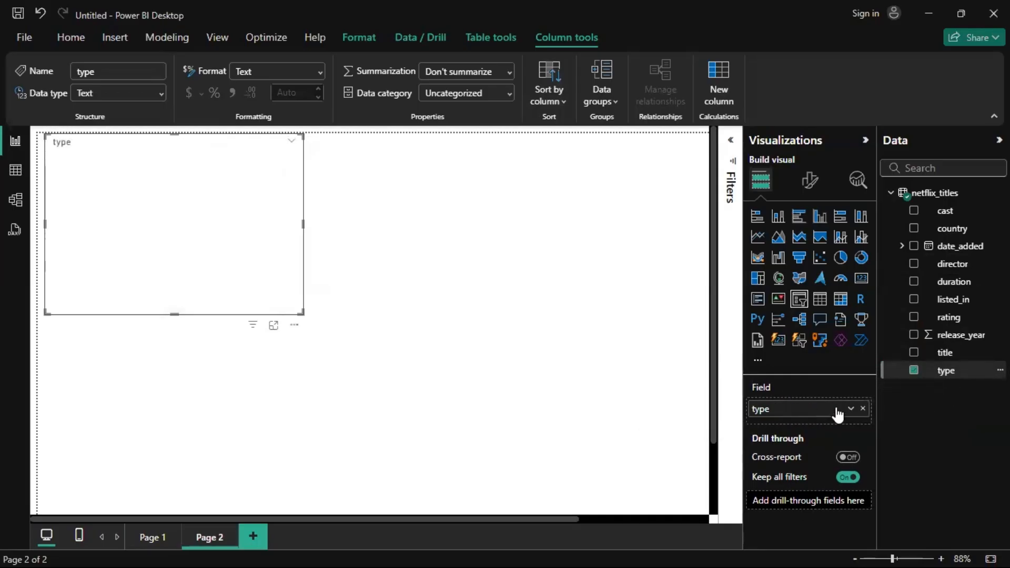
left_click(863, 409)
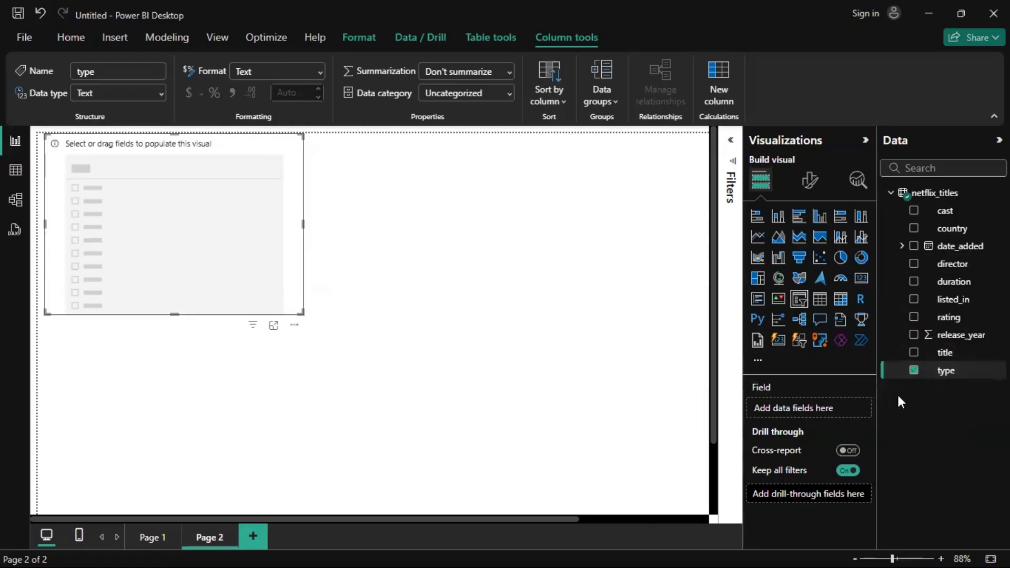
Populate the slicer with the type field and reduce its height to fit closely around the Movie and TV Show options
left_click(914, 371)
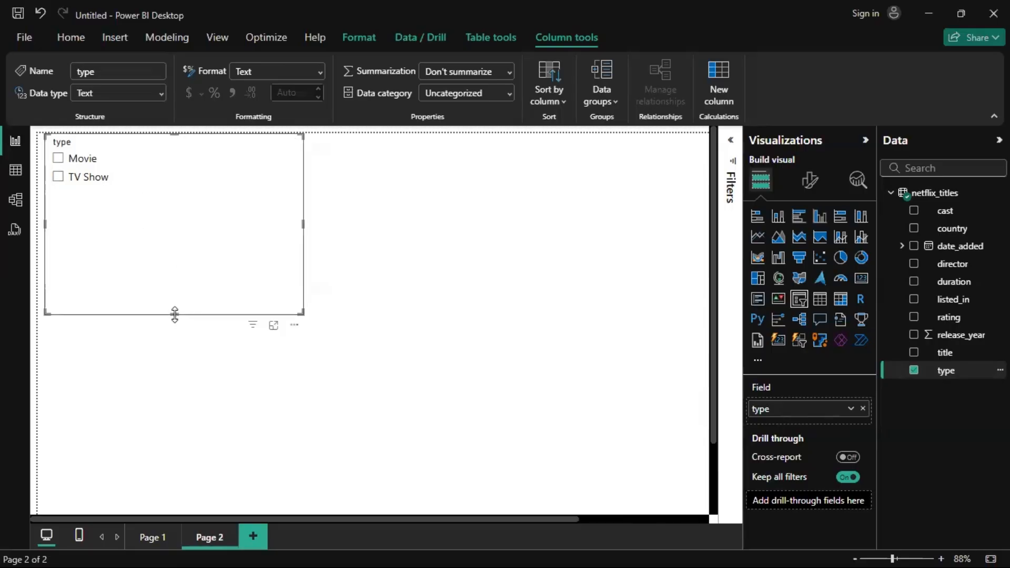
left_click_drag(175, 315, 182, 207)
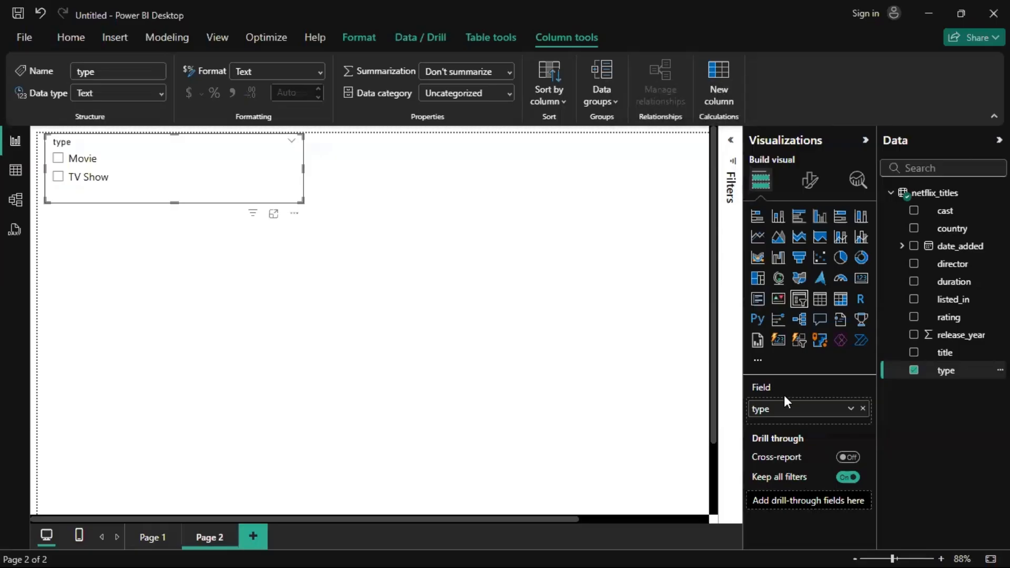
Open the visual formatting options of the type slicer
left_click(809, 182)
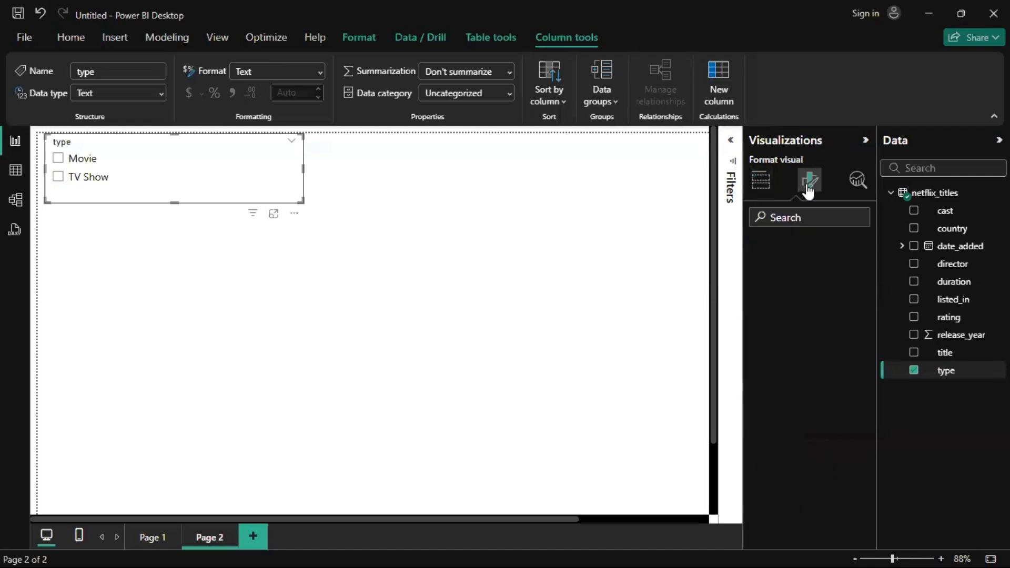
left_click(762, 182)
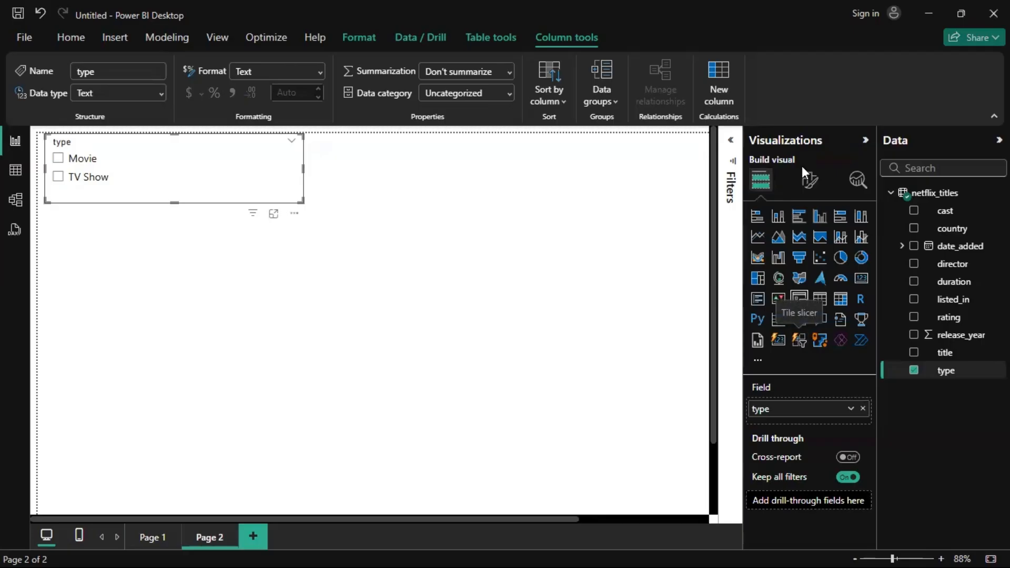
left_click(808, 178)
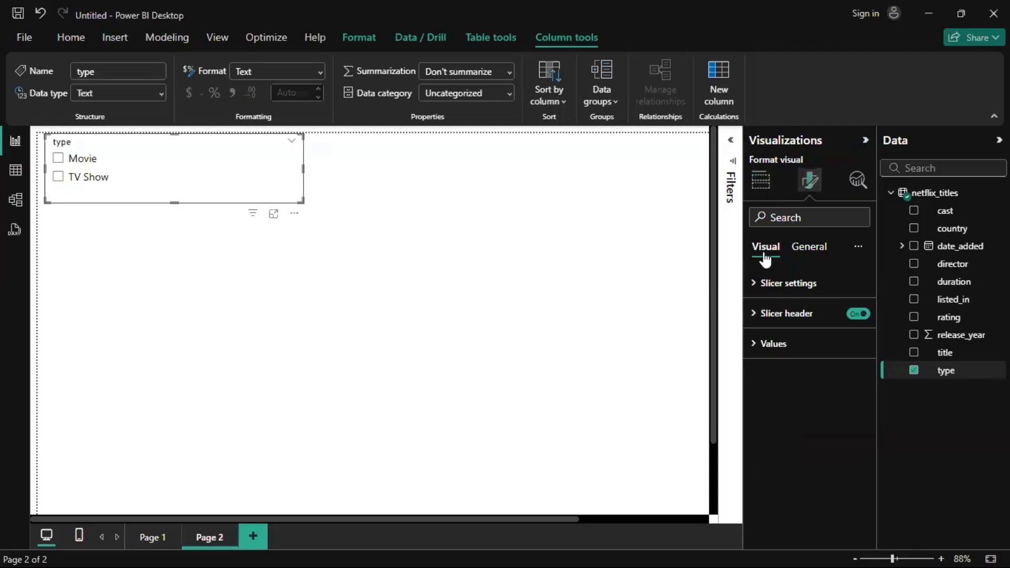
Look over the type slicer's general and visual formatting, and set its slicer style to Tile
left_click(798, 254)
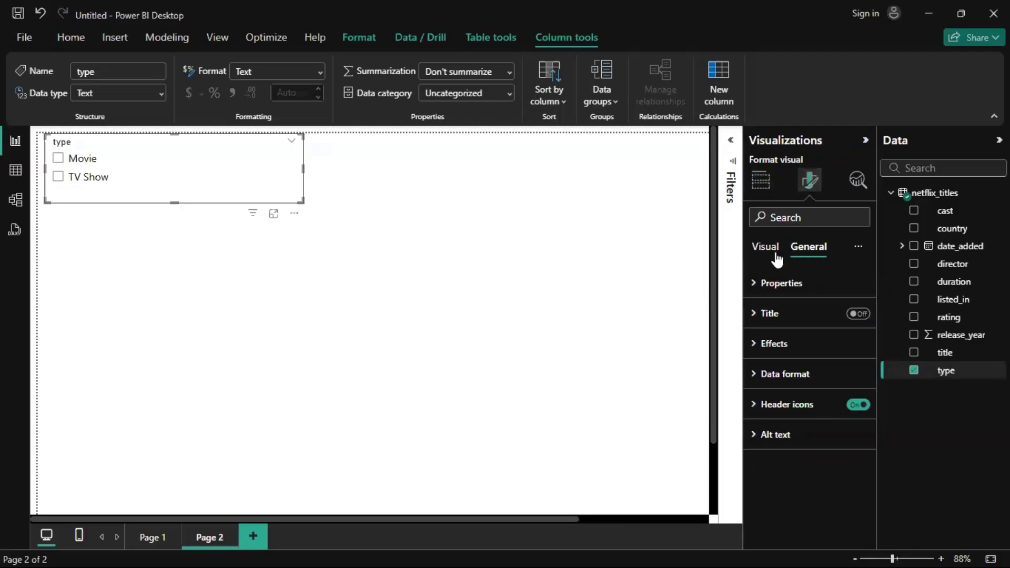
left_click(777, 259)
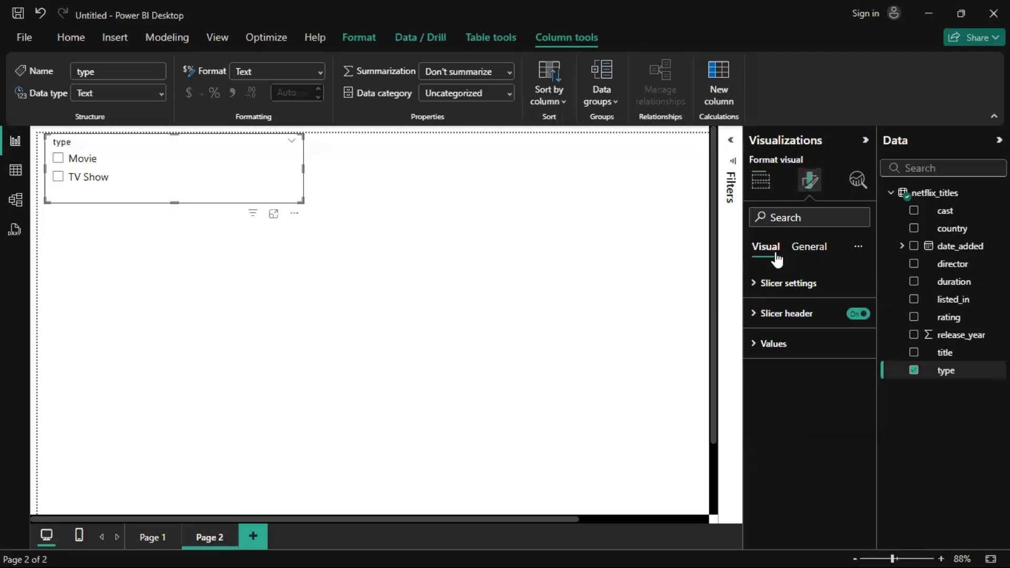
left_click(767, 293)
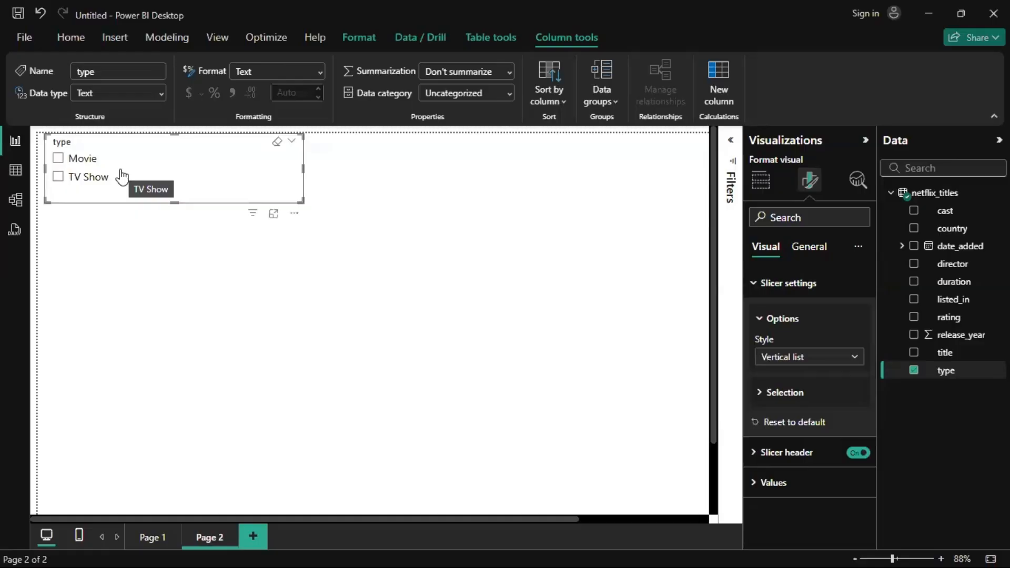
left_click(824, 363)
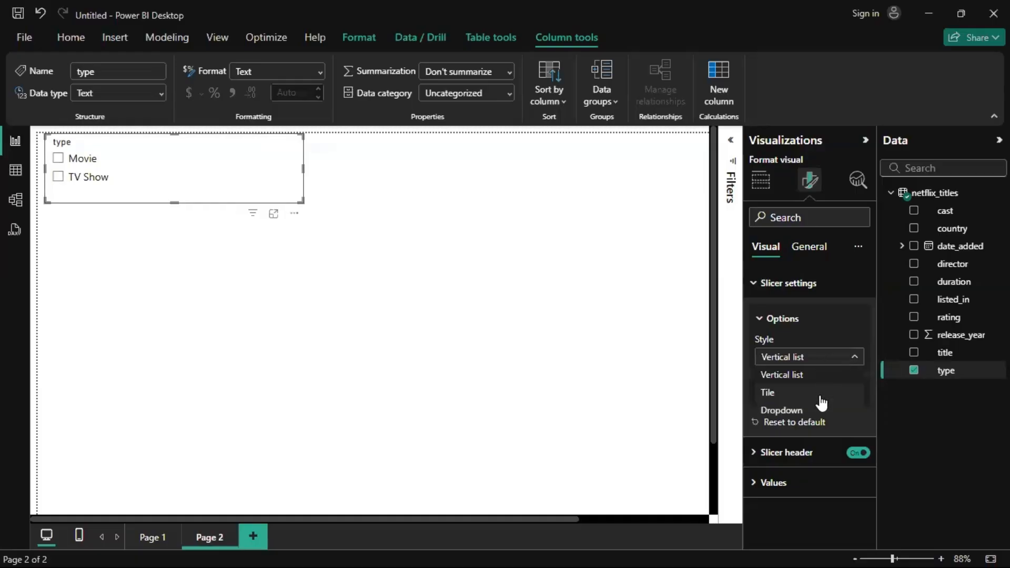
left_click(795, 402)
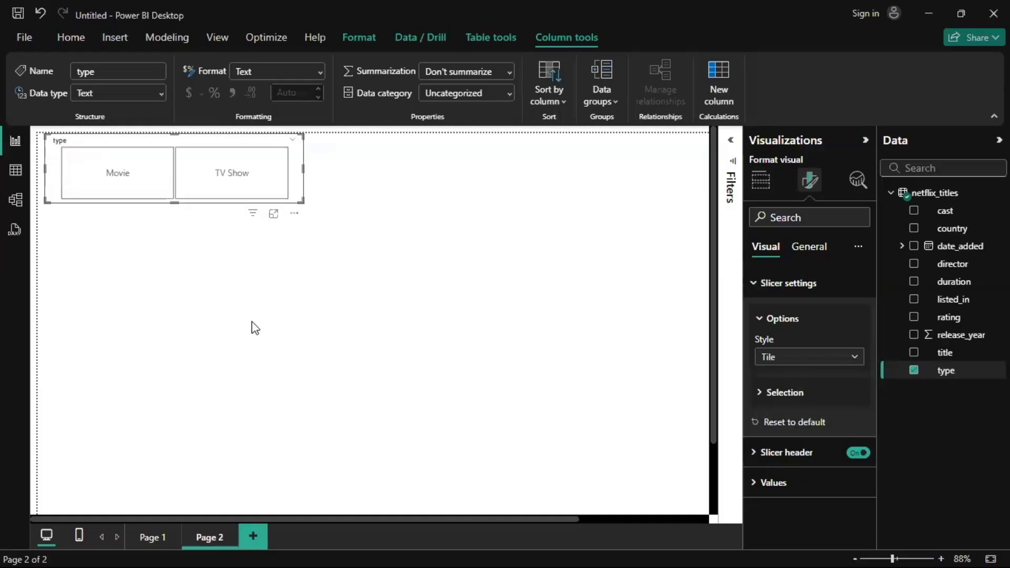
Try the Movie and TV Show tiles in turn and leave neither of them selected
left_click(156, 180)
left_click(245, 174)
left_click(154, 176)
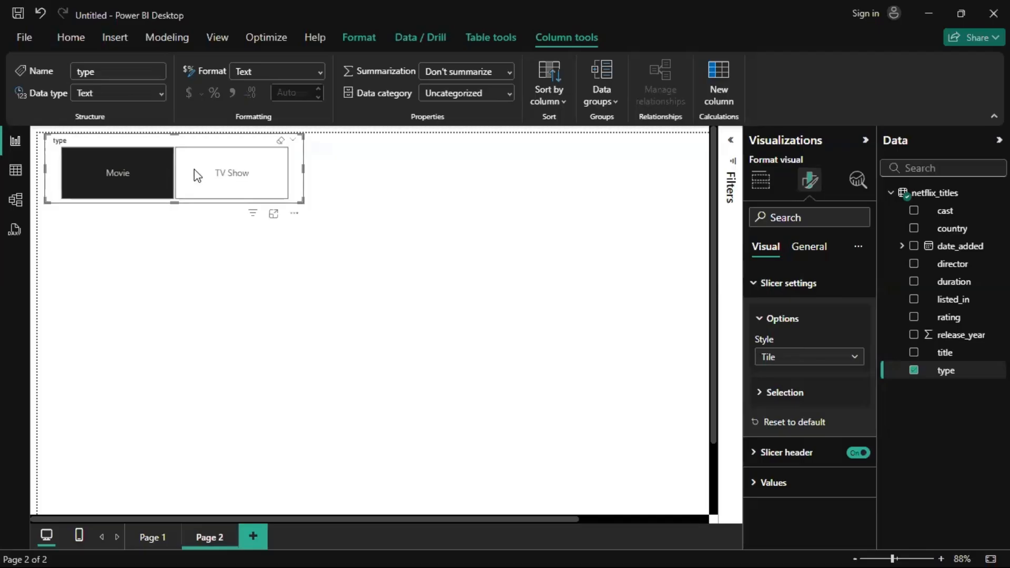
left_click(230, 156)
left_click(260, 171)
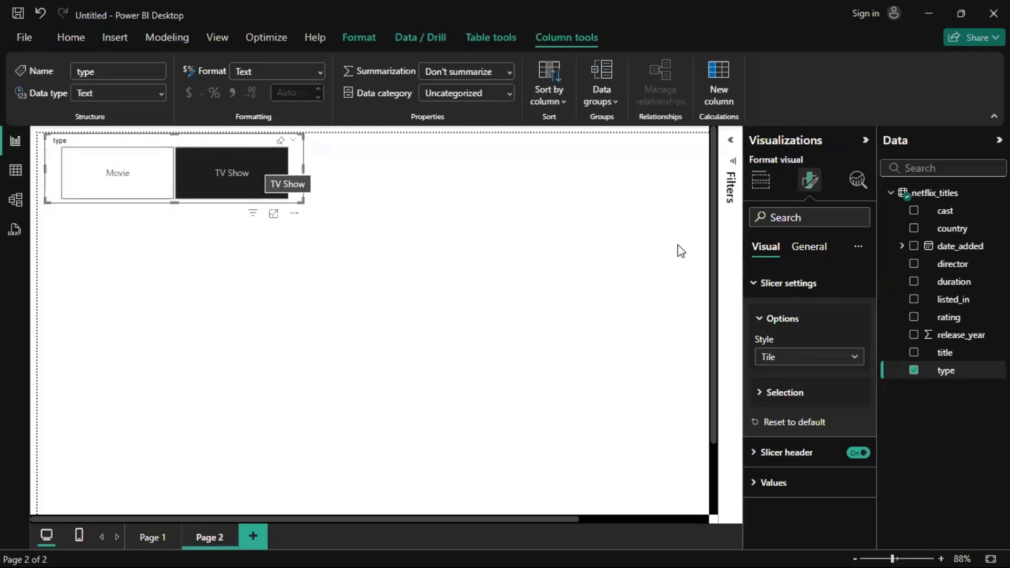
Set the slicer style to Dropdown and try out the TV Show and Movie choices, leaving none selected
left_click(855, 358)
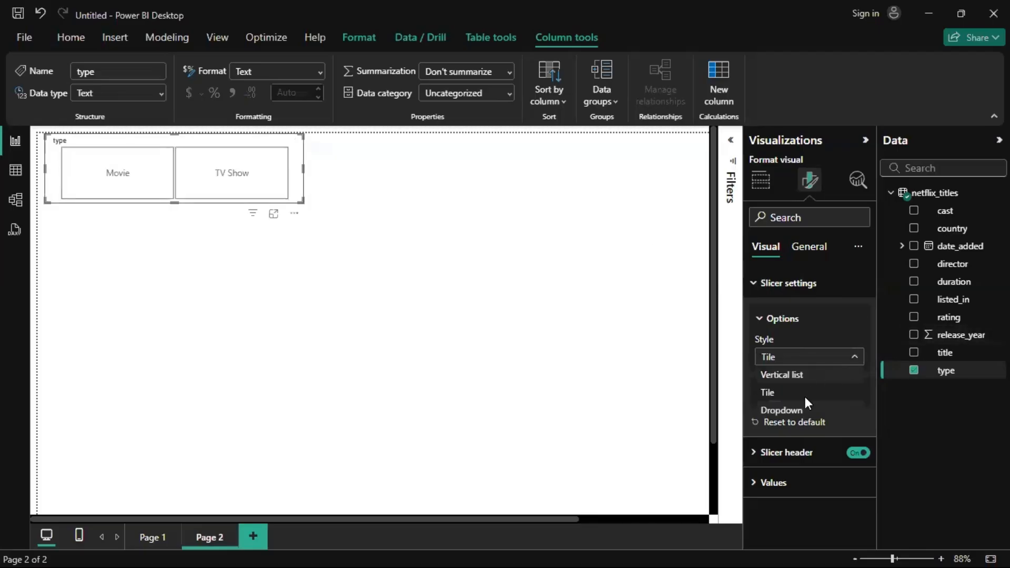
left_click(794, 409)
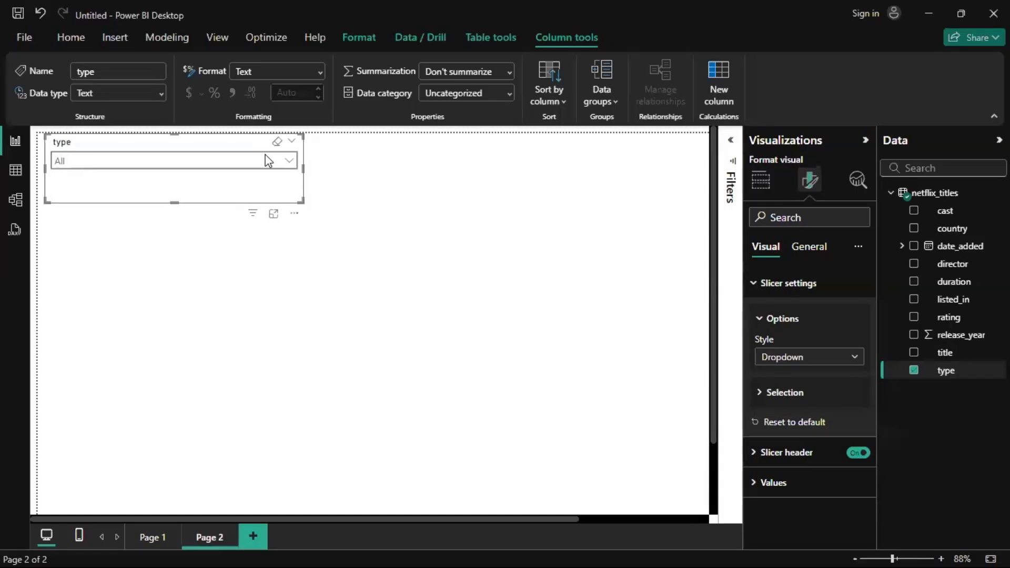
left_click(291, 165)
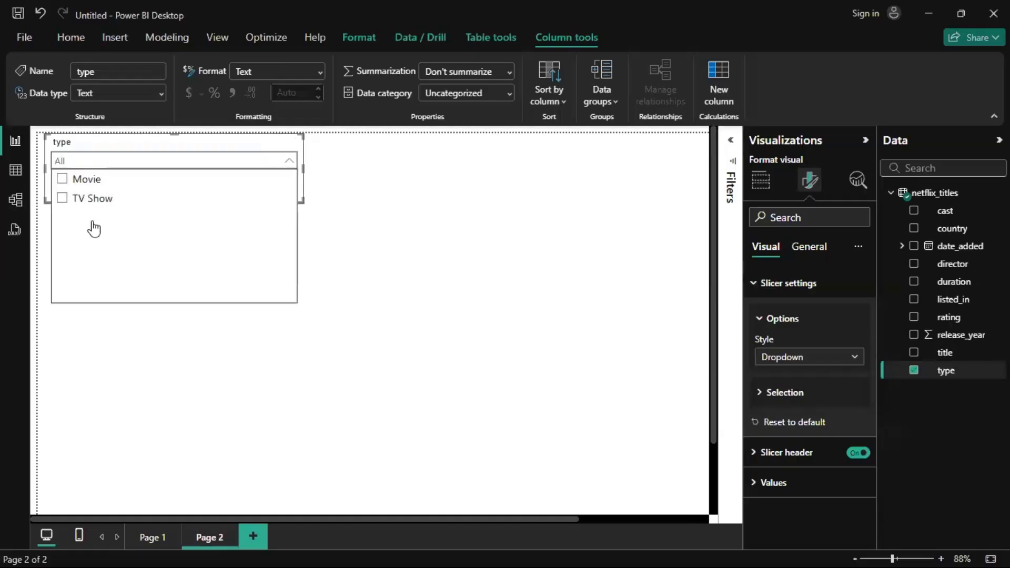
left_click(62, 204)
left_click(61, 180)
left_click(60, 181)
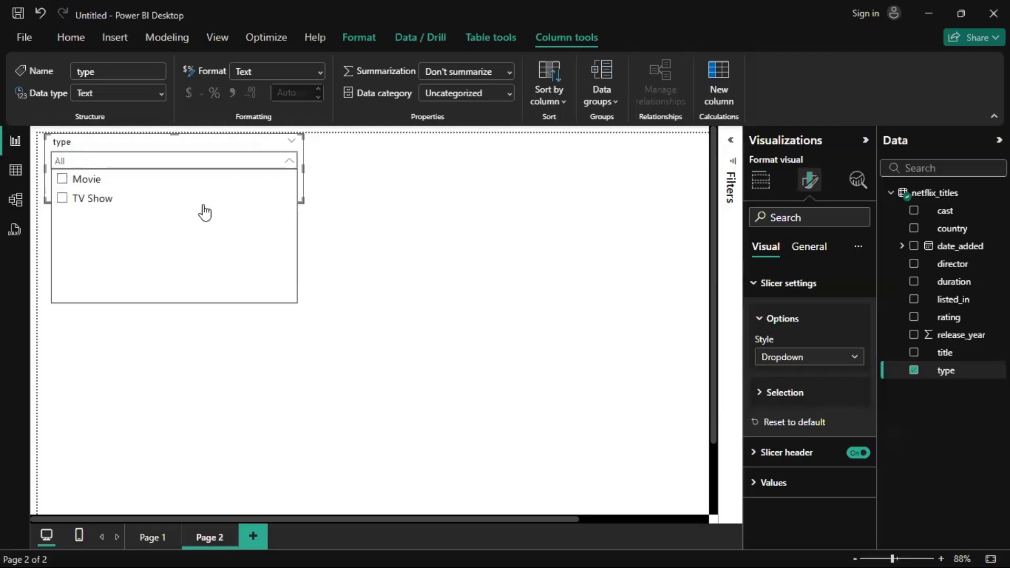
left_click(289, 162)
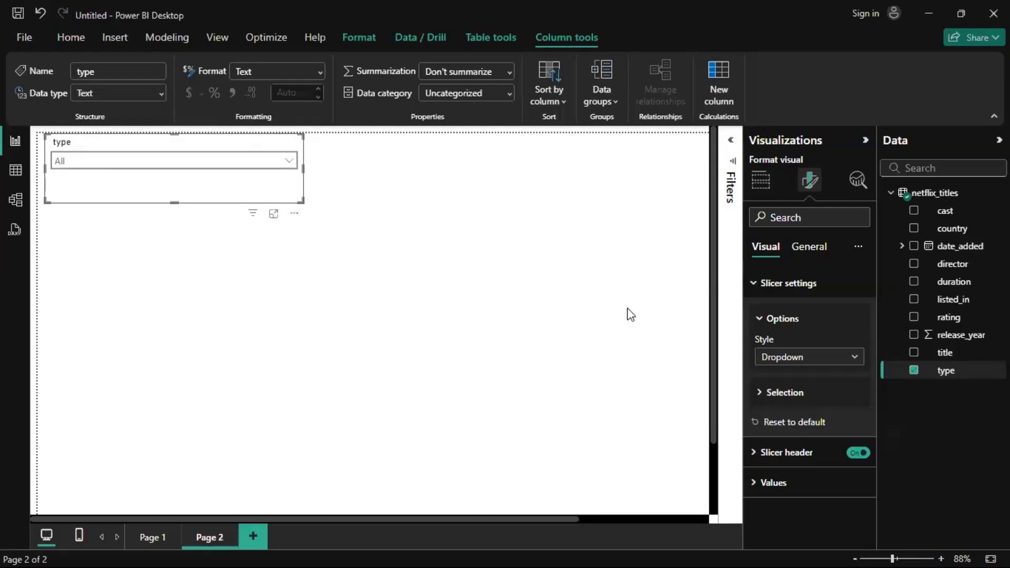
Turn off multi-select in the slicer's selection settings and check its dropdown list
left_click(784, 393)
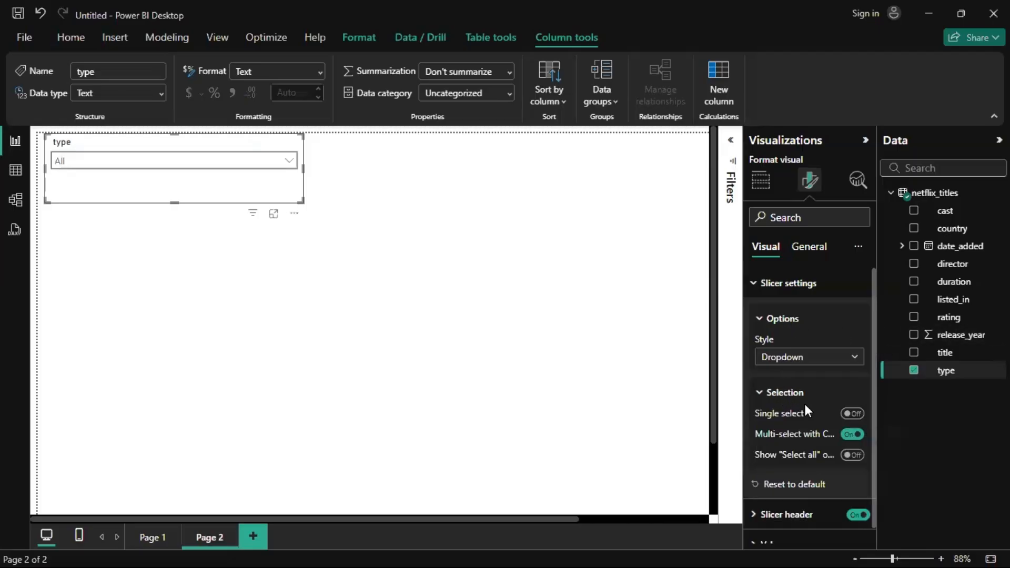
left_click(853, 434)
left_click(292, 163)
left_click(291, 160)
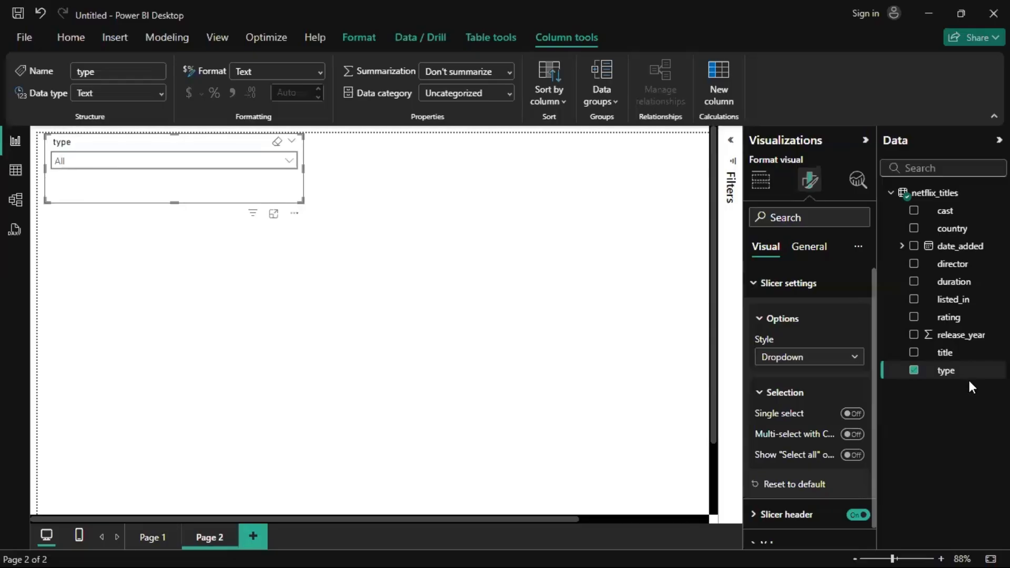
Turn on Single select for the slicer and choose Movie in its dropdown list
left_click(851, 414)
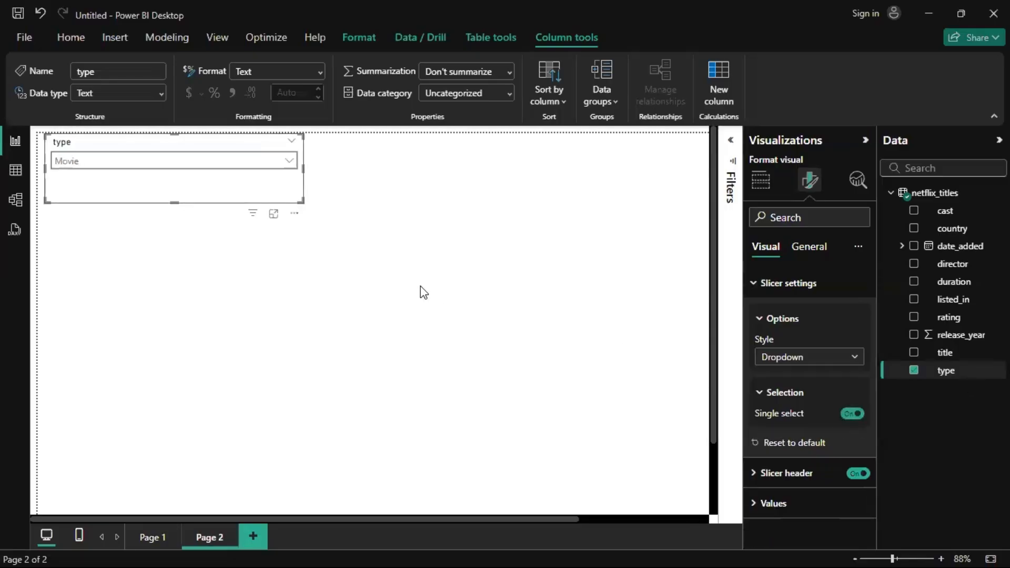
left_click(281, 158)
left_click(67, 181)
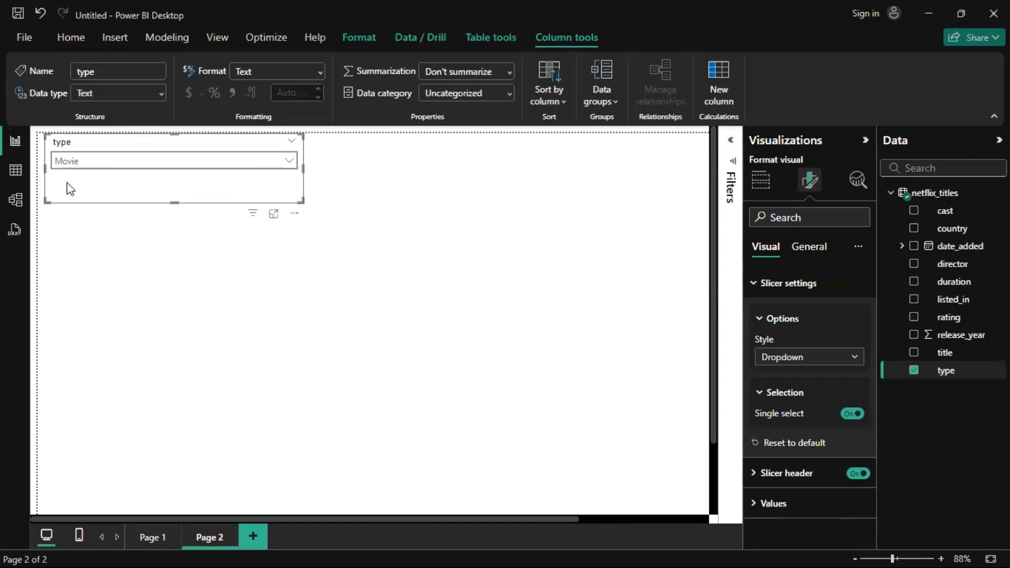
Turn Single select off and multi-select back on in the slicer's selection settings
left_click(787, 393)
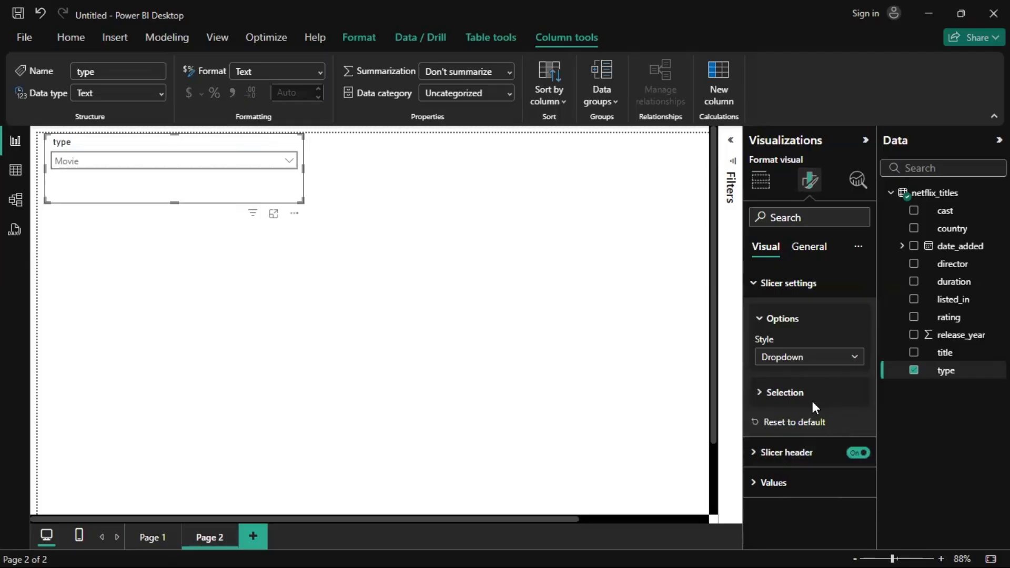
left_click(778, 400)
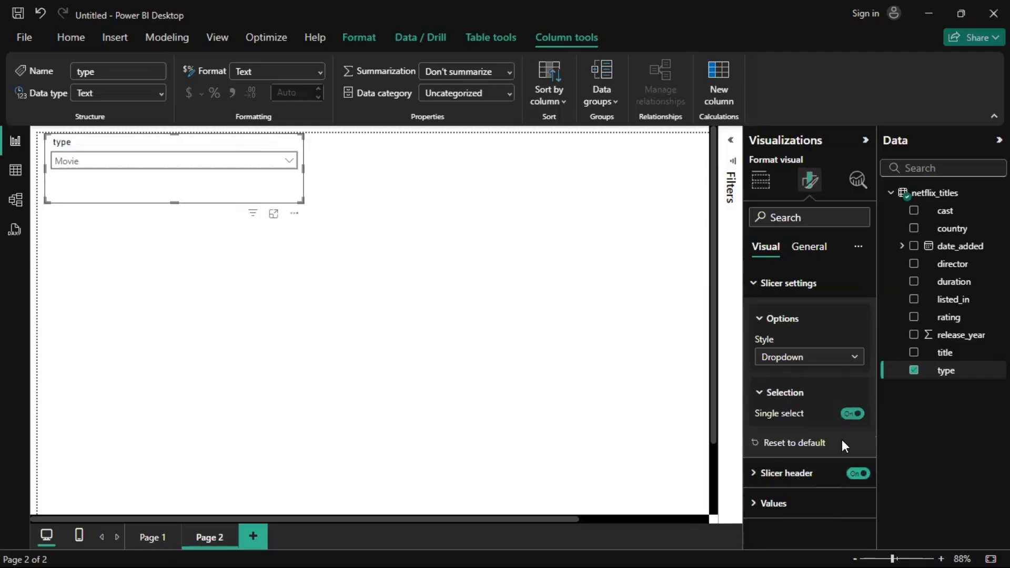
left_click(853, 415)
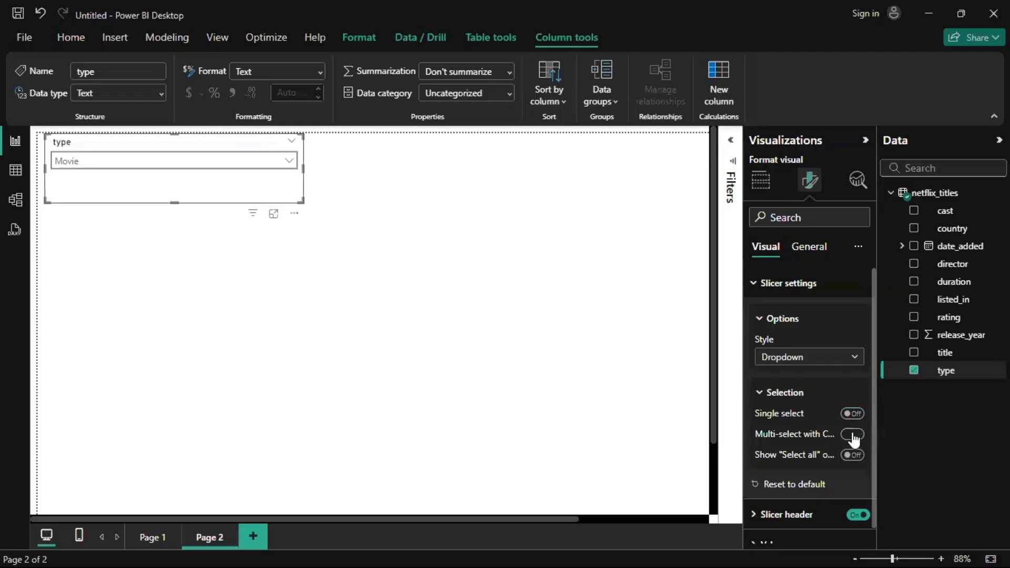
Clear the Movie choice in the slicer's dropdown list and shift the slicer to the page's left edge
left_click(288, 161)
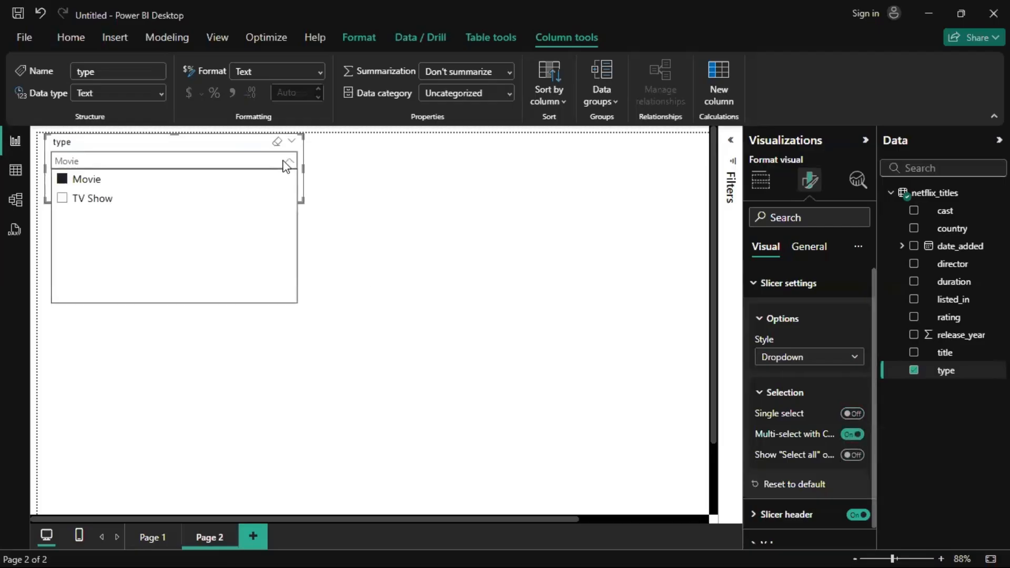
left_click(61, 180)
left_click(293, 160)
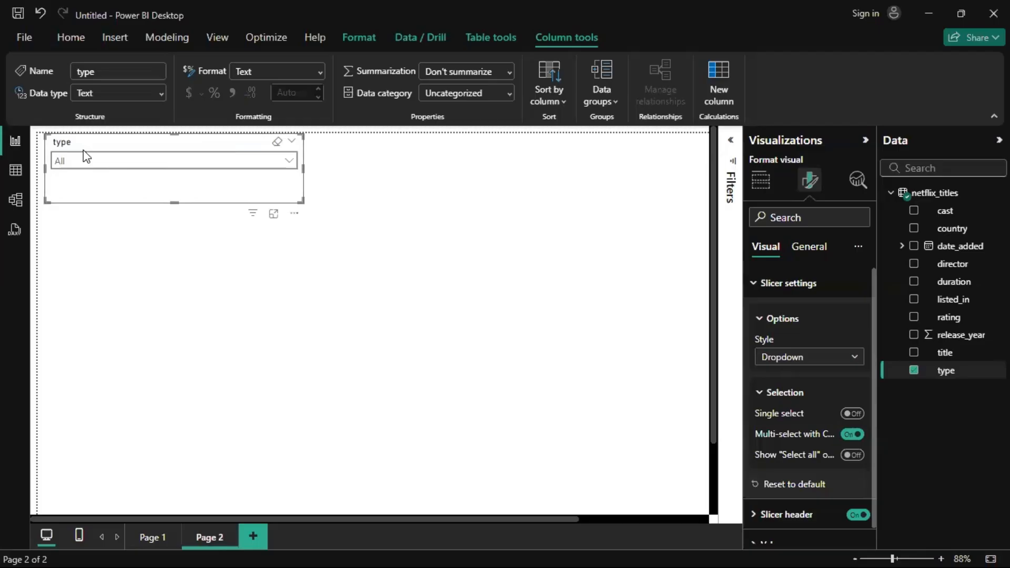
mouse_move(83, 150)
left_mouse_down()
mouse_move(55, 156)
mouse_move(94, 148)
mouse_move(84, 150)
left_mouse_up()
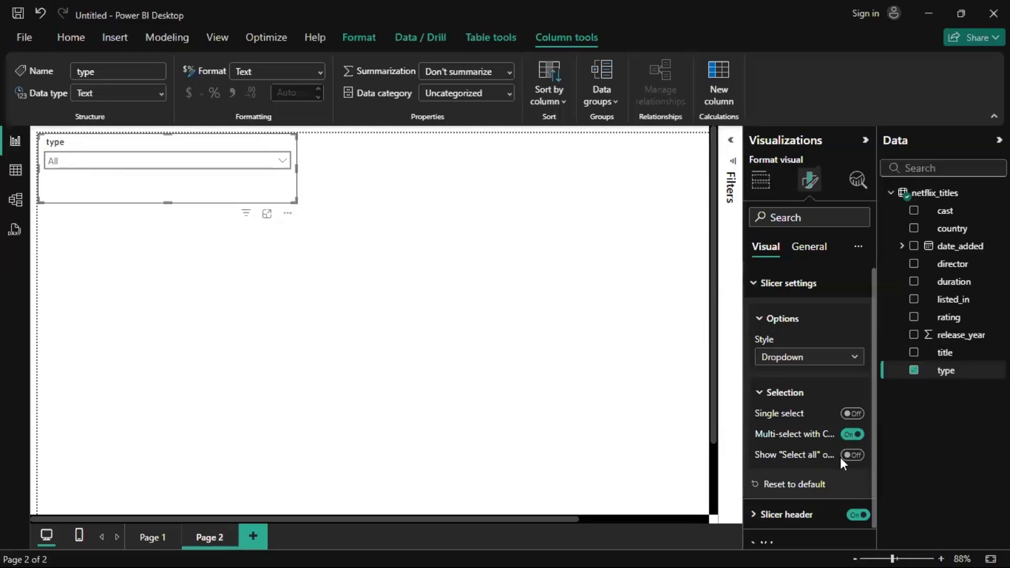
Turn off multi-select, enable the slicer's "Select all" option and open its dropdown list
left_click(852, 436)
left_click(851, 457)
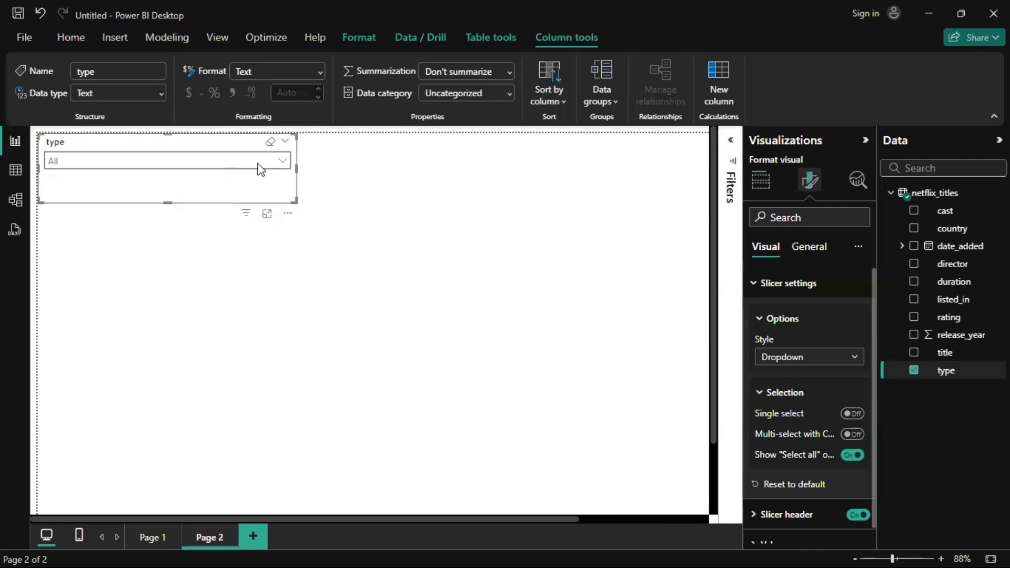
left_click(279, 161)
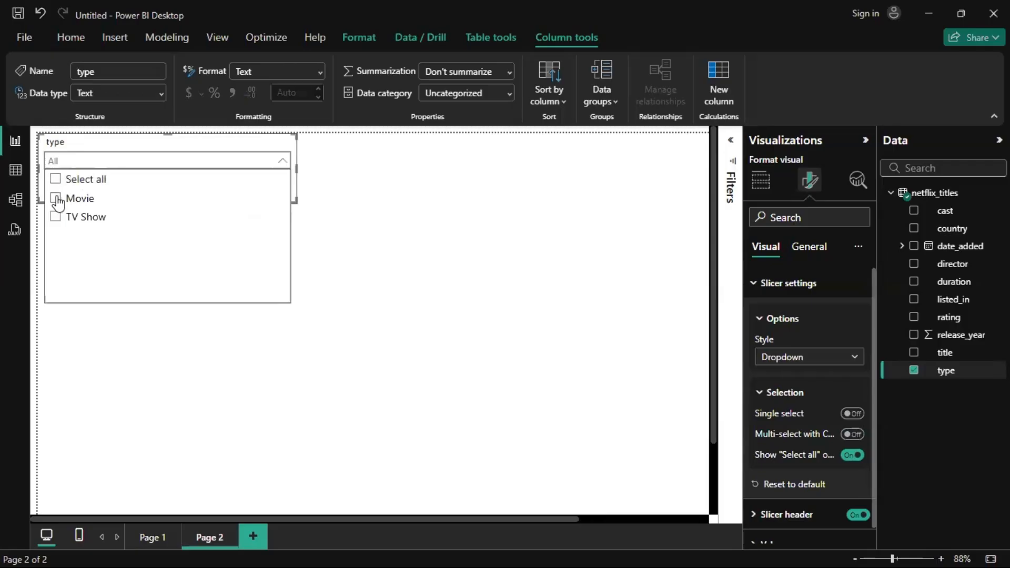
Tick and untick Movie in the dropdown list, try the Select all entry and close the list
left_click(56, 199)
left_click(55, 199)
left_click(56, 179)
left_click(283, 169)
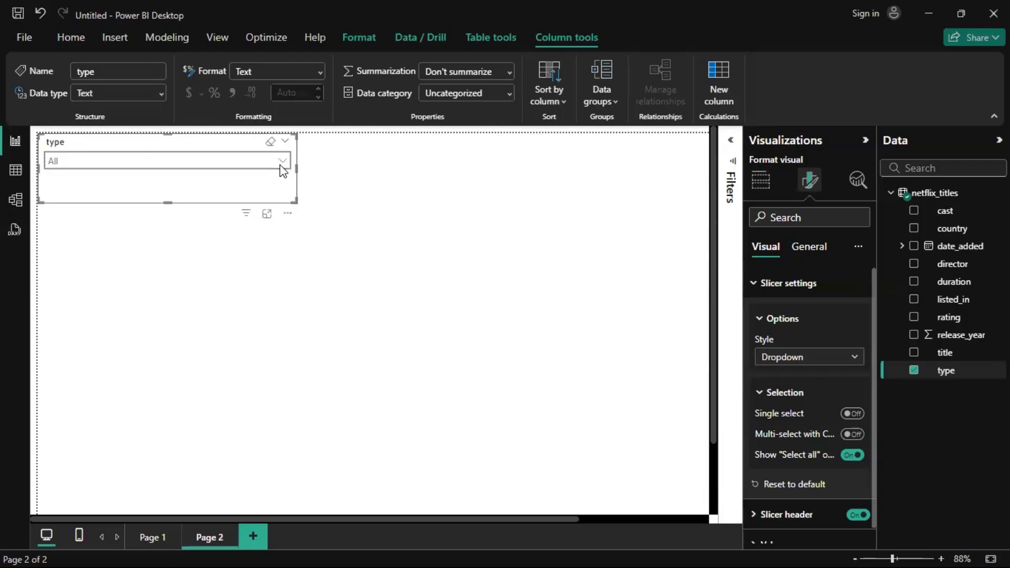
left_click(282, 169)
left_click(283, 169)
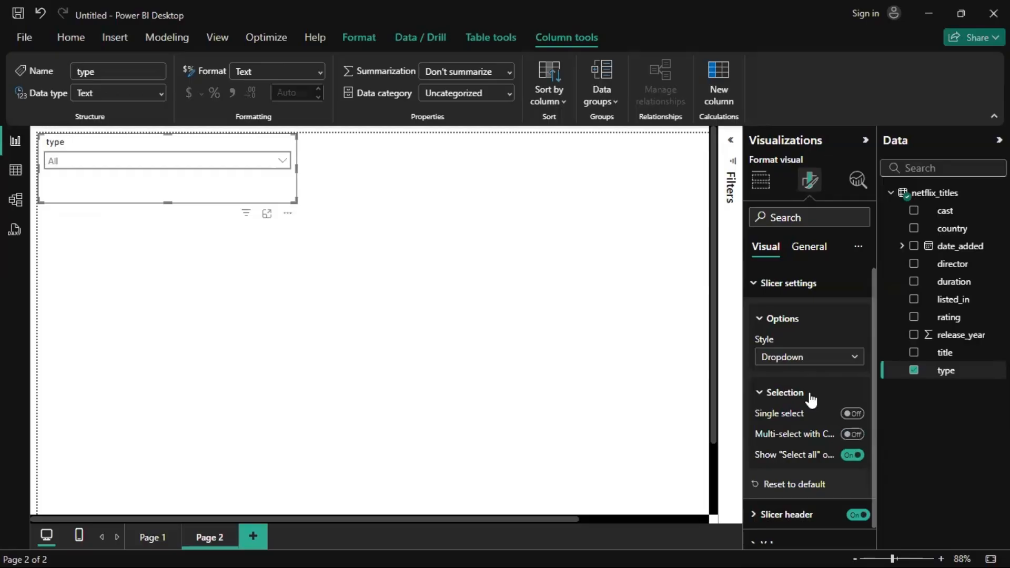
Move the slicer slightly right on the page and set its header title text to "Title Type"
left_click(795, 327)
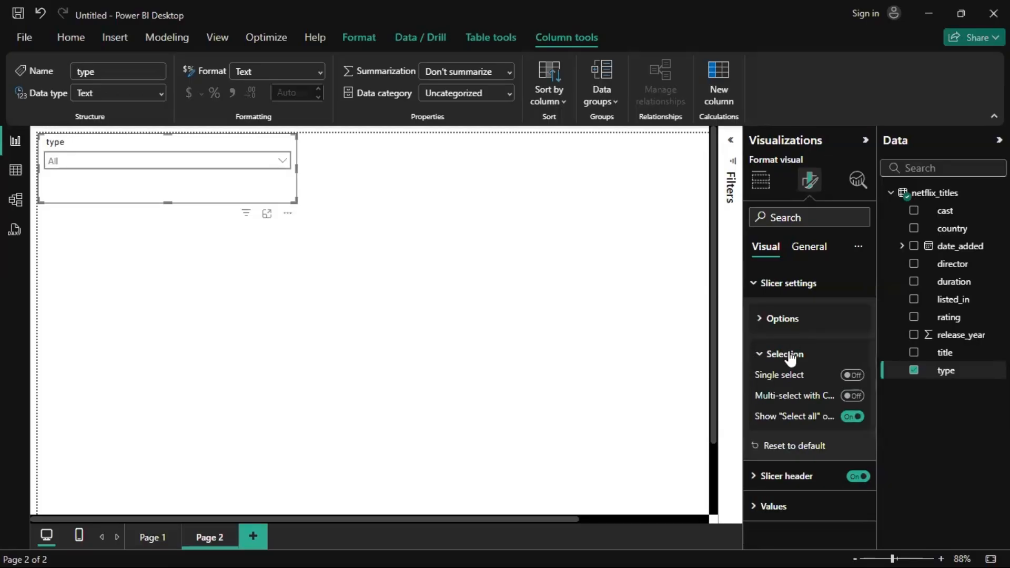
left_click(790, 355)
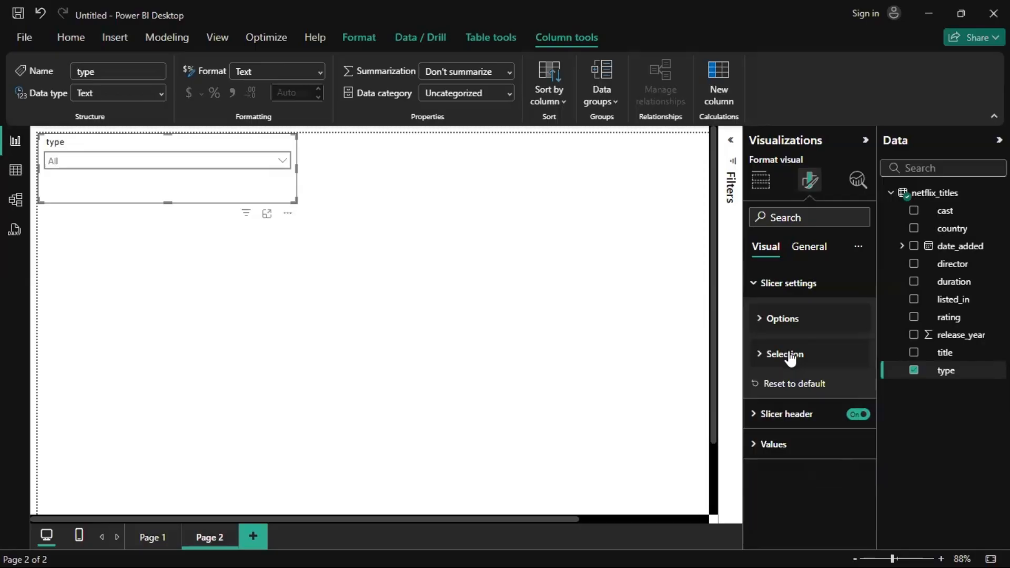
left_click(770, 416)
scroll(769, 418, "down", 3)
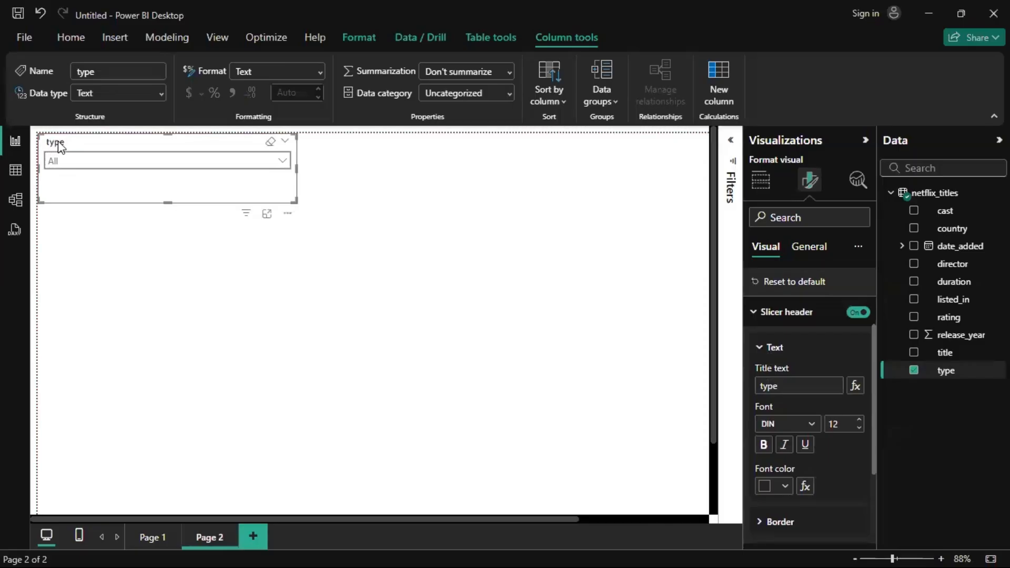
left_click_drag(63, 146, 83, 151)
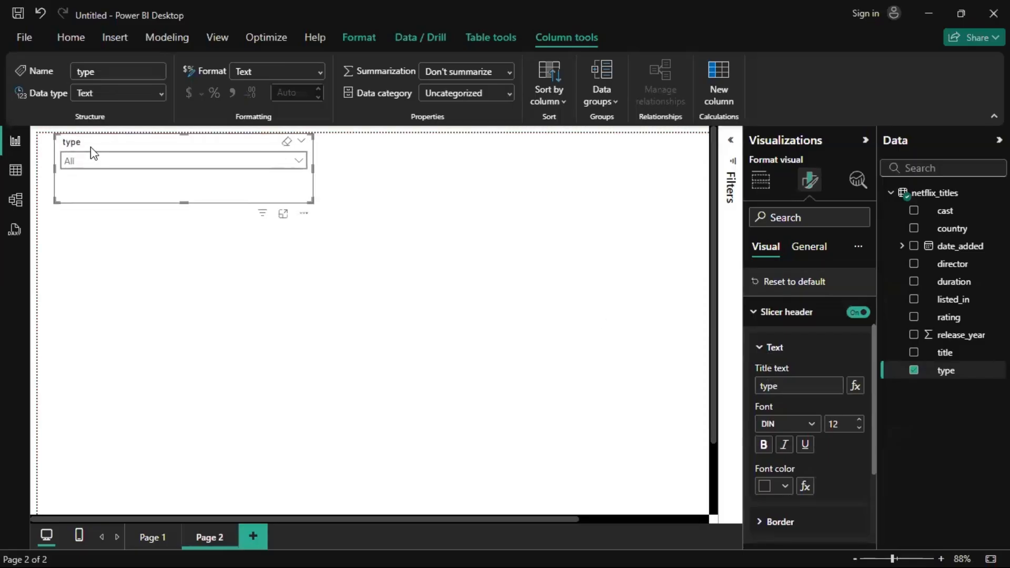
left_click(782, 386)
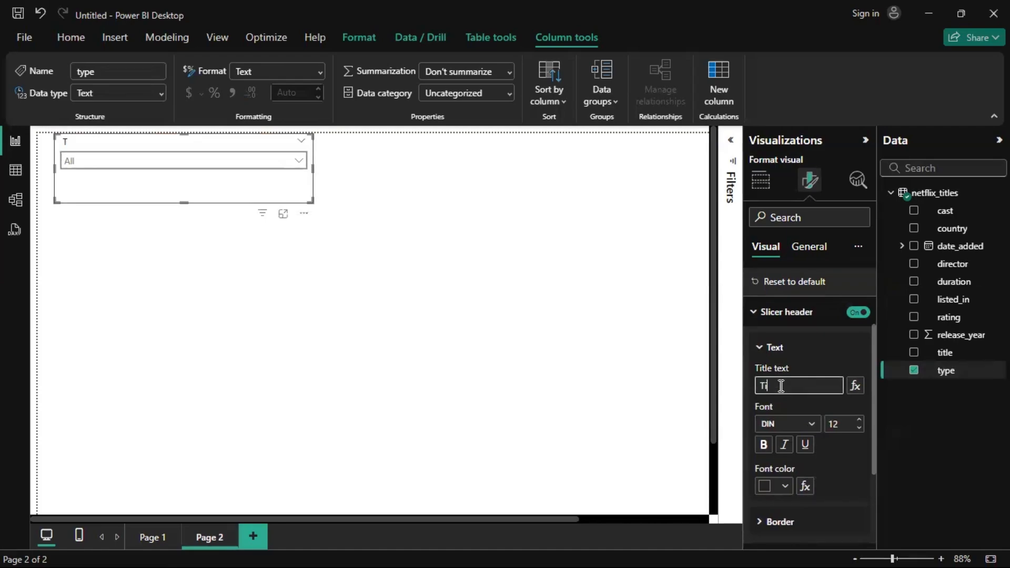
type("Title Type")
Try Times New Roman for the slicer header title and set its font to Arial Black
left_click(810, 425)
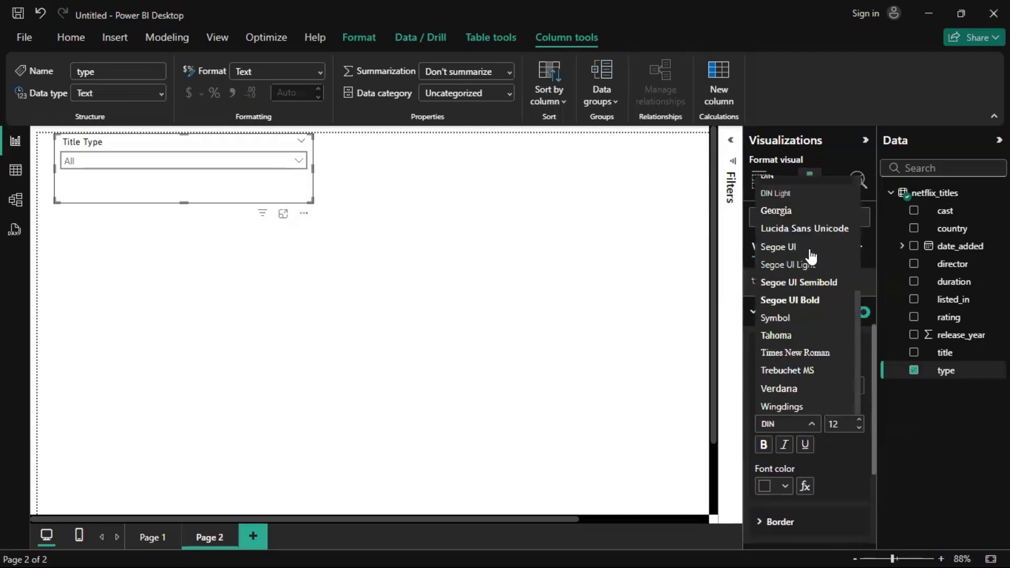
left_click(812, 354)
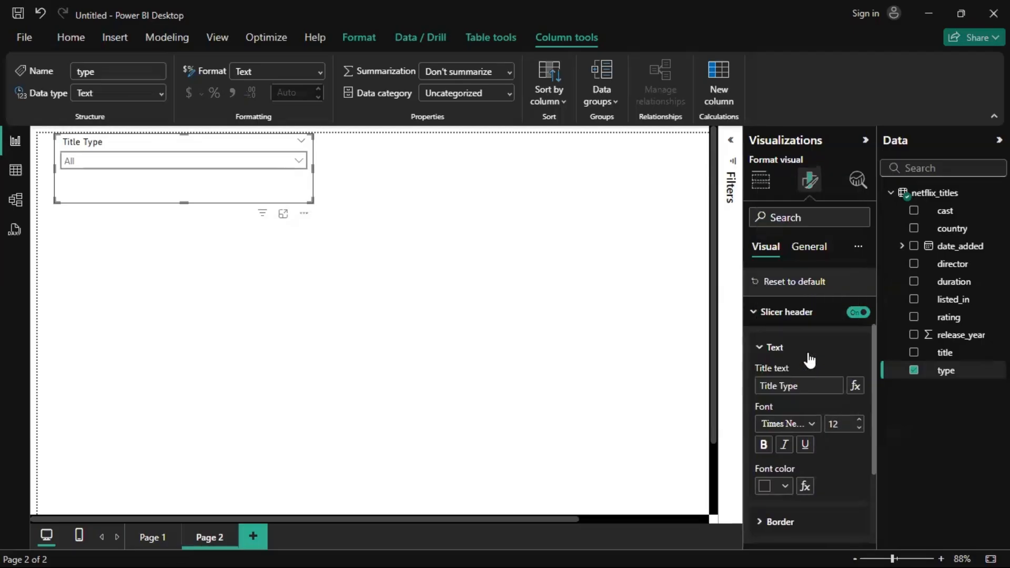
left_click(811, 424)
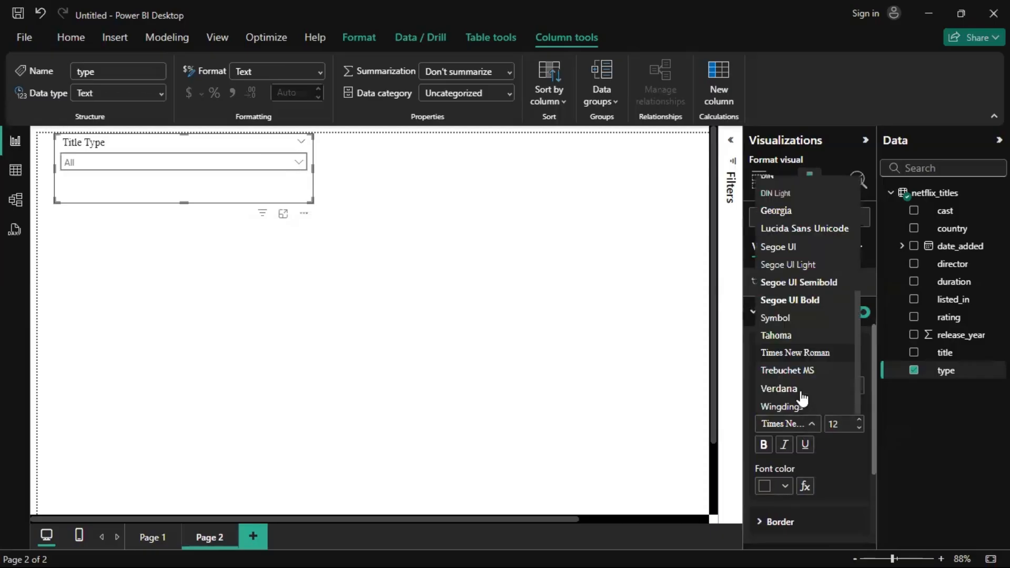
scroll(796, 310, "up", 4)
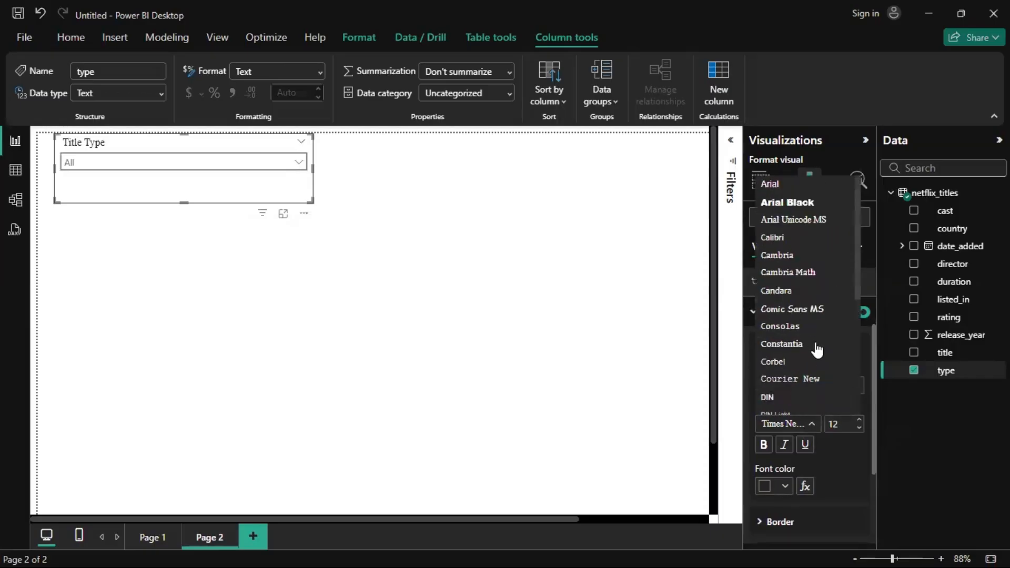
left_click(806, 202)
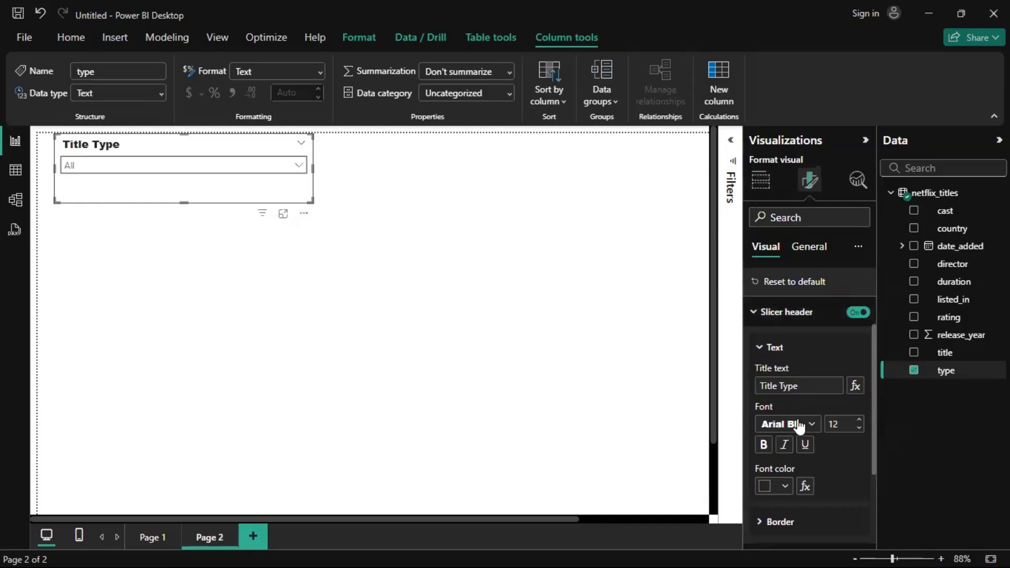
Set the slicer header title's font size to 15 and make it bold
left_click(860, 423)
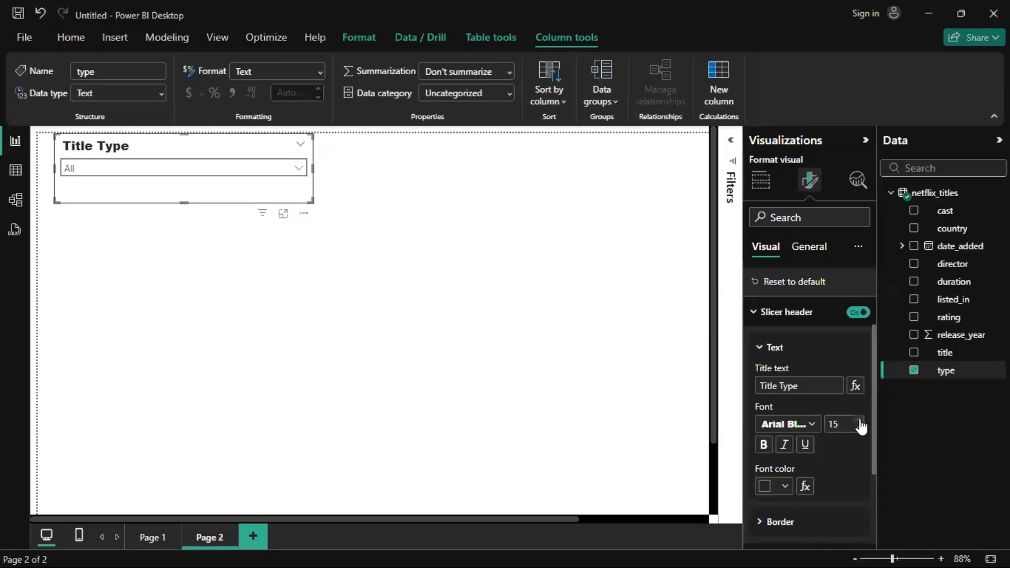
left_click(859, 421)
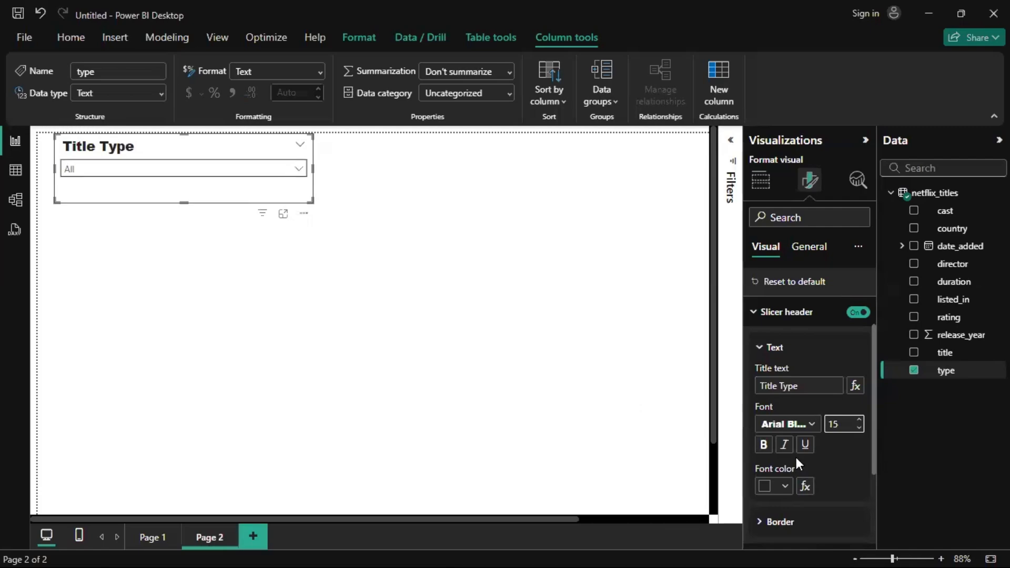
left_click(766, 445)
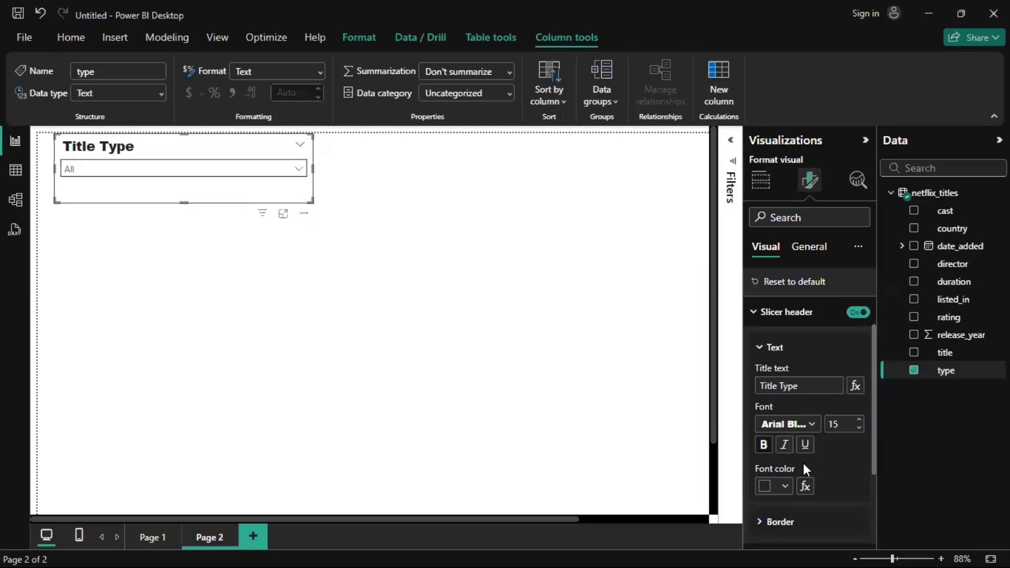
Try dark blue as the header font color and check the title color in the sample Netflix dashboard
scroll(816, 476, "down", 3)
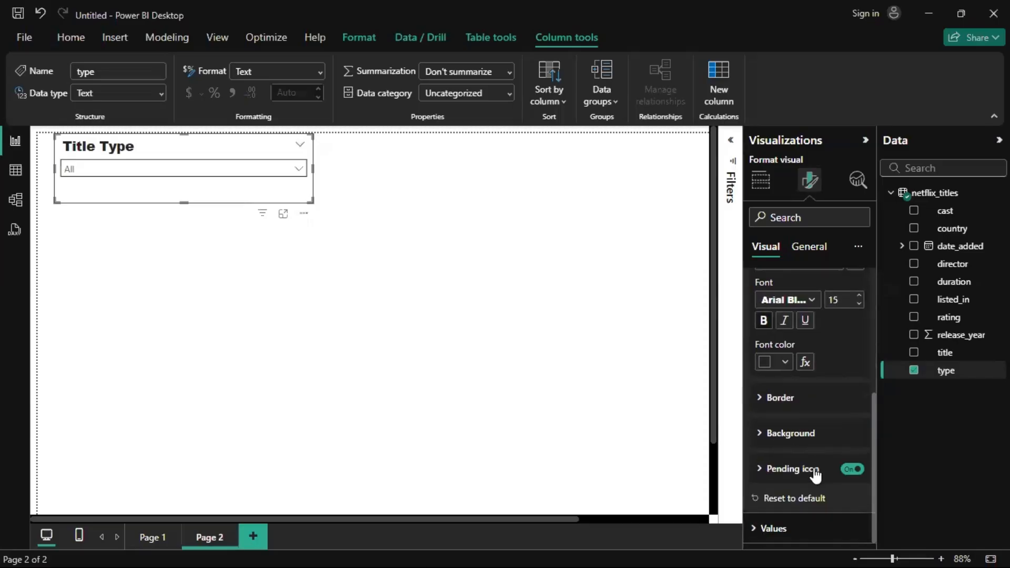
left_click(768, 363)
left_click(837, 300)
key("alt+Tab")
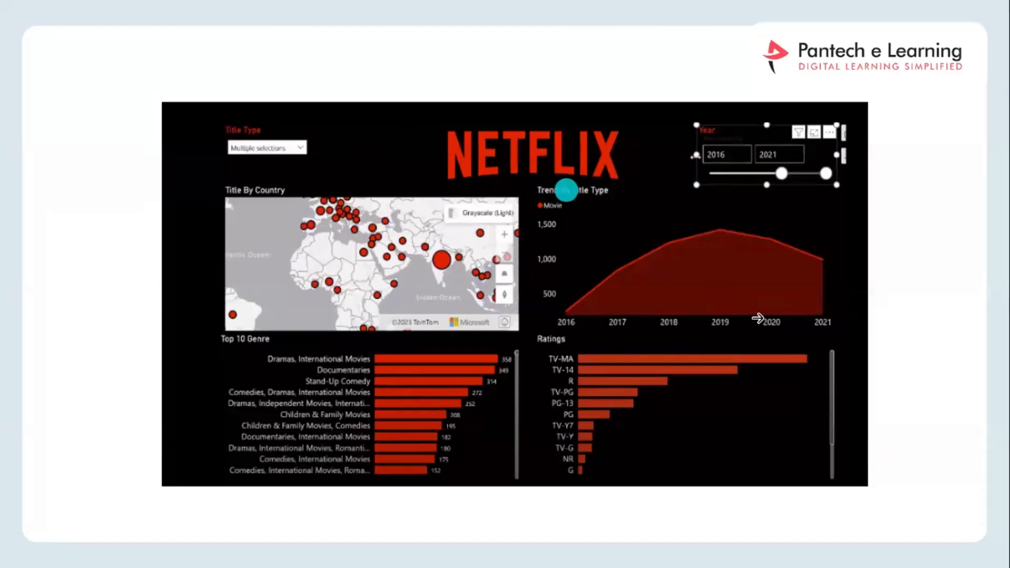
key("alt+Tab")
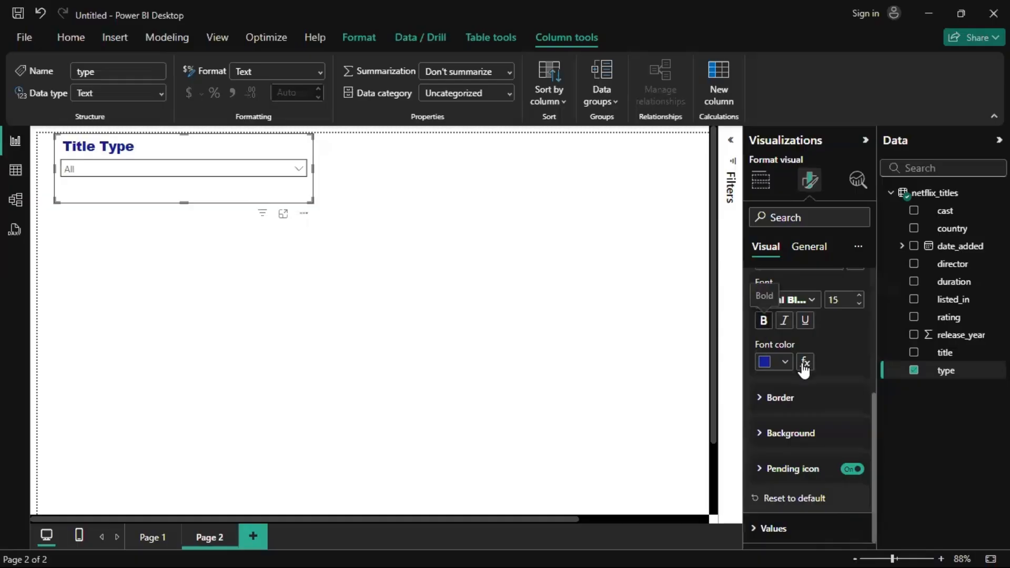
Mix a custom red, #DA0000, as the slicer header's font color
left_click(766, 362)
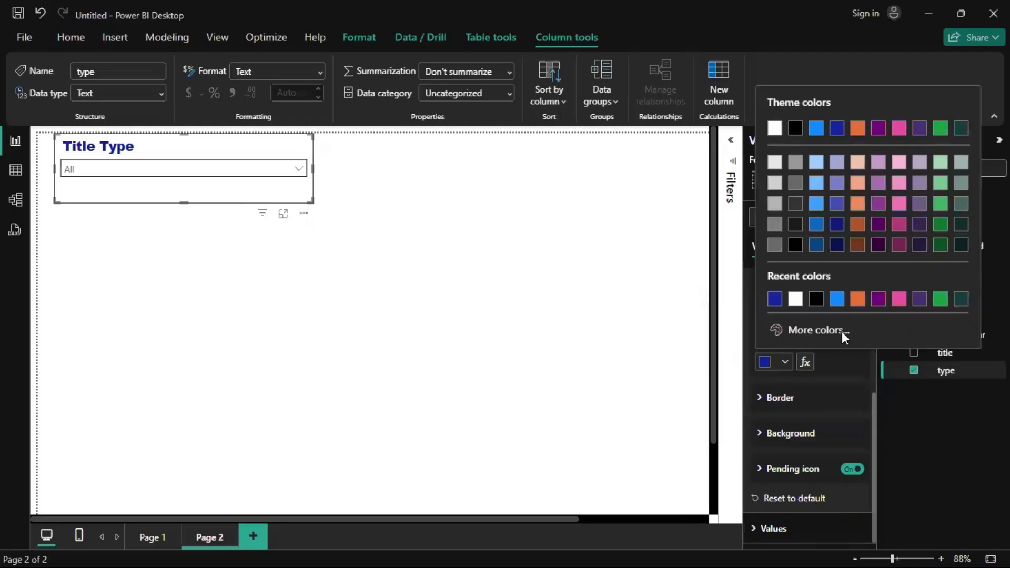
left_click(810, 330)
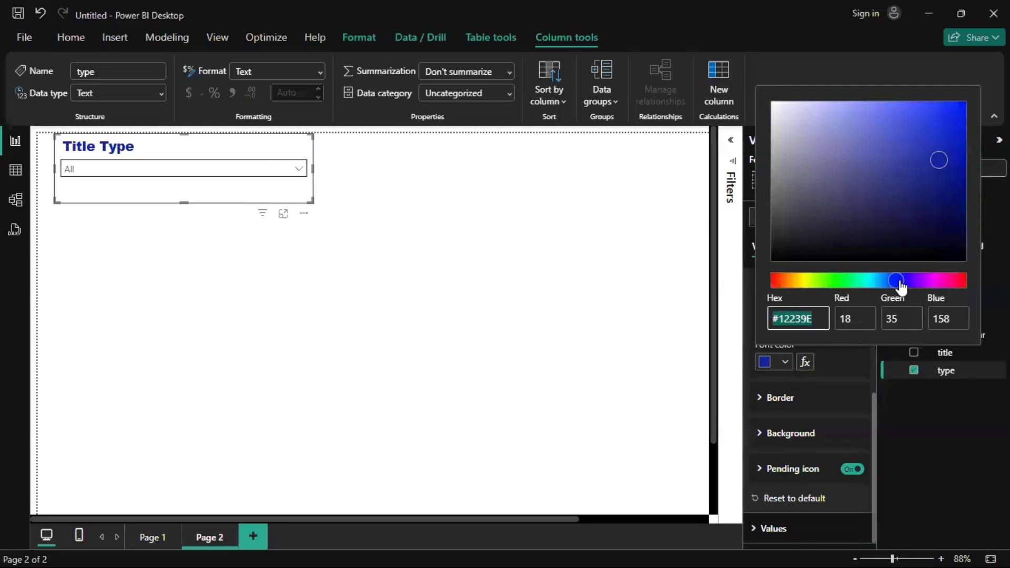
left_click_drag(895, 281, 900, 281)
left_click_drag(826, 287, 772, 304)
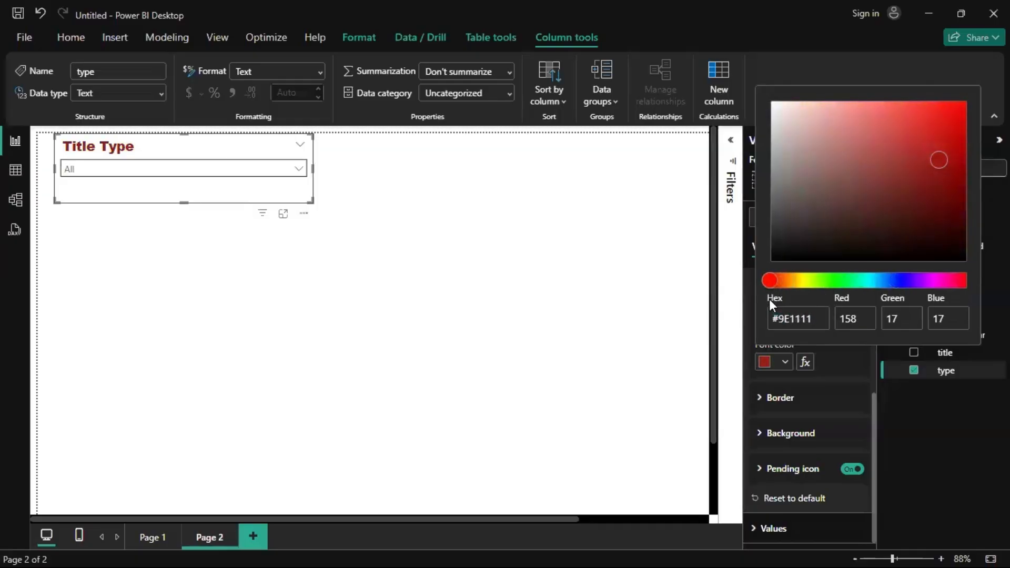
left_click(929, 160)
left_click_drag(941, 150, 966, 156)
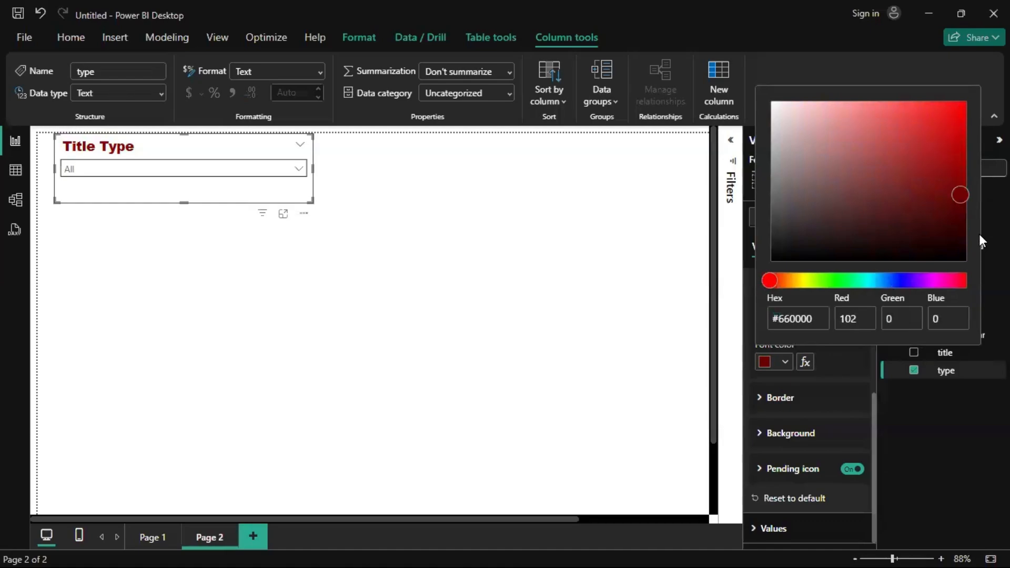
left_click_drag(969, 196, 966, 123)
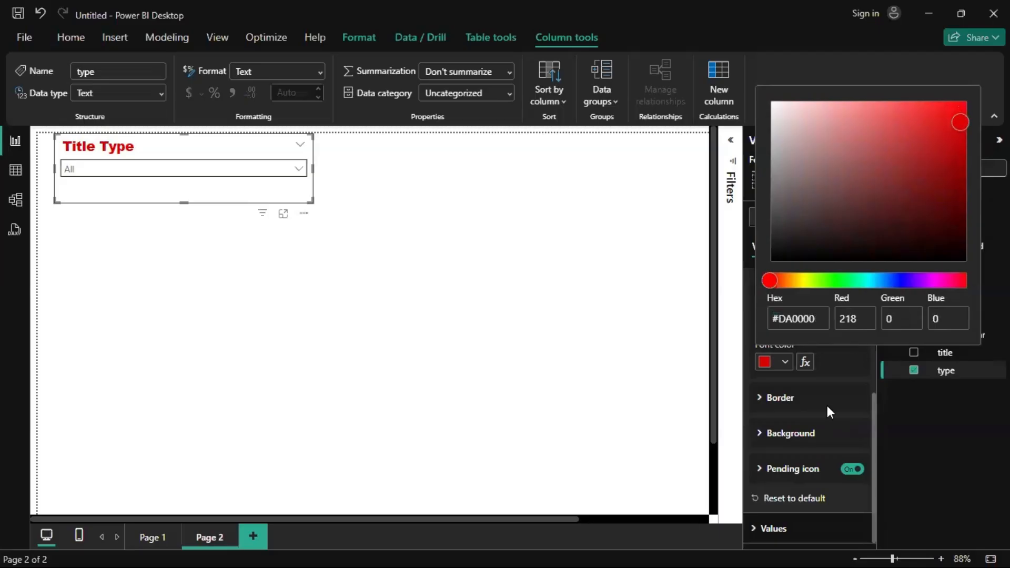
left_click(766, 365)
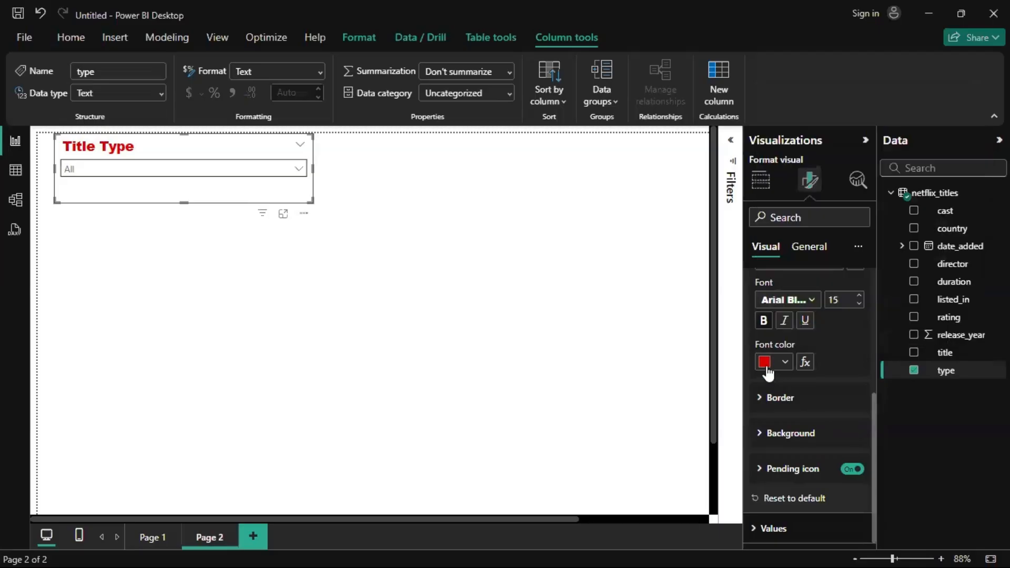
Move the slicer to the page's left edge and shrink its width and height to fit closely around its title and dropdown
left_click_drag(159, 149, 148, 158)
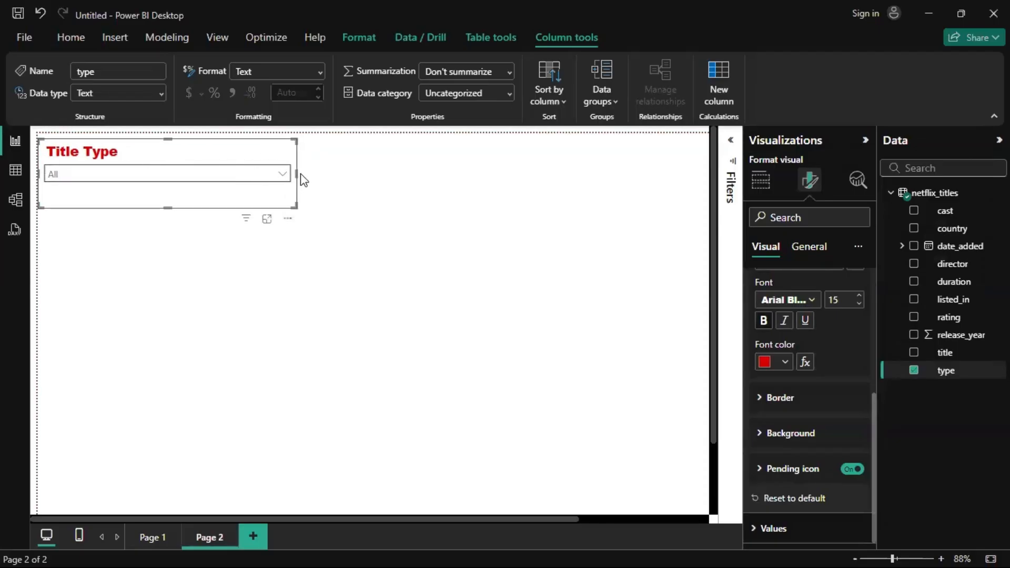
left_click_drag(294, 174, 188, 179)
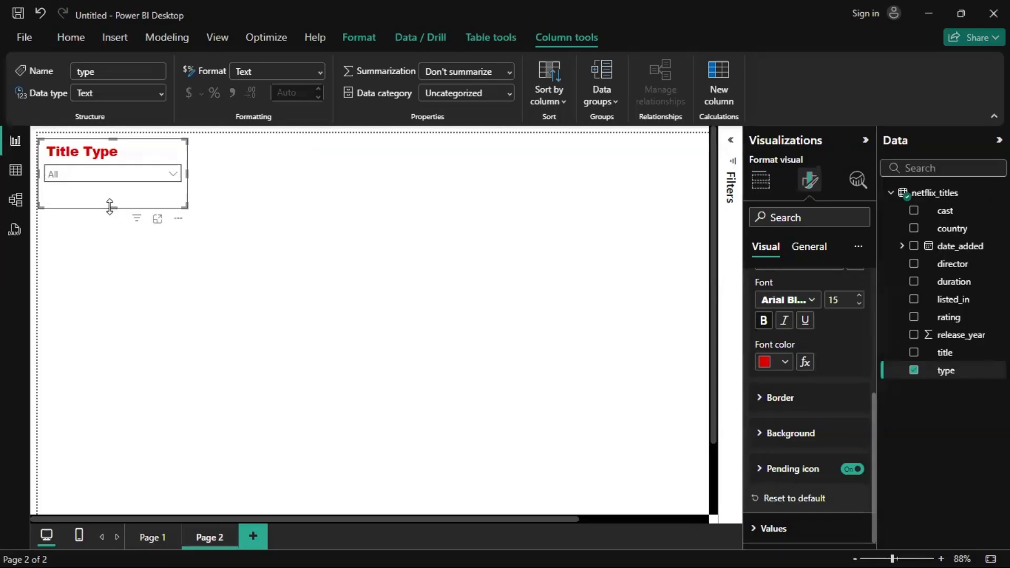
left_click_drag(109, 206, 117, 195)
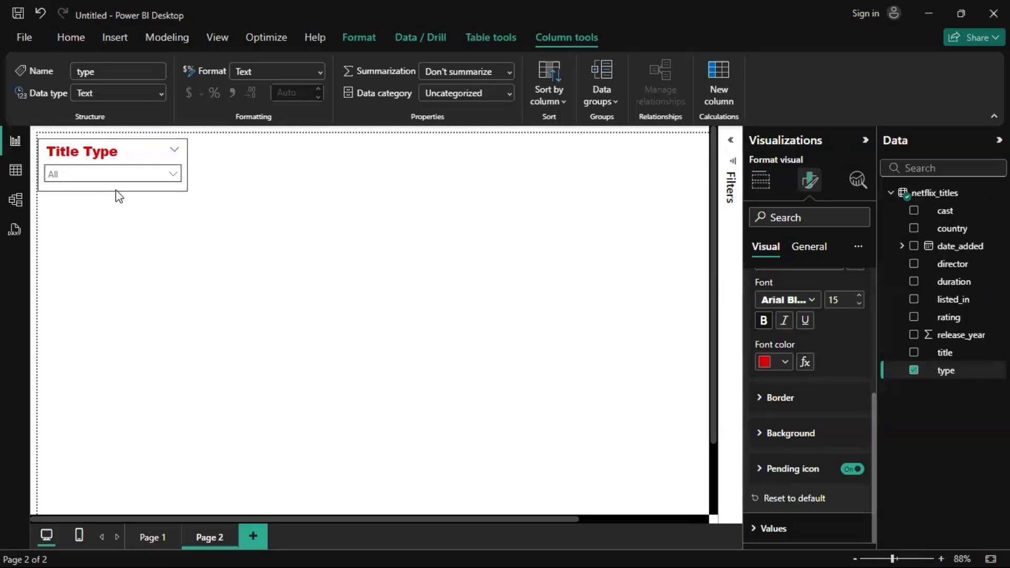
left_click(337, 256)
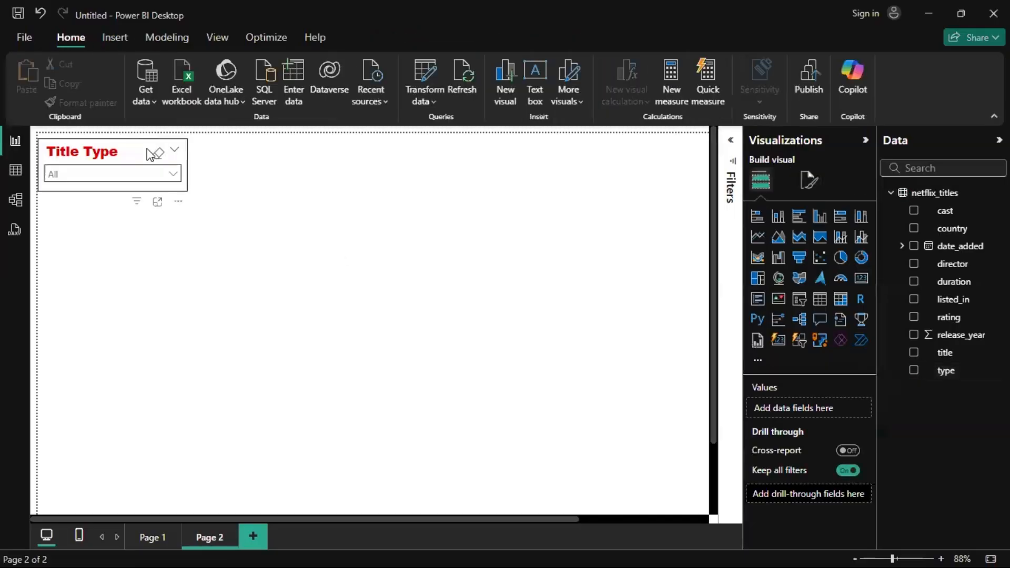
Set the font color of the slicer's values to the recent header red and check it in the dropdown list
left_click(179, 180)
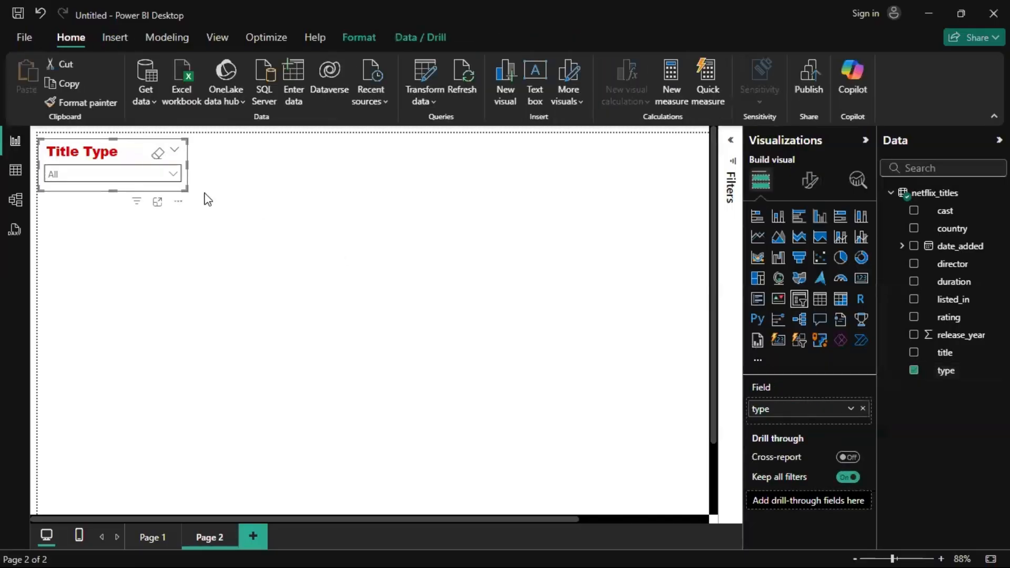
left_click(809, 180)
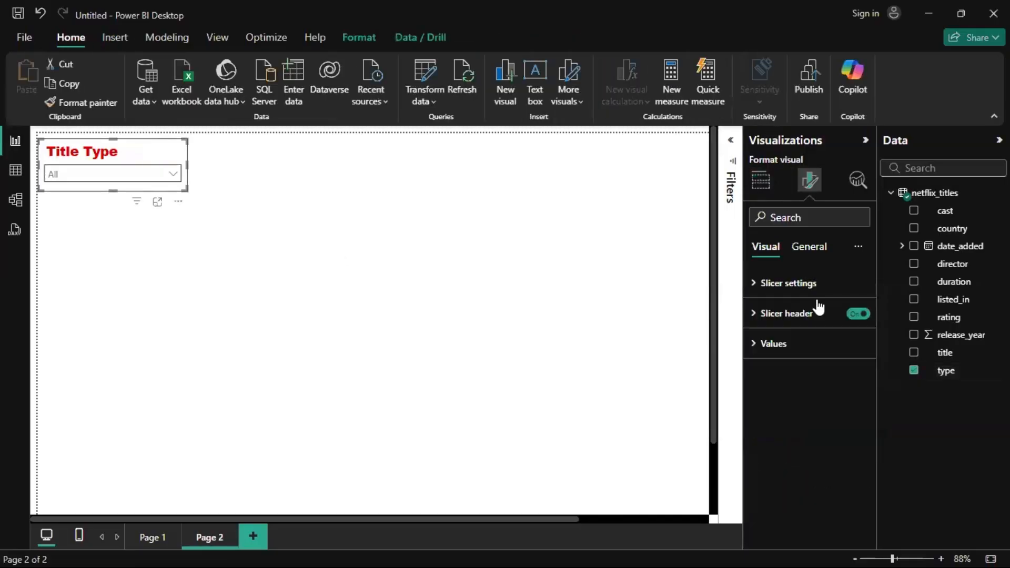
left_click(800, 348)
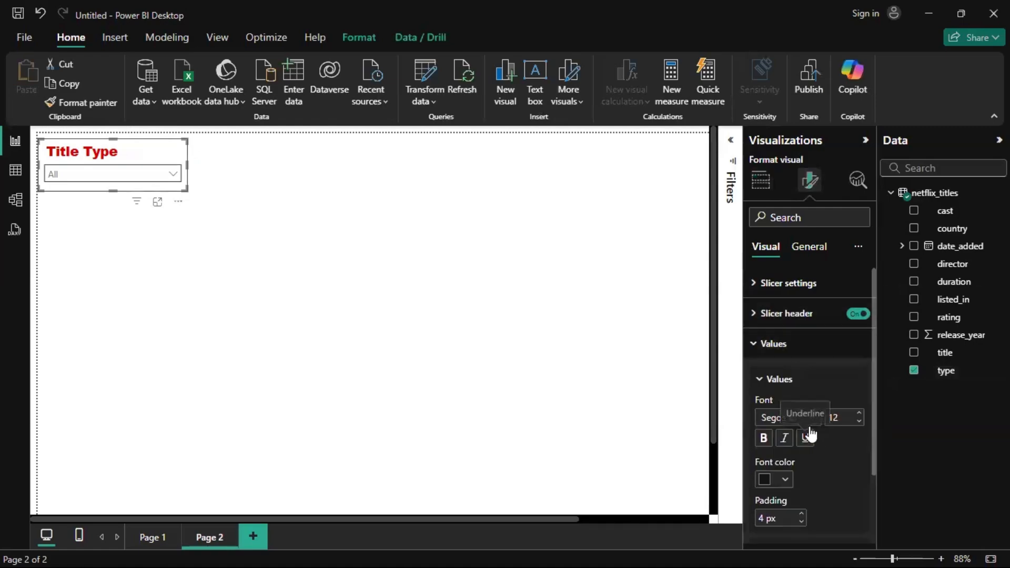
scroll(813, 476, "down", 2)
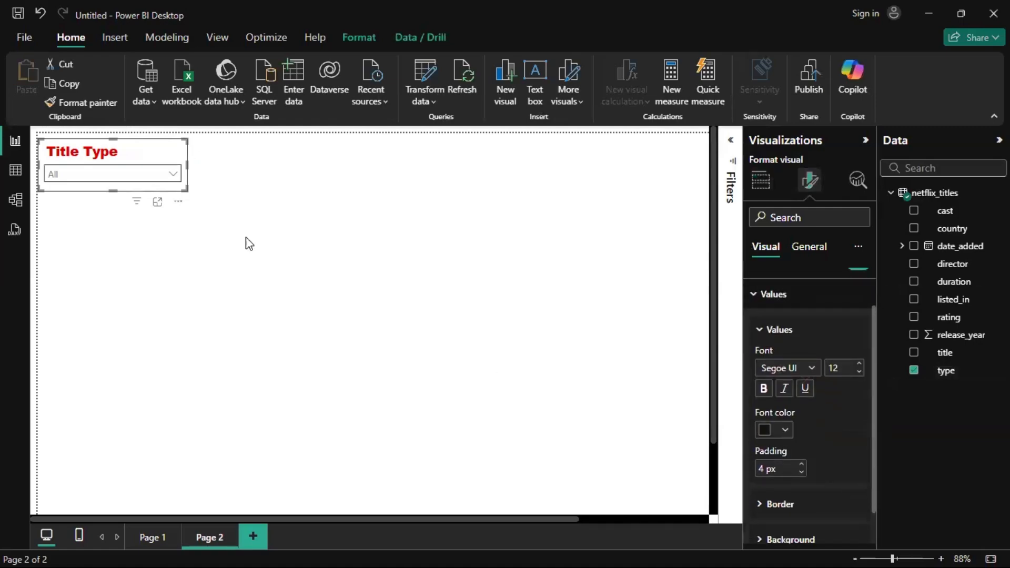
left_click(174, 175)
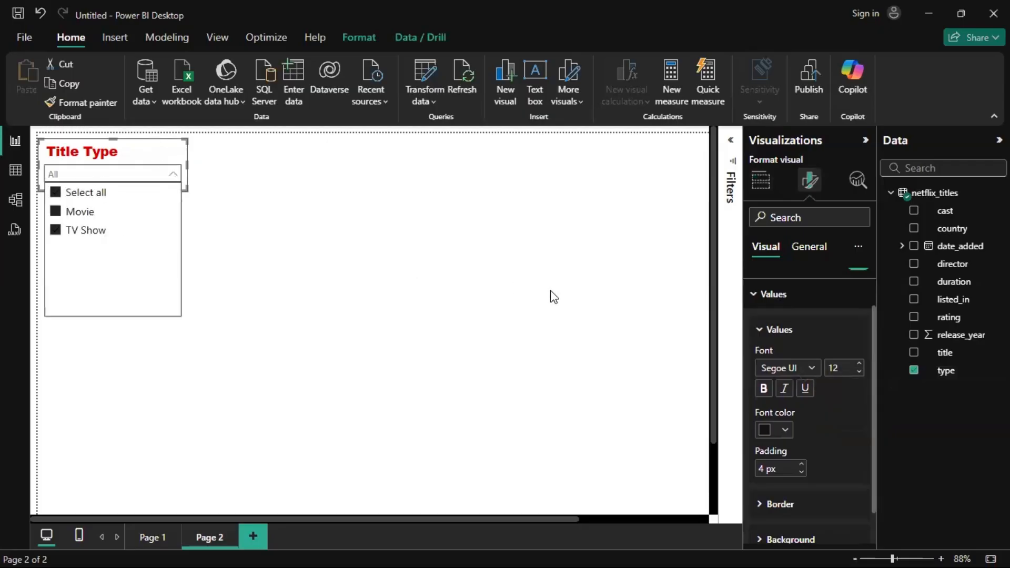
left_click(764, 432)
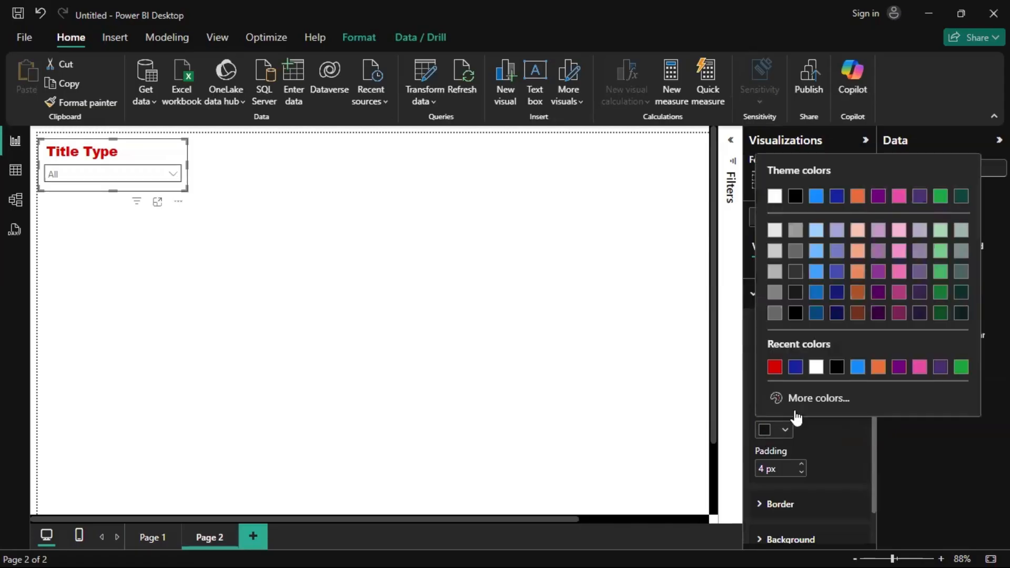
left_click(775, 368)
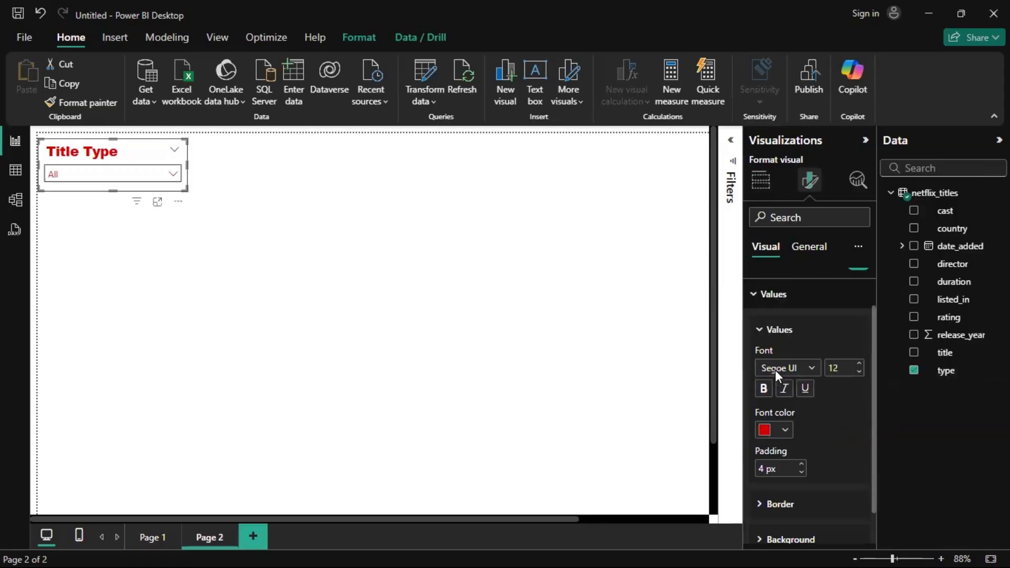
left_click(174, 175)
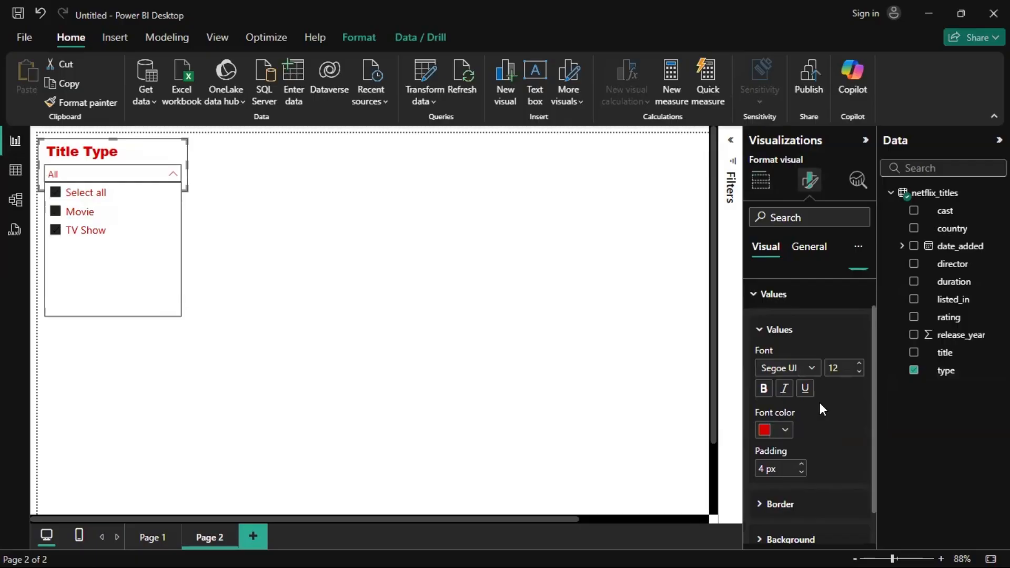
Make the slicer's values bold in Arial Black and check them in the dropdown list
left_click(766, 389)
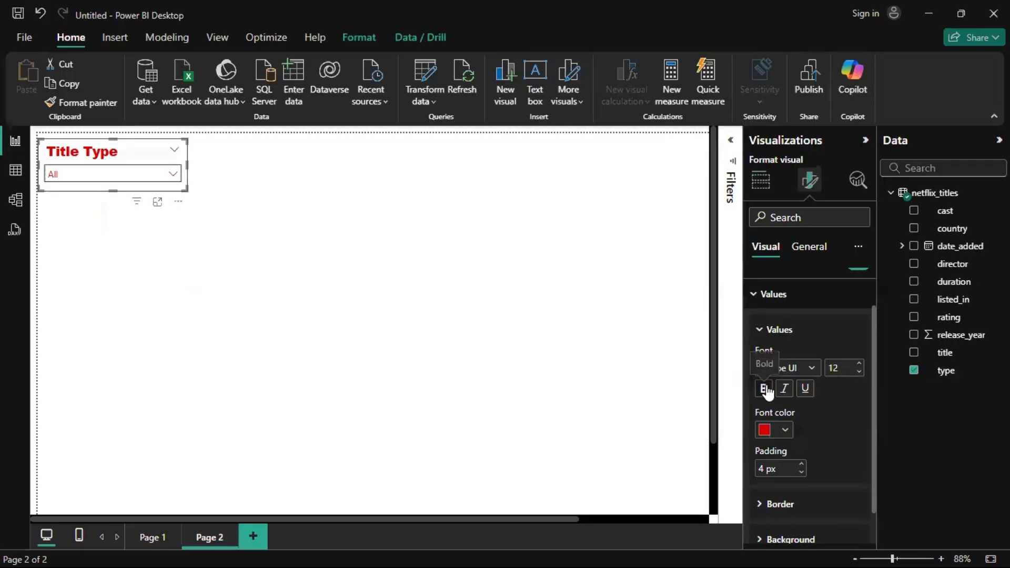
left_click(812, 372)
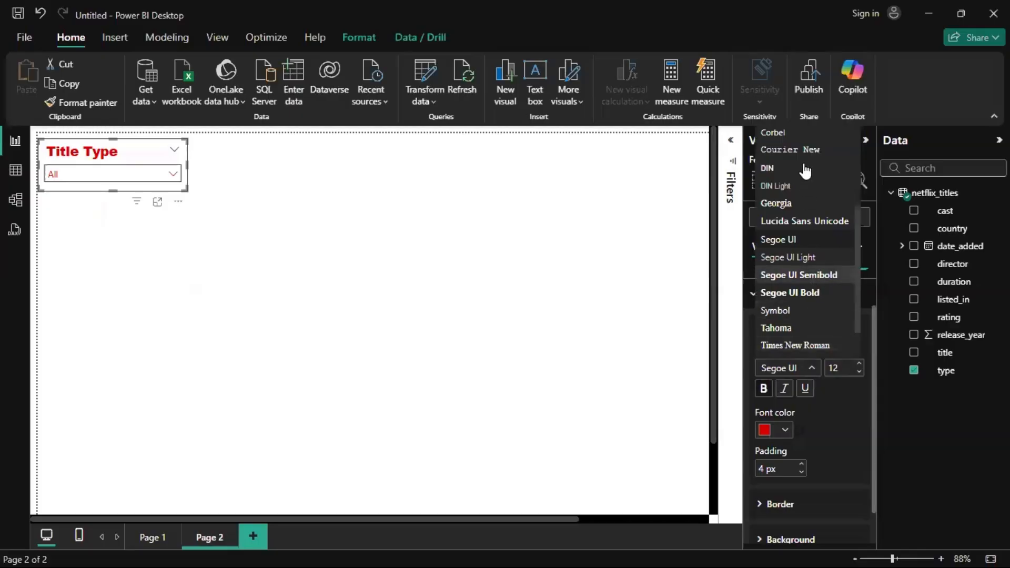
scroll(805, 168, "up", 3)
left_click(789, 147)
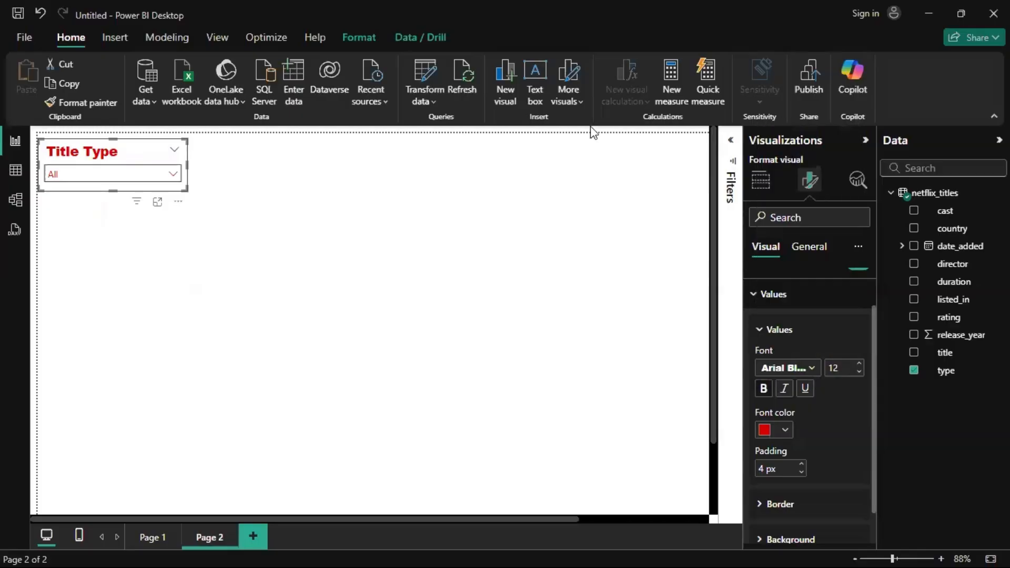
left_click(175, 179)
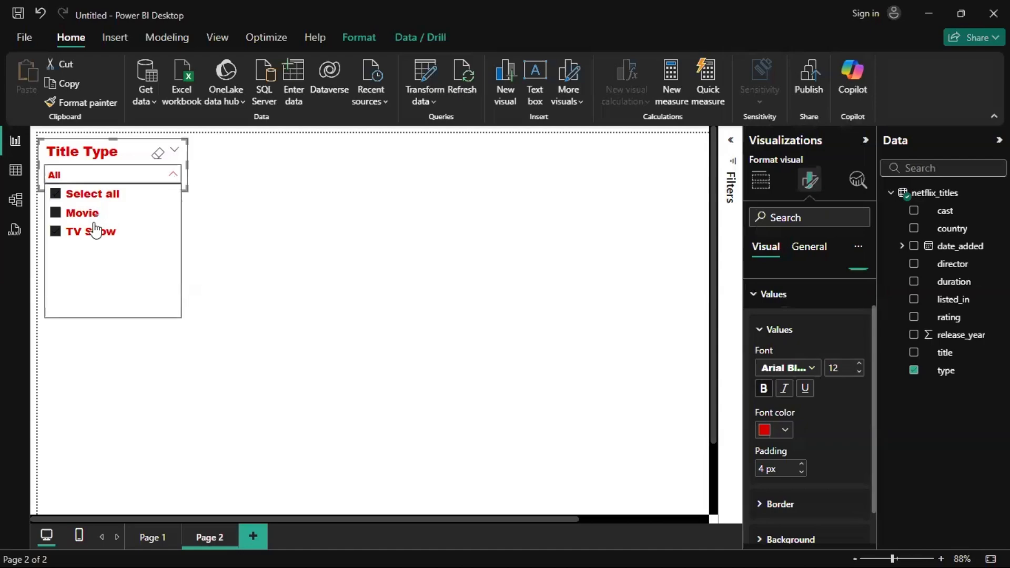
left_click(172, 177)
Try a black background for the slicer's values and check it in the dropdown list
scroll(833, 443, "down", 1)
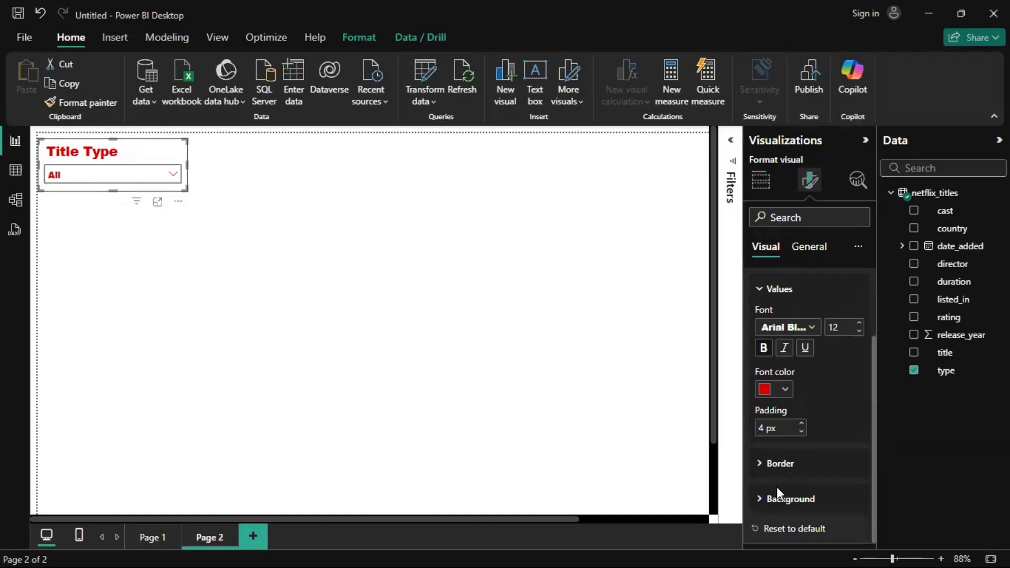
left_click(774, 500)
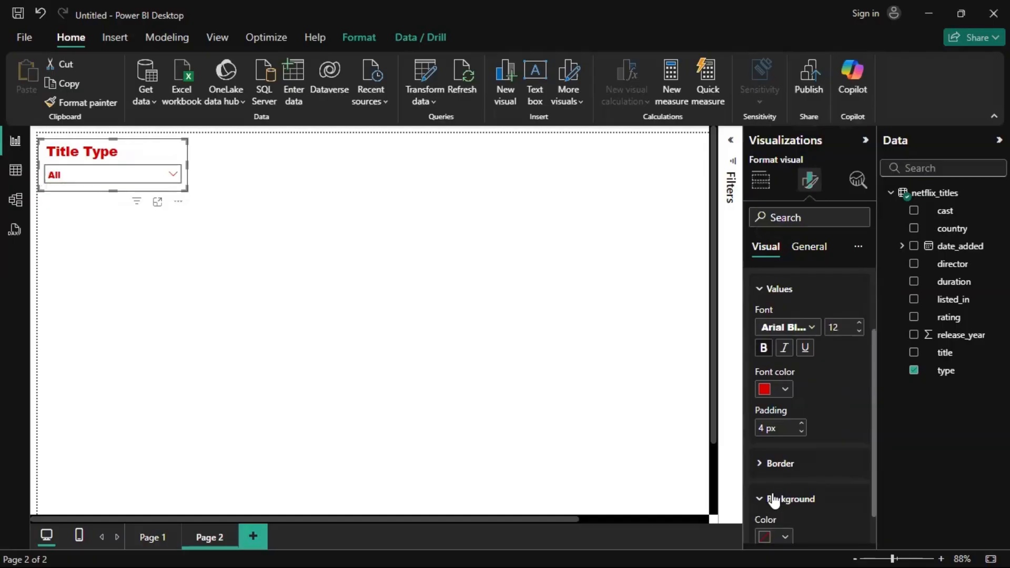
left_click(766, 497)
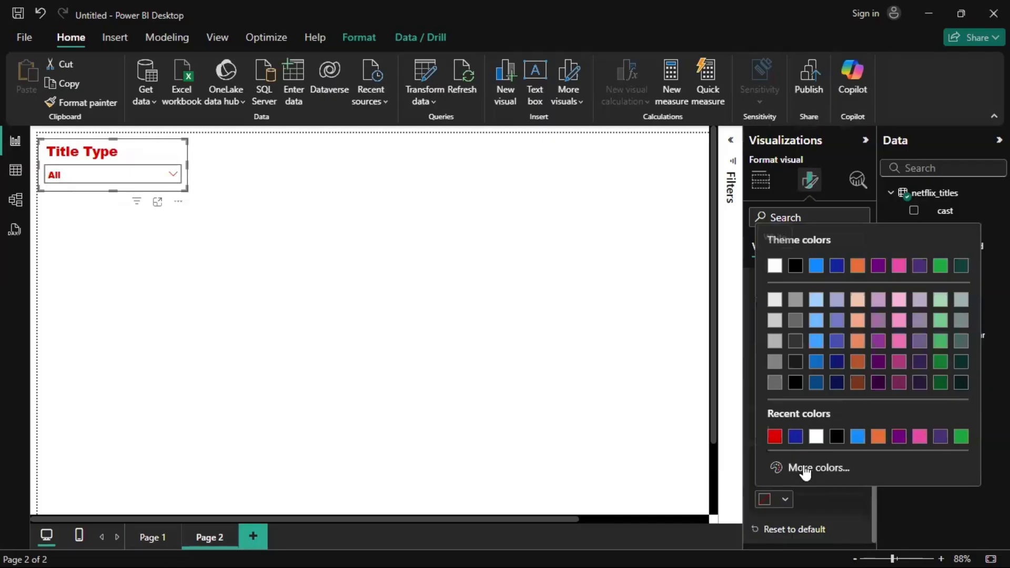
left_click(838, 437)
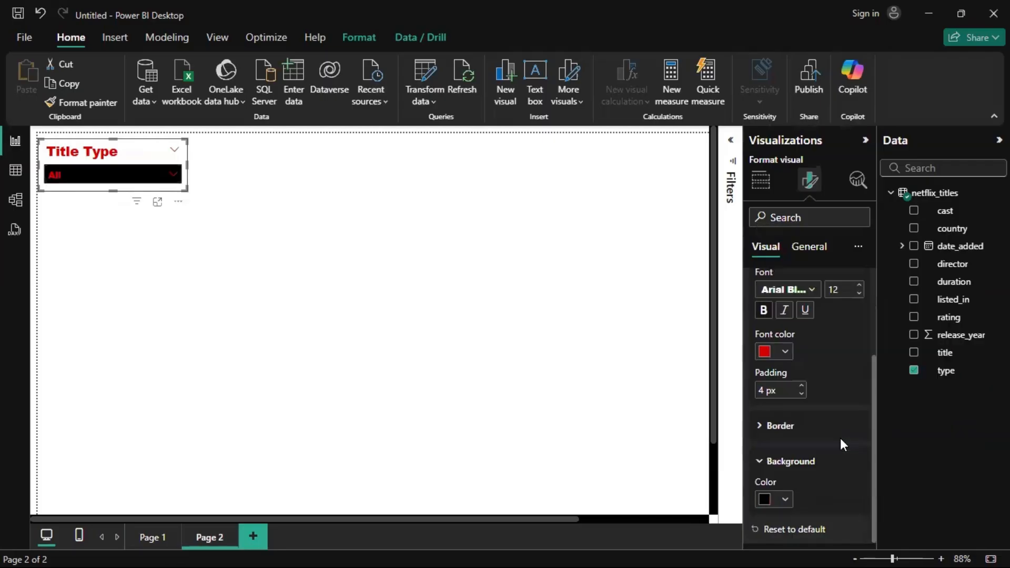
left_click(174, 176)
left_click(175, 175)
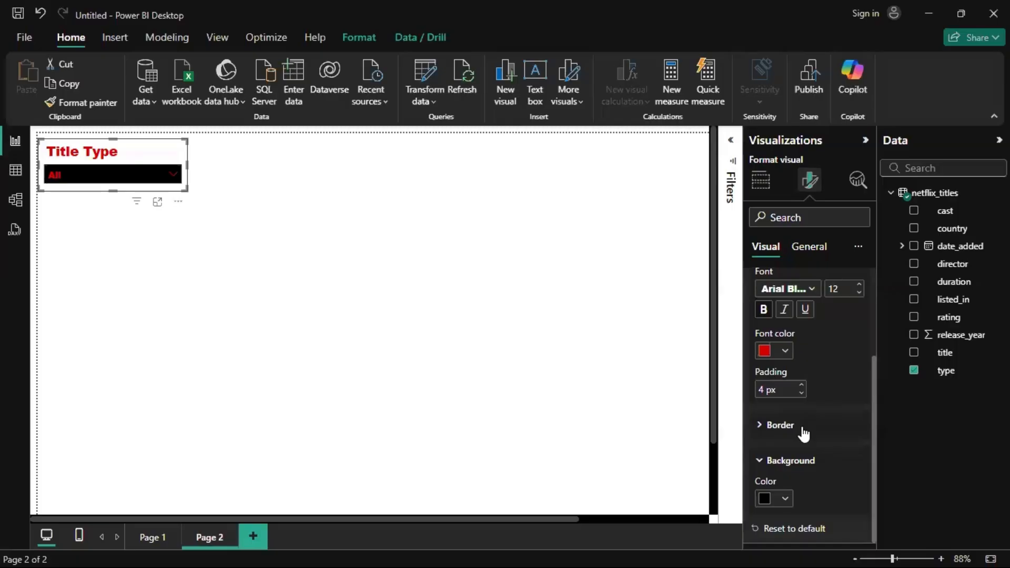
Set the background color of the slicer's values to white and collapse the values settings
left_click(766, 497)
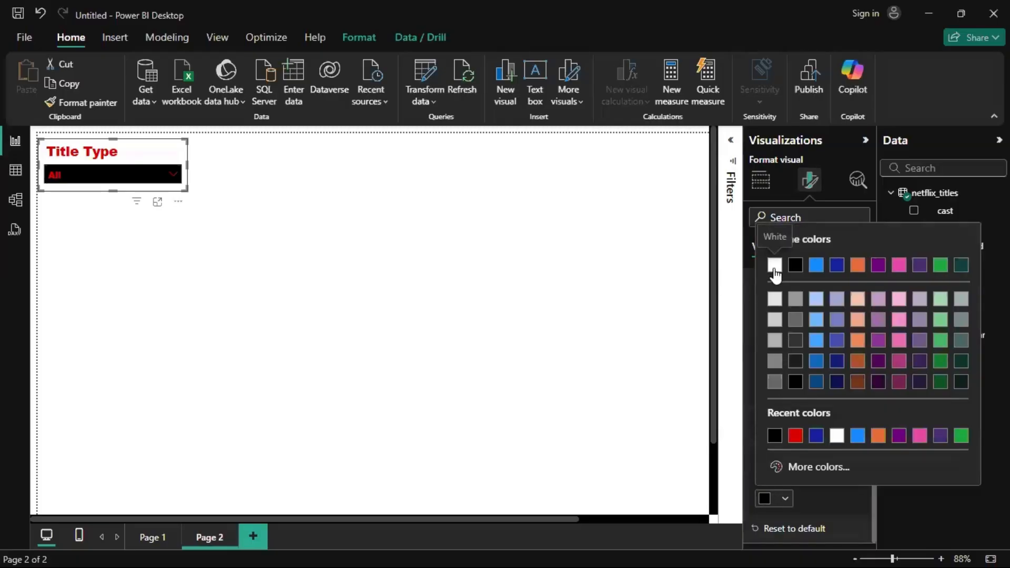
left_click(773, 268)
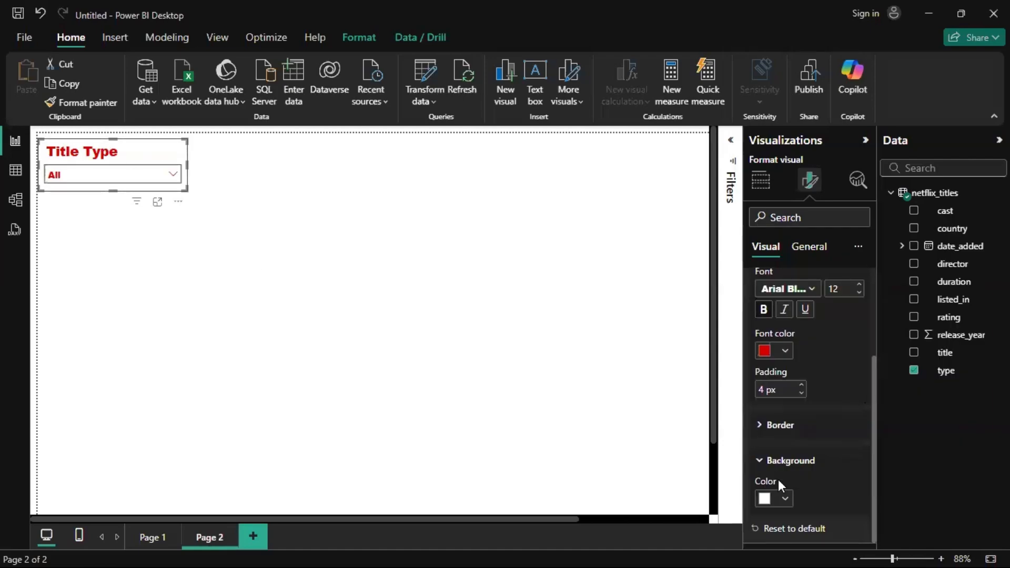
left_click(767, 462)
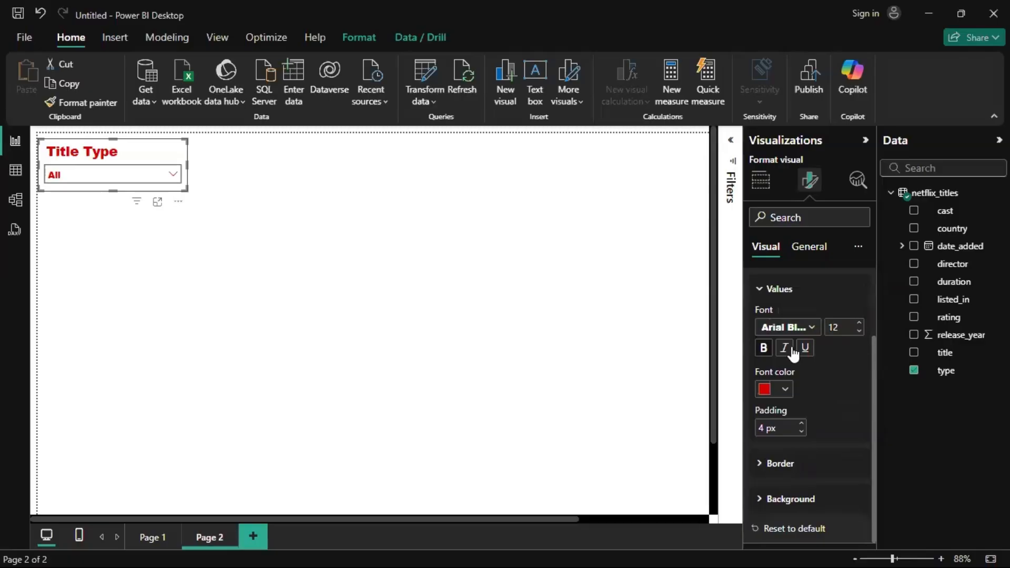
left_click(780, 290)
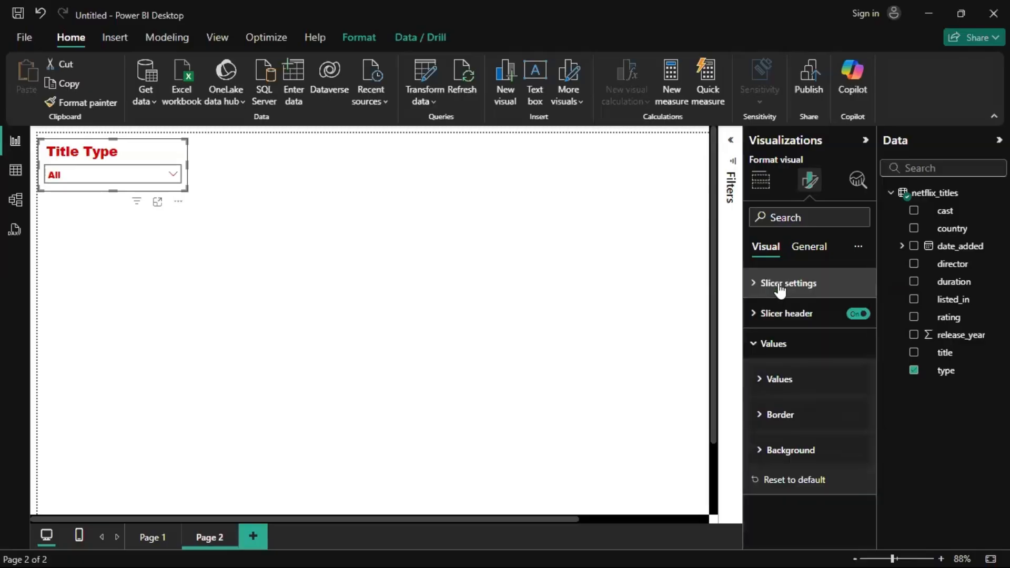
left_click(787, 349)
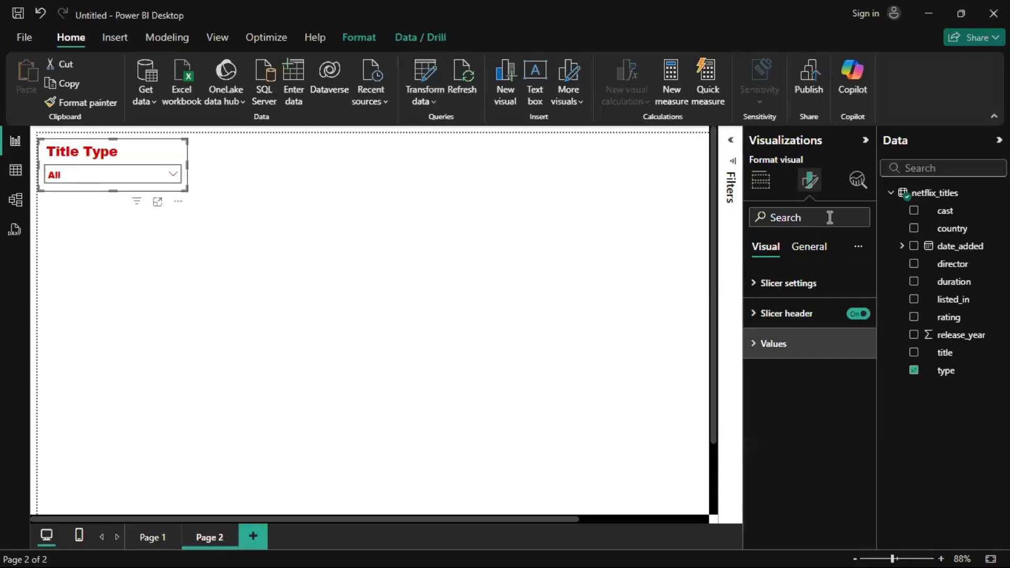
Set the background color of the whole slicer visual to black in its effects settings
left_click(814, 251)
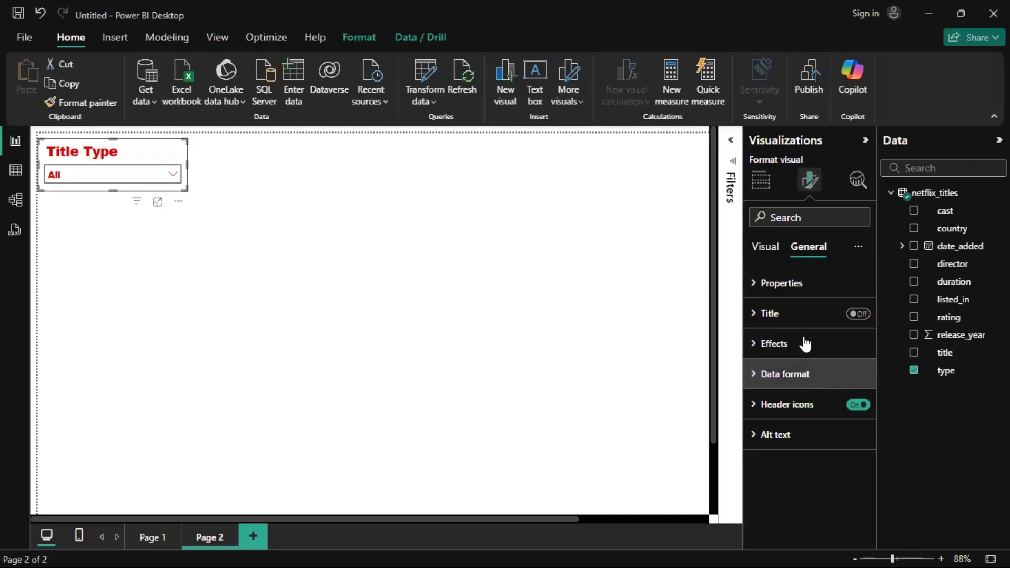
left_click(792, 286)
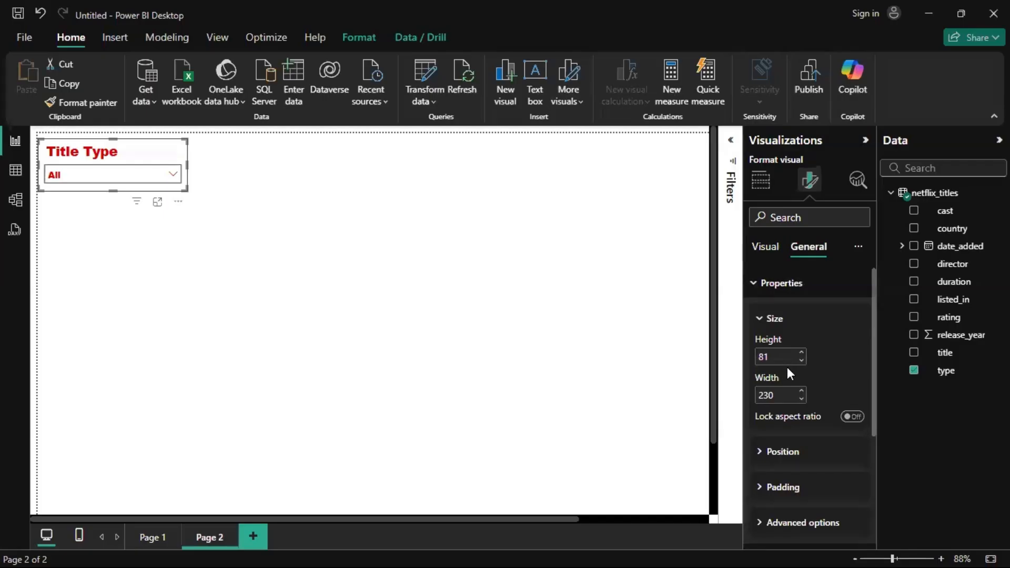
left_click(799, 296)
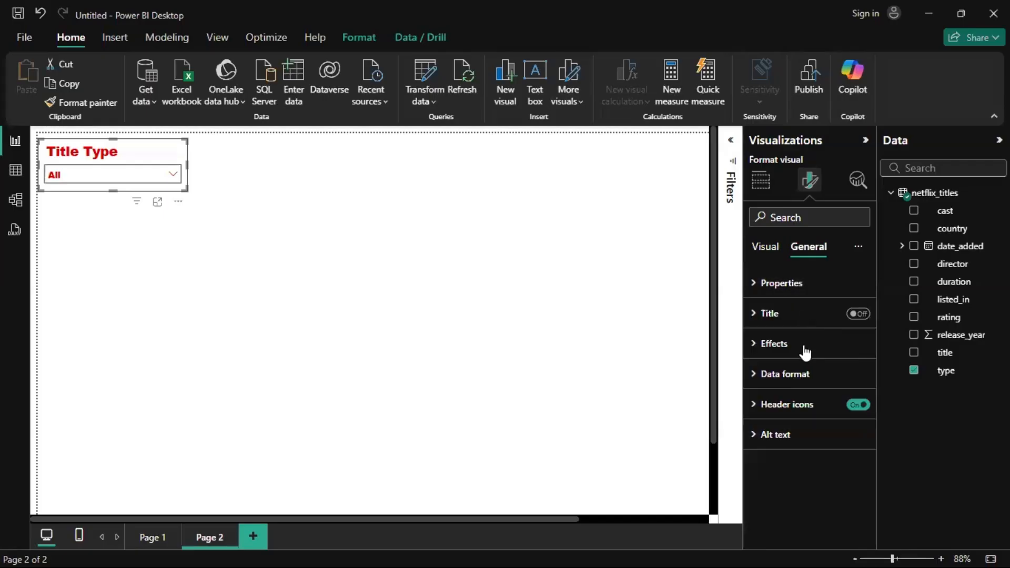
left_click(800, 330)
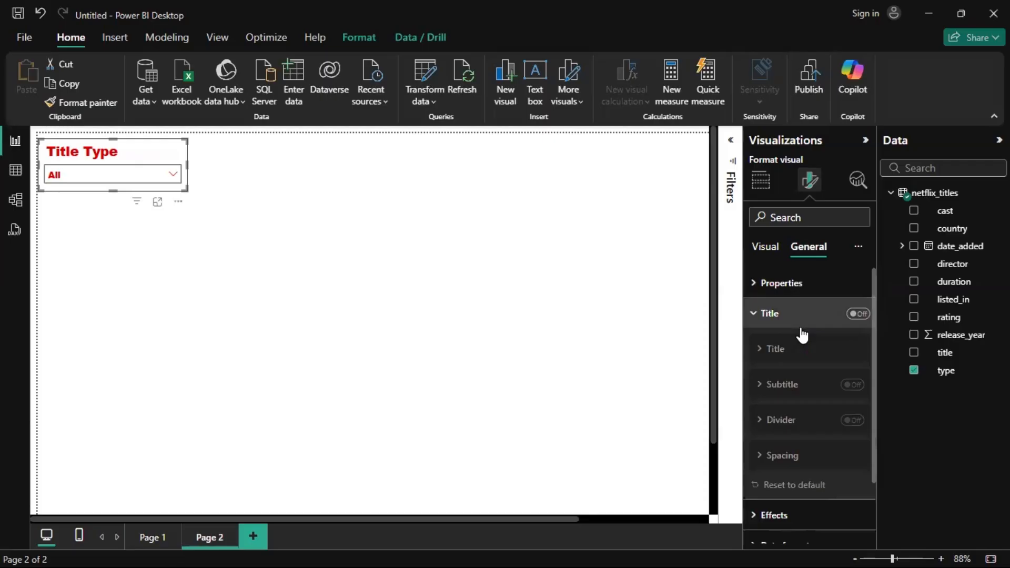
left_click(801, 328)
left_click(789, 346)
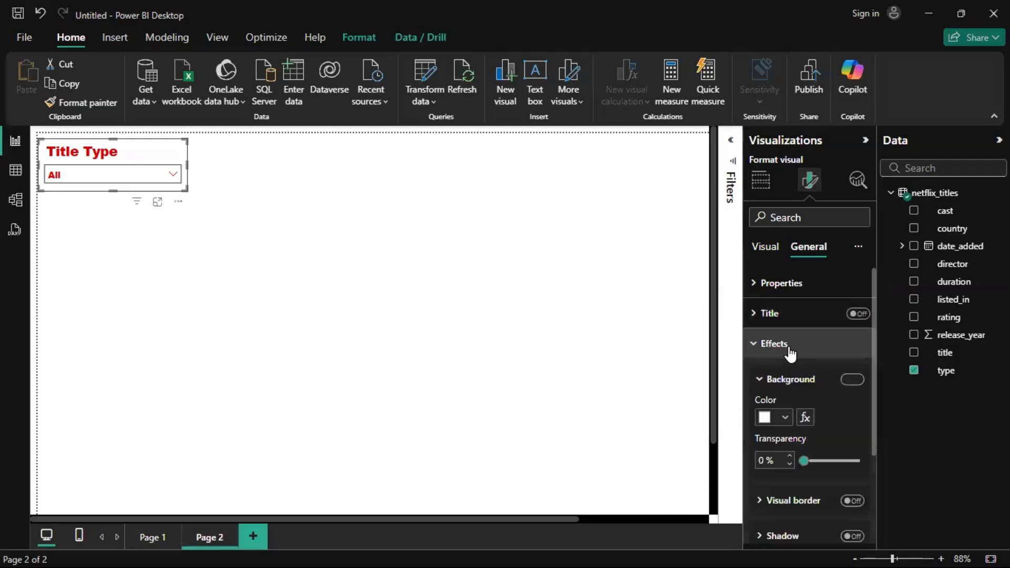
left_click(764, 418)
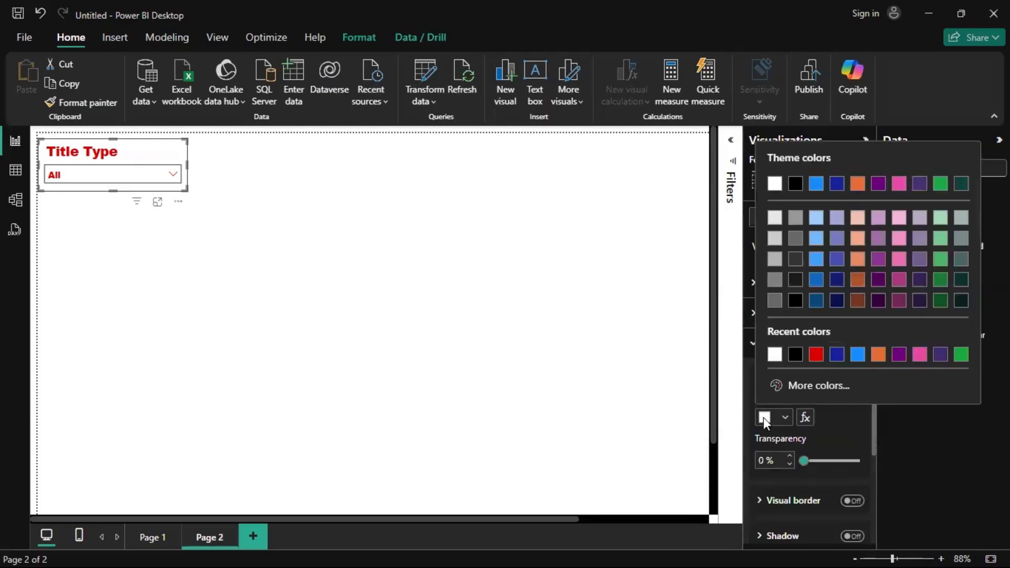
left_click(793, 358)
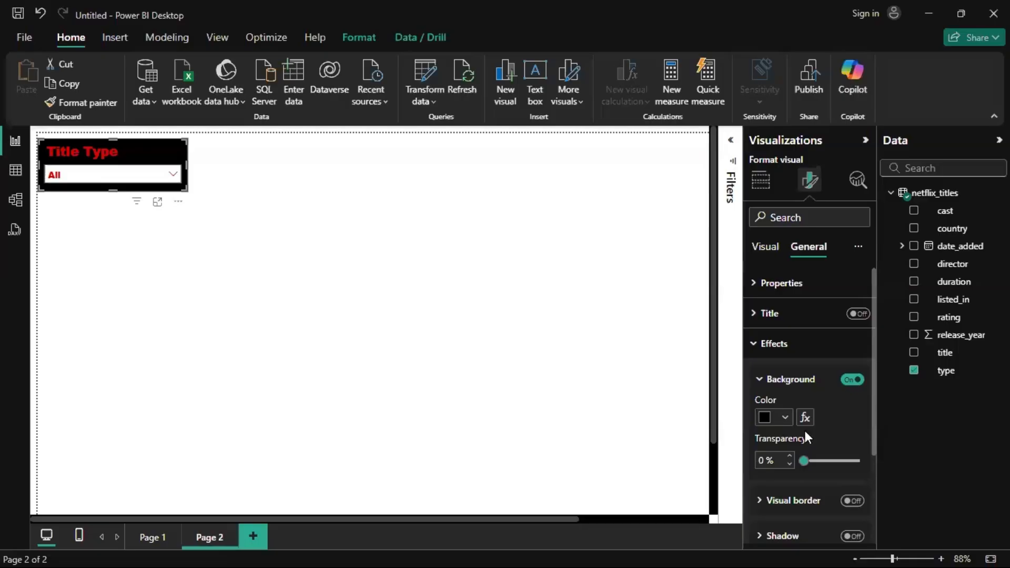
Enable the slicer's visual border, color it the recent red, and deselect the slicer to check it
scroll(806, 430, "down", 3)
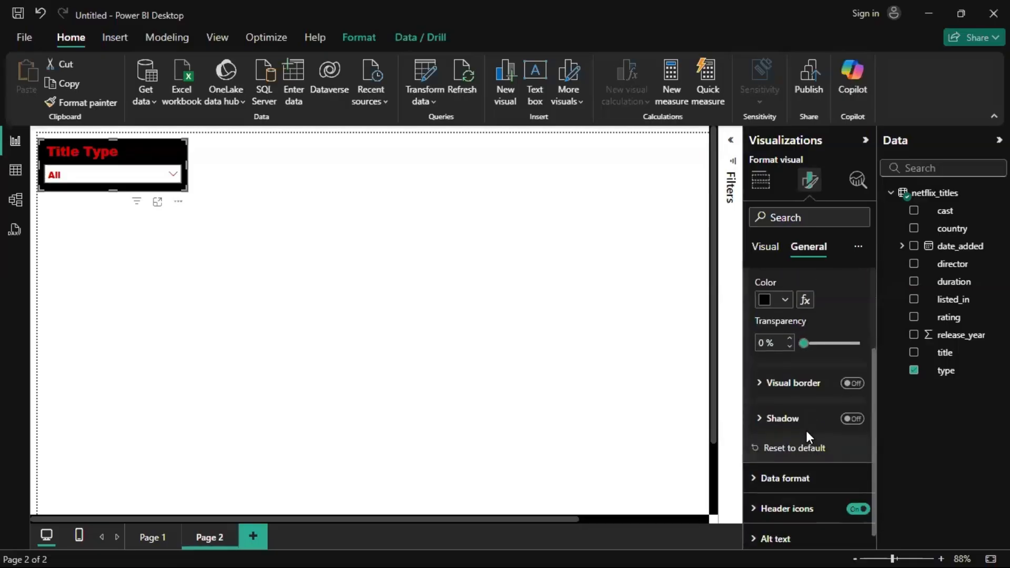
left_click(854, 384)
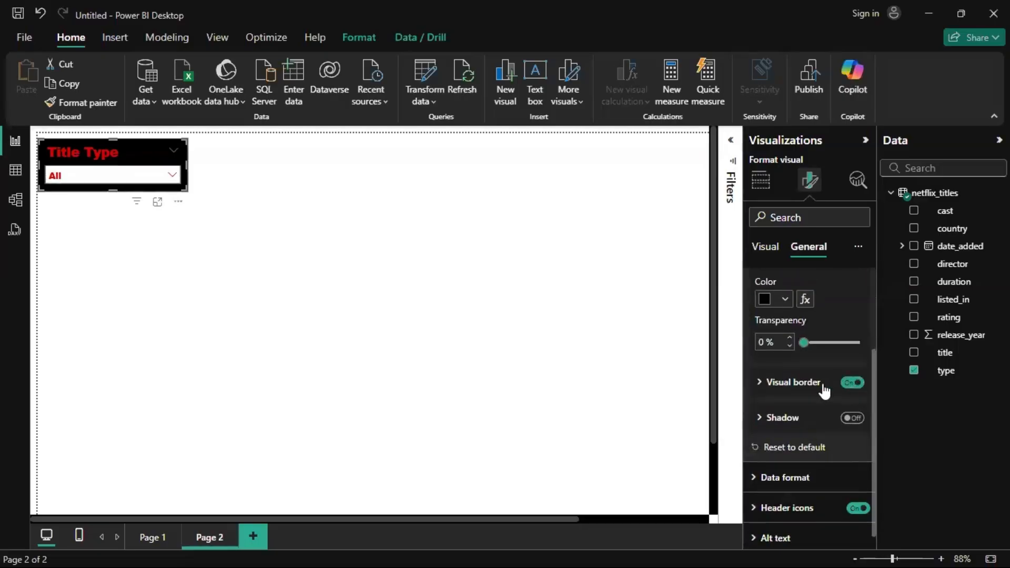
left_click(766, 420)
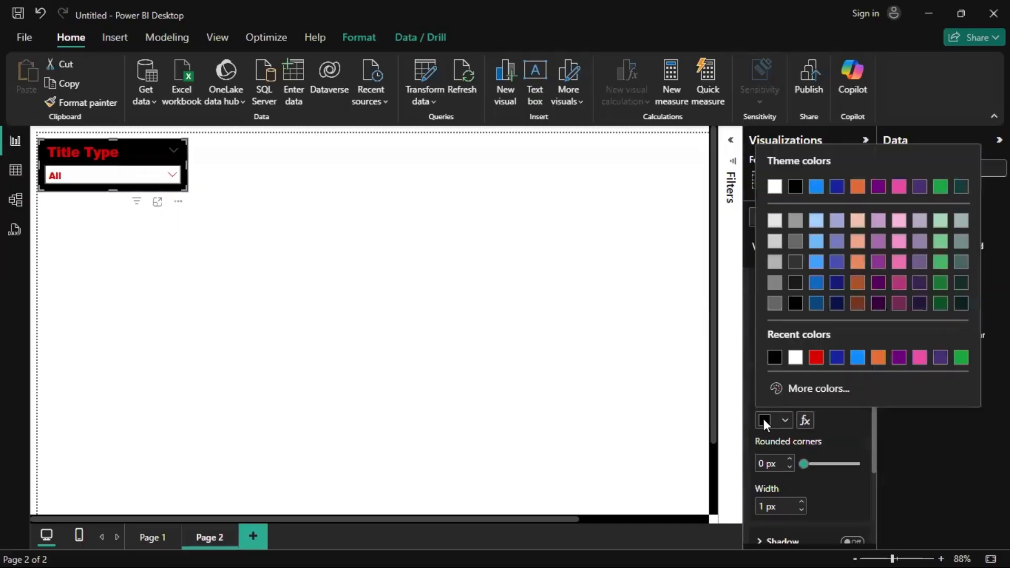
left_click(815, 358)
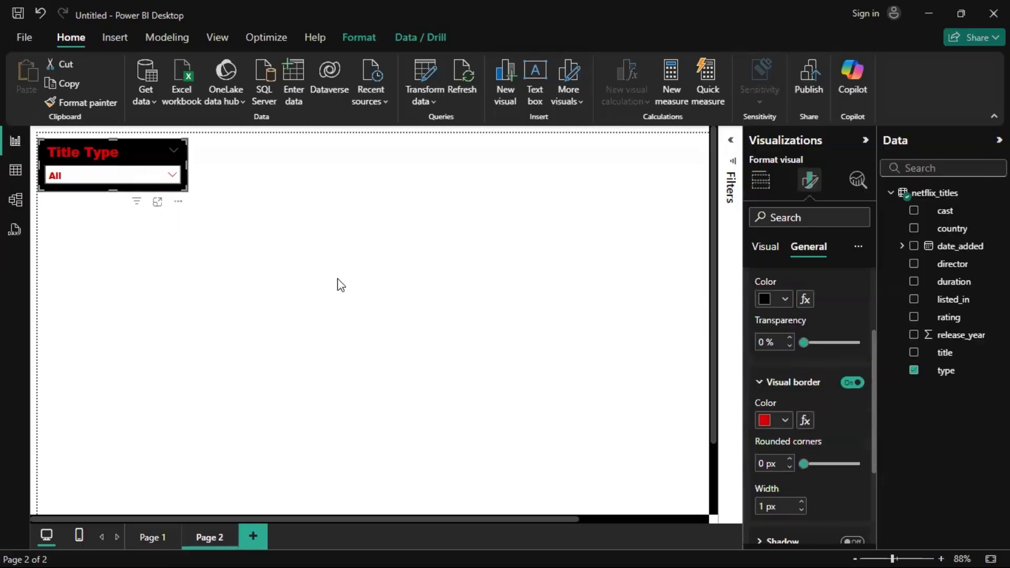
left_click(252, 261)
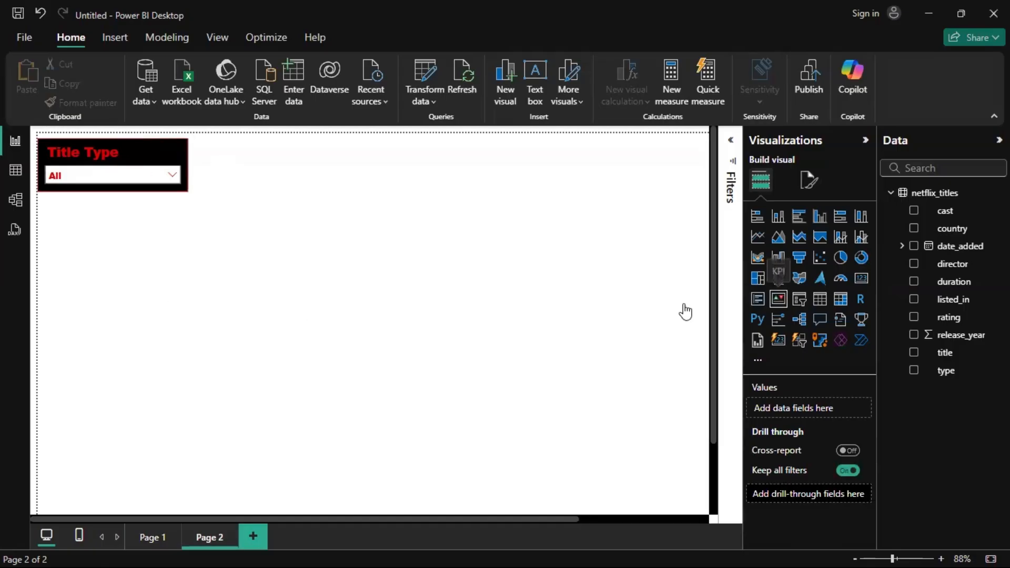
Enable the shadow effect on the slicer and deselect it to check the look
left_click(135, 163)
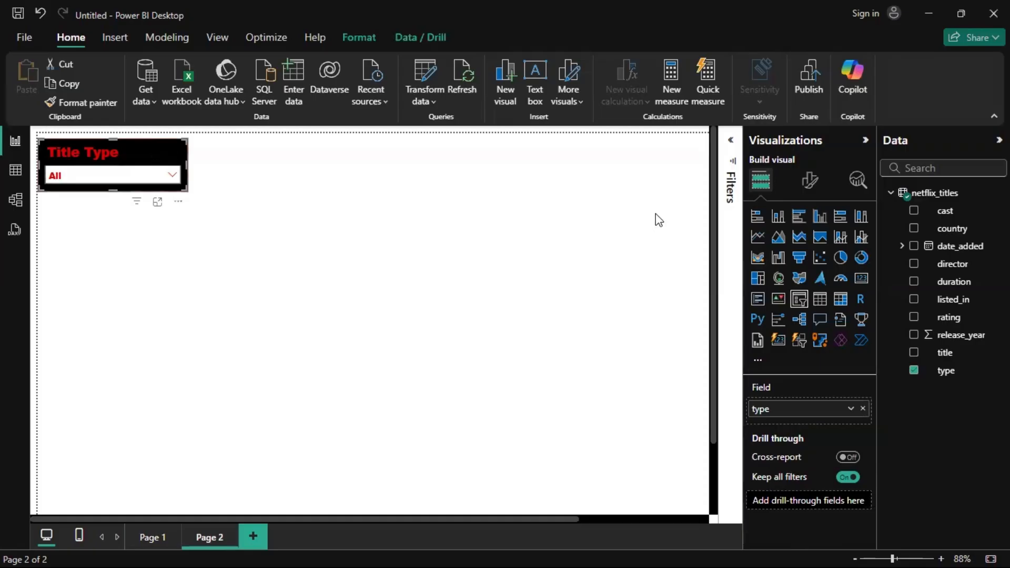
left_click(811, 181)
left_click(810, 248)
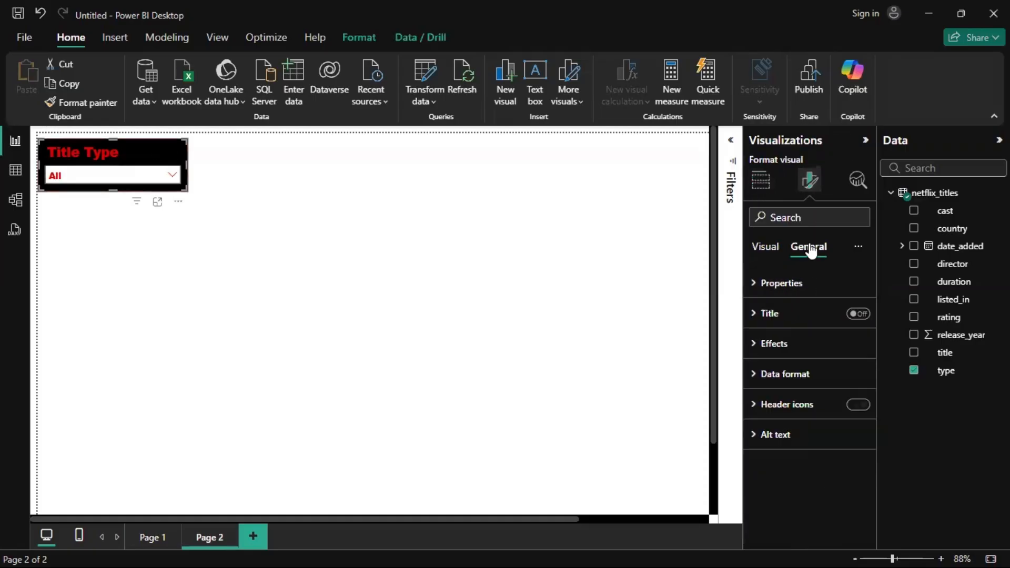
left_click(779, 345)
scroll(794, 448, "down", 3)
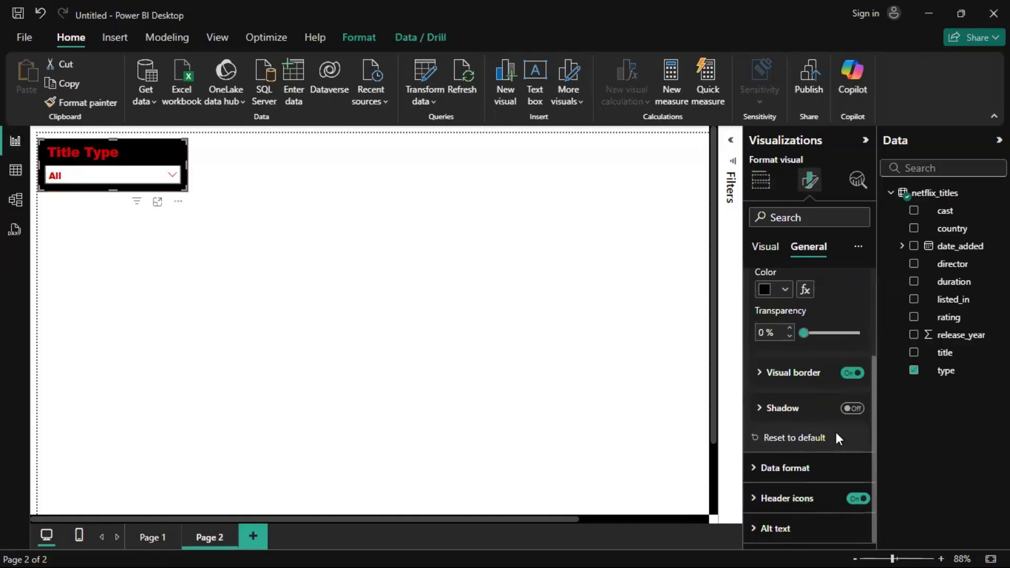
left_click(852, 410)
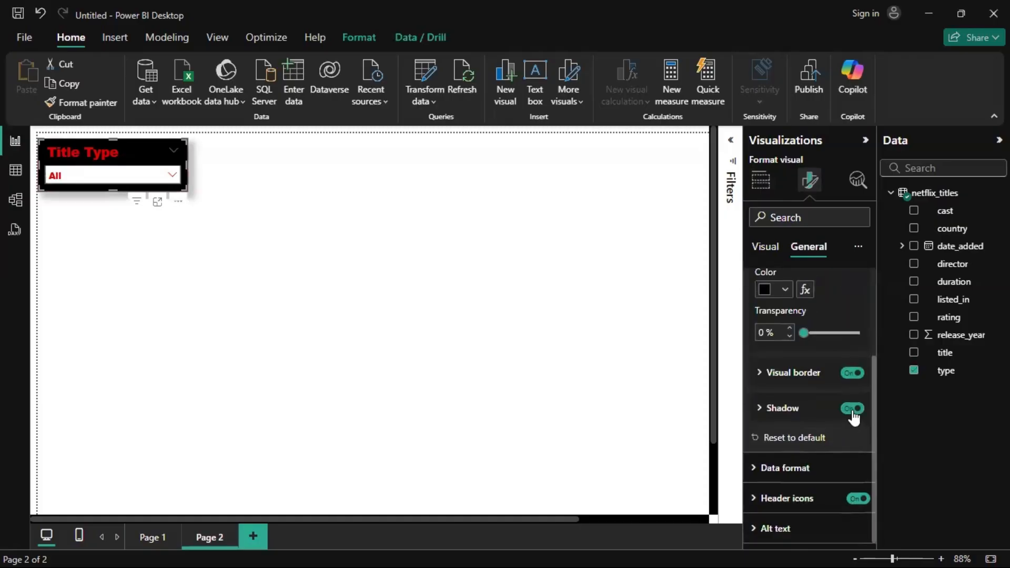
left_click(169, 196)
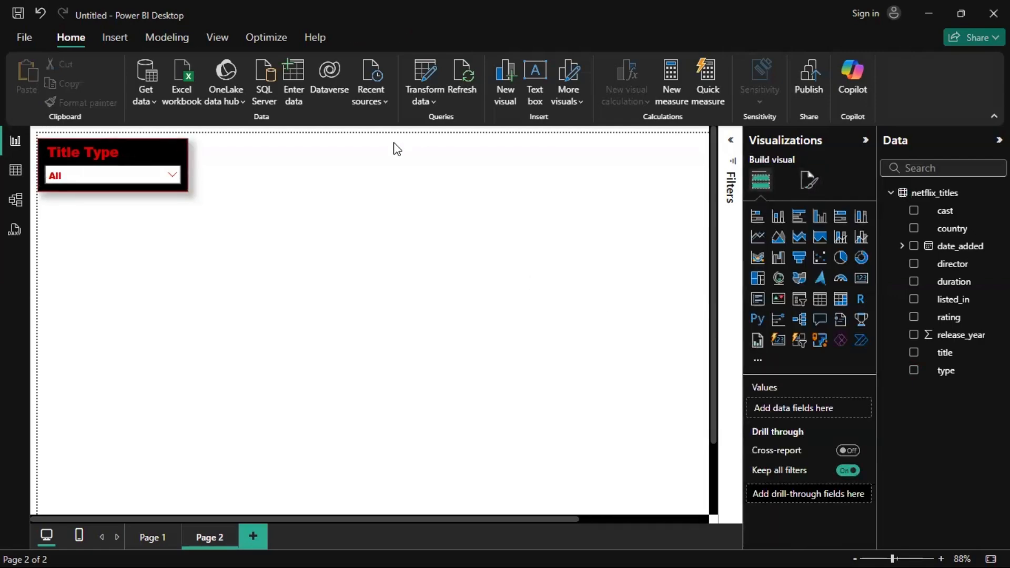
Examine the slicer's data format options and its header icon color settings
left_click(187, 180)
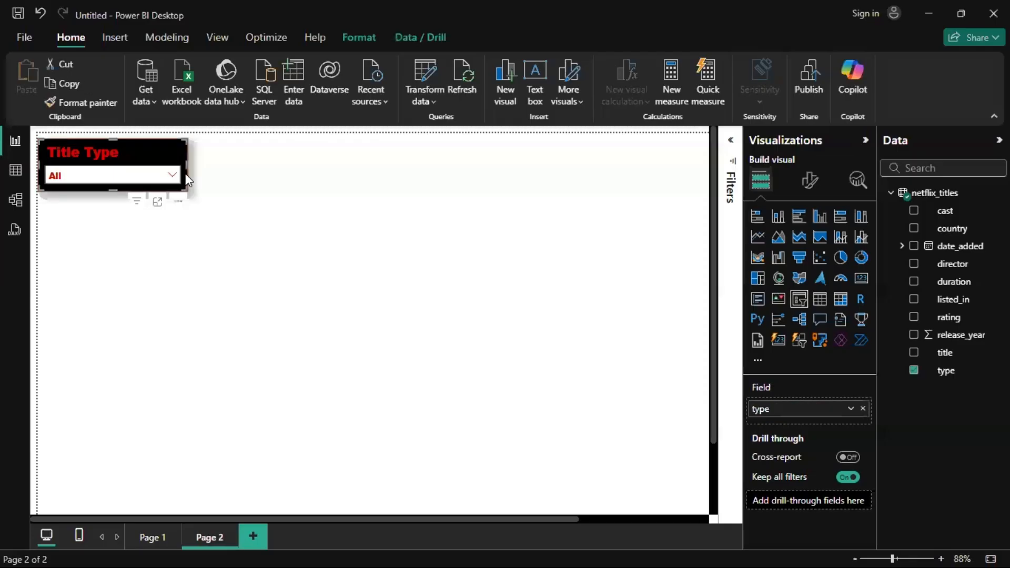
left_click(810, 180)
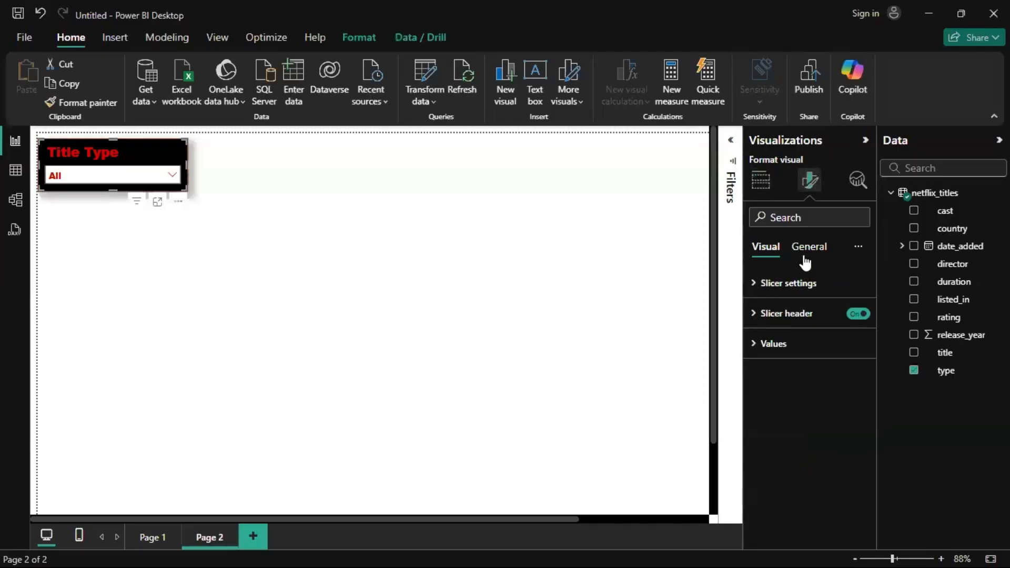
left_click(809, 246)
left_click(808, 371)
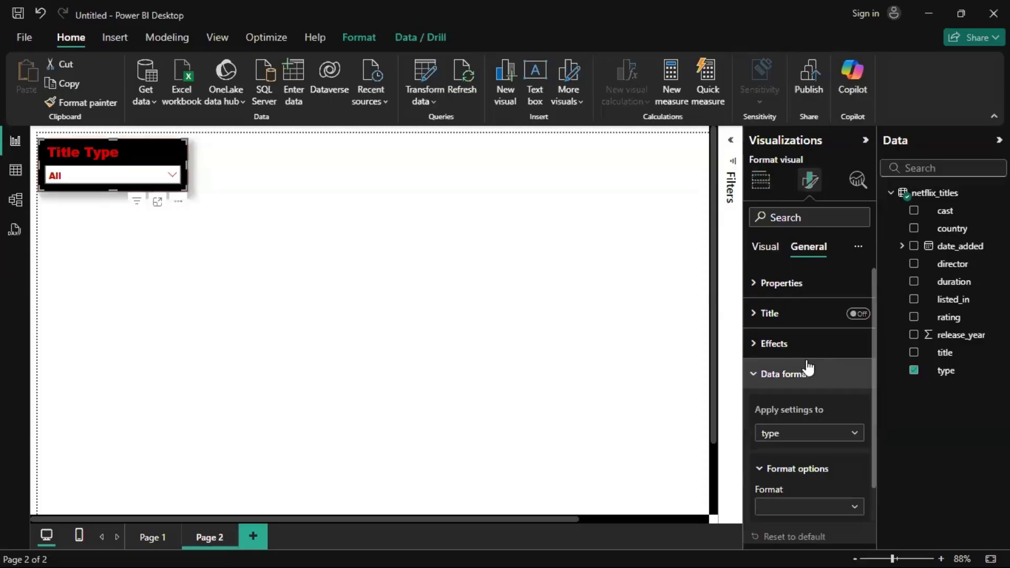
scroll(807, 368, "down", 1)
left_click(834, 373)
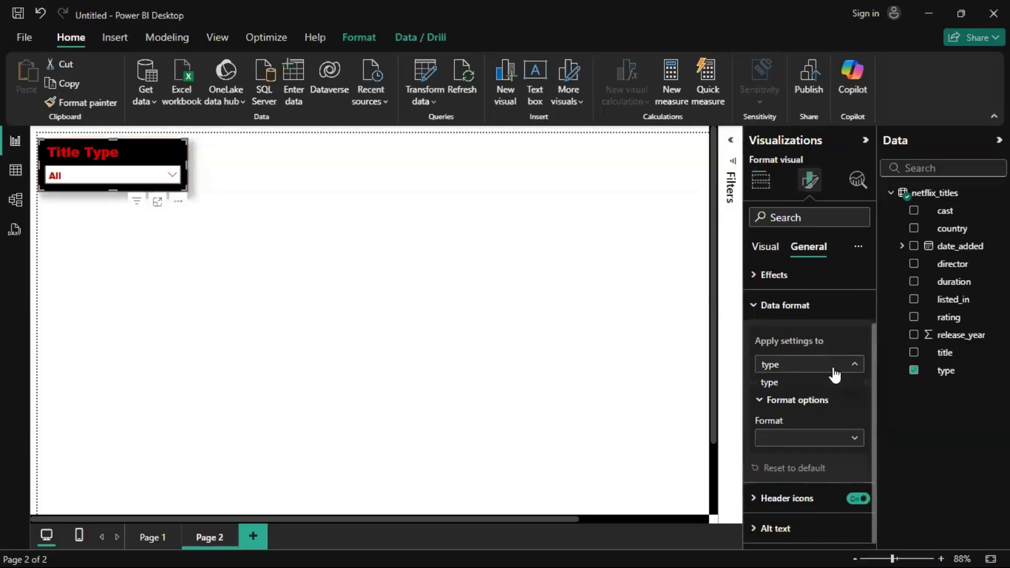
left_click(835, 374)
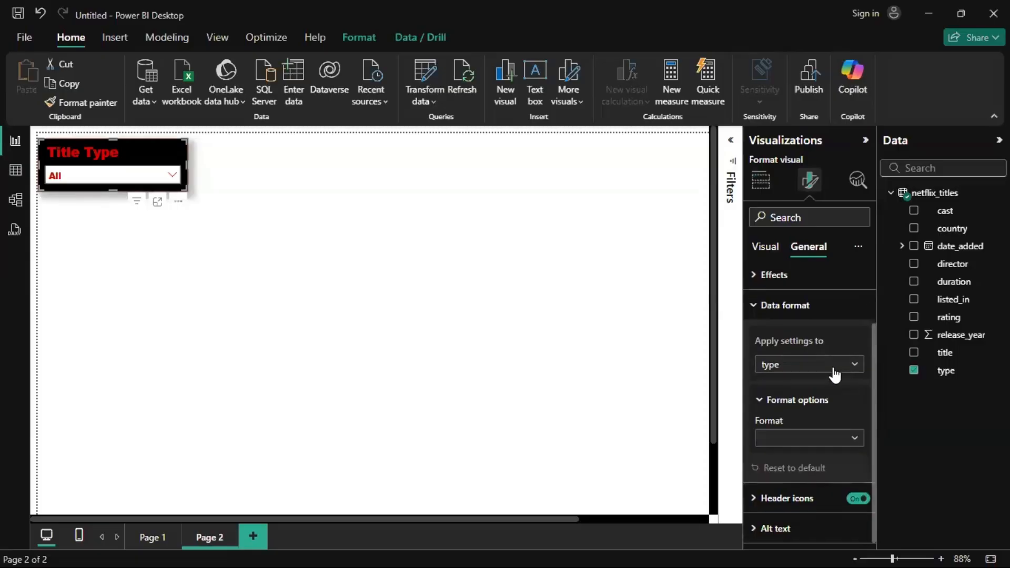
left_click(809, 313)
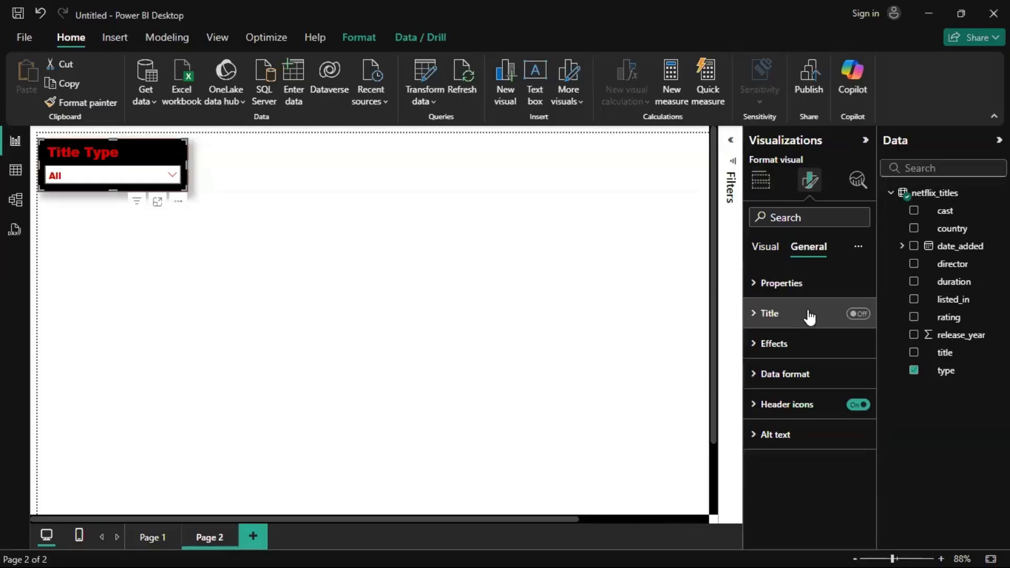
left_click(759, 408)
scroll(761, 409, "down", 3)
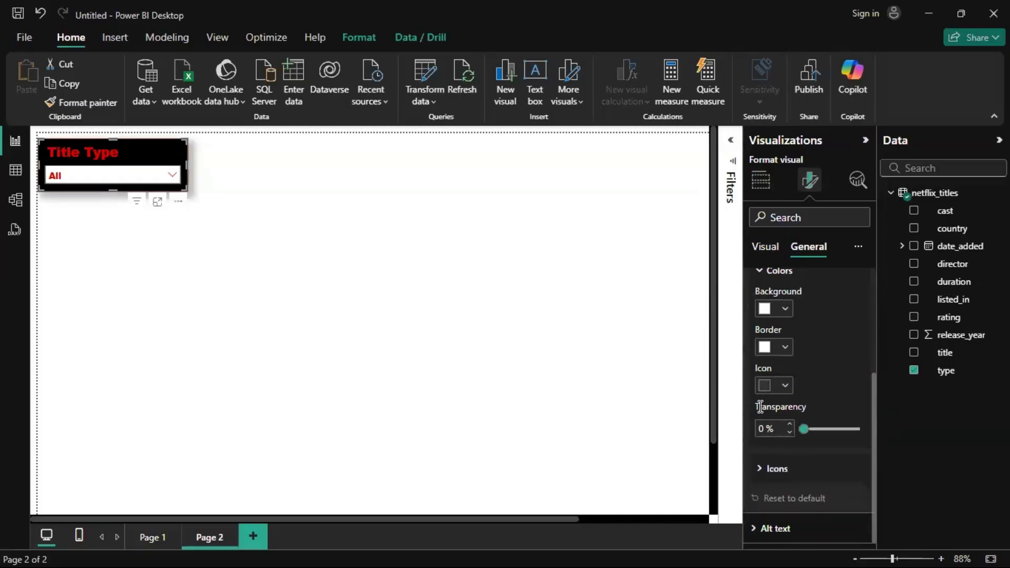
scroll(762, 414, "up", 1)
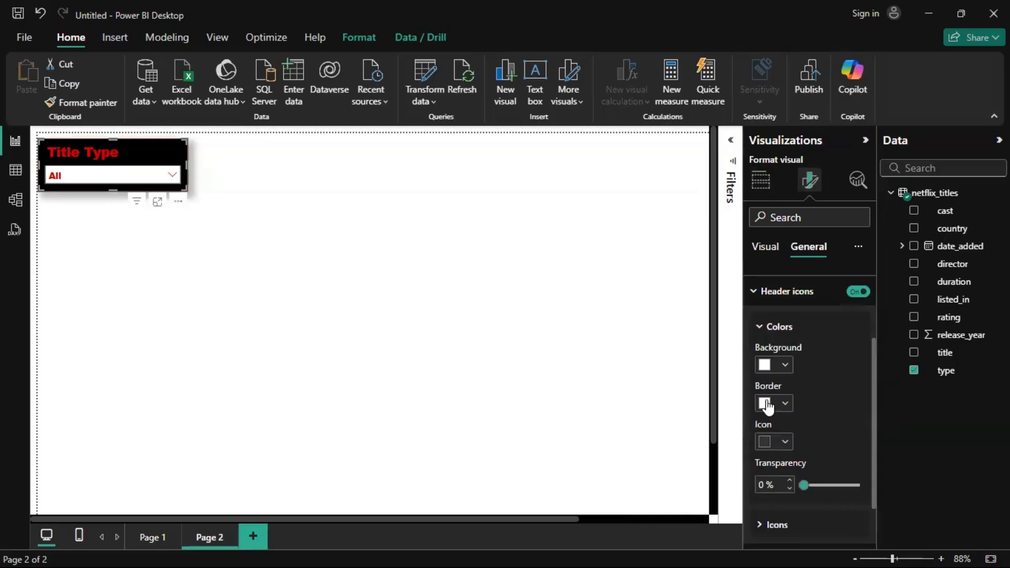
Set the title type slicer's header icon background and border colors to black, and deselect the slicer
left_click(766, 367)
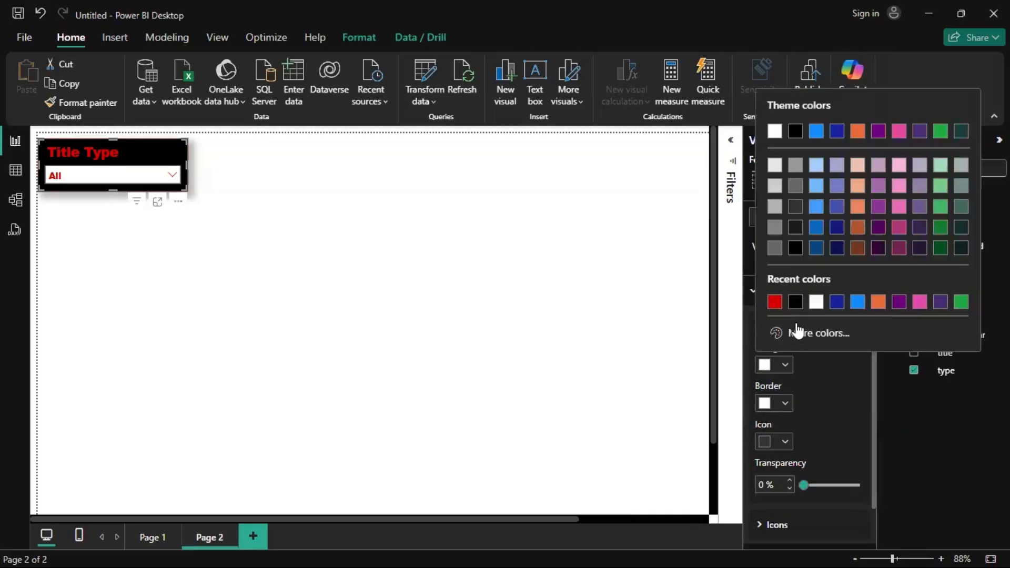
left_click(795, 303)
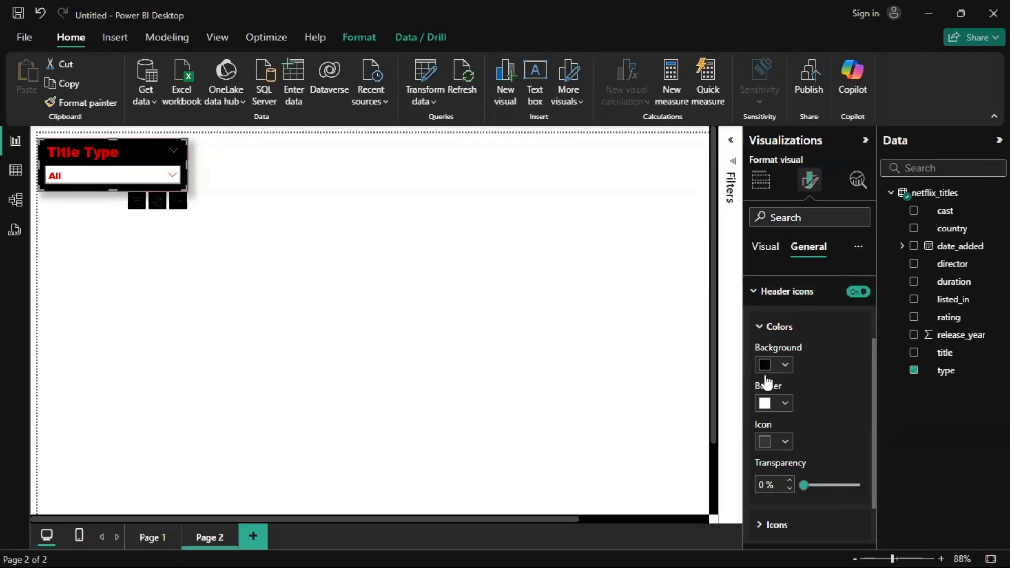
left_click(768, 409)
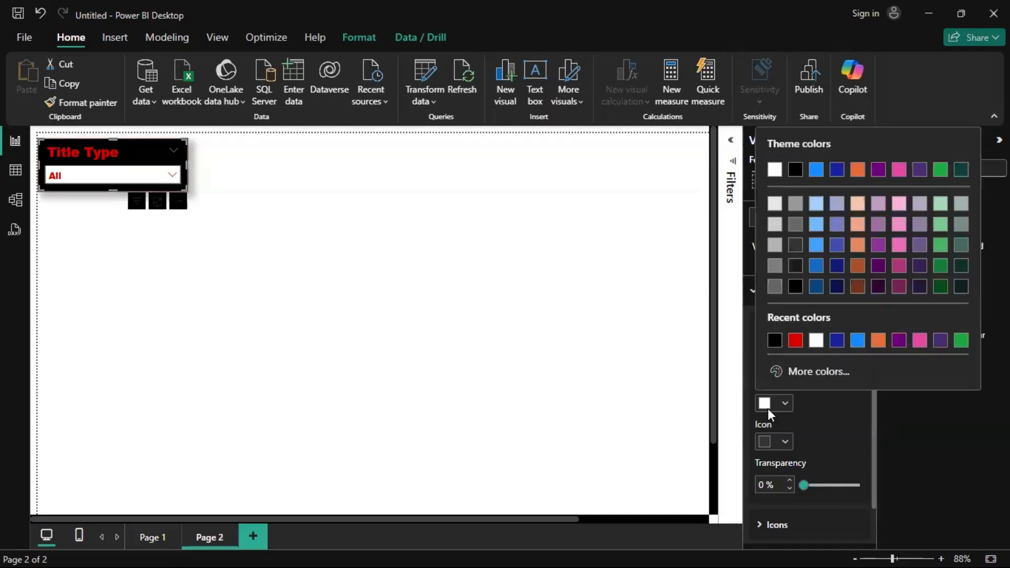
left_click(775, 341)
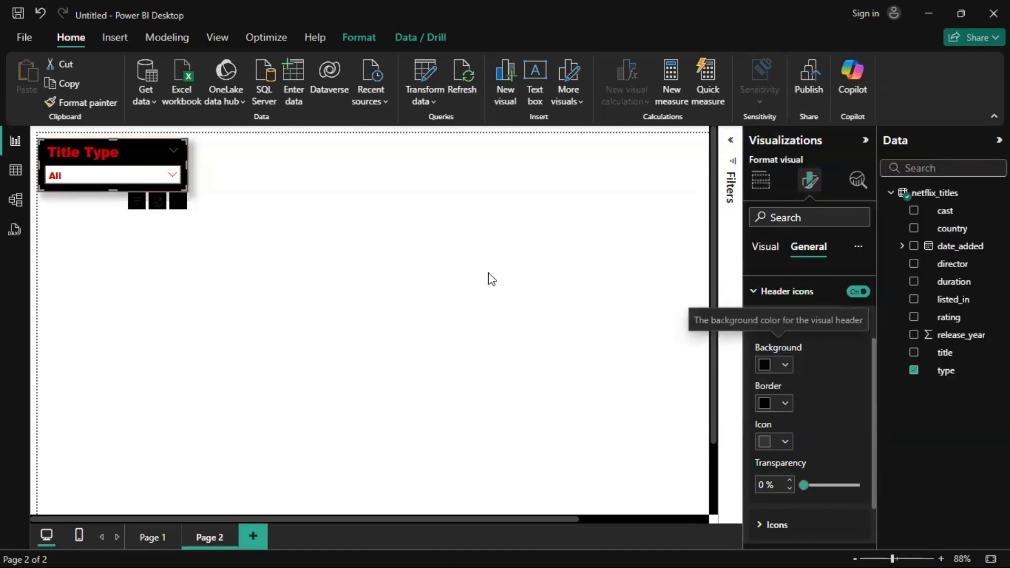
left_click(396, 258)
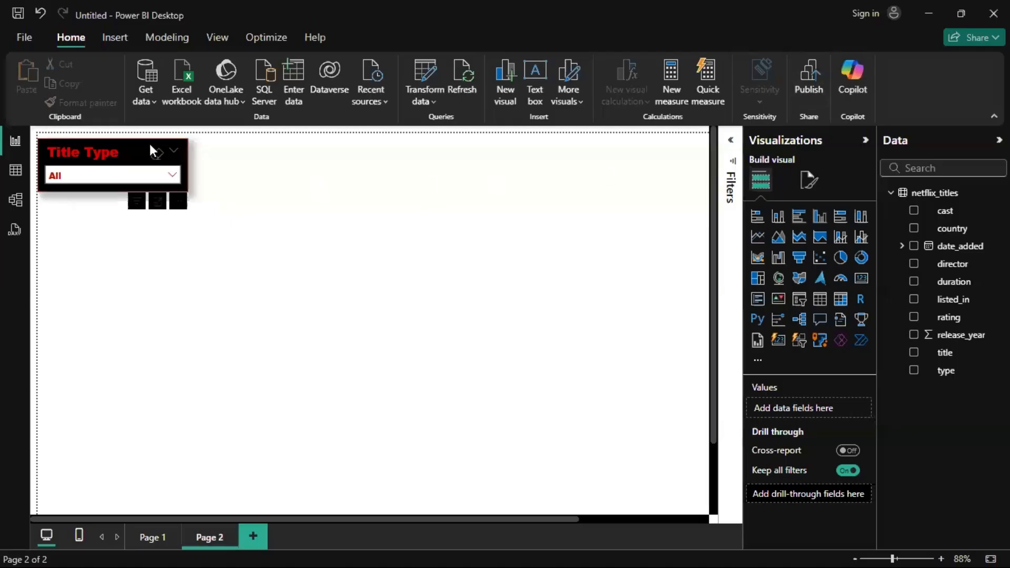
Review the title type slicer's visual and general formatting categories, and deselect the slicer
left_click(151, 145)
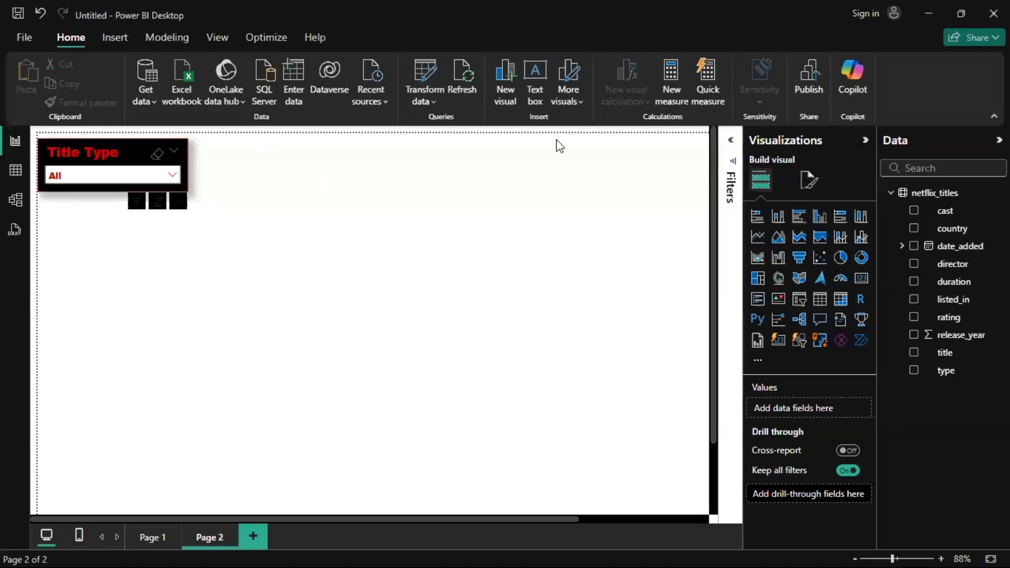
left_click(808, 180)
left_click(810, 259)
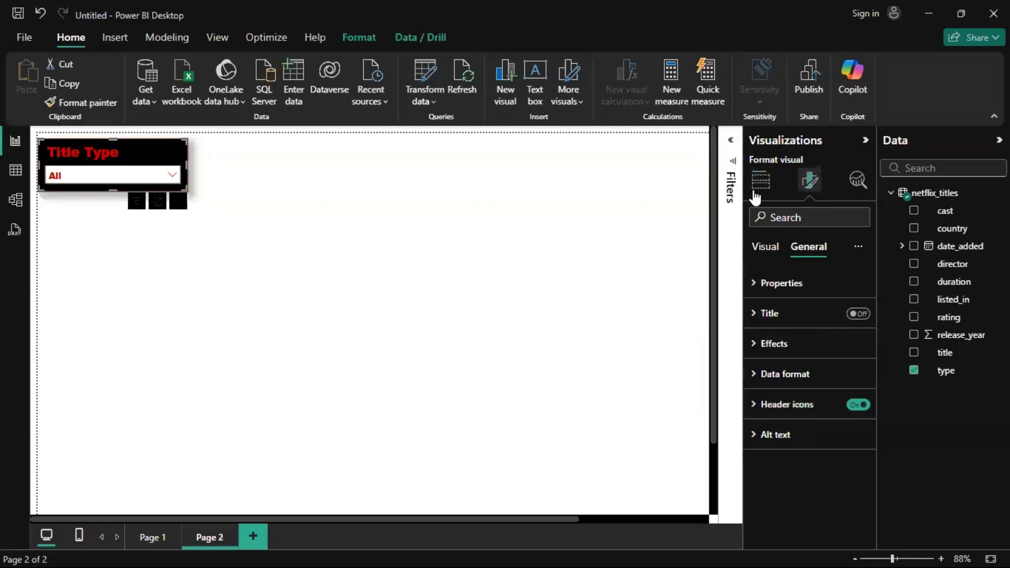
left_click(767, 252)
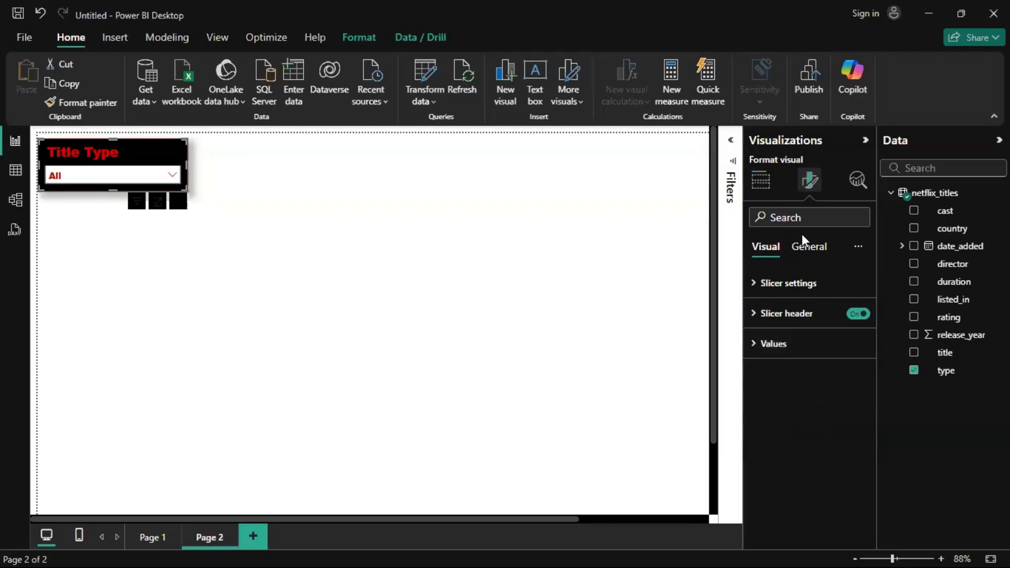
left_click(805, 254)
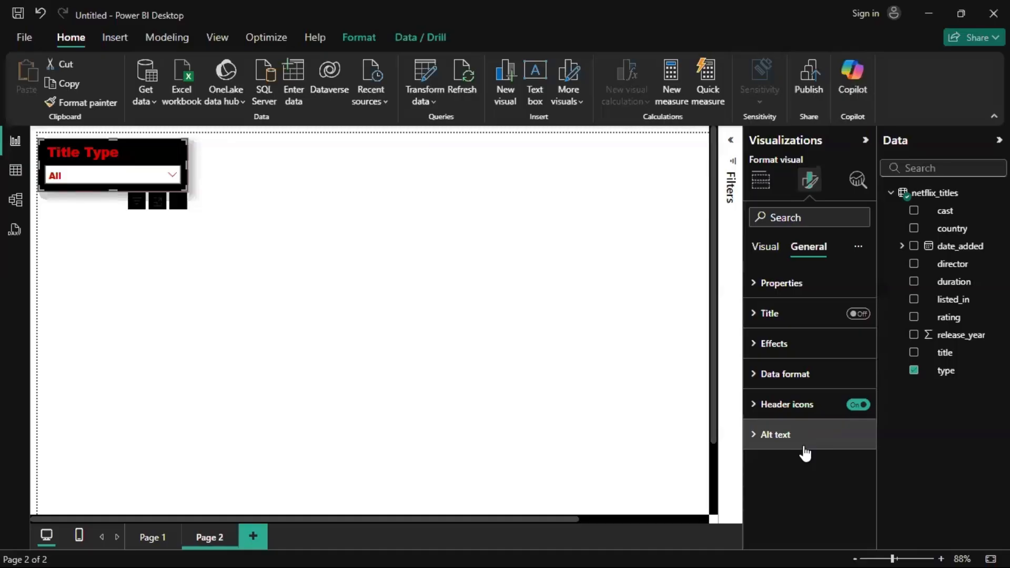
left_click(764, 252)
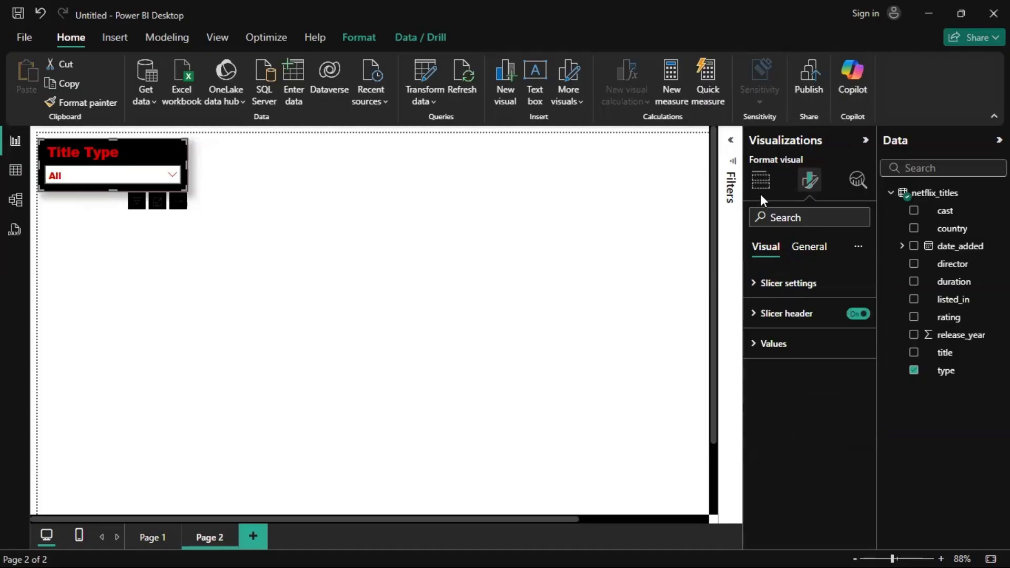
left_click(426, 274)
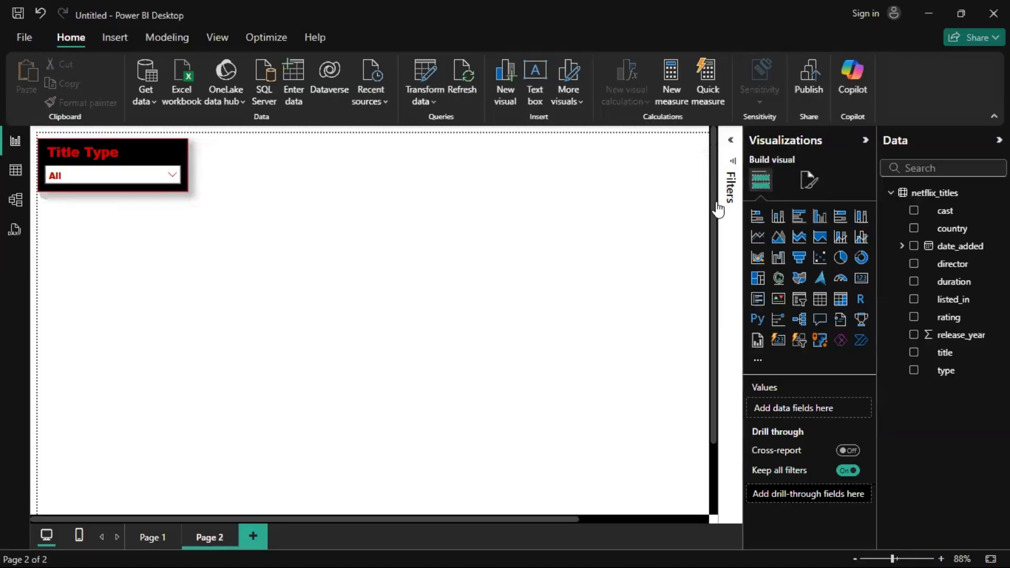
Check the sample dashboard, add a slicer for release_year, and place it with reduced height near the page's upper-right corner
key("alt+Tab")
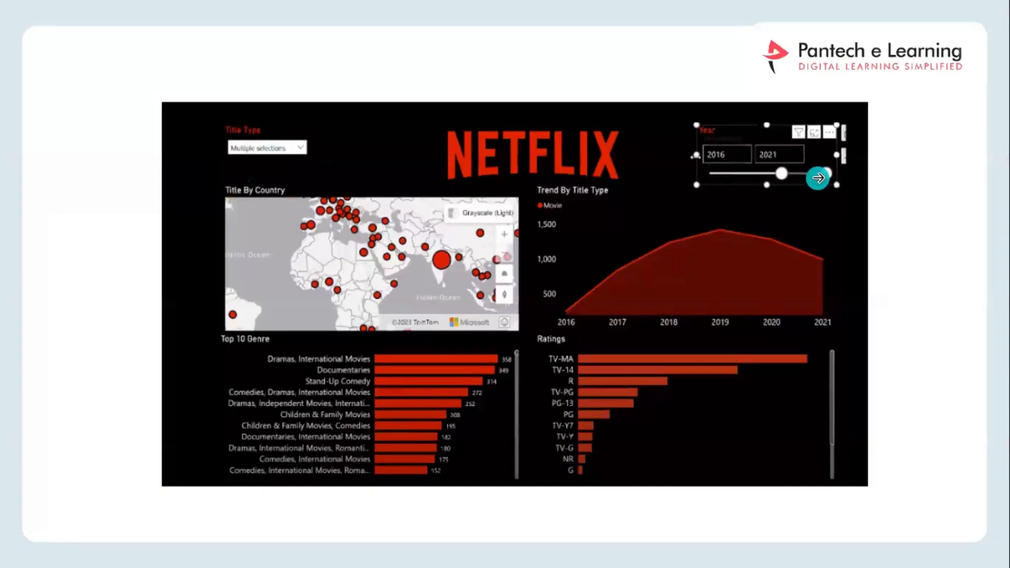
key("alt+Tab")
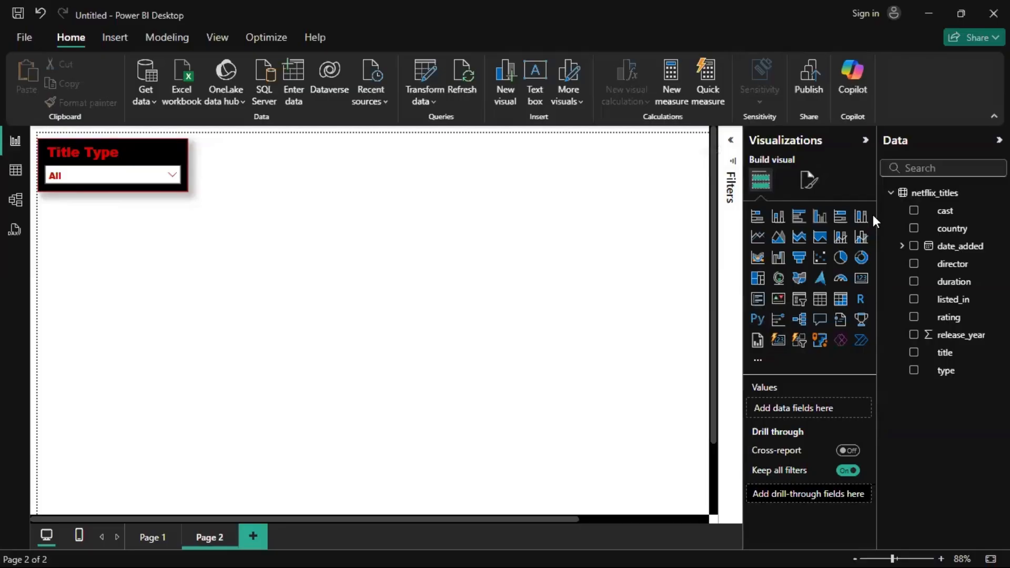
left_click(796, 310)
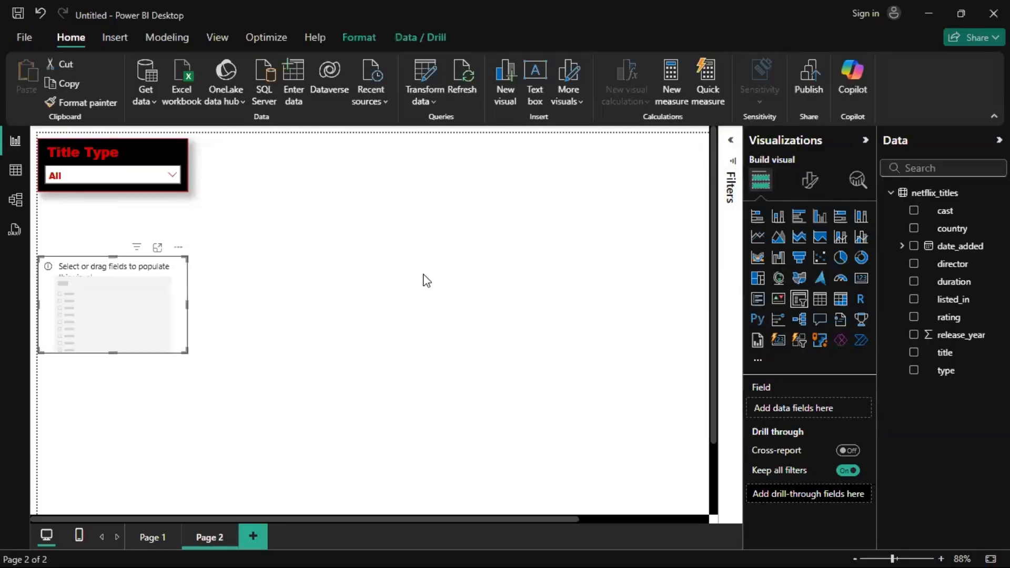
left_click(947, 337)
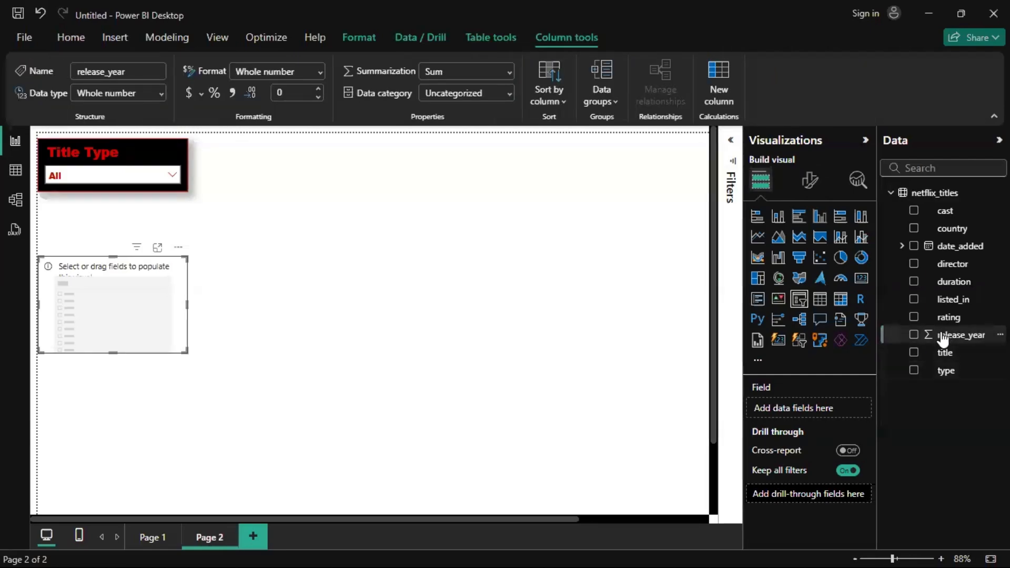
left_click_drag(889, 336, 805, 408)
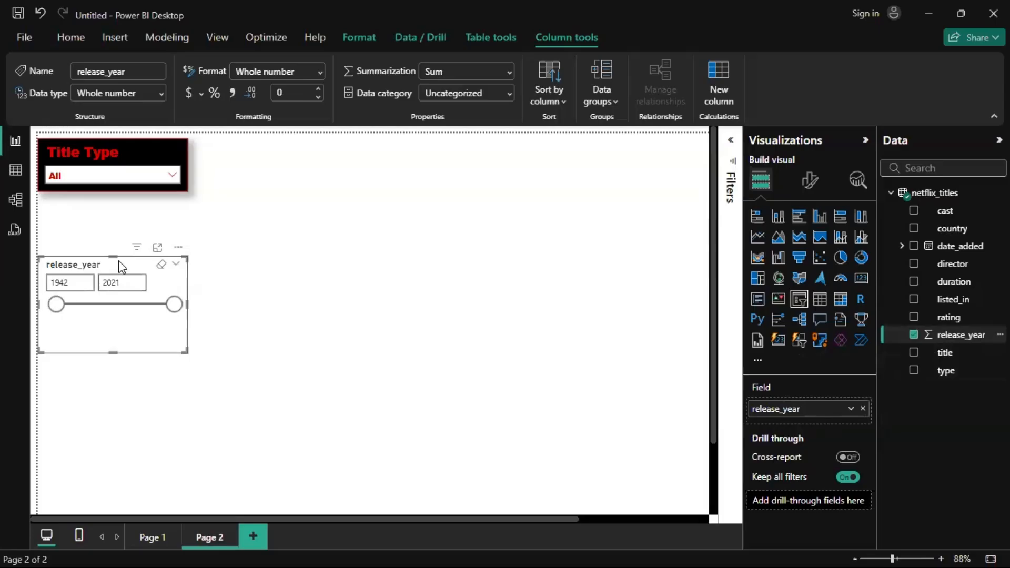
left_click_drag(118, 261, 608, 175)
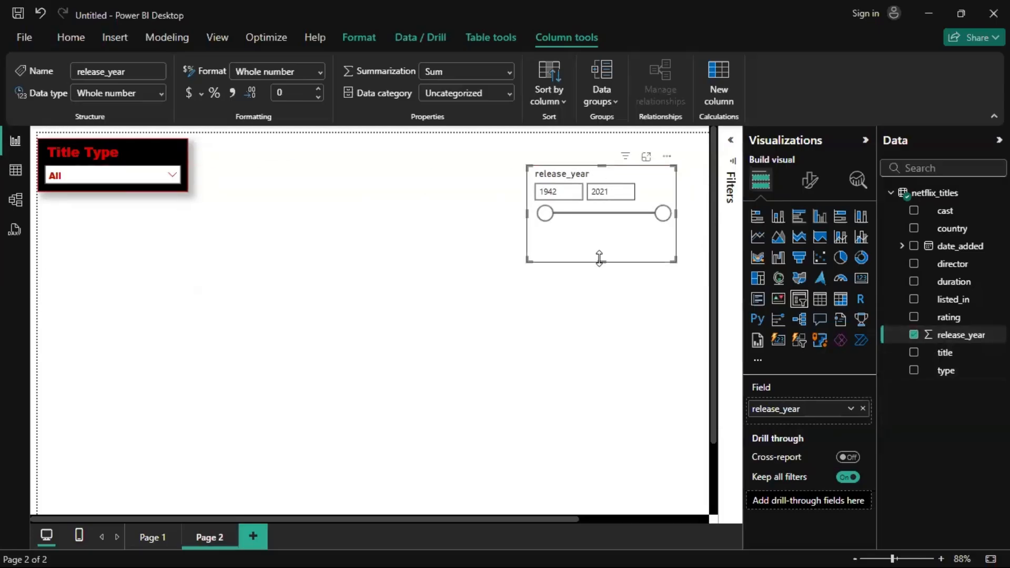
left_click_drag(600, 259, 607, 234)
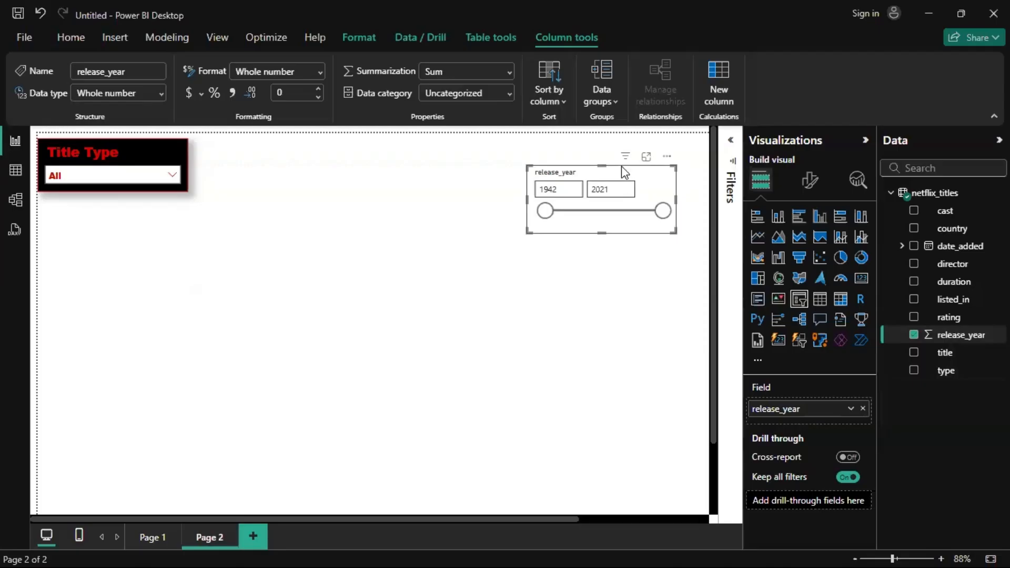
Try the Tile style on the release_year slicer and page forward through its year tiles
left_click(810, 181)
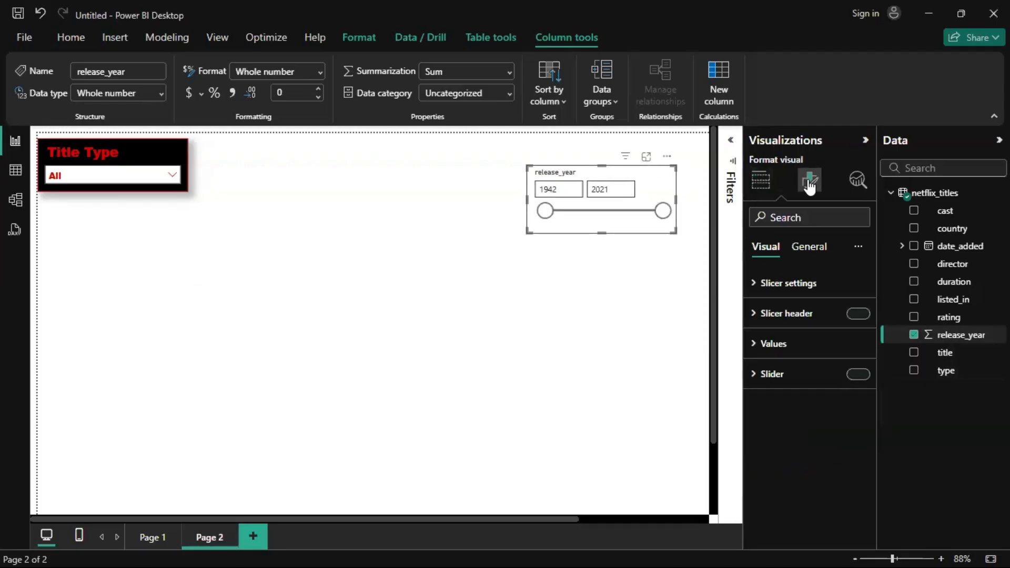
left_click(805, 285)
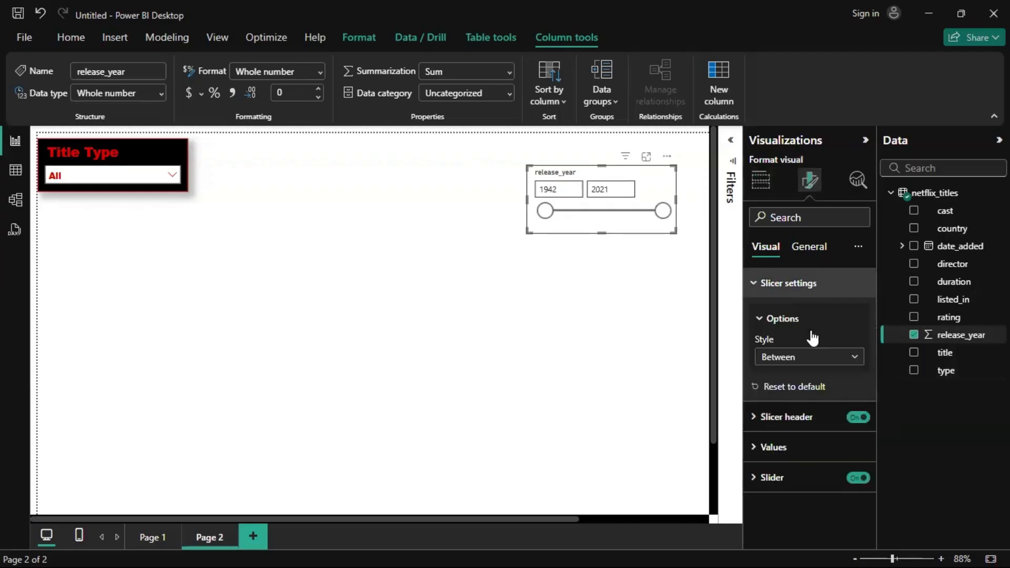
left_click(835, 359)
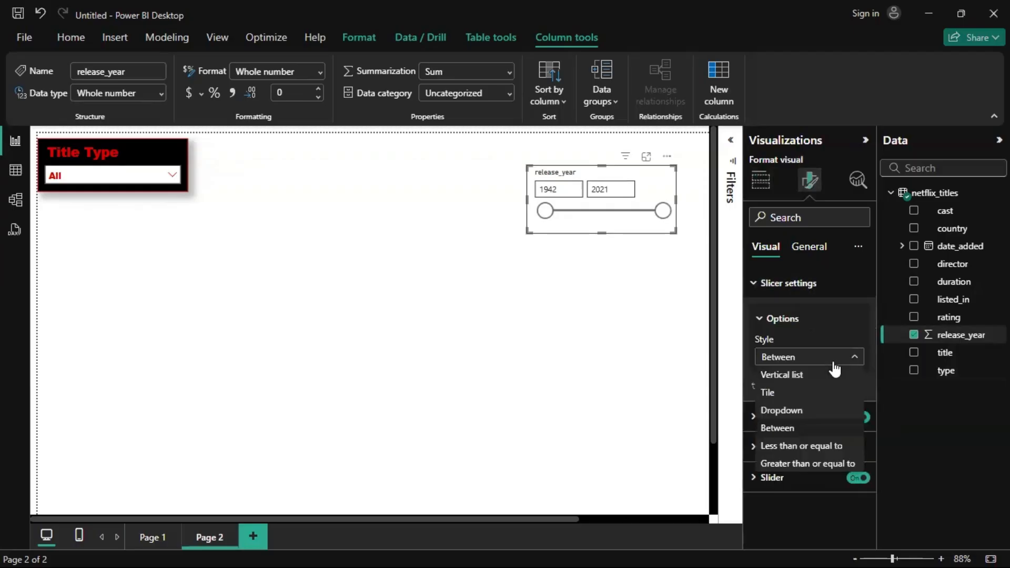
left_click(808, 394)
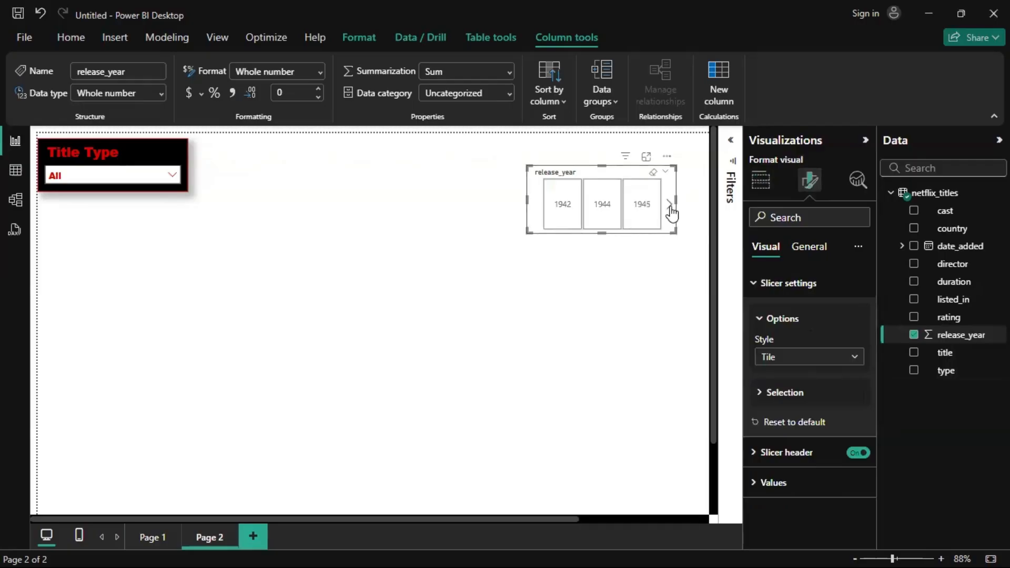
left_click(670, 207)
Try the Dropdown style on the release_year slicer, look through its list of years, and collapse the list
left_click(809, 358)
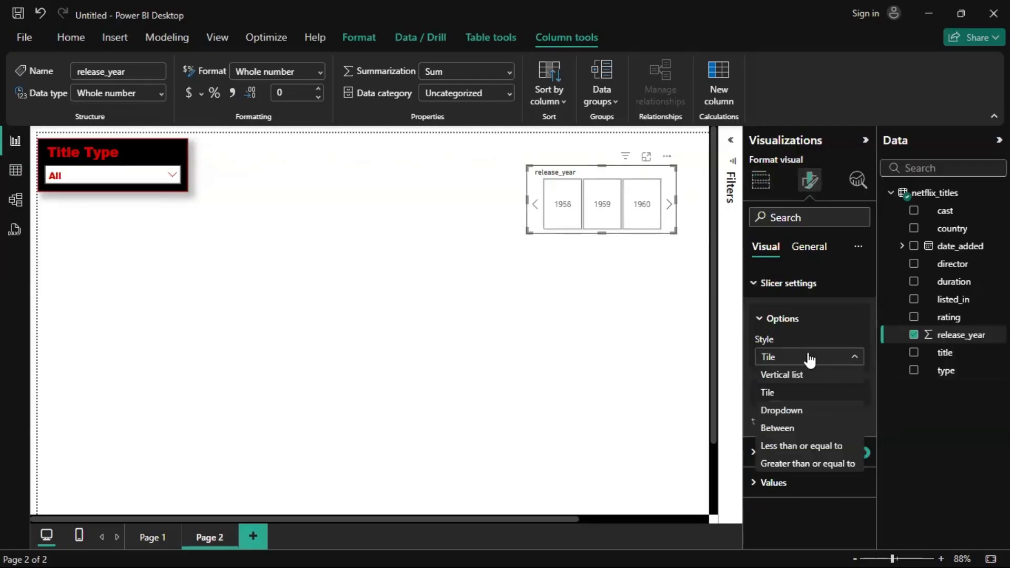
left_click(795, 413)
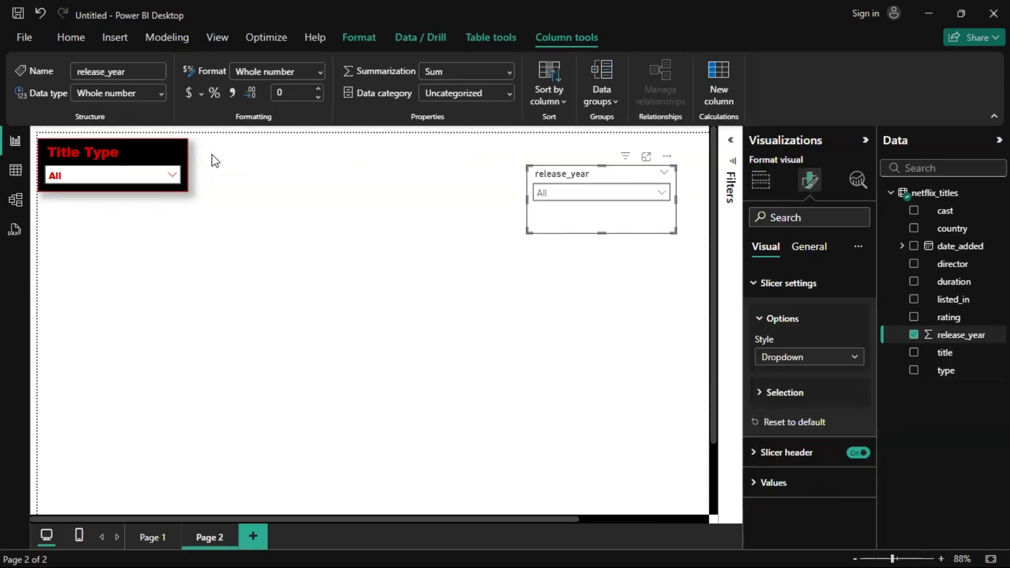
left_click(645, 199)
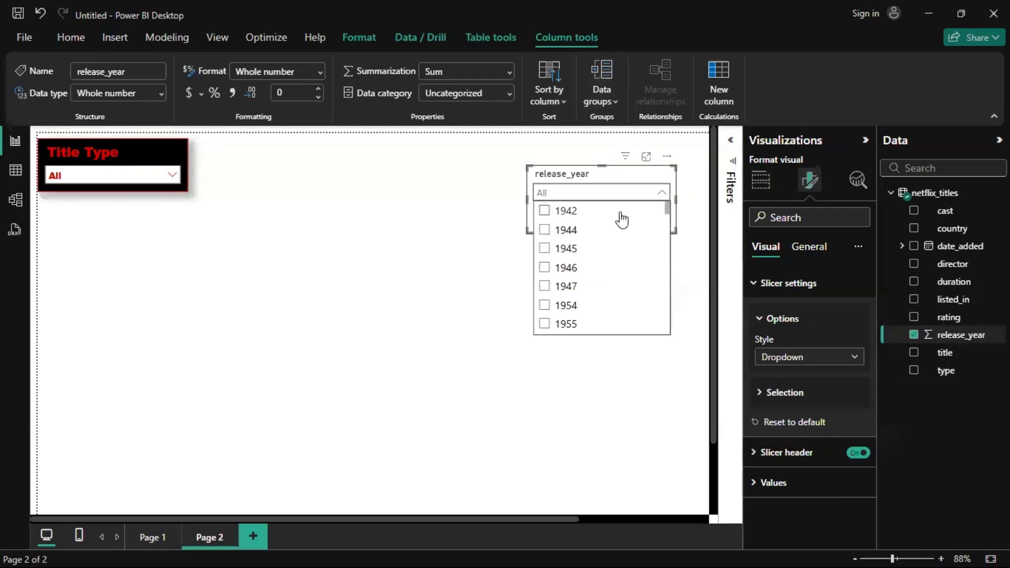
scroll(622, 220, "down", 15)
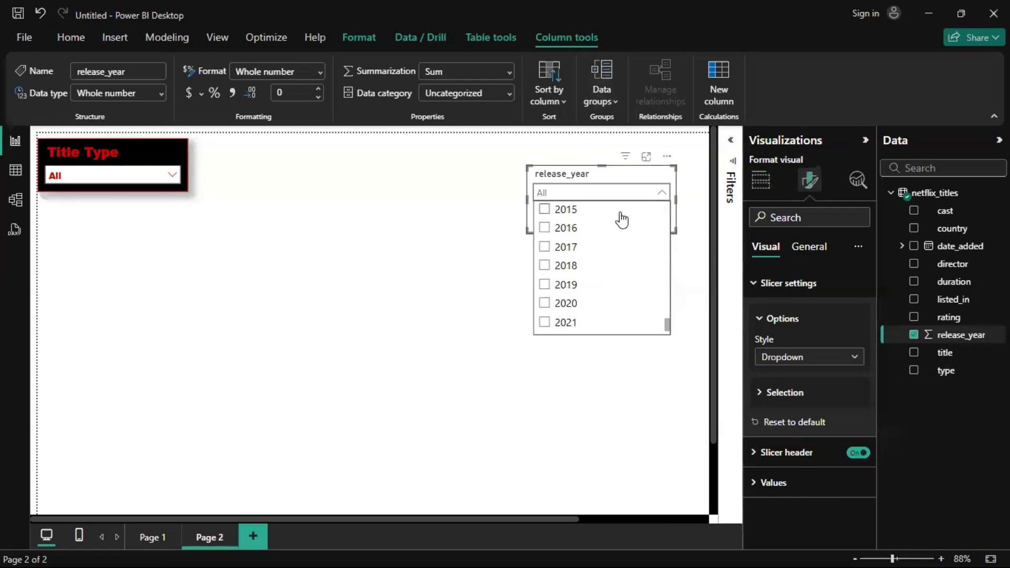
scroll(622, 219, "up", 15)
scroll(621, 220, "down", 5)
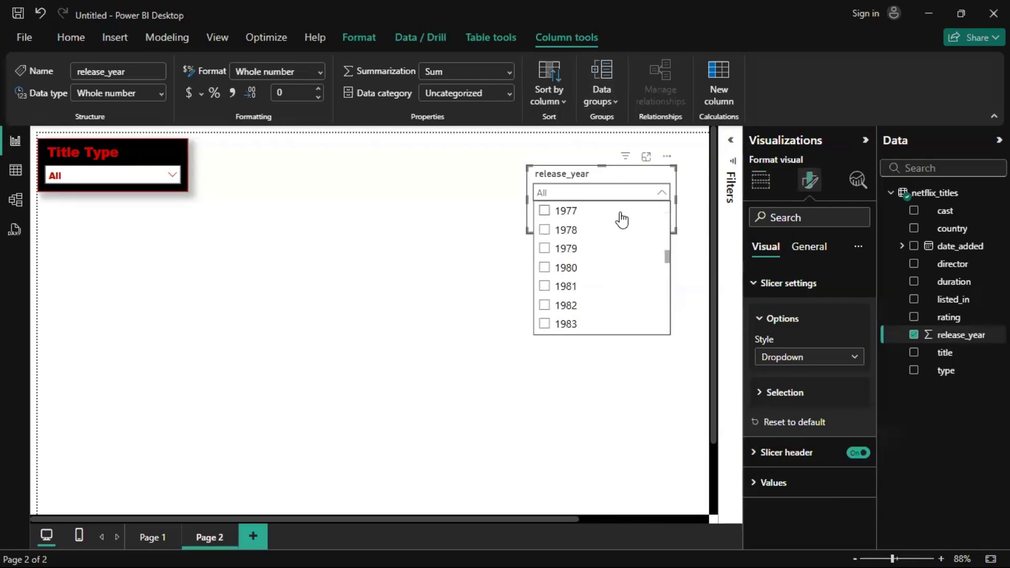
scroll(622, 220, "down", 7)
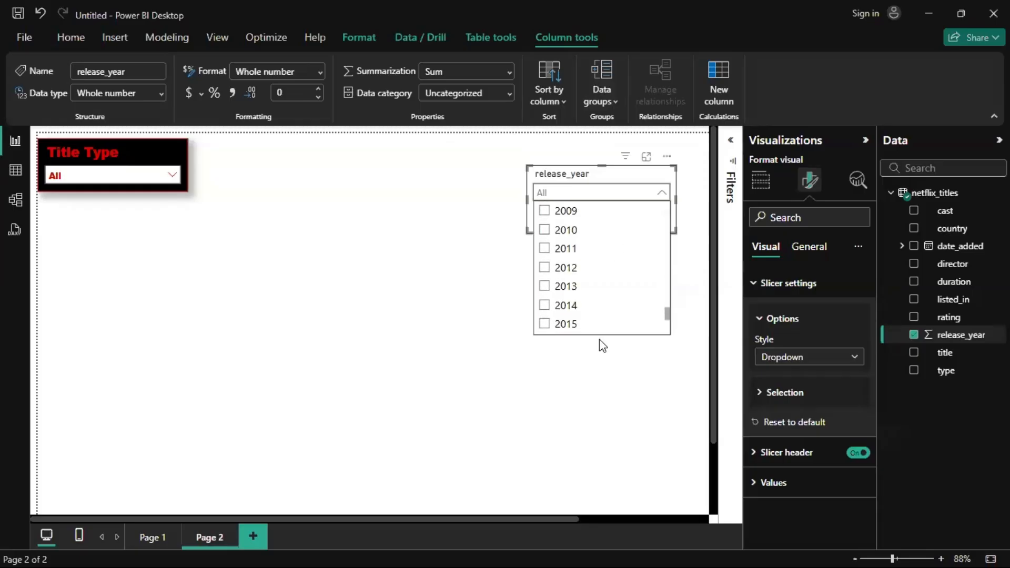
scroll(598, 339, "down", 2)
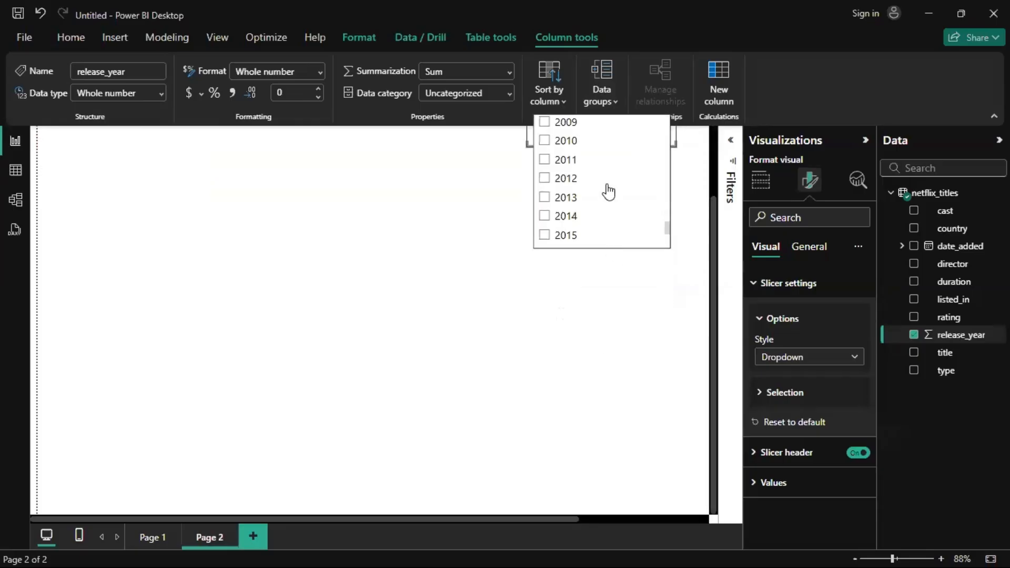
scroll(606, 189, "down", 2)
scroll(597, 330, "up", 2)
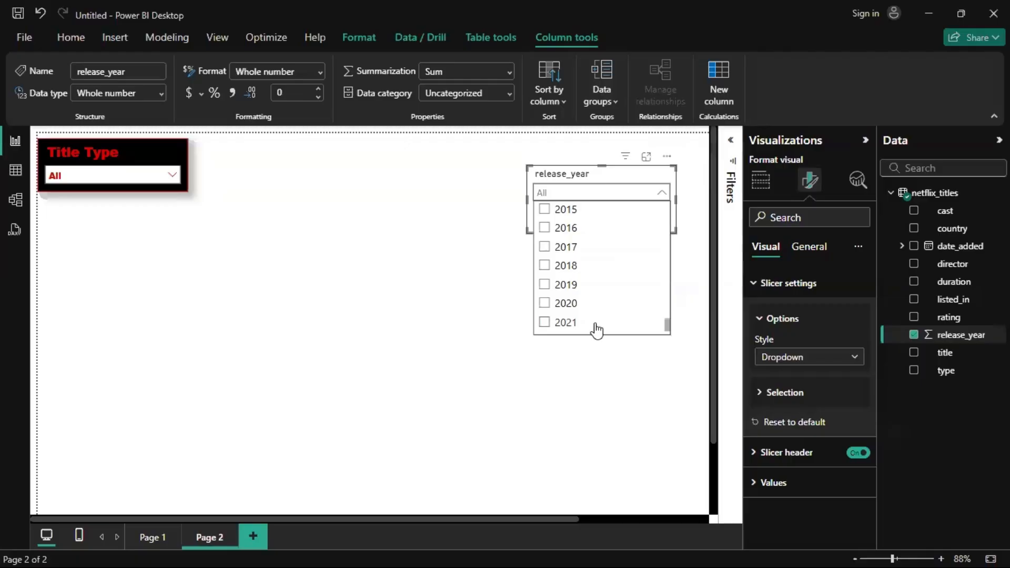
left_click(661, 196)
Set the release_year slicer style to Between, test the range 1974 to 2000, and restore the full range 1942 to 2021
left_click(842, 363)
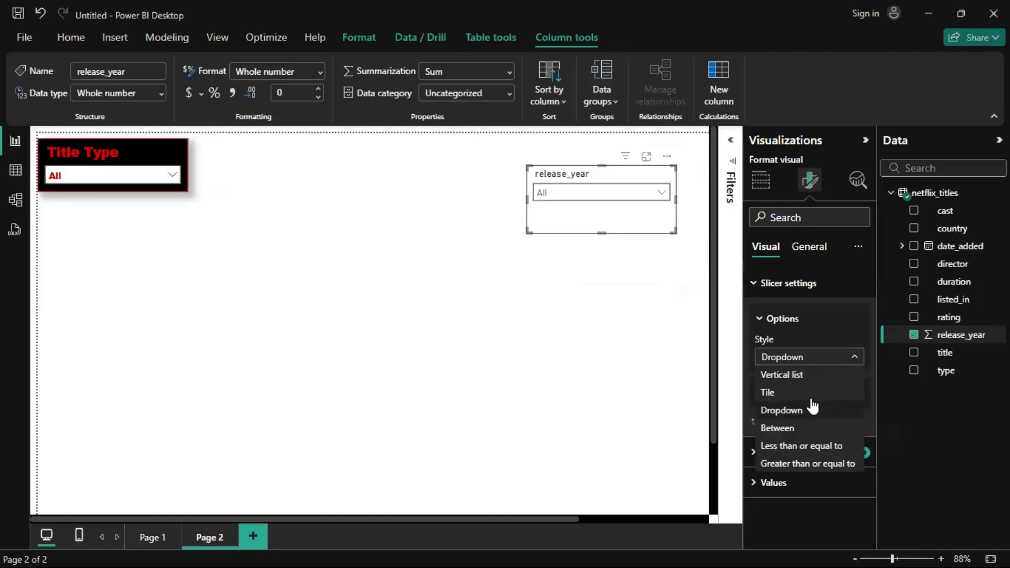
left_click(805, 427)
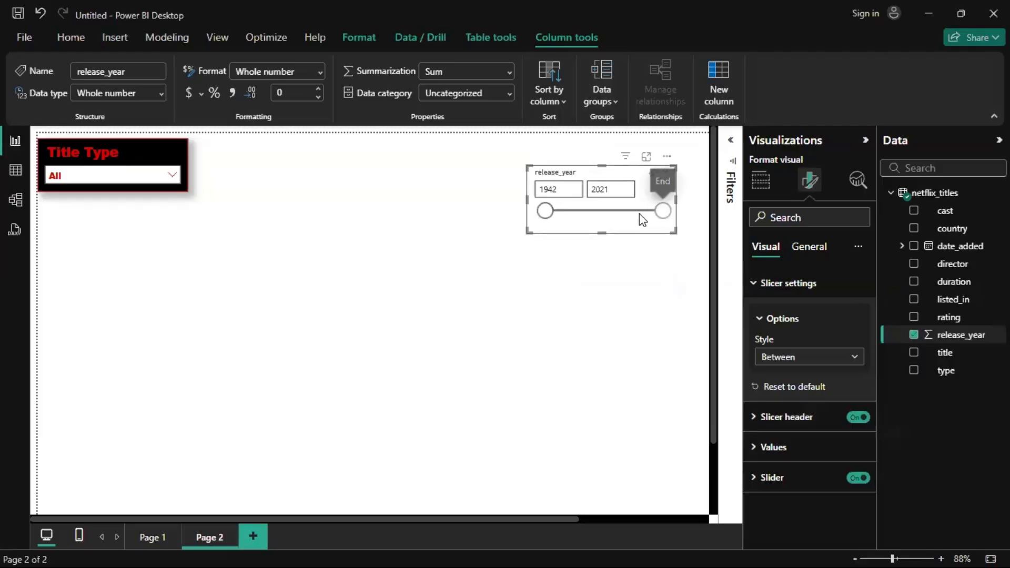
left_click_drag(639, 213, 628, 324)
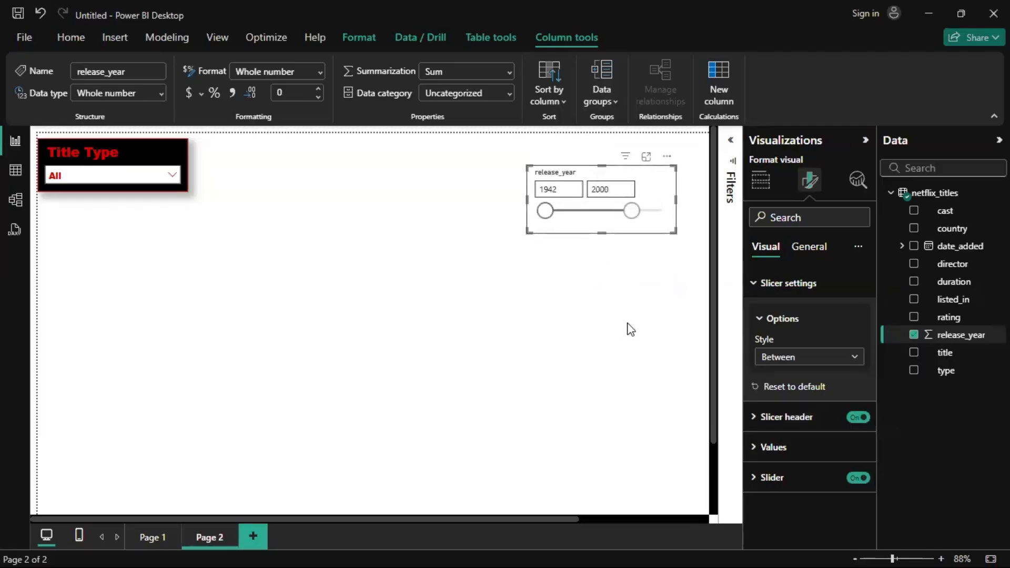
left_click_drag(545, 211, 592, 216)
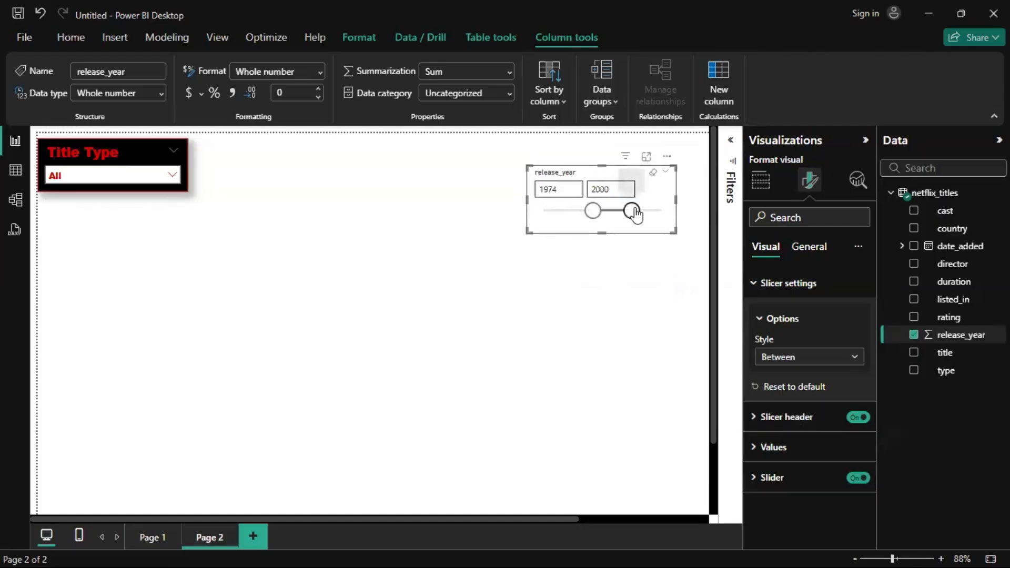
left_click_drag(638, 214, 747, 238)
left_click_drag(593, 216, 539, 213)
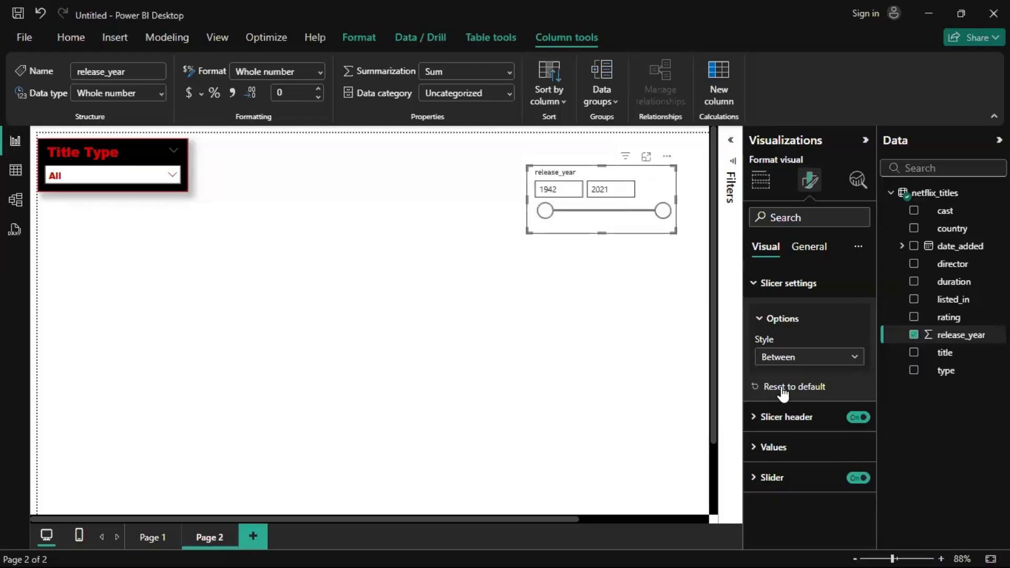
Try the Less than or equal to and Greater than or equal to styles on the release_year slicer, testing each slider handle
left_click(846, 363)
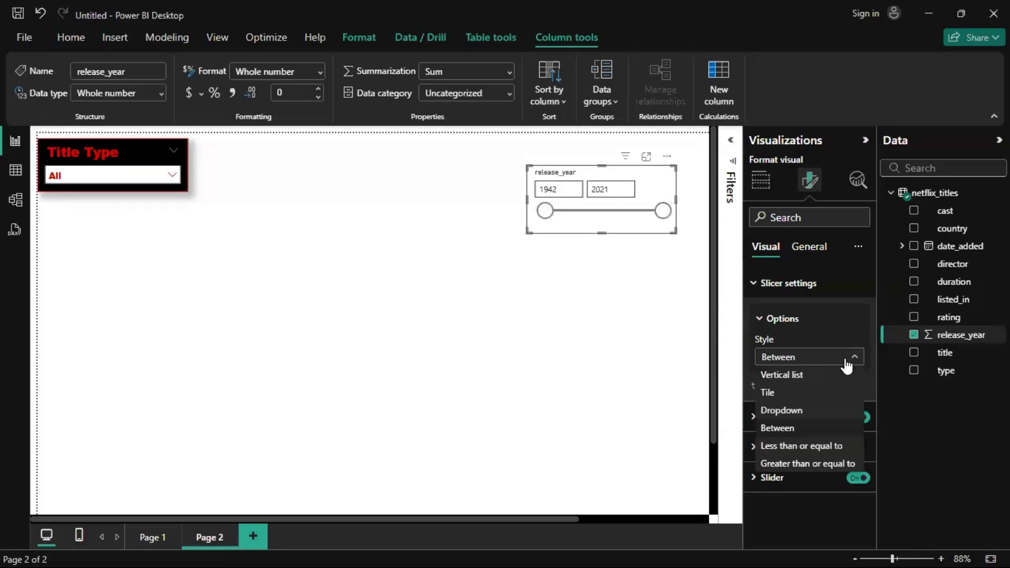
left_click(811, 448)
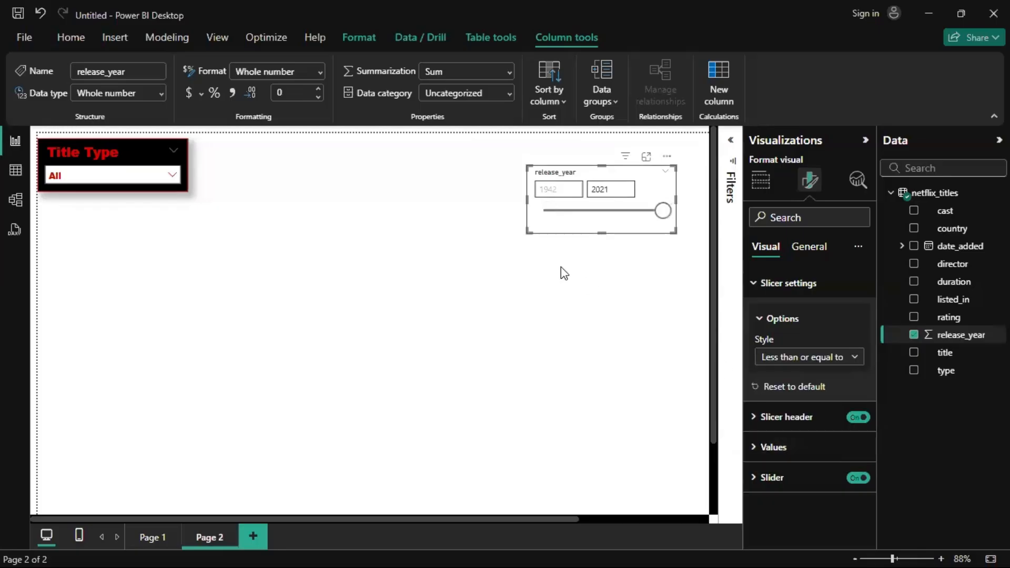
mouse_move(662, 211)
left_mouse_down()
mouse_move(550, 213)
mouse_move(664, 211)
left_mouse_up()
left_click(831, 358)
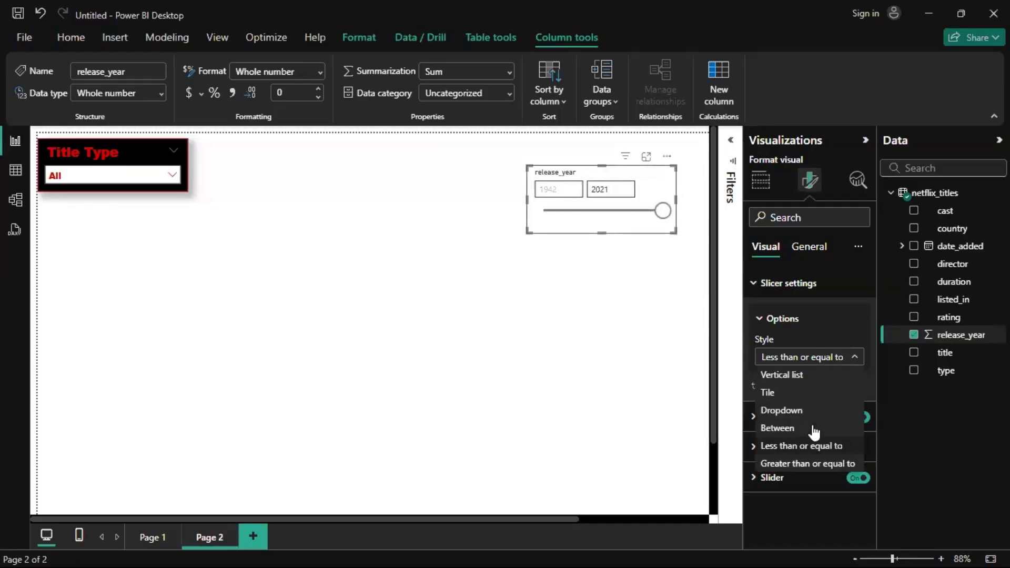
left_click(806, 464)
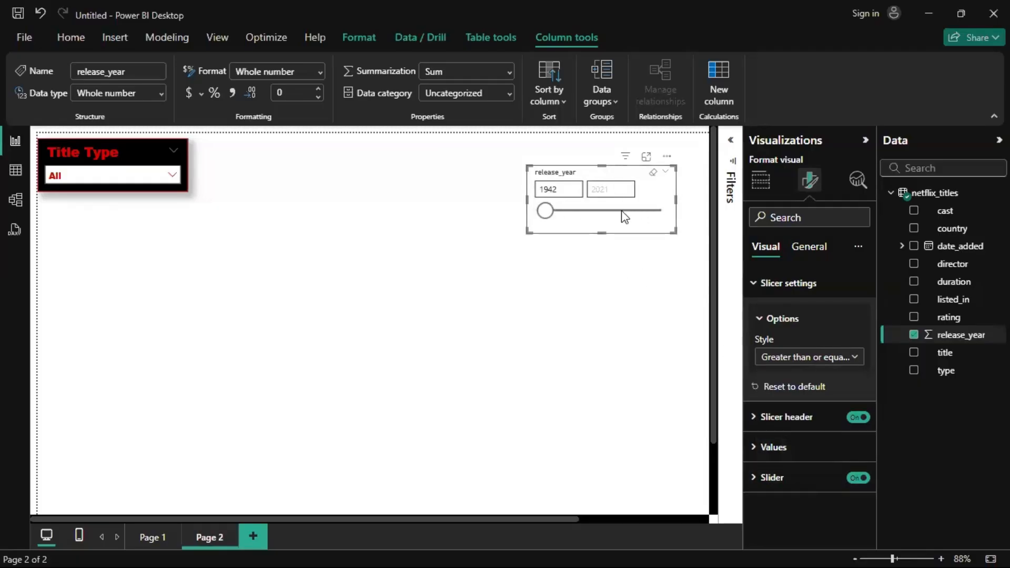
left_click_drag(551, 212, 492, 214)
Set the release_year slicer style back to Between and collapse the slicer settings
left_click(836, 364)
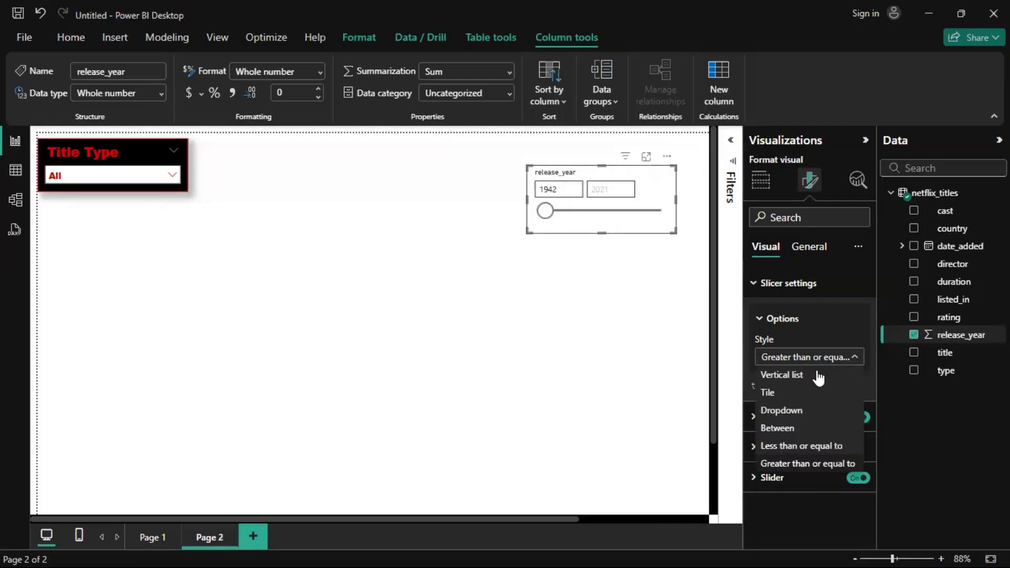
left_click(784, 428)
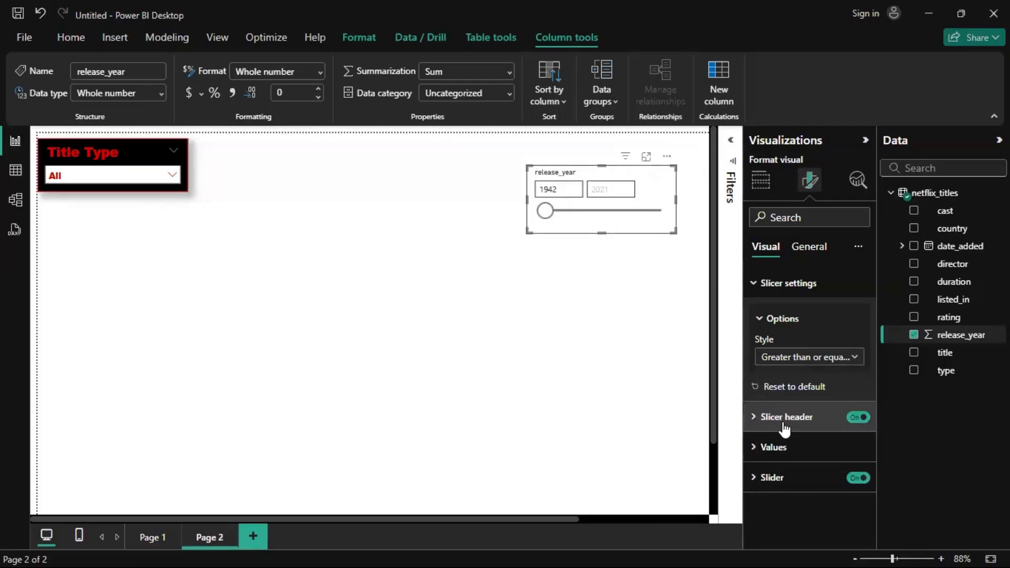
left_click(795, 320)
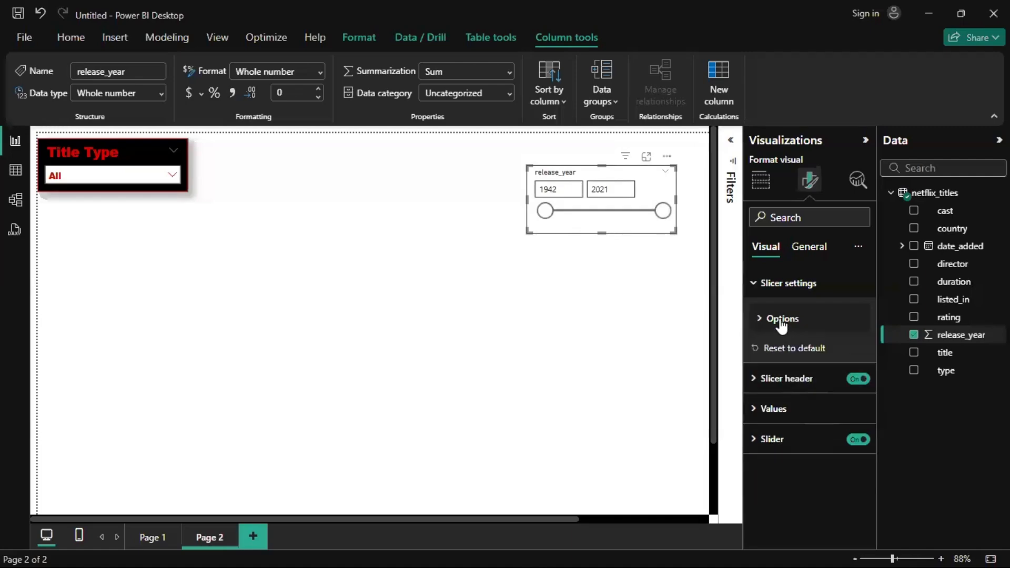
left_click(782, 321)
left_click(782, 321)
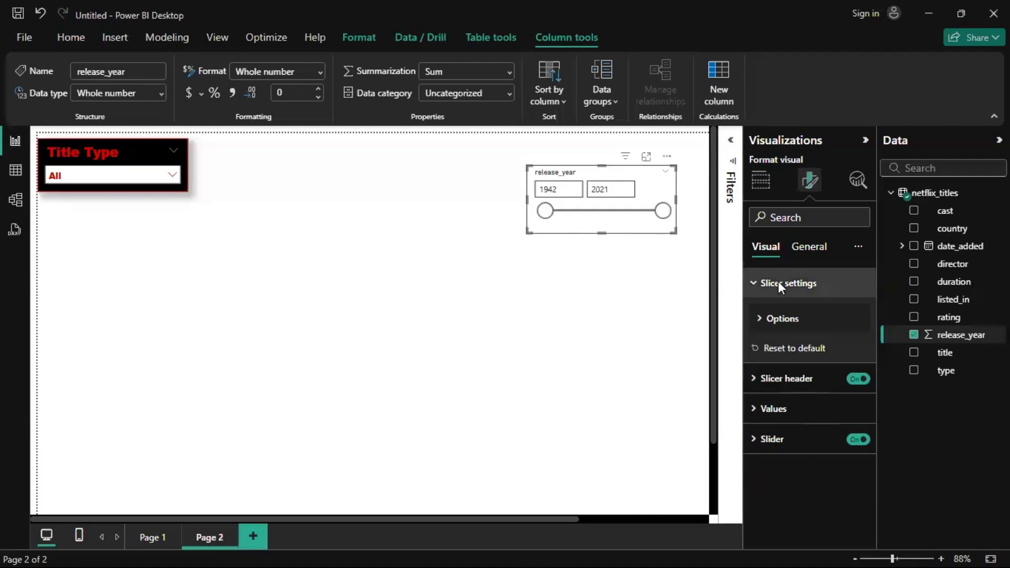
left_click(778, 282)
Check the year slicer in the sample dashboard and replace the release_year slicer's header title with "Year of release"
left_click(762, 321)
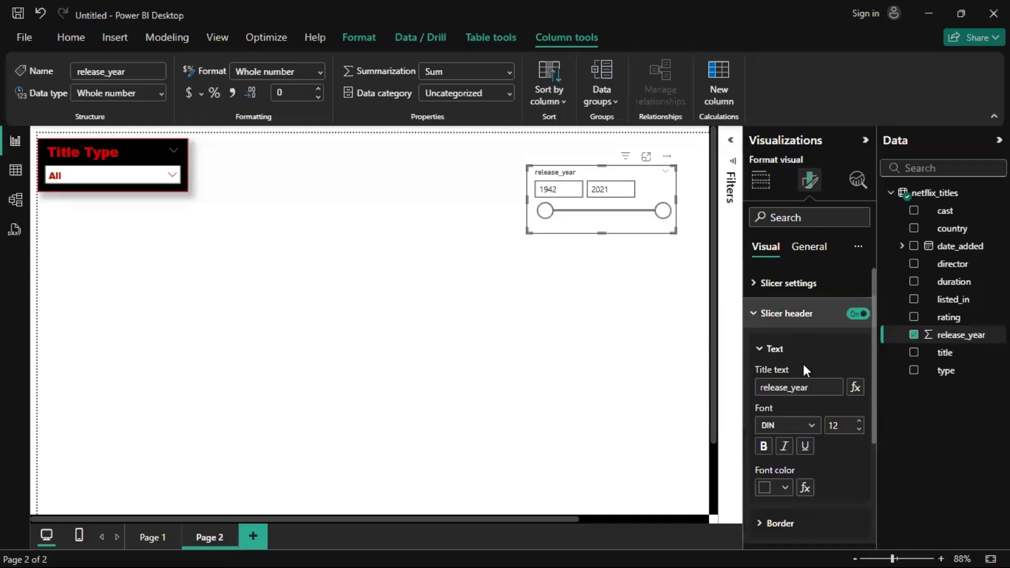
left_click(817, 386)
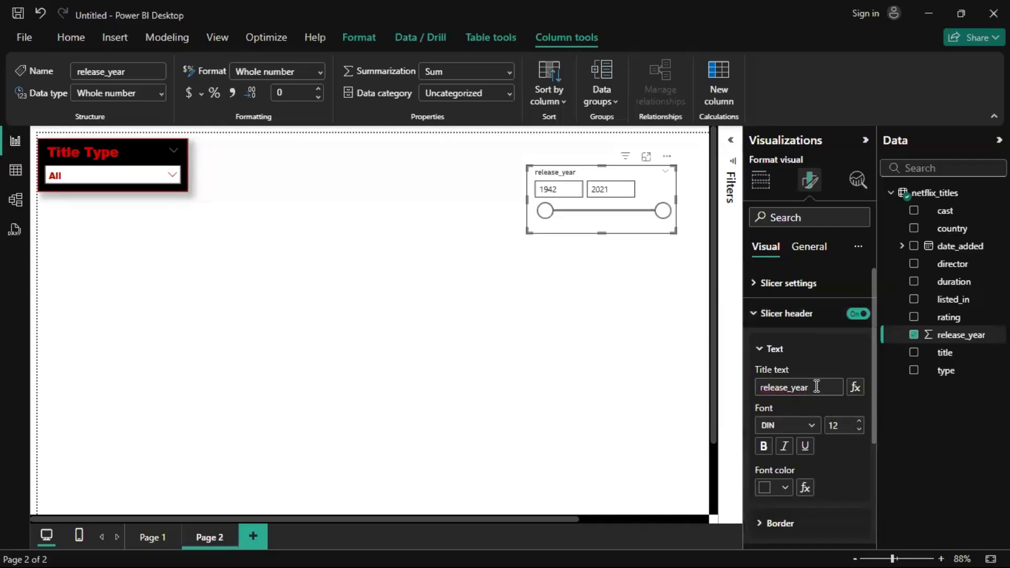
key("alt+Tab")
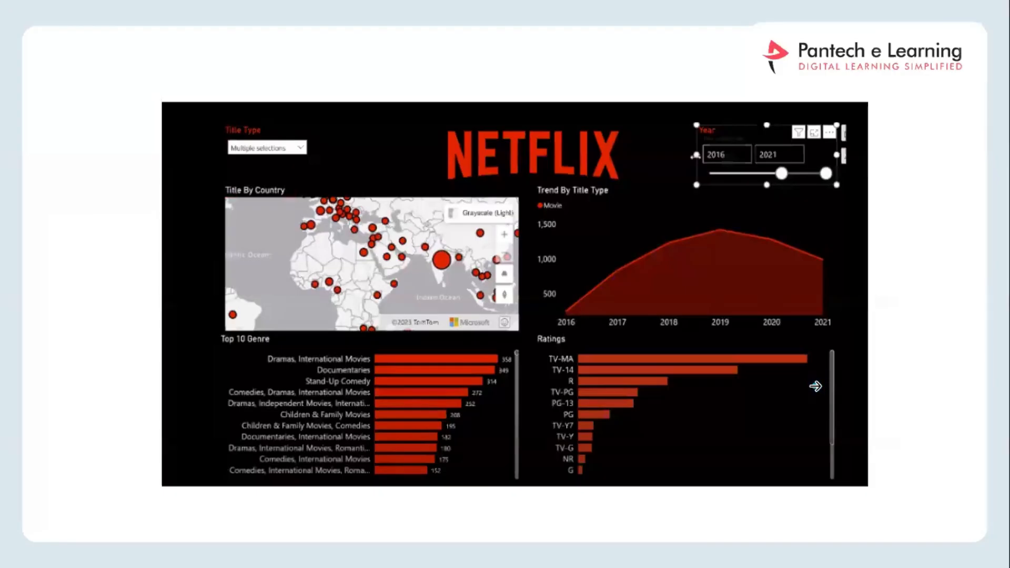
key("alt+Tab")
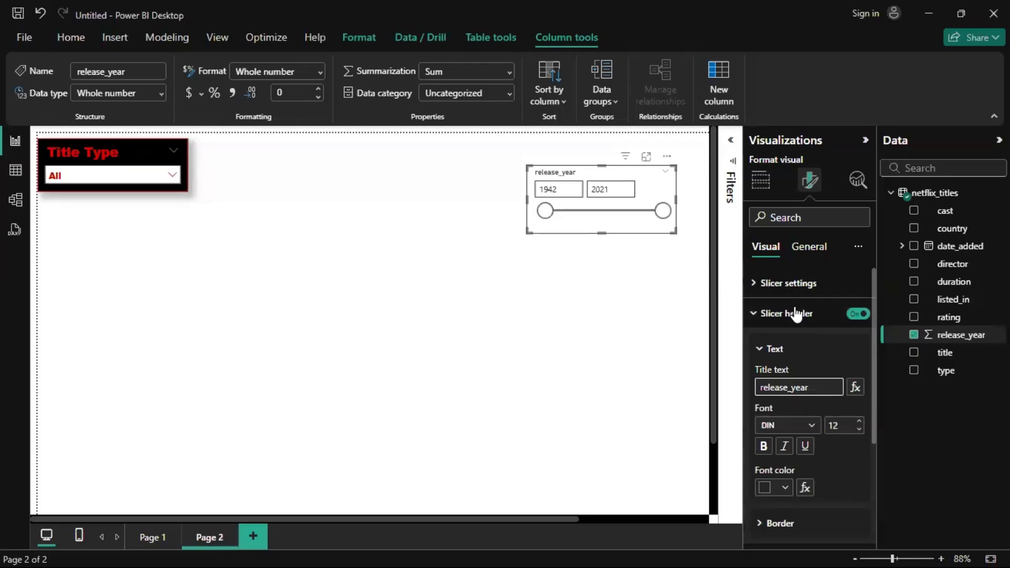
key("BackSpace")
key("BackSpace")
key("BackSpace")
key("BackSpace")
key("BackSpace")
key("BackSpace")
key("BackSpace")
key("BackSpace")
key("BackSpace")
key("BackSpace")
key("BackSpace")
type("Yea")
Format the Year of release header text as bold Arial Black, size 18, in red
left_click(768, 422)
left_click(769, 426)
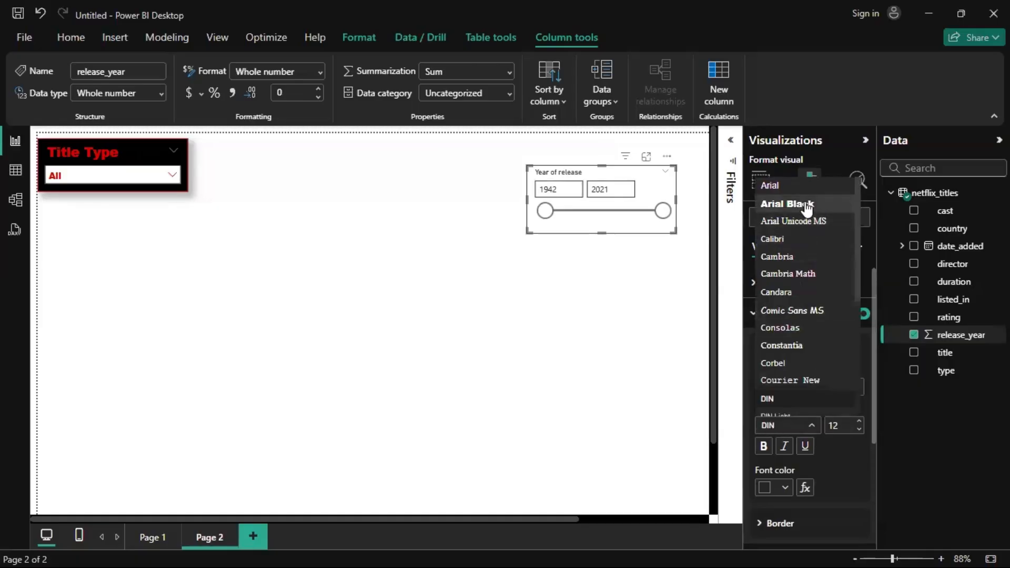
left_click(805, 204)
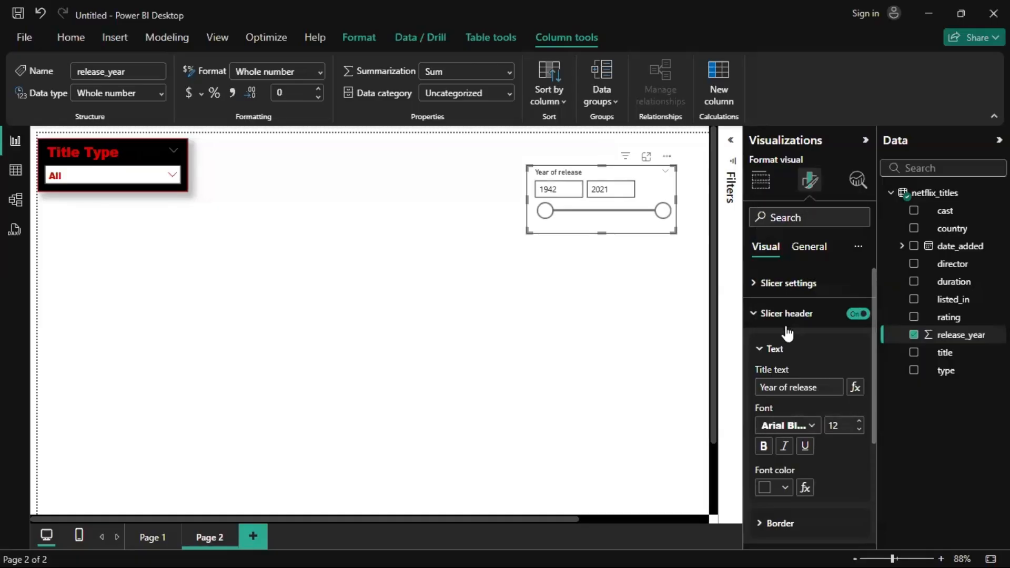
left_click(762, 450)
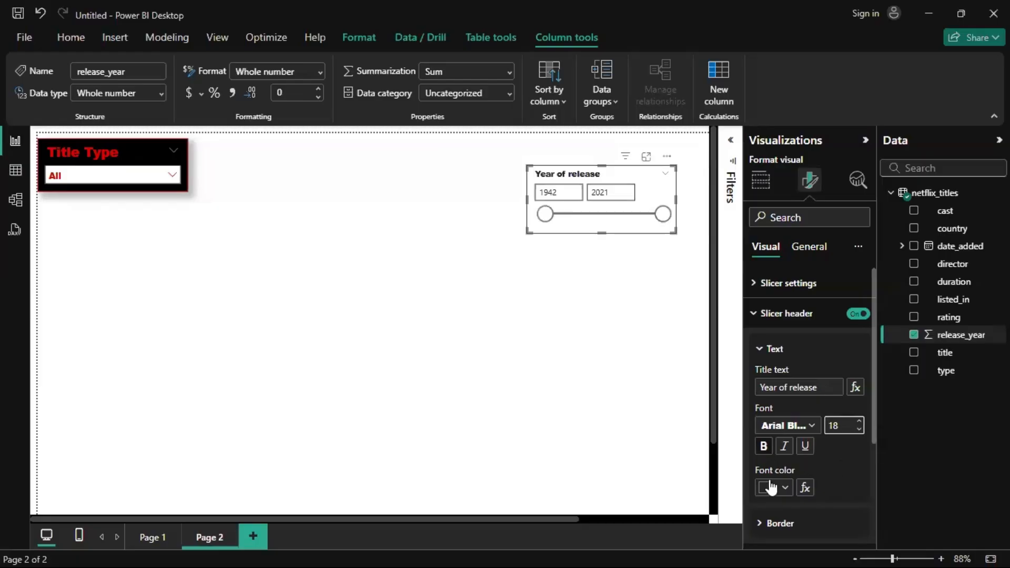
scroll(771, 487, "down", 1)
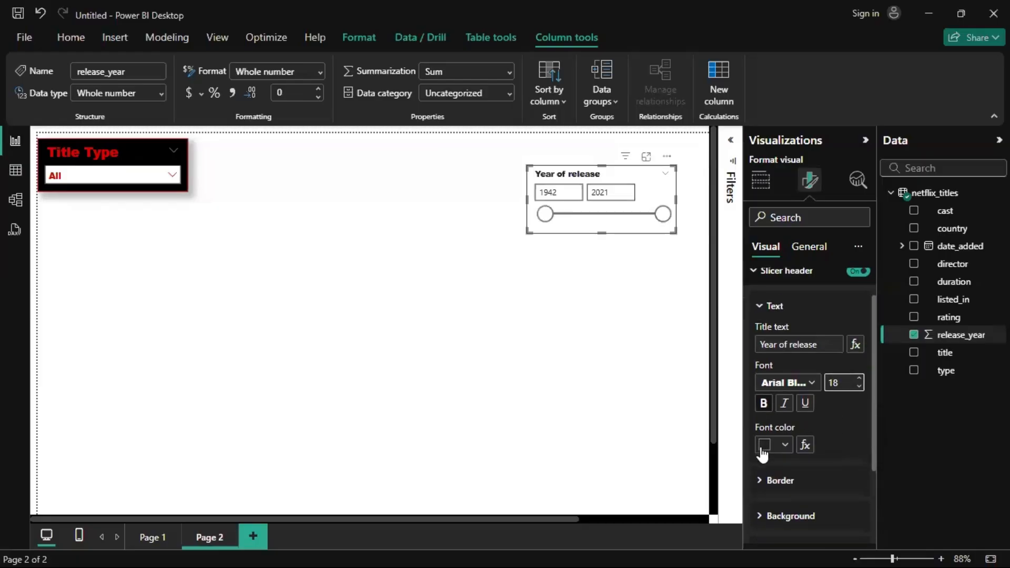
left_click(763, 444)
left_click(794, 381)
Set the slicer header's border color to black without selecting any border position, and collapse the border settings
scroll(801, 408, "down", 2)
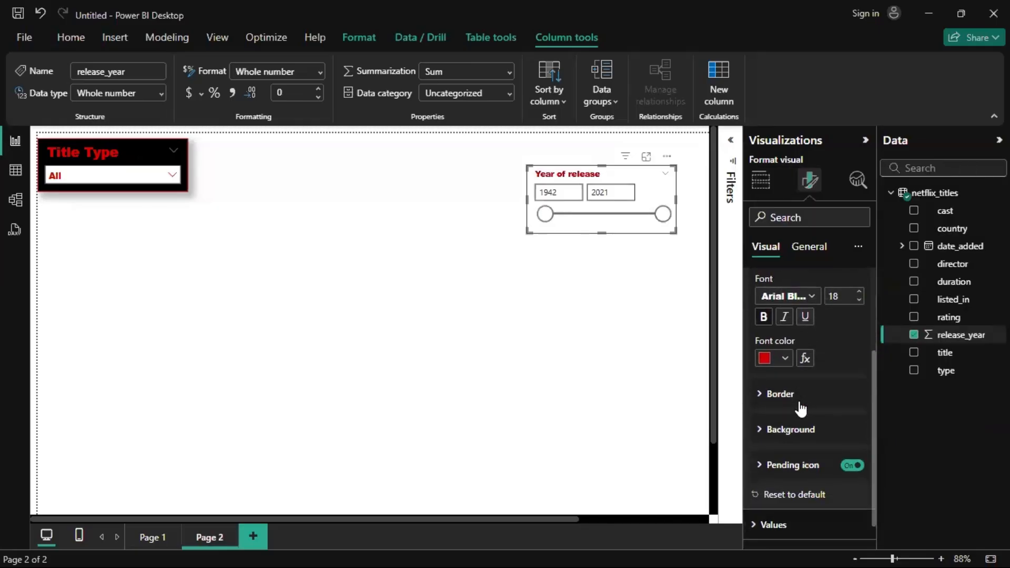
left_click(799, 404)
scroll(793, 436, "down", 2)
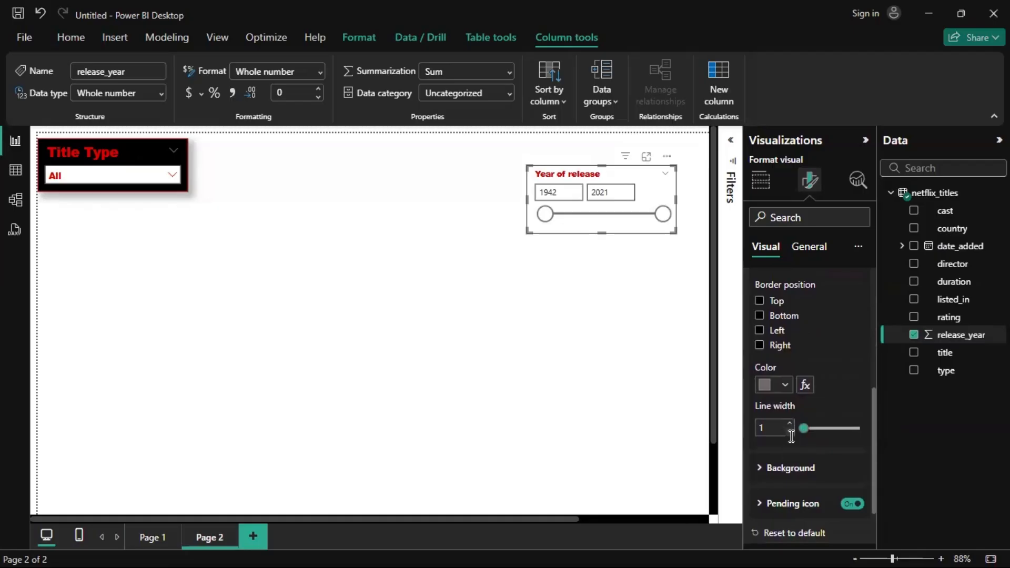
left_click(770, 389)
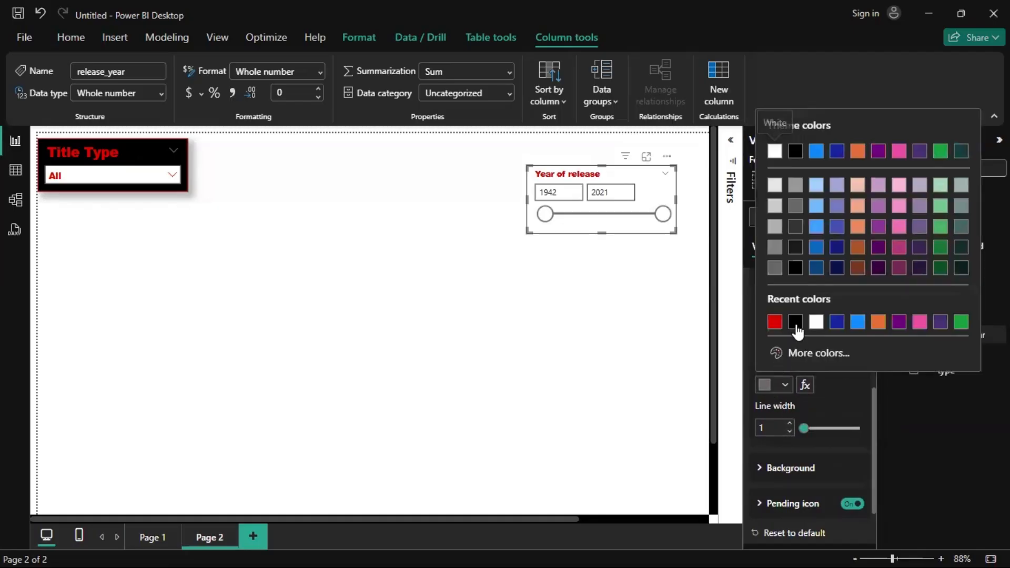
left_click(797, 324)
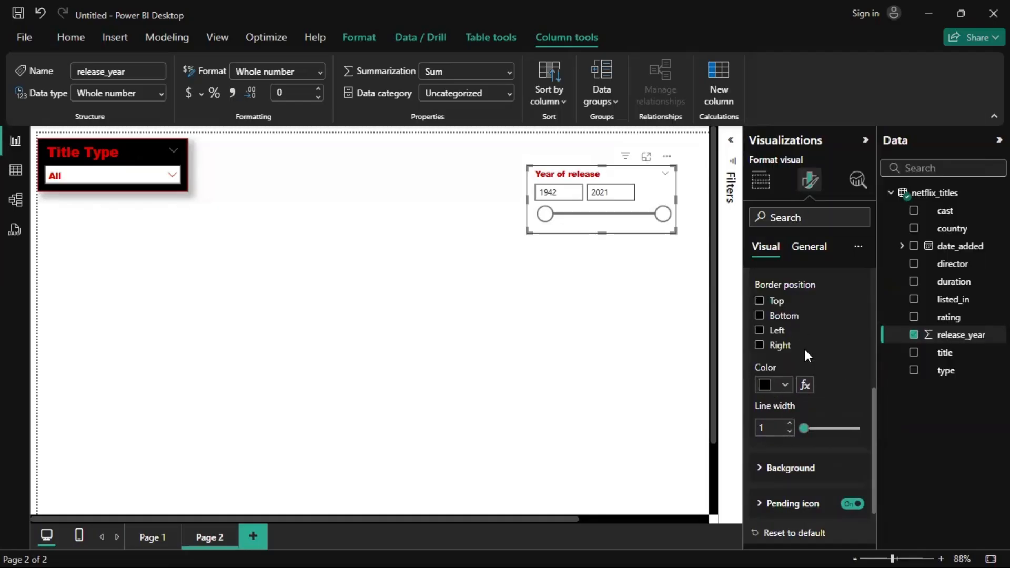
right_click(805, 350)
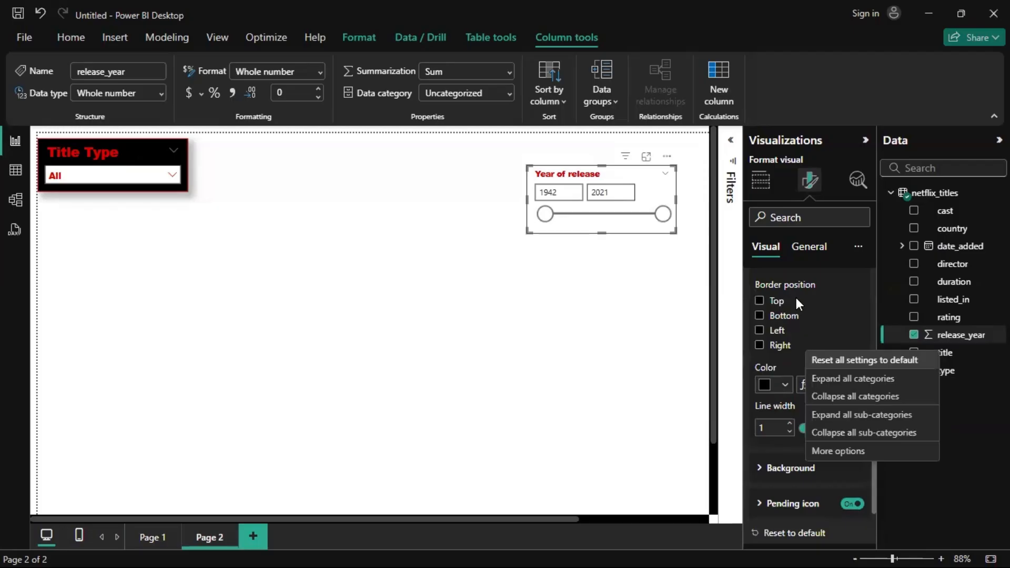
scroll(802, 346, "up", 3)
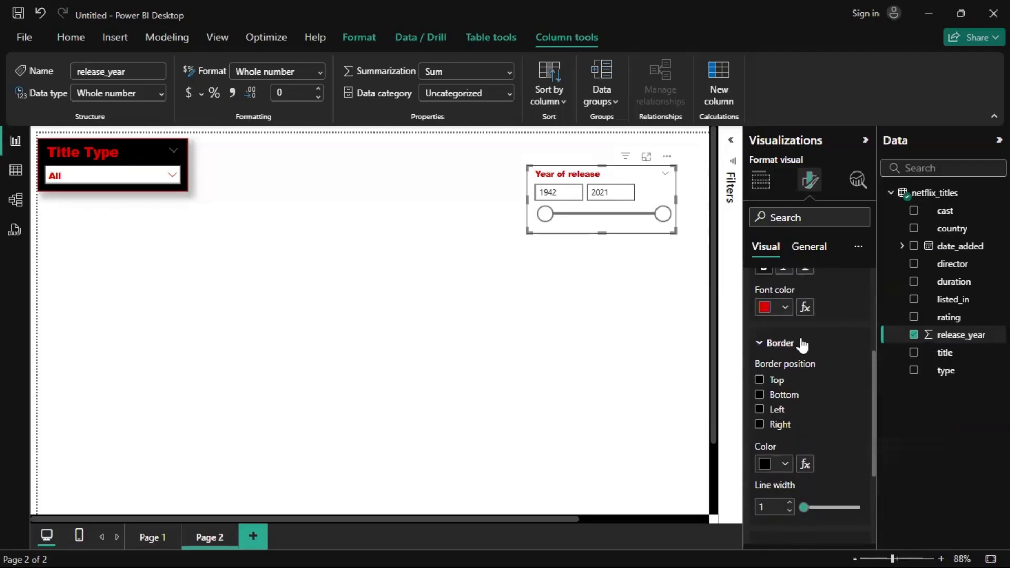
left_click(802, 346)
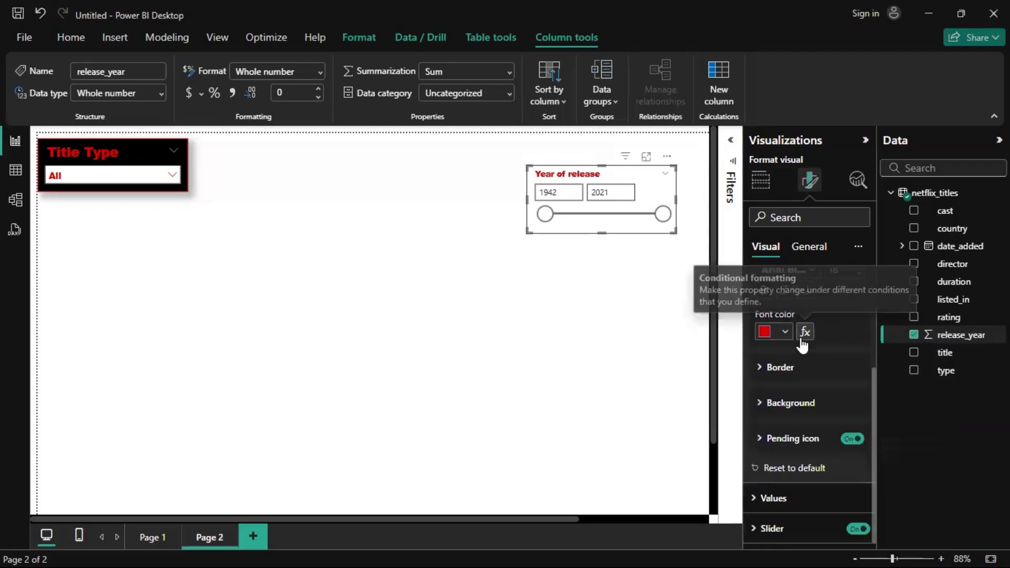
Set the slicer header's background color to black and collapse the header settings
left_click(792, 405)
left_click(766, 445)
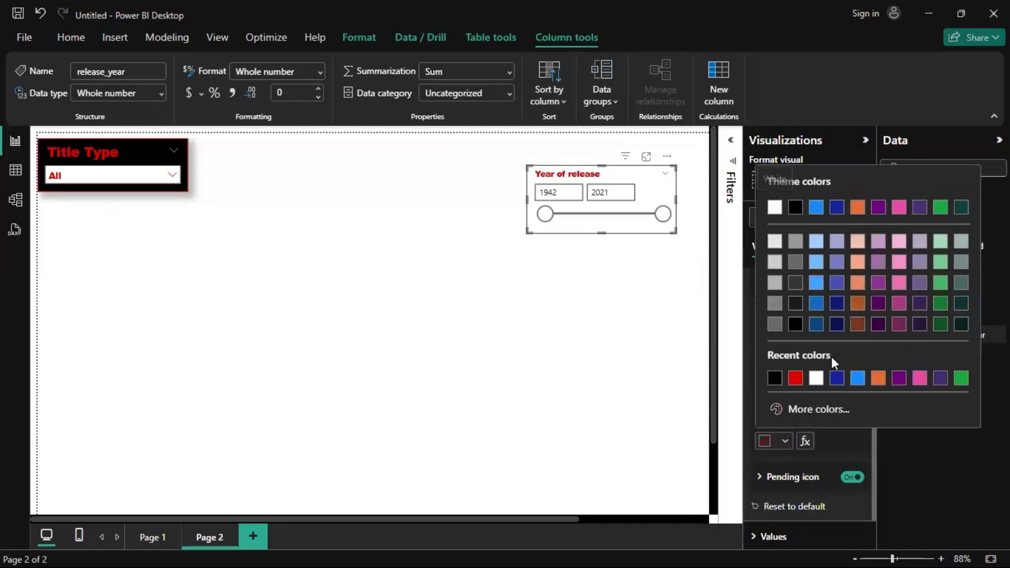
left_click(772, 380)
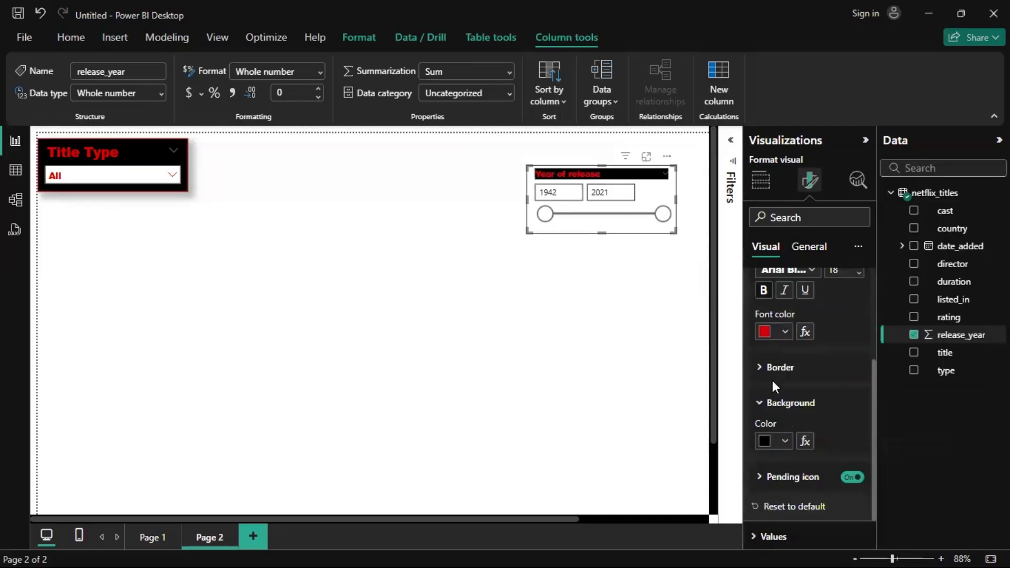
scroll(773, 382, "down", 2)
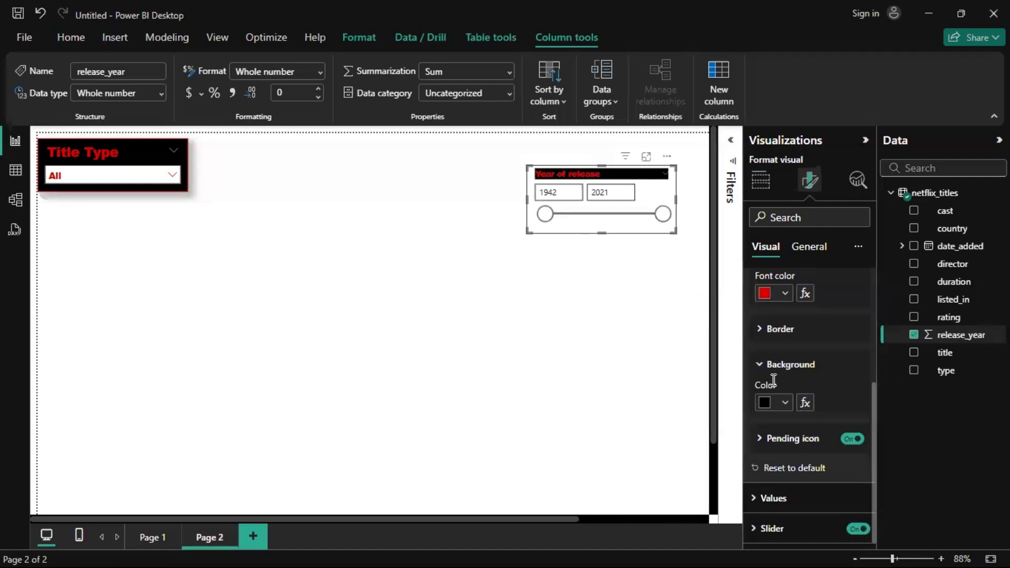
scroll(773, 379, "up", 8)
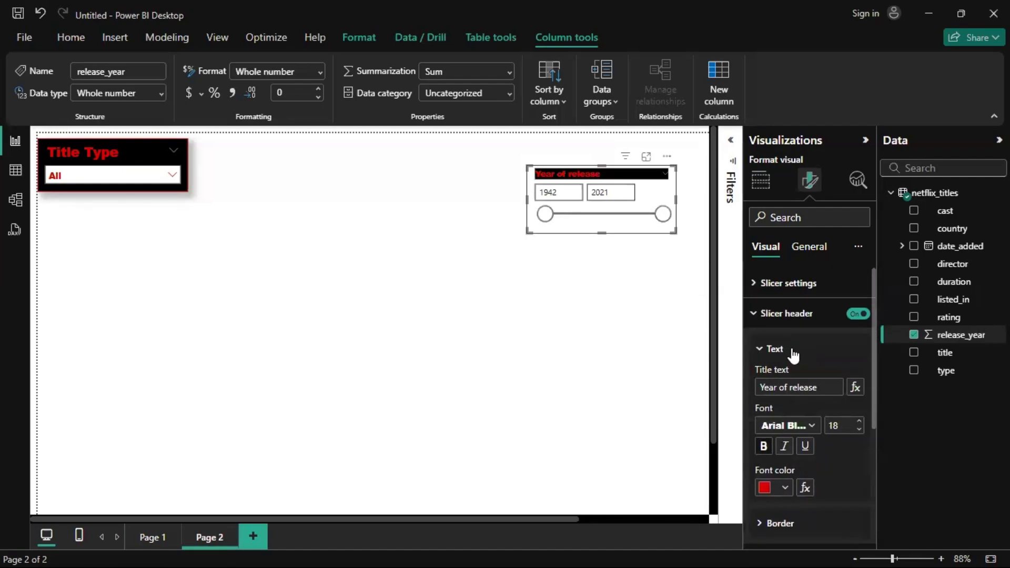
left_click(792, 353)
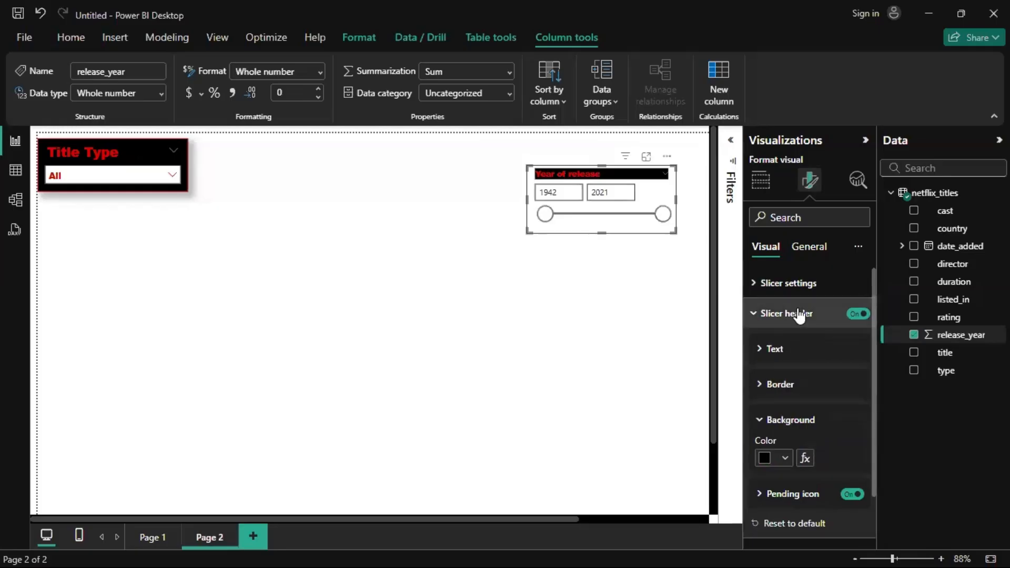
left_click(797, 315)
Set both the font color and the background color of the year slicer's values to black
left_click(789, 343)
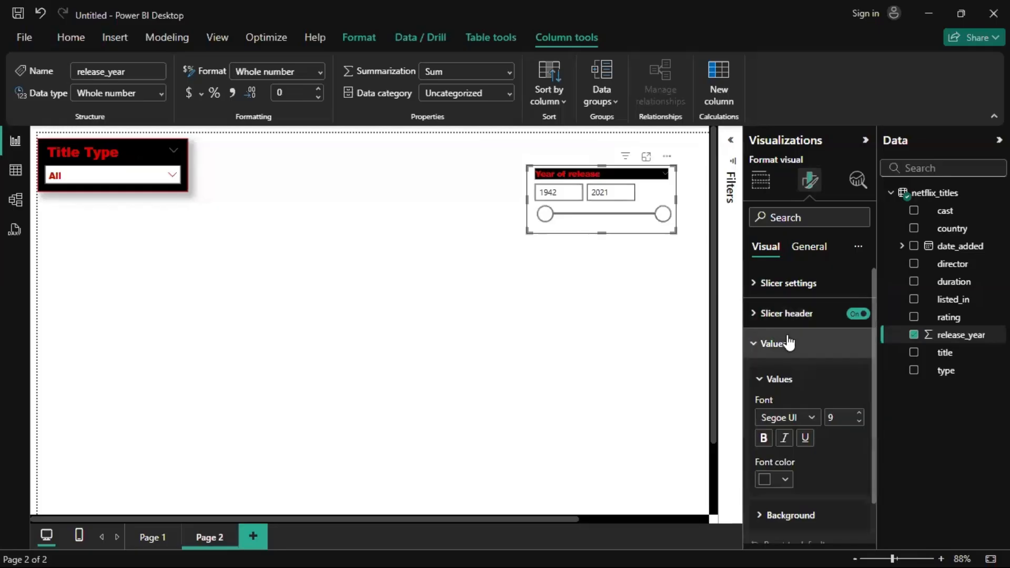
scroll(783, 394, "down", 2)
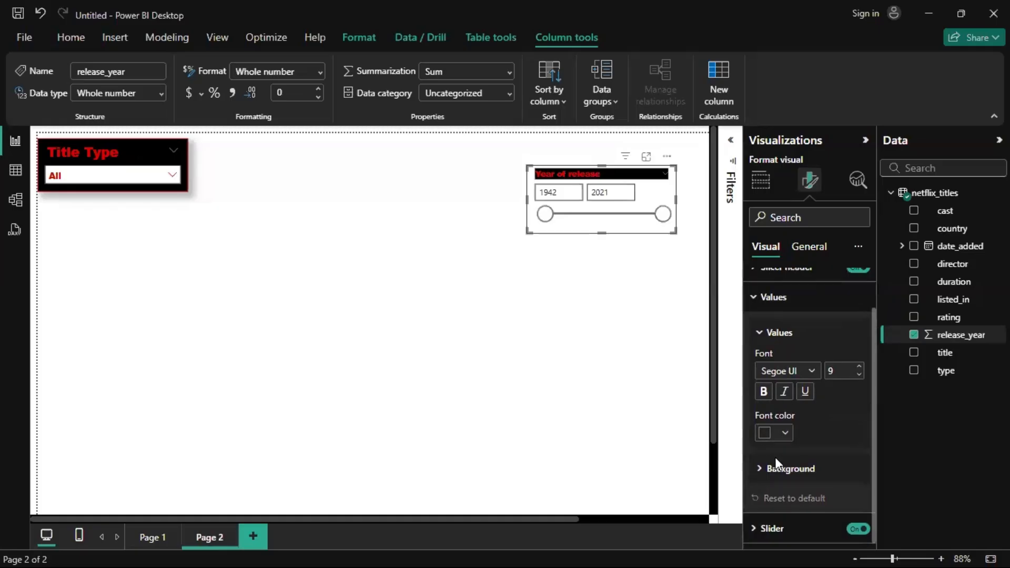
left_click(765, 433)
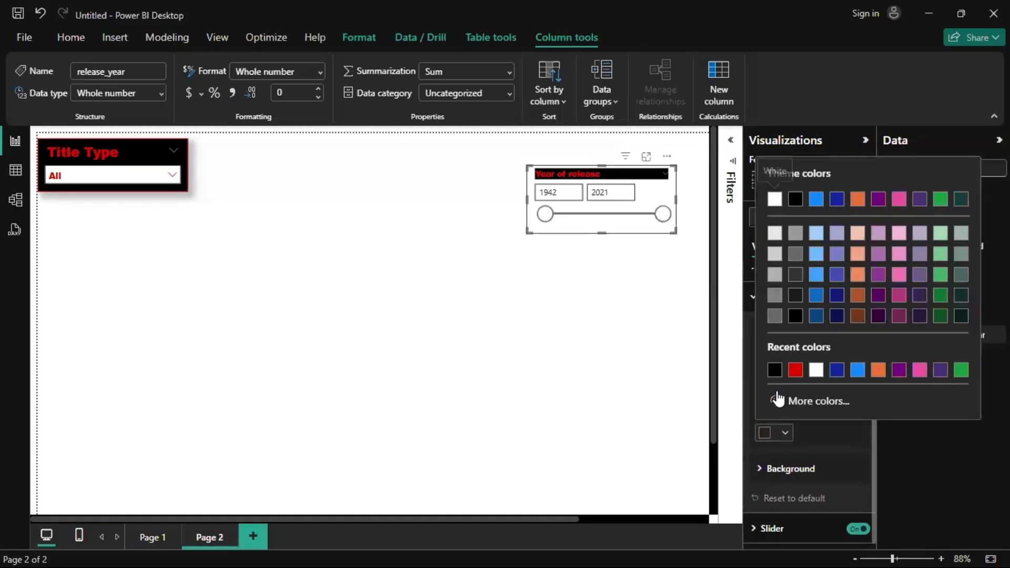
left_click(774, 370)
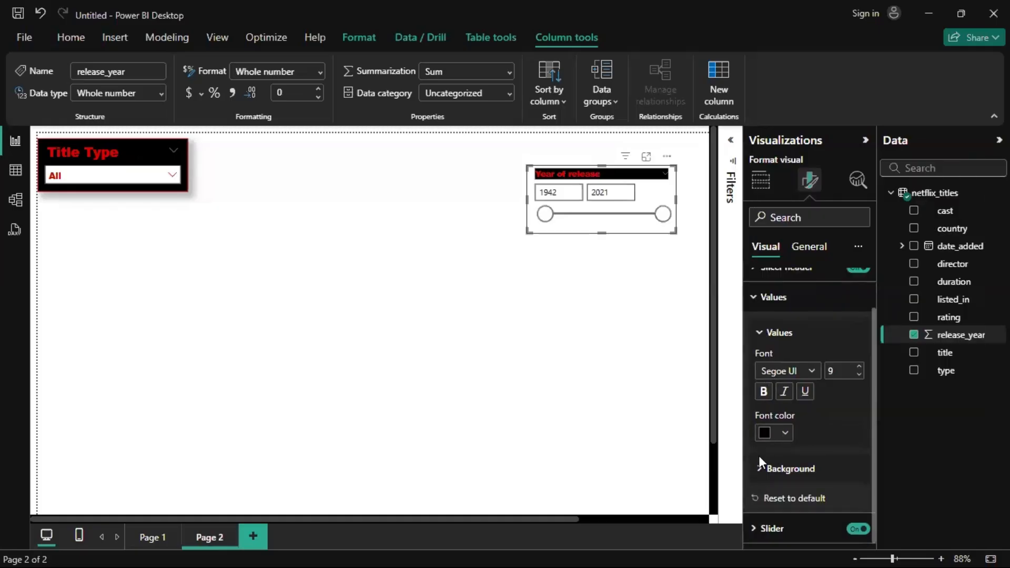
left_click(764, 469)
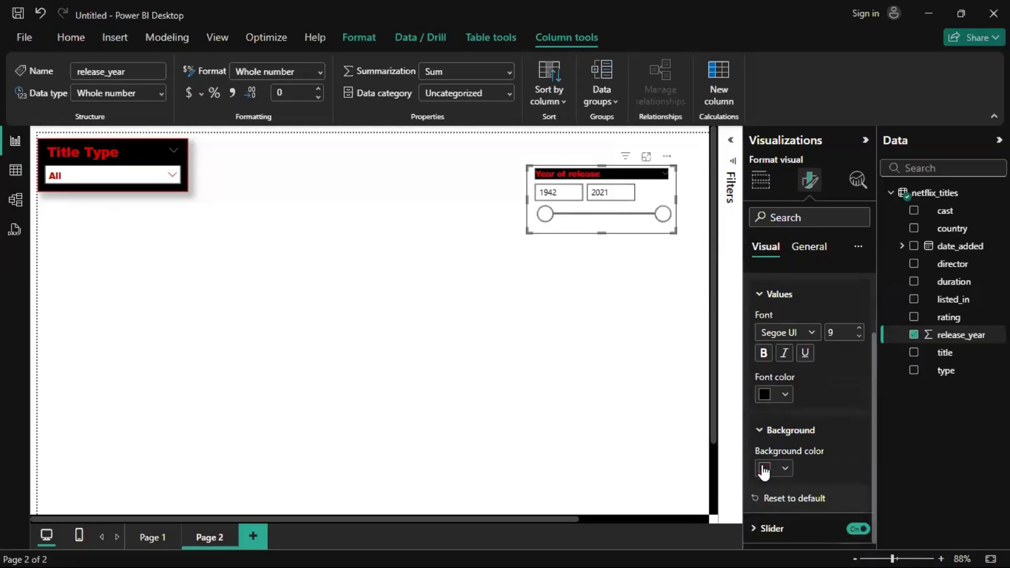
left_click(764, 470)
left_click(779, 405)
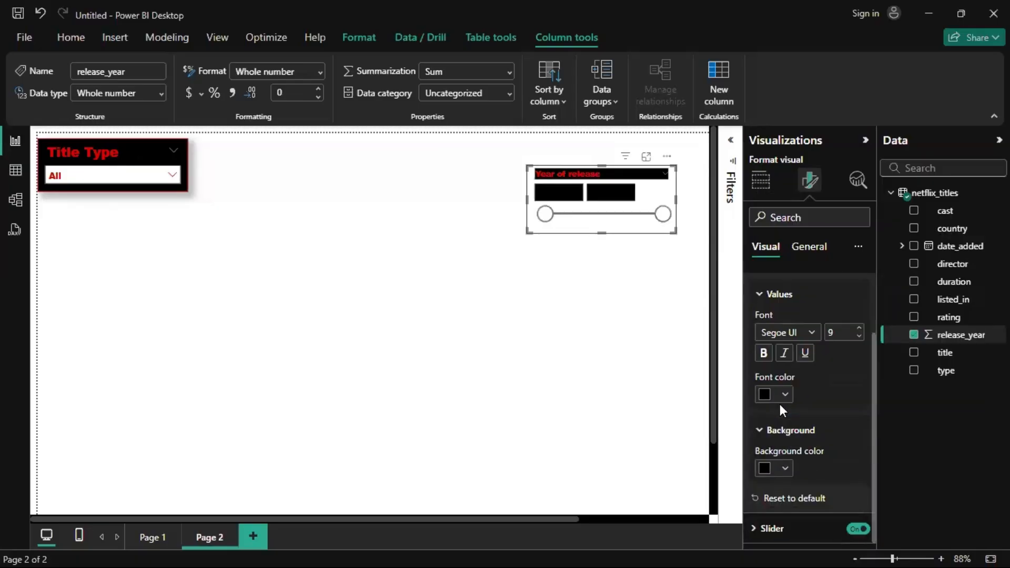
Set the background color of the year slicer's values to white and collapse the values settings
left_click(765, 469)
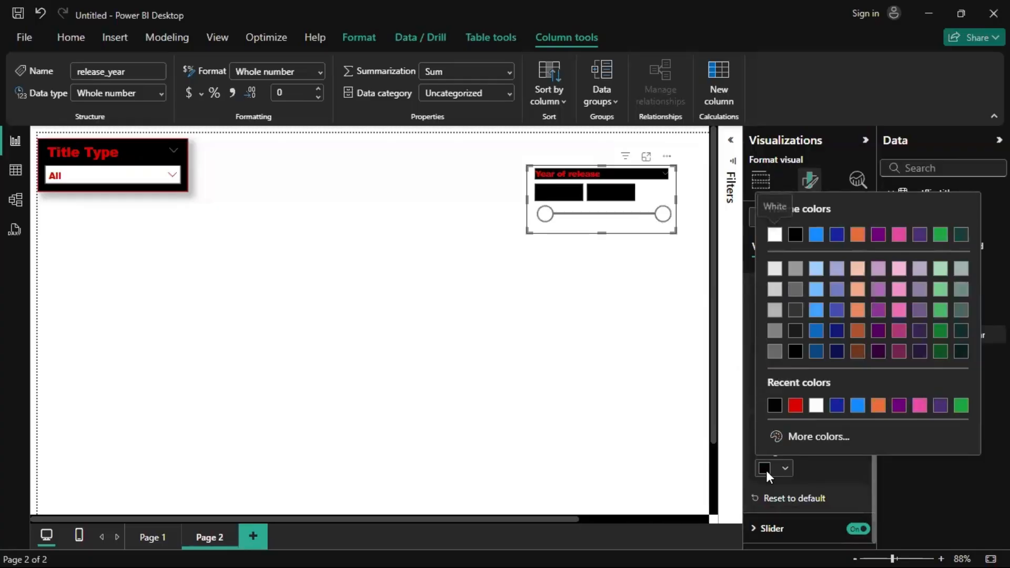
left_click(817, 406)
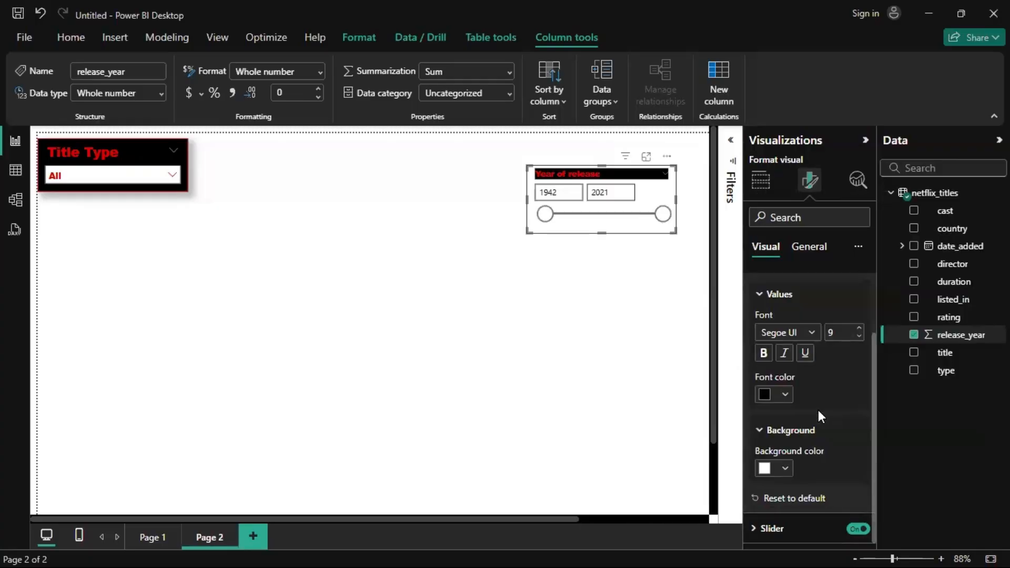
left_click(780, 294)
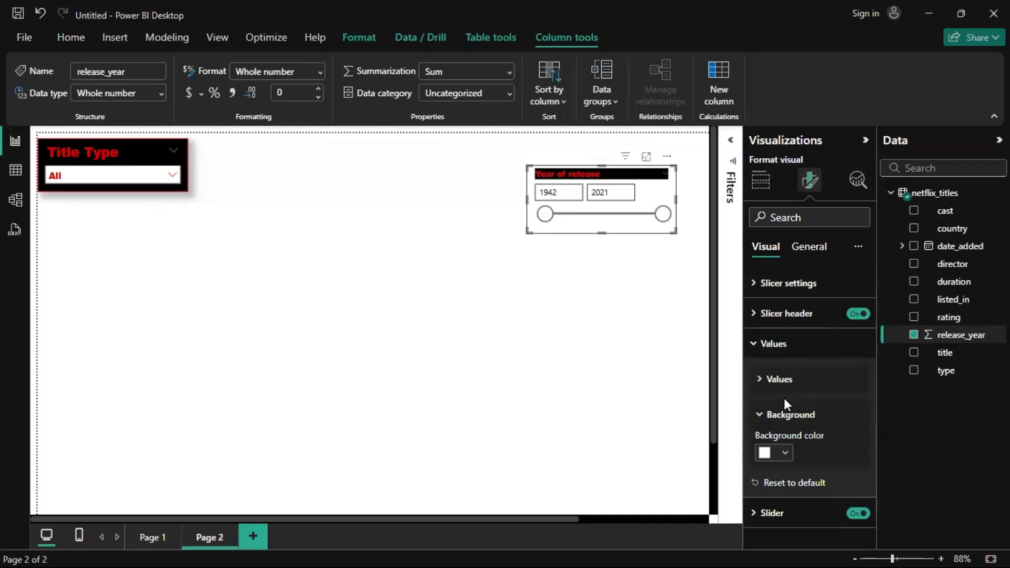
left_click(784, 419)
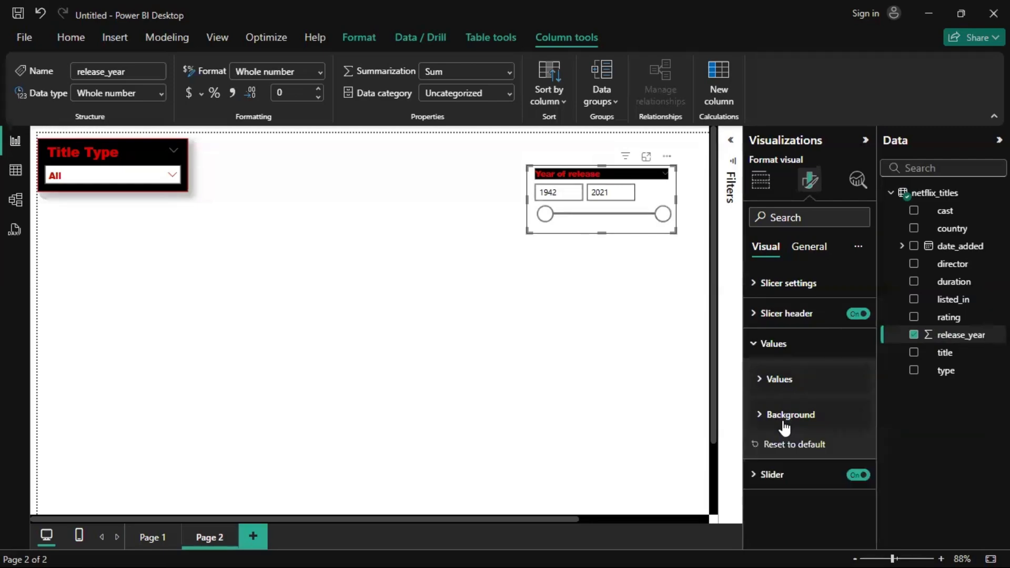
left_click(784, 337)
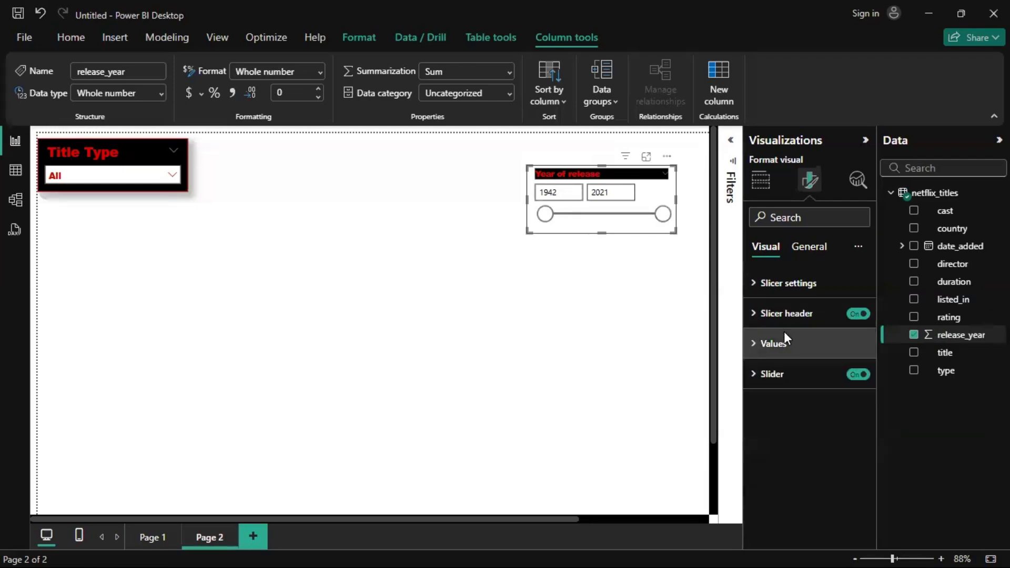
Set the year slicer's slider color to red and collapse the slider settings
left_click(777, 363)
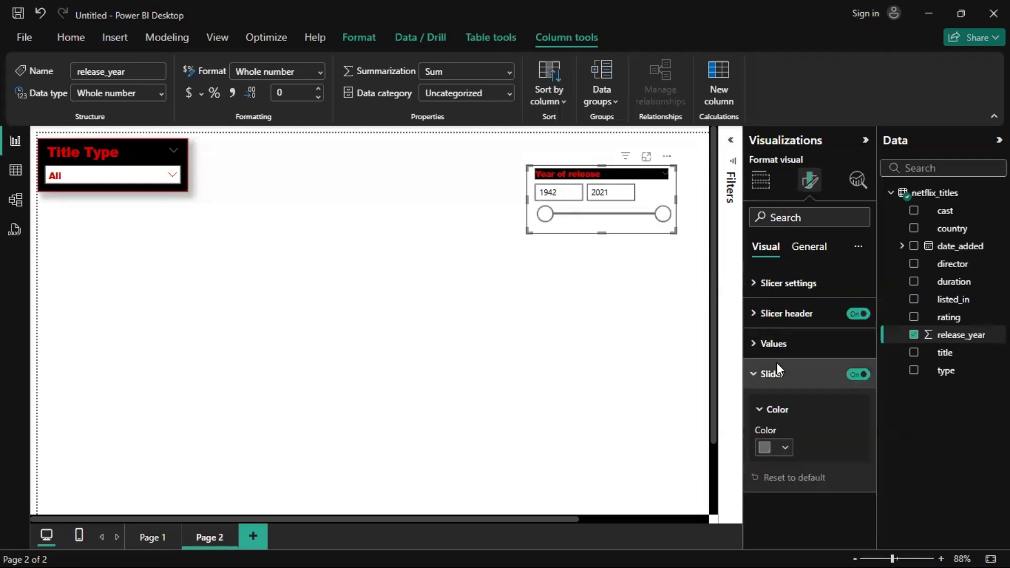
left_click(764, 448)
left_click(821, 391)
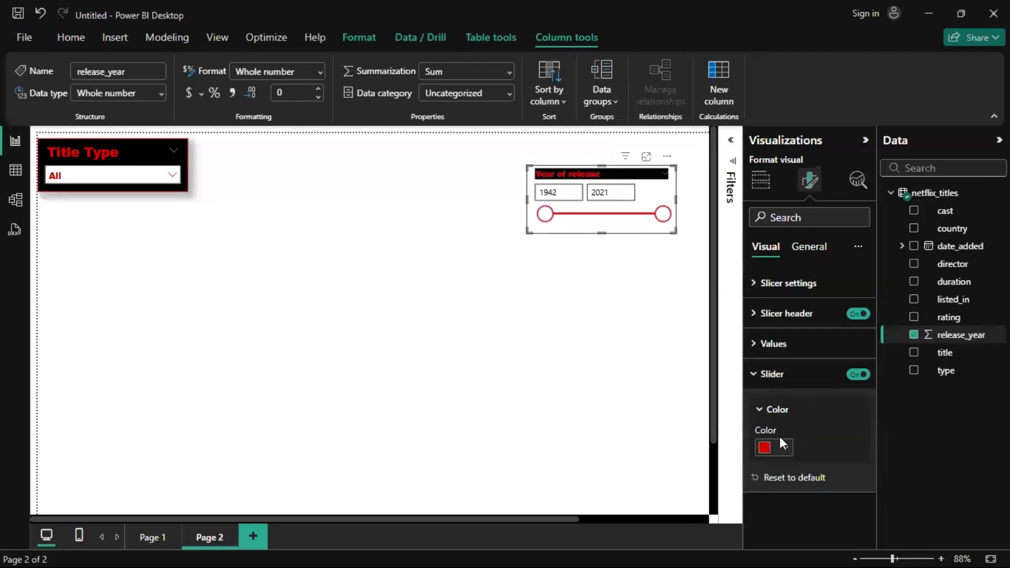
left_click_drag(663, 215, 682, 225)
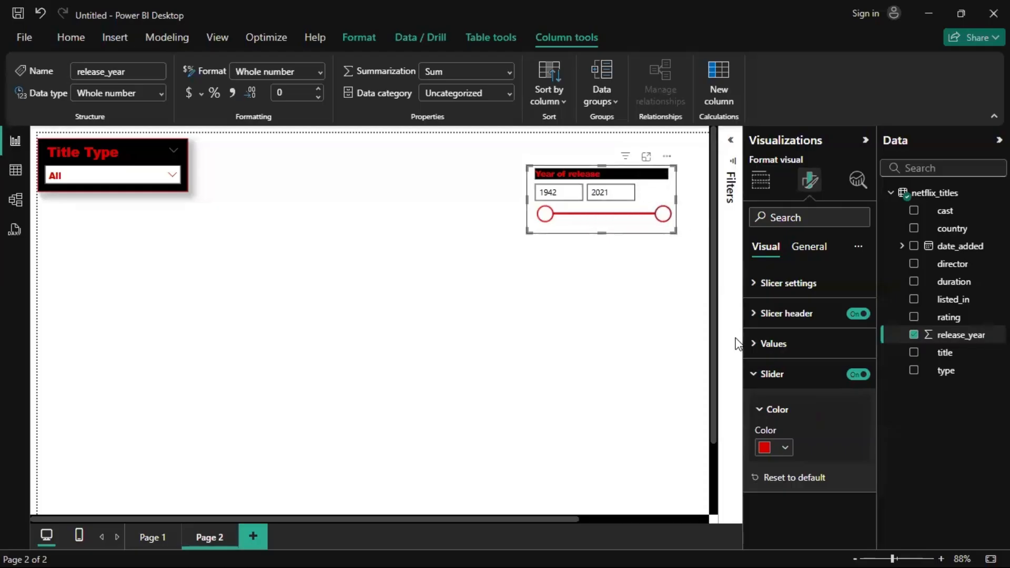
left_click(777, 372)
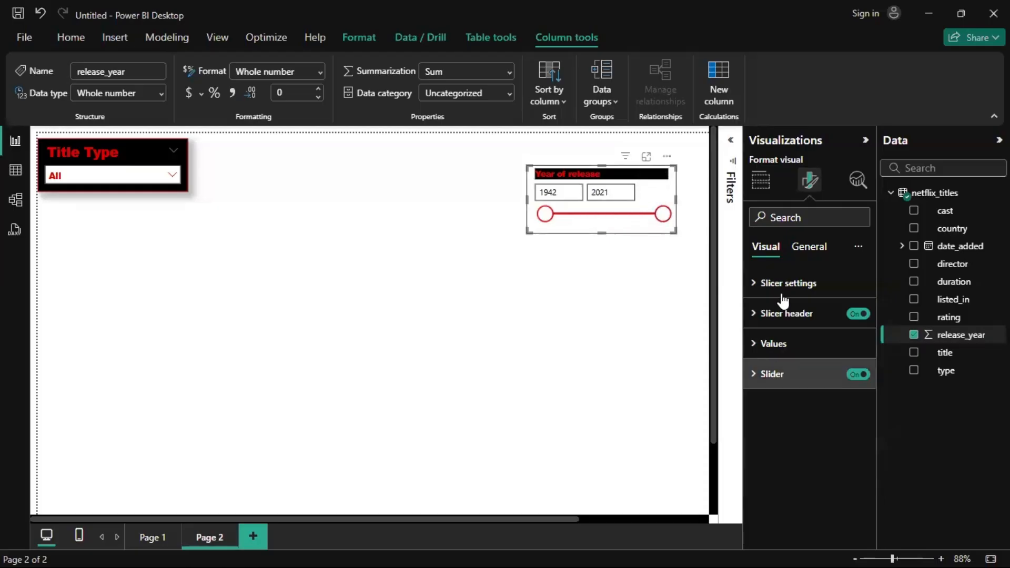
Turn on the year slicer's title and format its text as bold Arial Black, size 16
left_click(810, 258)
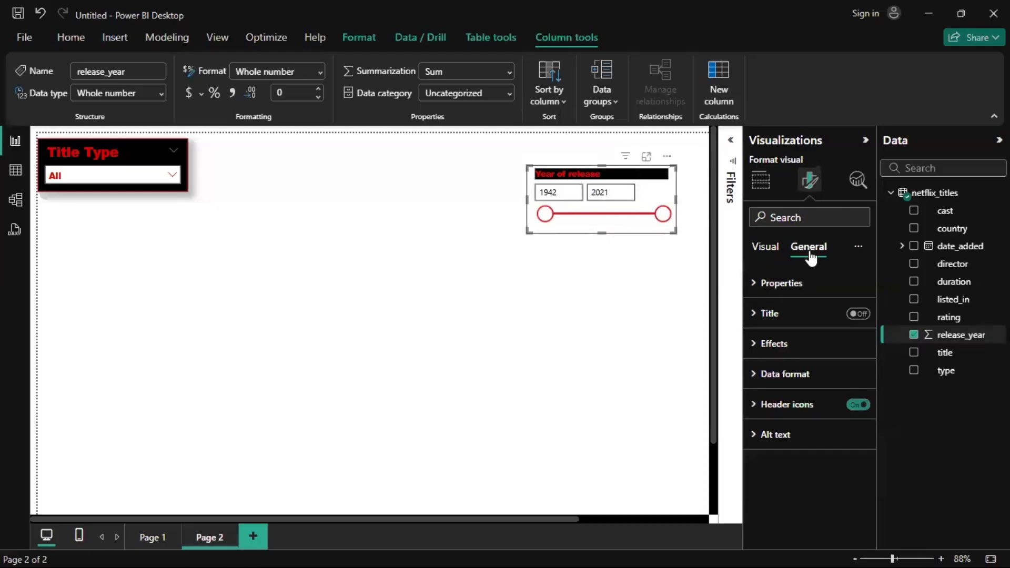
left_click(858, 316)
left_click(783, 316)
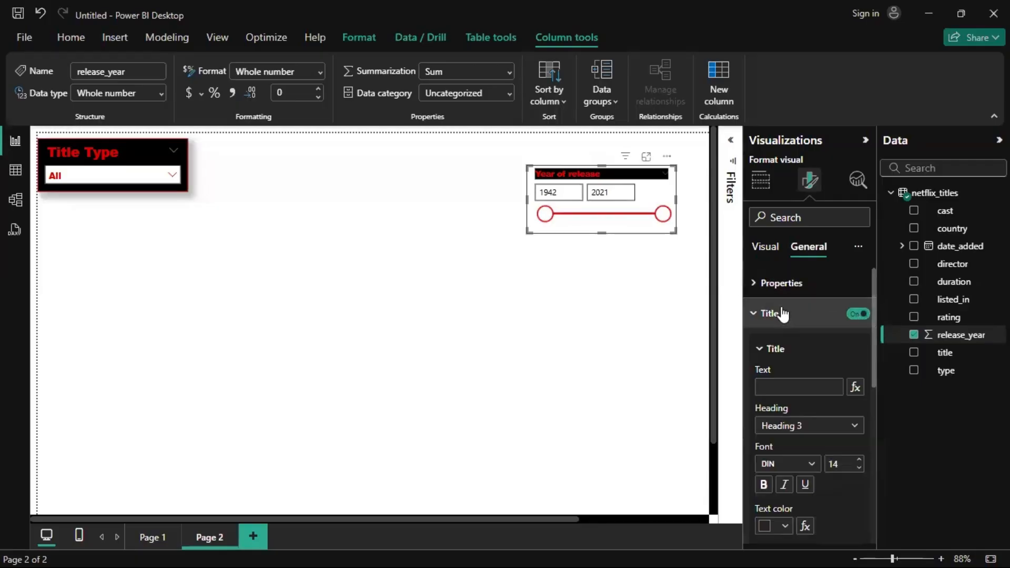
scroll(774, 436, "down", 1)
left_click(793, 421)
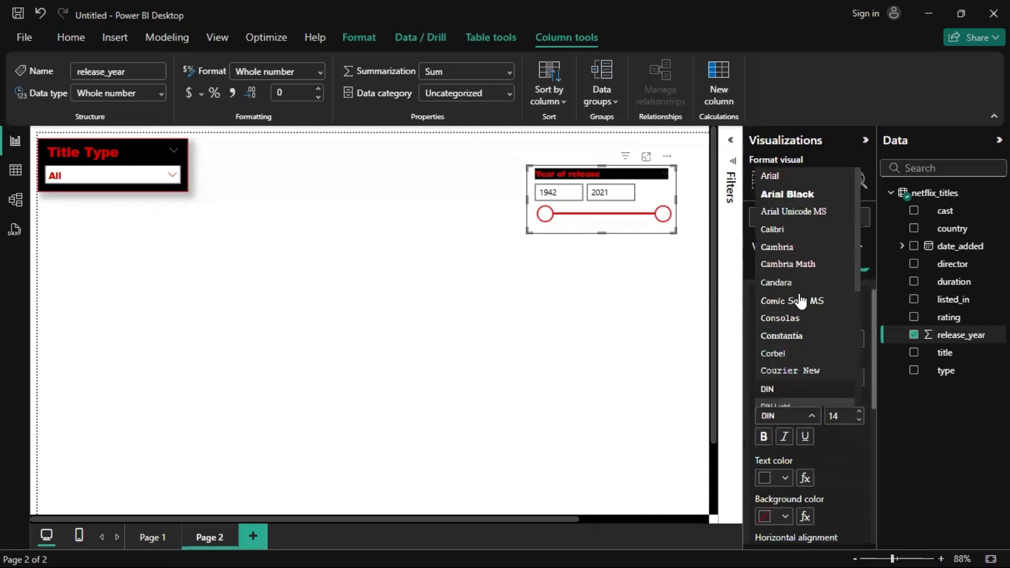
left_click(773, 195)
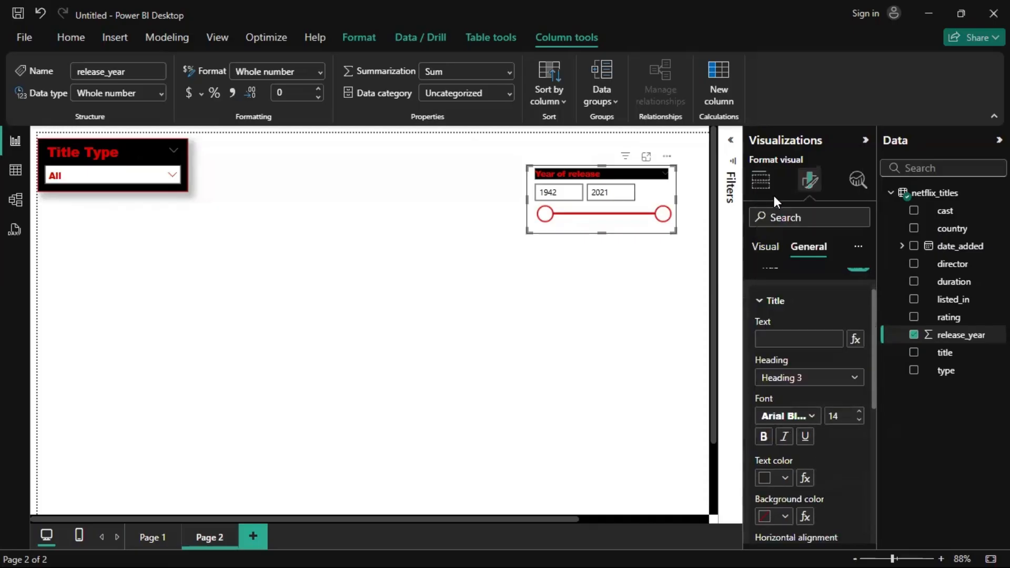
left_click(765, 437)
scroll(856, 438, "down", 3)
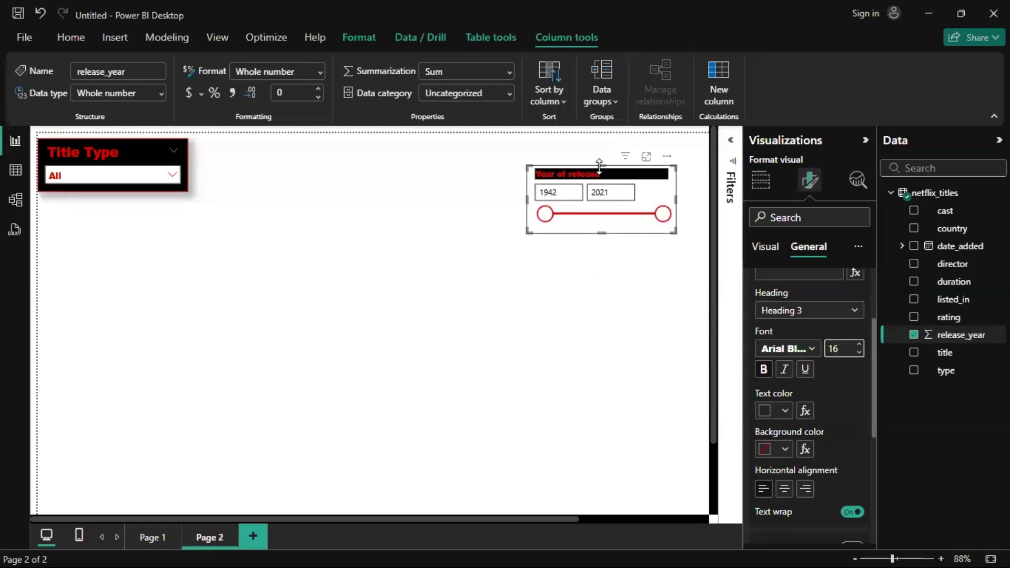
Extend the year slicer's upper edge toward the page top and shorten its lower edge to fit just below the range slider
left_click_drag(602, 165, 602, 147)
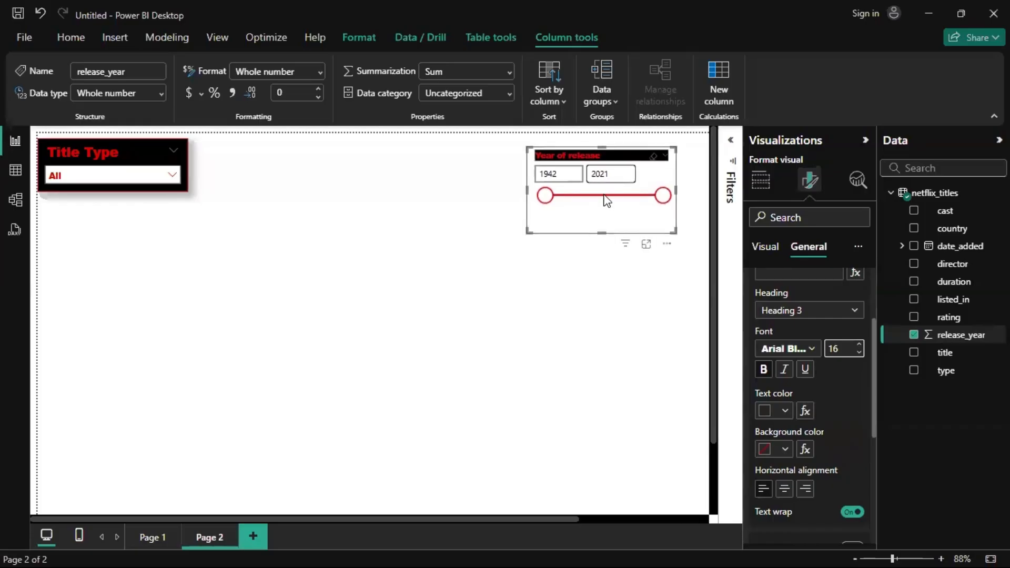
left_click_drag(607, 213, 602, 205)
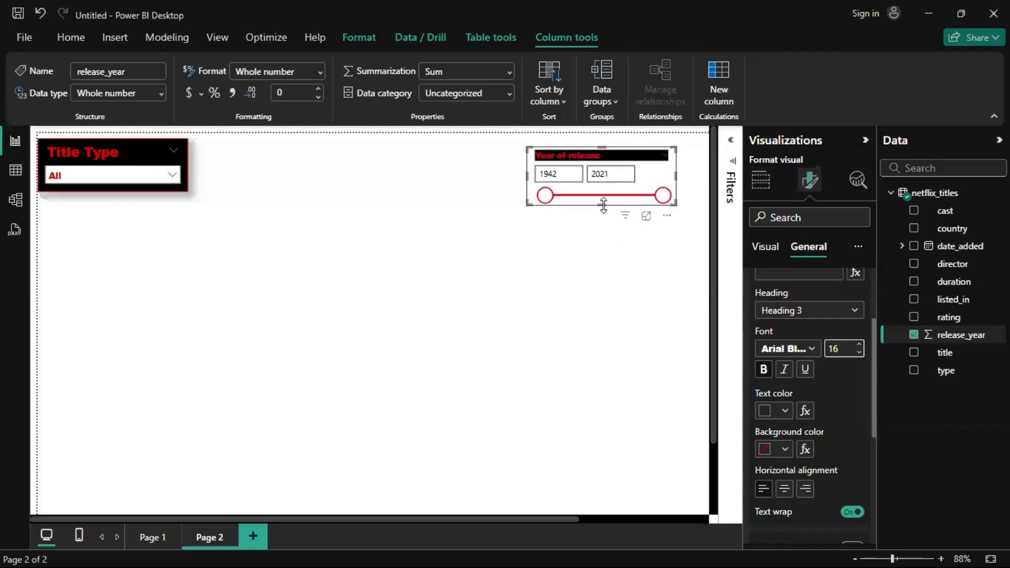
Review the year slicer's header and title formatting settings, and collapse both groups
scroll(807, 301, "up", 2)
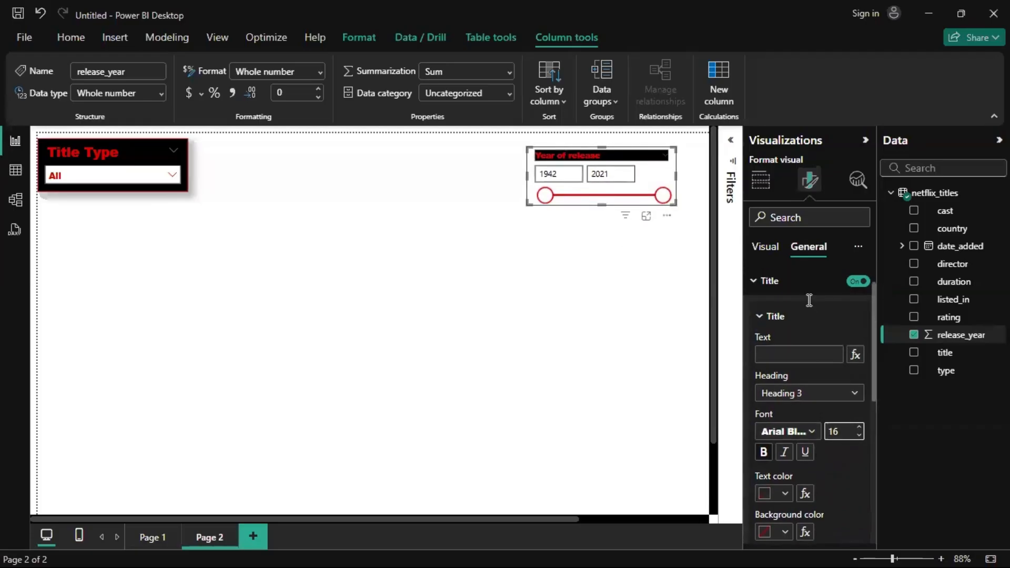
left_click(759, 251)
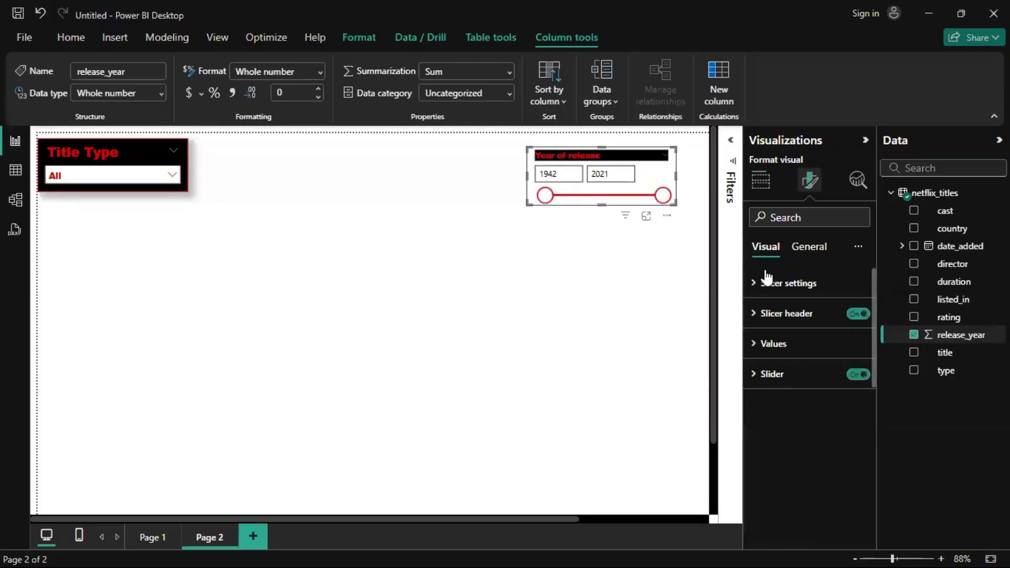
left_click(786, 312)
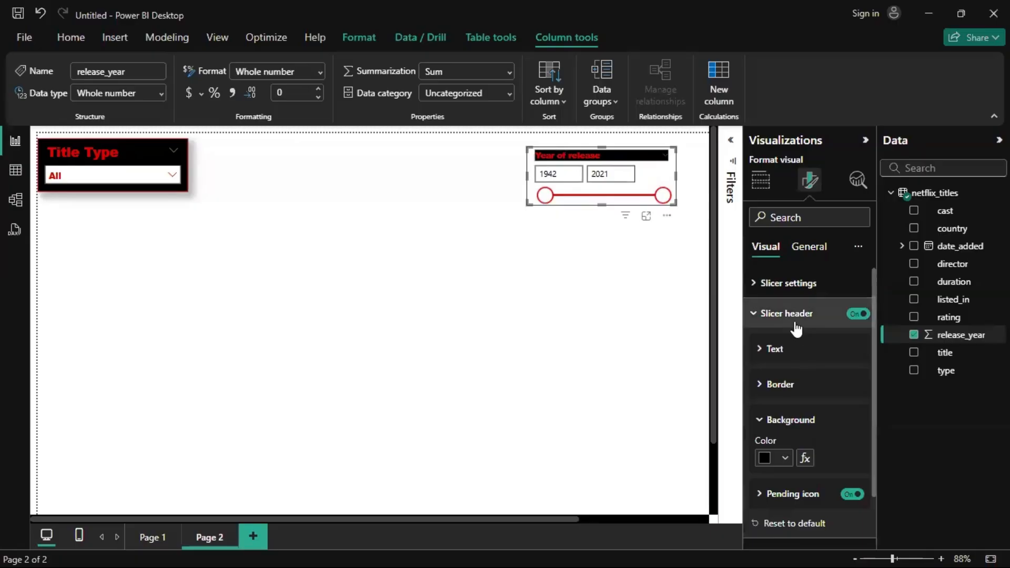
left_click(796, 316)
left_click(810, 247)
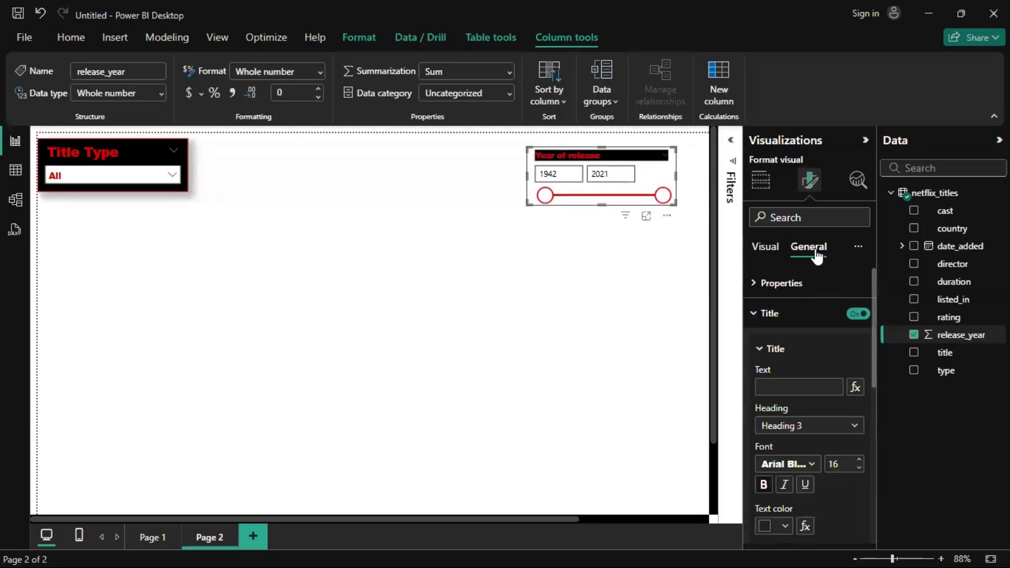
scroll(820, 335, "down", 5)
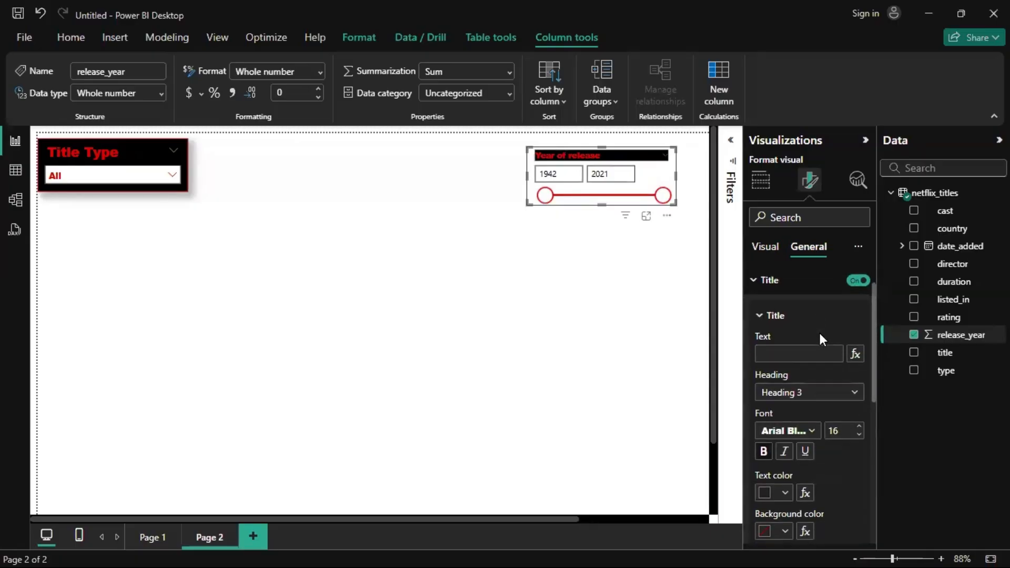
scroll(820, 333, "down", 1)
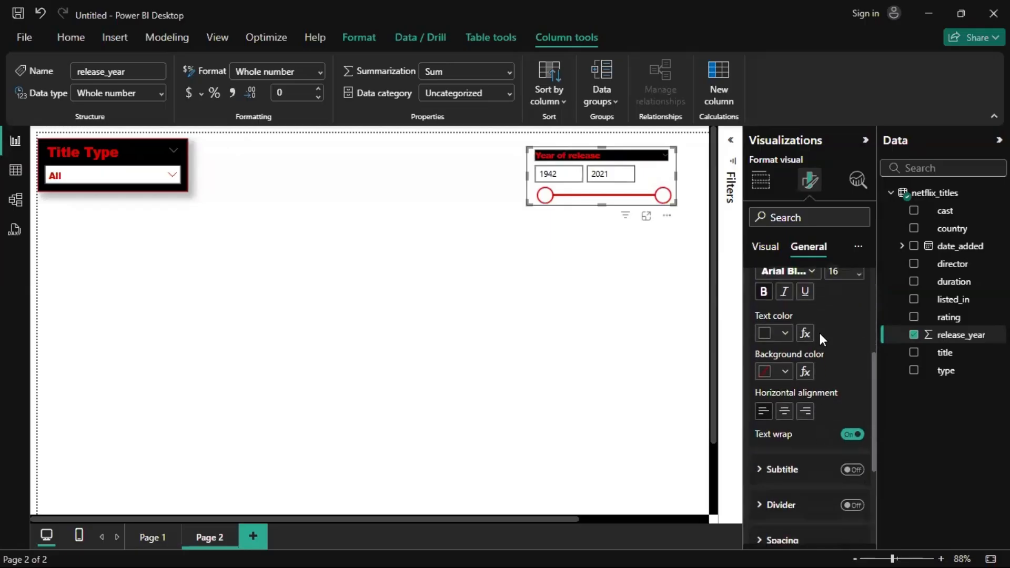
scroll(820, 333, "up", 3)
left_click(818, 335)
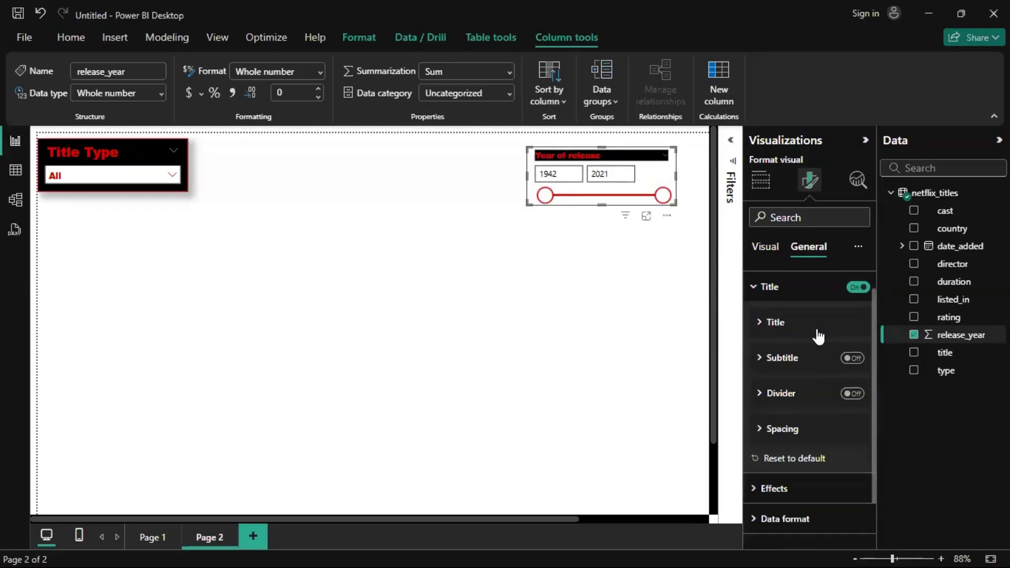
left_click(797, 295)
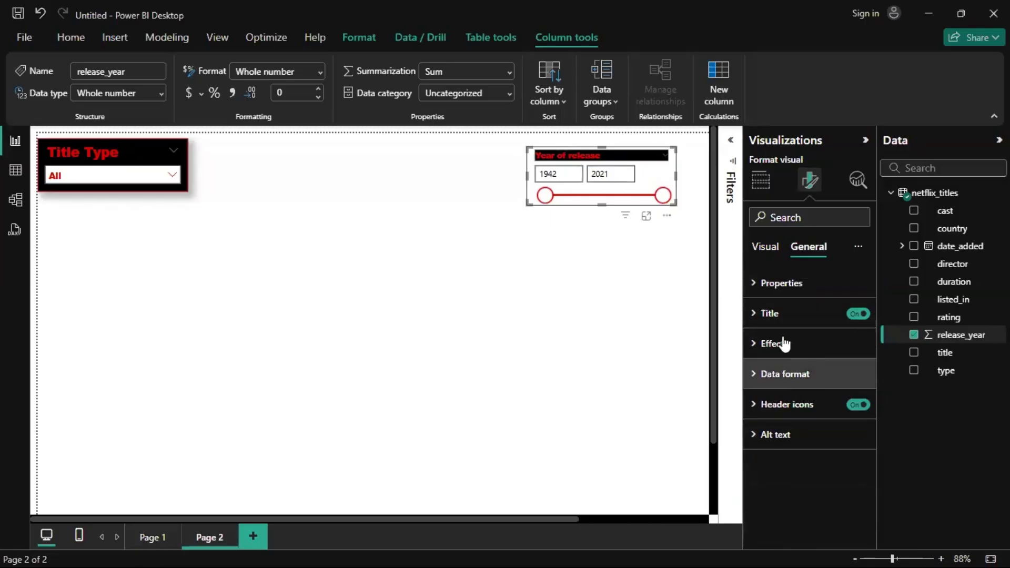
Set the overall background color of the year slicer to black in its effects settings
left_click(785, 344)
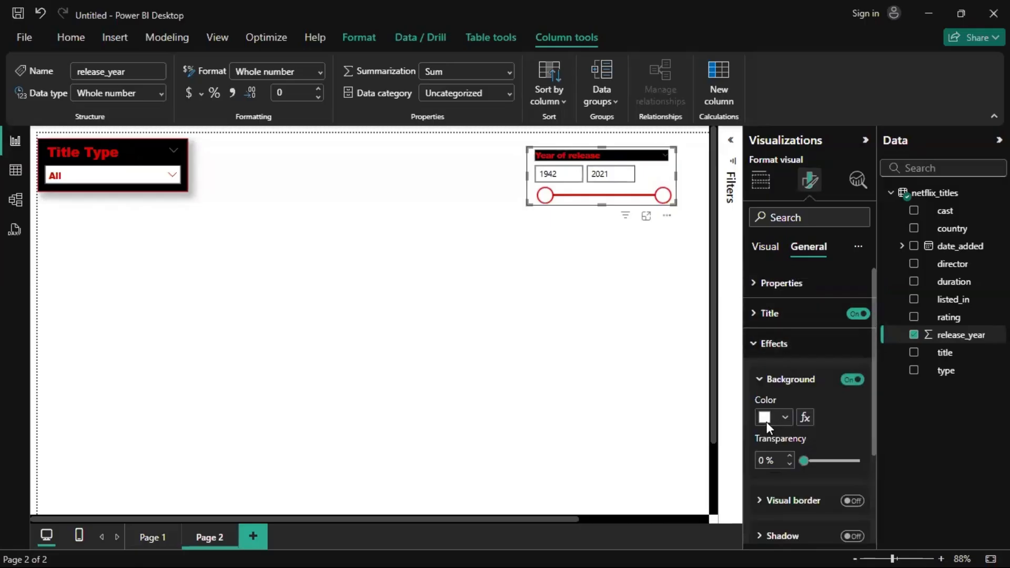
left_click(766, 422)
left_click(816, 356)
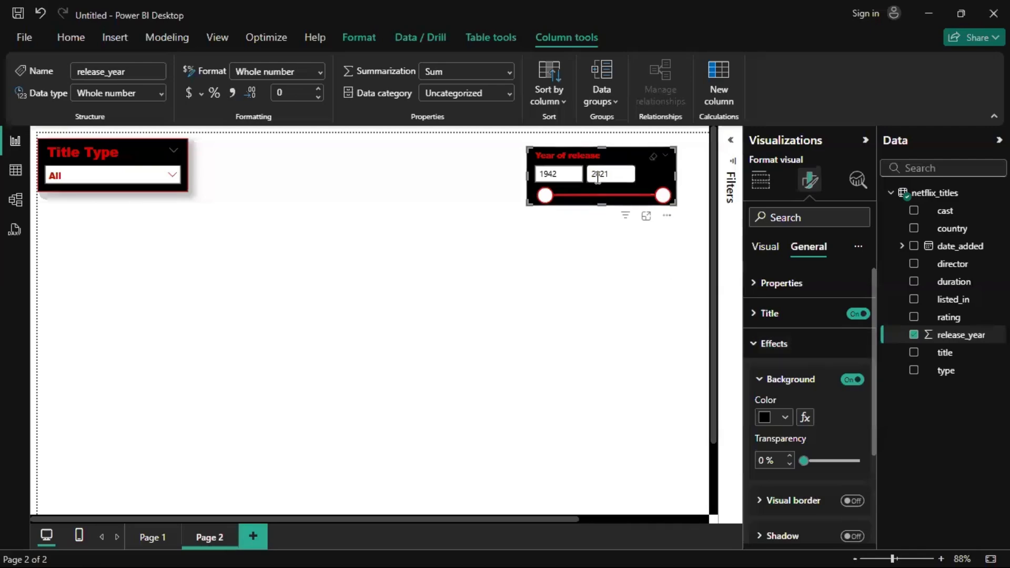
Turn on the year slicer's shadow and a red visual border, and collapse the border and background settings
scroll(800, 368, "down", 2)
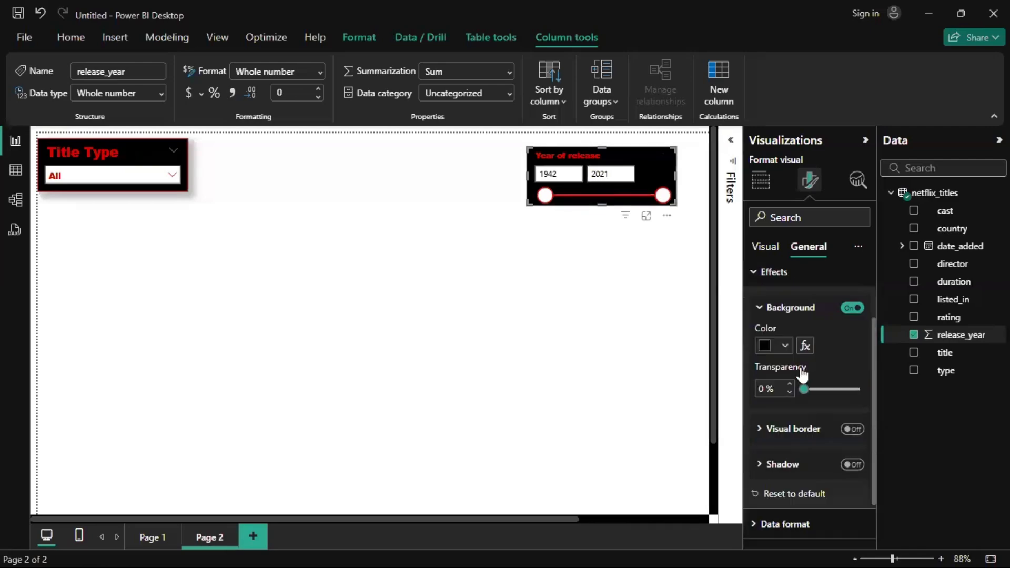
scroll(800, 368, "up", 2)
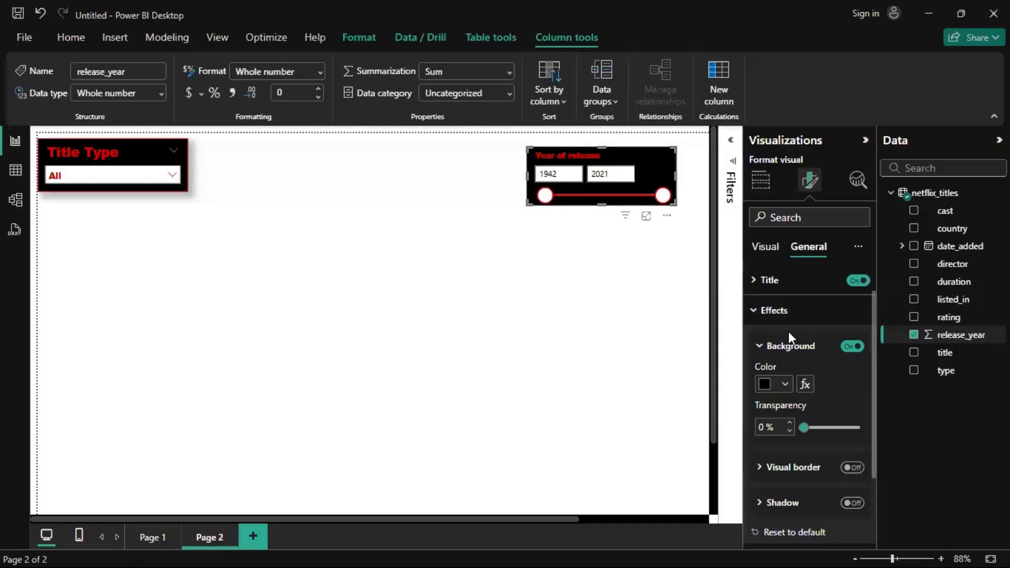
scroll(780, 427, "down", 1)
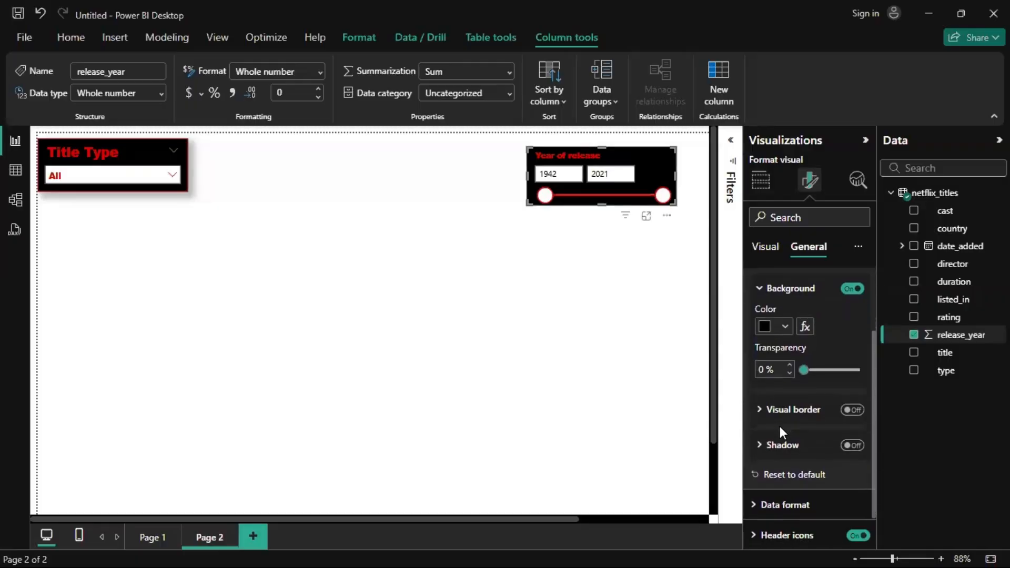
left_click(852, 445)
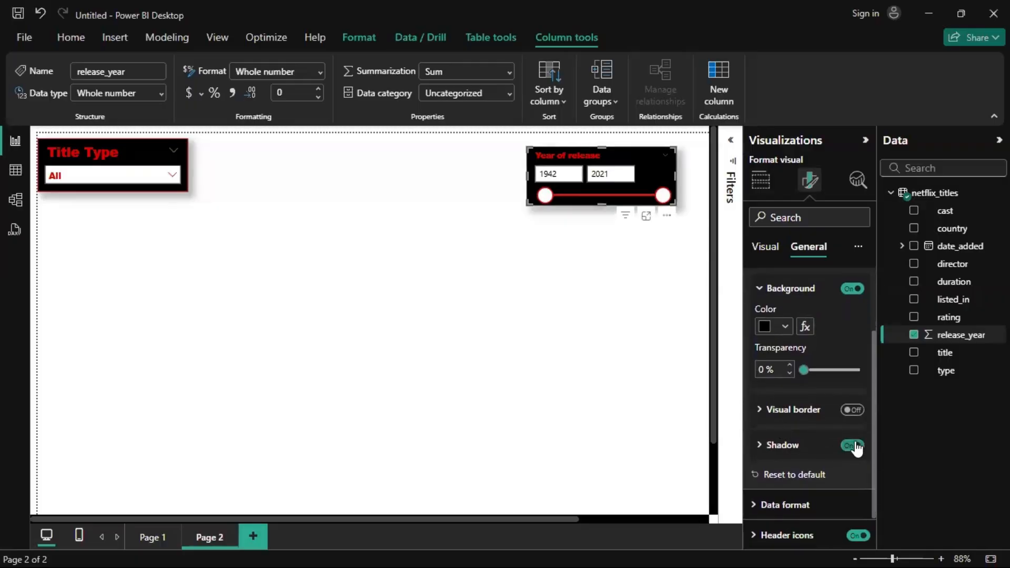
left_click(853, 410)
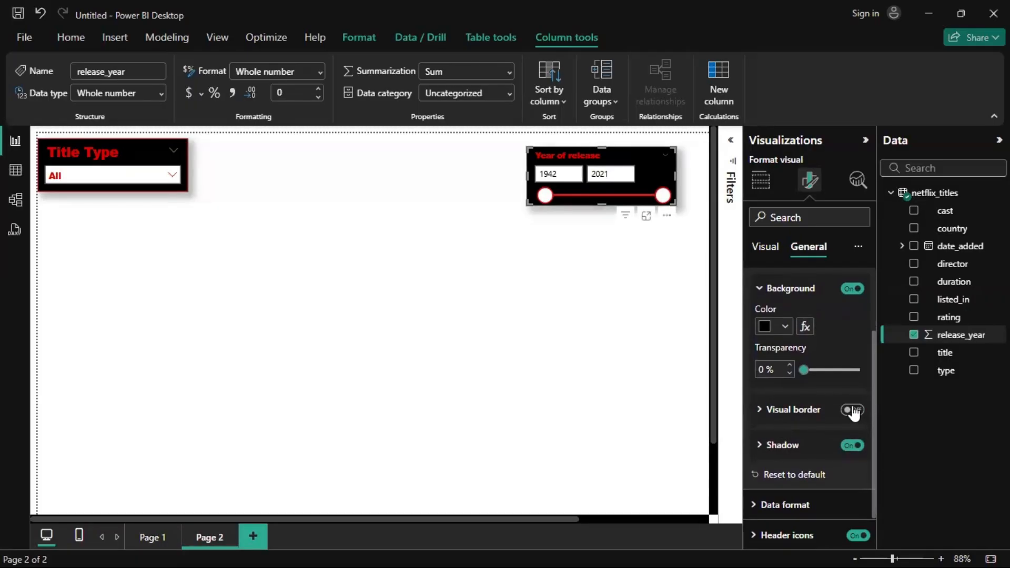
left_click(769, 414)
left_click(765, 449)
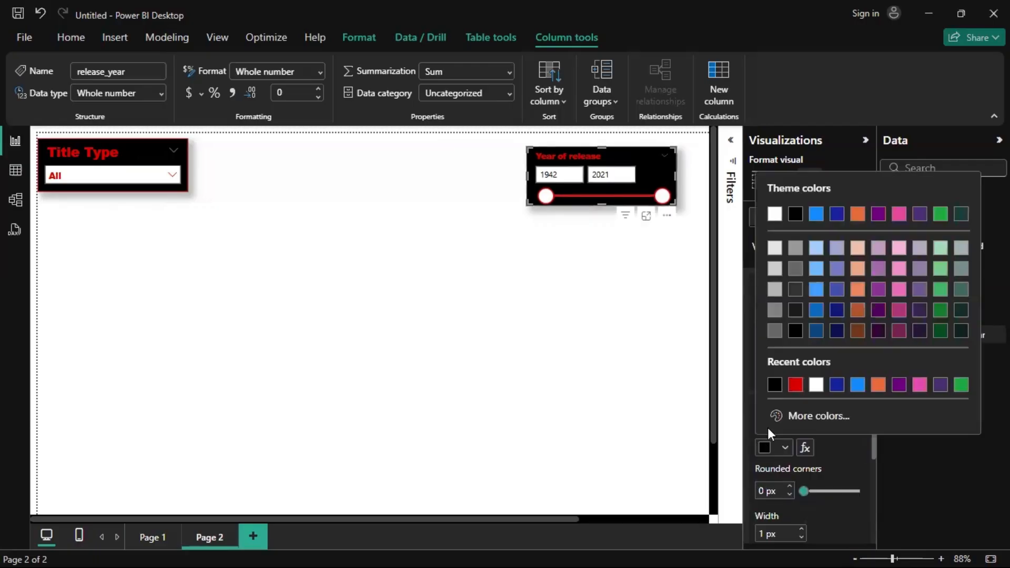
left_click(794, 386)
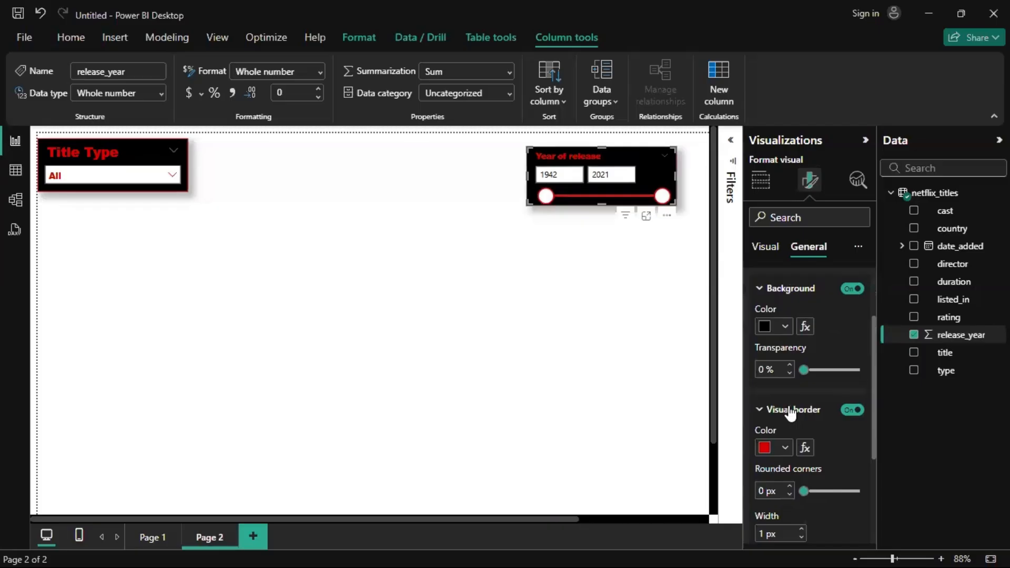
left_click(791, 410)
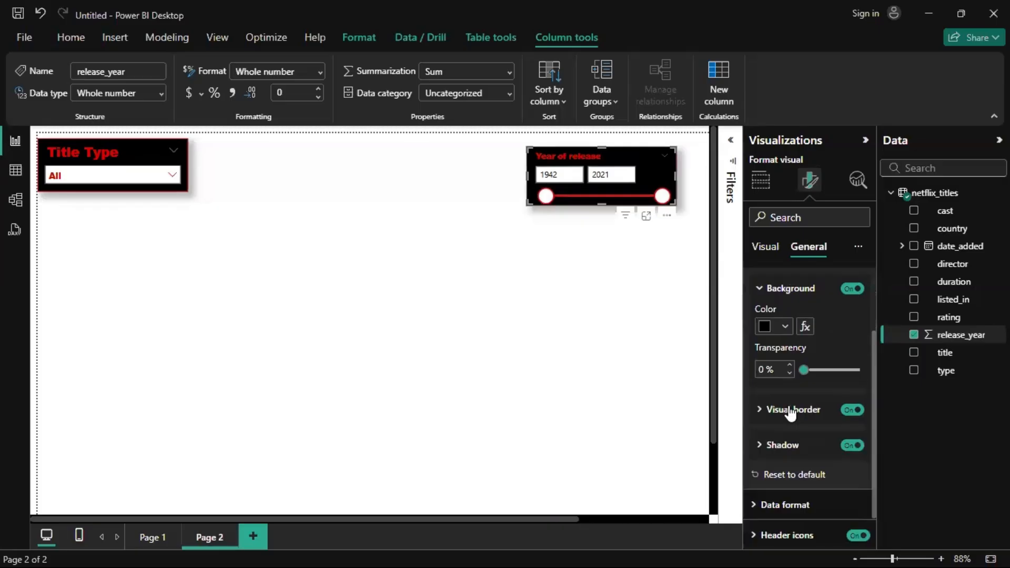
left_click(791, 289)
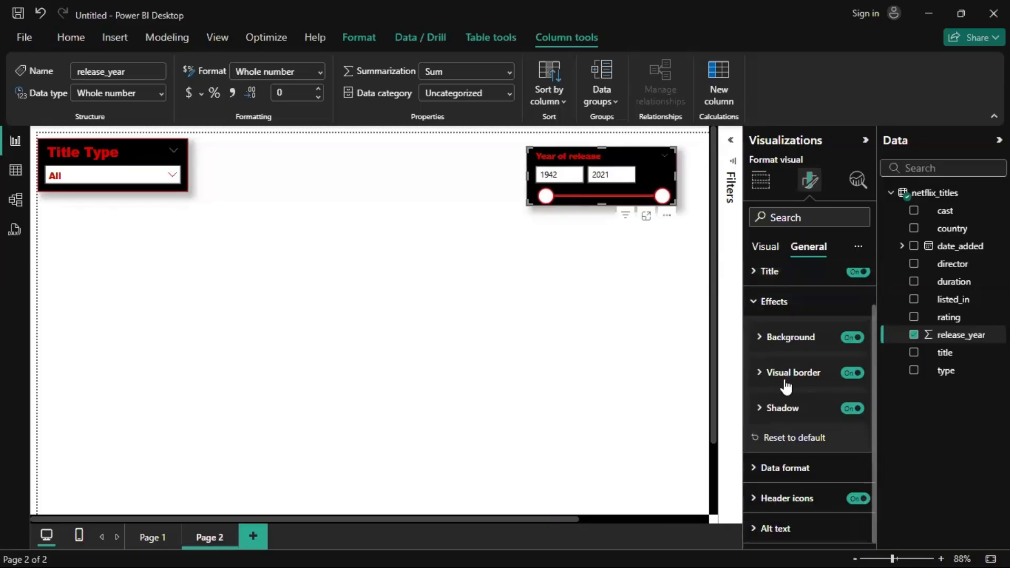
Review the data format options for release_year in the year slicer, and collapse the data format and effects settings
left_click(781, 476)
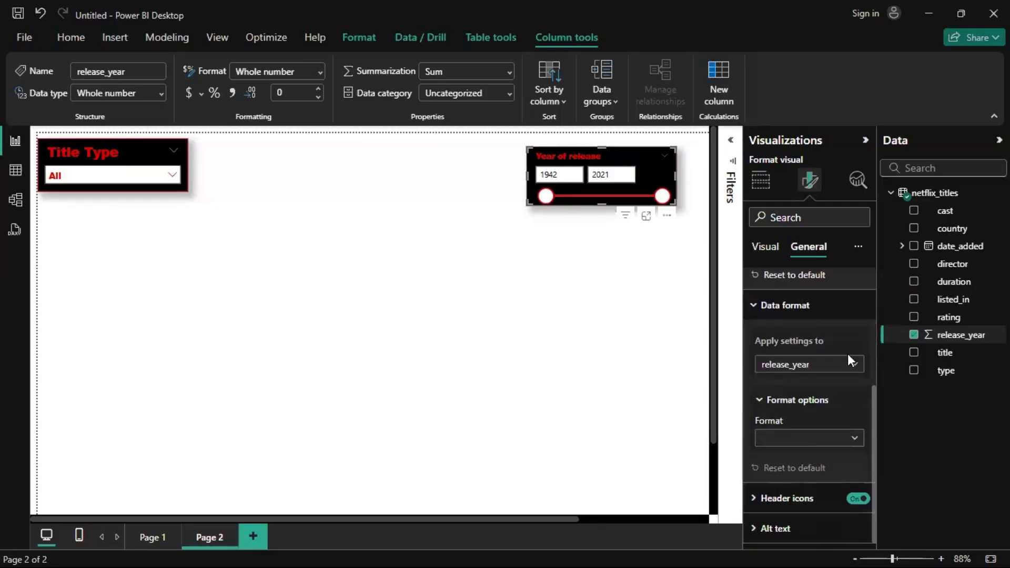
left_click(849, 367)
left_click(847, 382)
left_click(842, 440)
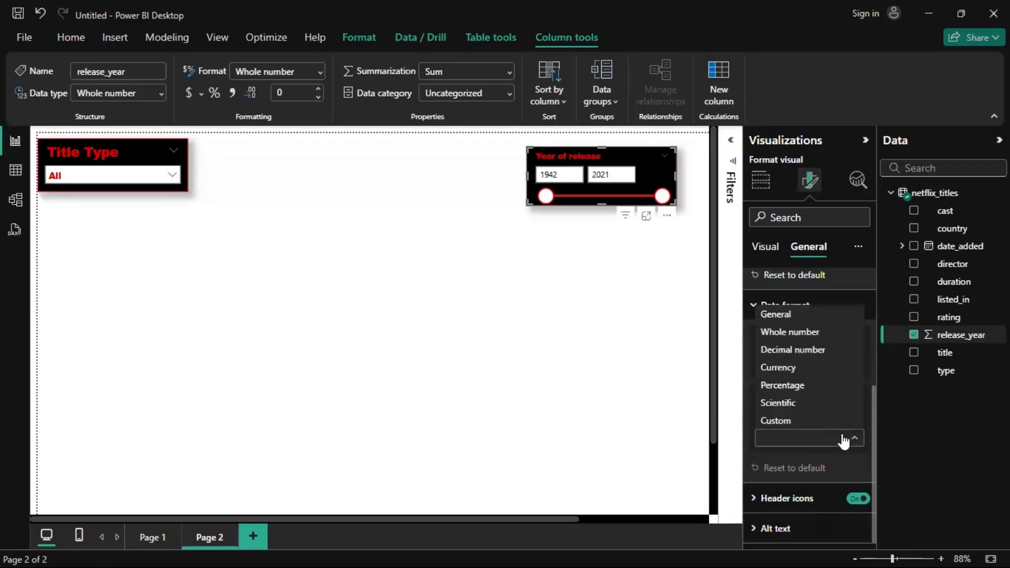
left_click(797, 319)
left_click(796, 315)
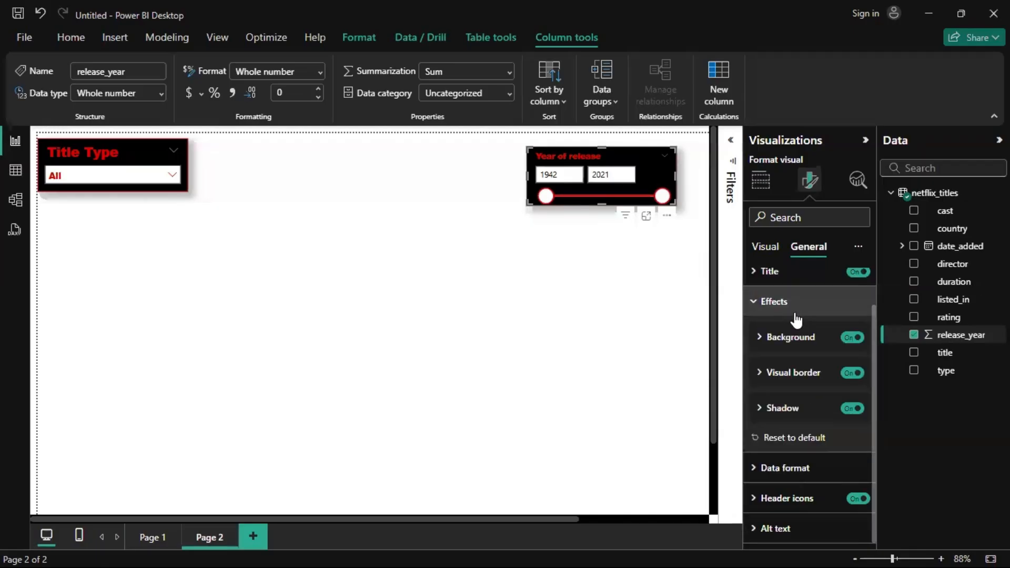
left_click(797, 318)
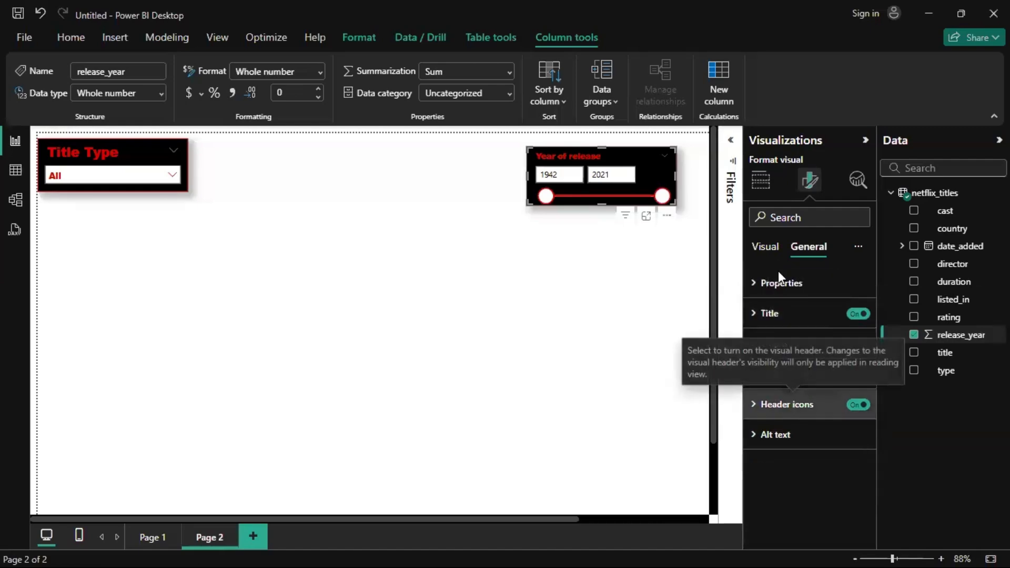
Format the year slicer's values as bold, size 10, in a red font color
left_click(766, 249)
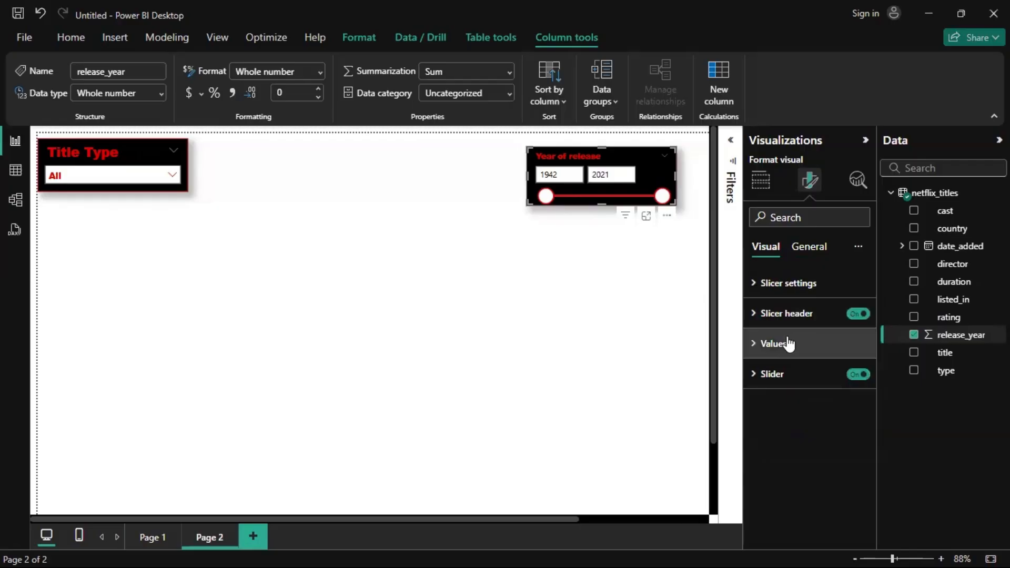
left_click(789, 343)
left_click(786, 388)
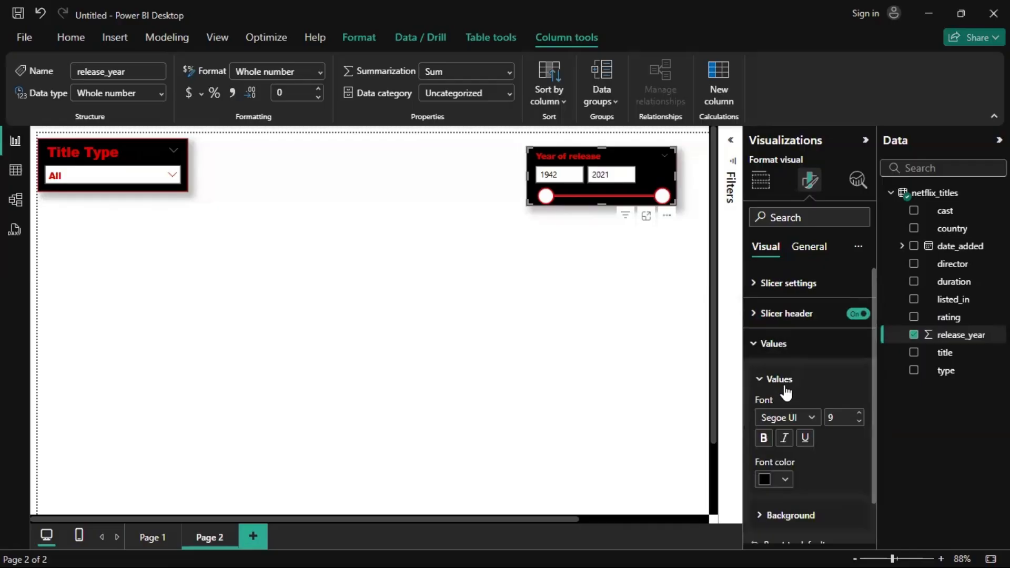
scroll(786, 392, "down", 1)
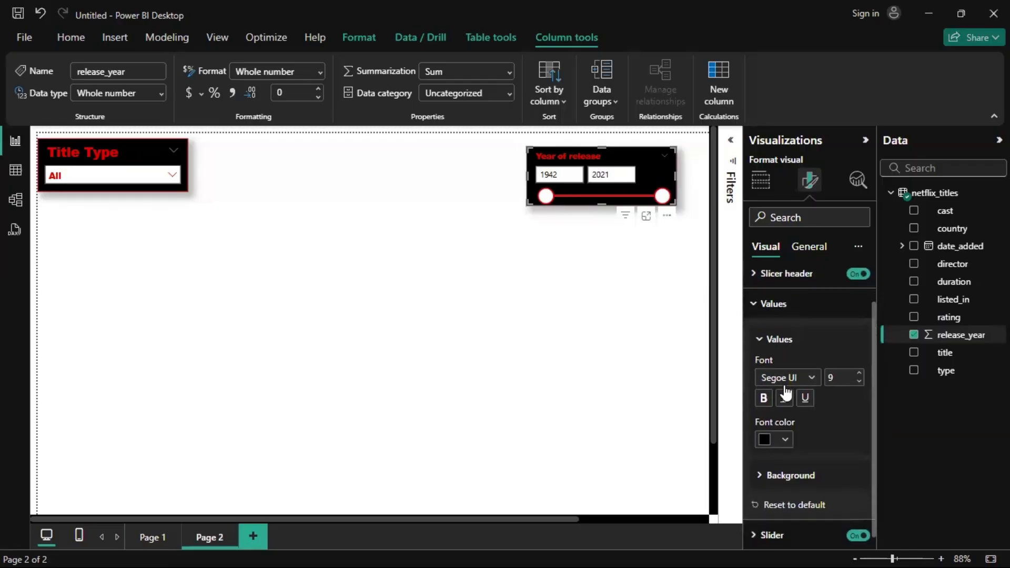
left_click(758, 402)
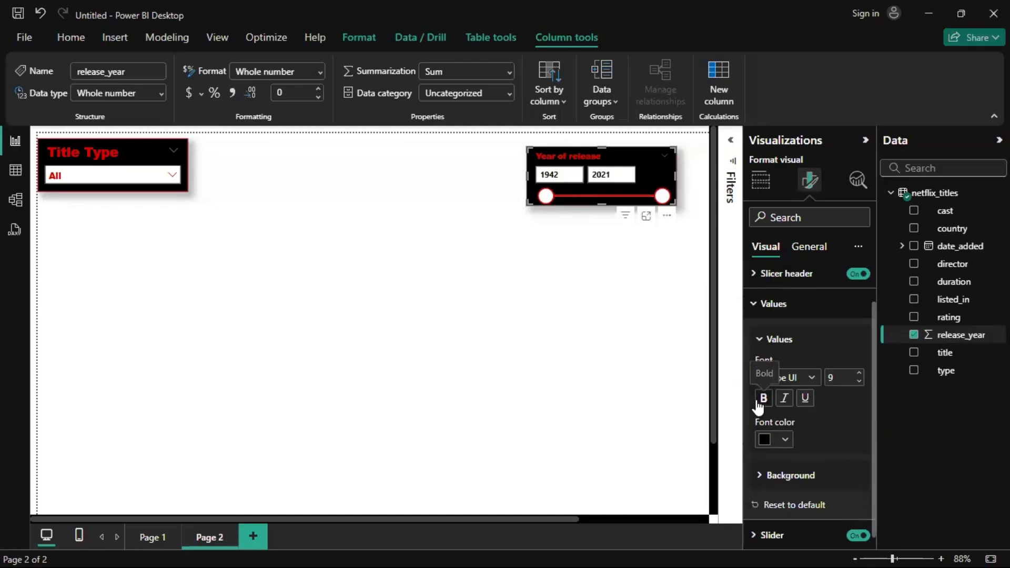
left_click(858, 373)
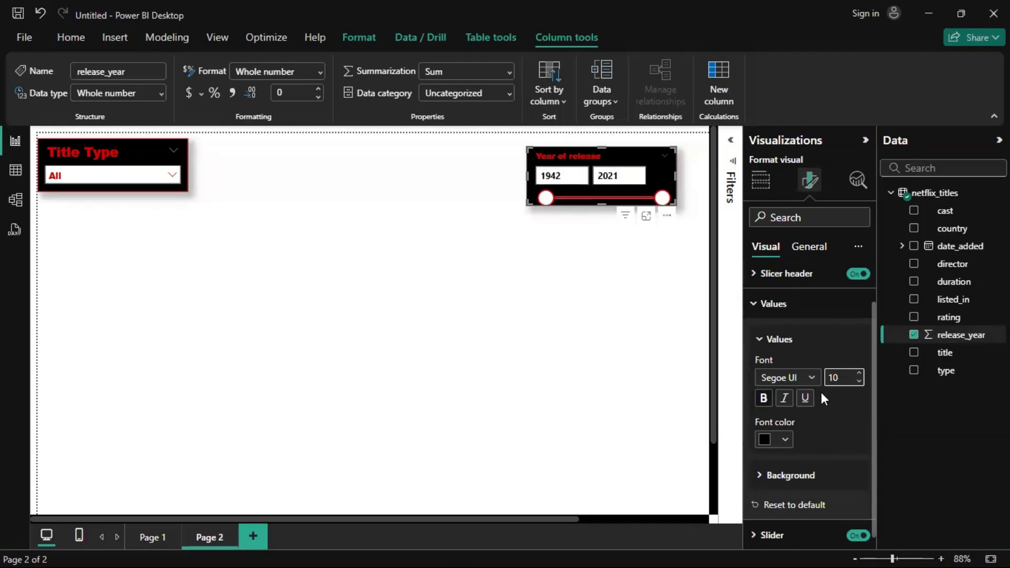
left_click(764, 440)
left_click(774, 377)
left_click(583, 368)
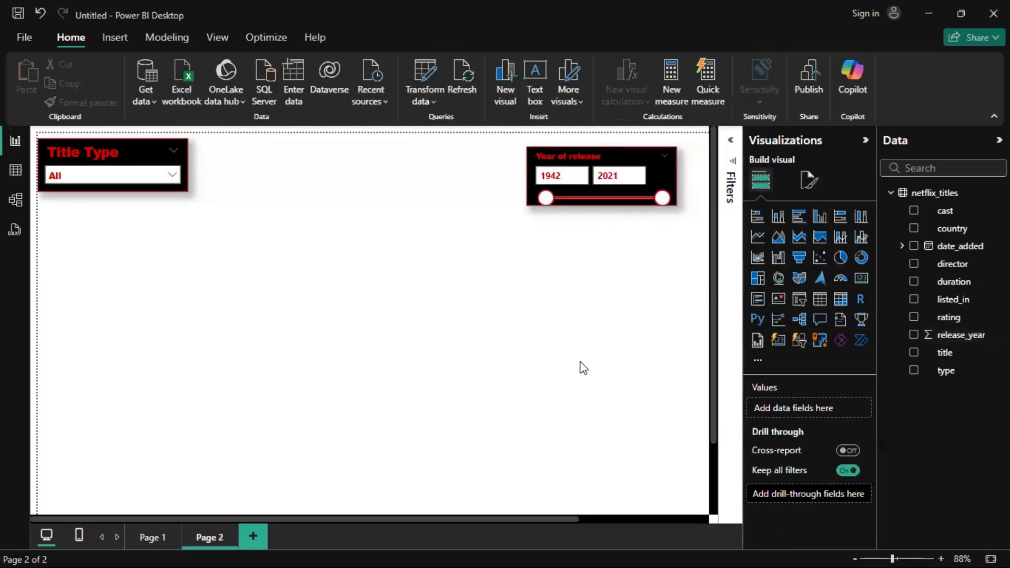
Move the year slicer to the upper-right corner of the report page, level with the Title Type slicer
mouse_move(623, 163)
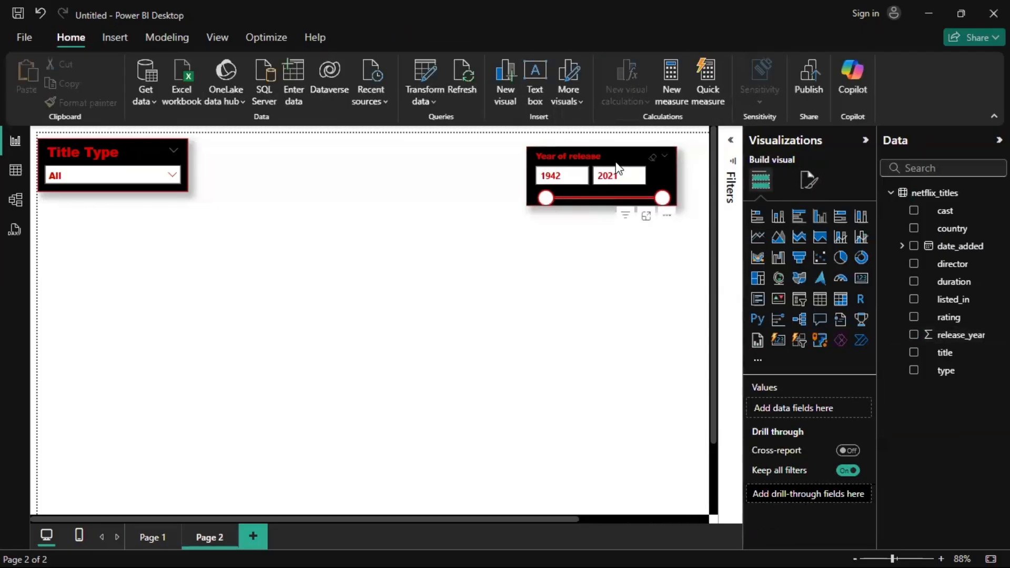
left_click_drag(623, 163, 644, 160)
left_click(542, 242)
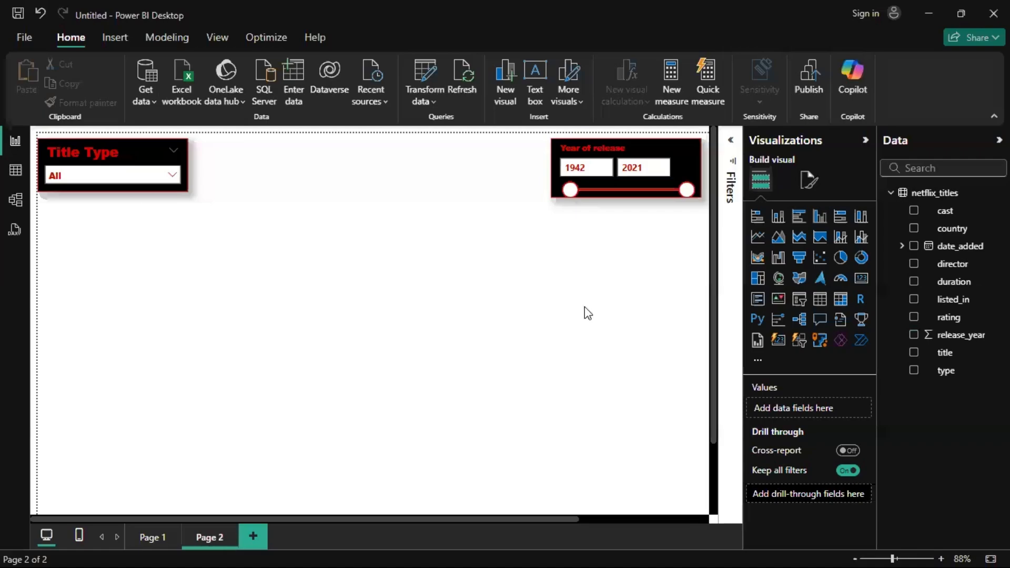
Check the sample dashboard, add a map visual to the page, and enlarge and position it below the Title Type slicer
key("alt+Tab")
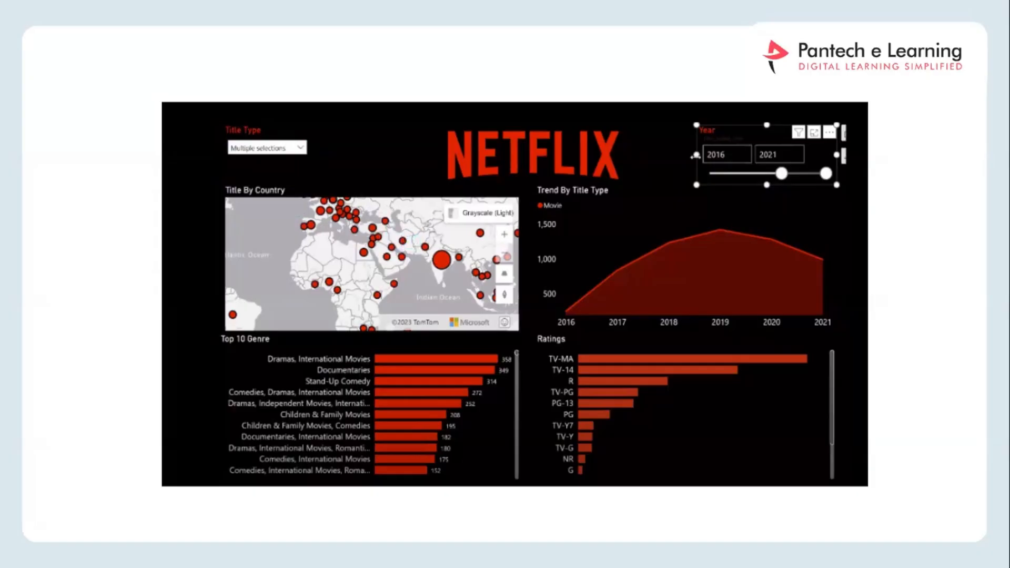
key("alt+Tab")
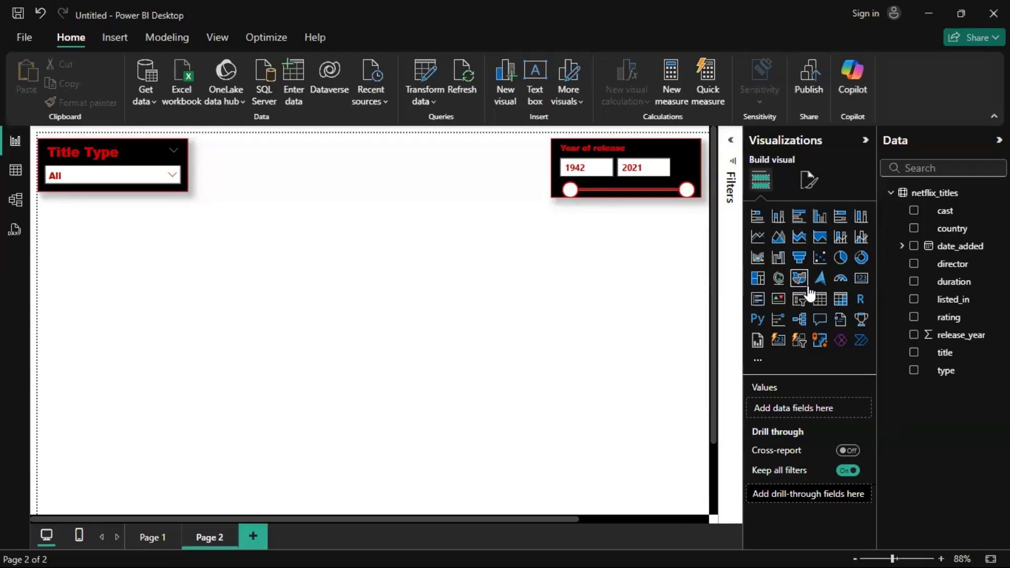
left_click(779, 278)
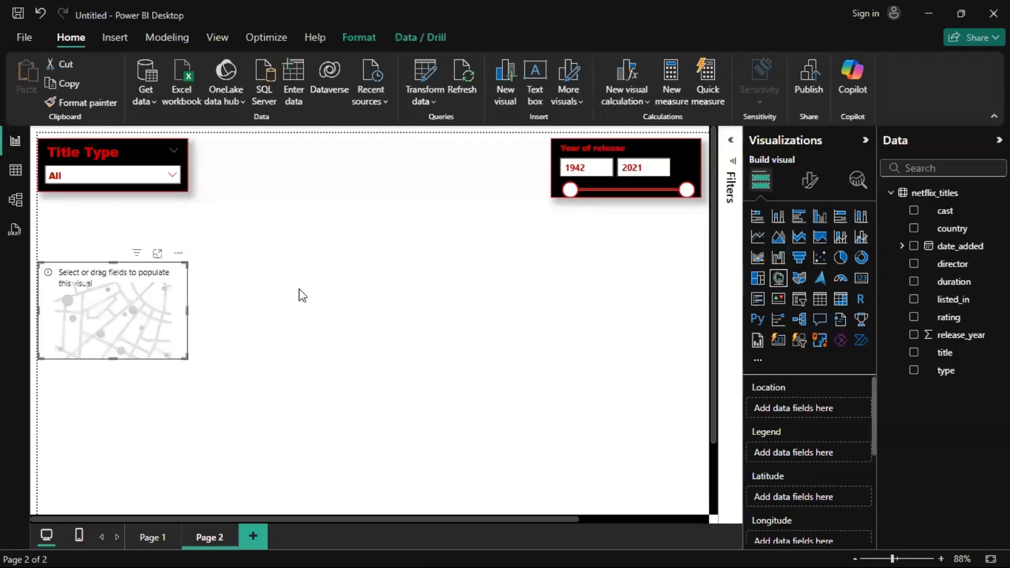
left_click_drag(152, 311, 202, 300)
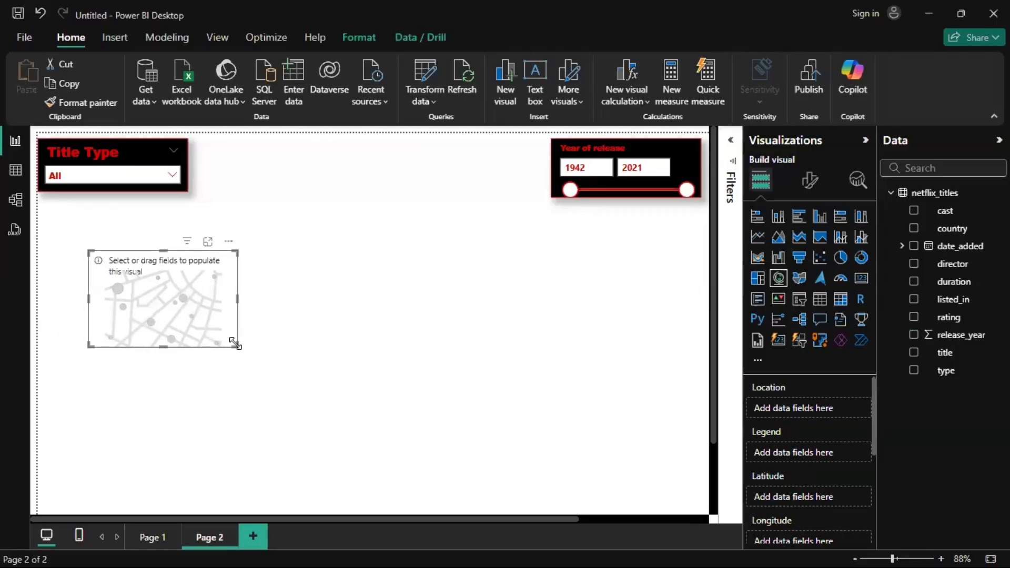
left_click_drag(238, 346, 403, 423)
left_click_drag(316, 380, 270, 354)
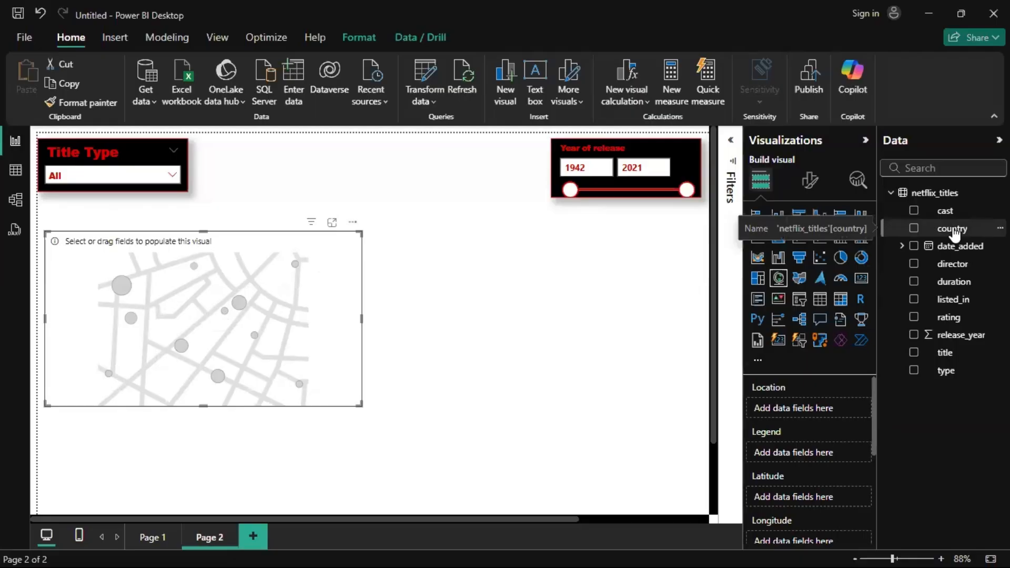
Assign the country field to the map's Location and inspect the plotted country points
left_click_drag(955, 234, 817, 412)
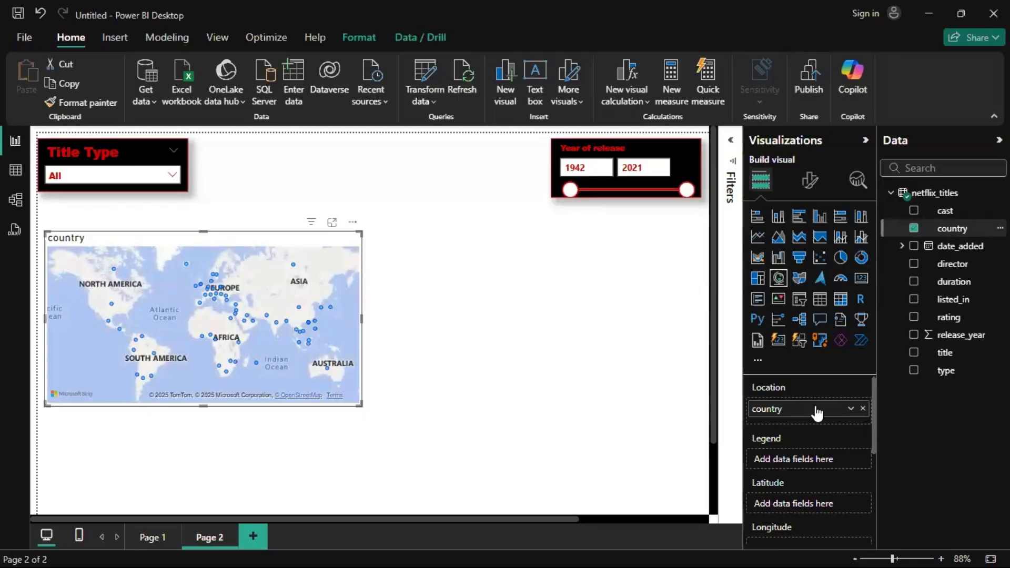
scroll(260, 305, "up", 3)
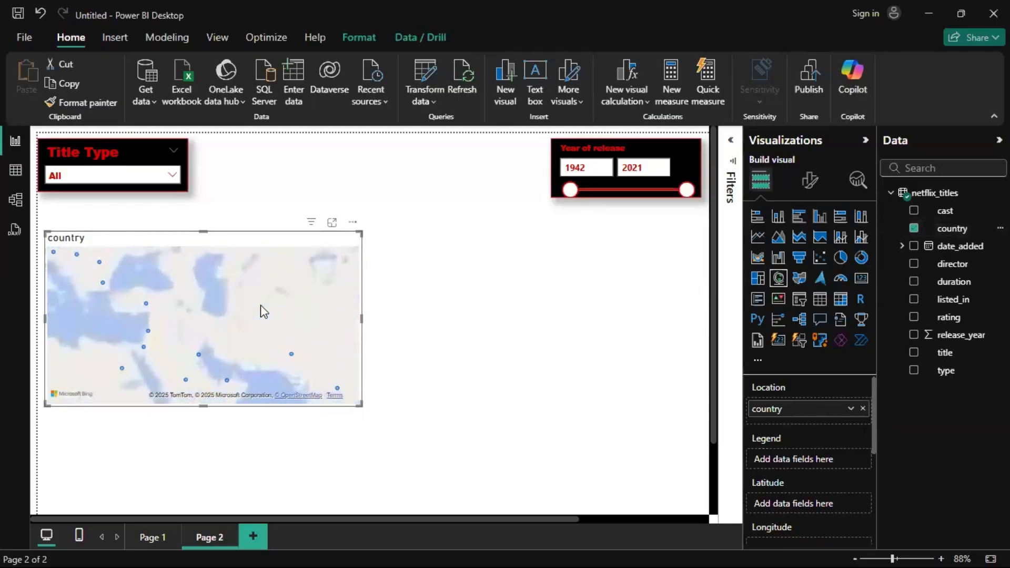
left_click_drag(270, 283, 247, 233)
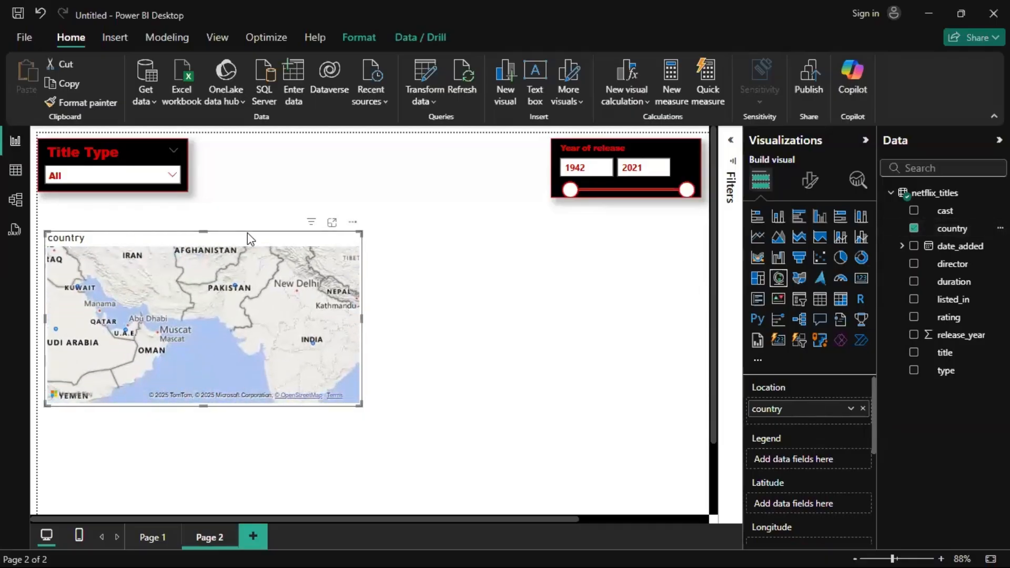
scroll(247, 232, "down", 2, "ctrl")
scroll(223, 287, "down", 3)
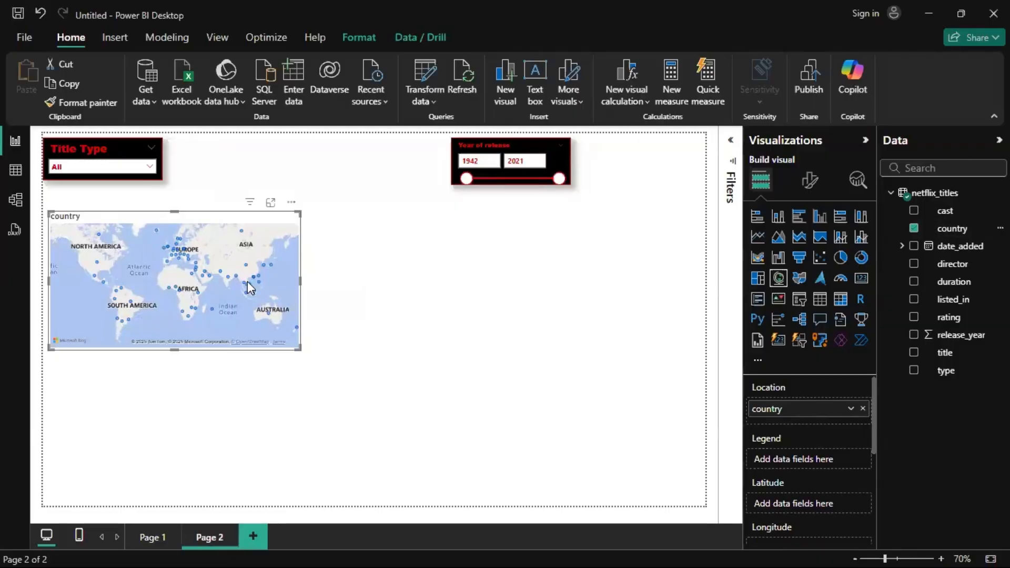
scroll(247, 280, "up", 3)
scroll(248, 281, "down", 3)
Set the map's style to Aerial in its map settings
left_click(810, 181)
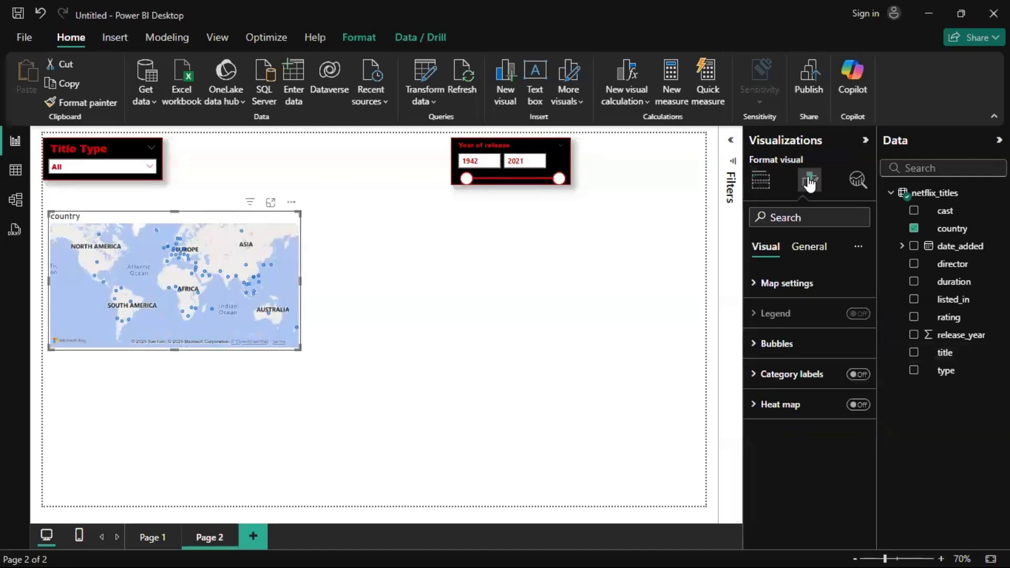
left_click(785, 284)
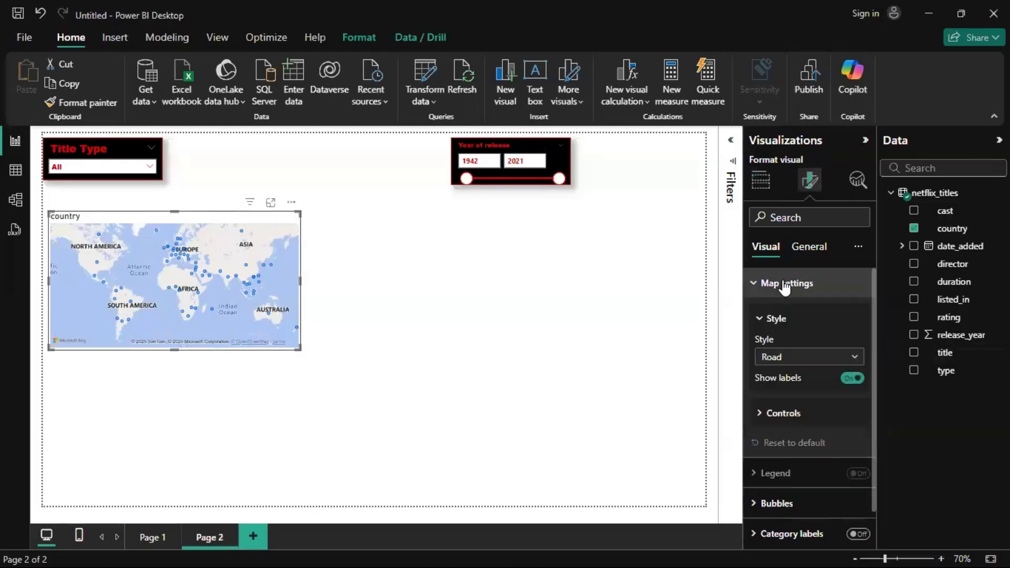
left_click(846, 356)
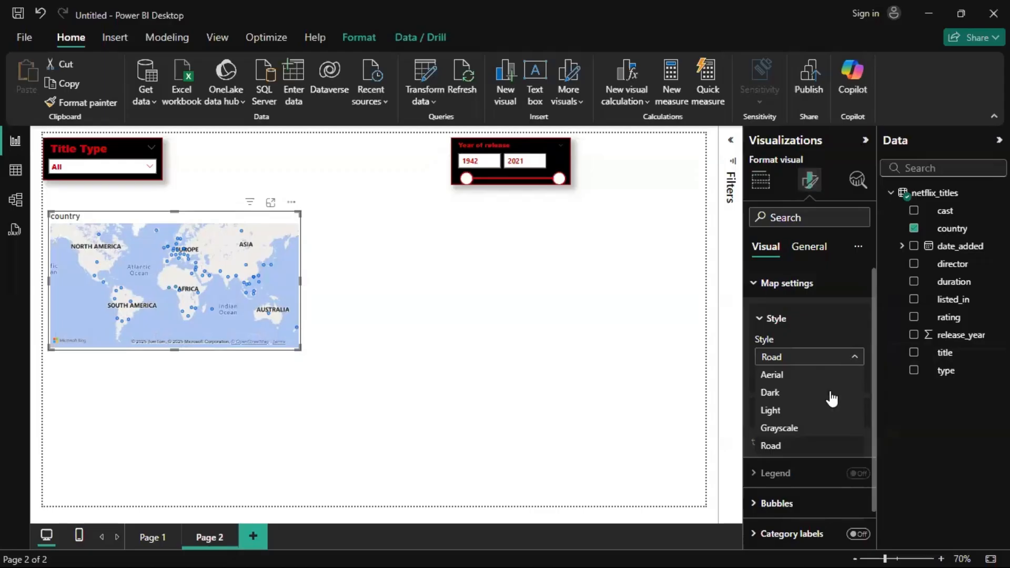
left_click(803, 378)
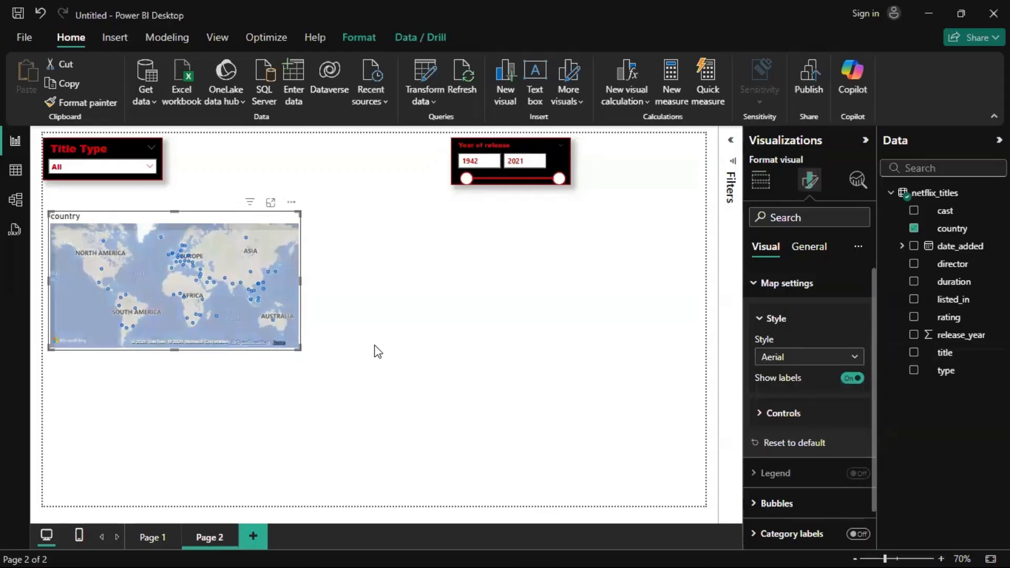
Enlarge the map visual so it covers most of the page area below the two slicers
scroll(229, 286, "up", 5)
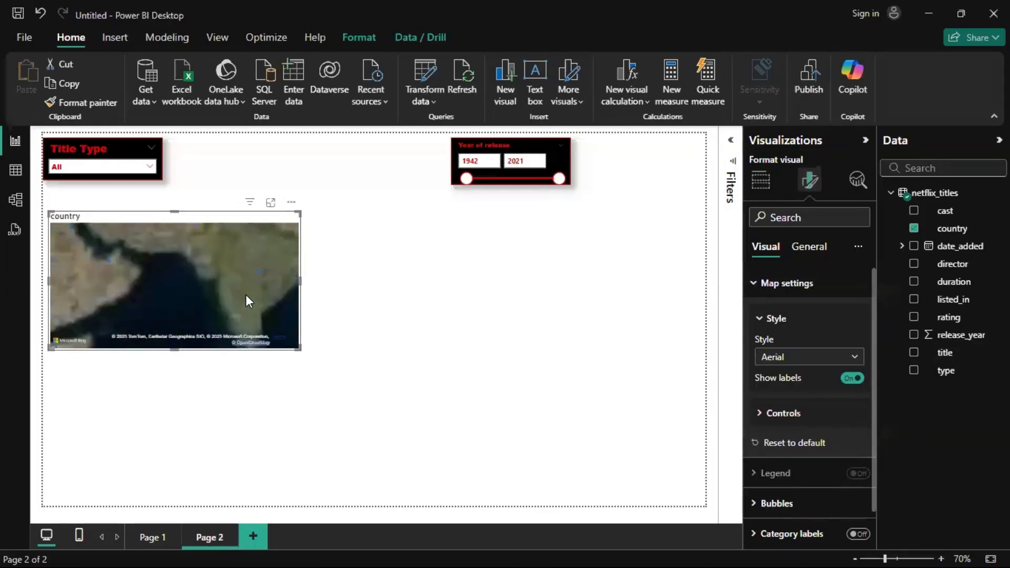
left_click_drag(233, 298, 150, 328)
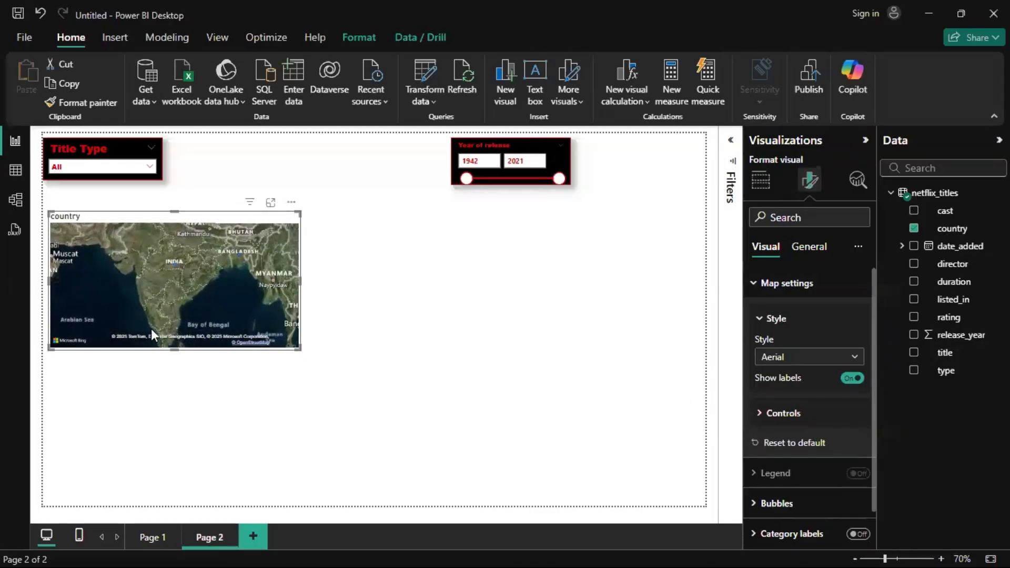
scroll(163, 320, "up", 6)
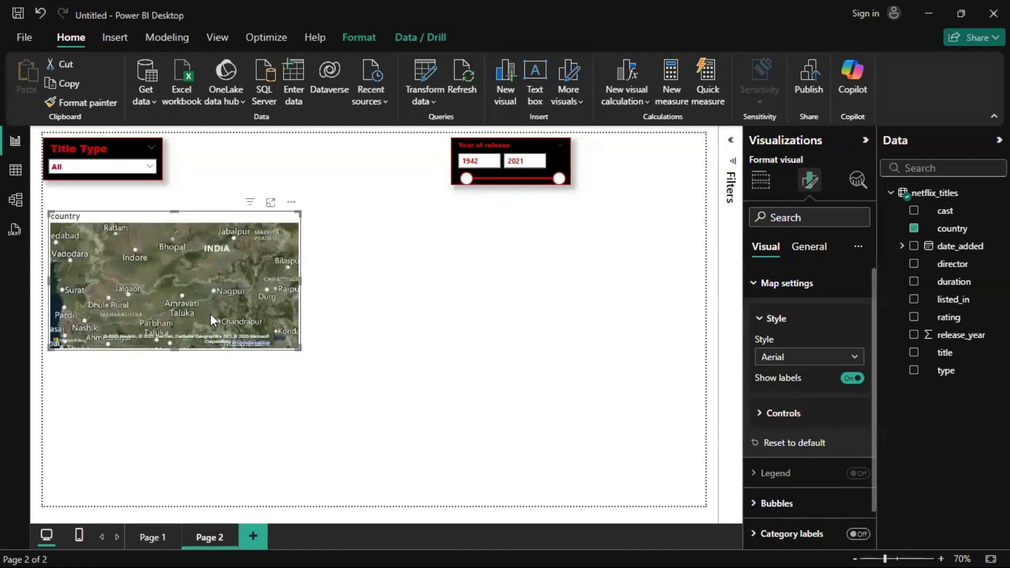
left_click_drag(301, 349, 605, 461)
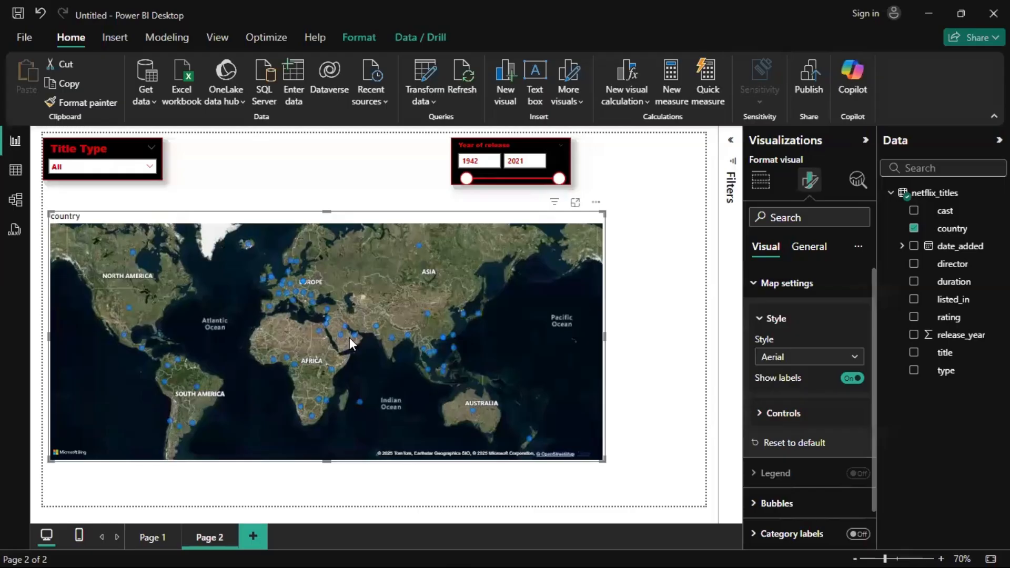
Examine the aerial map in close detail, going from the Arabian Peninsula to southern India and the Chennai area
scroll(349, 337, "up", 10)
left_click(609, 330)
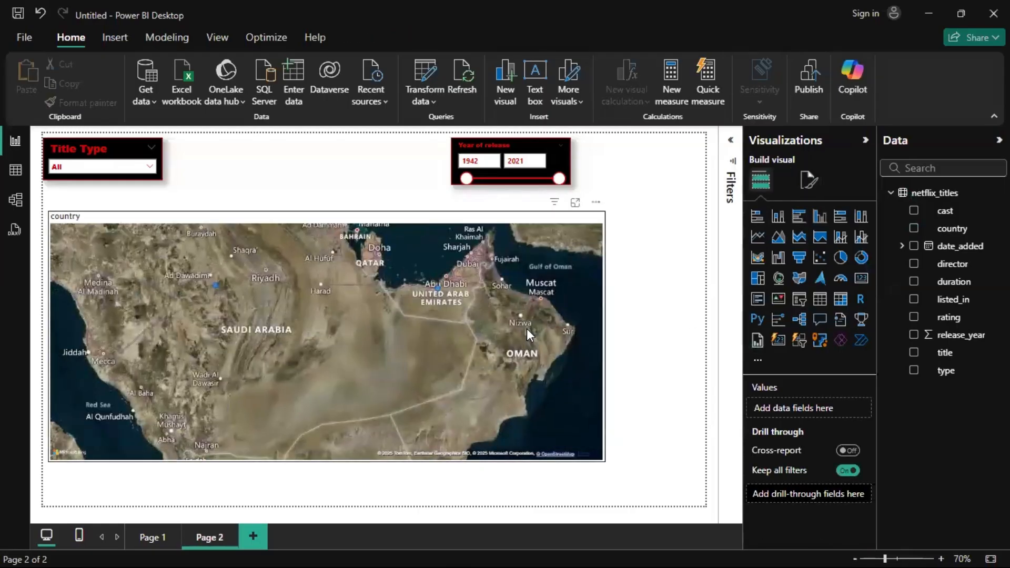
left_click_drag(526, 328, 264, 352)
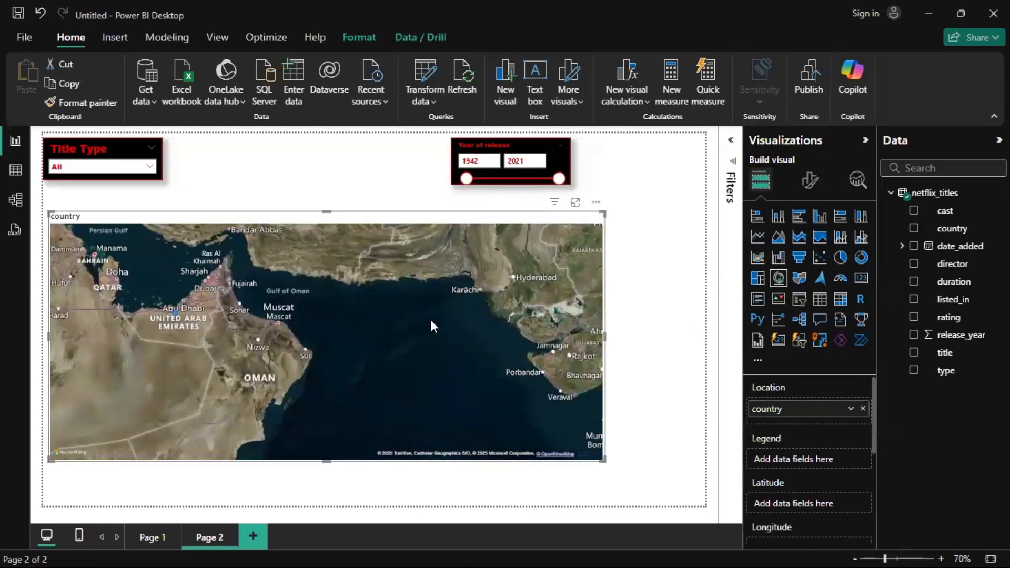
left_click_drag(441, 318, 346, 130)
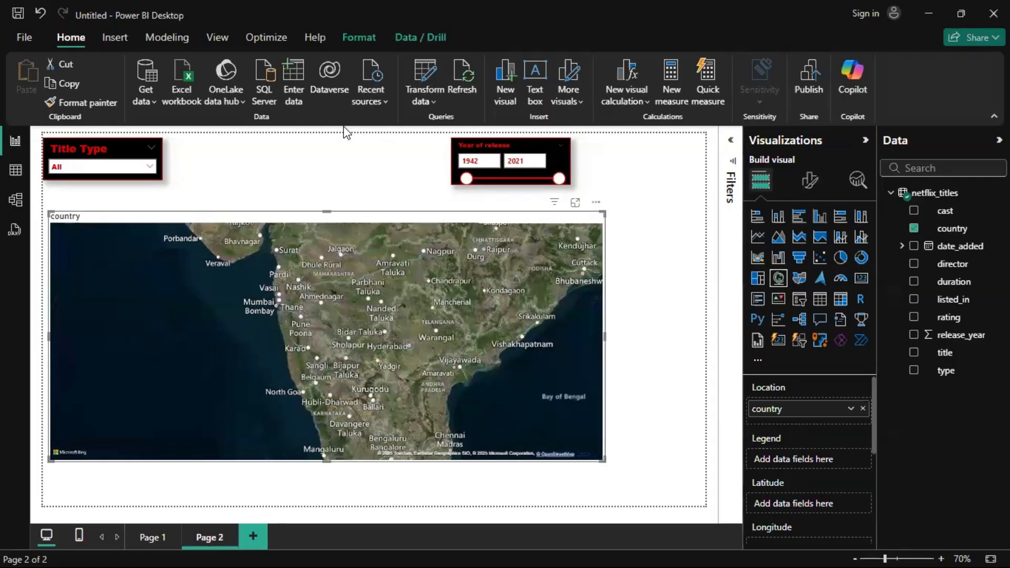
scroll(377, 267, "up", 2)
left_click_drag(443, 279, 406, 374)
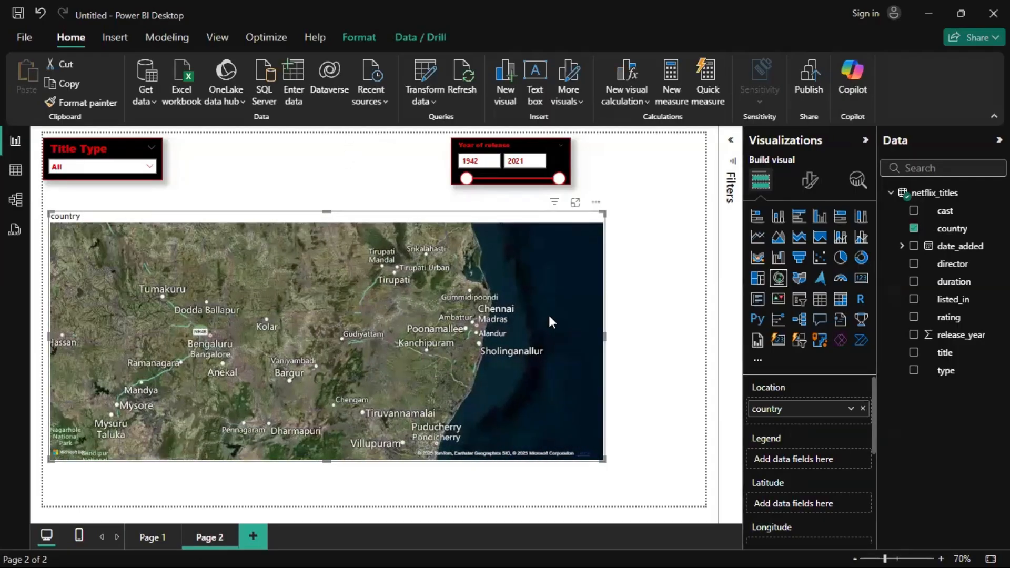
scroll(393, 426, "up", 3)
left_click_drag(467, 341, 391, 405)
scroll(390, 406, "up", 2)
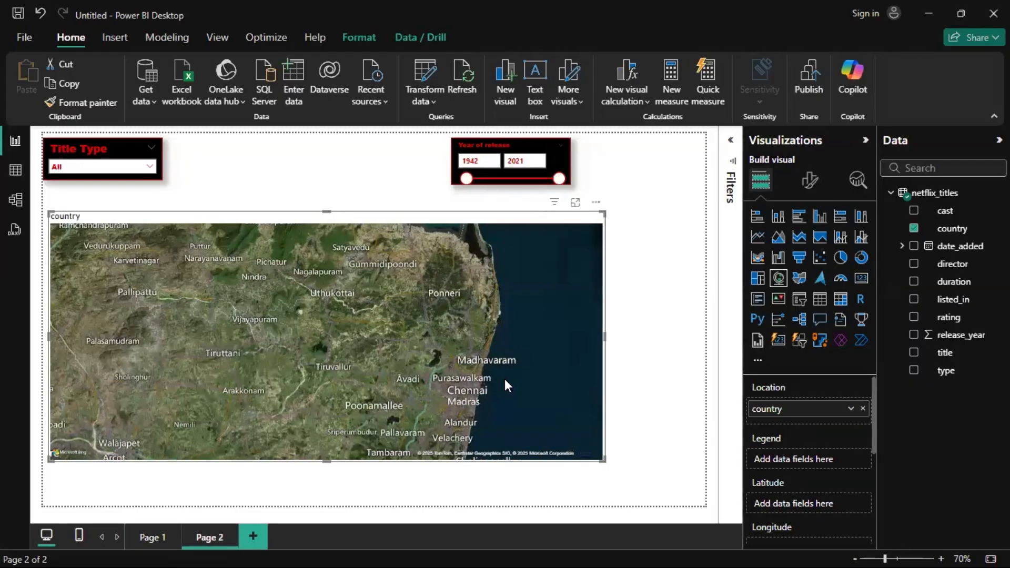
left_click_drag(529, 306, 462, 196)
left_click_drag(443, 346, 444, 220)
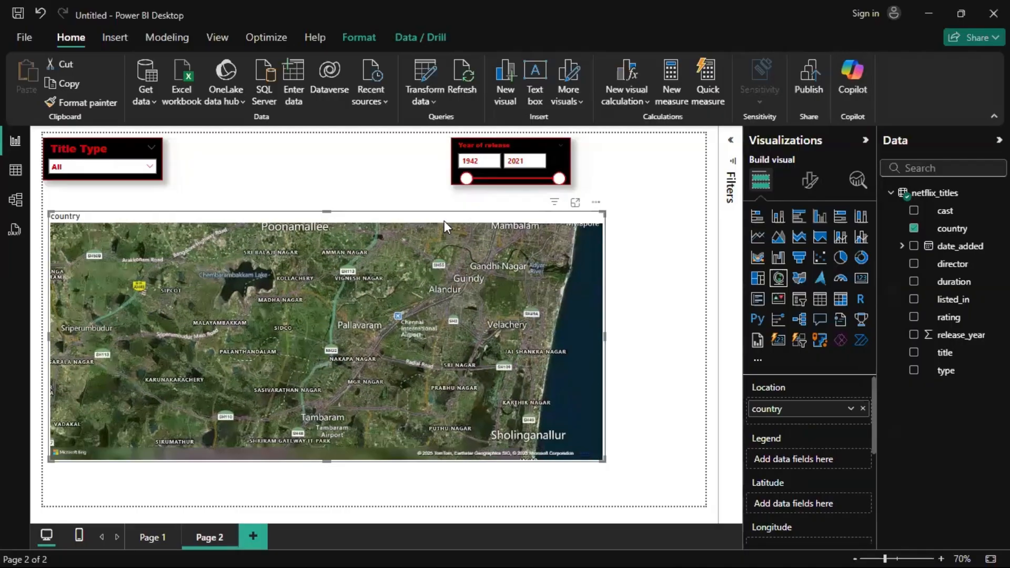
Examine the aerial map's street-level detail around Sholinganallur, Tsunami Colony and the buildings along Nookampalayam Link Road
left_click_drag(451, 337, 453, 264)
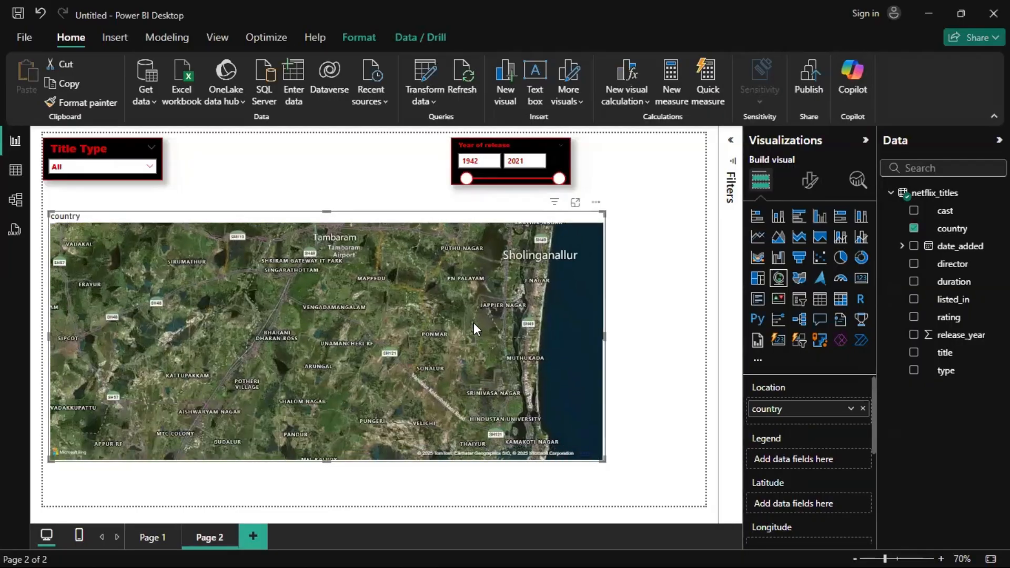
scroll(466, 298, "up", 2)
left_click_drag(466, 299, 465, 416)
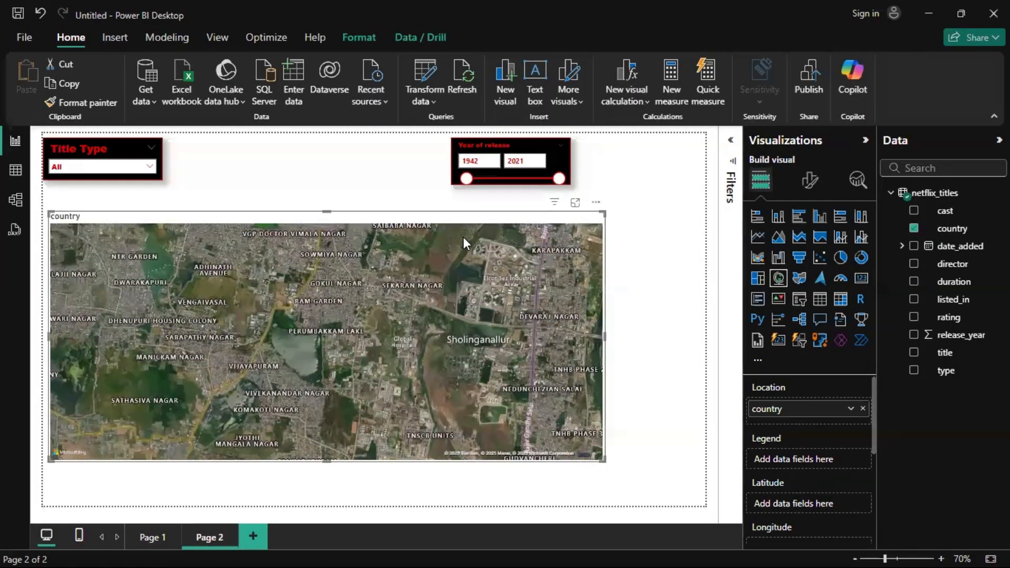
scroll(478, 311, "up", 3)
left_click_drag(484, 222, 467, 187)
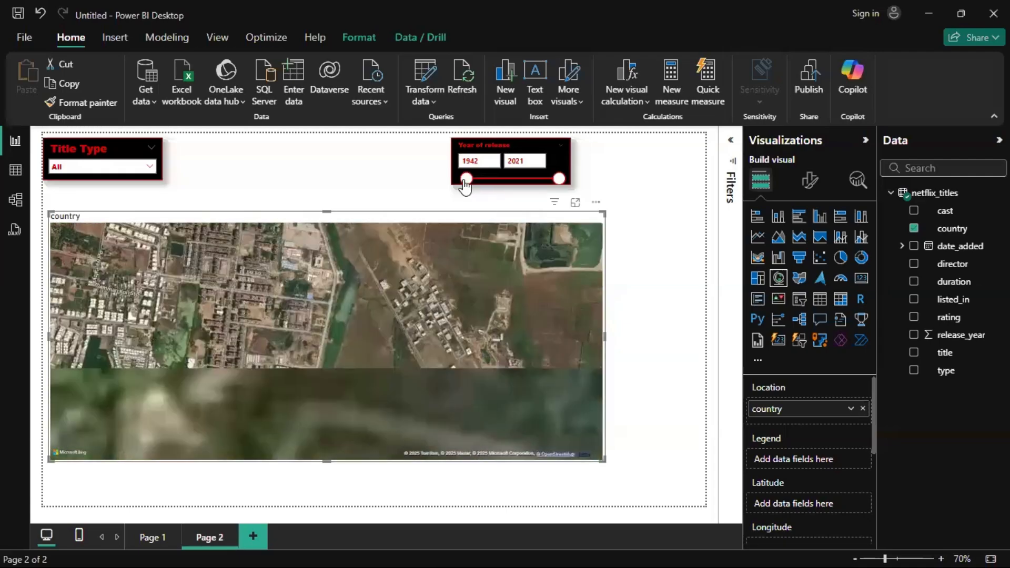
left_click_drag(485, 281, 463, 242)
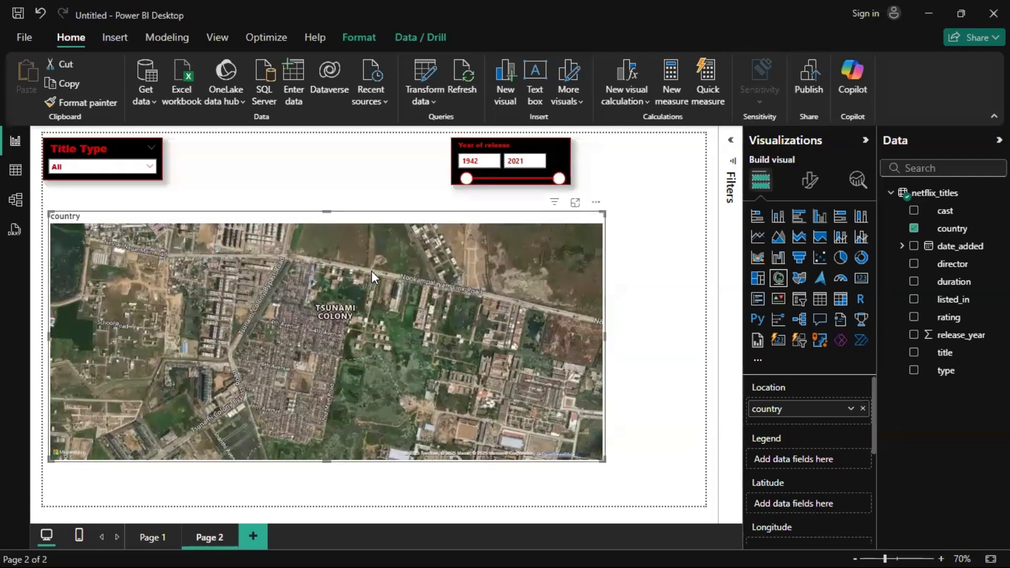
left_click_drag(371, 270, 351, 259)
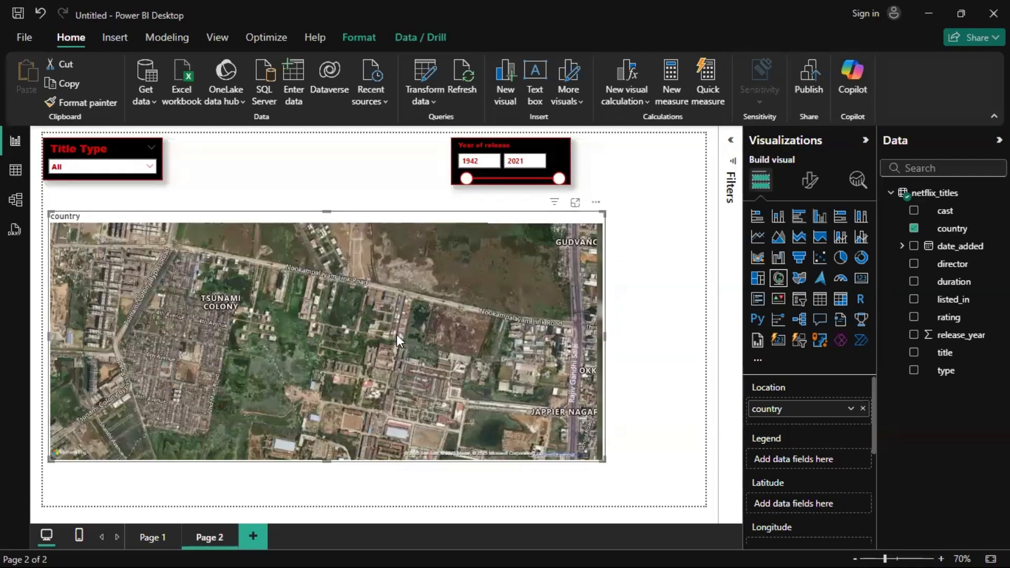
scroll(397, 334, "up", 2)
scroll(396, 335, "up", 2)
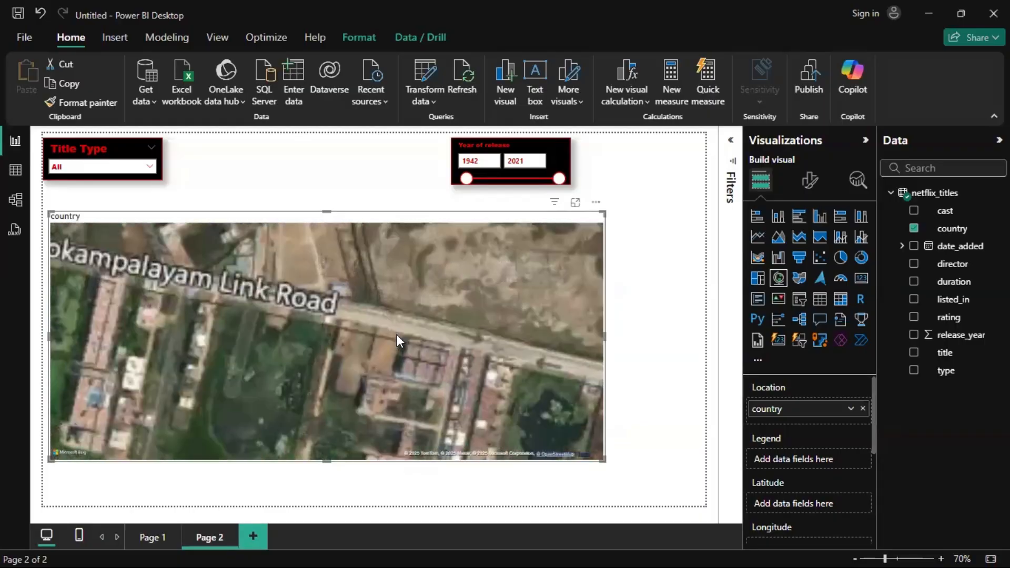
left_click_drag(371, 344, 399, 327)
left_click_drag(498, 463, 500, 503)
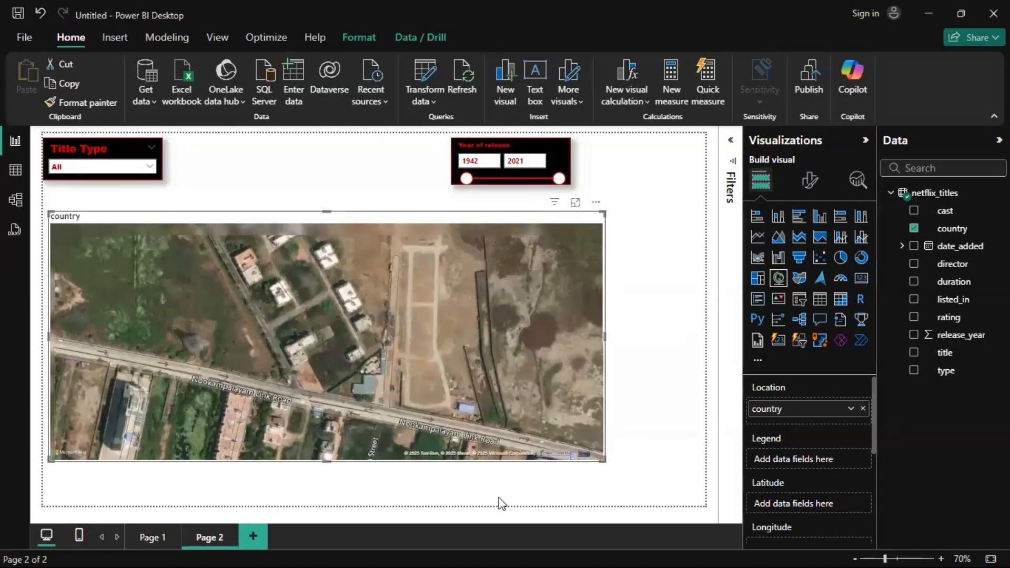
left_click_drag(438, 352, 474, 276)
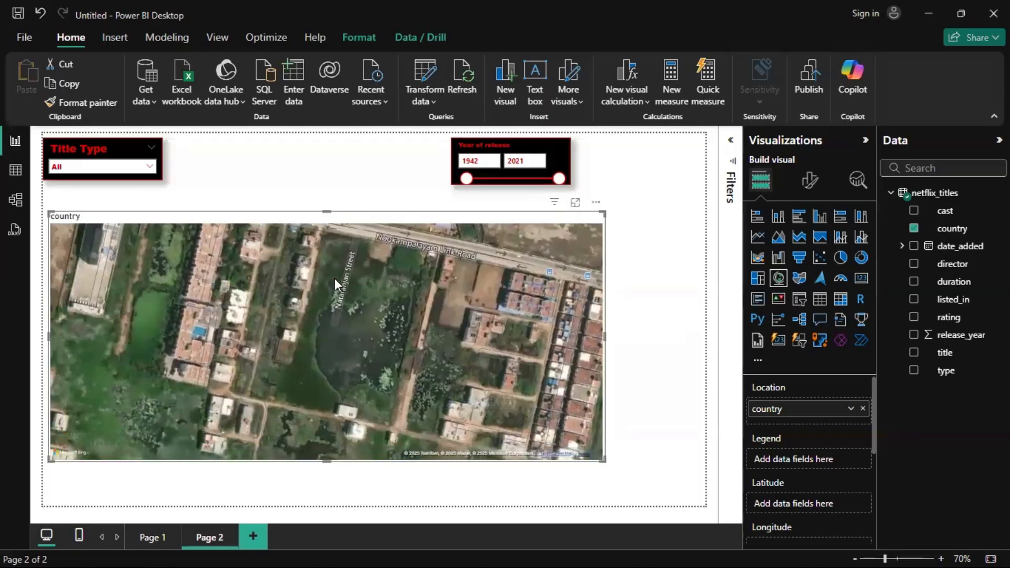
scroll(335, 278, "up", 2)
left_click_drag(339, 305, 352, 302)
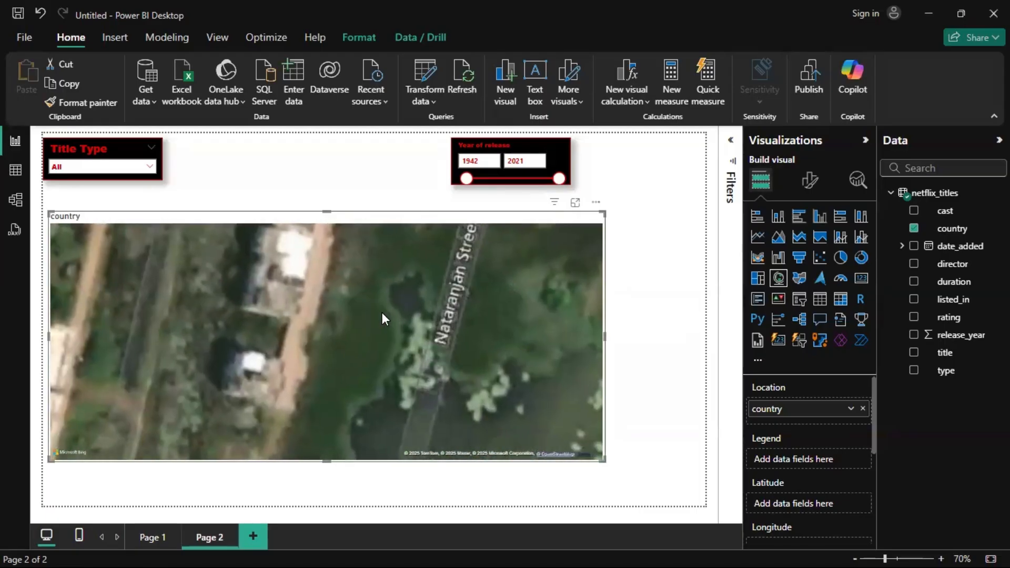
scroll(542, 381, "up", 3)
scroll(541, 379, "down", 3)
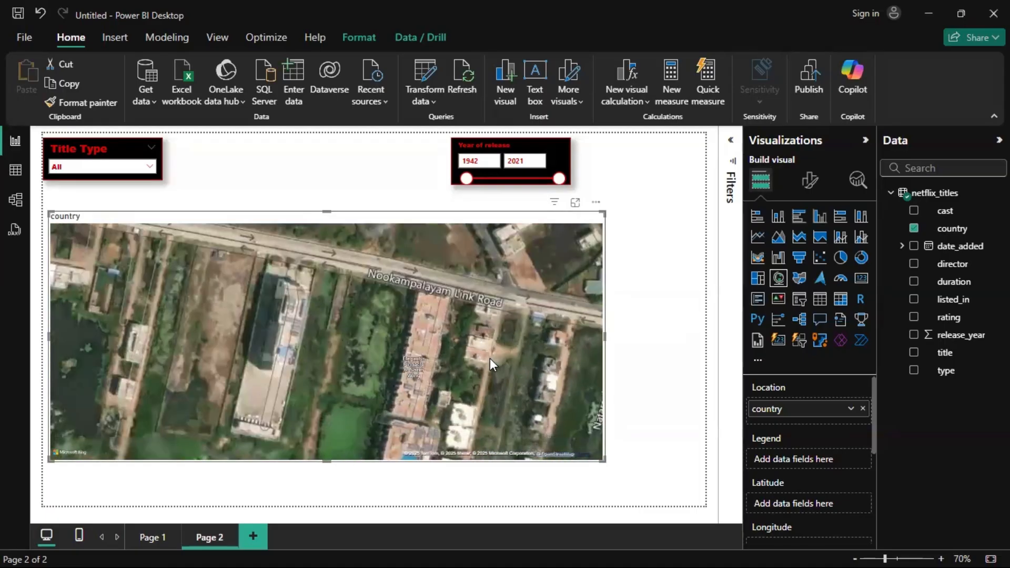
scroll(501, 352, "up", 2)
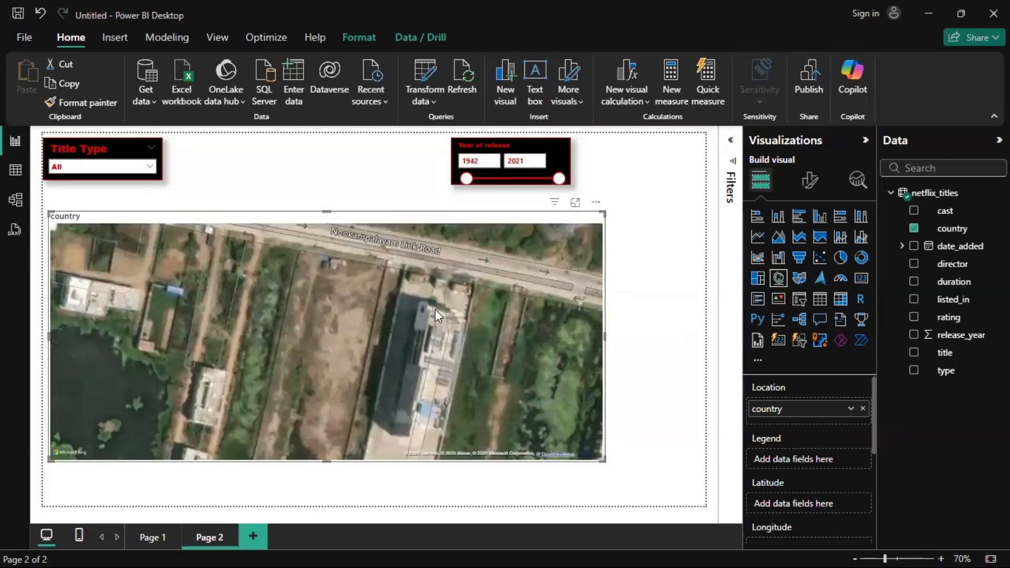
scroll(438, 348, "down", 2)
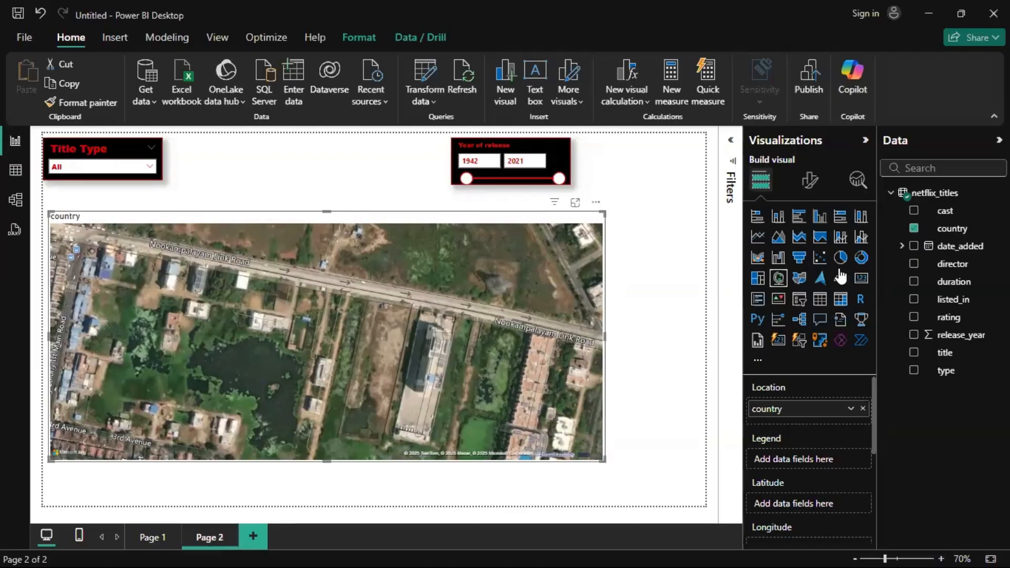
Try the Dark and Light styles on the map and settle on the Grayscale style
left_click(810, 182)
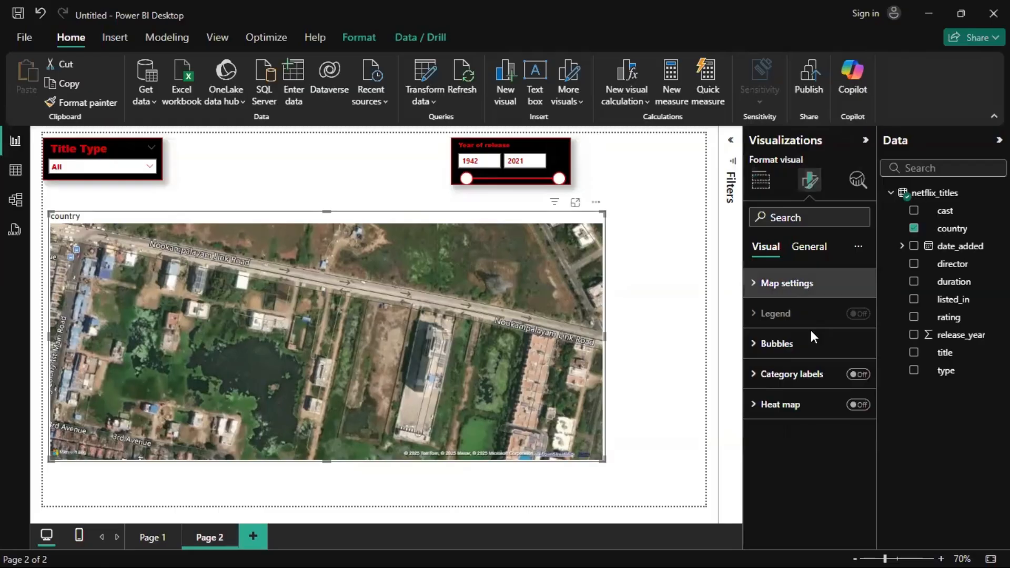
left_click(797, 283)
left_click(813, 362)
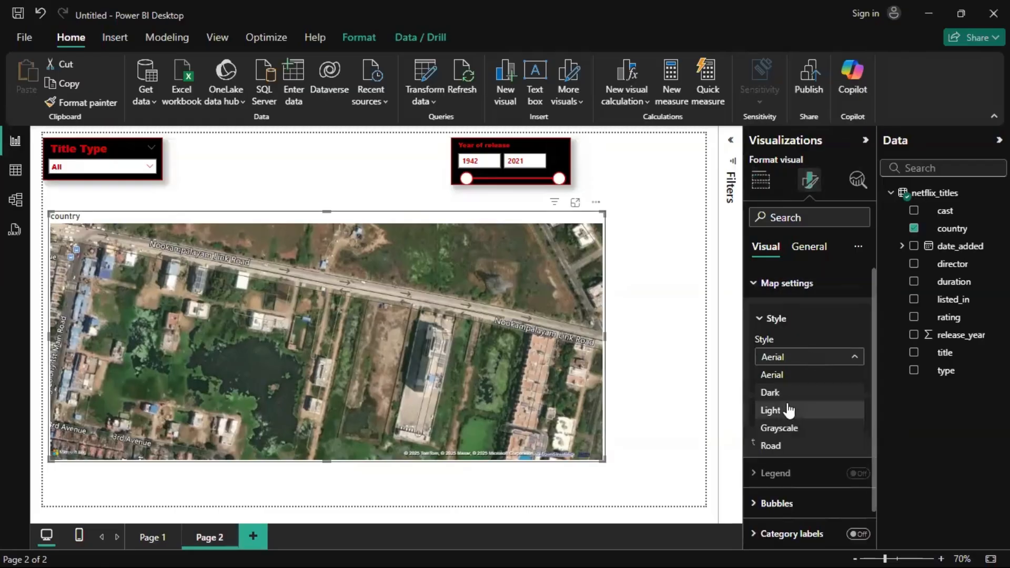
left_click(787, 396)
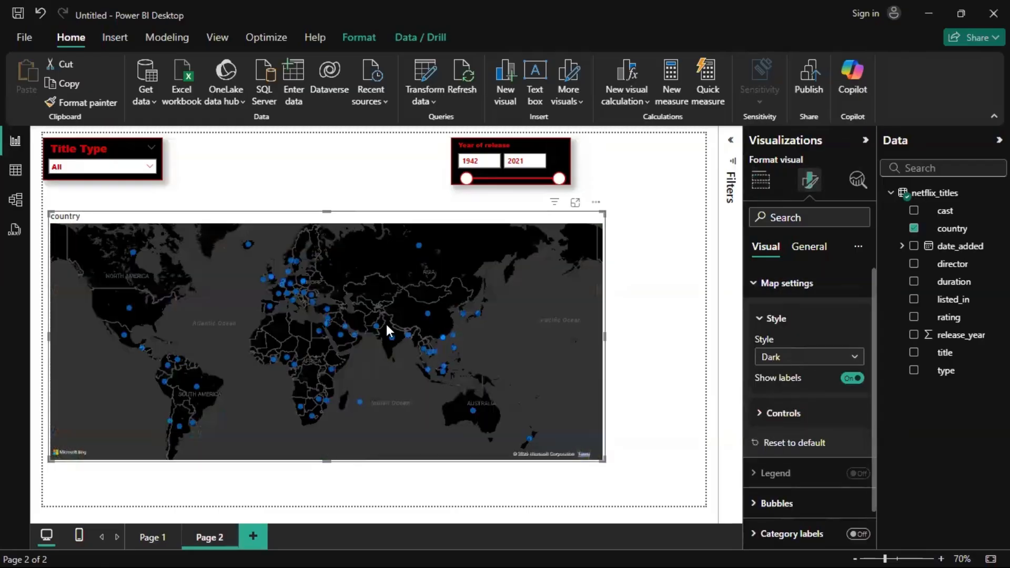
left_click(824, 359)
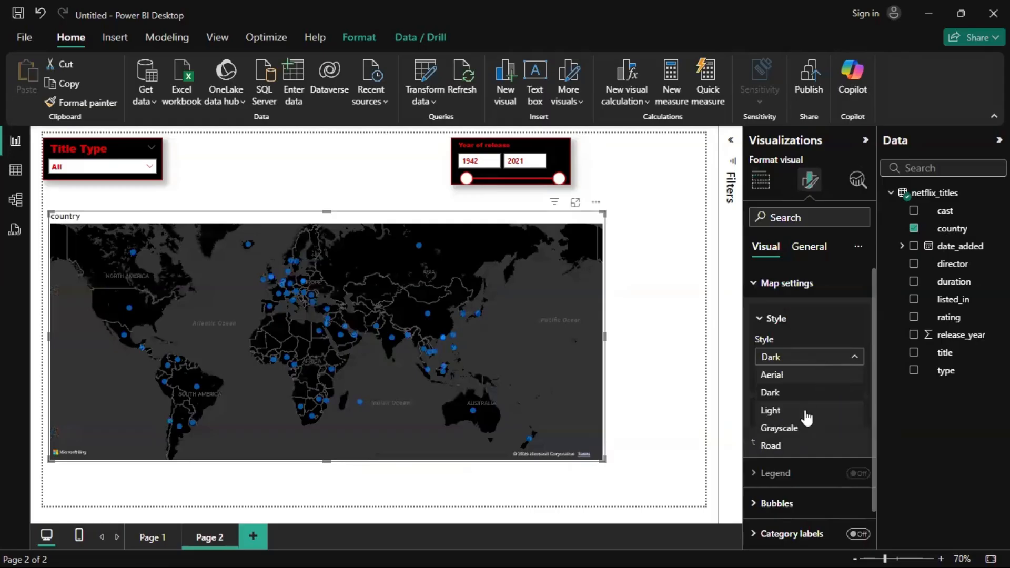
left_click(805, 411)
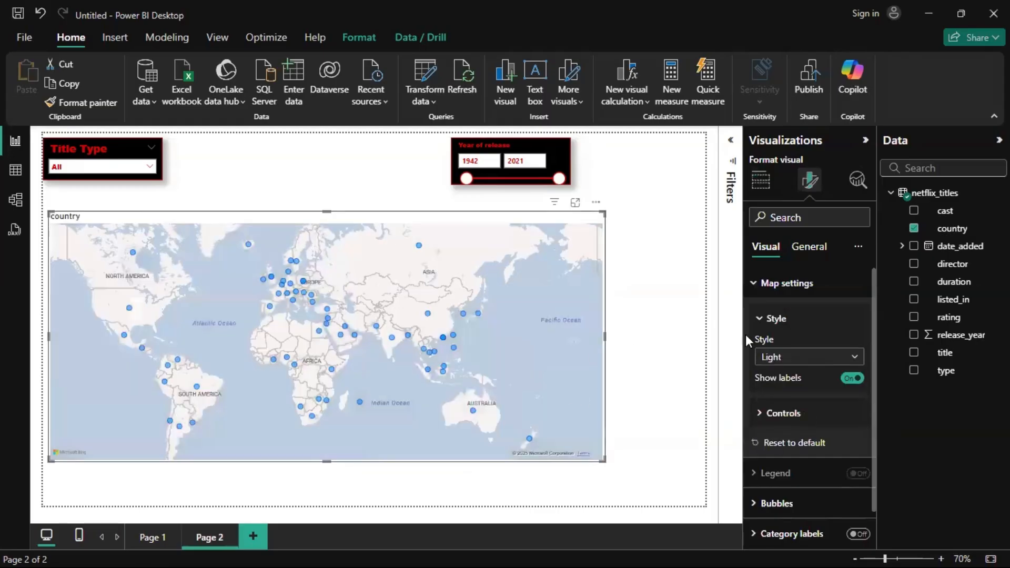
left_click(800, 363)
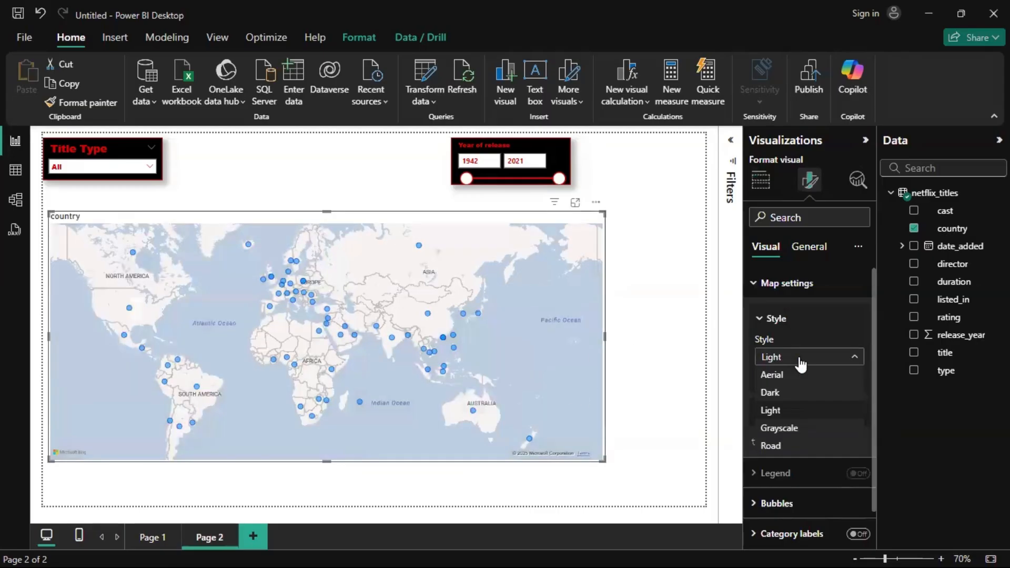
left_click(788, 426)
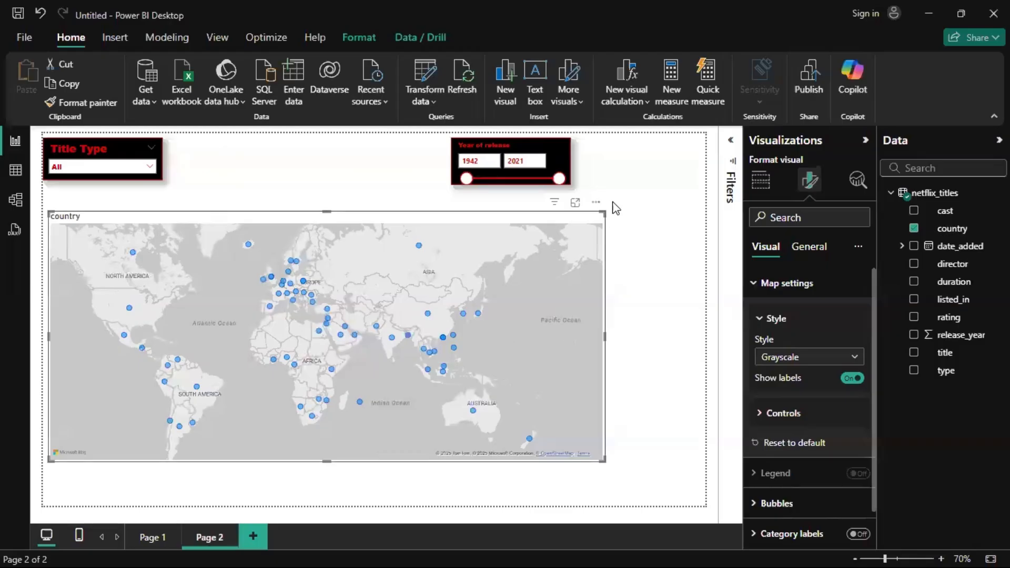
Shrink the map and place it beneath the Title Type slicer, and move the Year of release slicer to the page's upper-right corner
left_click_drag(603, 212, 350, 289)
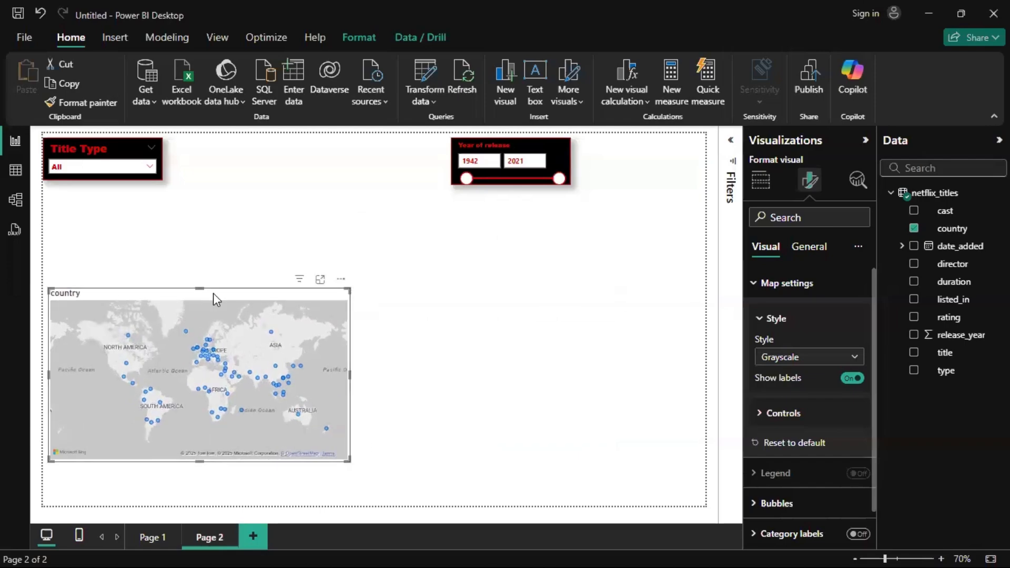
left_click_drag(213, 292, 174, 213)
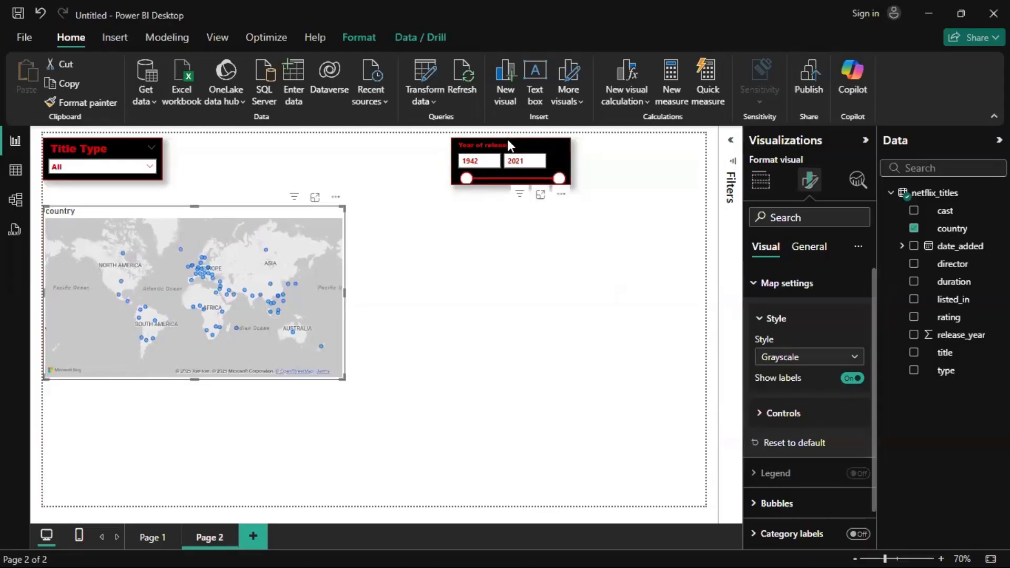
left_click_drag(507, 139, 635, 138)
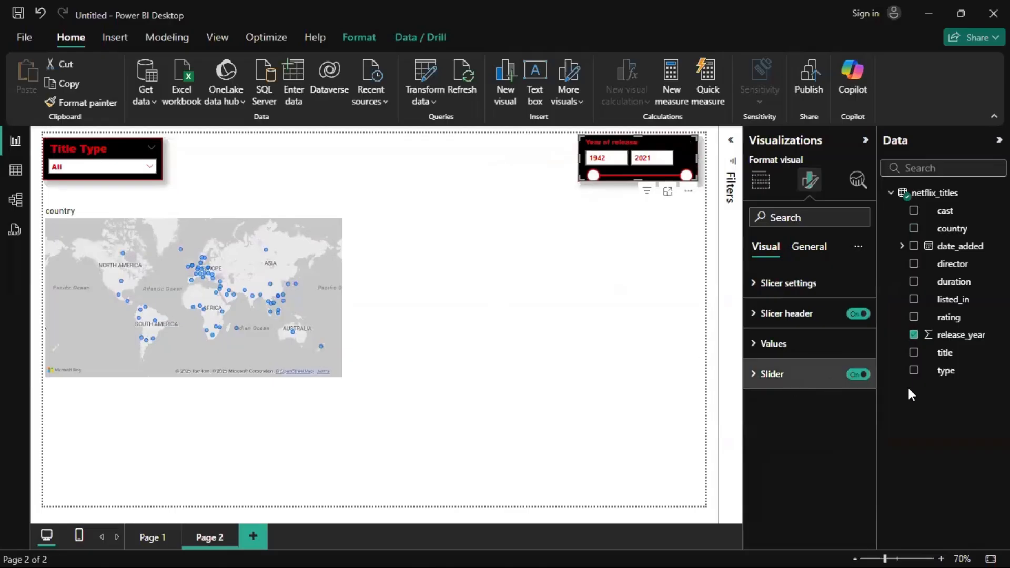
Try the map's zoom buttons by enabling them, zooming in and out with them, and disabling them again
left_click(229, 259)
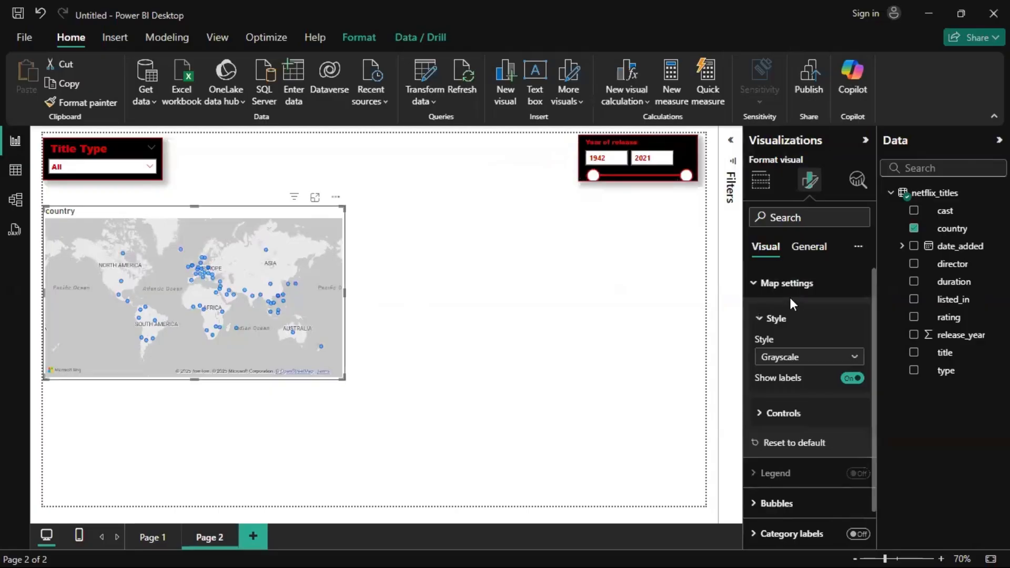
left_click(784, 414)
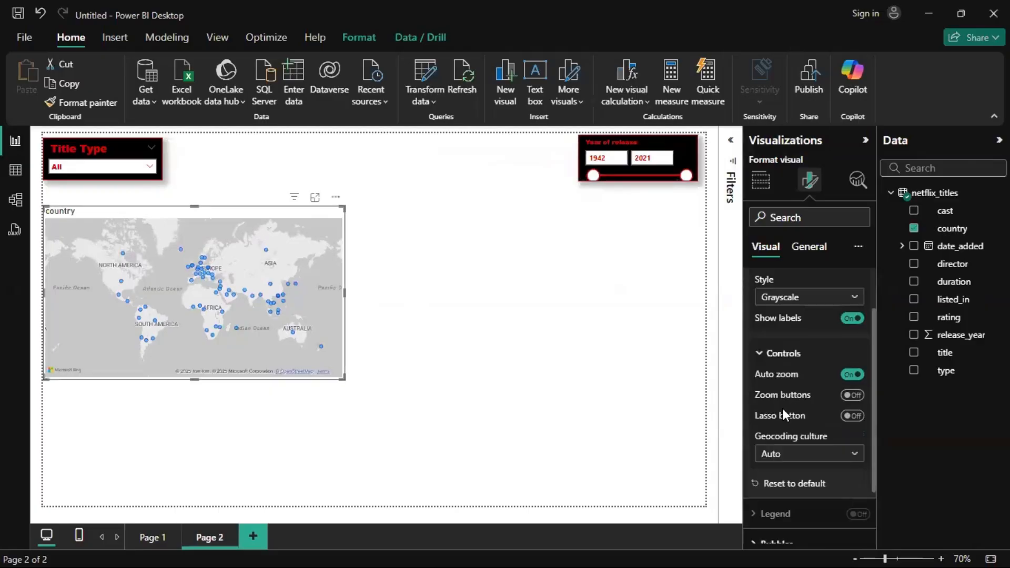
scroll(782, 408, "down", 2)
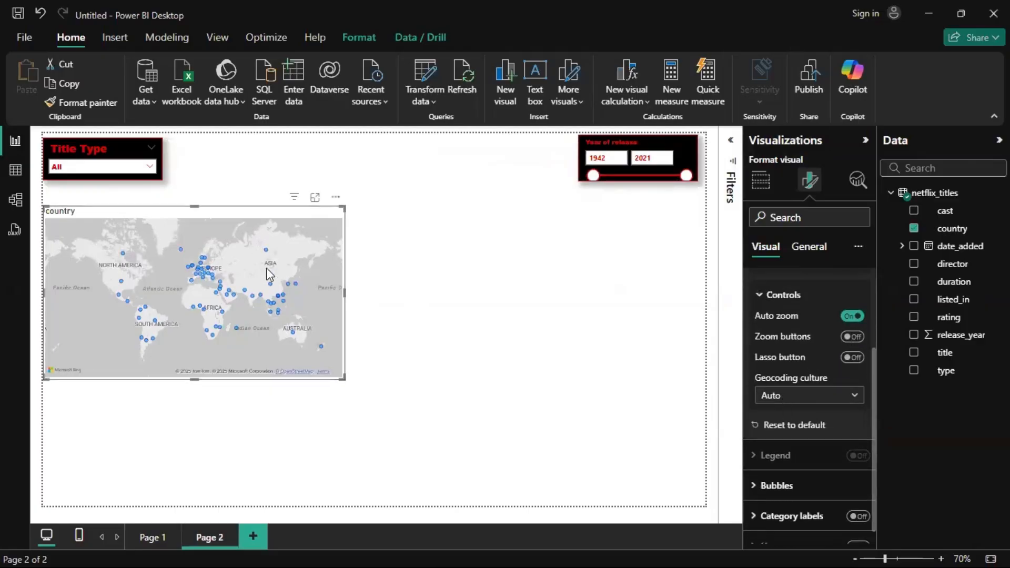
scroll(266, 270, "up", 2)
scroll(269, 273, "up", 1)
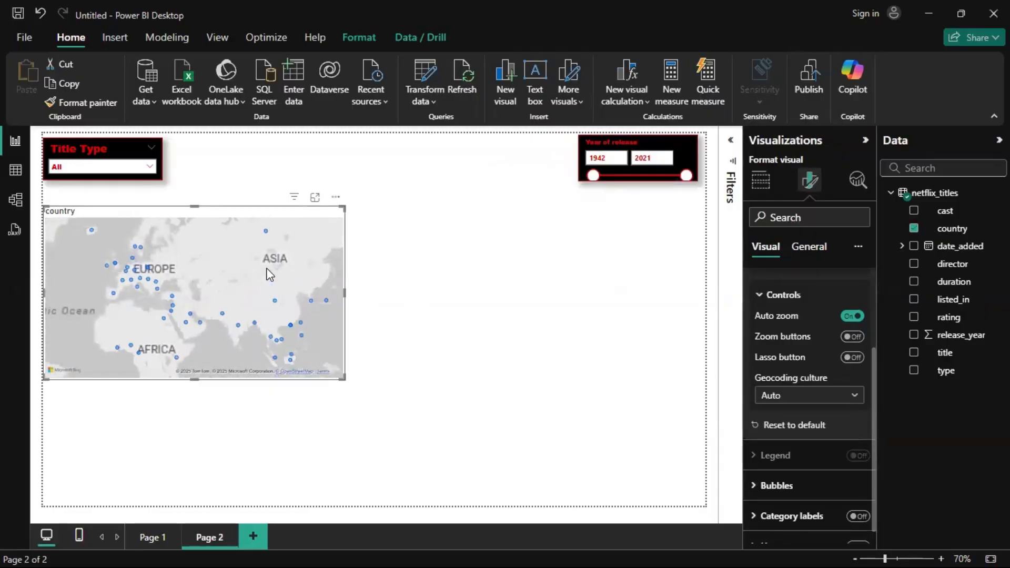
left_click(856, 337)
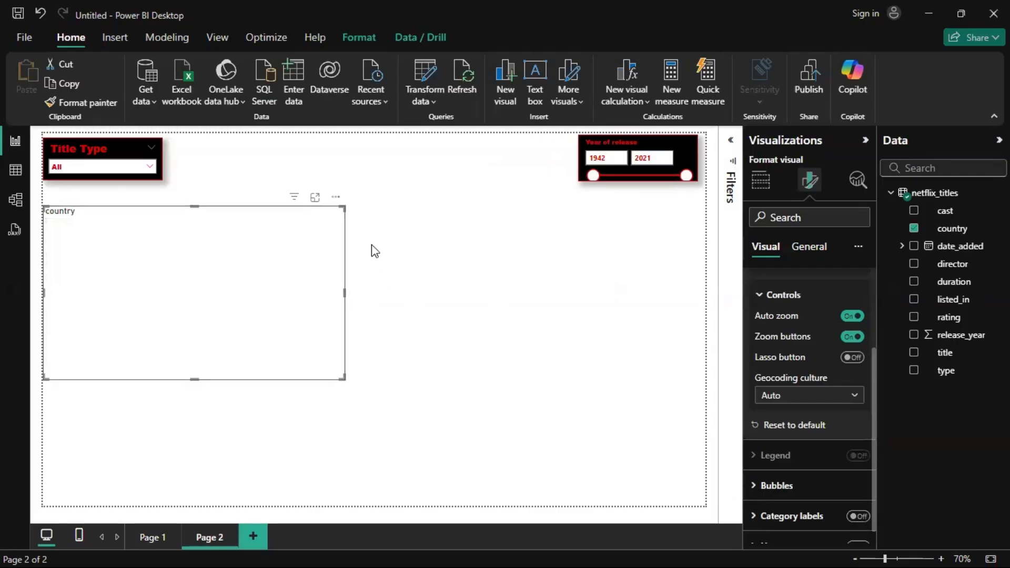
left_click(317, 232)
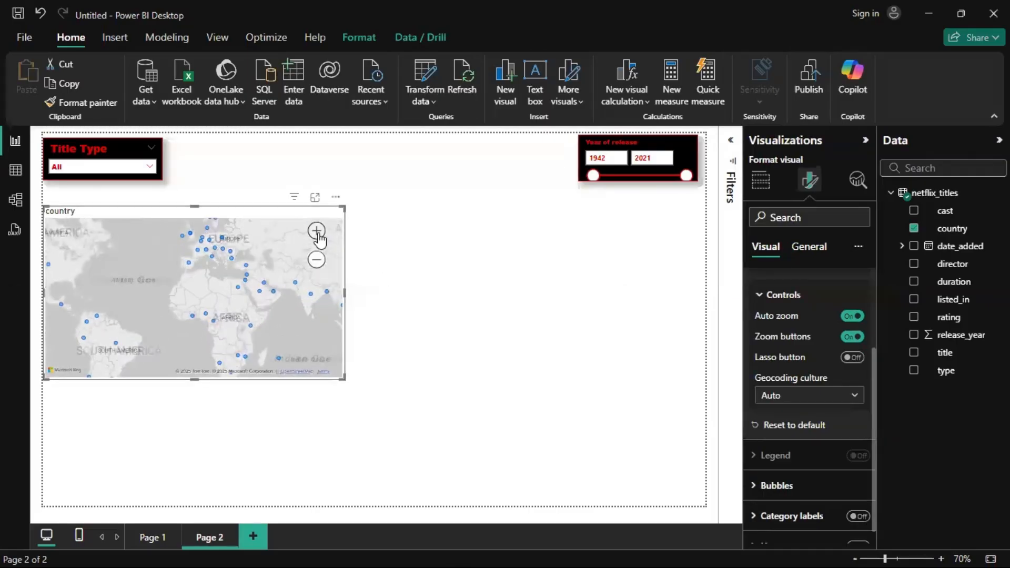
left_click(317, 231)
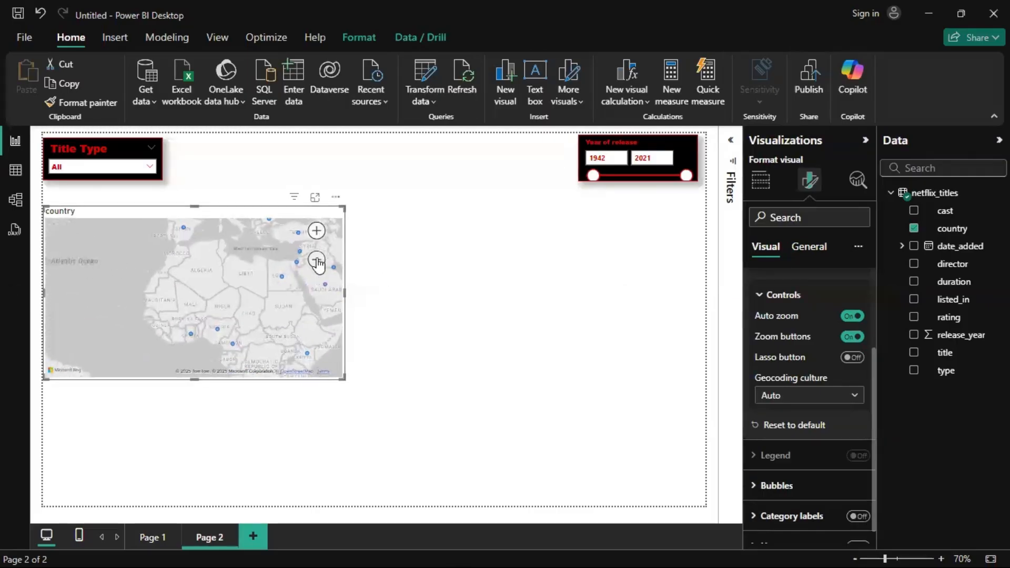
left_click(317, 260)
left_click(317, 260)
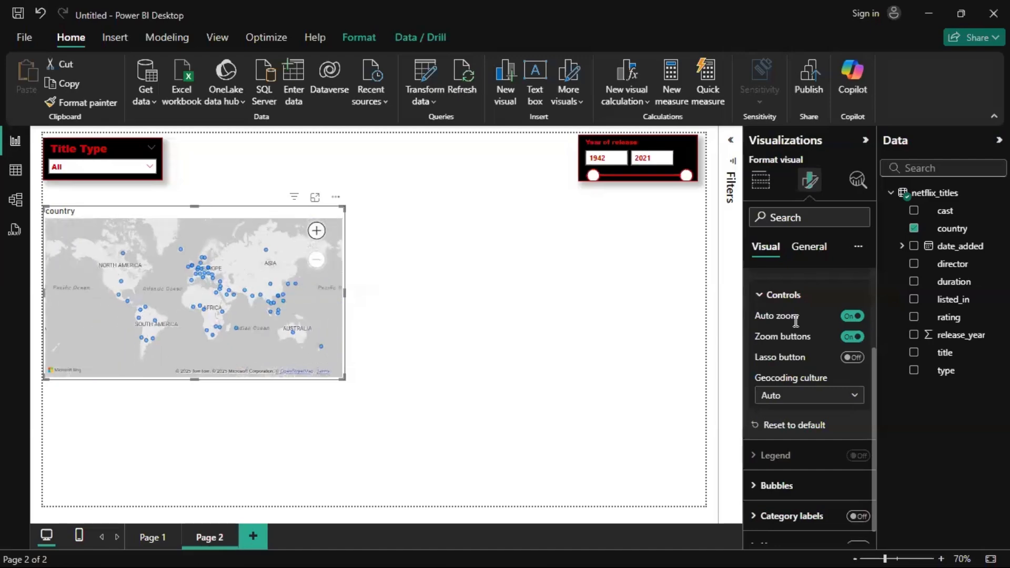
left_click(851, 338)
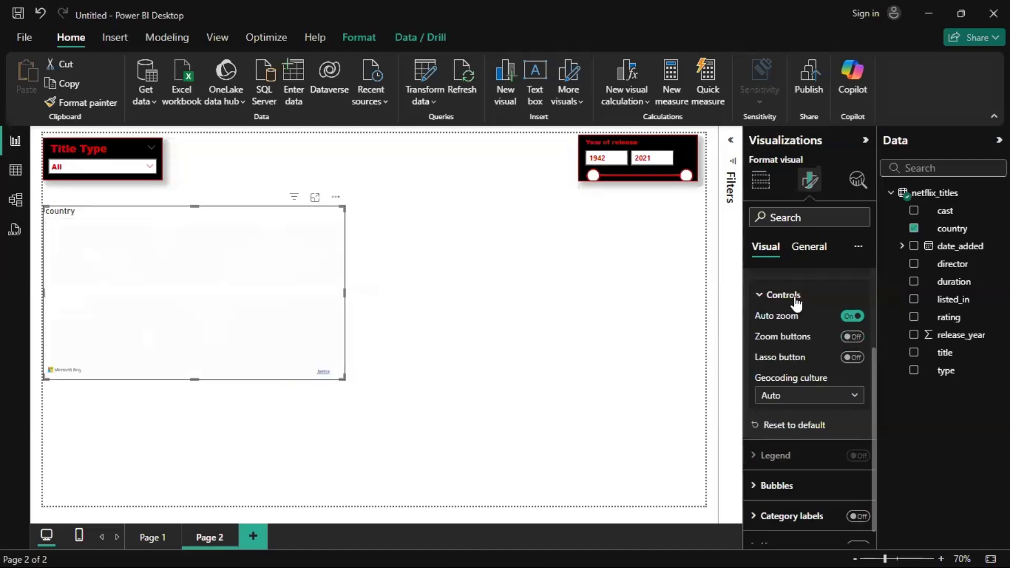
Turn off auto zoom for the map, test manual zooming and panning around Europe, and deselect the visual
left_click(858, 318)
scroll(181, 275, "up", 5)
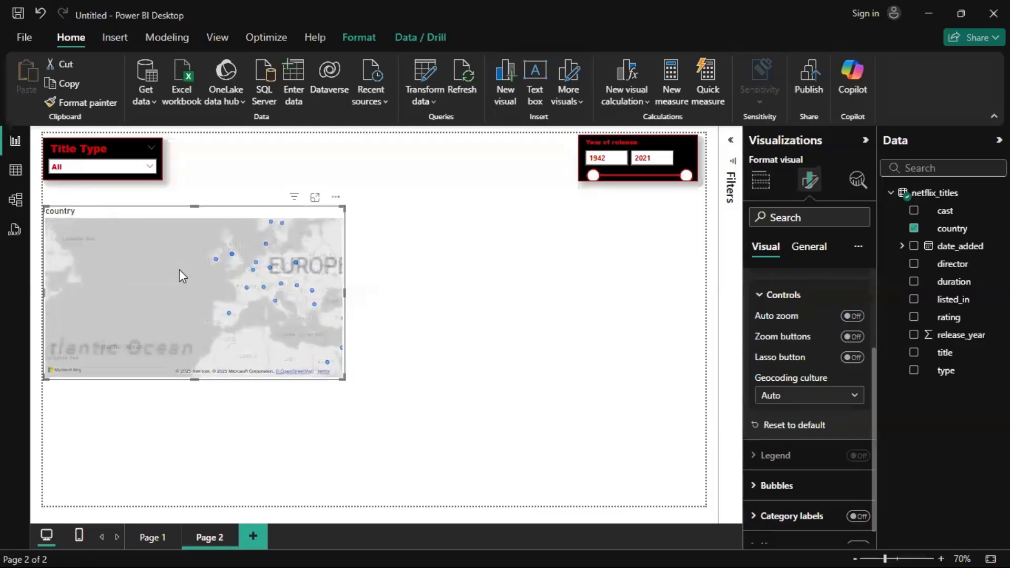
scroll(180, 270, "up", 1)
left_click_drag(323, 293, 183, 342)
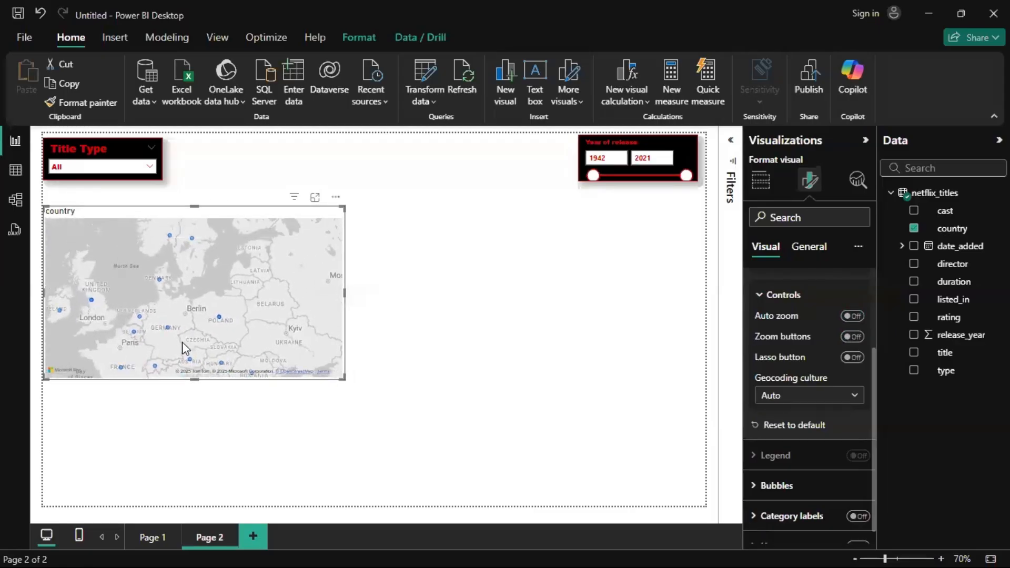
scroll(266, 333, "down", 2)
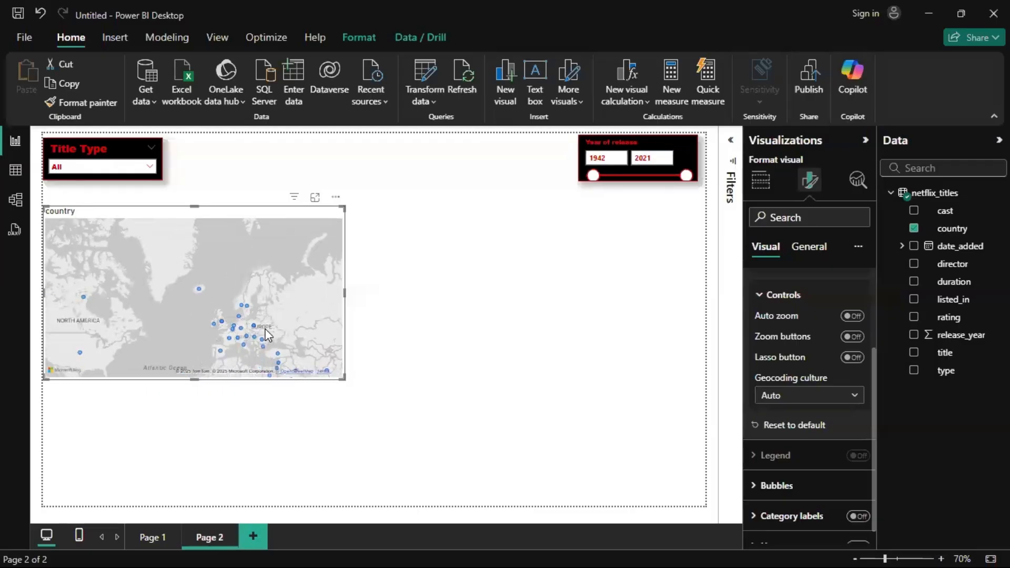
scroll(267, 334, "down", 2)
left_click(443, 336)
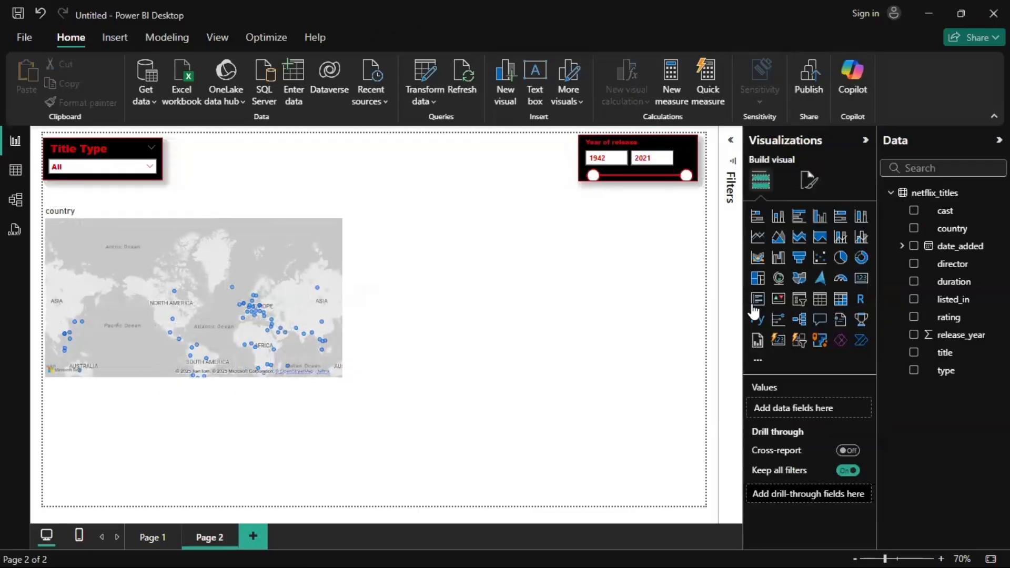
Enlarge the bubbles on the country map, trying several sizes and settling on size 21
left_click(231, 241)
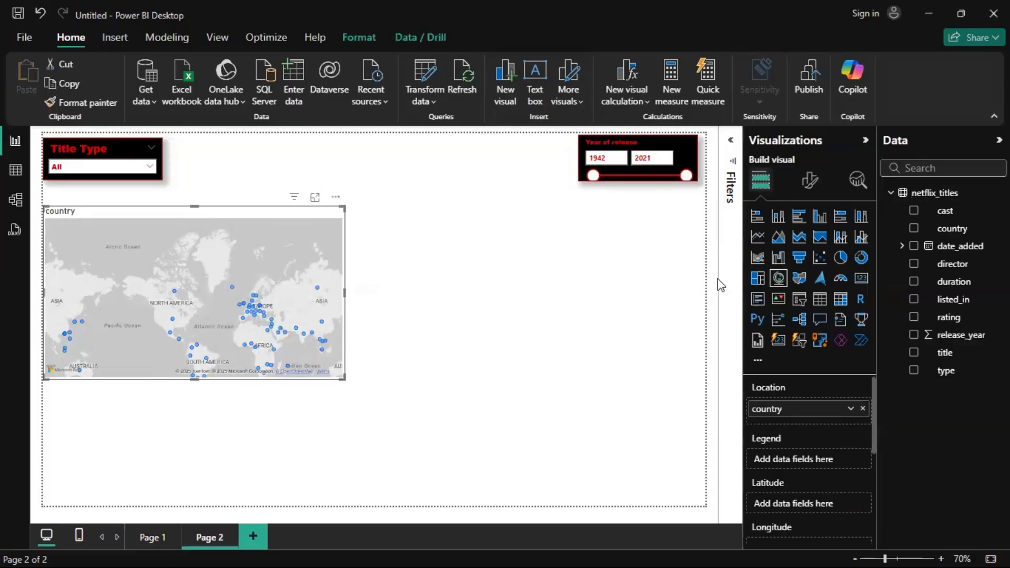
left_click(810, 179)
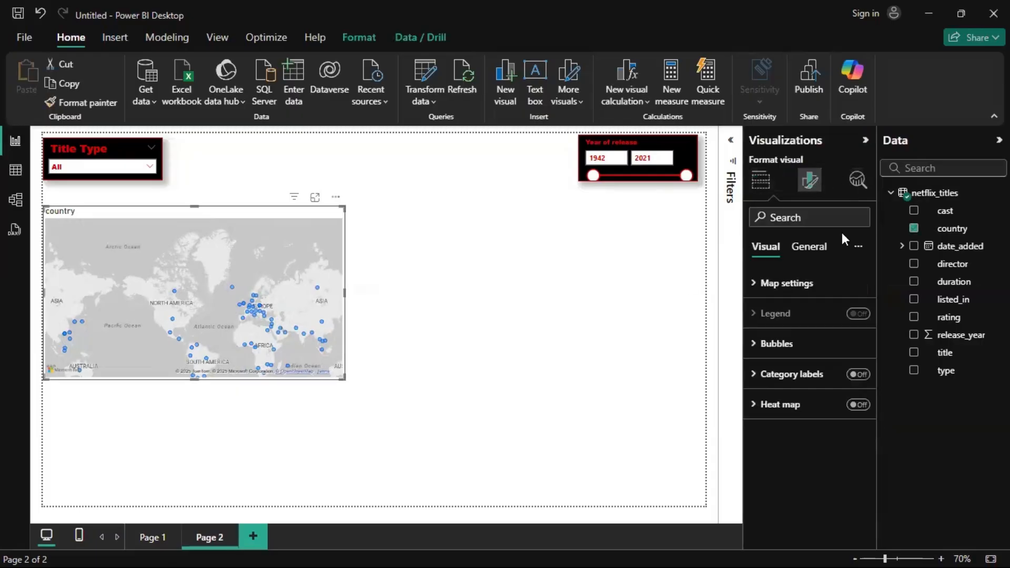
left_click(843, 286)
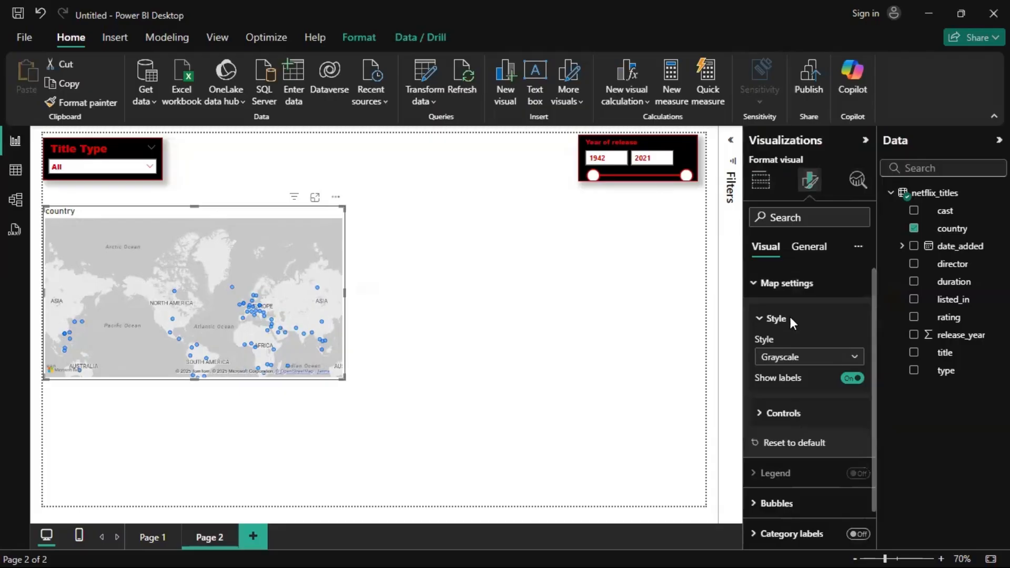
left_click(791, 299)
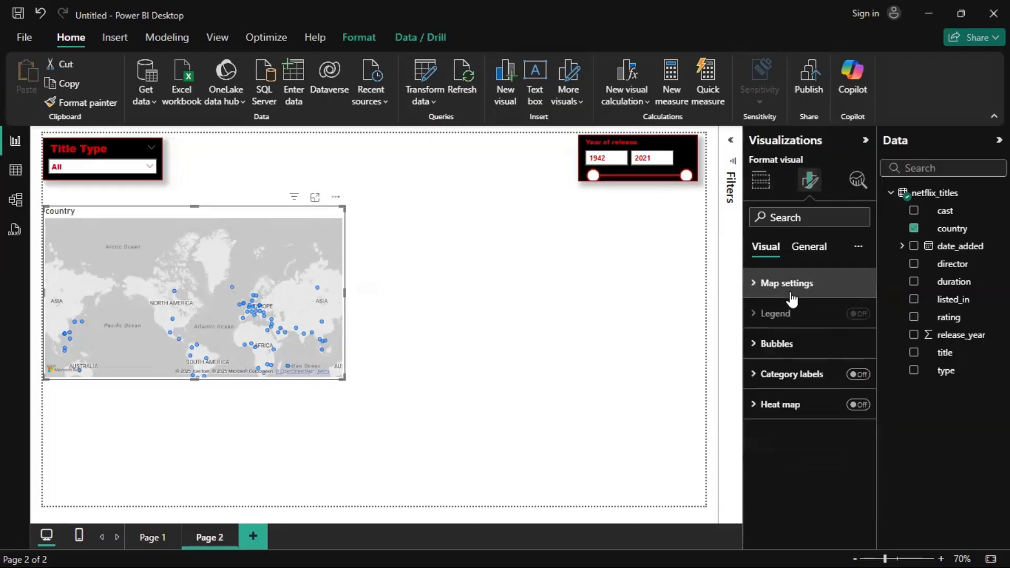
left_click(777, 346)
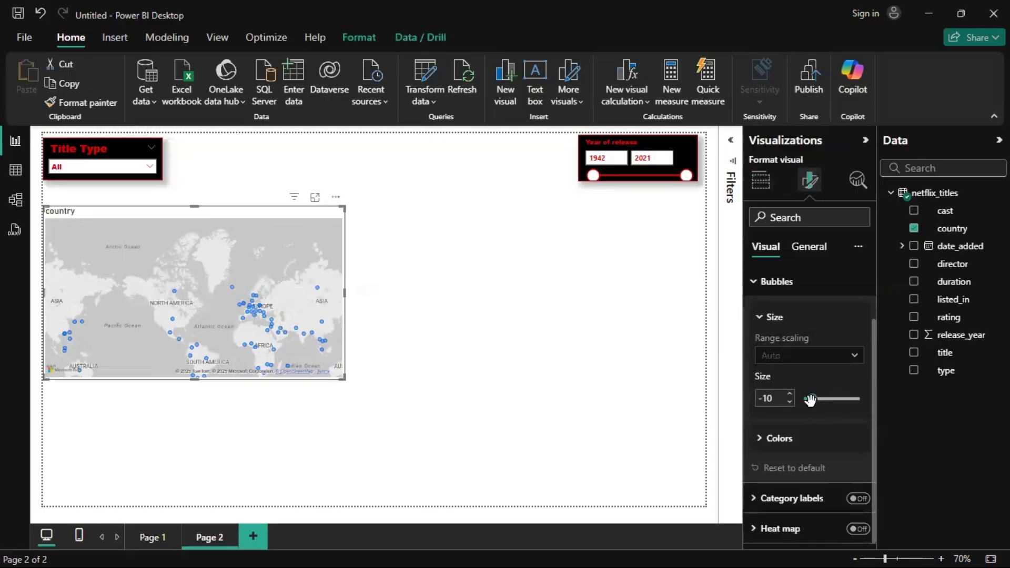
left_click_drag(811, 398, 830, 399)
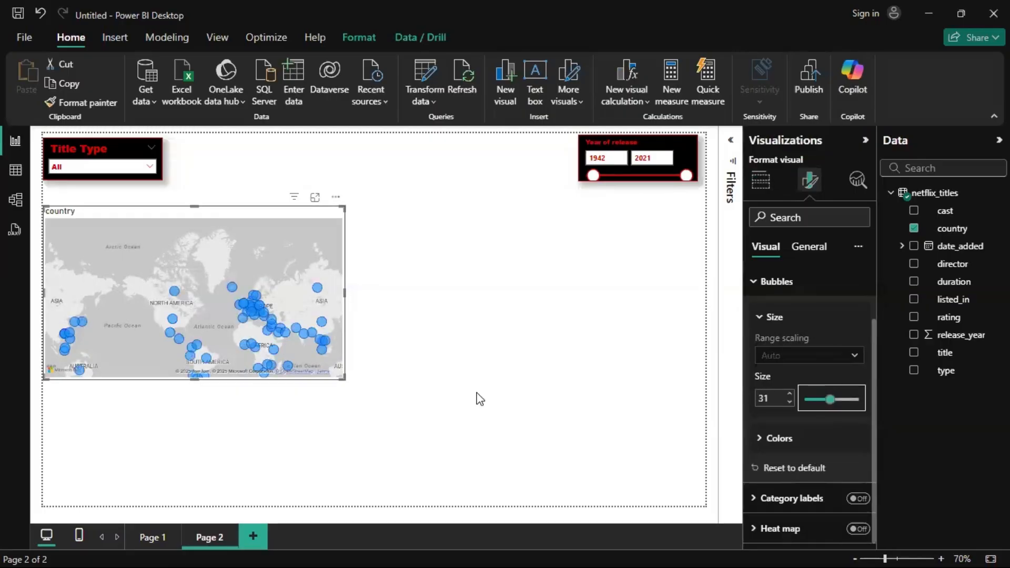
left_click_drag(284, 276, 257, 225)
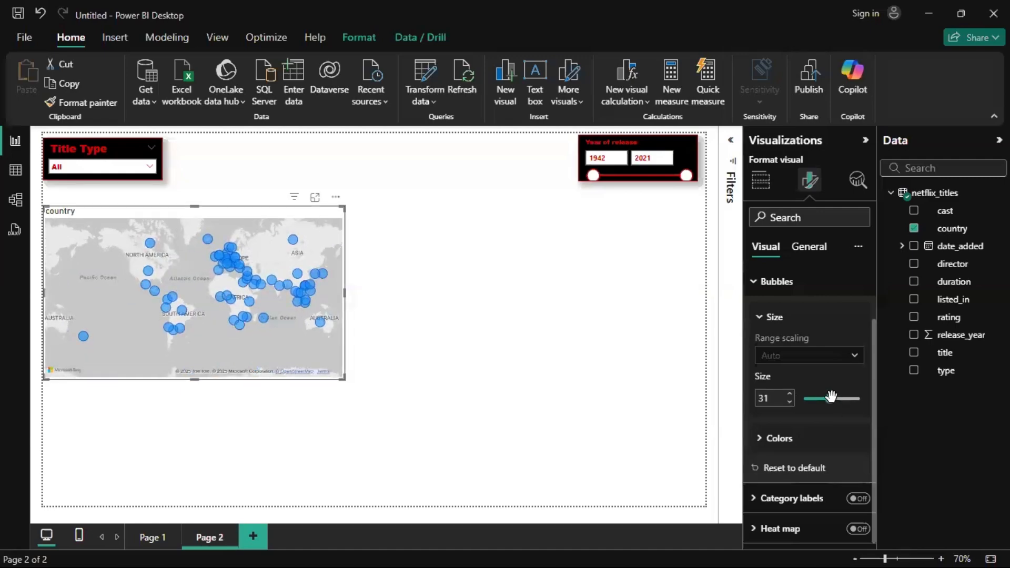
left_click_drag(831, 397, 824, 399)
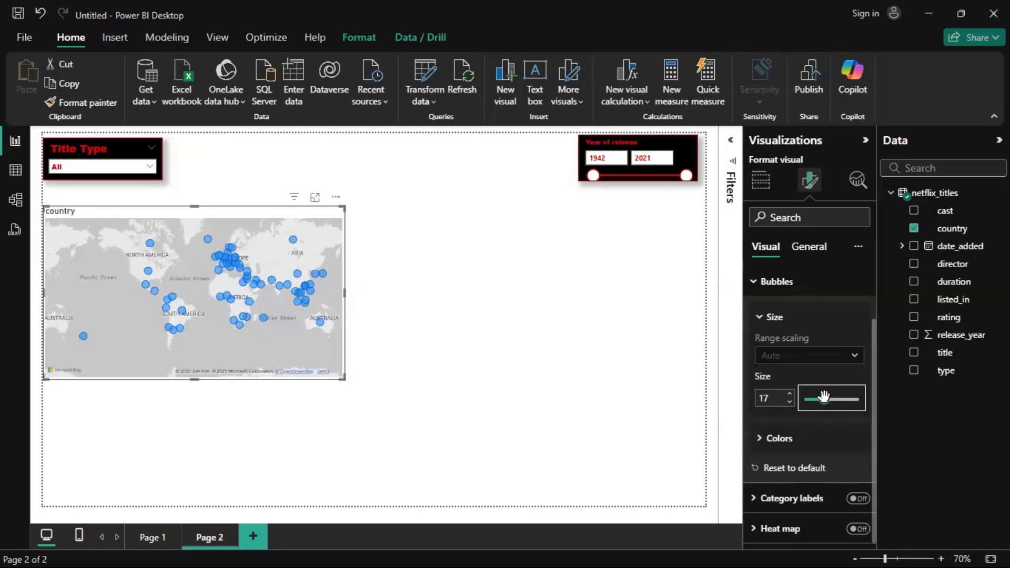
left_click_drag(821, 398, 825, 396)
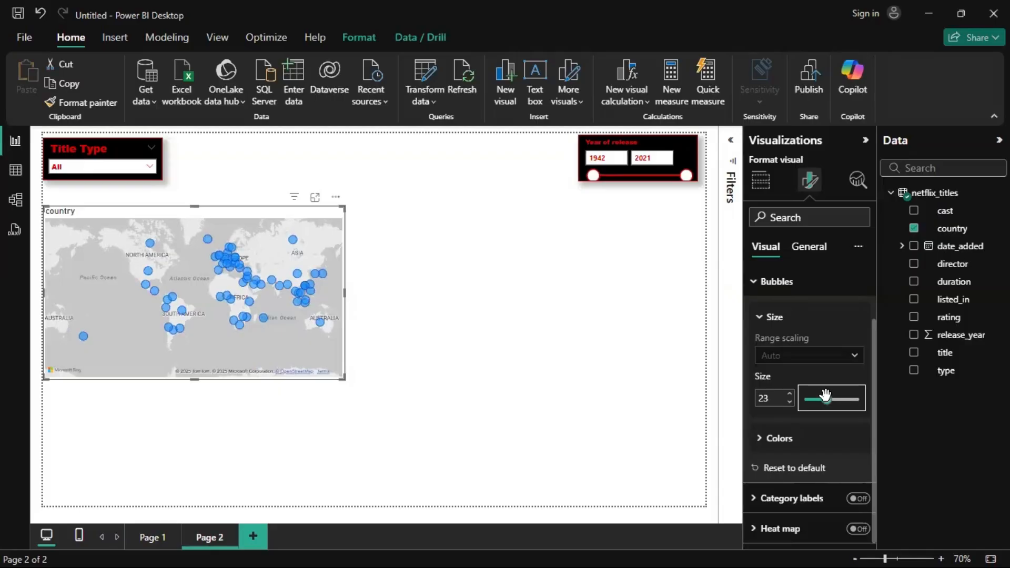
left_click_drag(828, 400, 826, 401)
left_click(532, 374)
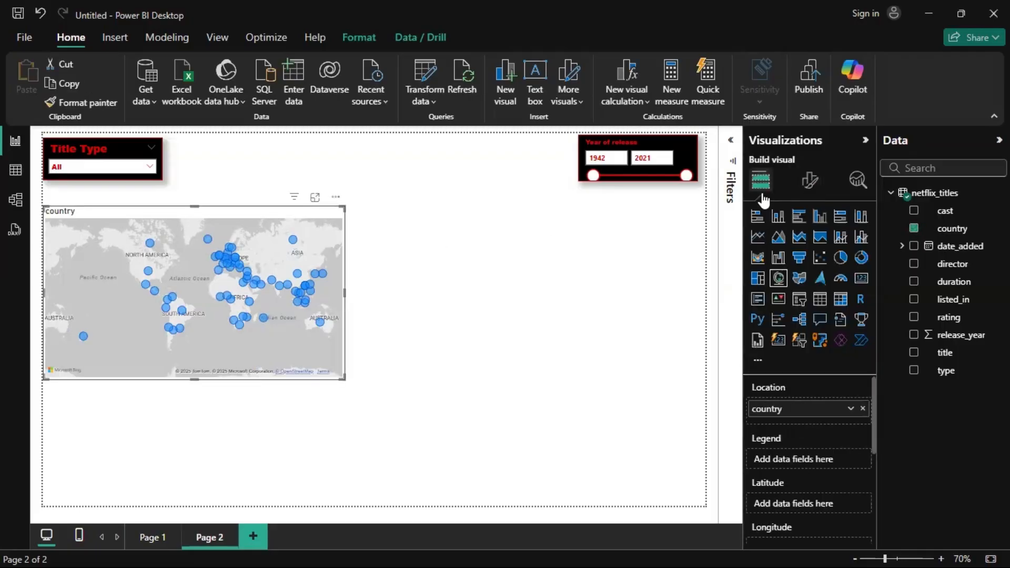
Change the default color of the map's bubbles to red
left_click(809, 181)
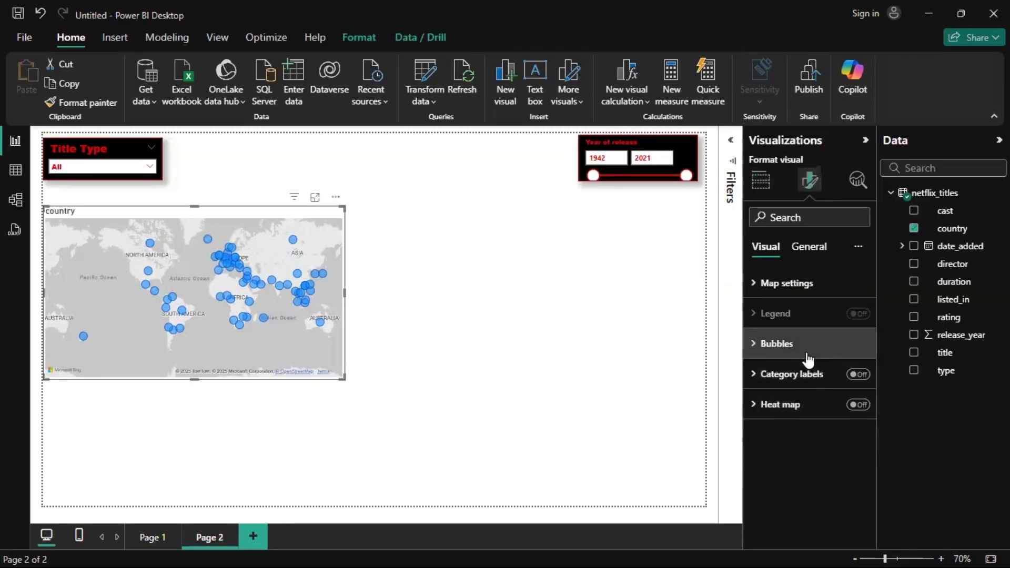
left_click(807, 345)
scroll(787, 438, "down", 1)
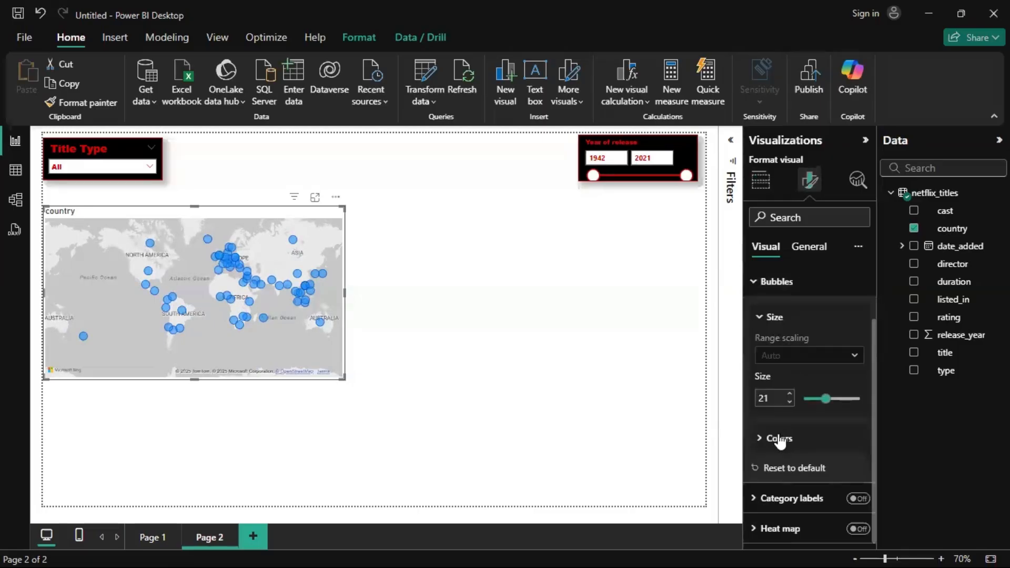
left_click(779, 439)
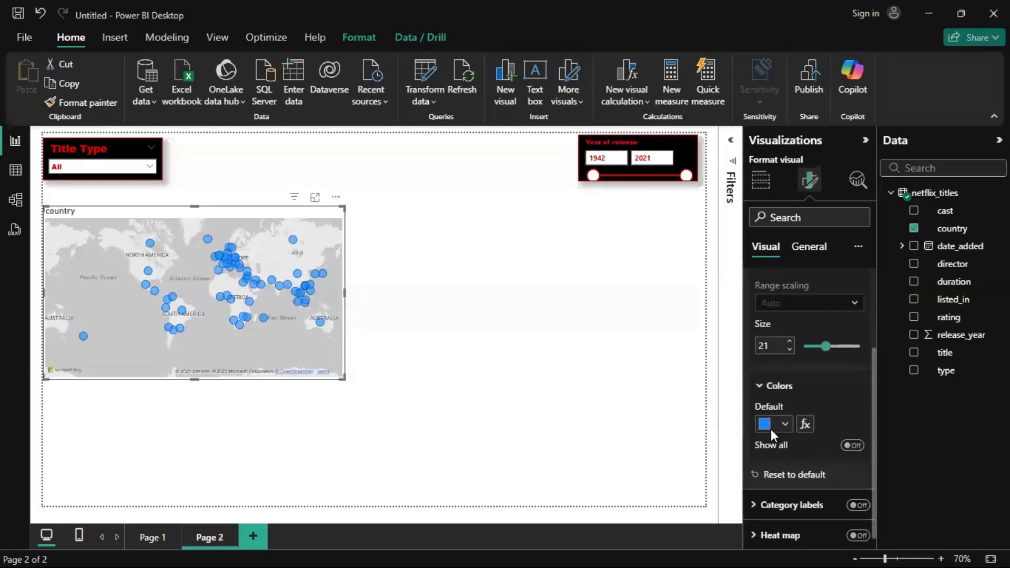
left_click(771, 429)
left_click(779, 358)
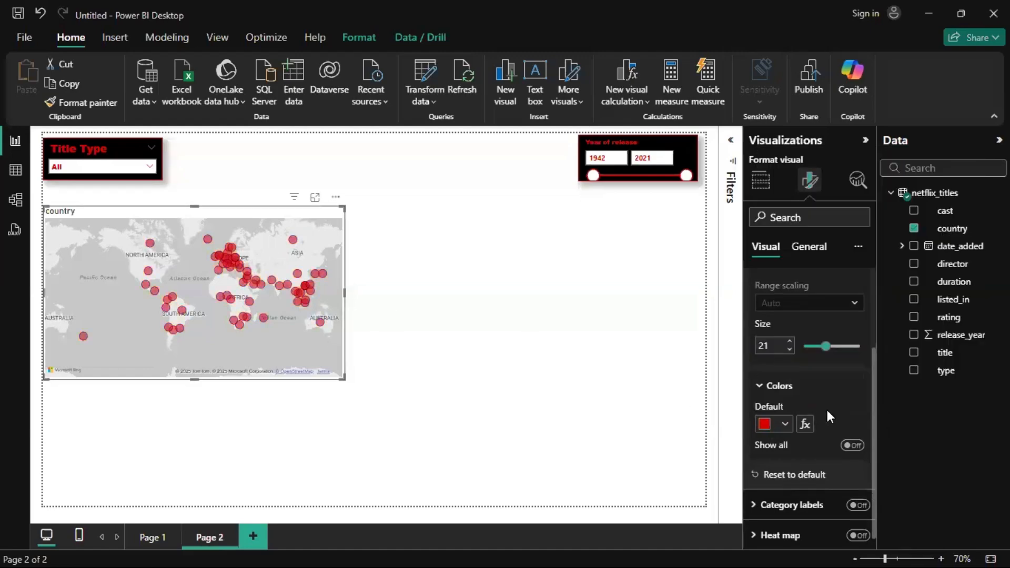
scroll(827, 410, "down", 1)
left_click(807, 383)
scroll(807, 385, "up", 2)
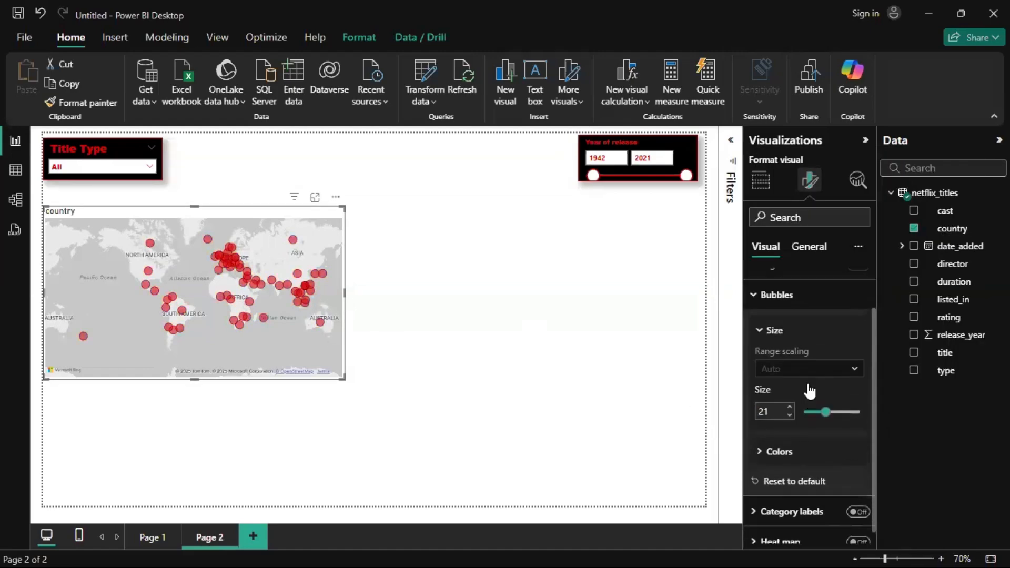
left_click(795, 357)
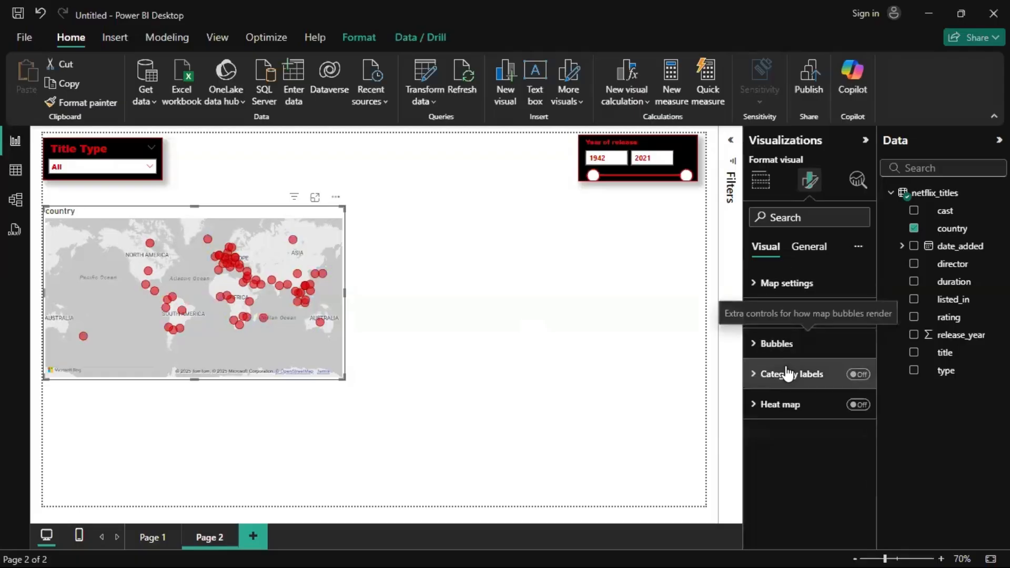
Try category labels on the map, inspect them around South Asia, and turn them off again
left_click(788, 373)
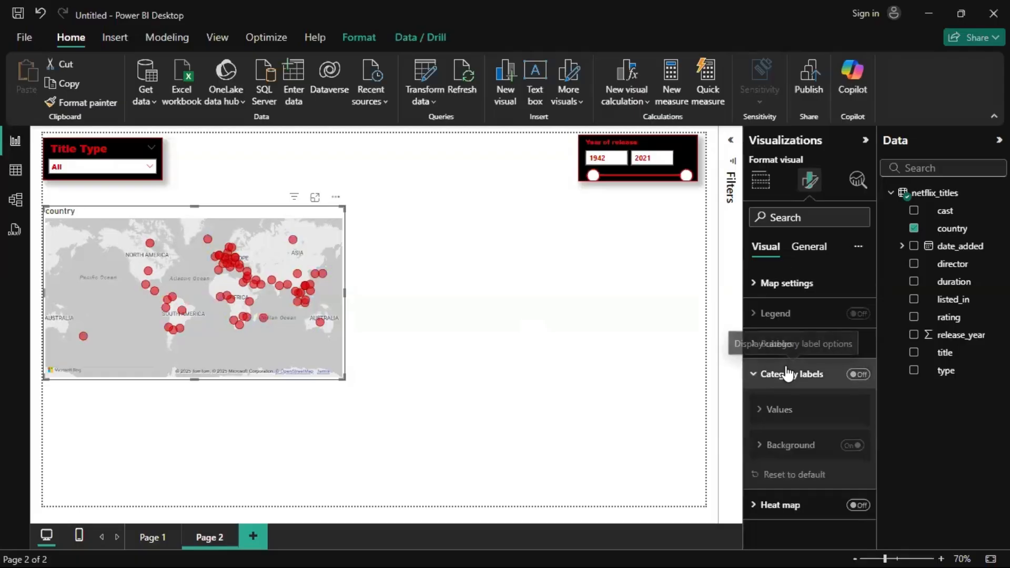
left_click(859, 374)
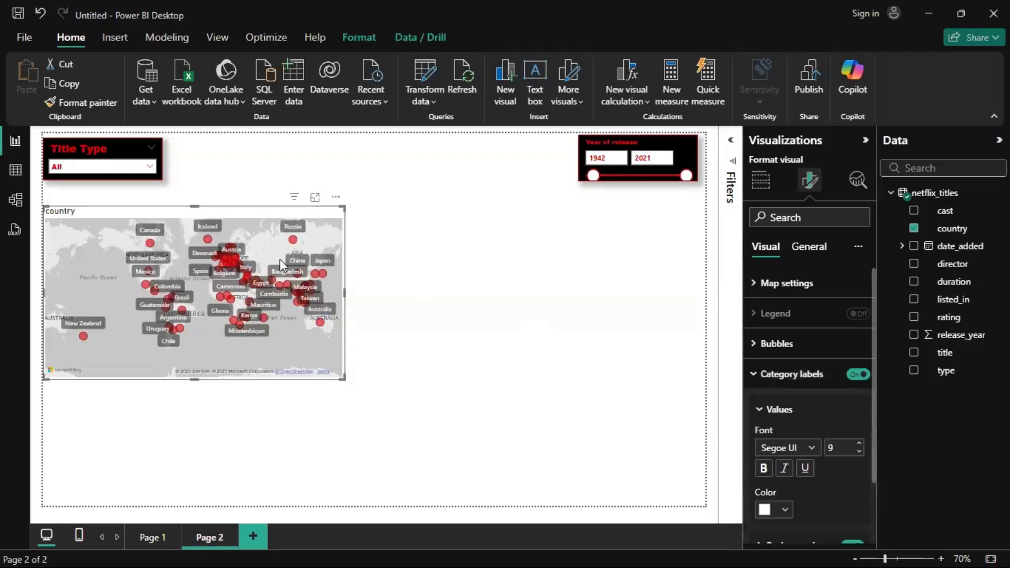
scroll(275, 248, "up", 3)
left_click_drag(292, 324, 244, 272)
scroll(247, 286, "down", 1)
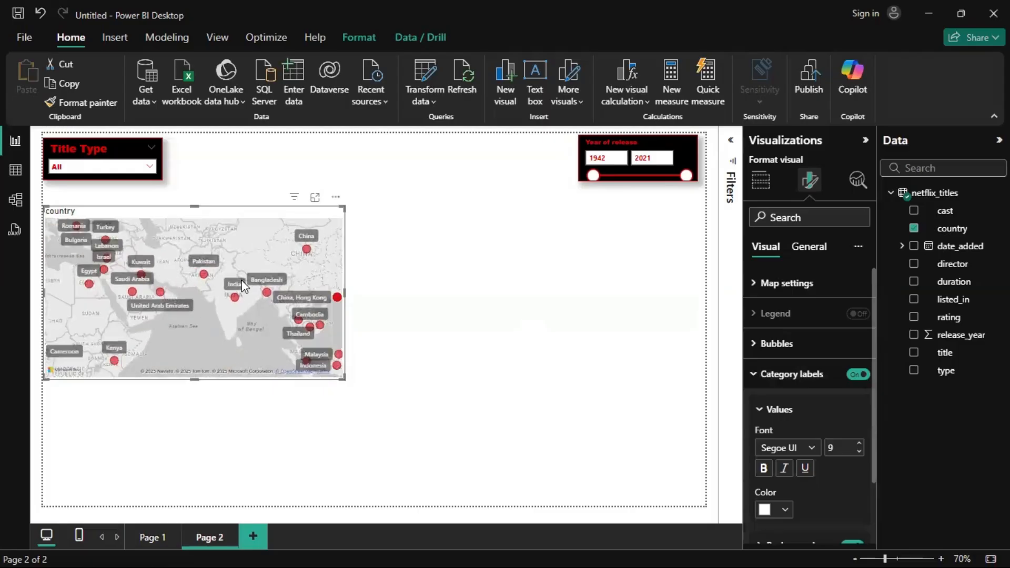
scroll(253, 287, "down", 2)
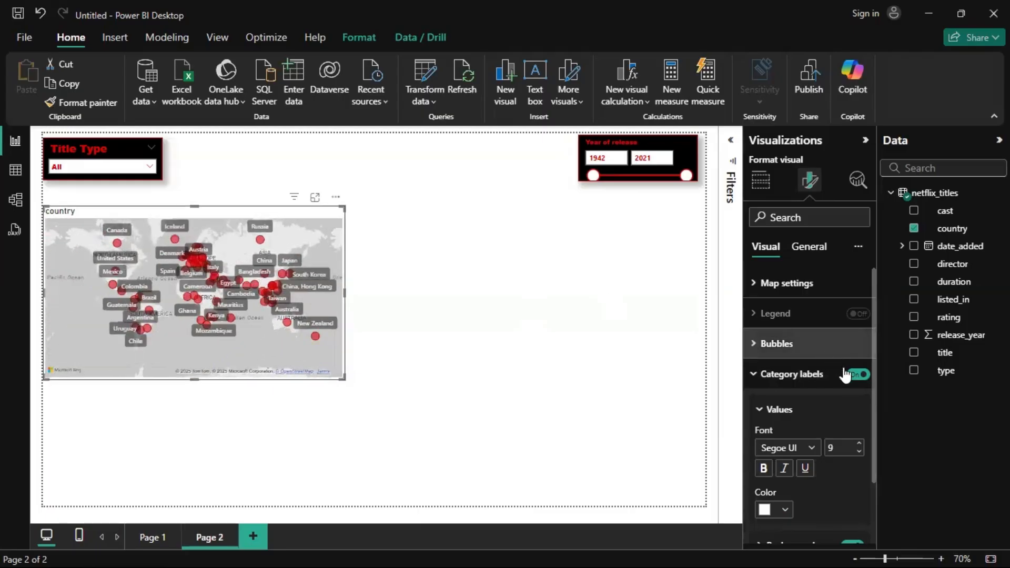
left_click(794, 385)
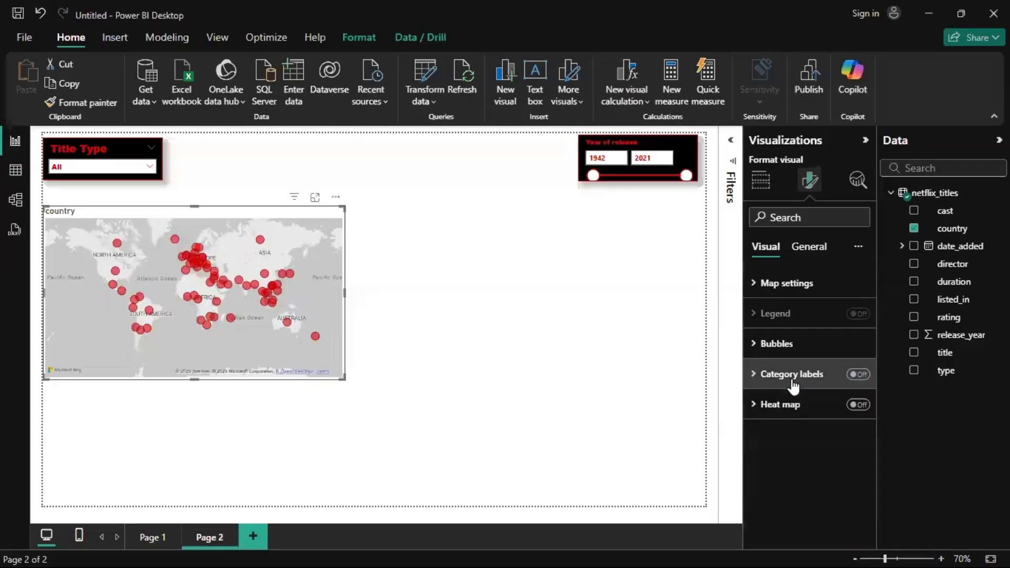
Try the heat map display on the country map, inspect it around India, and turn it off again
left_click(860, 405)
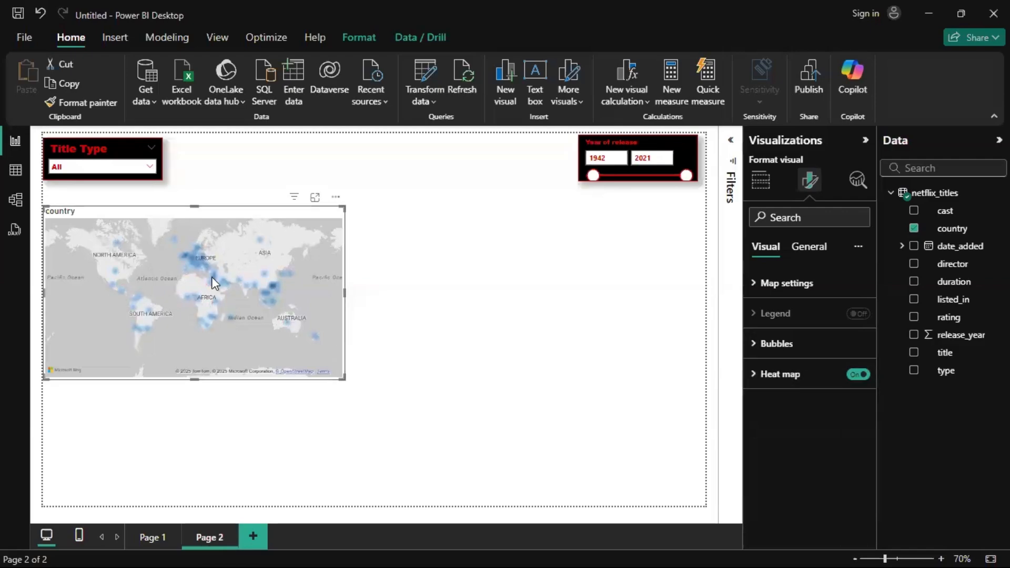
scroll(212, 277, "up", 4)
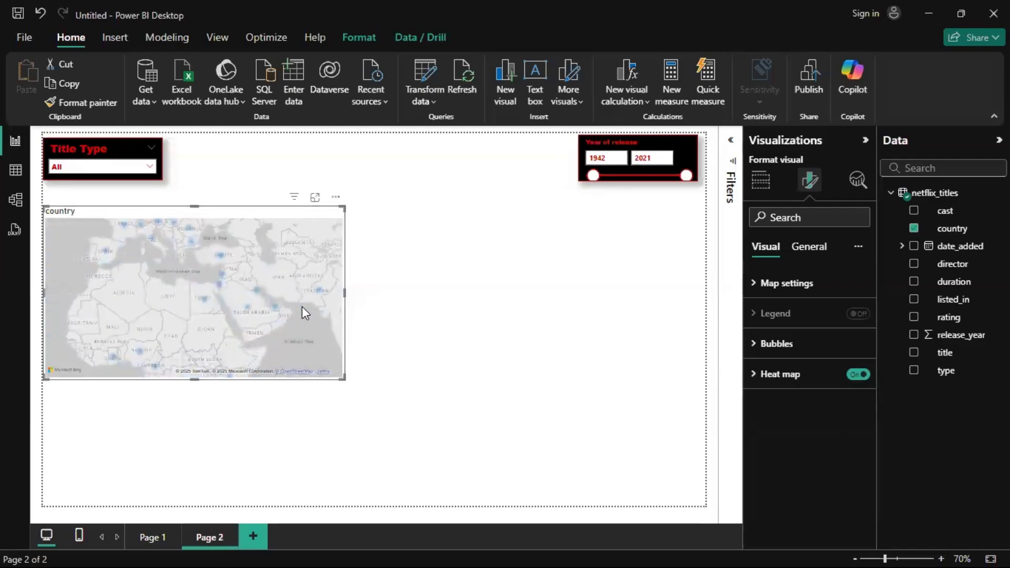
left_click_drag(302, 306, 131, 279)
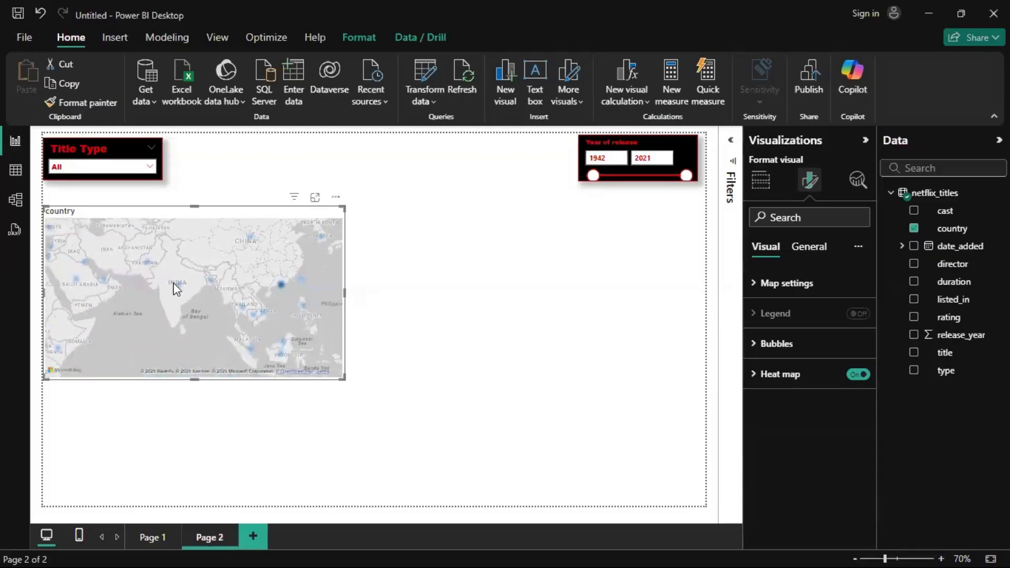
scroll(173, 282, "up", 4)
scroll(258, 289, "down", 6)
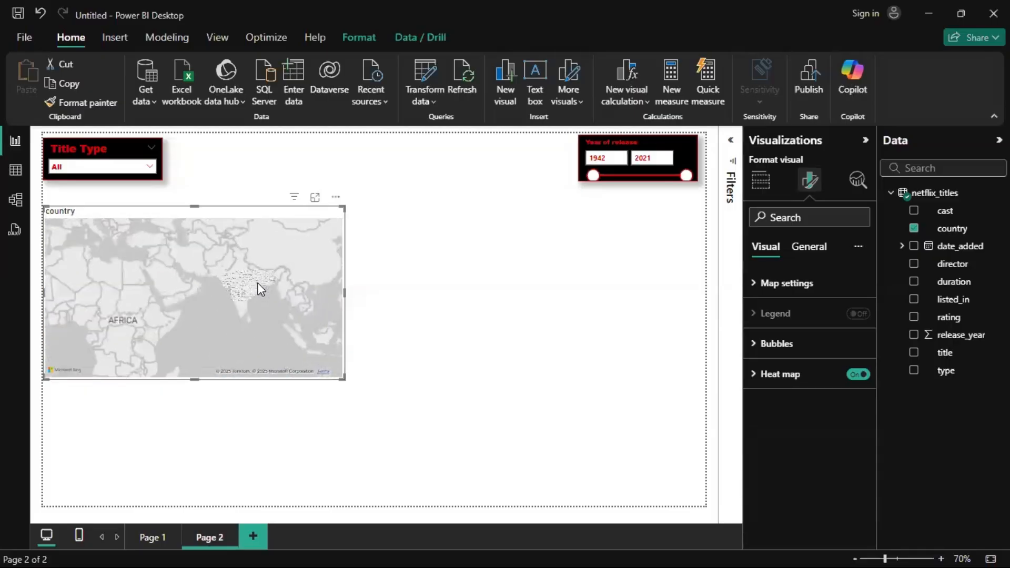
scroll(258, 290, "down", 3)
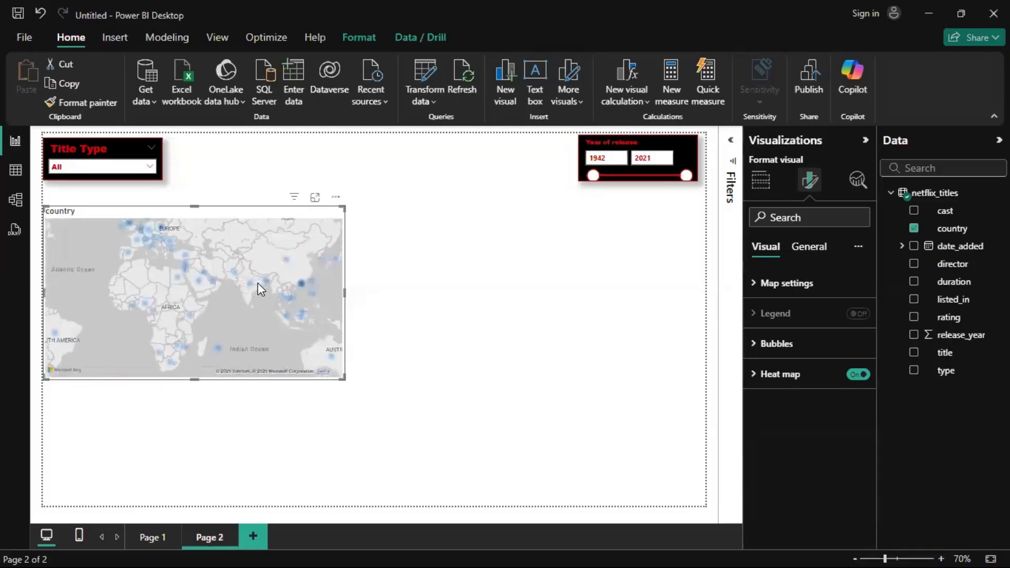
left_click(859, 375)
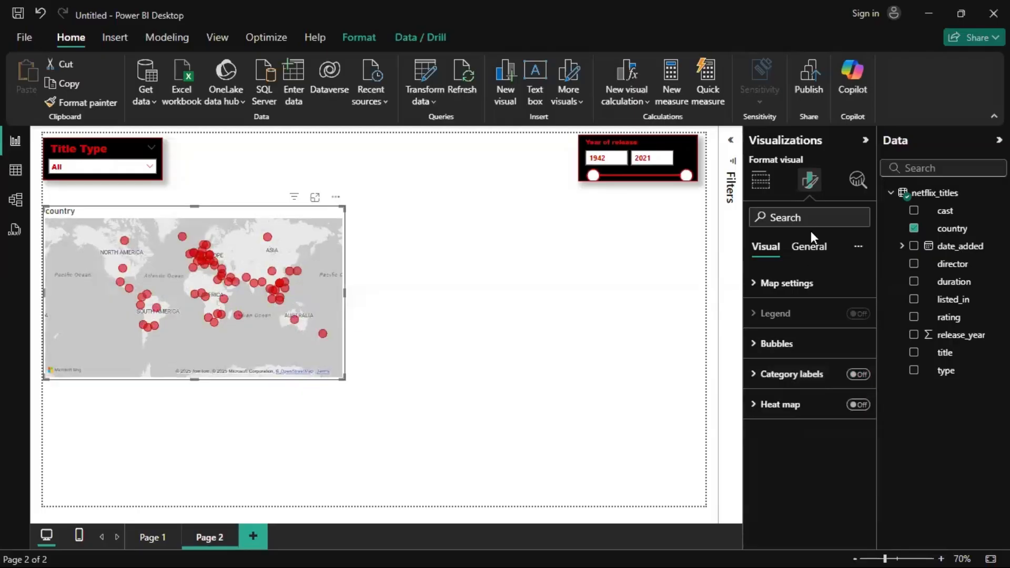
Change the map's title text to "Title by country"
left_click(809, 246)
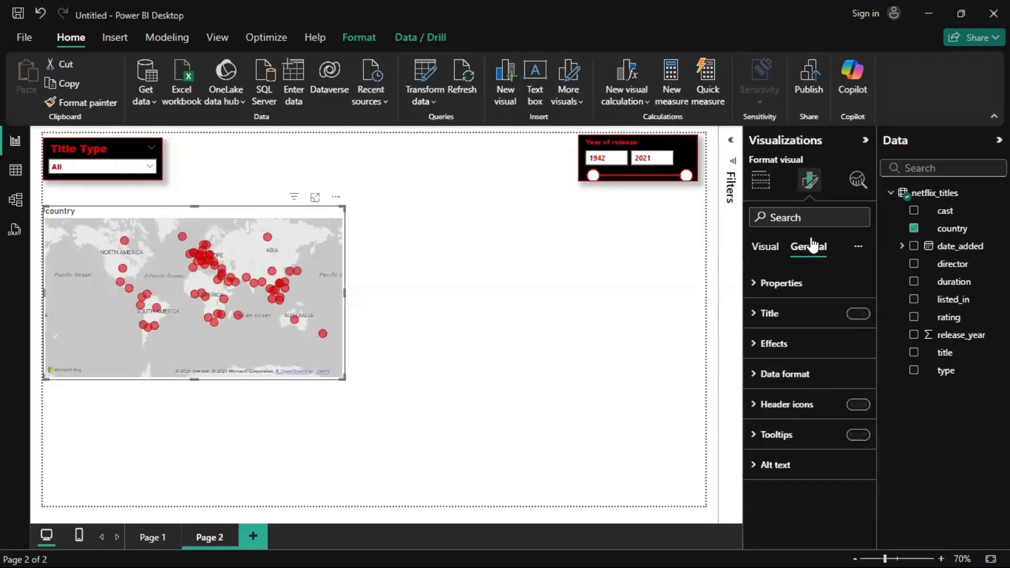
left_click(794, 284)
left_click(793, 285)
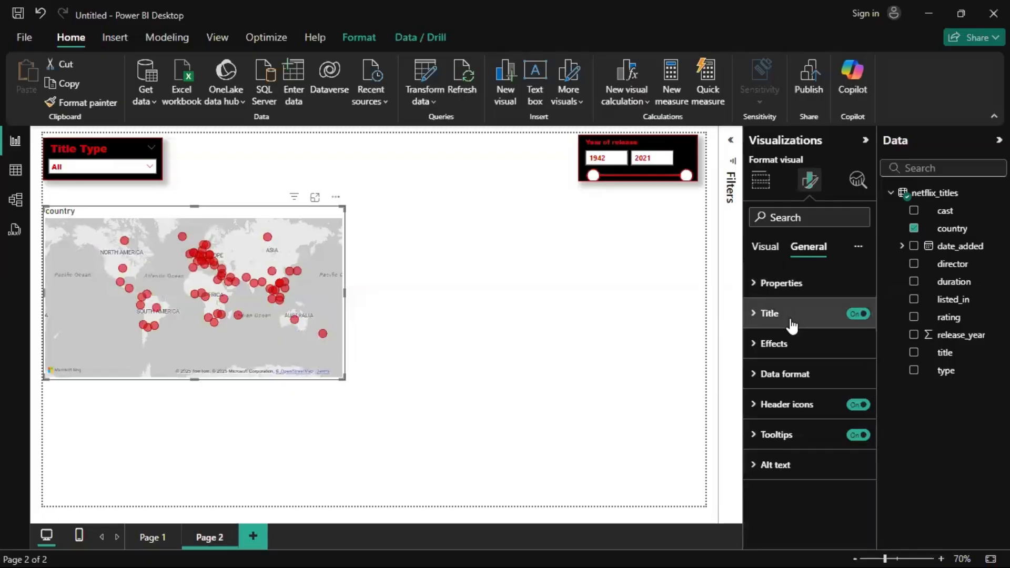
left_click(792, 324)
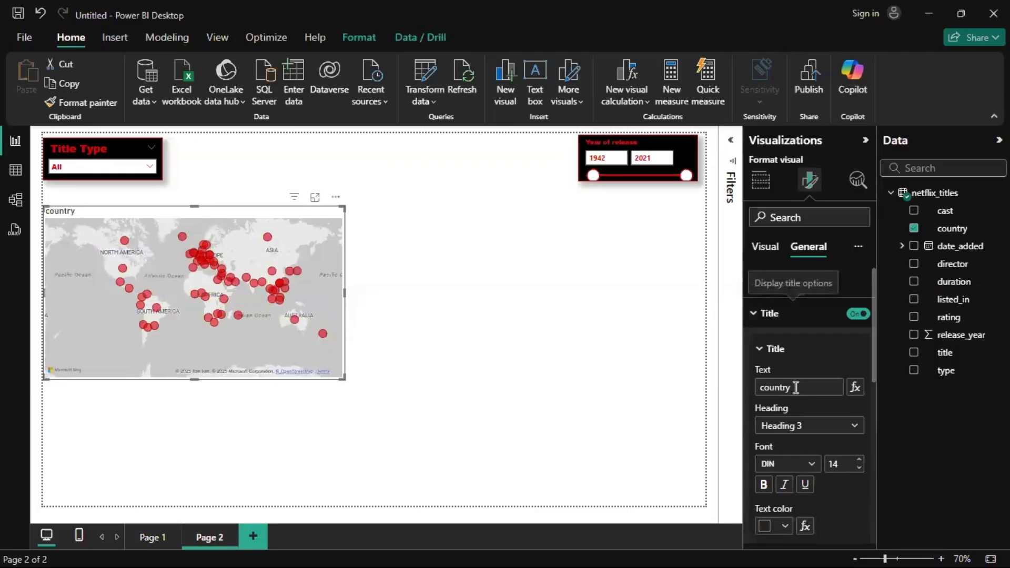
left_click(796, 388)
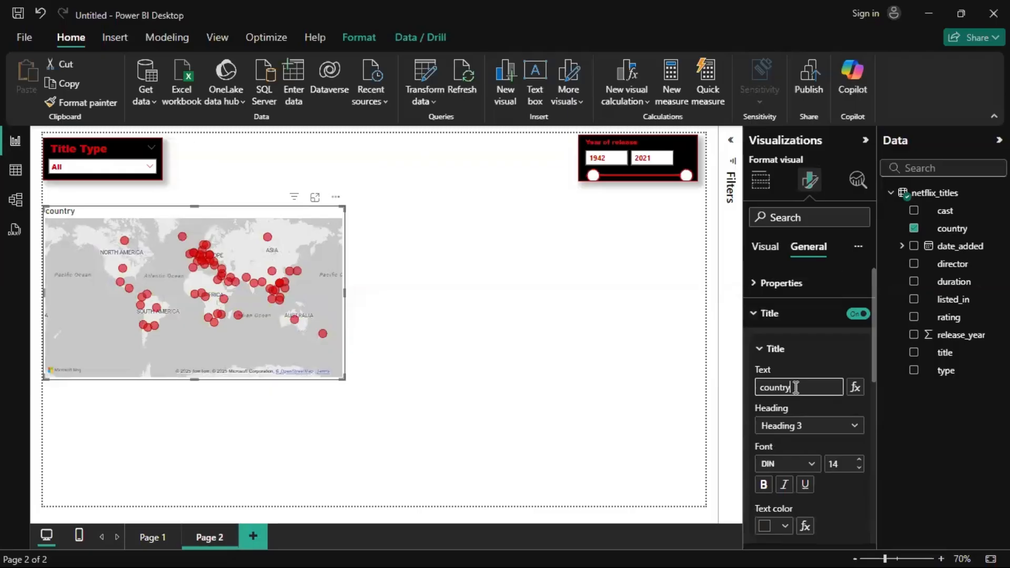
key("ctrl+a")
key("BackSpace")
type("T")
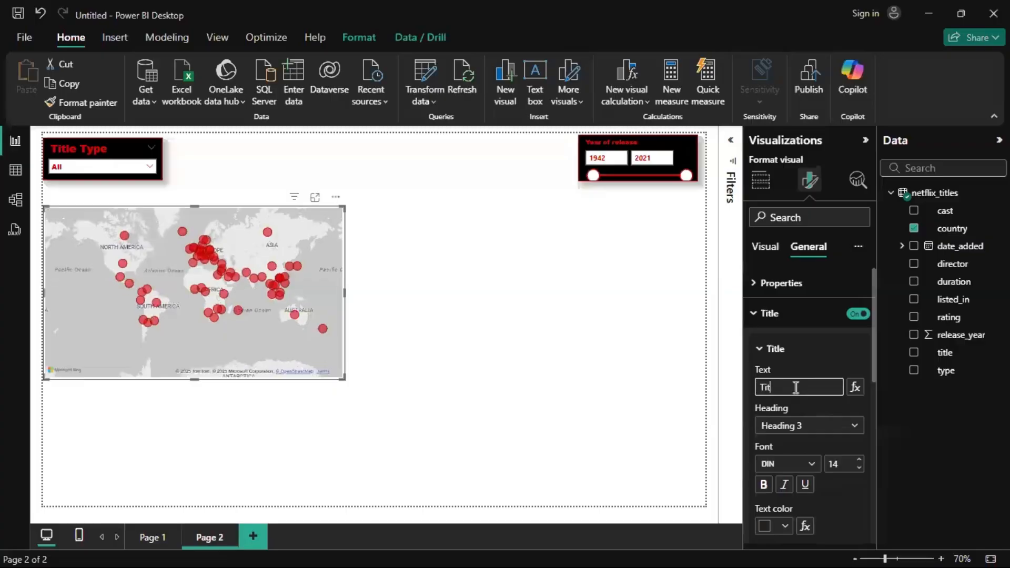
type("itle by country")
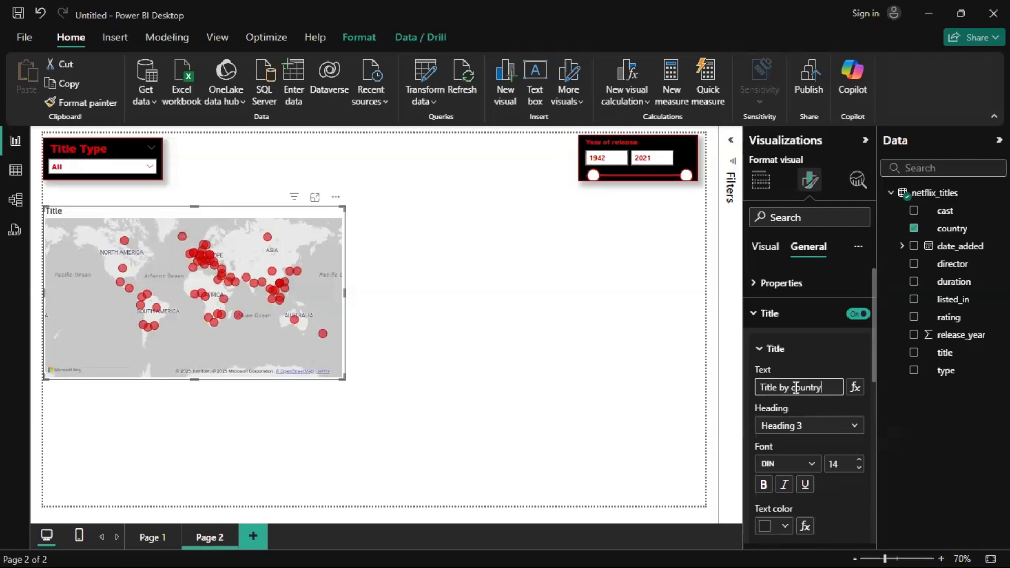
Set the map title's font to Arial Black, bold, at size 15
scroll(819, 422, "down", 1)
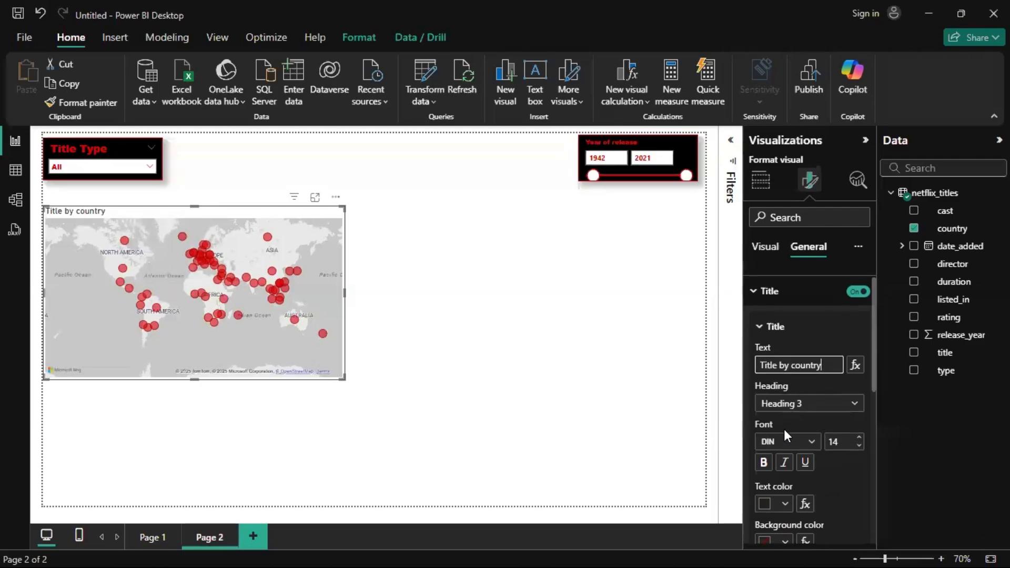
left_click(772, 444)
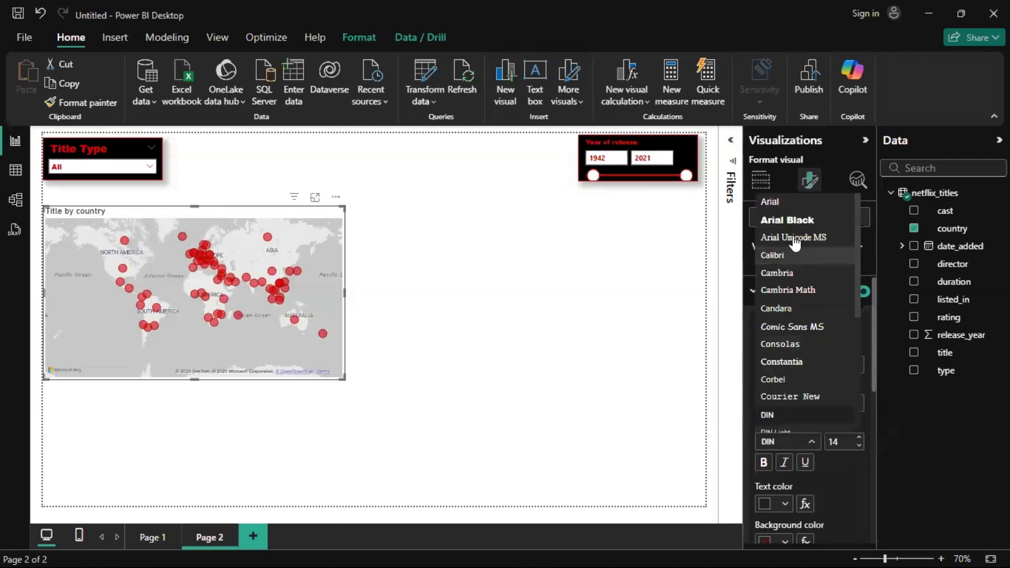
left_click(791, 226)
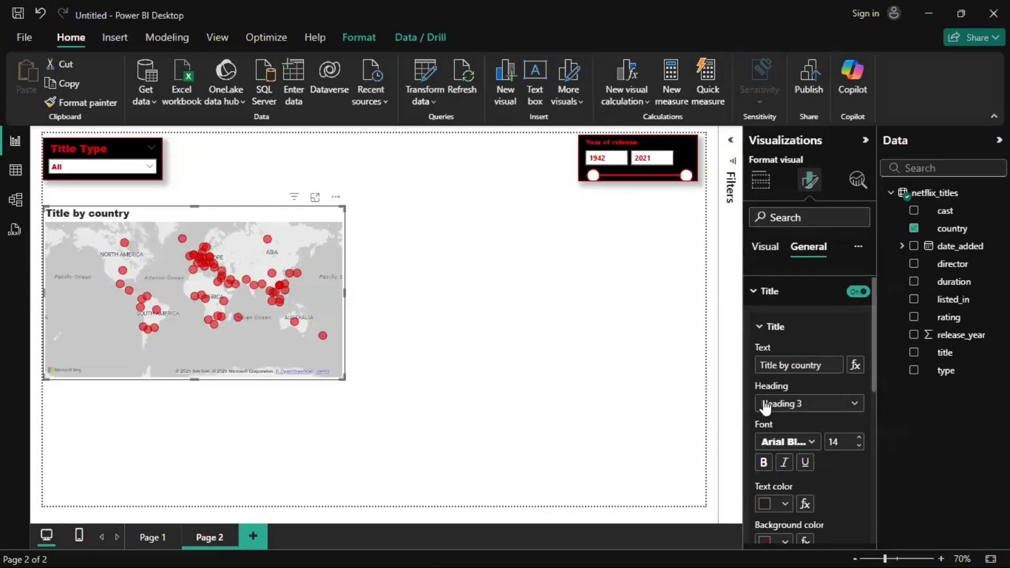
left_click(764, 463)
scroll(831, 454, "down", 1)
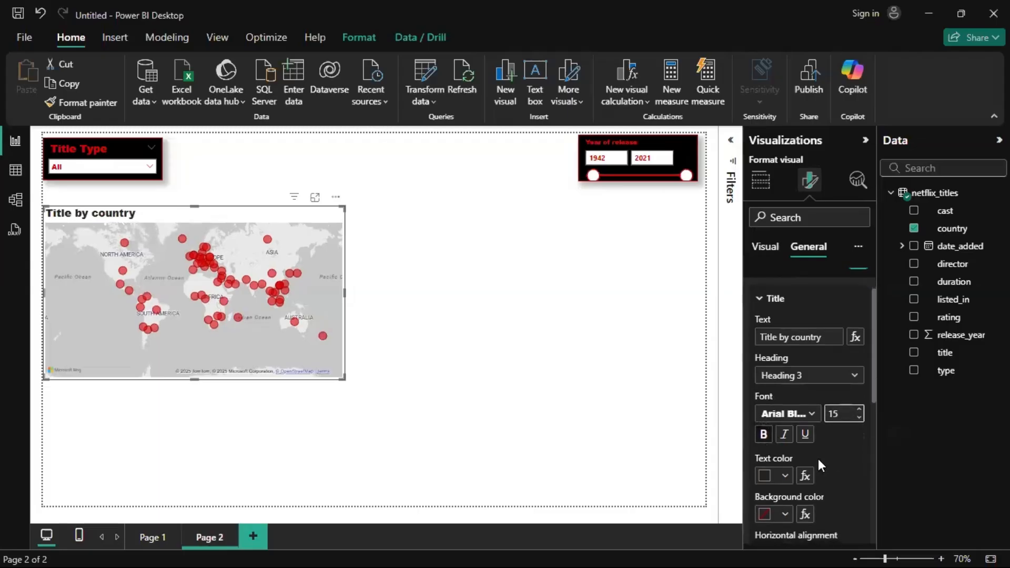
Color the map title's text red and its background black
scroll(820, 459, "down", 1)
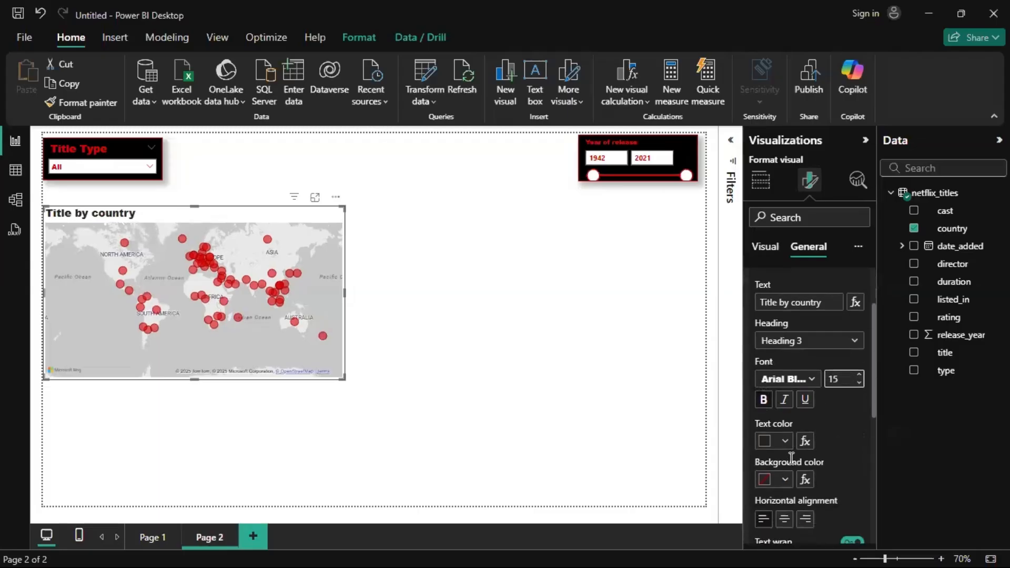
left_click(764, 442)
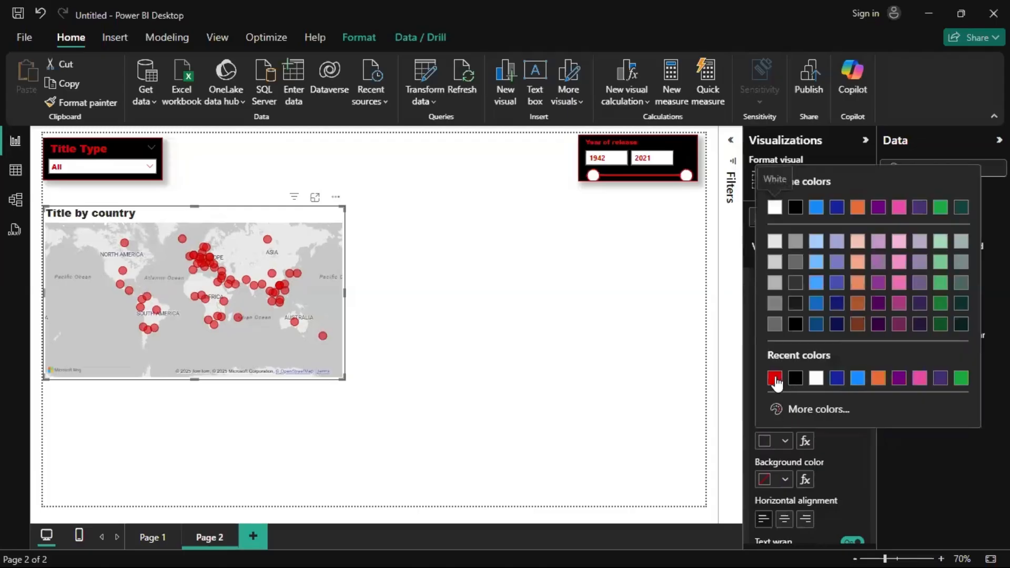
left_click(775, 379)
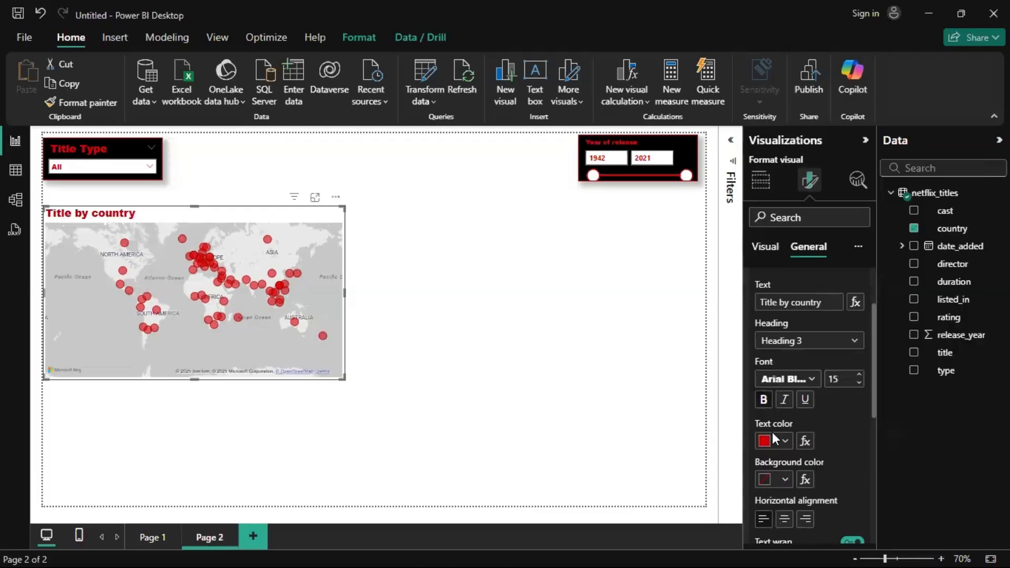
left_click(769, 483)
left_click(796, 384)
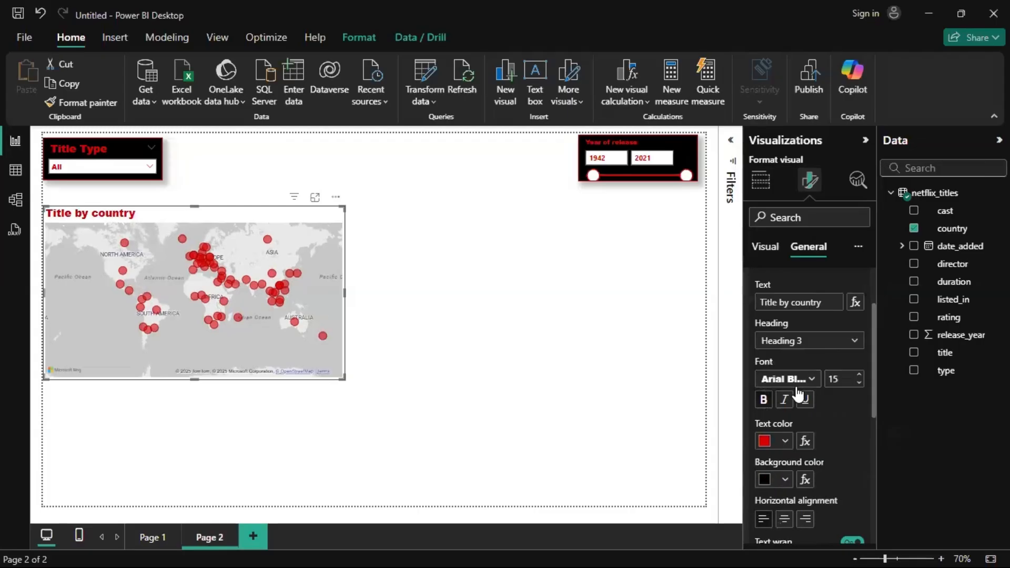
Try center and right alignment on the map title, and return it to left alignment
scroll(798, 392, "down", 3)
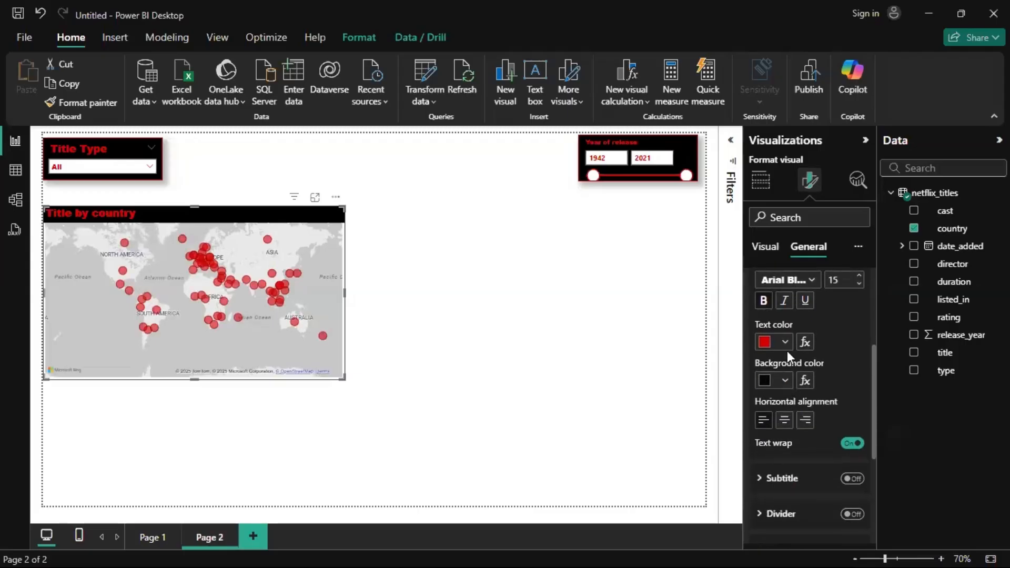
left_click(783, 420)
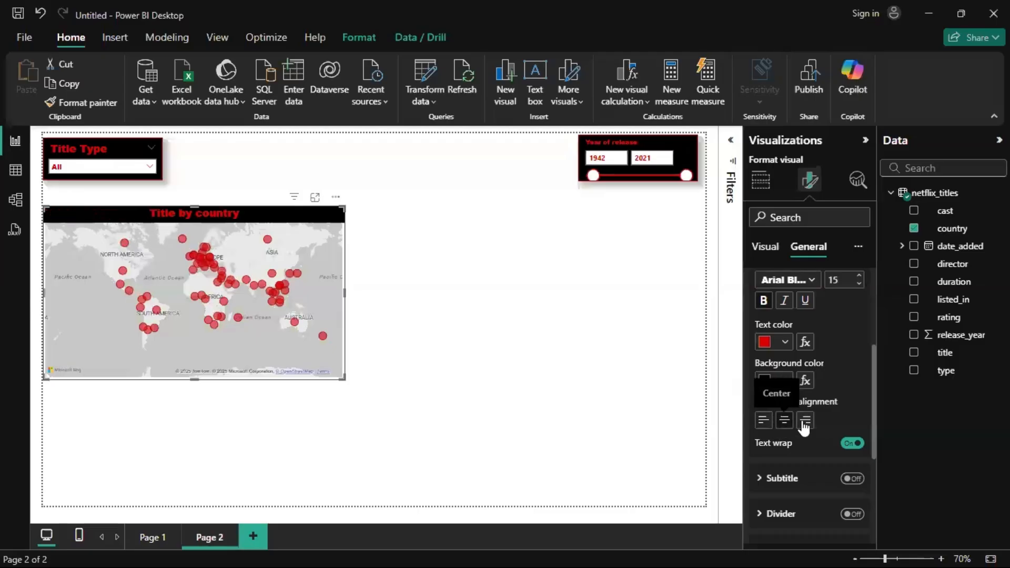
left_click(805, 421)
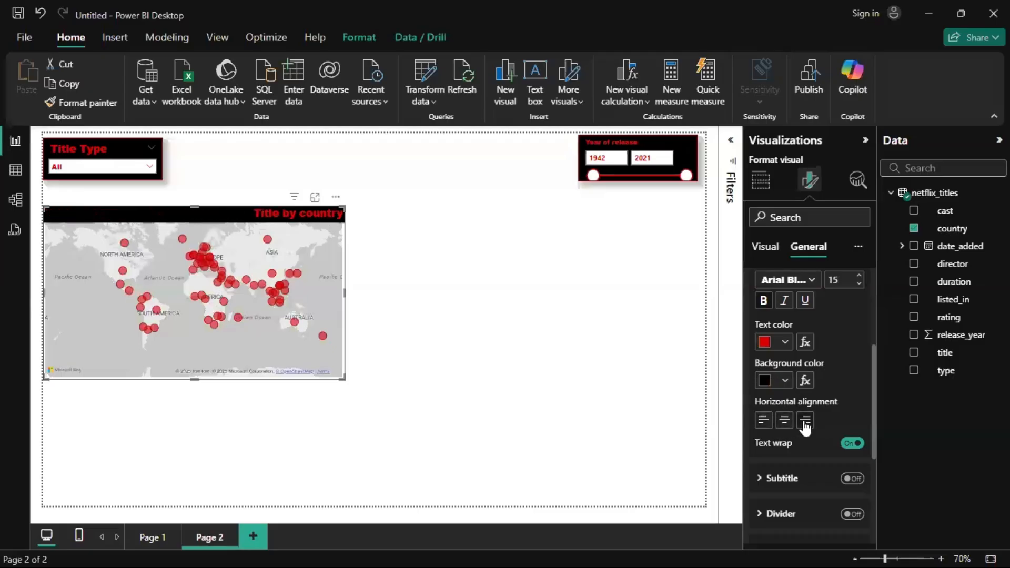
left_click(763, 421)
scroll(803, 429, "up", 2)
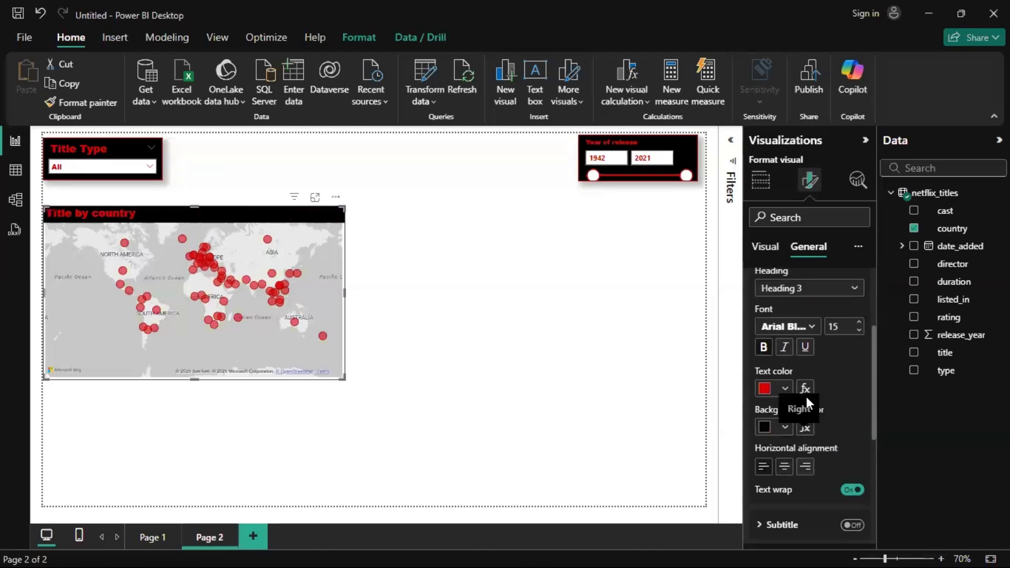
Set the background color of the Title by country map visual to black
scroll(797, 371, "up", 3)
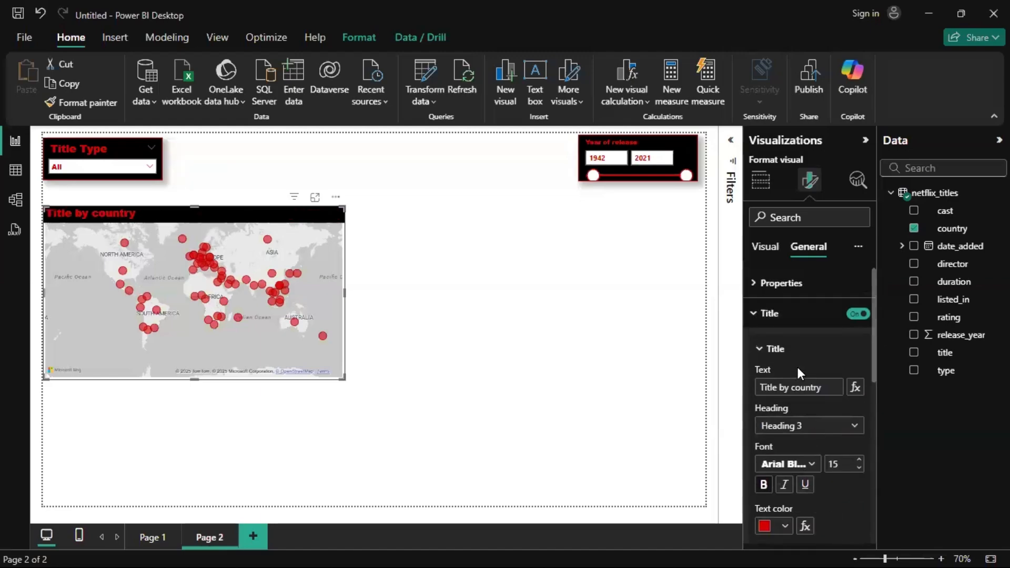
left_click(796, 315)
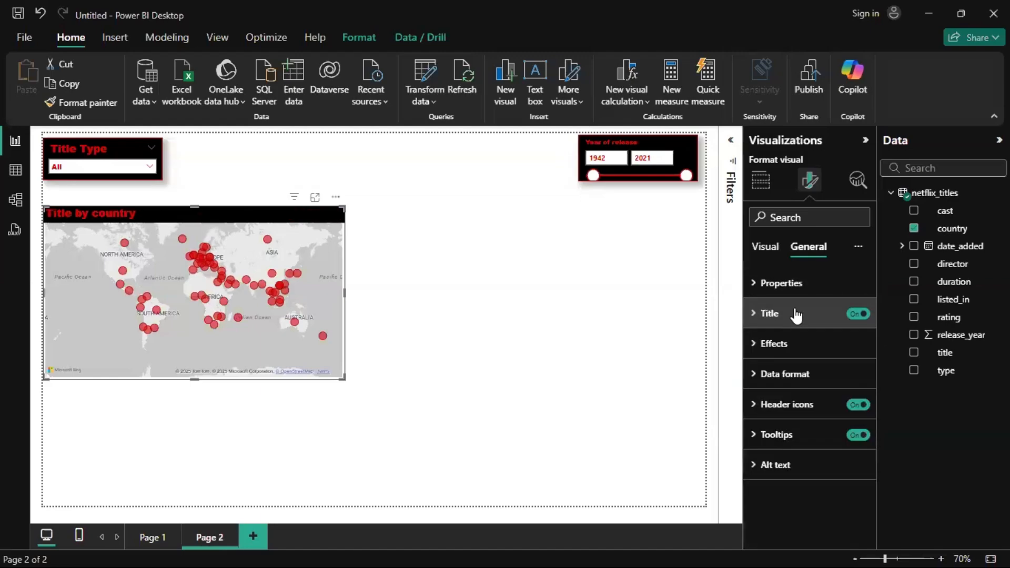
left_click(791, 341)
left_click(767, 360)
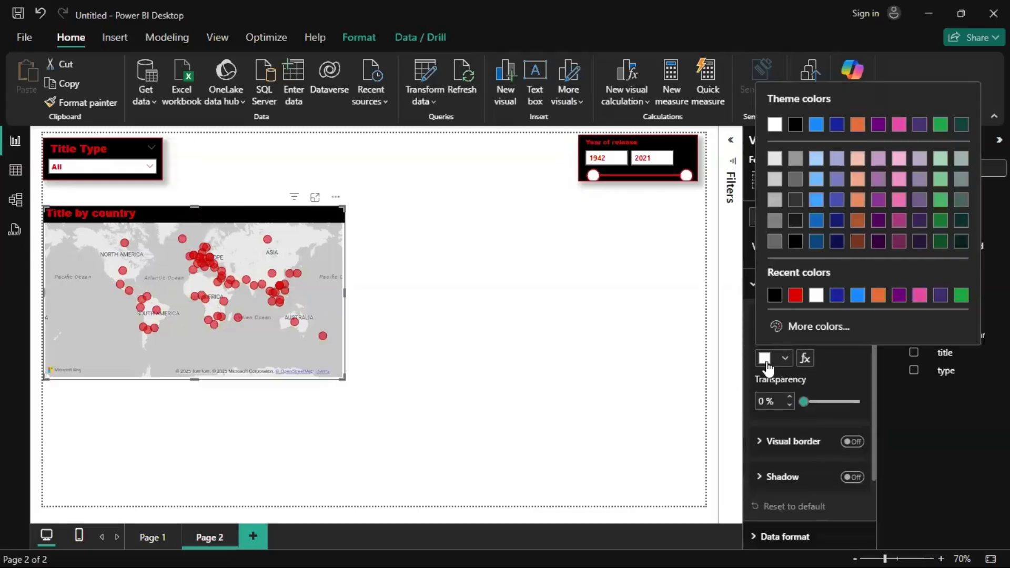
left_click(775, 299)
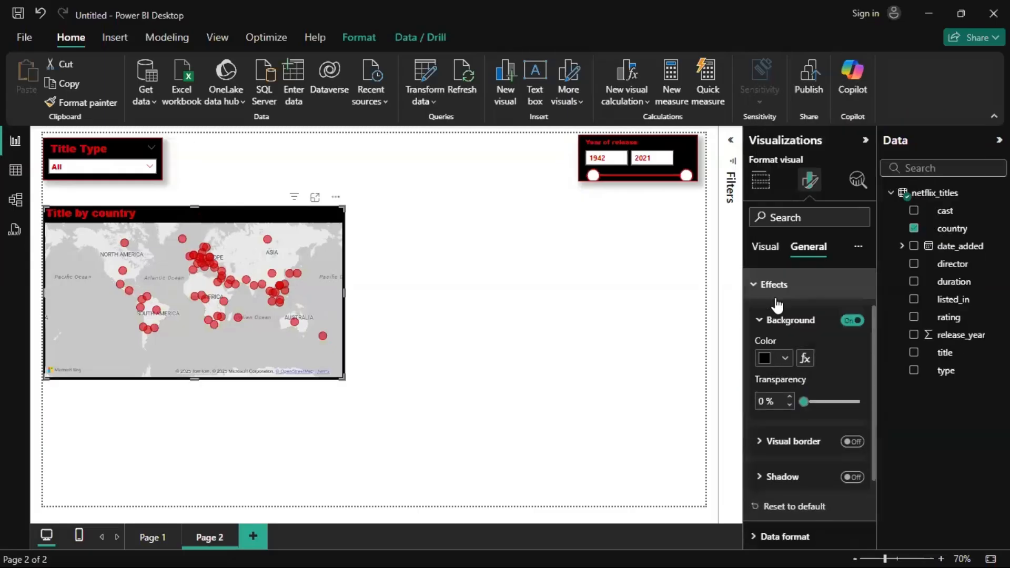
left_click(492, 293)
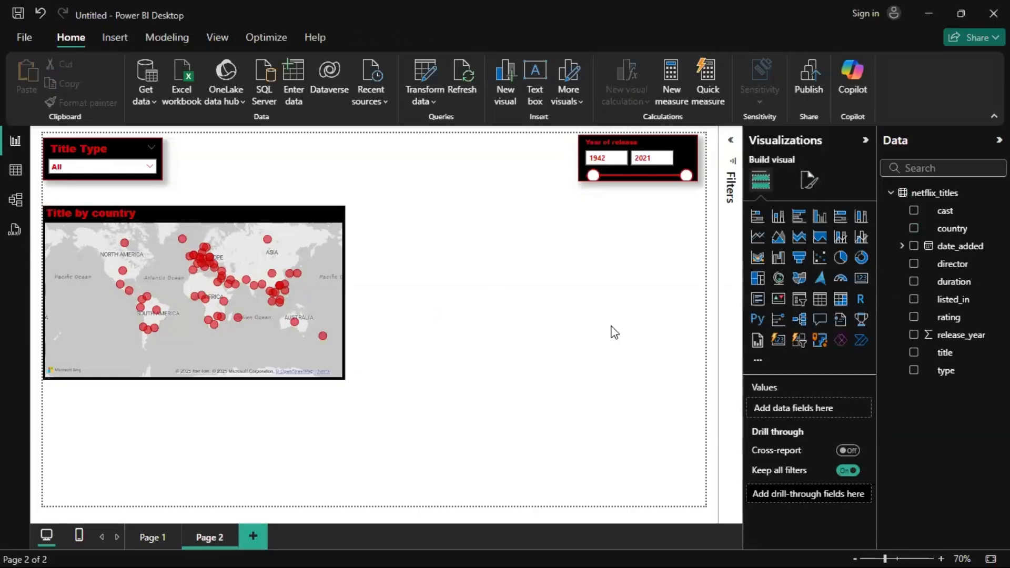
left_click(810, 180)
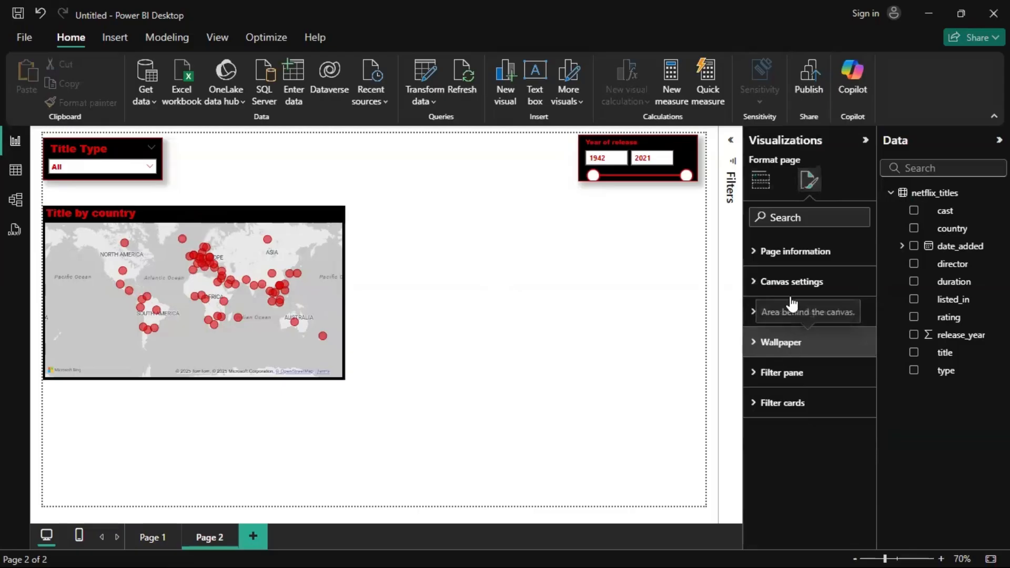
left_click(284, 262)
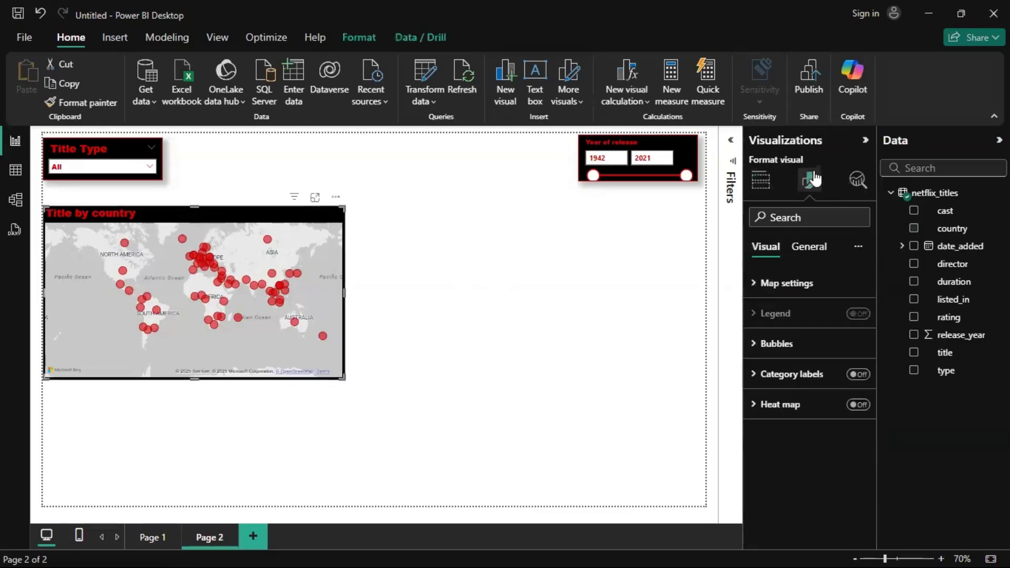
left_click(808, 253)
left_click(784, 372)
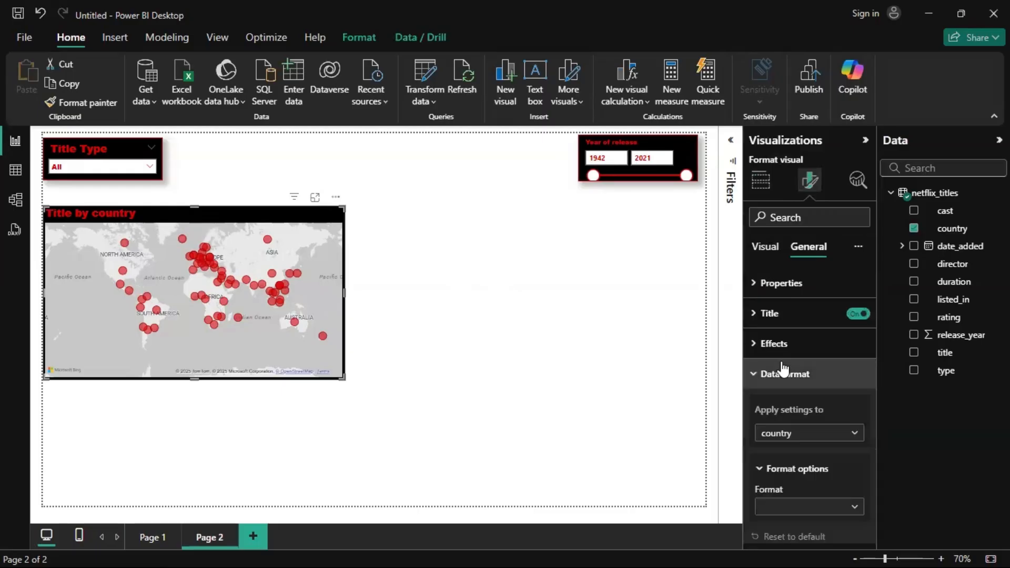
left_click(783, 370)
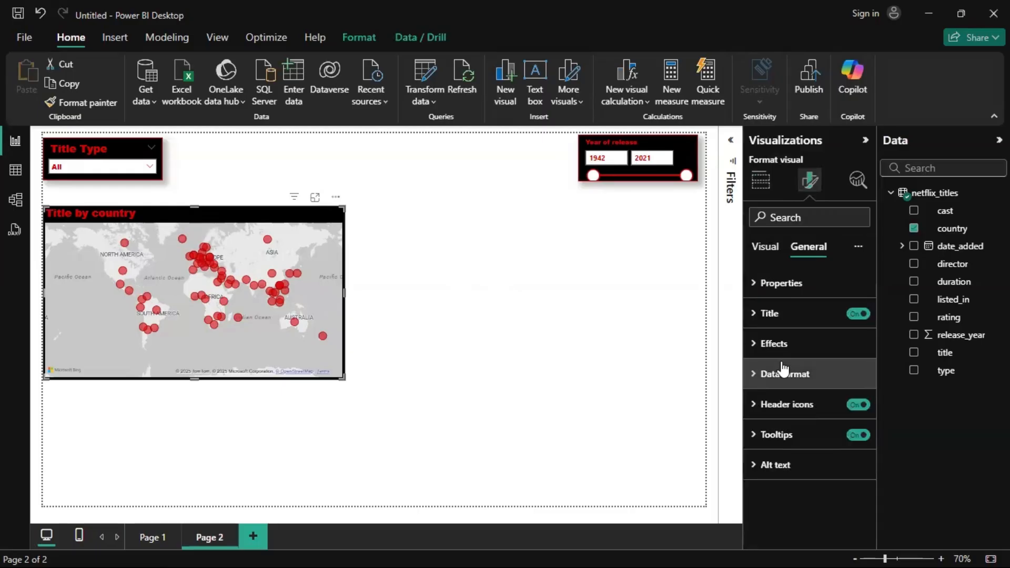
left_click(769, 262)
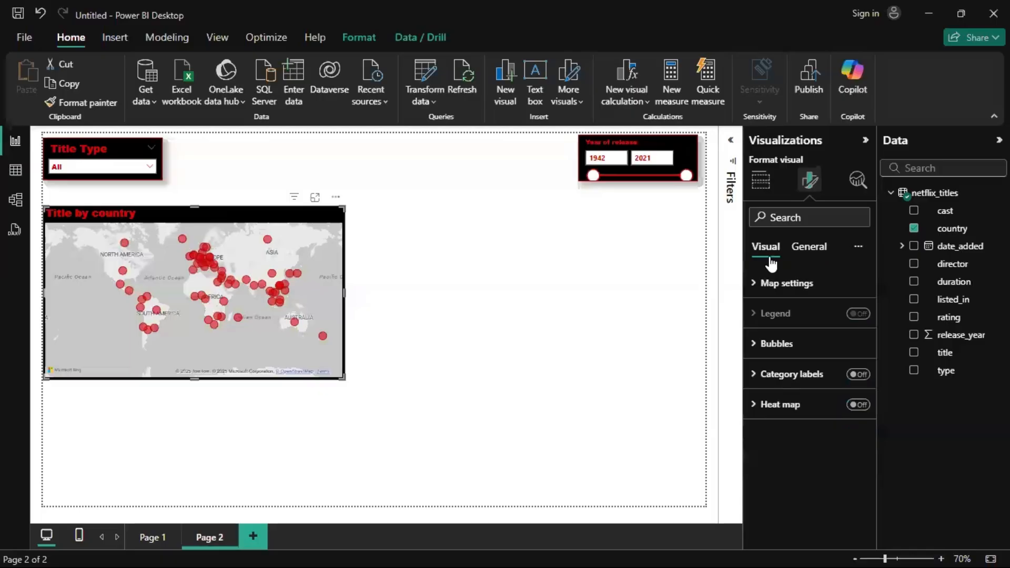
left_click(506, 273)
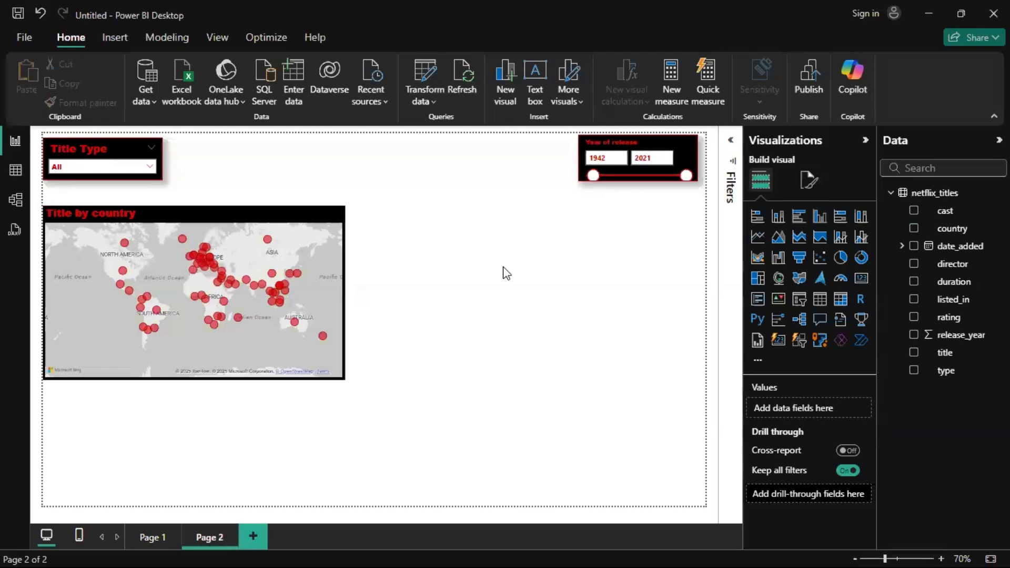
Move the Year of release slicer into the upper-right corner of the report page
mouse_move(277, 292)
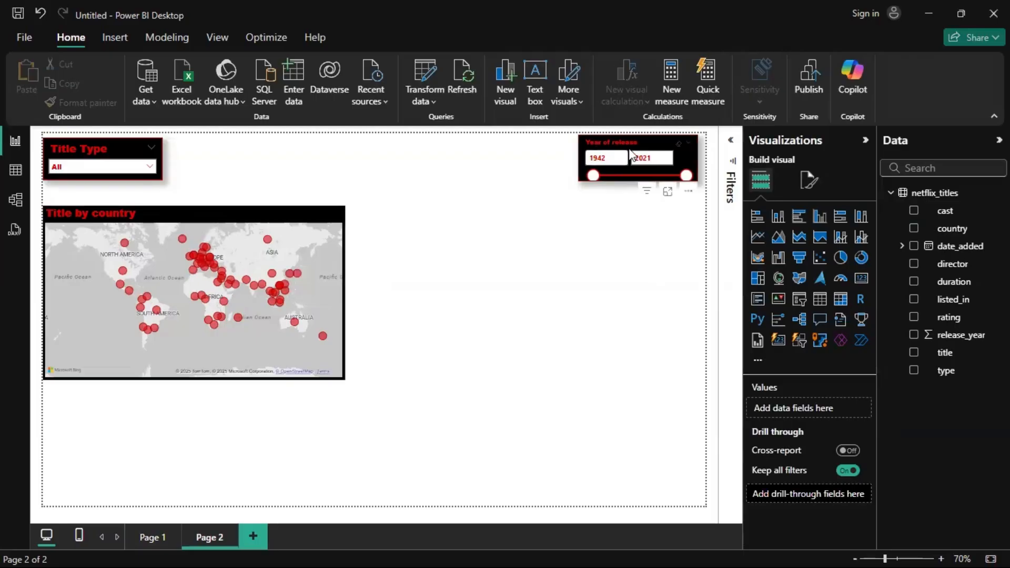
left_click_drag(638, 141, 645, 143)
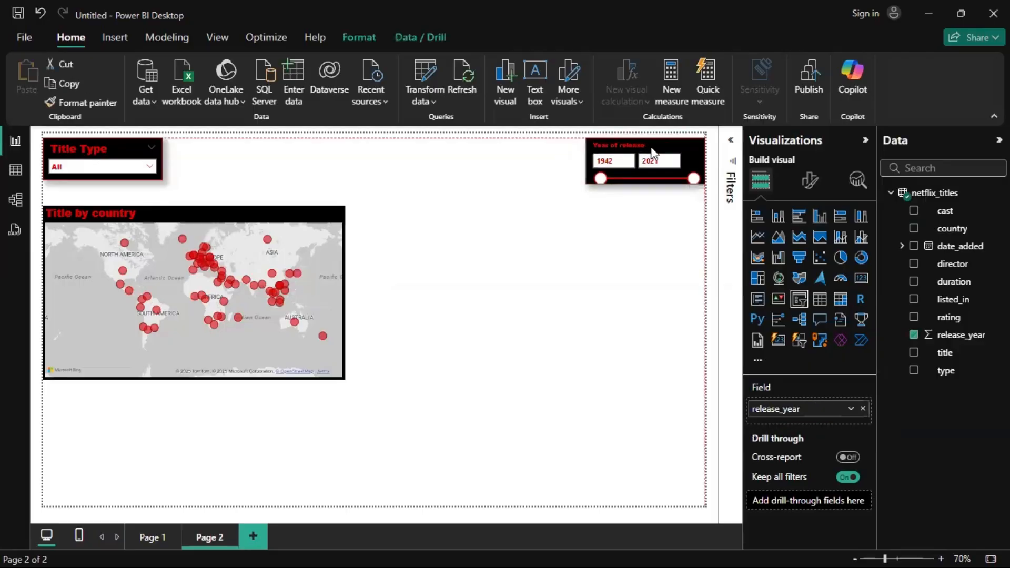
left_click(585, 260)
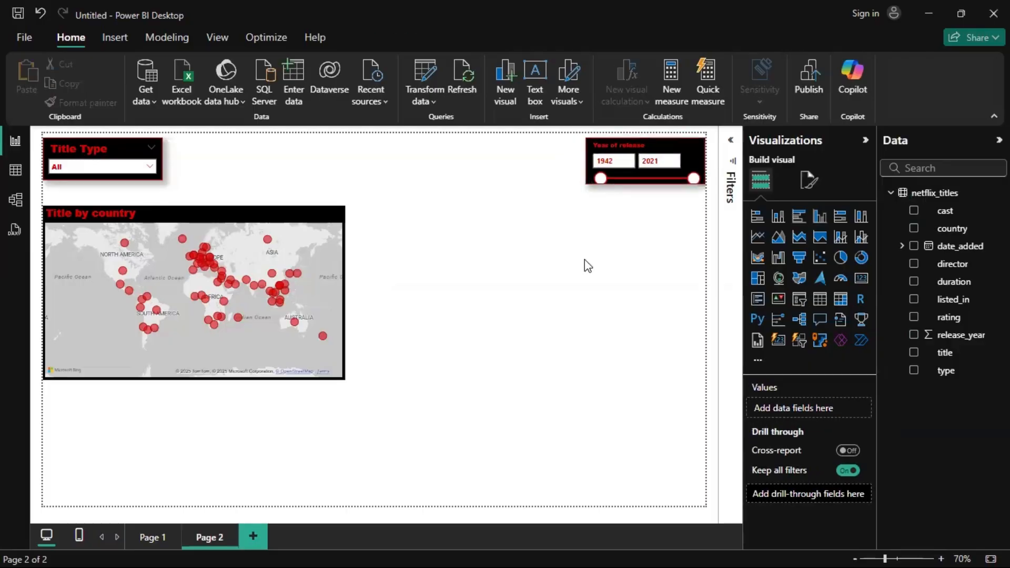
key("alt+Tab")
key("Tab")
key("Tab")
key("Tab")
key("Tab")
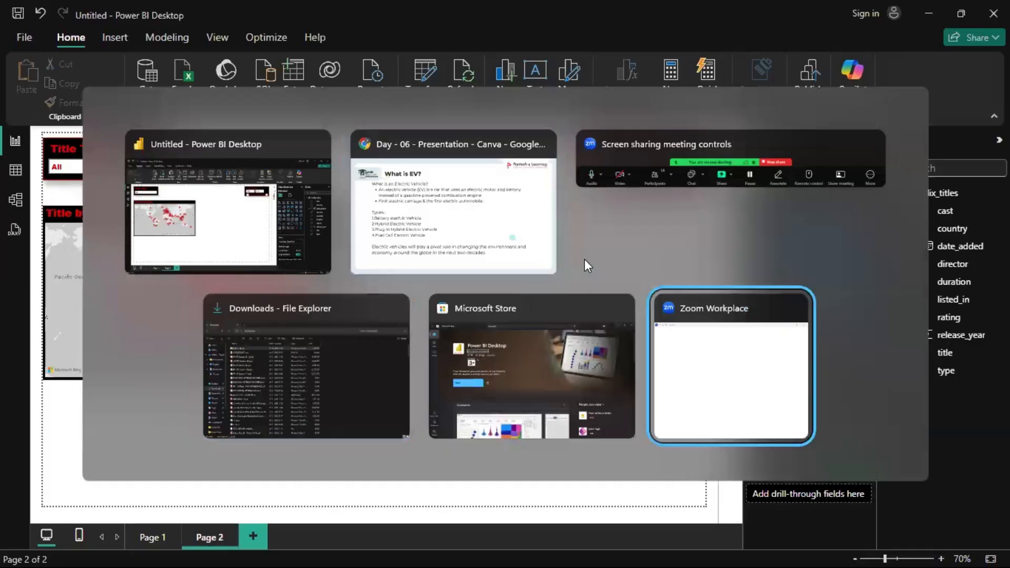
key("Tab")
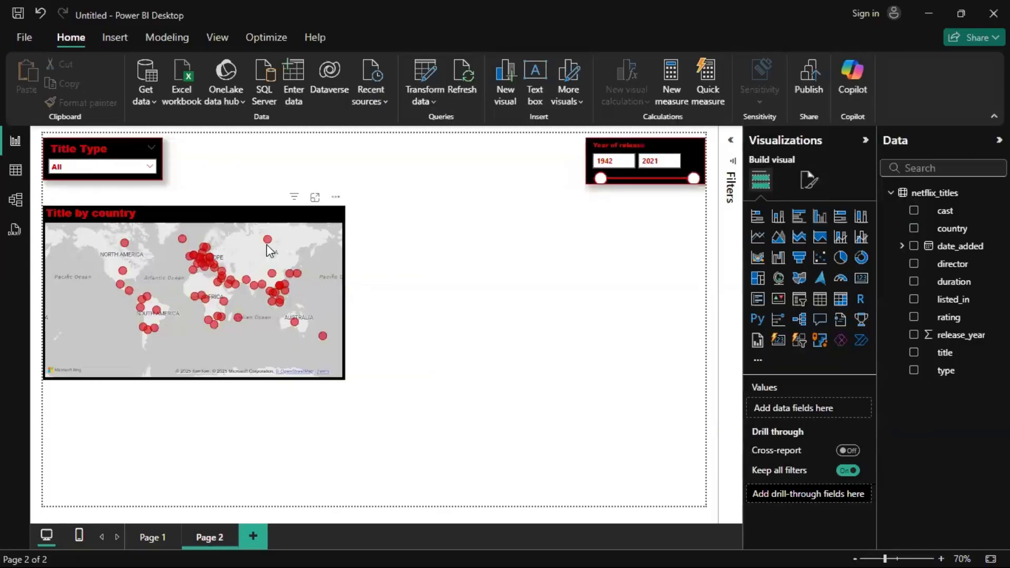
Turn on the shadow effect for the Title by country map visual
left_click(270, 251)
left_click(809, 180)
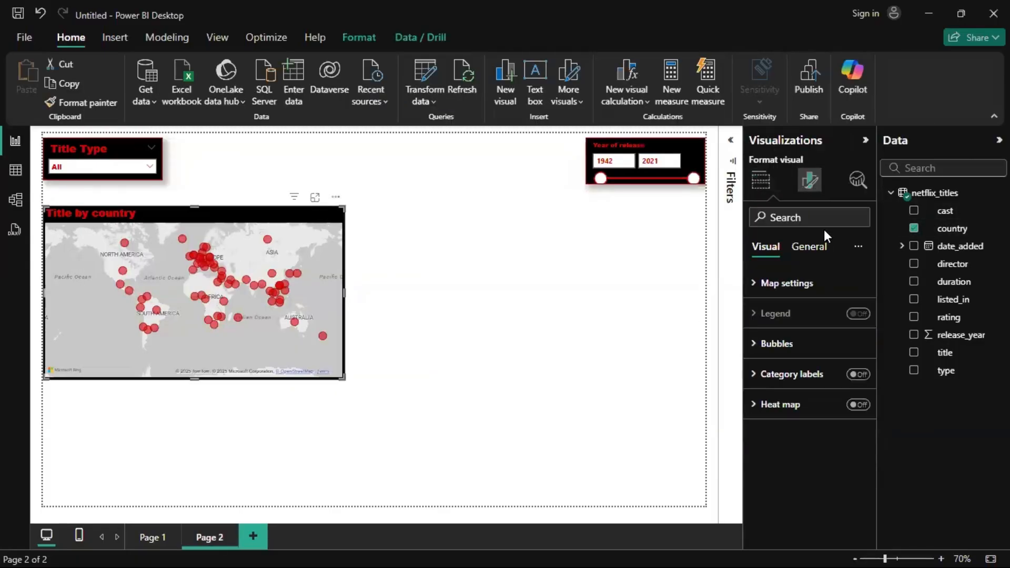
left_click(811, 255)
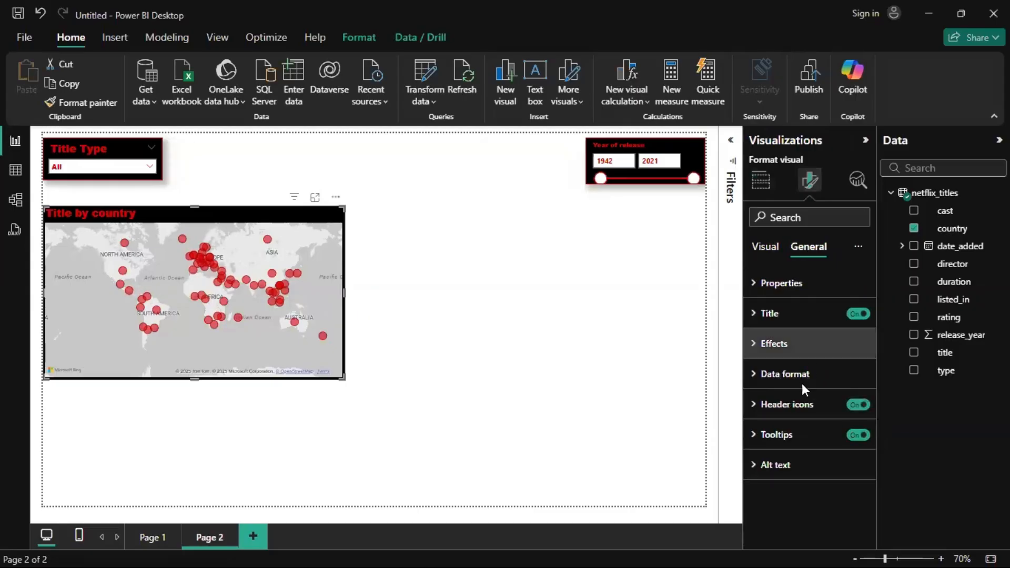
left_click(782, 348)
scroll(805, 416, "down", 3)
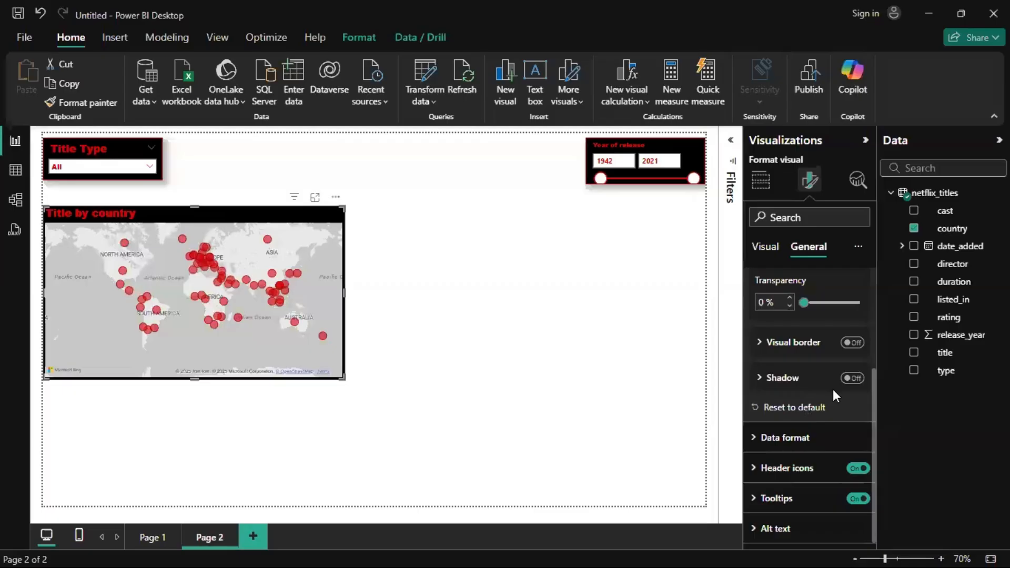
left_click(852, 377)
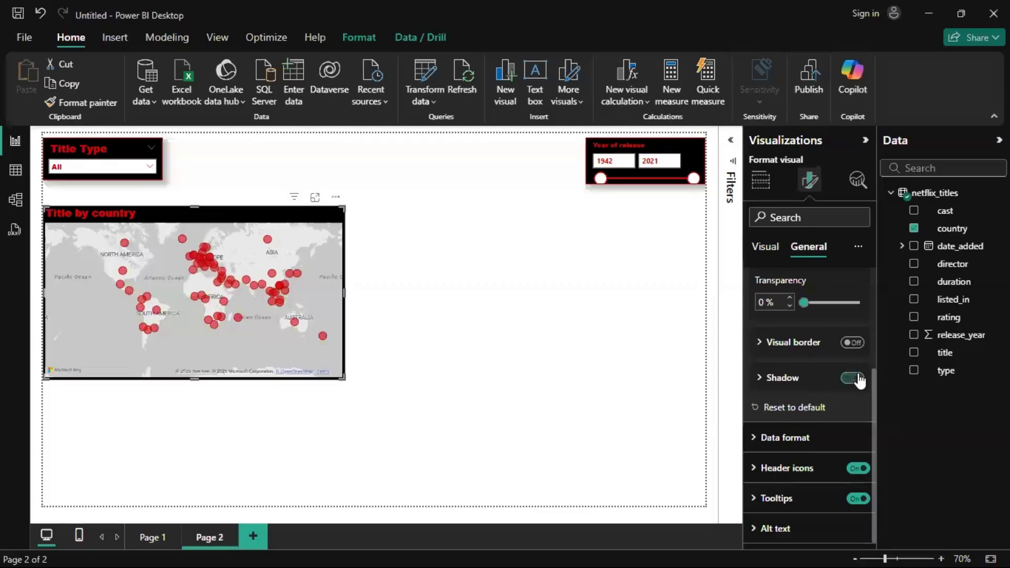
left_click(700, 317)
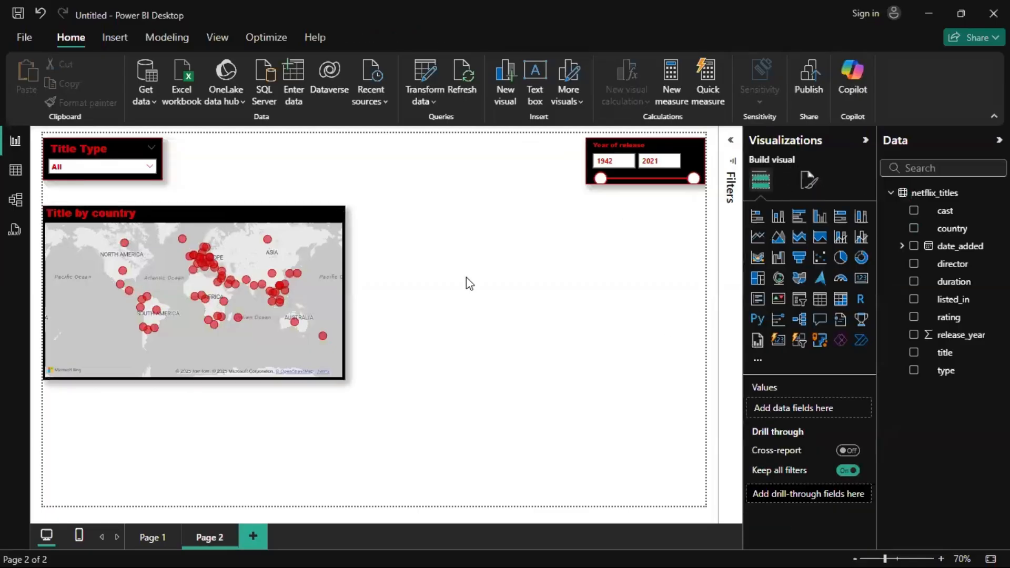
Switch to the Canva presentation in Chrome and page forward to the reference Netflix dashboard slide
key("alt+Tab")
key("Right")
key("alt+Tab")
key("alt+Tab")
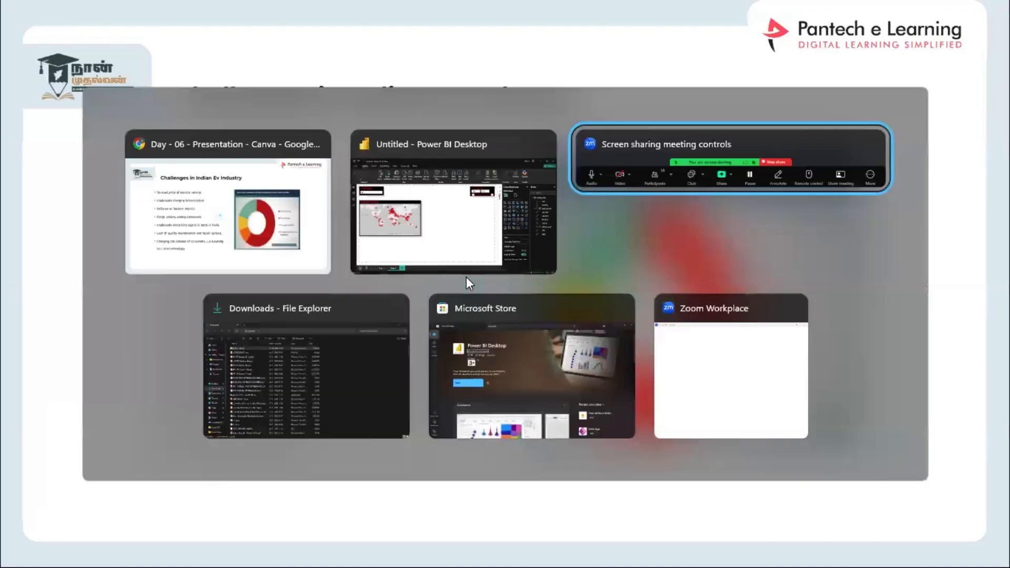
key("alt+Tab")
key("alt+Tab")
key("alt+Tab")
key("alt+Tab")
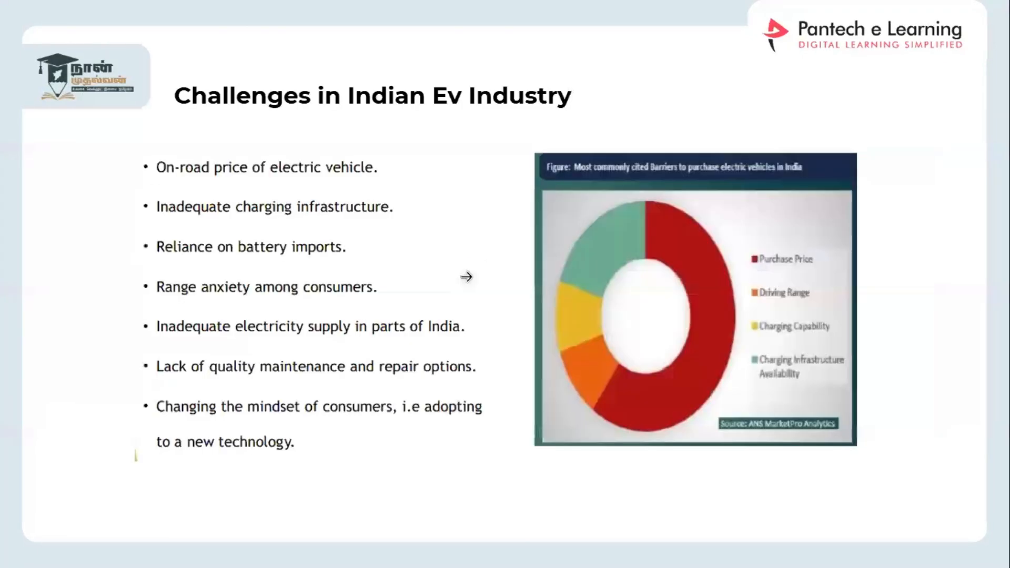
key("Right")
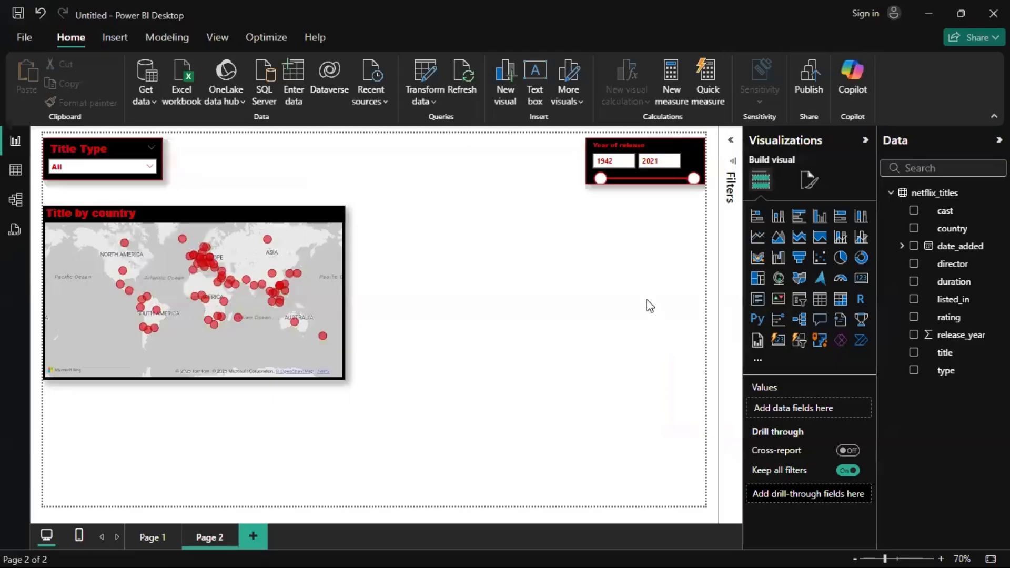
Add a 100% stacked bar chart and move both the map and the new chart up beneath the Title Type slicer
left_click(840, 217)
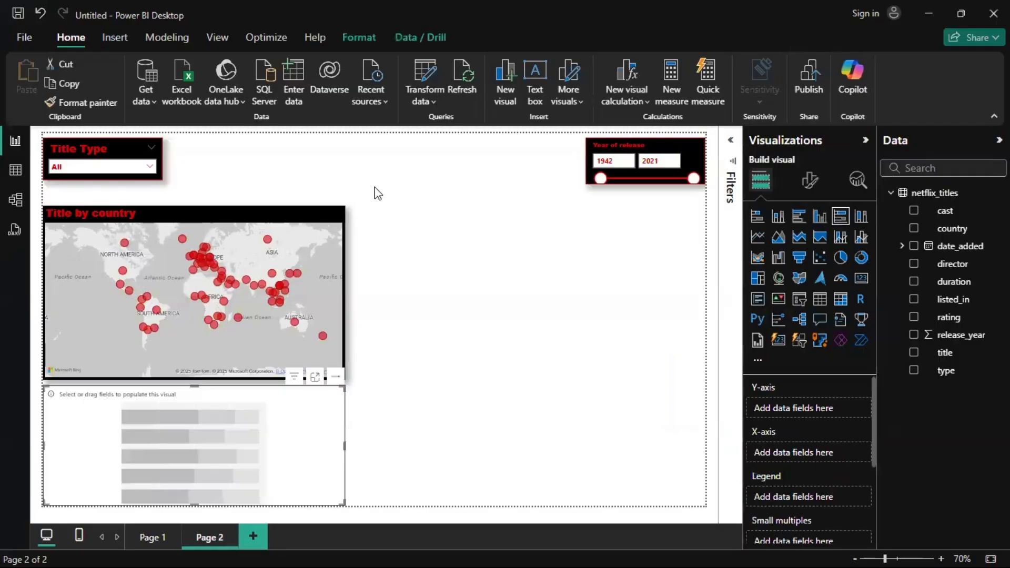
left_click_drag(269, 210, 267, 190)
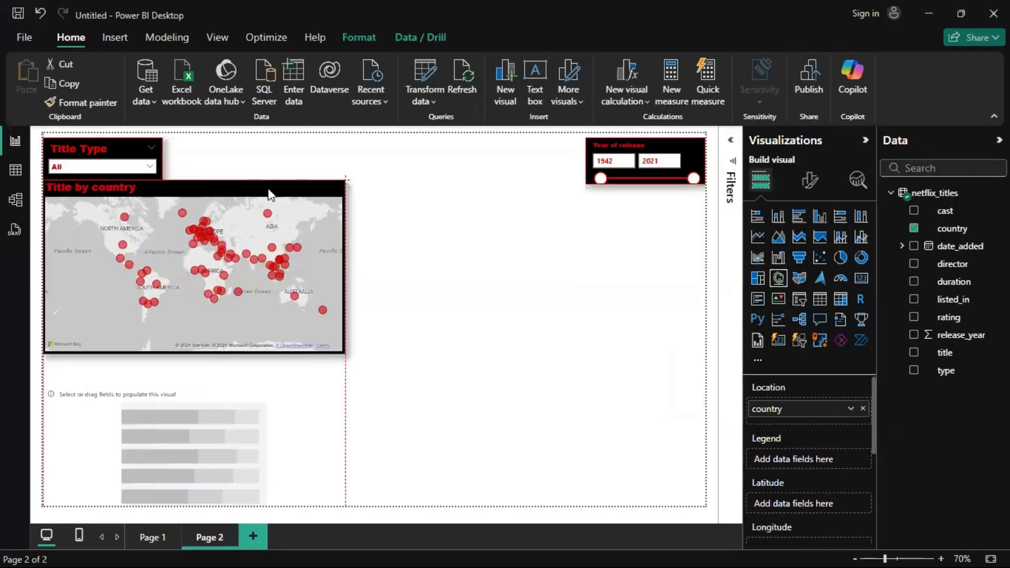
left_click_drag(300, 399, 301, 386)
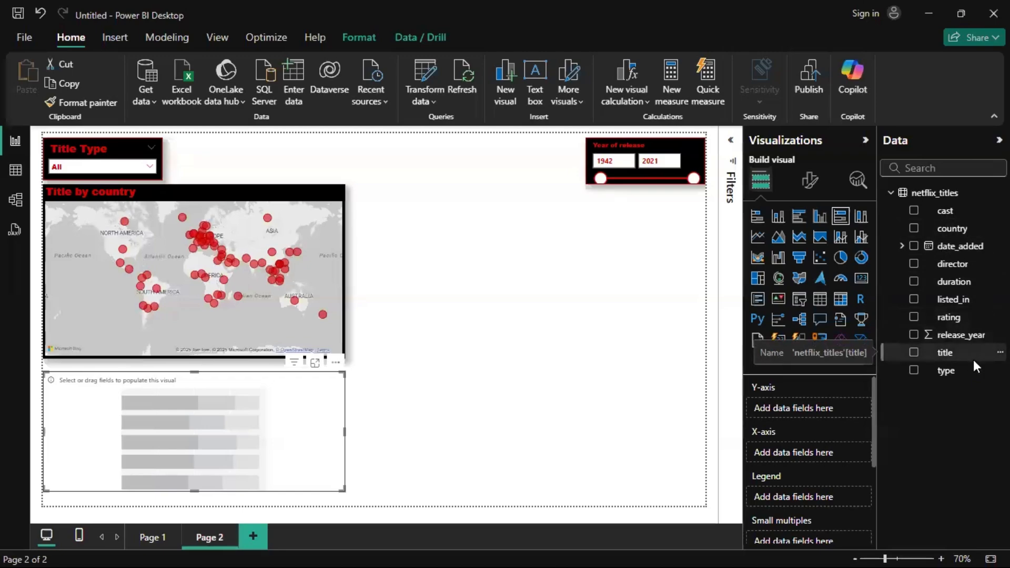
Examine the columns of the netflix_titles table in the data view, across to listed_in
key("alt+Tab")
key("alt+Tab")
key("alt+Tab")
key("alt+Tab")
key("alt+Tab")
key("alt+Tab")
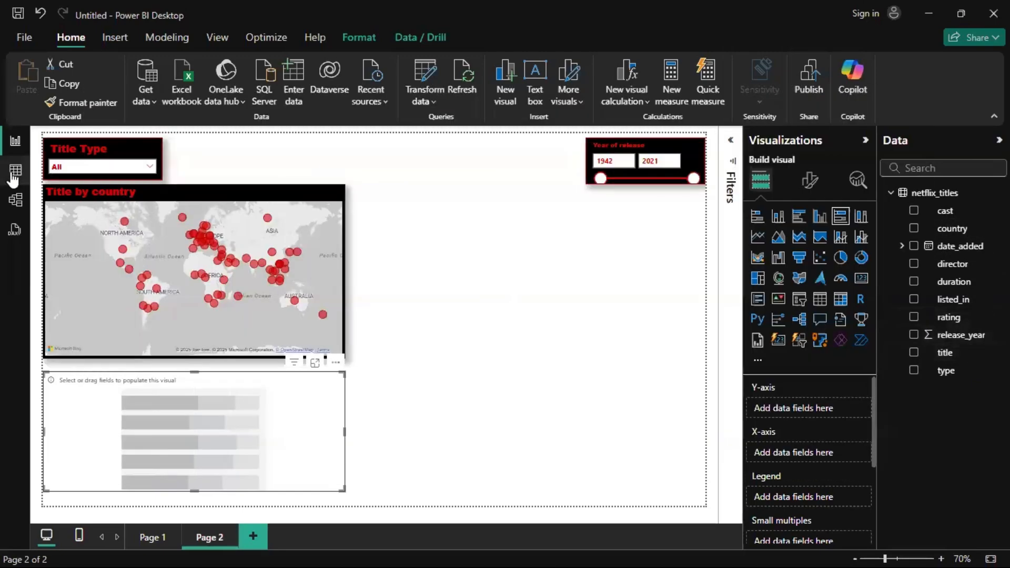
left_click(15, 170)
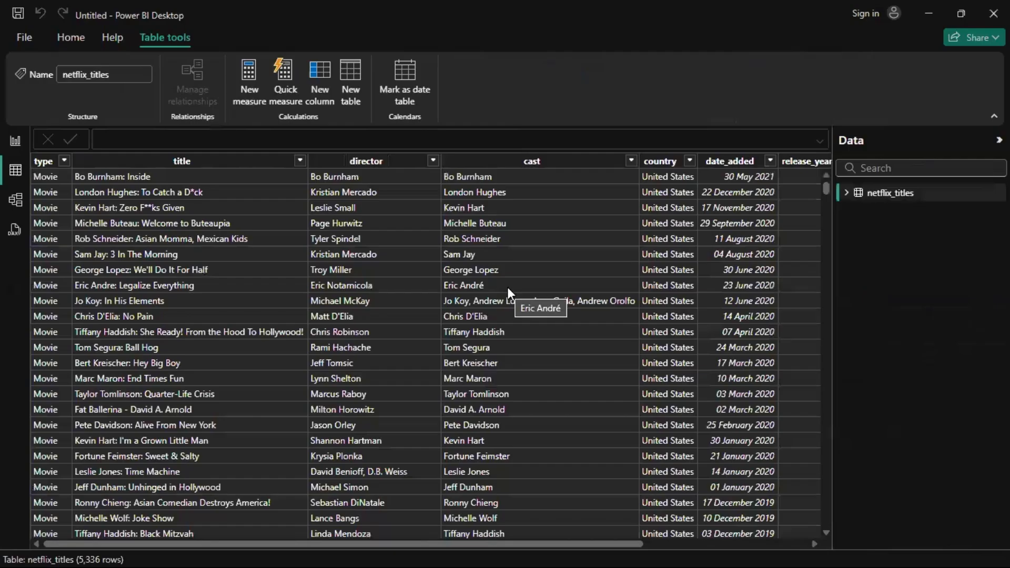
scroll(507, 287, "right", 5)
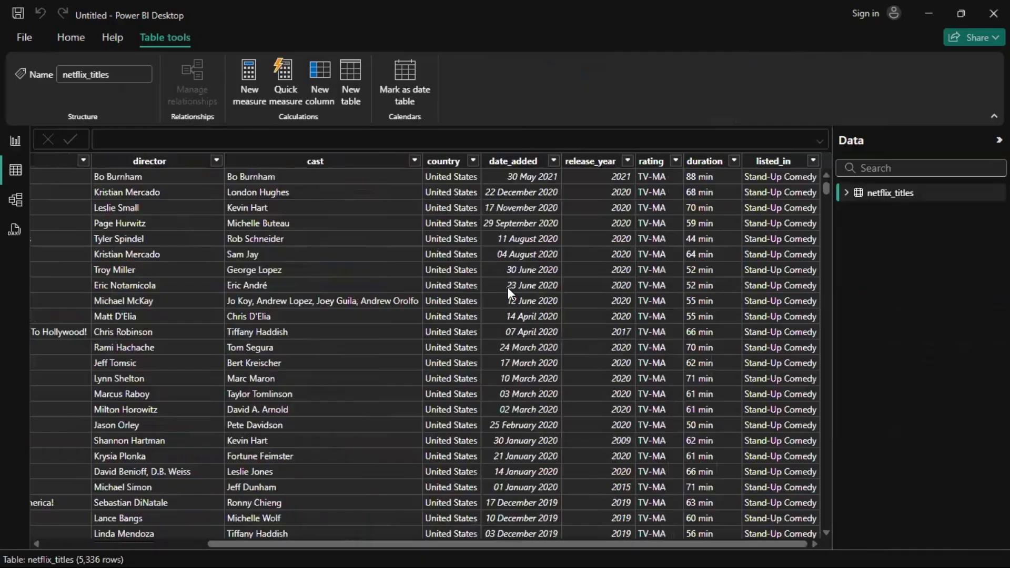
Study the charts on the reference Netflix dashboard slide in the presentation and return to the Power BI report view
key("alt+Tab")
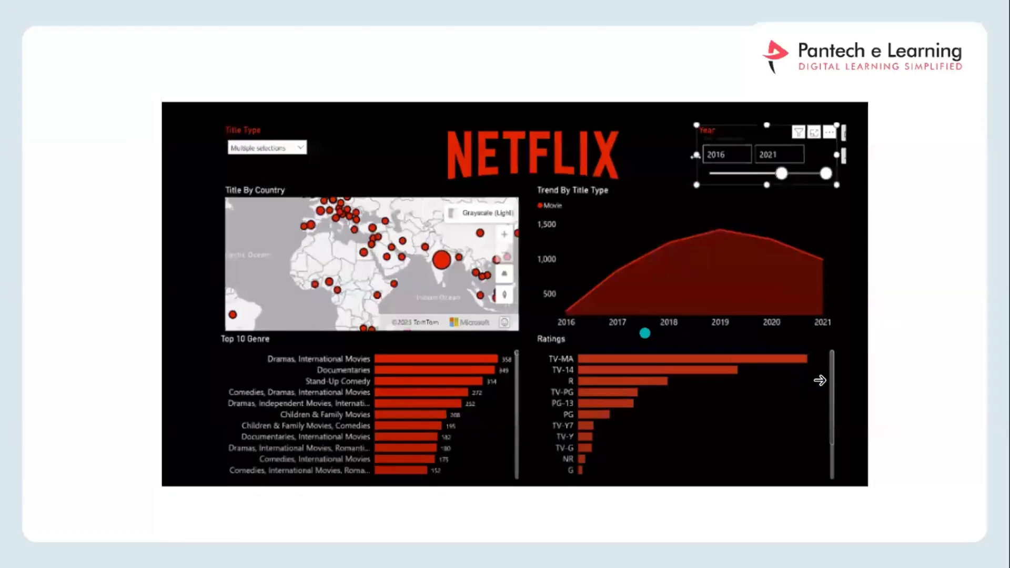
key("alt+Tab")
key("alt+Tab")
key("alt+Tab")
key("alt+Tab")
key("alt+Tab")
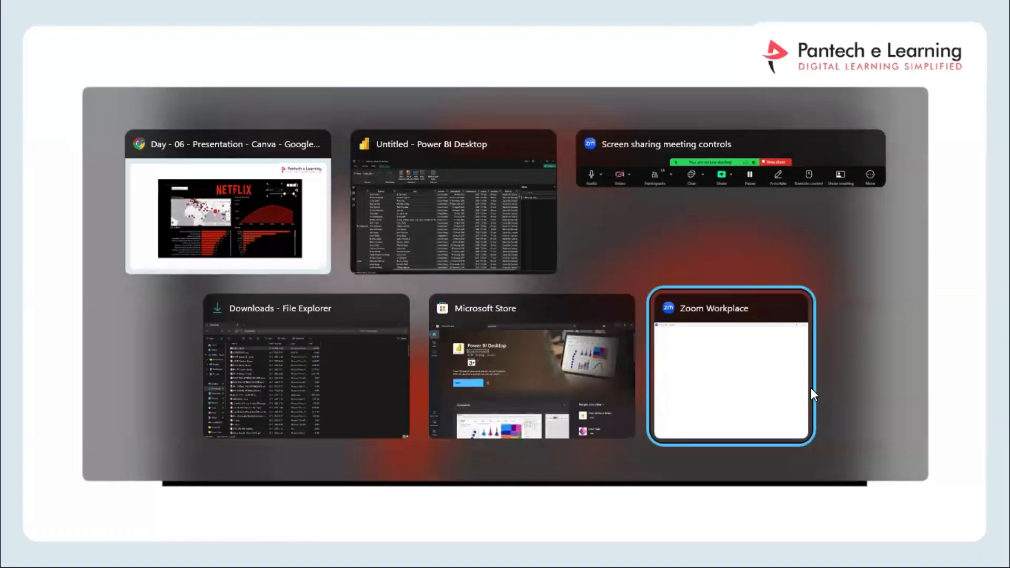
key("alt+Tab")
key("alt+Tab")
key("alt+Tab")
key("alt+Tab")
key("alt+Tab")
key("alt+Tab")
key("alt+Tab")
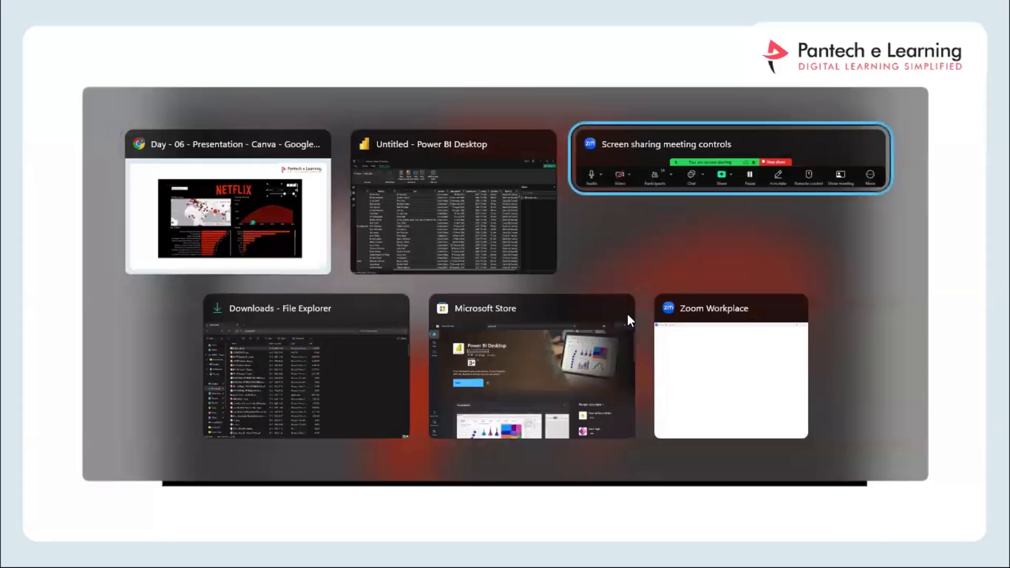
key("alt+Tab")
key("alt+Tab")
key("alt+Tab")
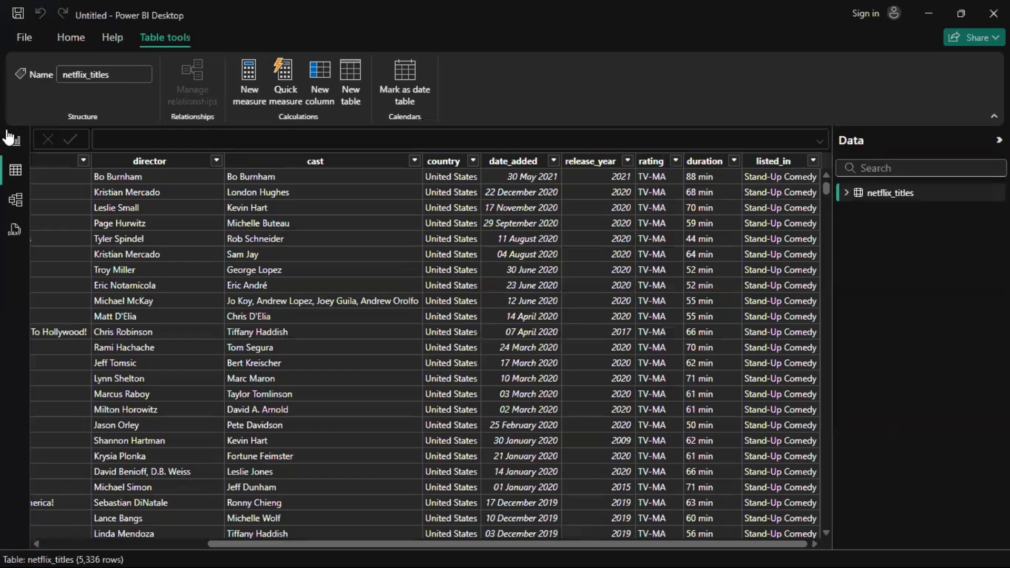
left_click(9, 140)
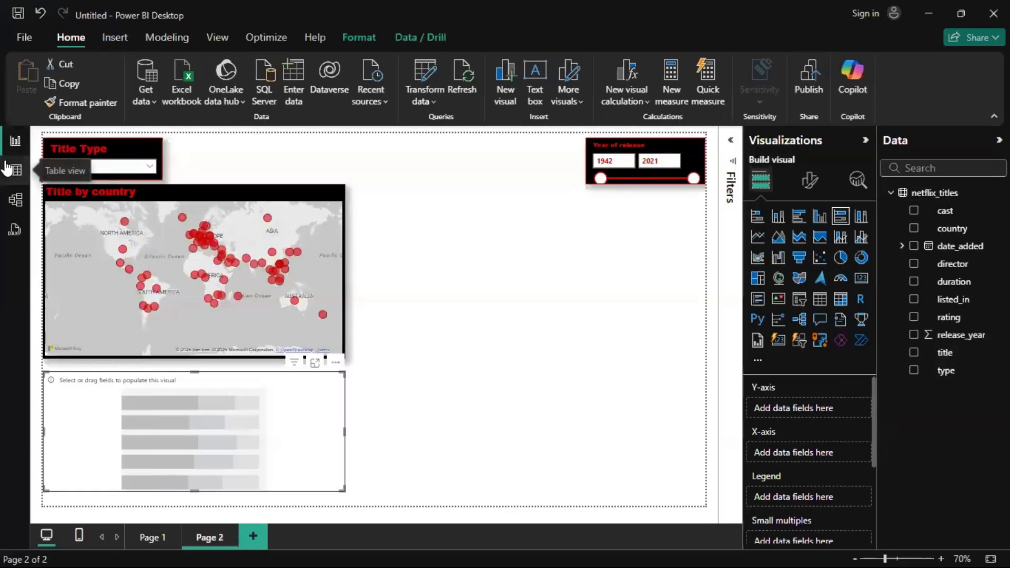
Examine the netflix_titles rows in the table view, especially the genres in listed_in, and return to the report view
left_click(7, 168)
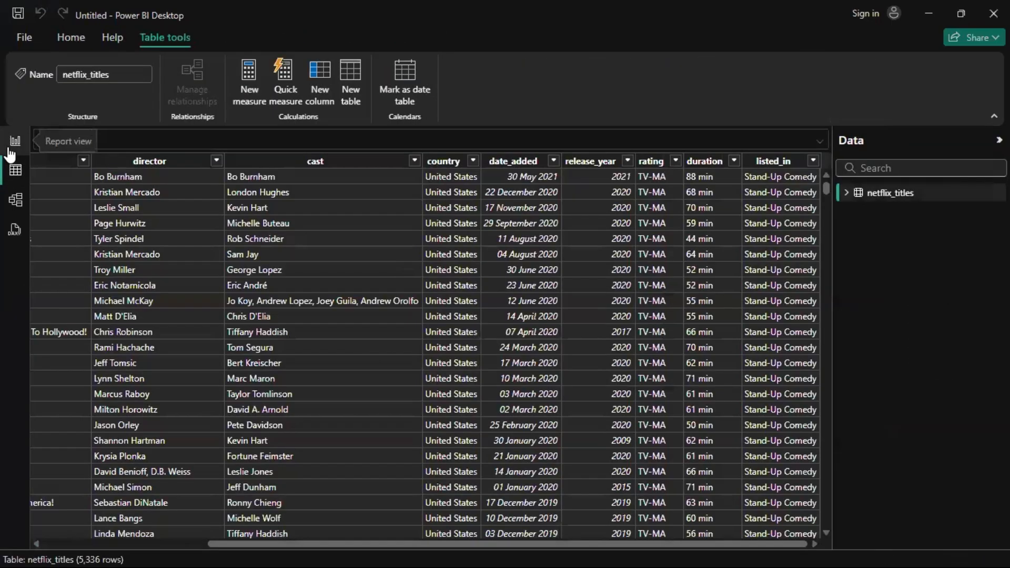
left_click(10, 141)
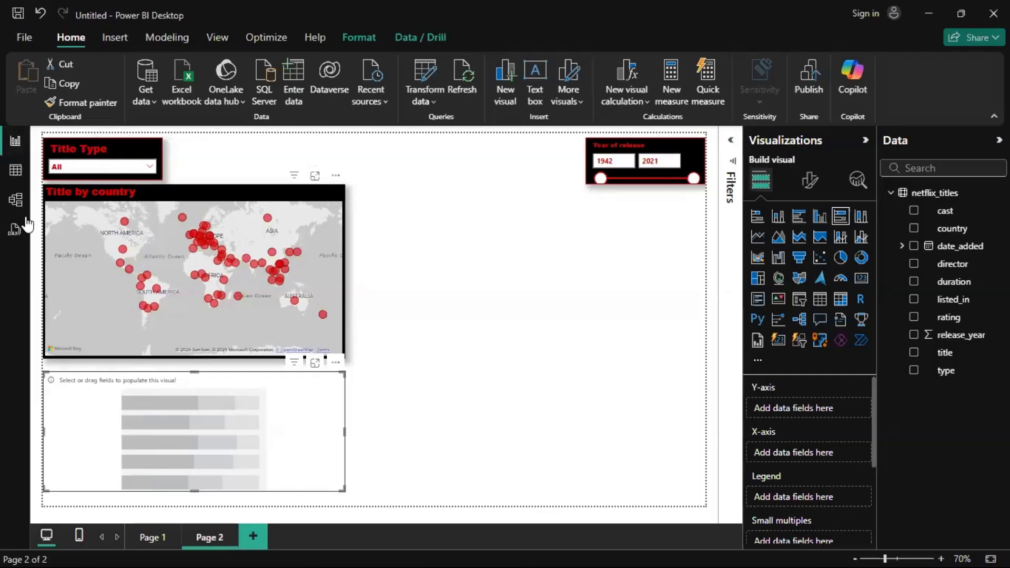
left_click(6, 176)
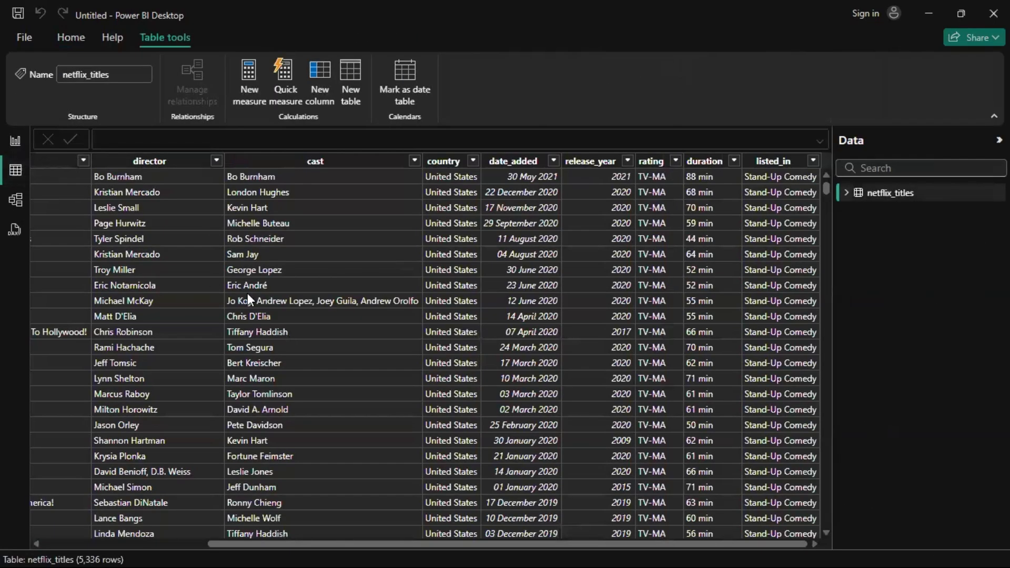
scroll(247, 299, "down", 20)
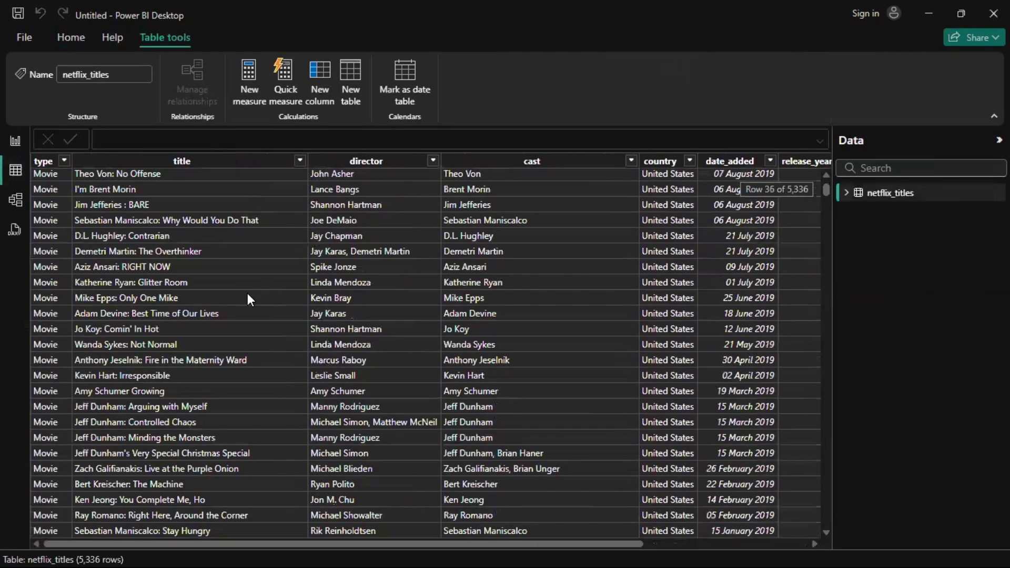
scroll(248, 299, "up", 20)
scroll(247, 293, "up", 3)
scroll(671, 265, "right", 6)
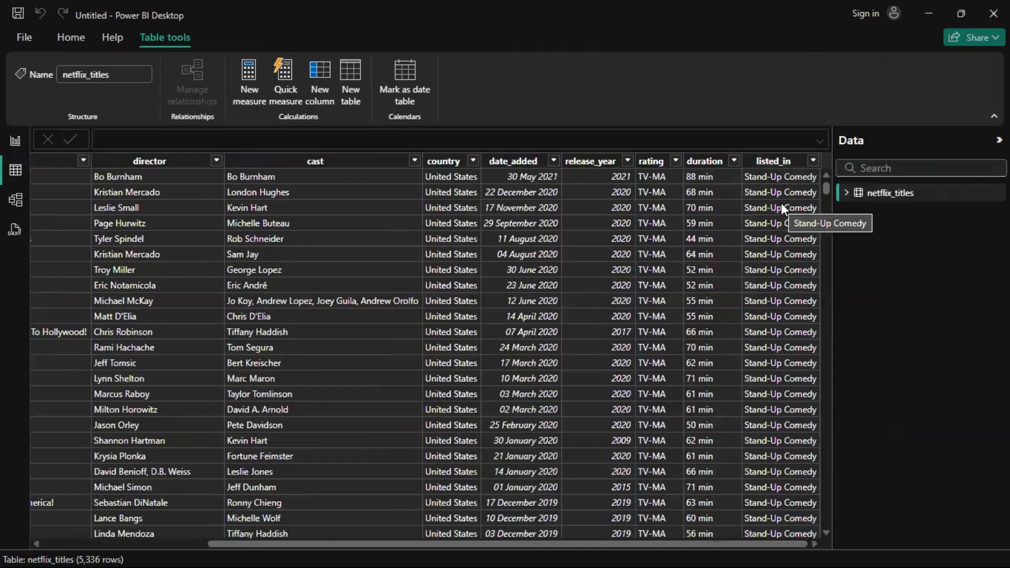
left_click(14, 141)
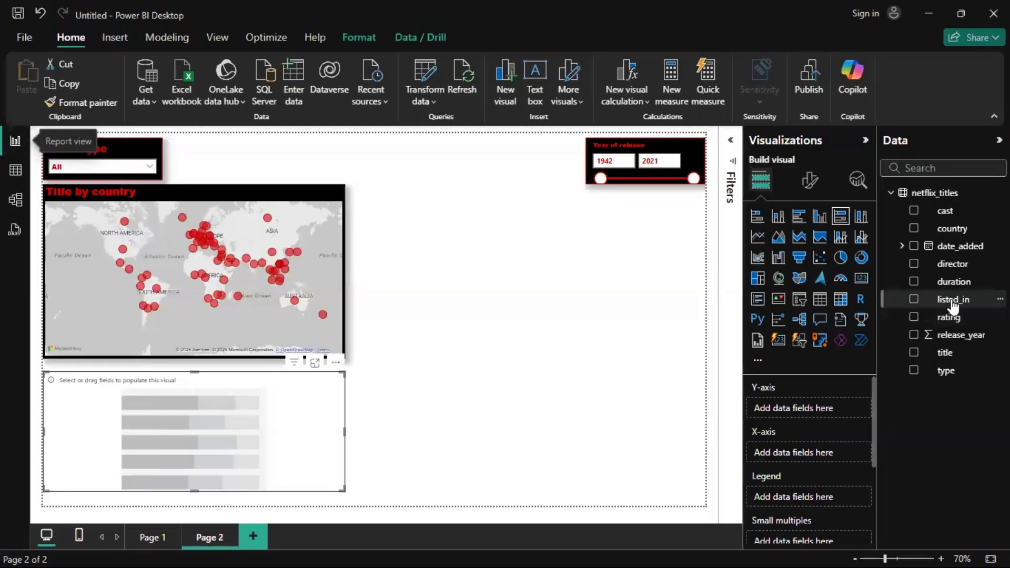
Plot listed_in against its own count in the 100% stacked bar chart and compare it with the reference dashboard slide
left_click_drag(953, 305, 822, 414)
left_click_drag(971, 299, 820, 462)
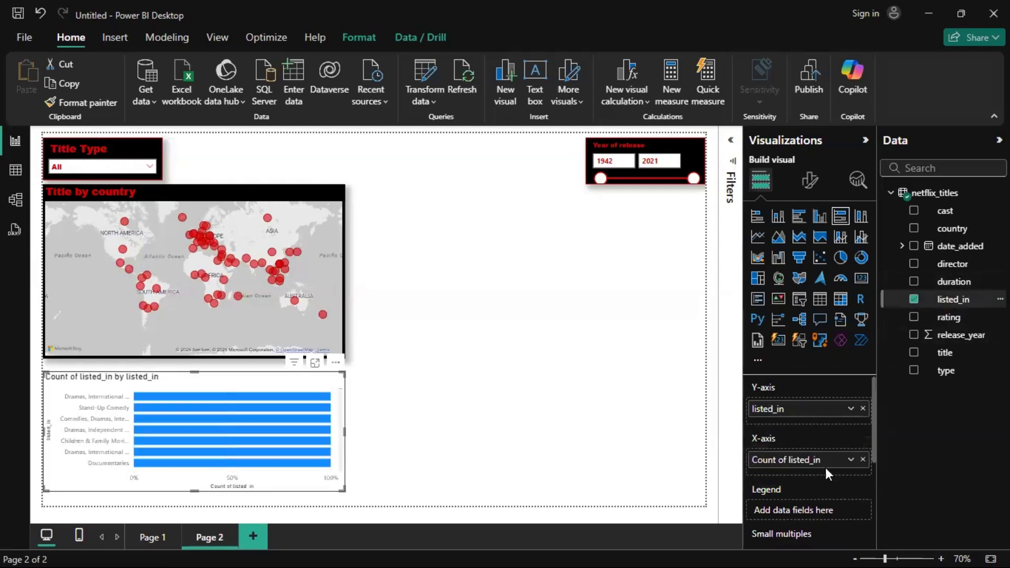
scroll(213, 432, "down", 10)
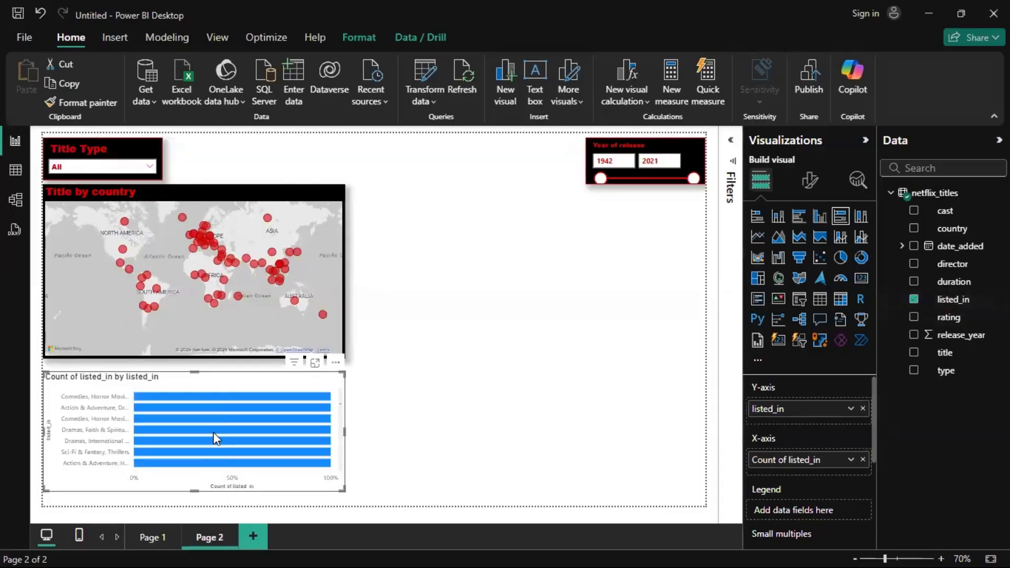
key("alt+Tab")
key("alt+Tab")
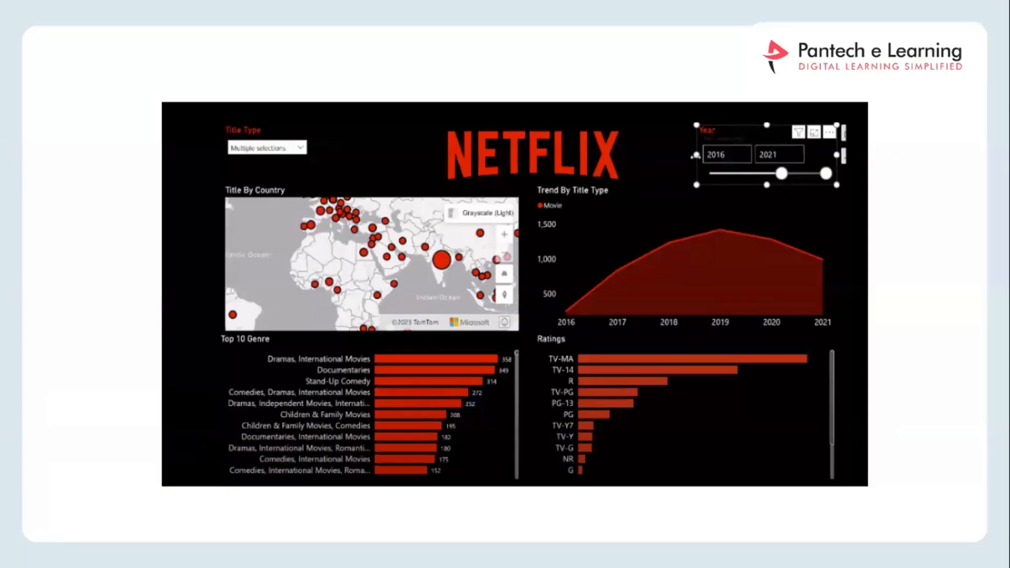
key("alt+Tab")
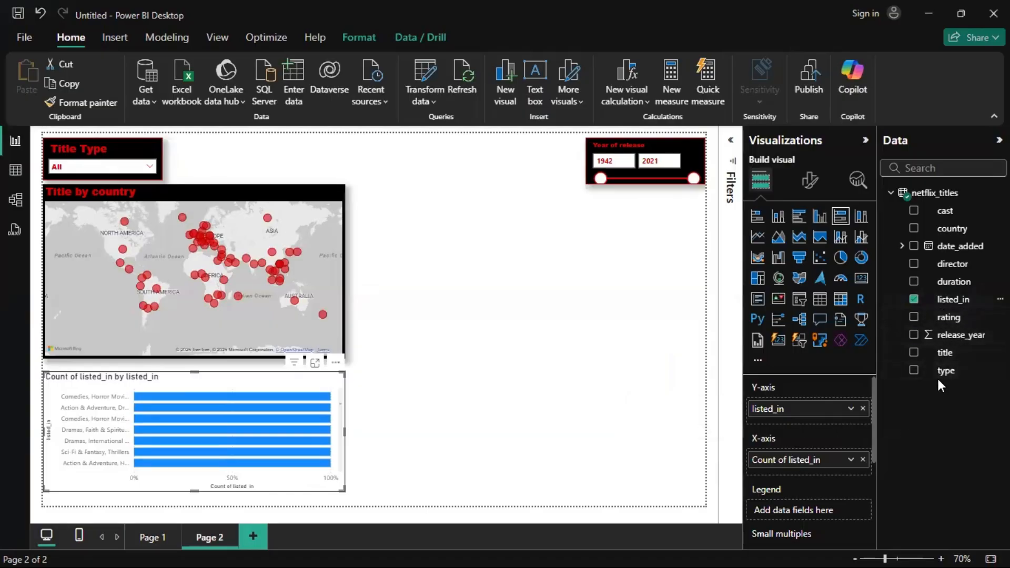
Try the count of type instead of the count of listed_in on the 100% stacked bar chart's X-axis
left_click(863, 460)
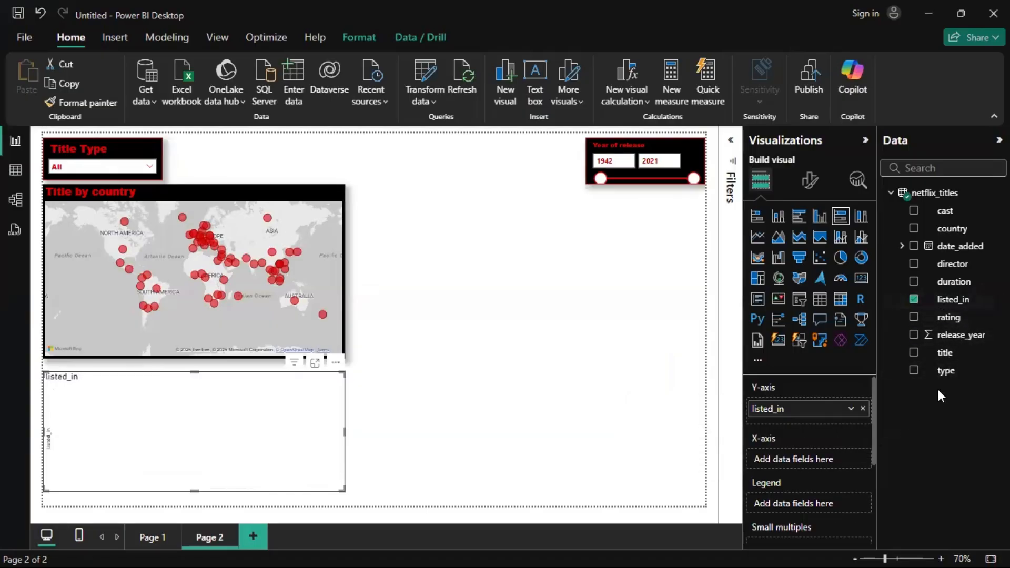
left_click_drag(947, 378, 831, 461)
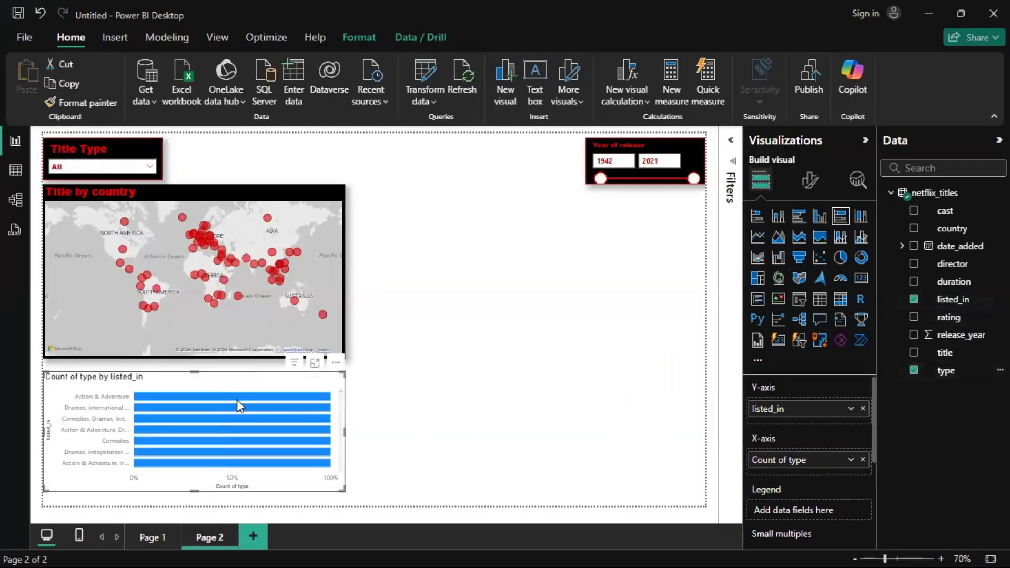
scroll(242, 416, "down", 3)
scroll(246, 473, "down", 5)
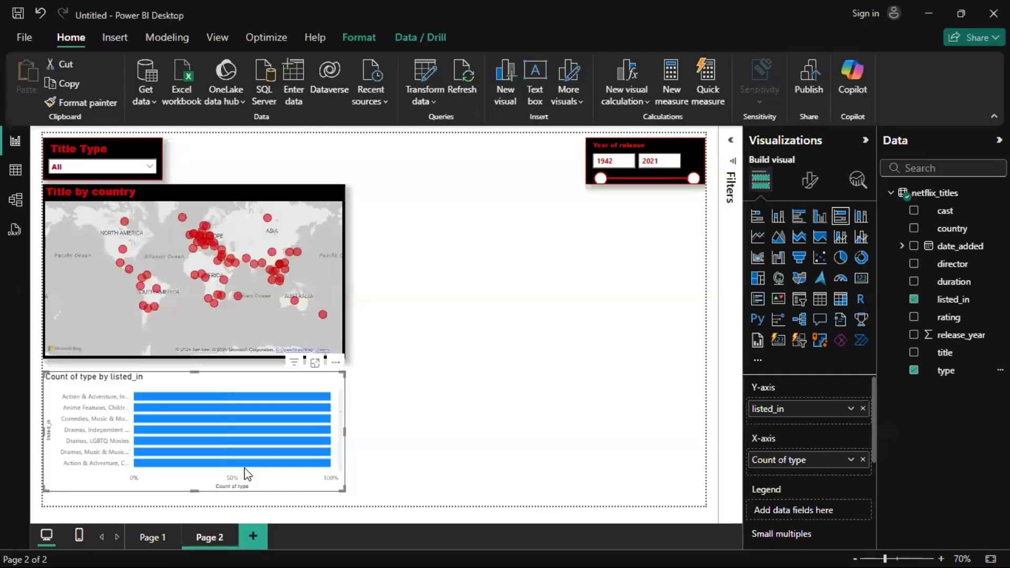
scroll(245, 468, "up", 5)
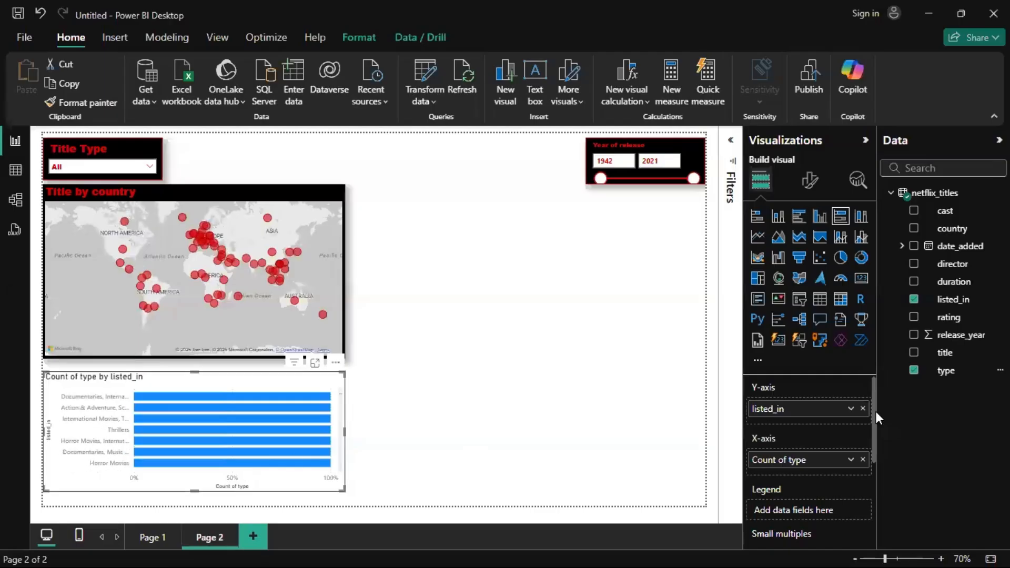
Try the count of title instead of type on the 100% stacked bar chart's X-axis, and remove it again
left_click(914, 371)
left_click(914, 358)
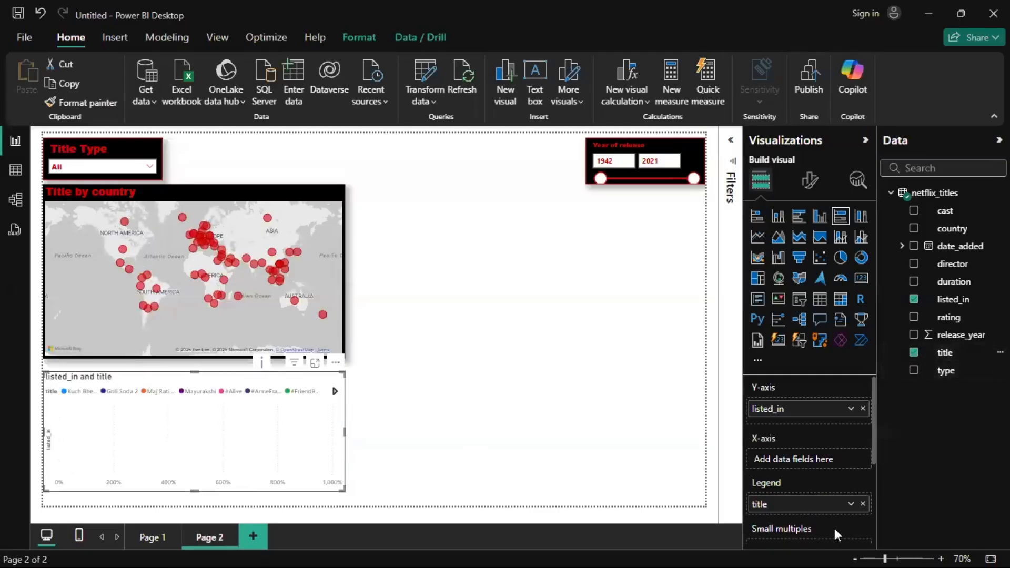
left_click_drag(816, 501, 820, 462)
scroll(308, 427, "down", 10)
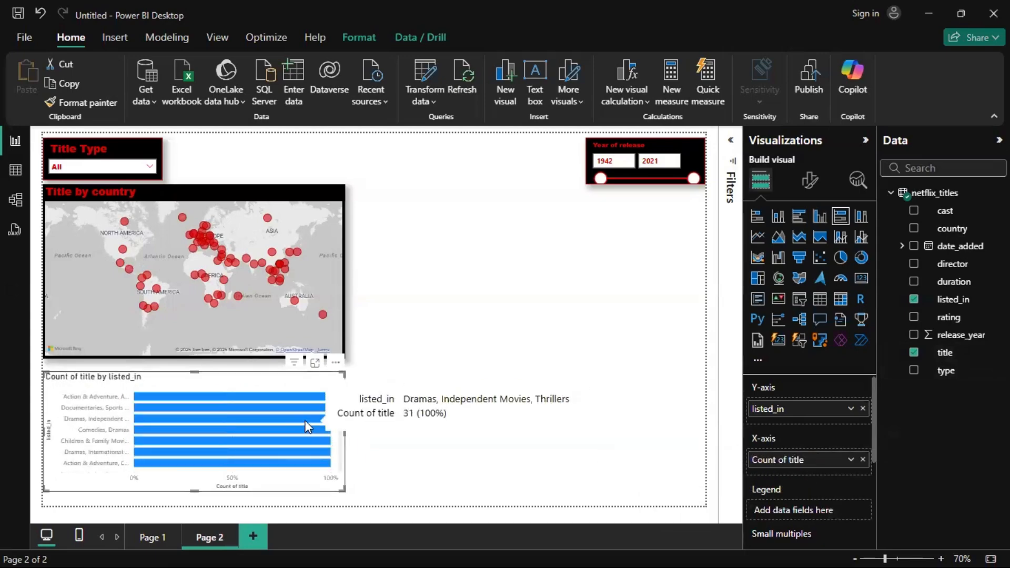
scroll(308, 427, "down", 5)
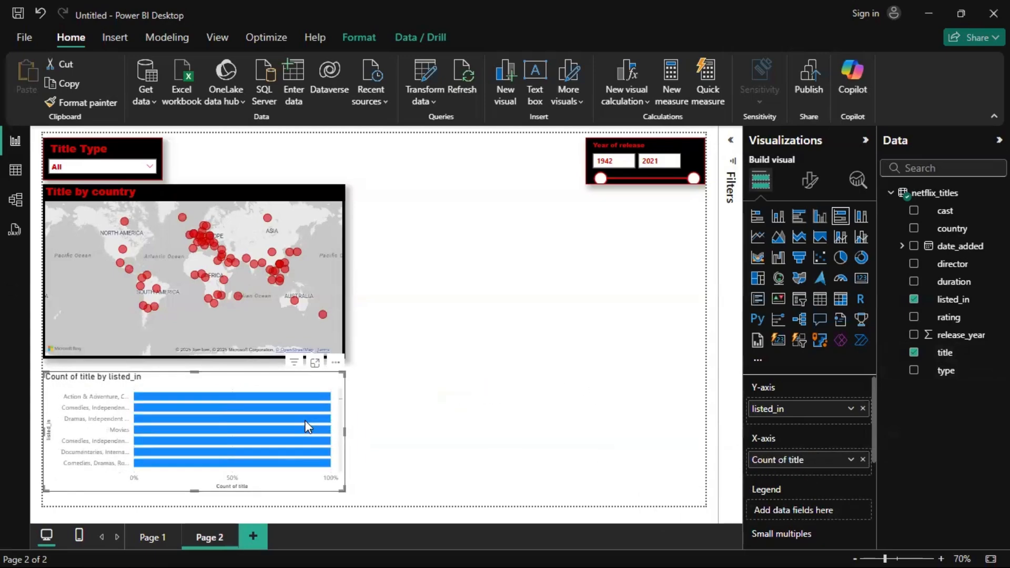
left_click(863, 459)
mouse_move(798, 416)
left_mouse_down()
mouse_move(795, 453)
mouse_move(798, 414)
left_mouse_up()
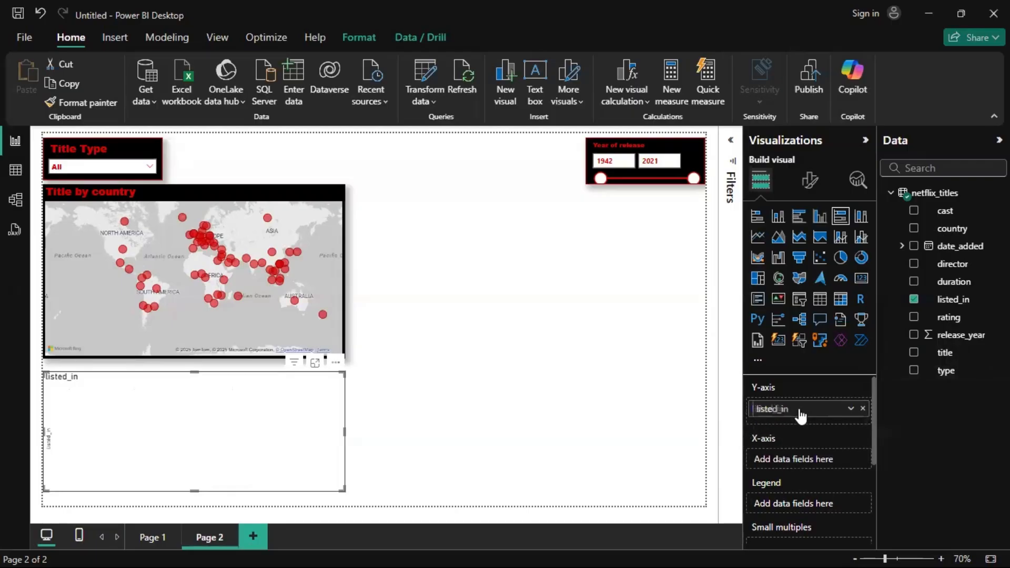
Check the Top 10 Genre chart on the reference slide and delete the 100% stacked bar chart from the report page
key("alt+Tab")
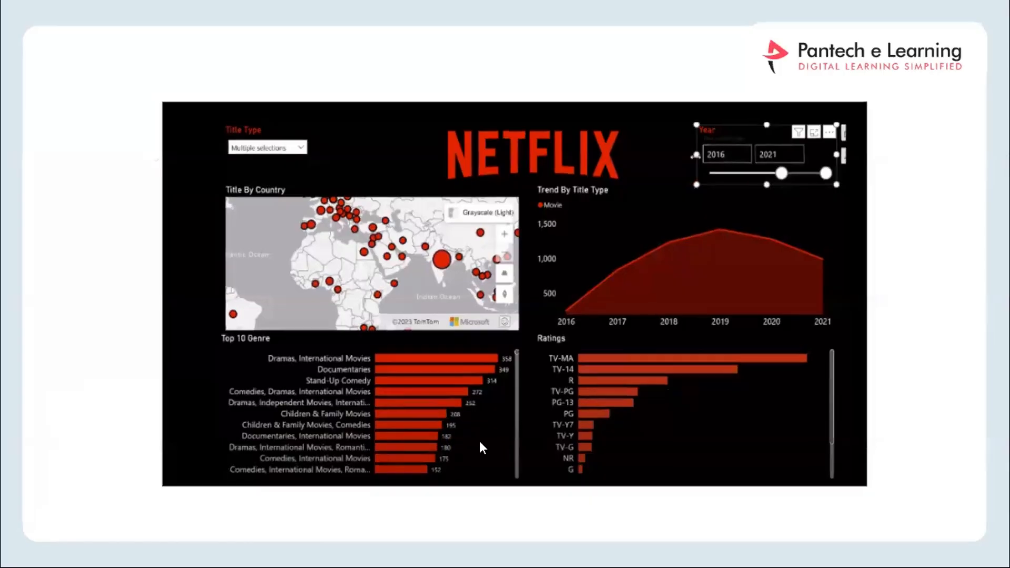
key("alt+Tab")
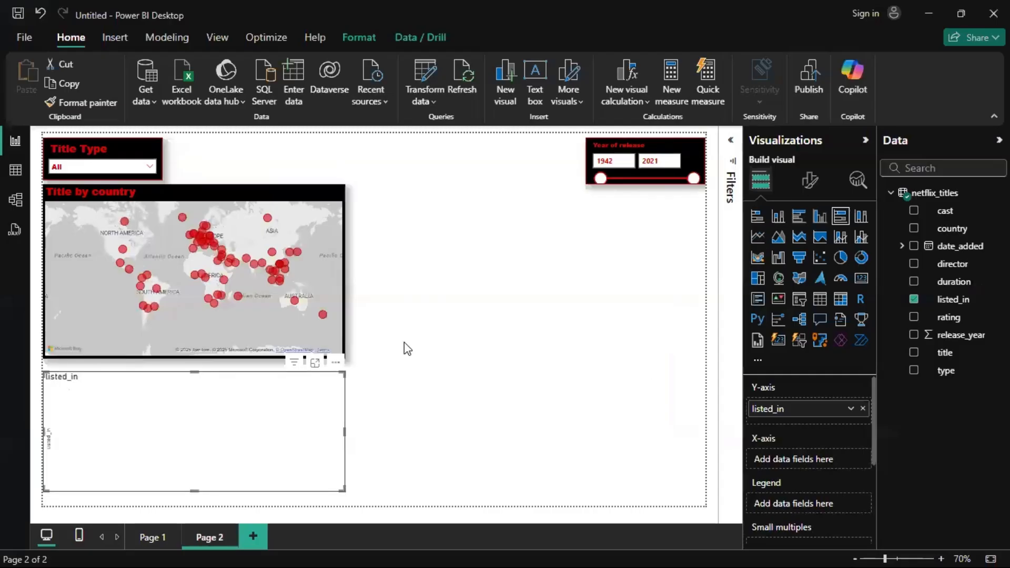
left_click(336, 363)
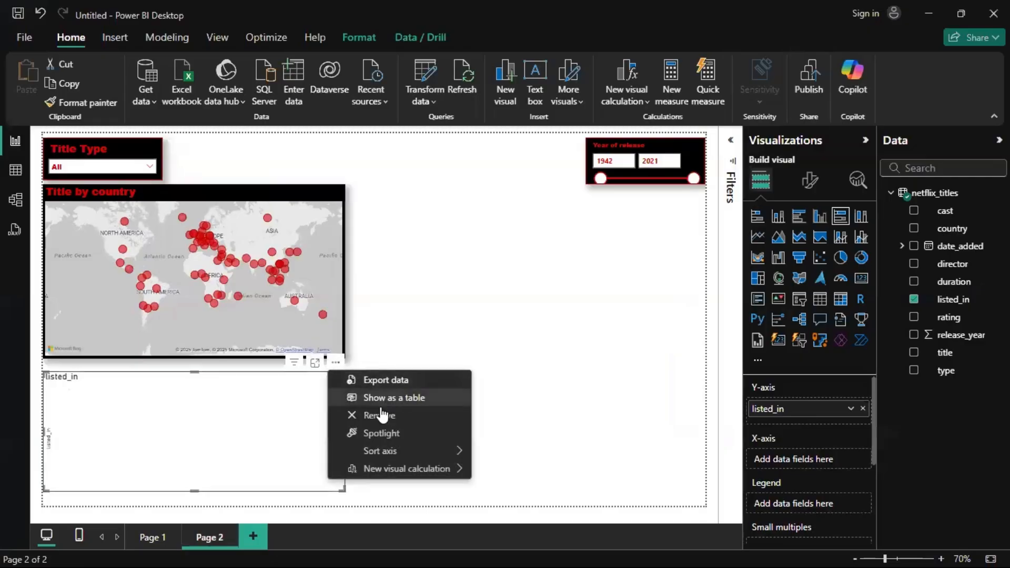
left_click(377, 416)
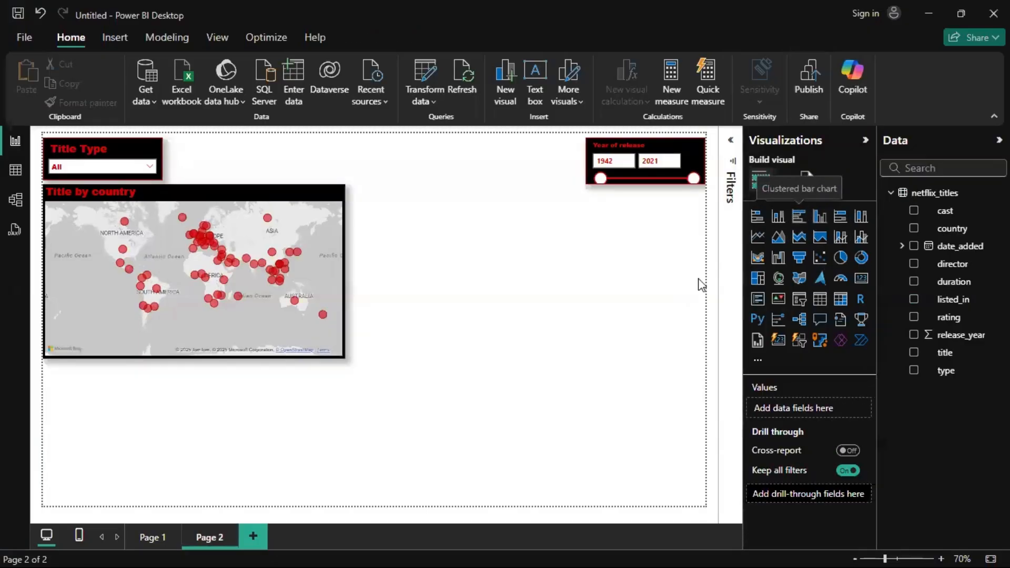
Add a clustered bar chart with listed_in on the Y-axis and the count of listed_in on the X-axis
left_click(800, 217)
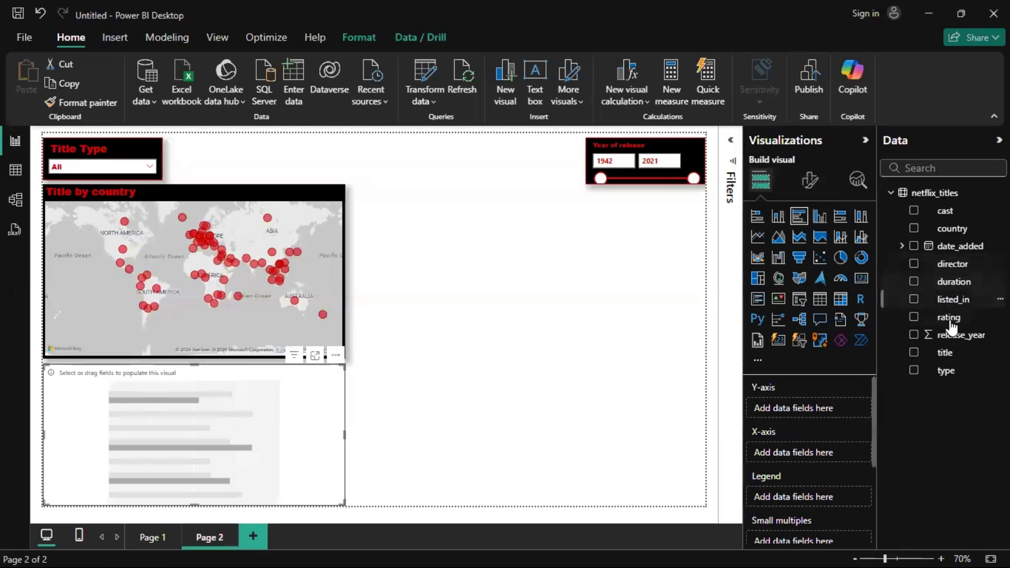
left_click_drag(951, 298, 809, 410)
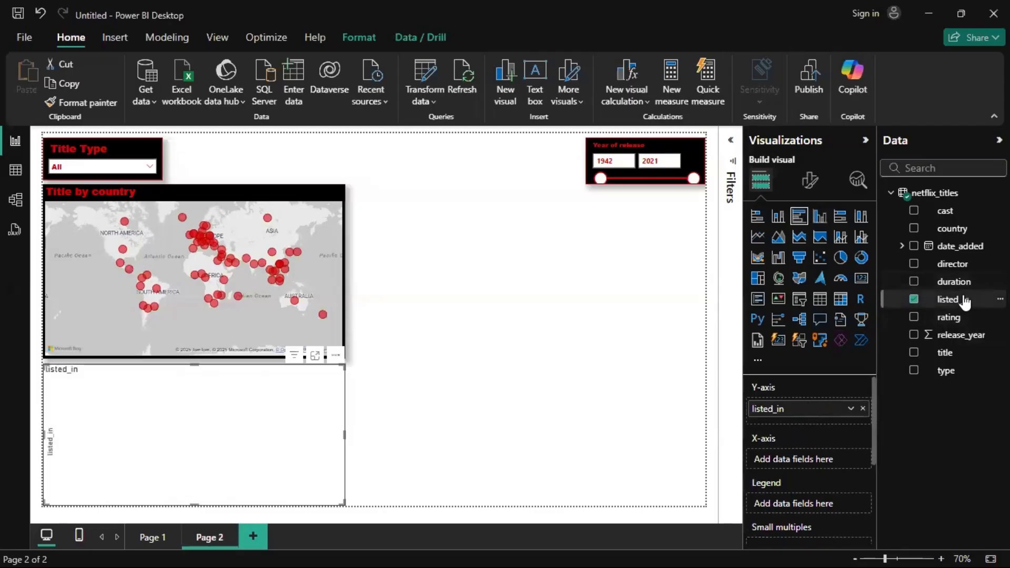
left_click_drag(966, 298, 821, 466)
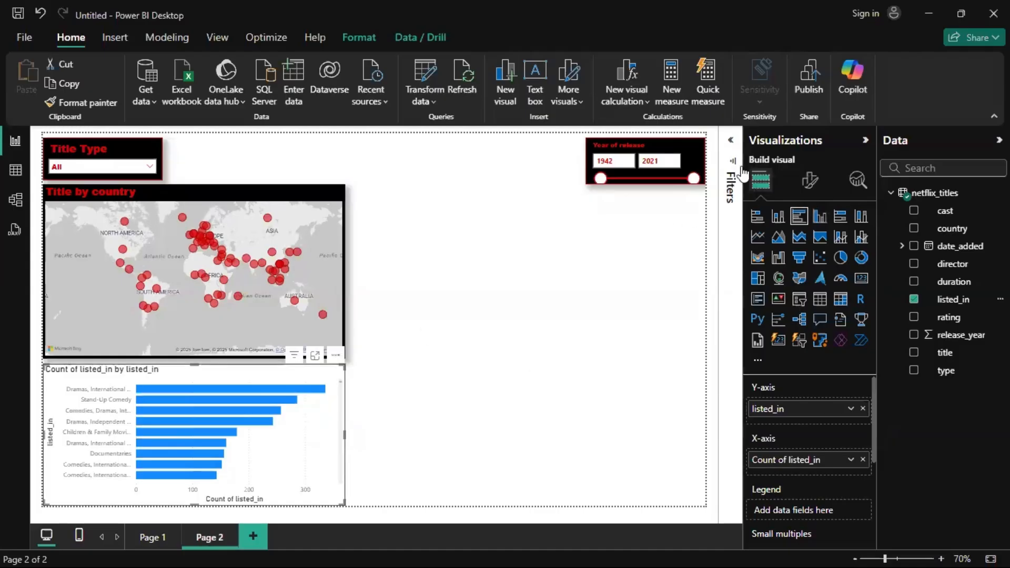
Format the clustered bar chart's Y-axis values in bold Arial Black at size 10
left_click(811, 181)
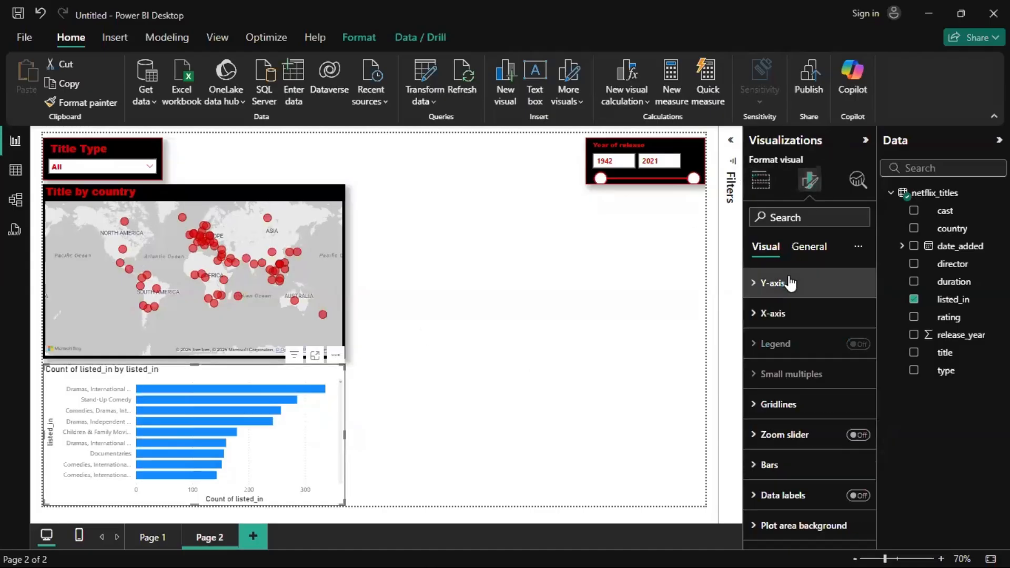
left_click(791, 283)
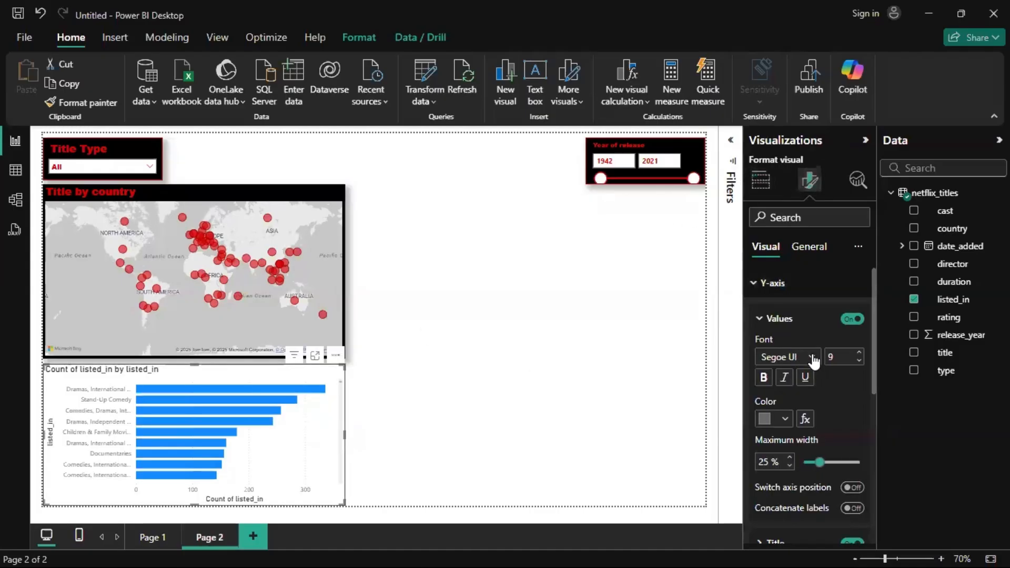
left_click(812, 357)
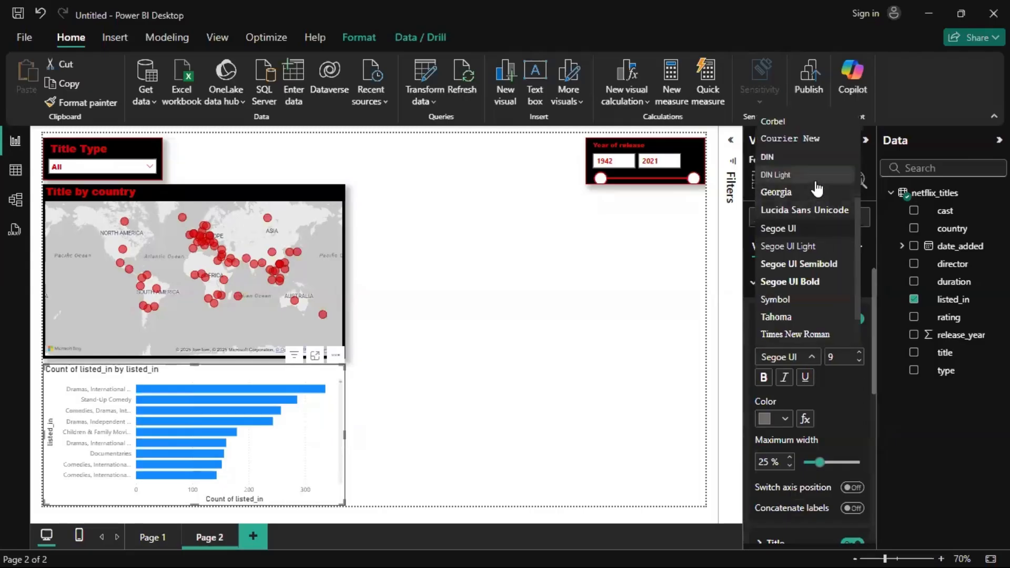
scroll(816, 188, "up", 3)
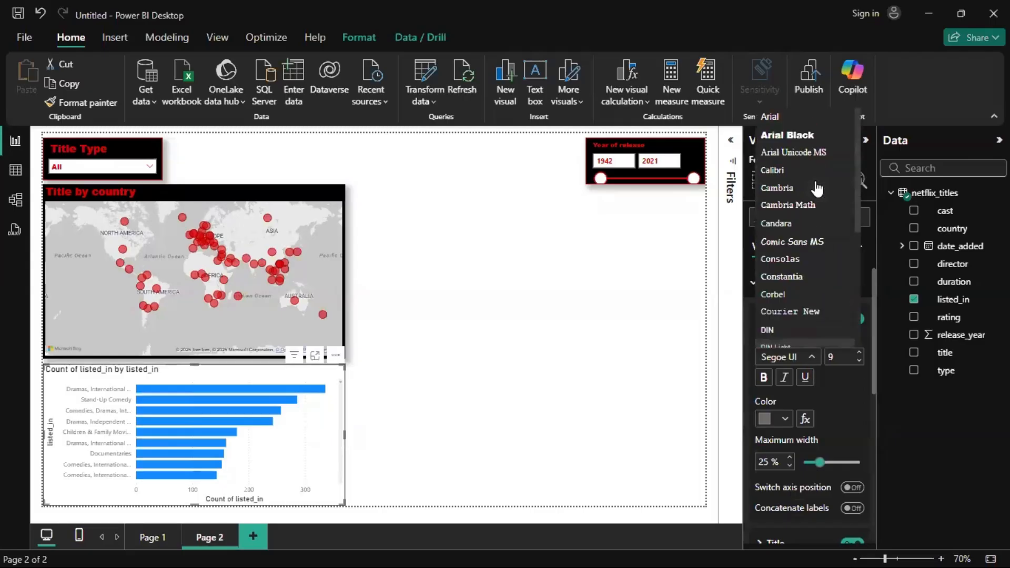
left_click(802, 144)
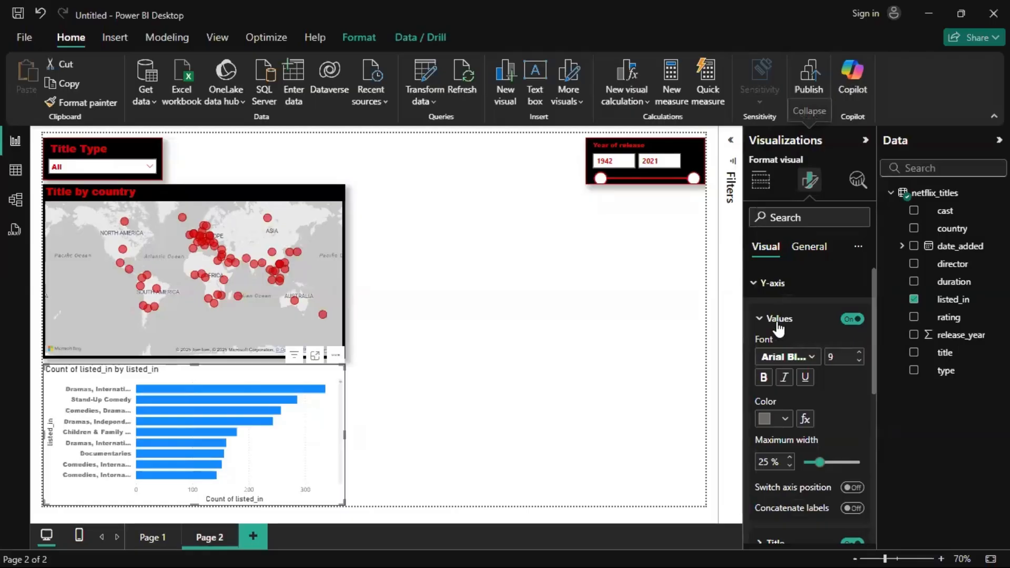
left_click(764, 382)
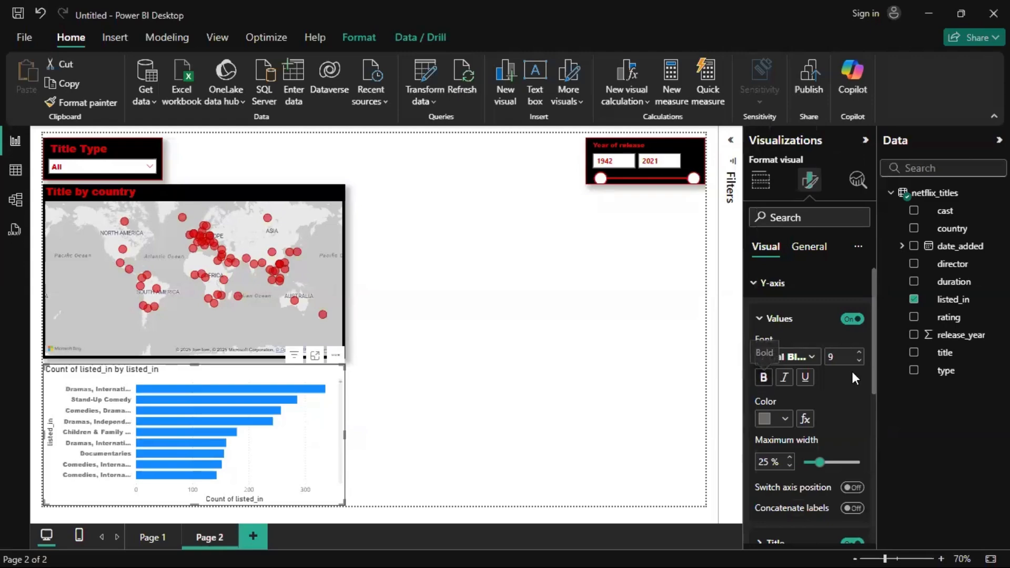
left_click(861, 354)
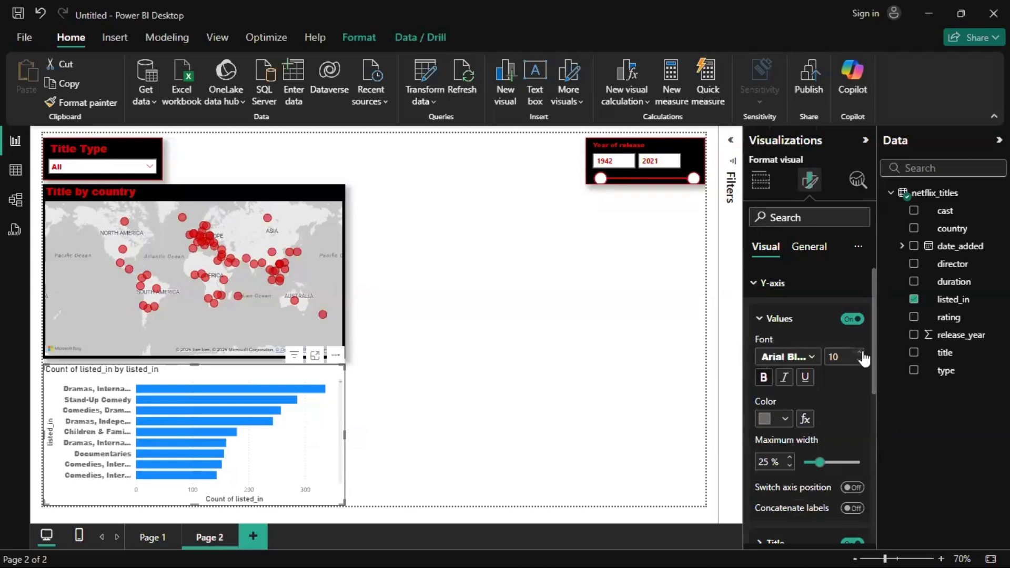
Check the Top 10 Genre chart on the reference slide and set the bar chart's Y-axis values to white
key("alt+Tab")
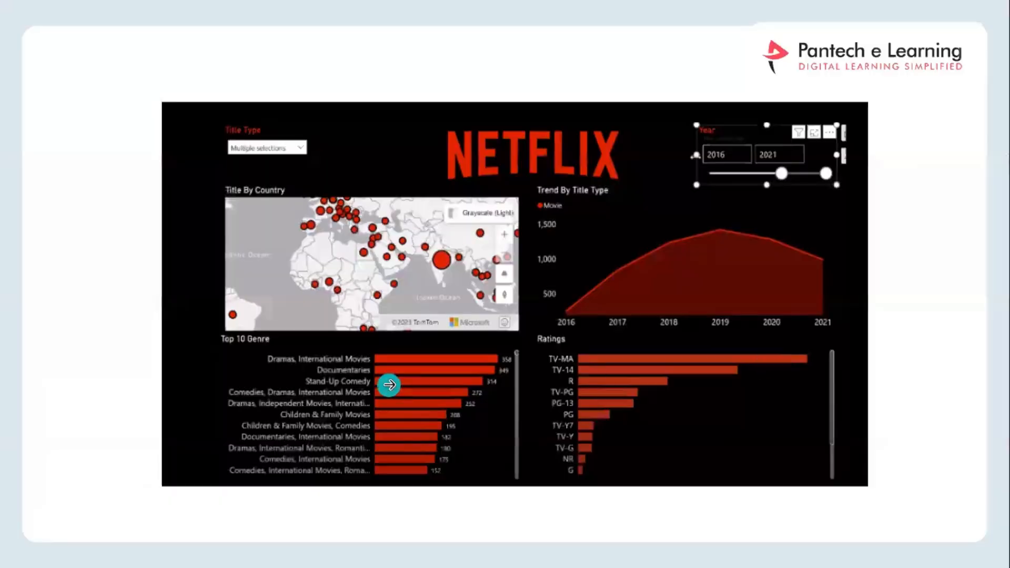
key("alt+Tab")
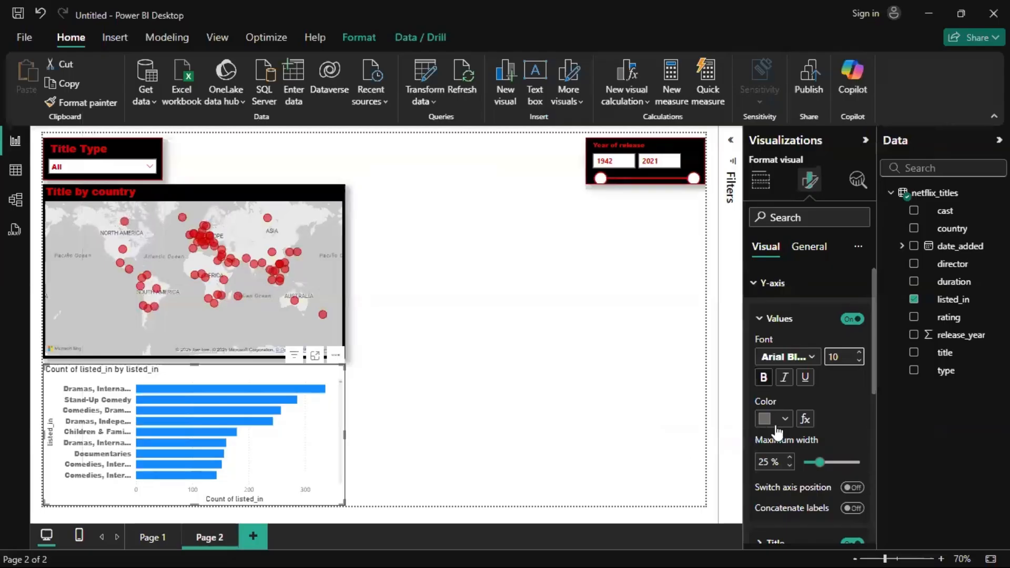
left_click(767, 419)
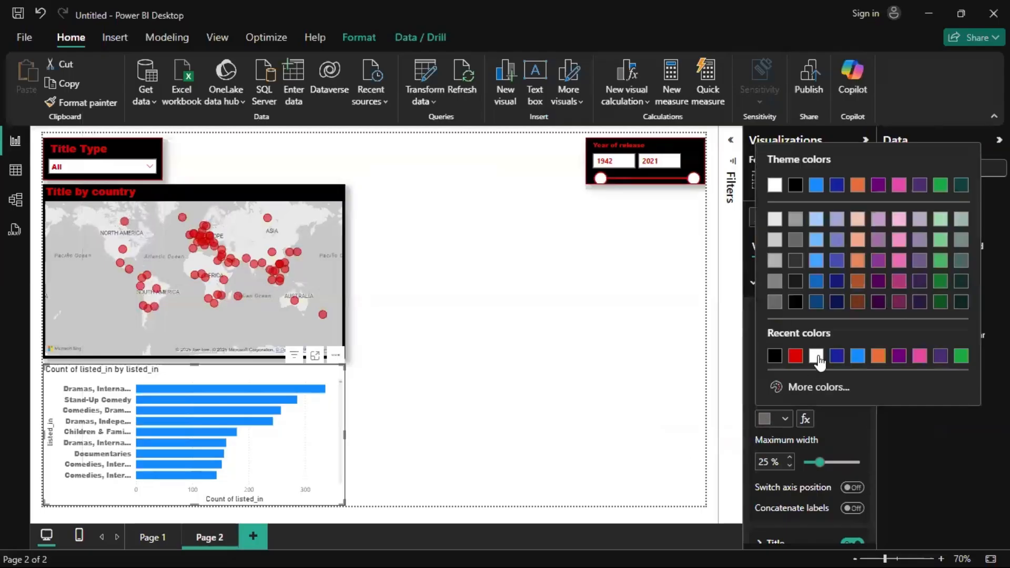
left_click(817, 356)
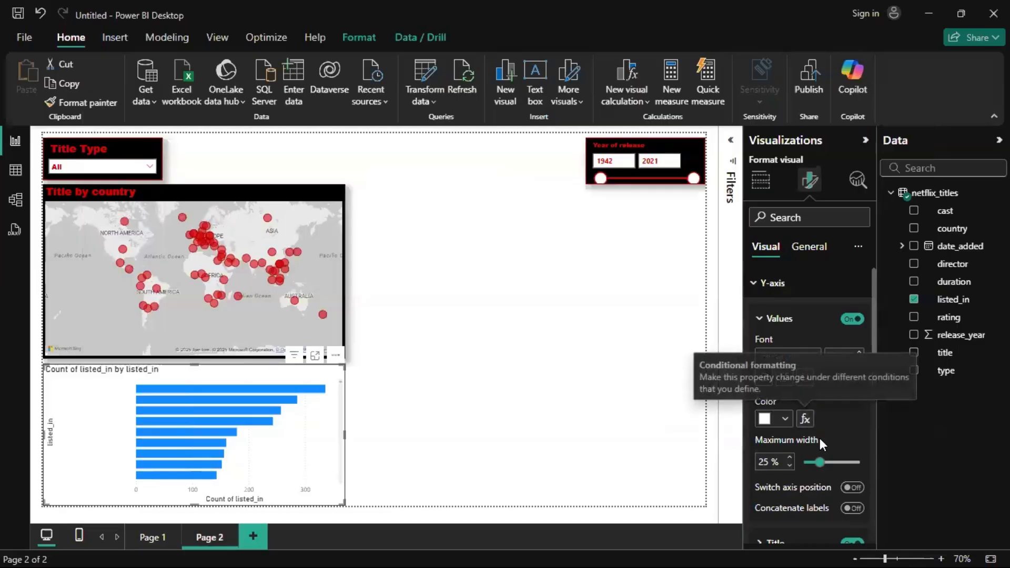
scroll(794, 428, "down", 3)
scroll(793, 428, "up", 2)
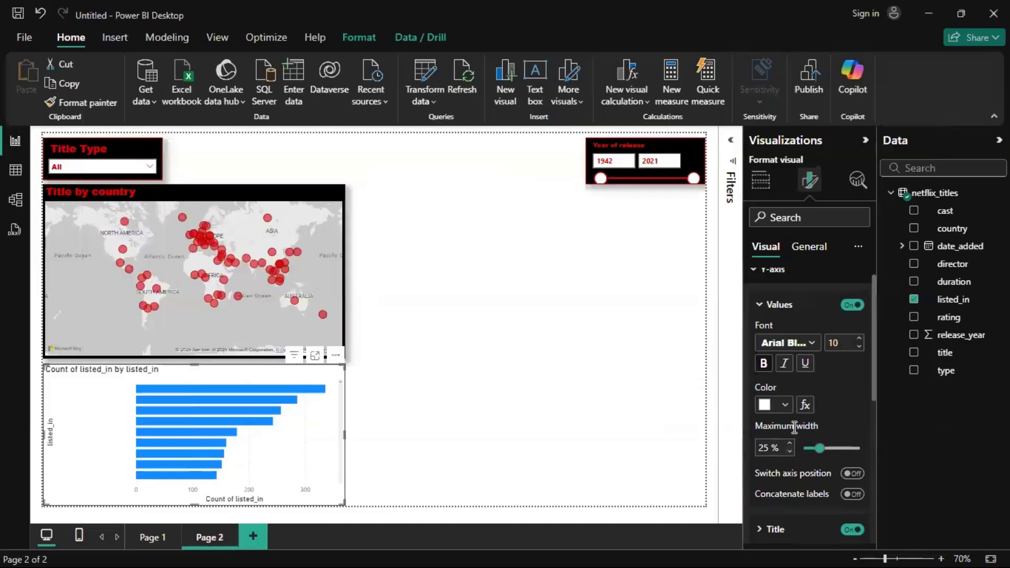
left_click(801, 306)
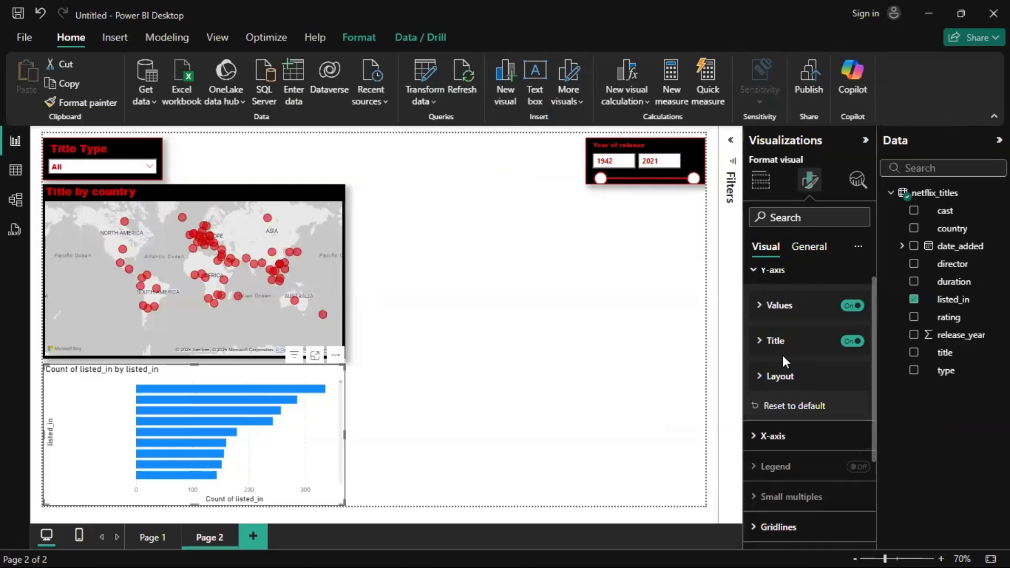
Compare with the reference slide and turn off the bar chart's Y-axis title
key("alt+Tab")
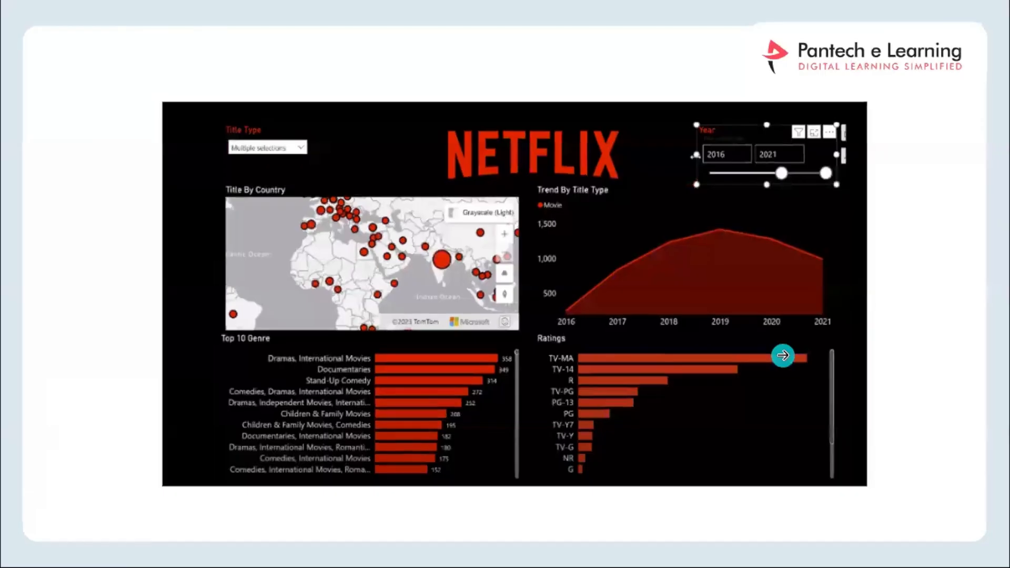
key("alt+Tab")
left_click(851, 342)
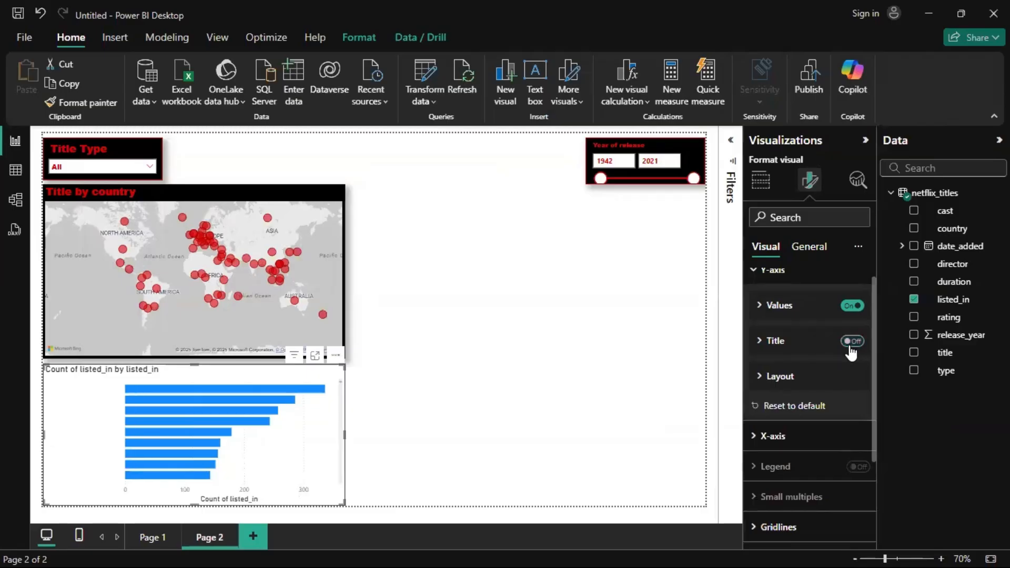
left_click(802, 383)
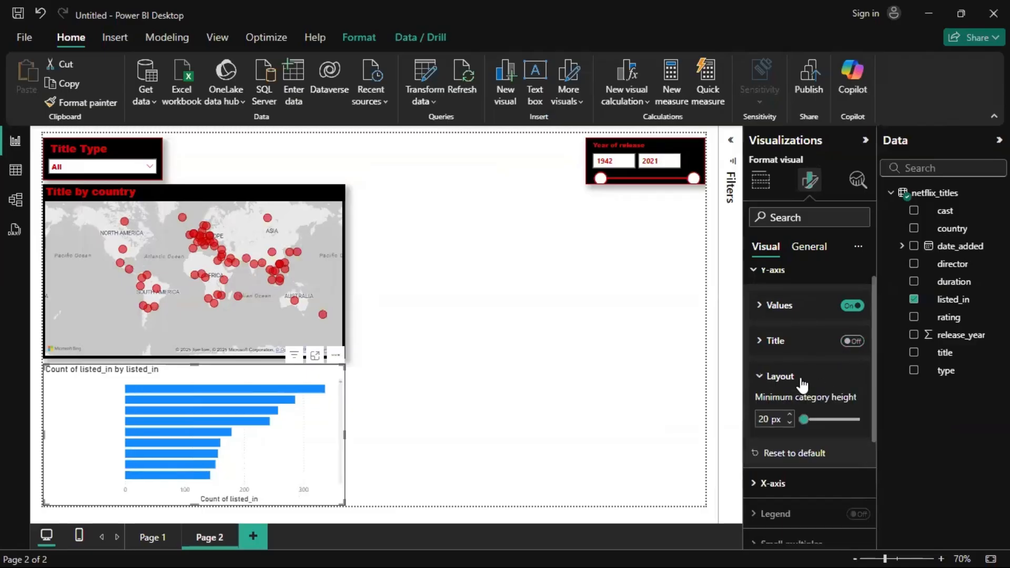
left_click(800, 382)
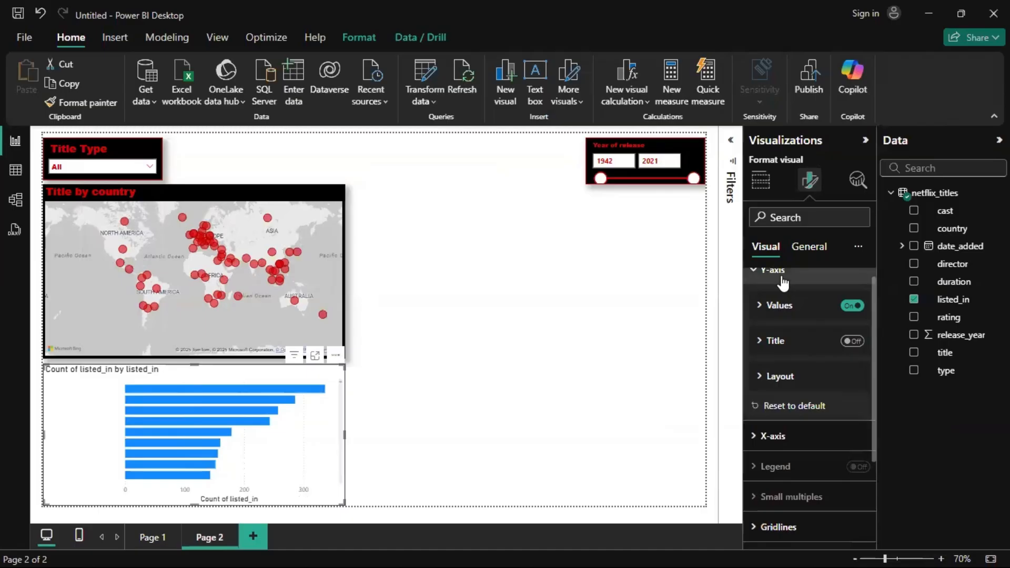
left_click(784, 273)
Format the bar chart's X-axis values in white Arial Black at size 10
left_click(776, 322)
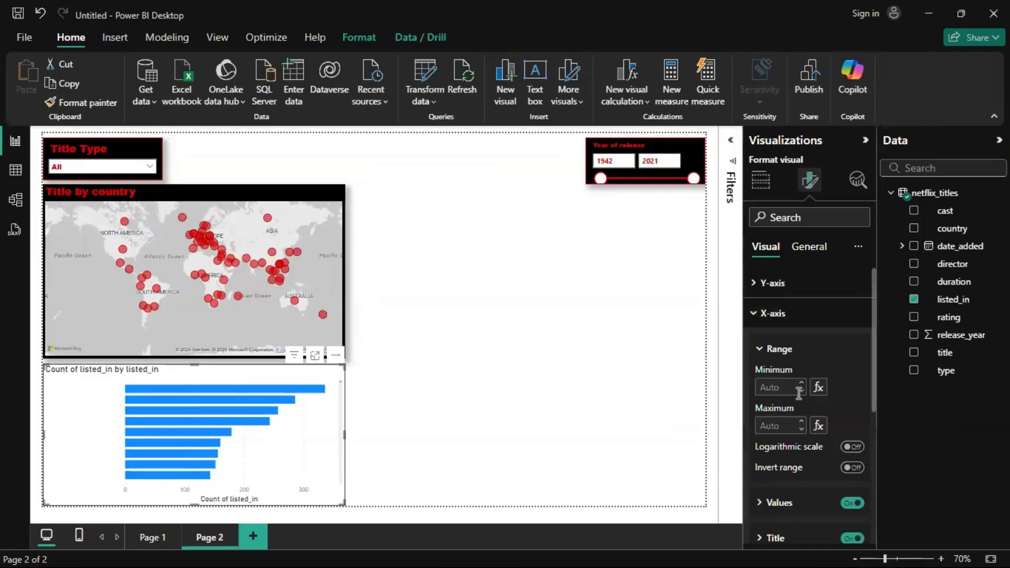
scroll(802, 412, "down", 2)
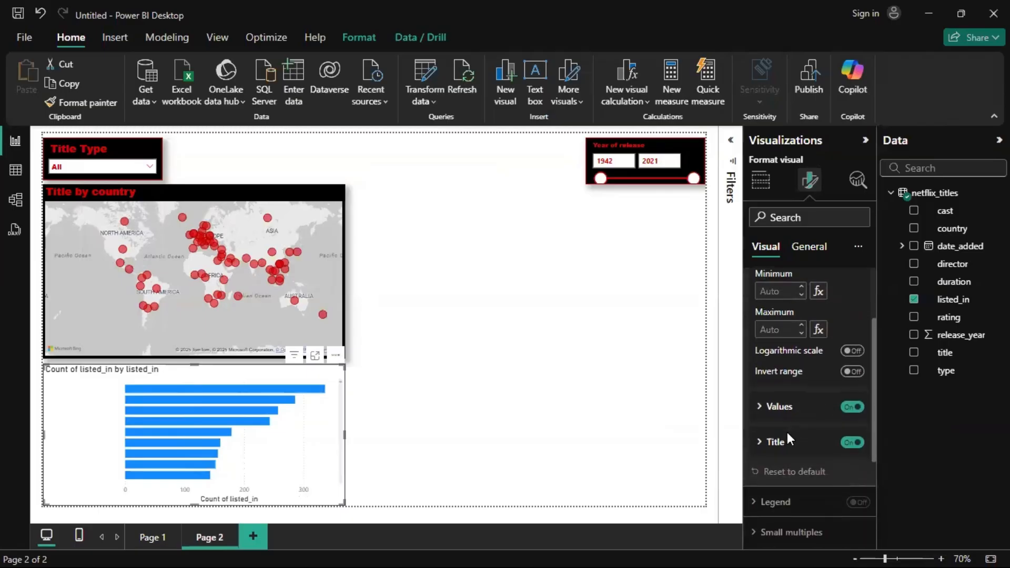
left_click(773, 407)
scroll(766, 453, "down", 1)
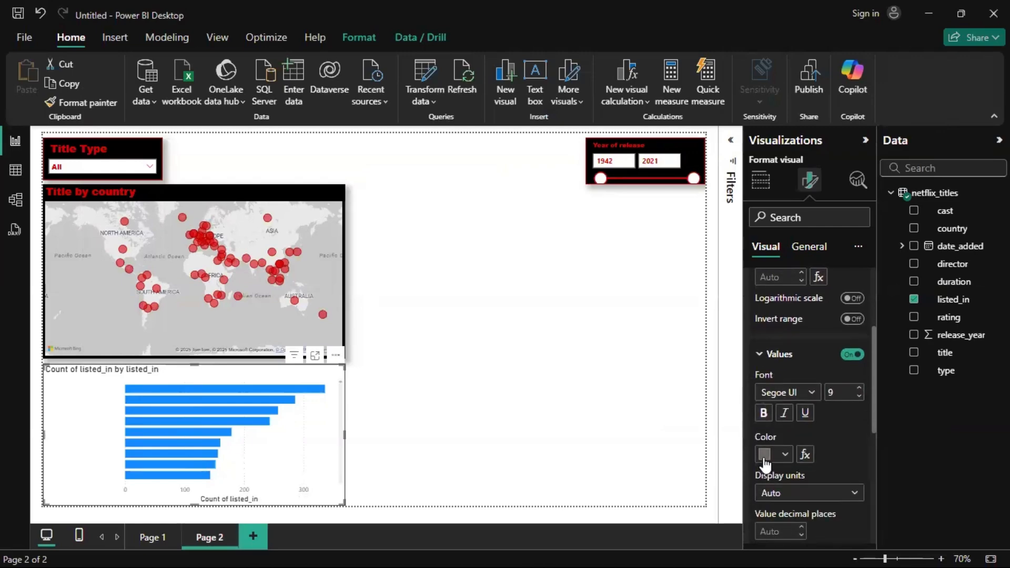
left_click(764, 456)
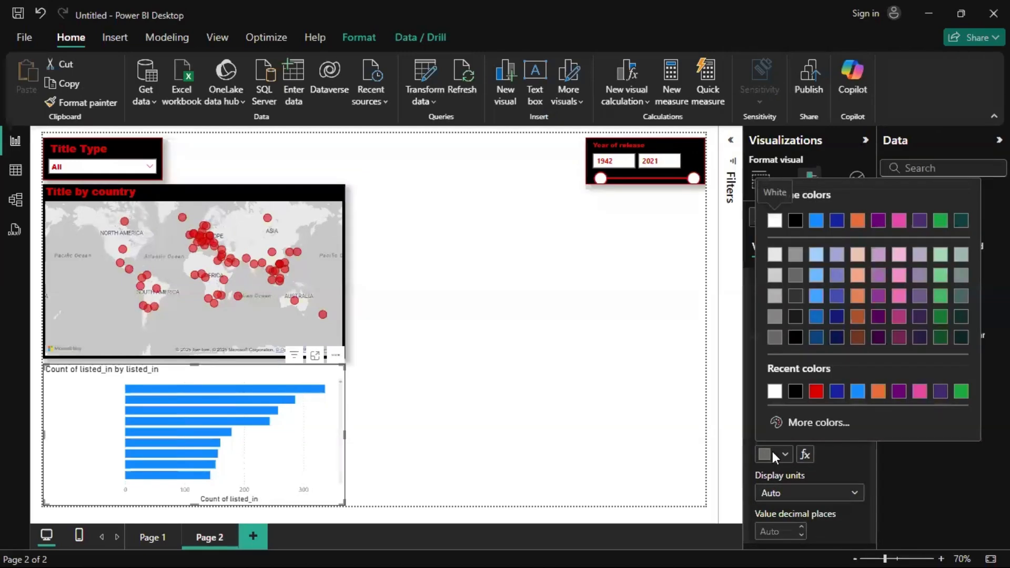
left_click(774, 391)
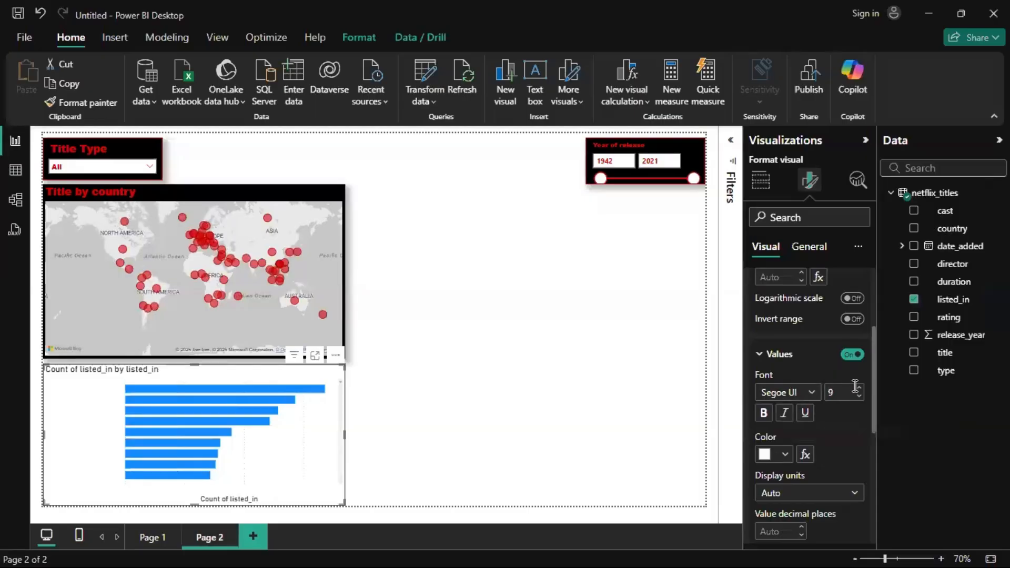
left_click(805, 393)
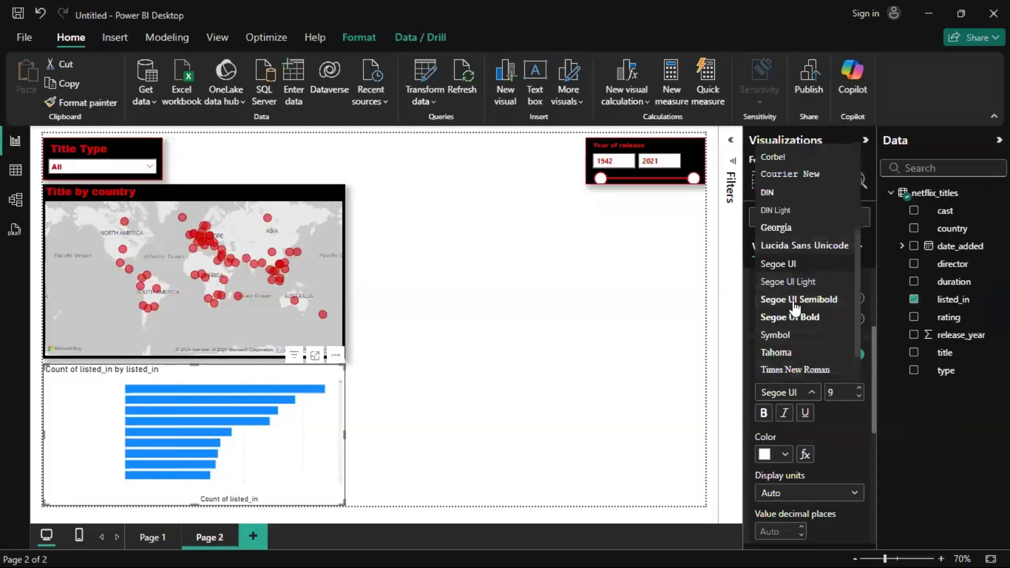
scroll(787, 245, "up", 5)
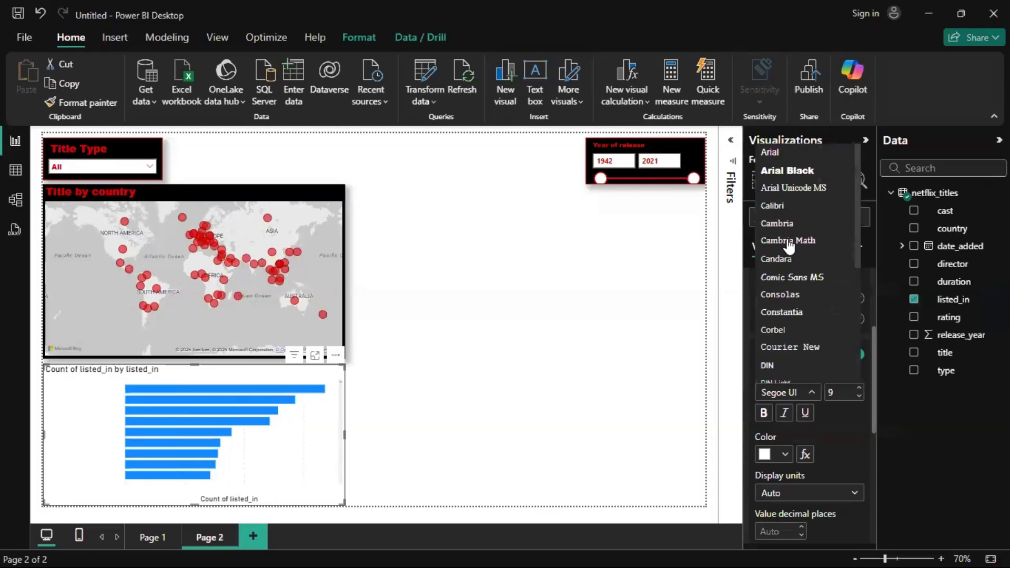
left_click(794, 163)
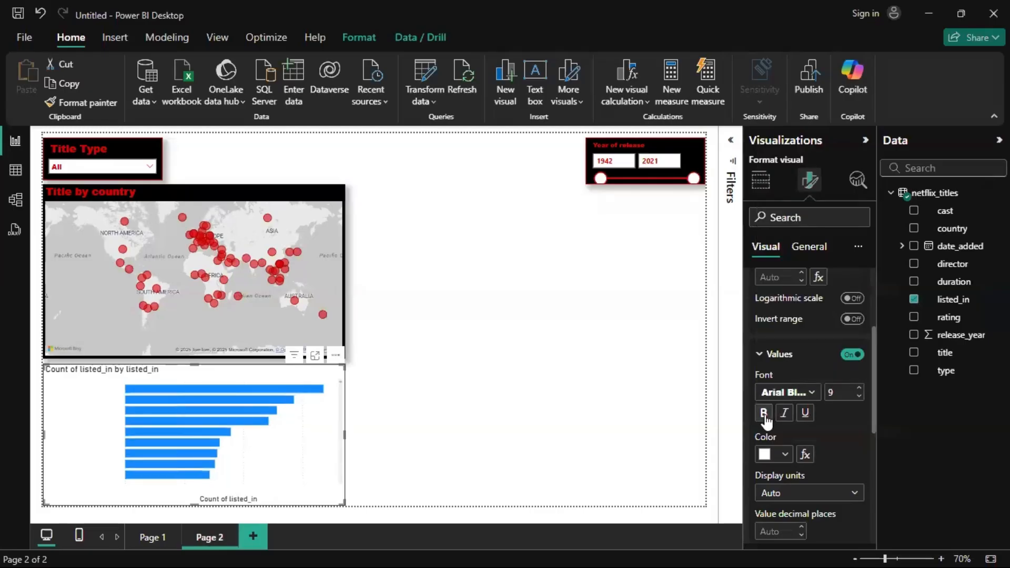
left_click(861, 389)
scroll(832, 436, "down", 2)
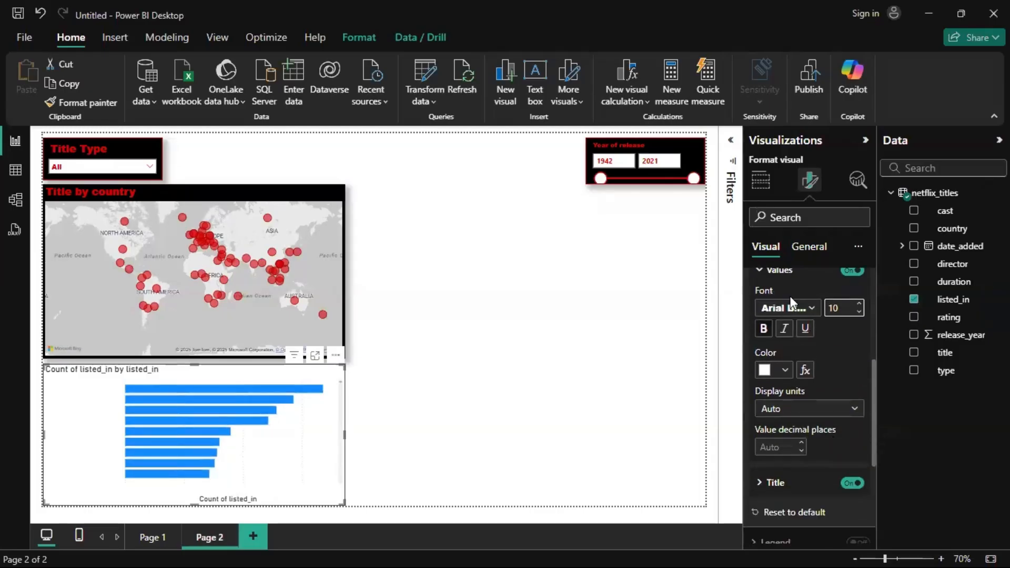
scroll(789, 306, "up", 2)
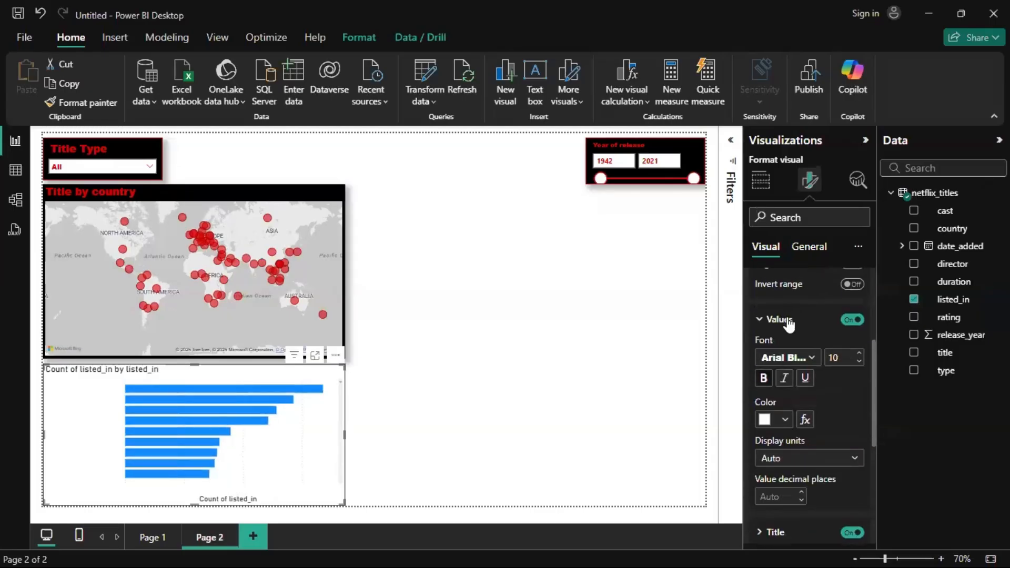
left_click(778, 320)
Turn off the bar chart's X-axis title
left_click(774, 355)
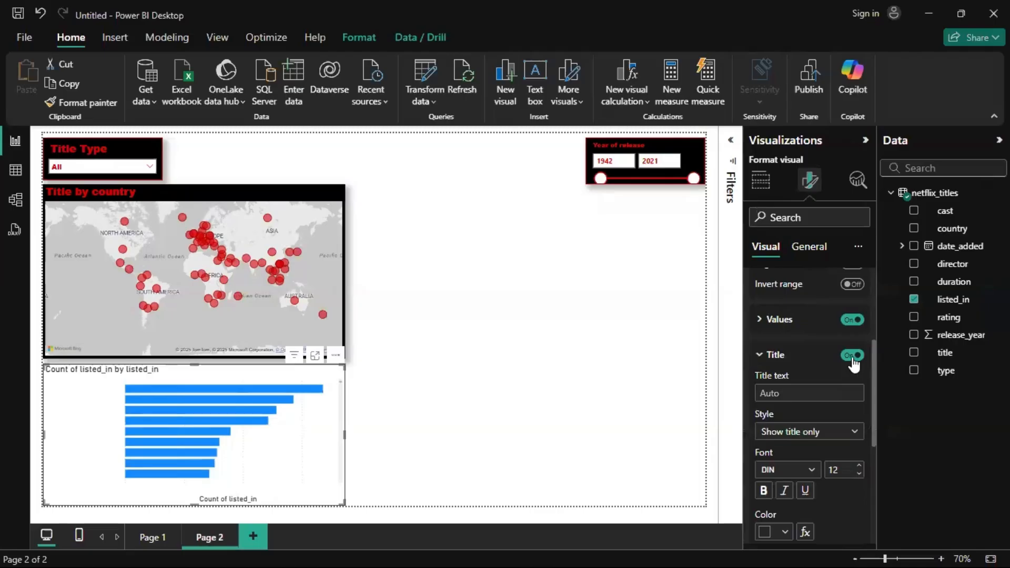
left_click(853, 357)
left_click(802, 353)
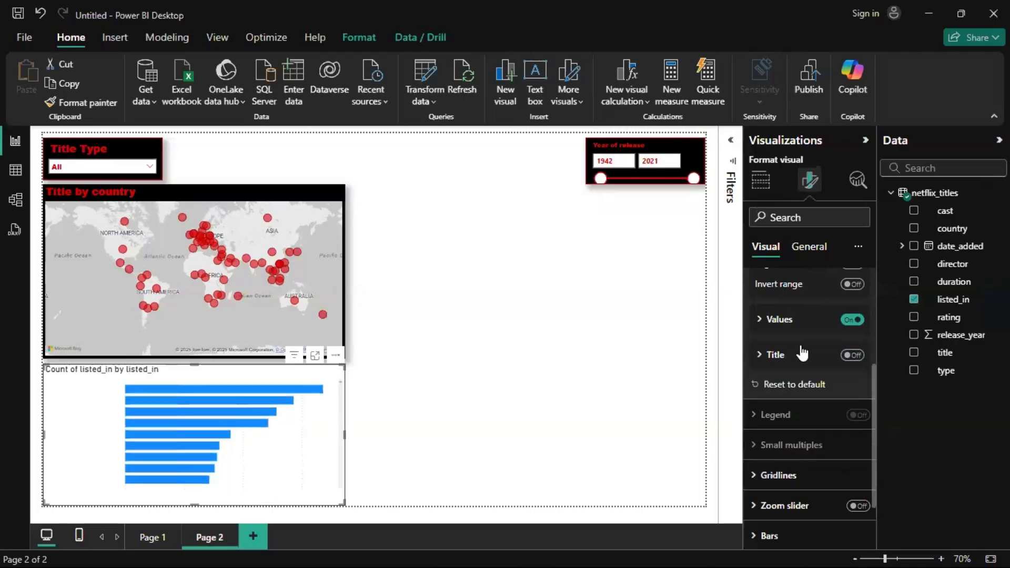
Try black for the bar chart's vertical gridlines, and set their color to white instead
scroll(802, 354, "down", 3)
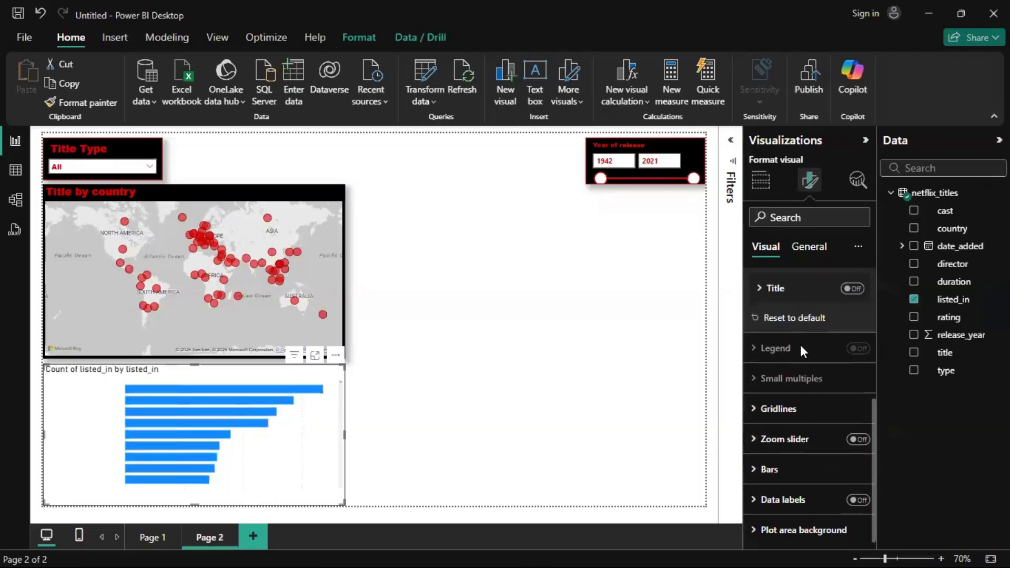
left_click(776, 413)
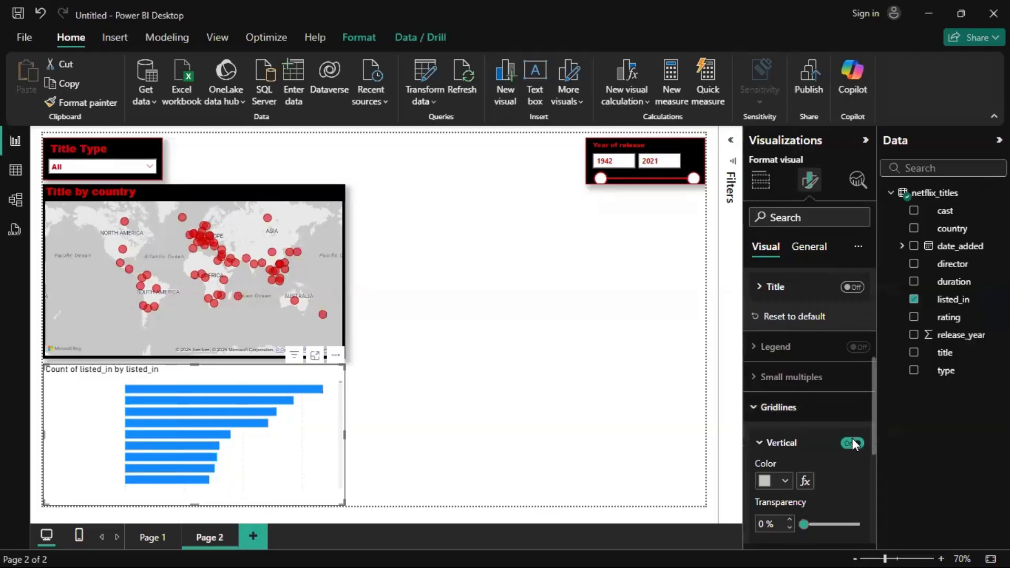
scroll(852, 438, "down", 3)
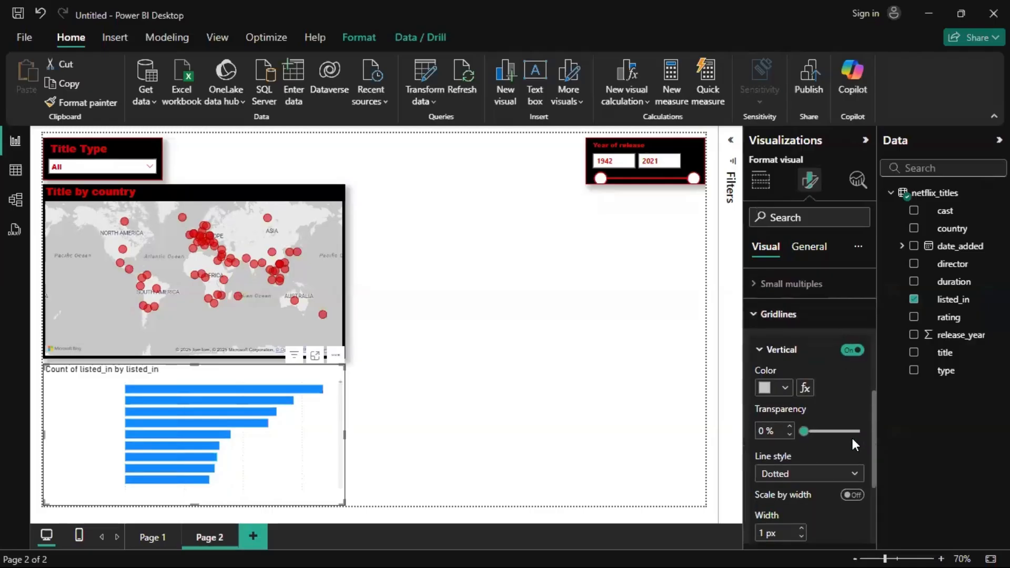
left_click(769, 392)
left_click(793, 330)
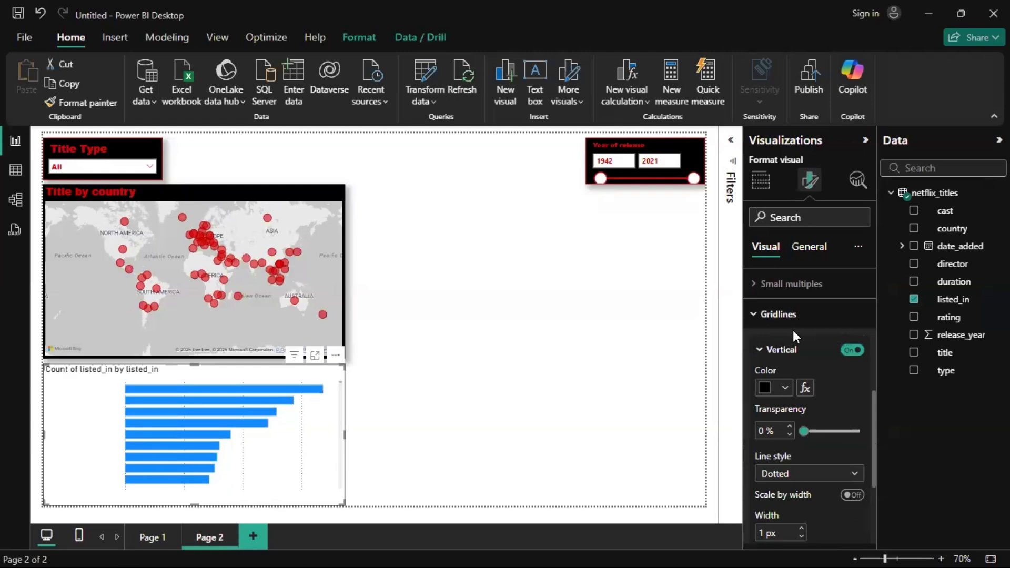
left_click(761, 391)
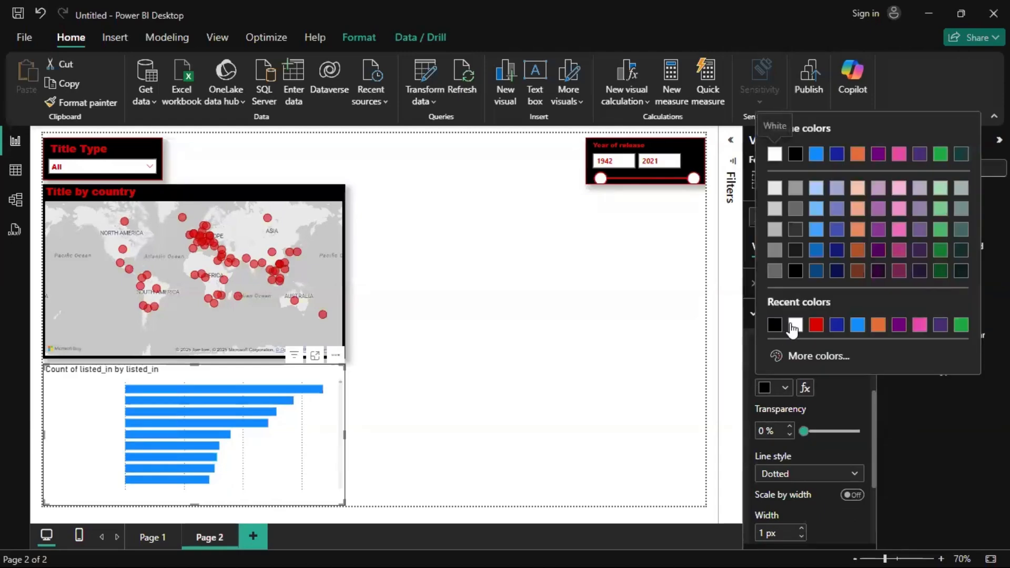
left_click(793, 327)
left_click(783, 350)
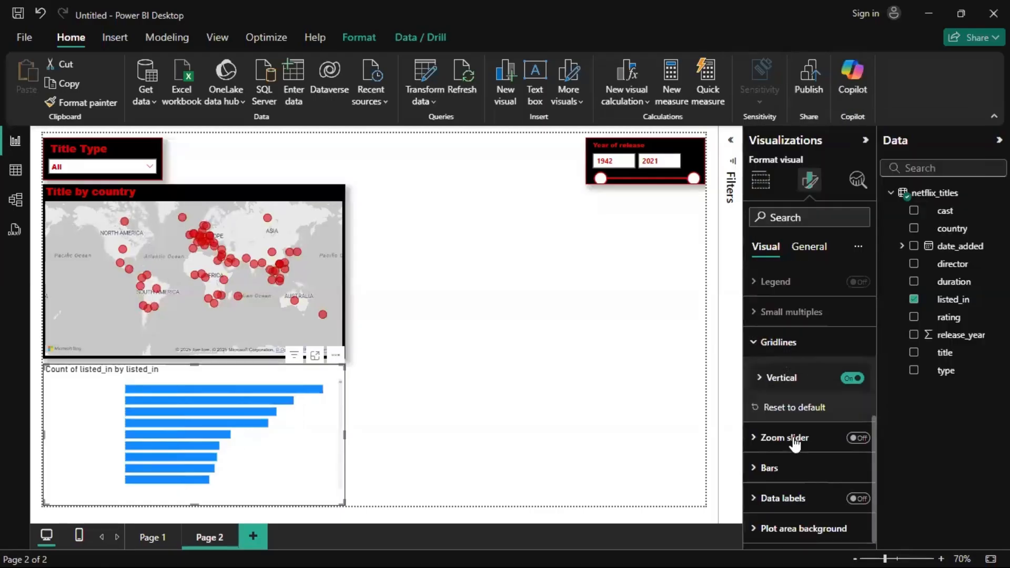
Set the color of the bars to red for all categories in the genre bar chart
left_click(785, 467)
scroll(784, 462, "down", 3)
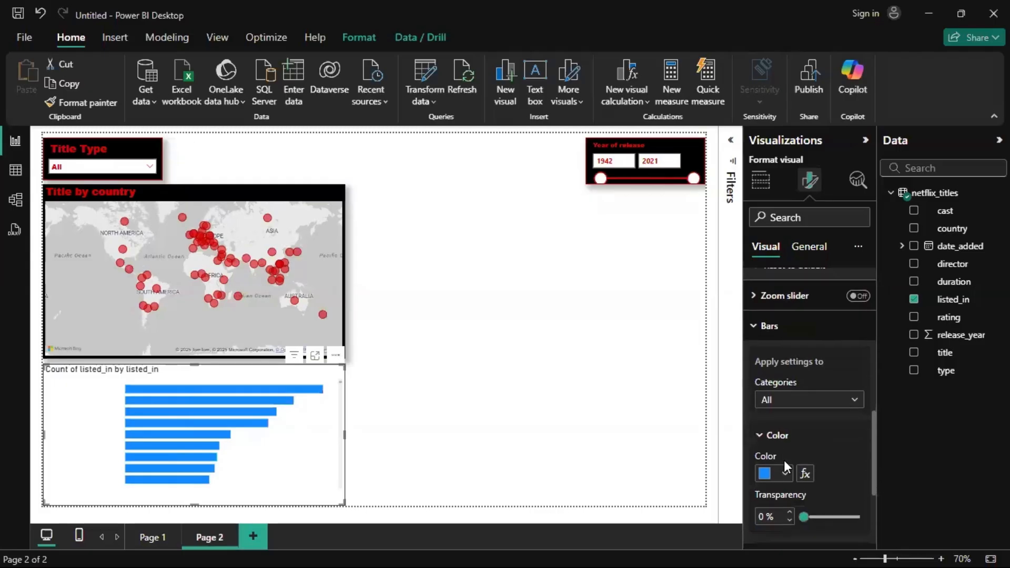
scroll(766, 460, "down", 2)
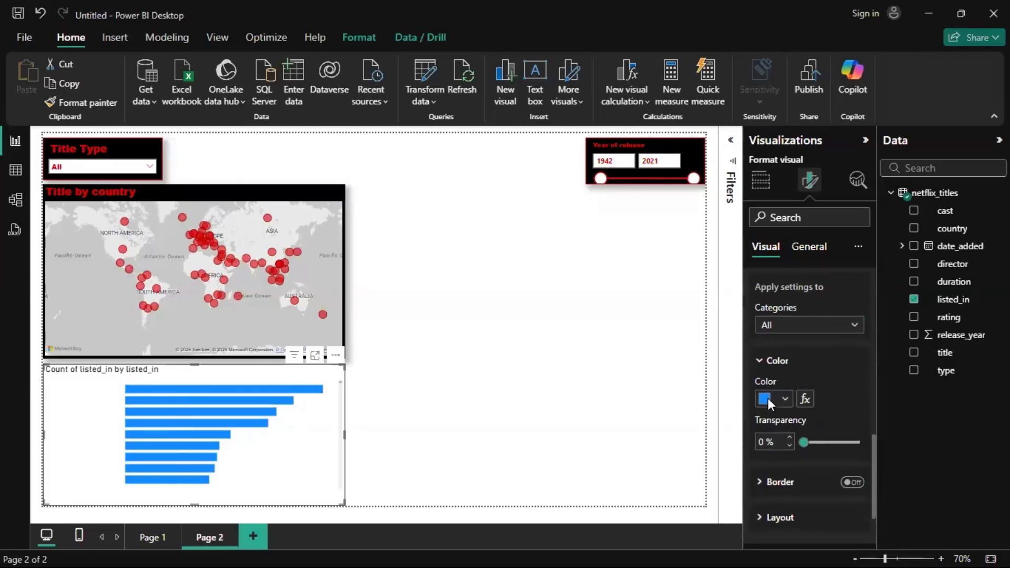
left_click(767, 398)
left_click(817, 335)
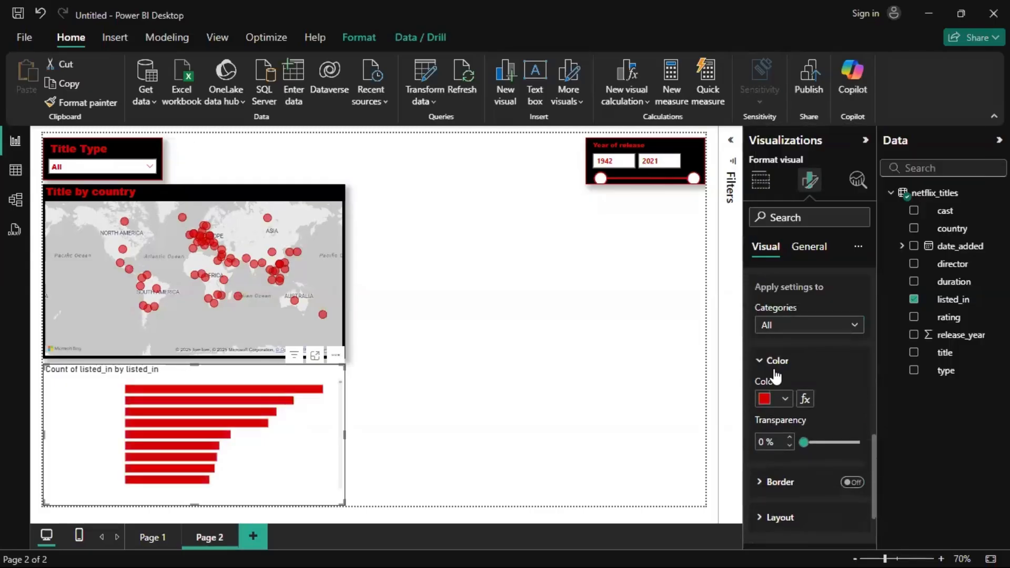
scroll(773, 342, "up", 1)
left_click(774, 288)
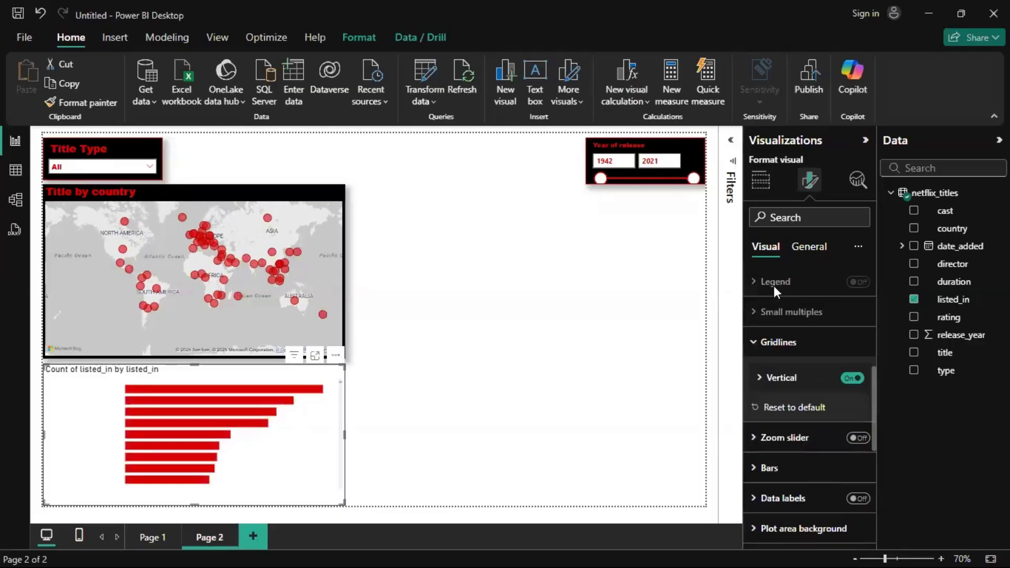
left_click(779, 350)
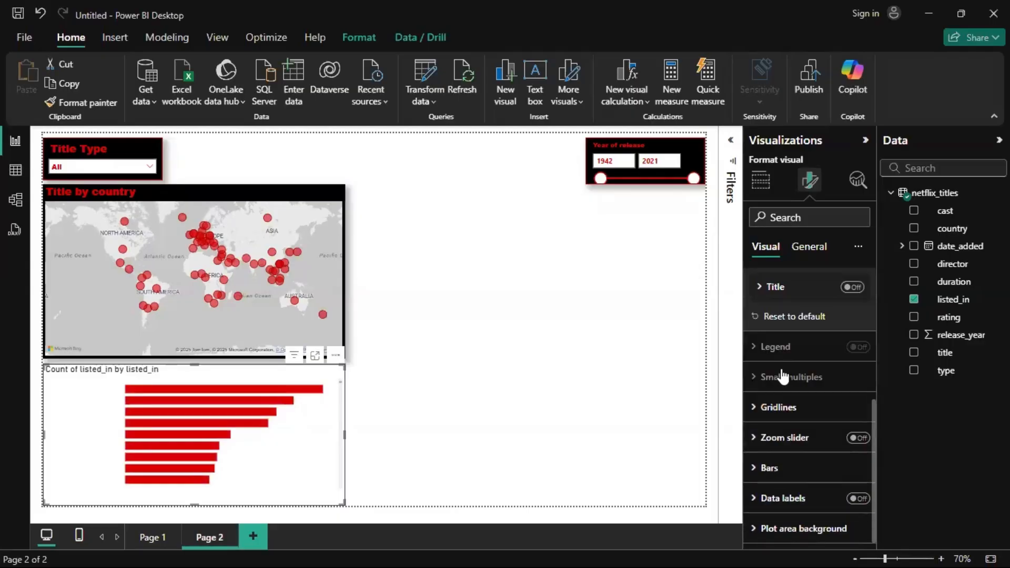
Turn on data labels for the genre bar chart and collapse their position options
left_click(859, 499)
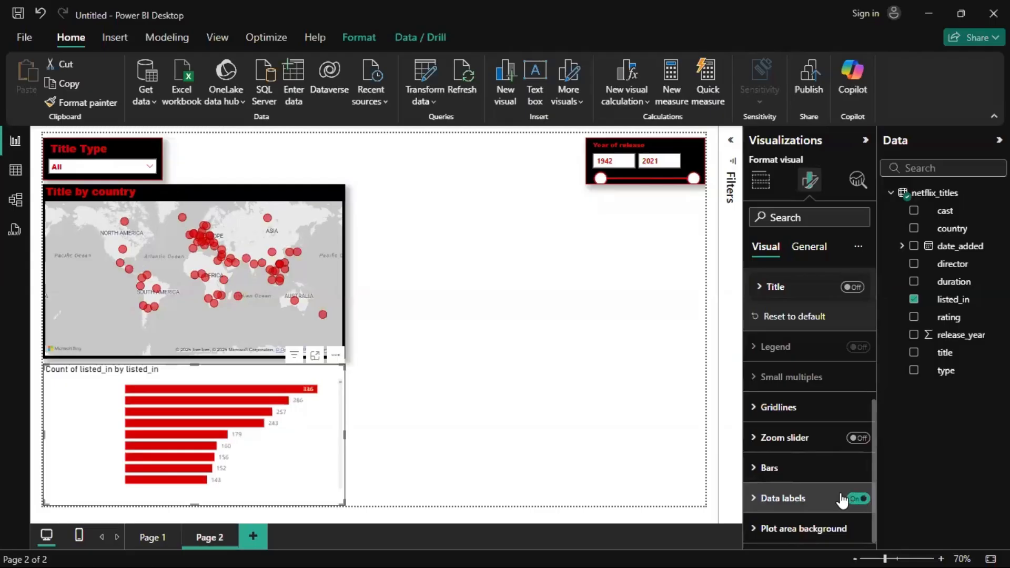
left_click(772, 498)
scroll(772, 494, "down", 6)
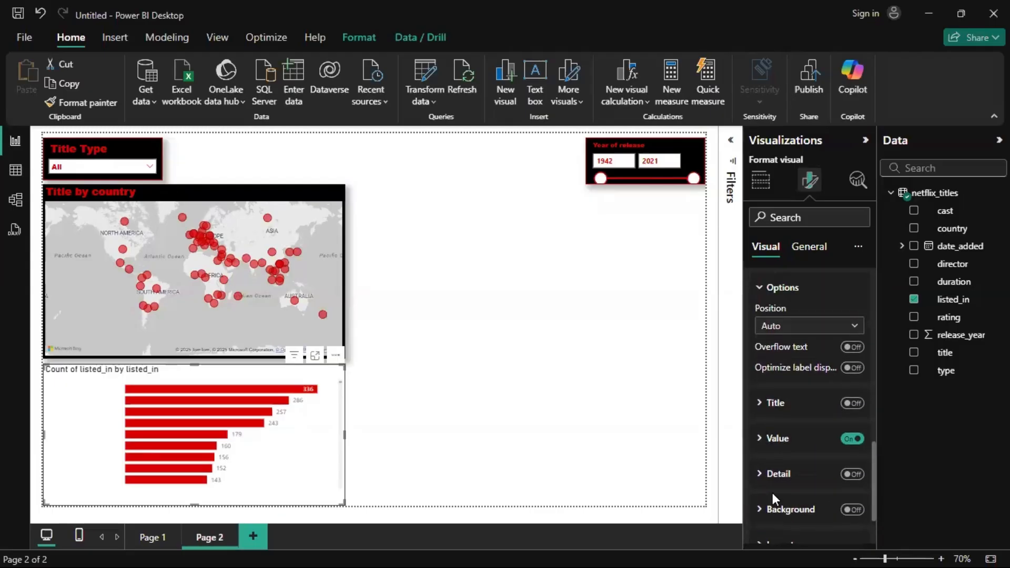
scroll(772, 493, "up", 3)
scroll(772, 493, "down", 3)
scroll(773, 494, "up", 3)
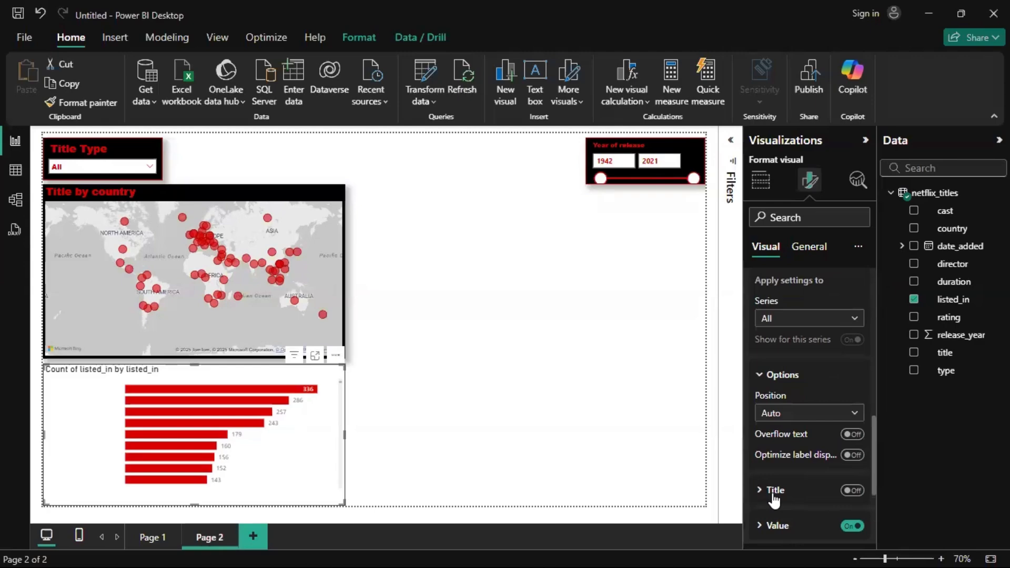
scroll(774, 492, "up", 1)
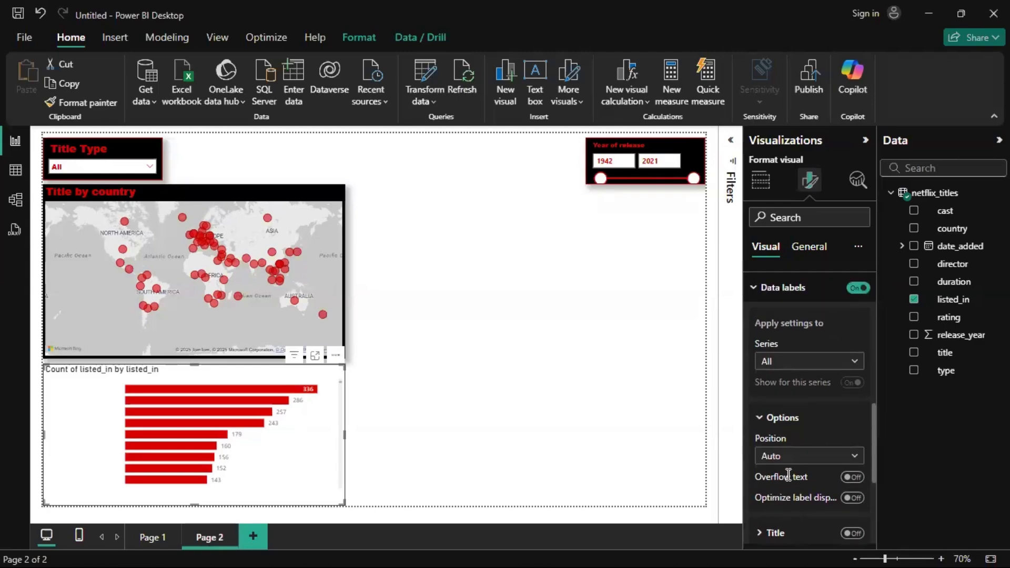
left_click(784, 417)
scroll(785, 427, "up", 1)
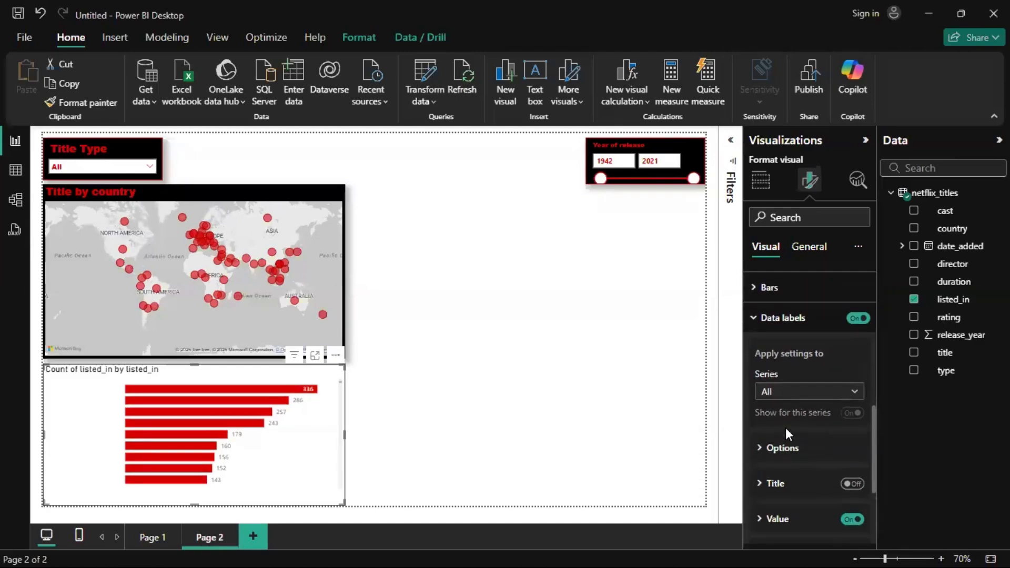
scroll(785, 427, "down", 4)
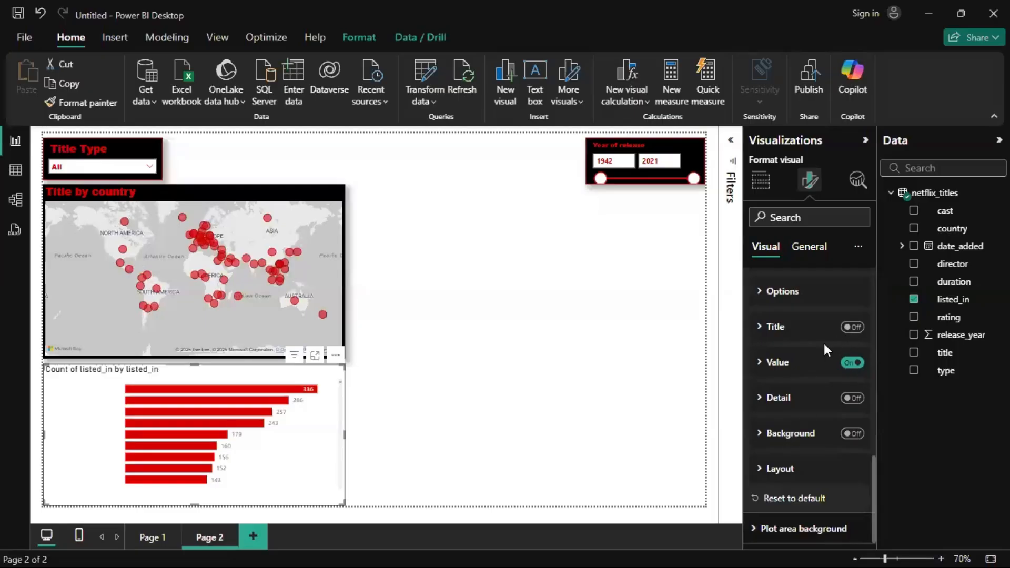
Format the bar chart's data label values in white Arial Black, one point larger
left_click(768, 362)
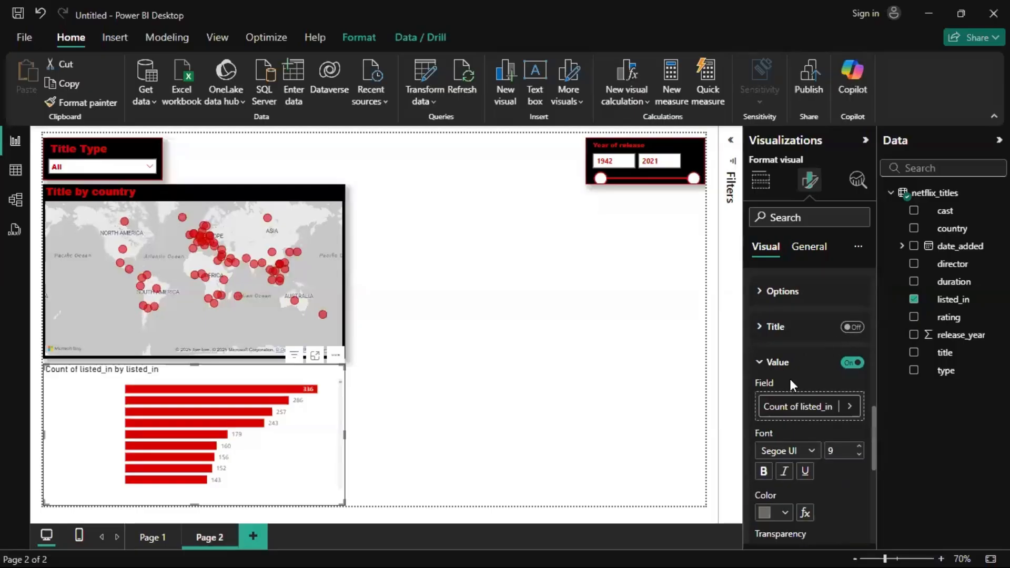
scroll(760, 451, "down", 1)
left_click(769, 453)
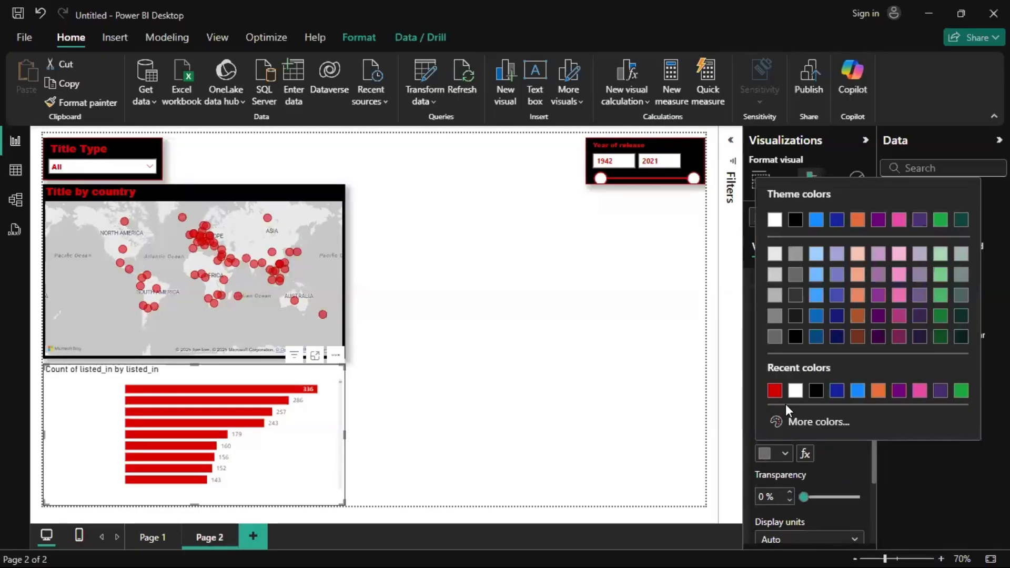
left_click(795, 391)
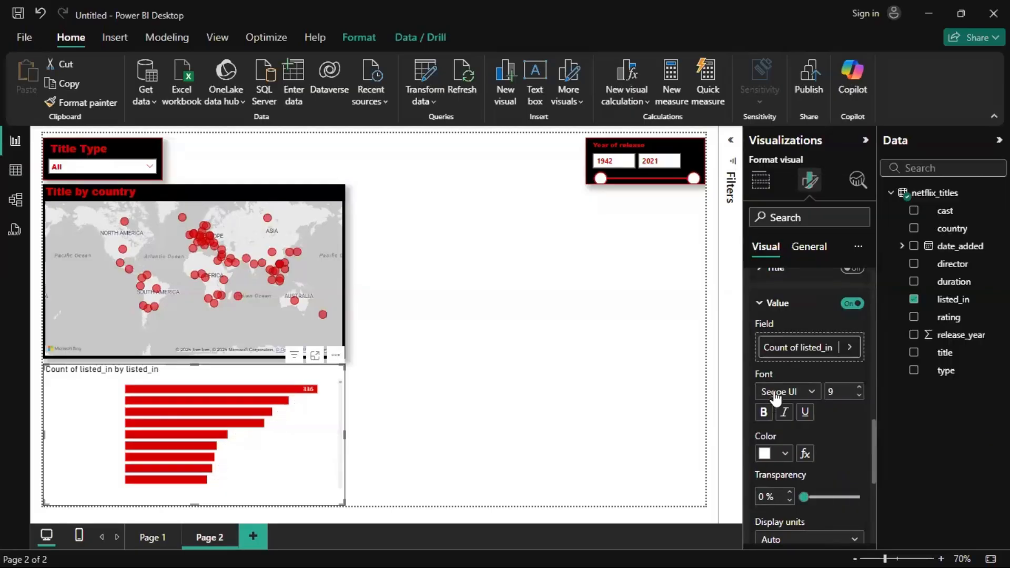
left_click(776, 398)
scroll(787, 168, "up", 3)
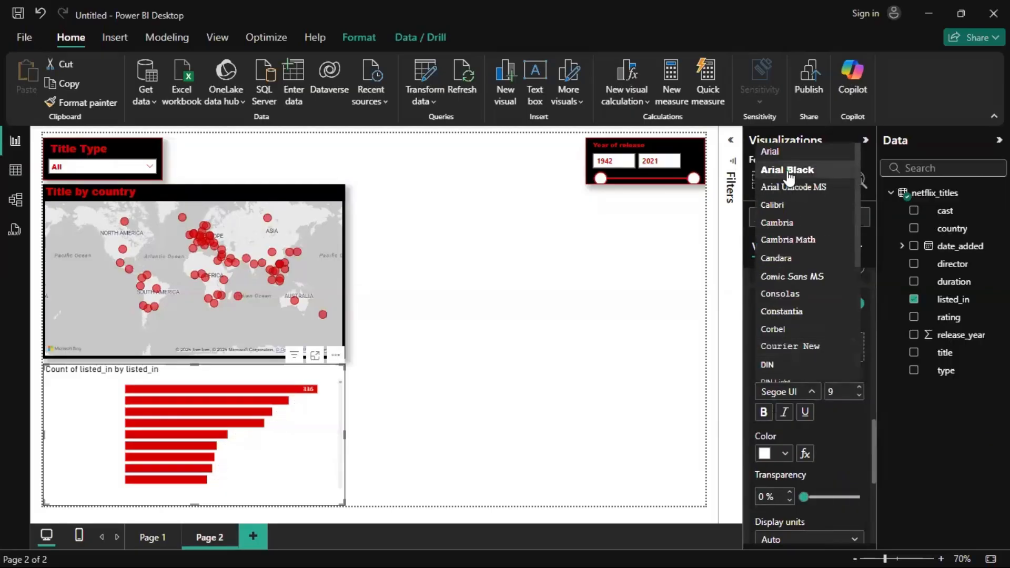
left_click(787, 170)
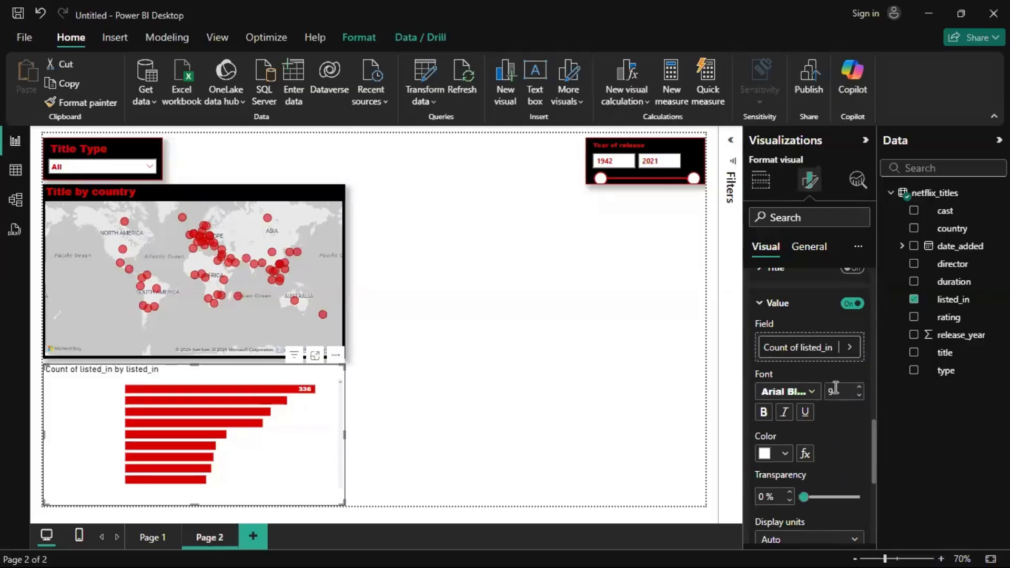
left_click(859, 389)
scroll(786, 303, "up", 5)
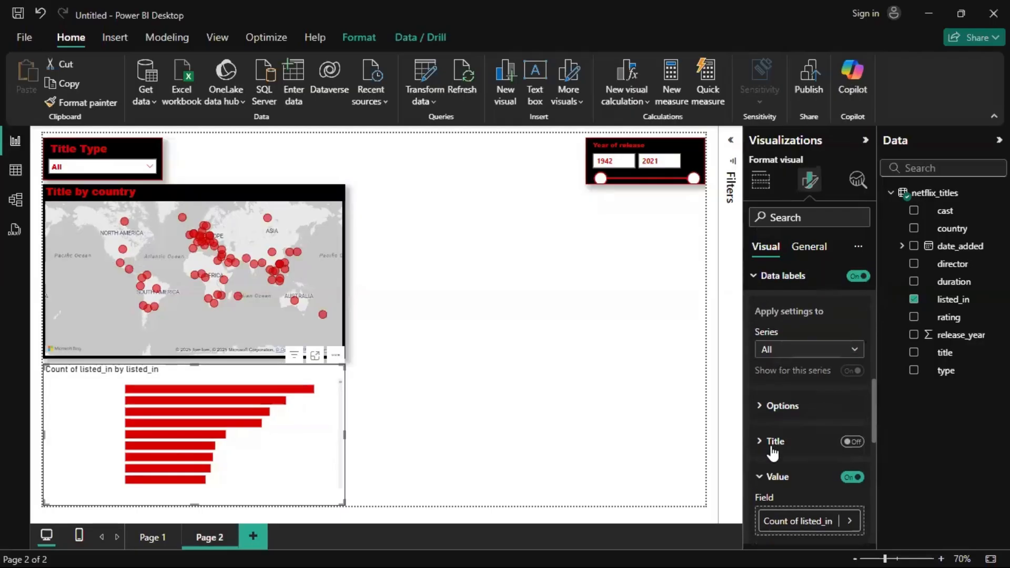
left_click(780, 476)
Try a background behind the bar chart's data labels
scroll(780, 476, "up", 5)
scroll(779, 477, "down", 5)
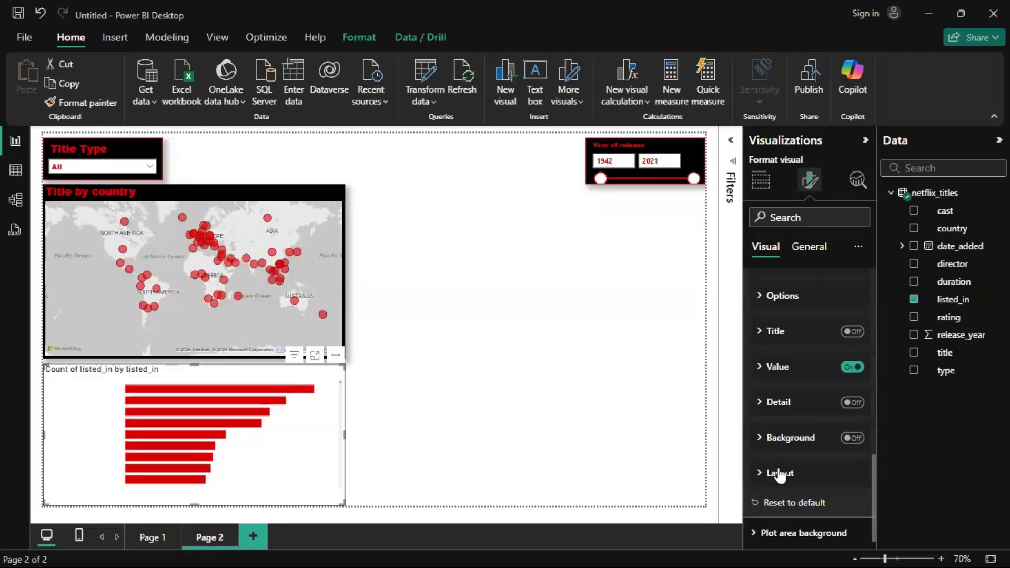
left_click(854, 434)
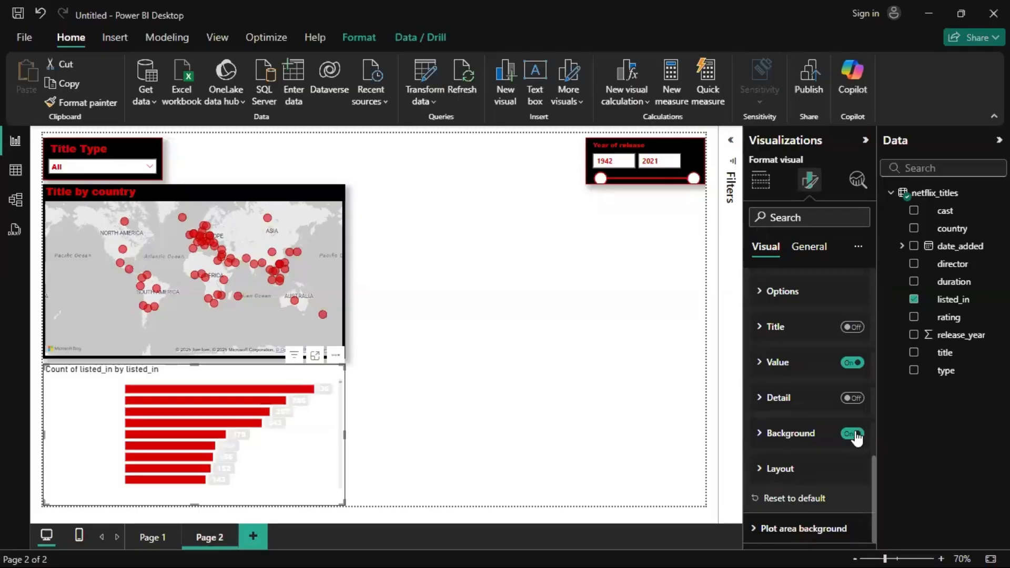
left_click(858, 437)
left_click(857, 437)
left_click(857, 438)
scroll(797, 279, "up", 2)
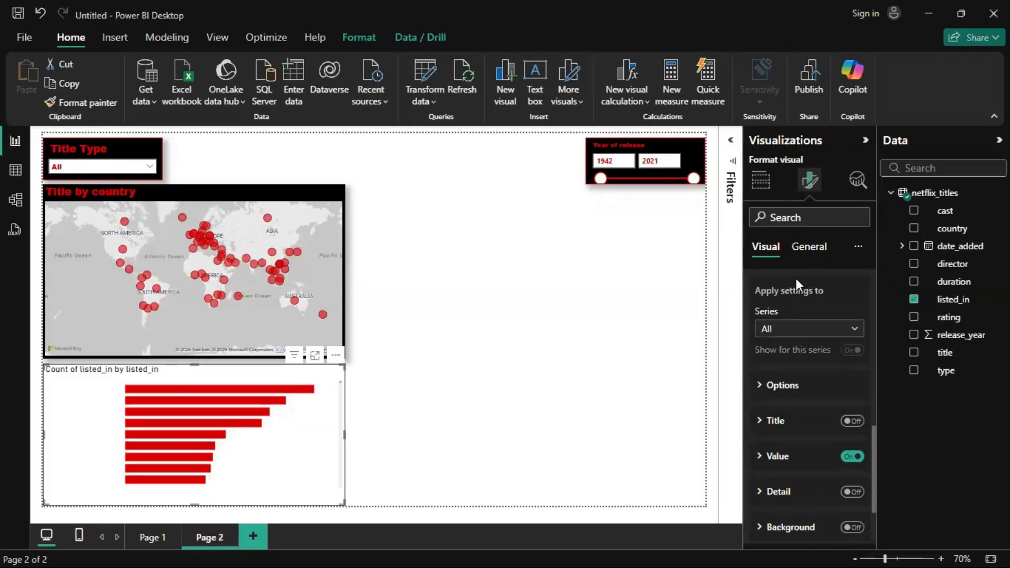
Set the genre bar chart's overall background color to black
scroll(794, 328, "up", 5)
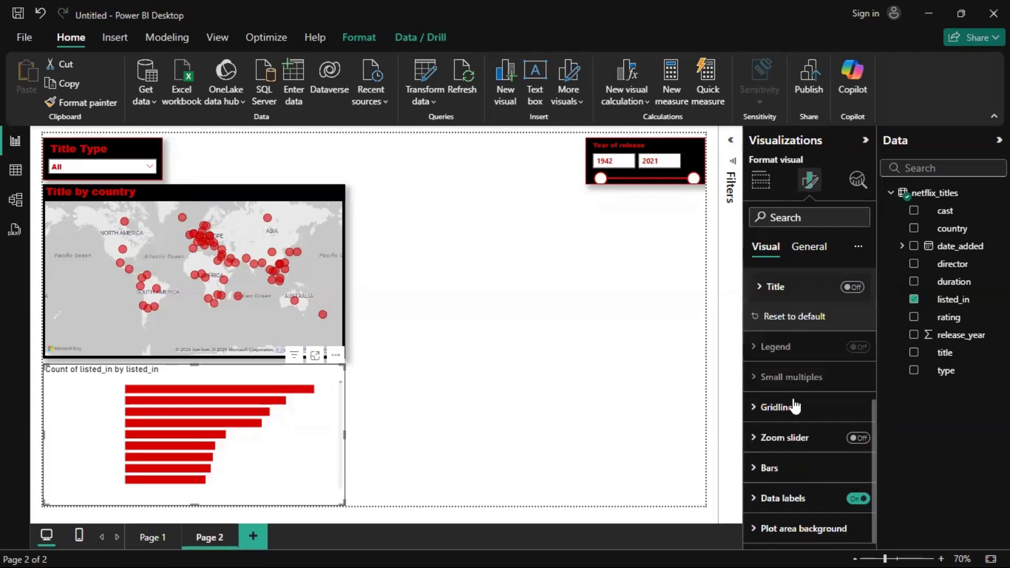
left_click(833, 526)
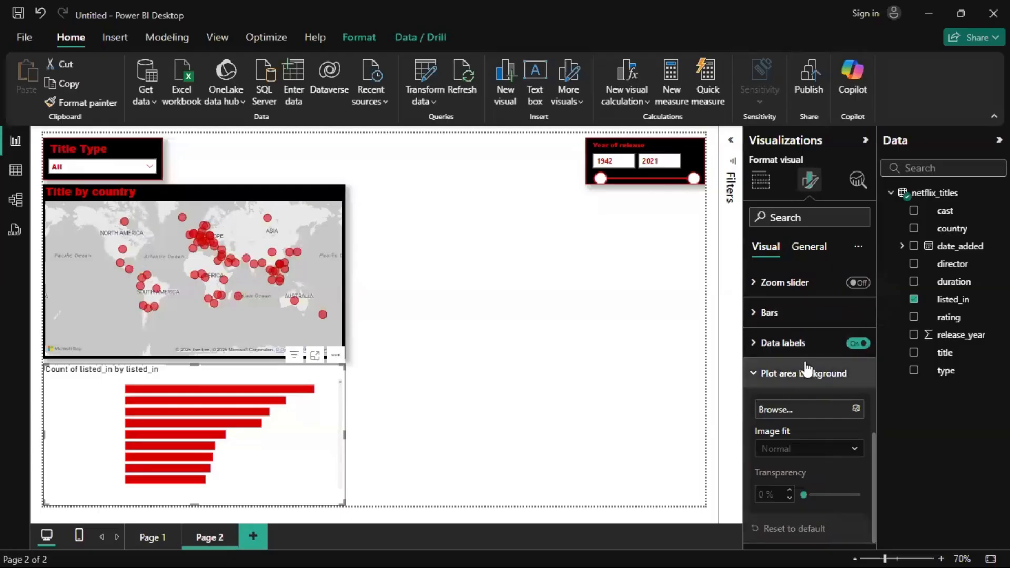
scroll(805, 363, "up", 10)
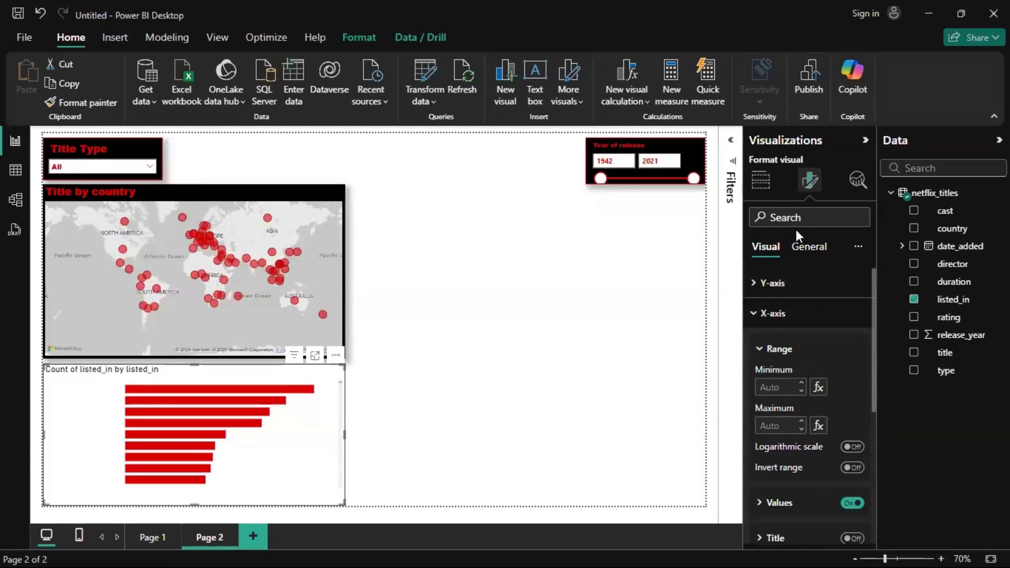
left_click(802, 252)
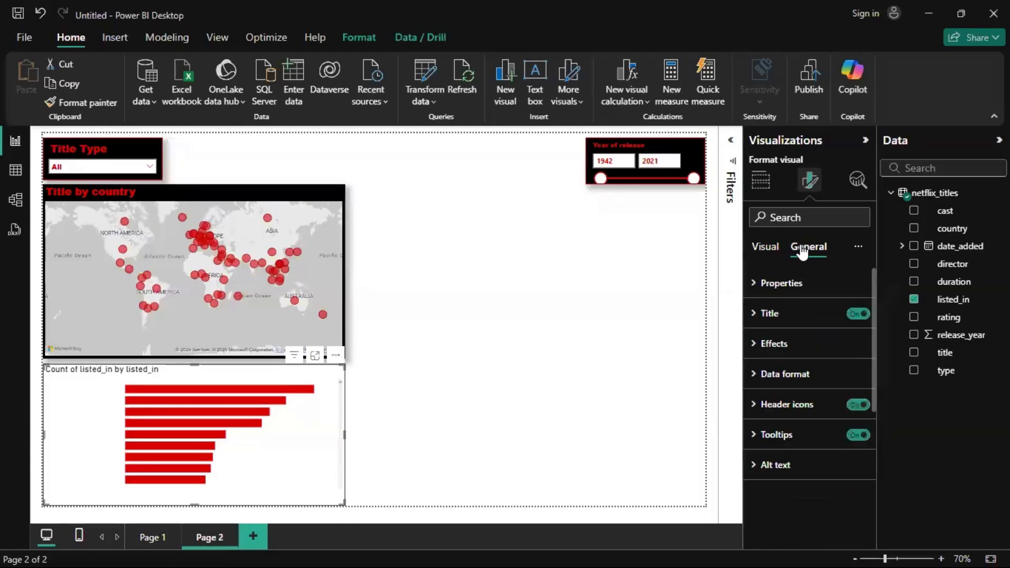
left_click(763, 342)
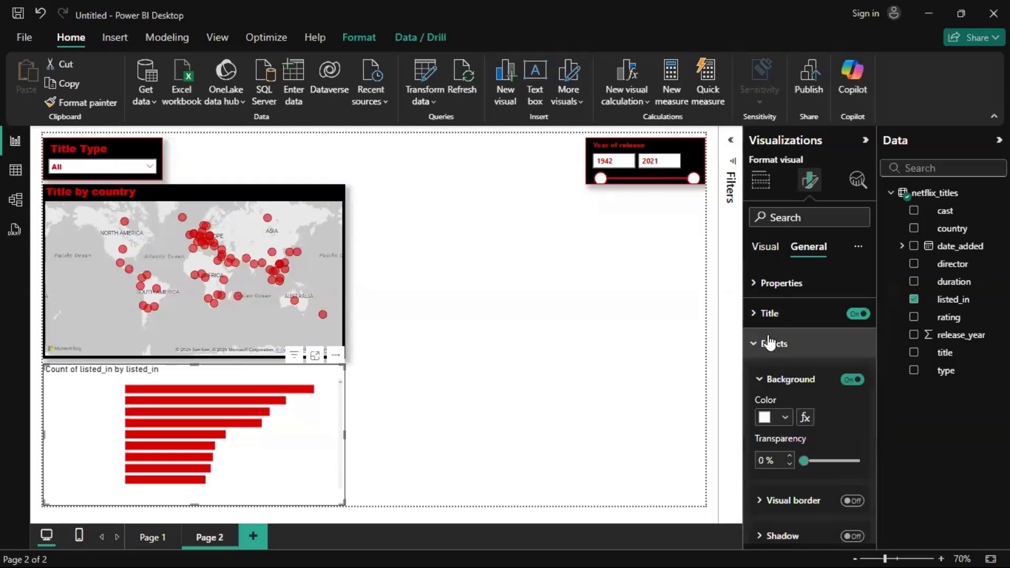
left_click(765, 416)
left_click(816, 357)
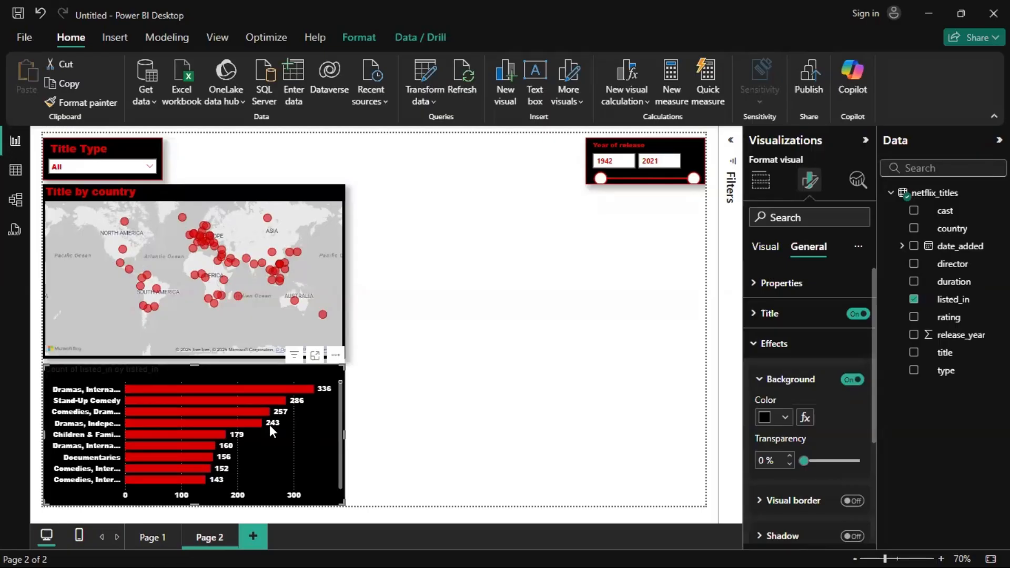
Replace the bar chart's title text with "Top10 Genre count"
left_click(798, 317)
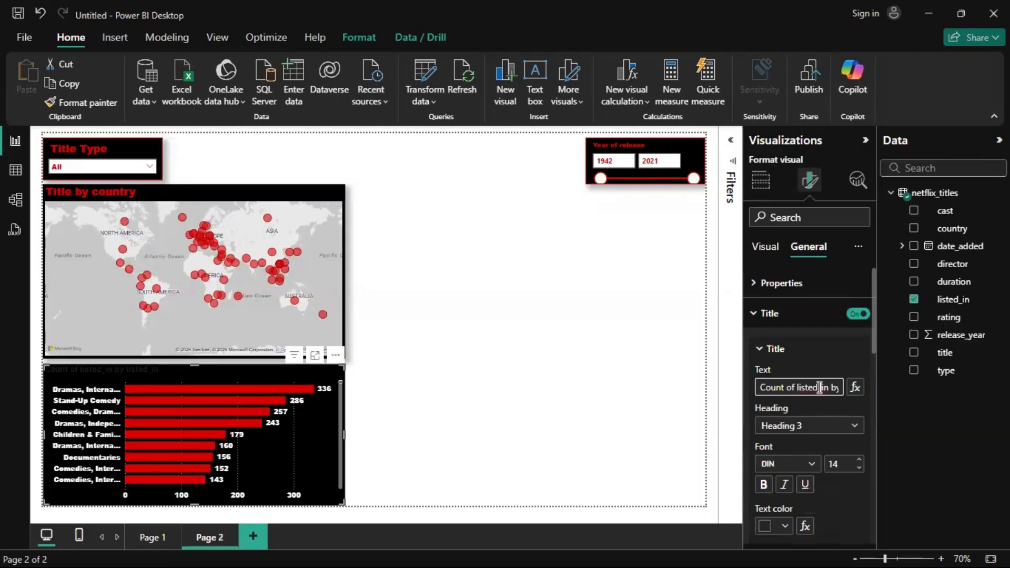
key("BackSpace")
key("BackSpace")
key("BackSpace")
key("BackSpace")
key("BackSpace")
key("BackSpace")
key("BackSpace")
key("BackSpace")
key("BackSpace")
key("BackSpace")
key("BackSpace")
key("BackSpace")
key("BackSpace")
key("BackSpace")
key("BackSpace")
key("BackSpace")
key("BackSpace")
key("BackSpace")
key("BackSpace")
key("BackSpace")
key("BackSpace")
key("BackSpace")
key("BackSpace")
key("BackSpace")
key("BackSpace")
key("BackSpace")
key("BackSpace")
key("BackSpace")
type("Top10")
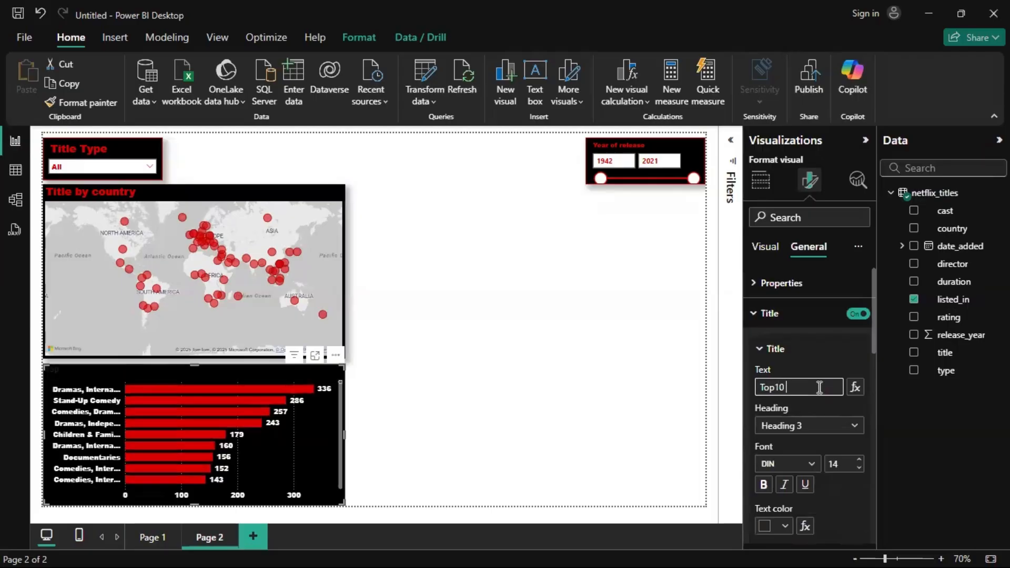
type(" Gene")
key("BackSpace")
type("re count")
left_click(545, 394)
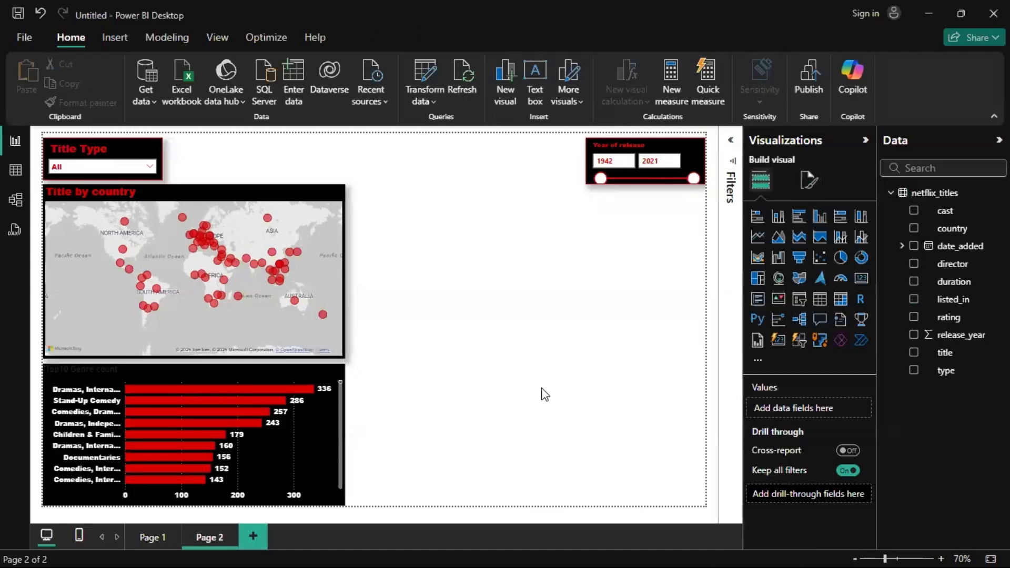
Format the "Top10 Genre count" title in Arial Black at size 15 with red #DA0000 text
left_click(289, 402)
left_click(810, 181)
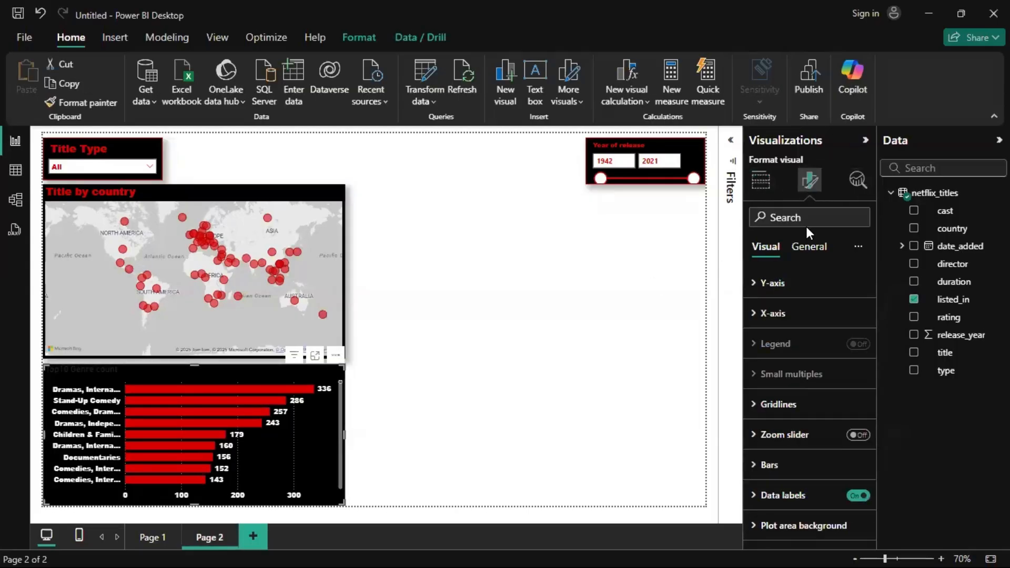
left_click(805, 249)
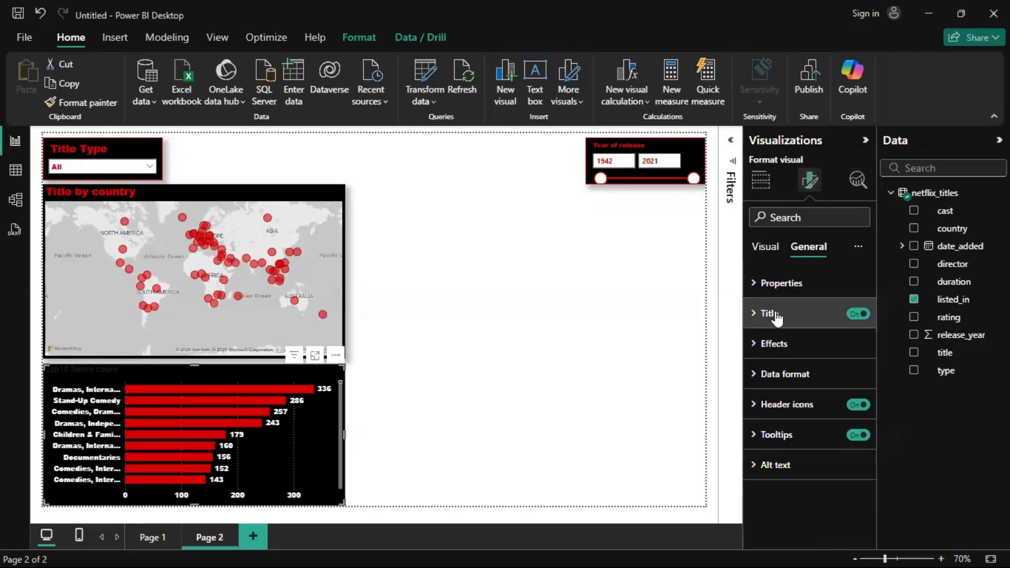
left_click(776, 314)
scroll(795, 416, "down", 1)
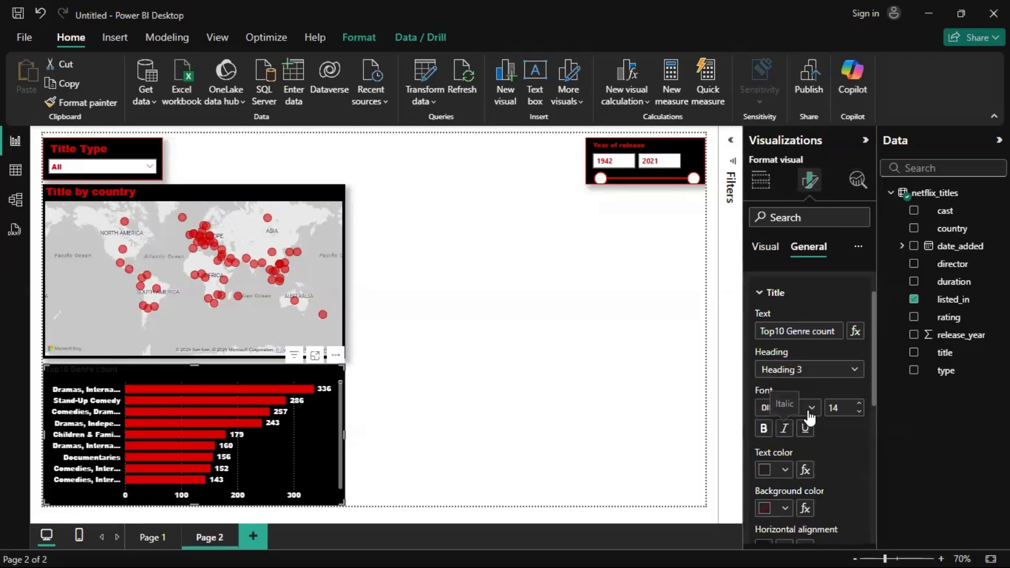
left_click(810, 409)
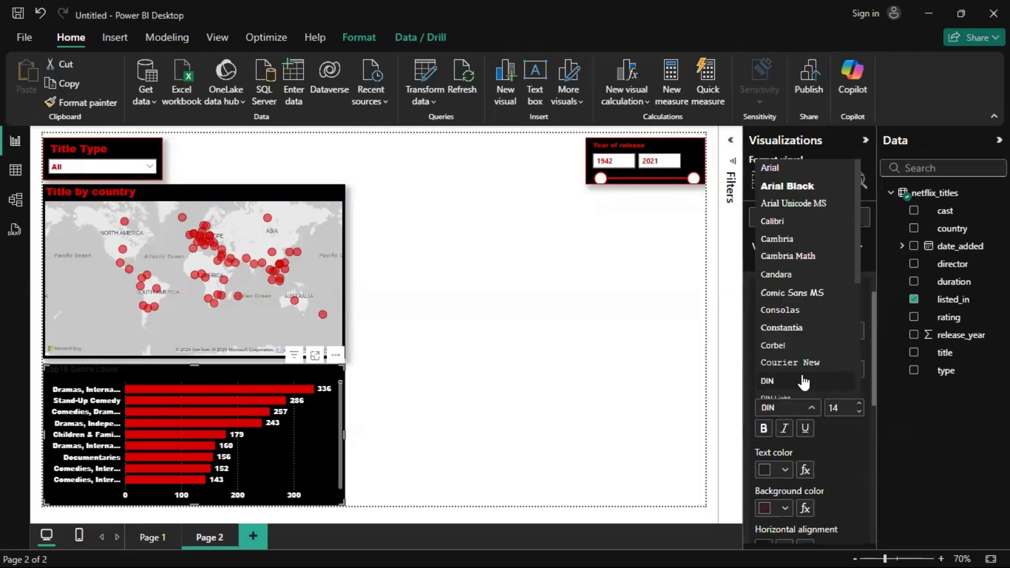
left_click(784, 186)
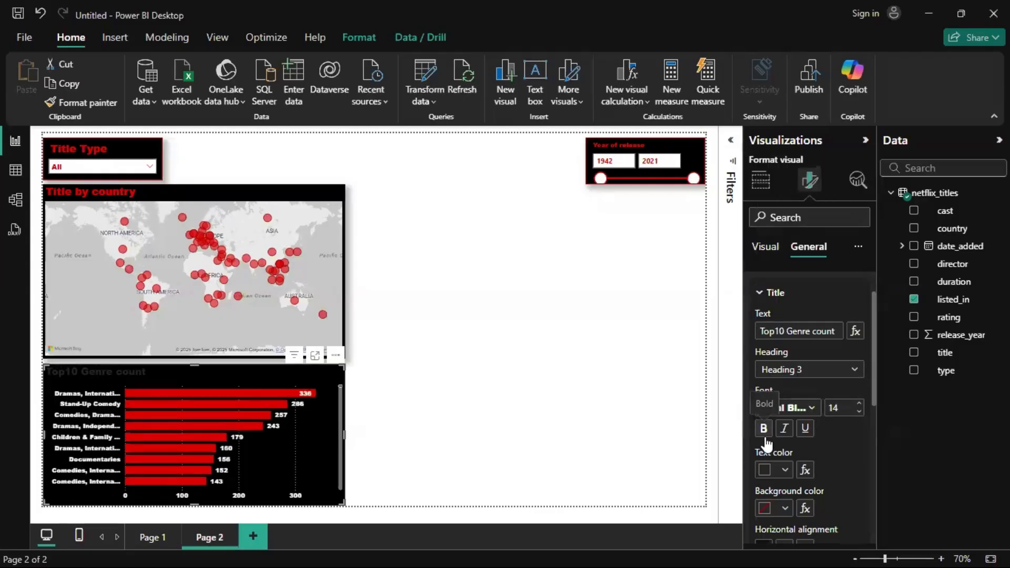
left_click(859, 403)
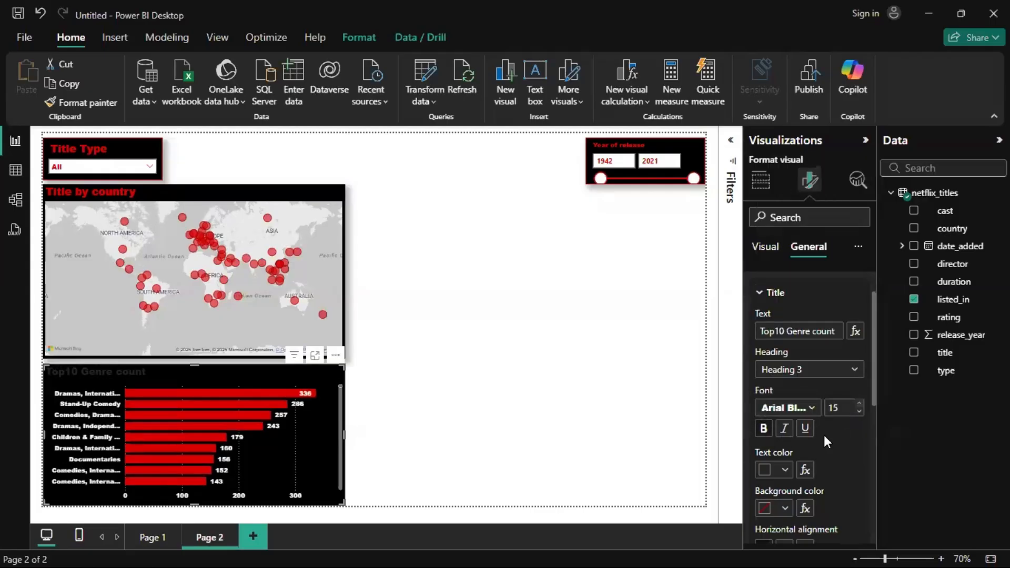
left_click(762, 471)
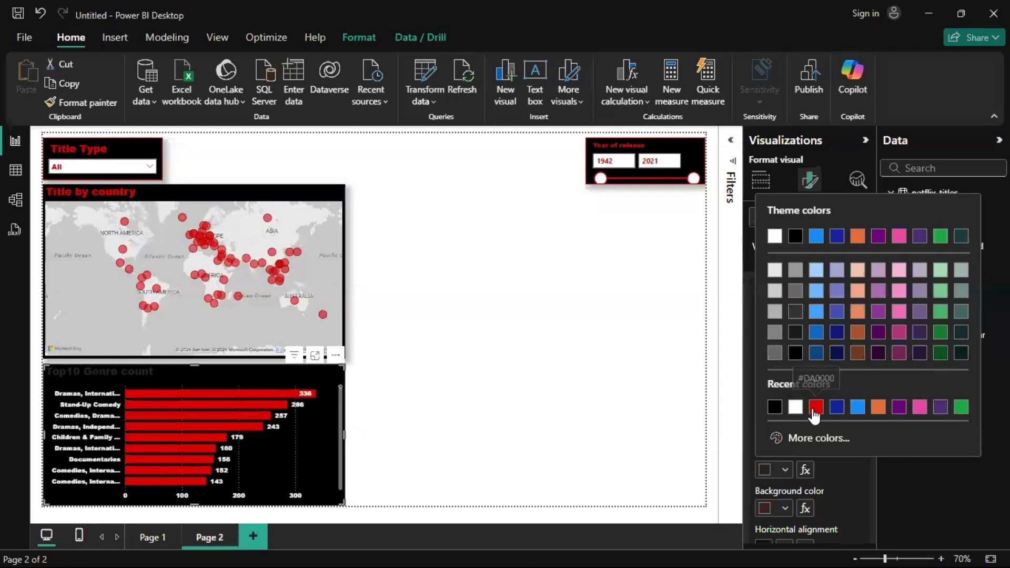
left_click(816, 406)
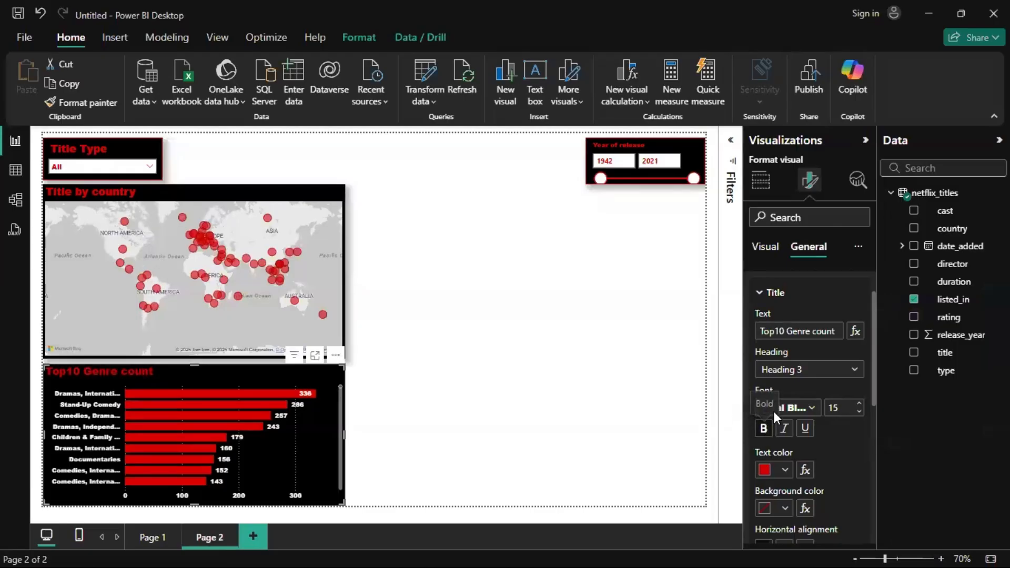
Review the genre bar chart's remaining title and background effect settings
scroll(784, 460, "down", 4)
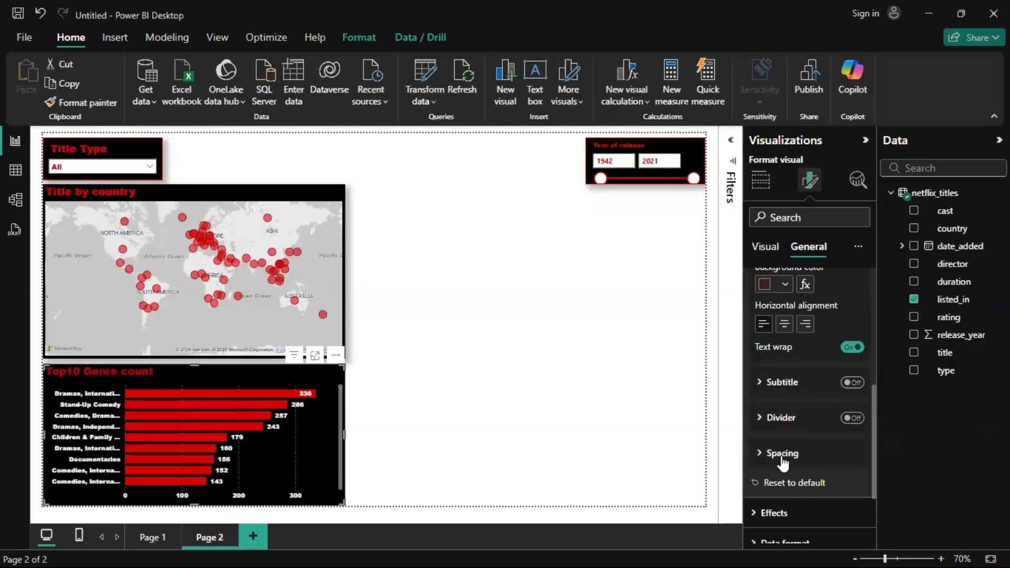
scroll(783, 463, "down", 2)
left_click(782, 464)
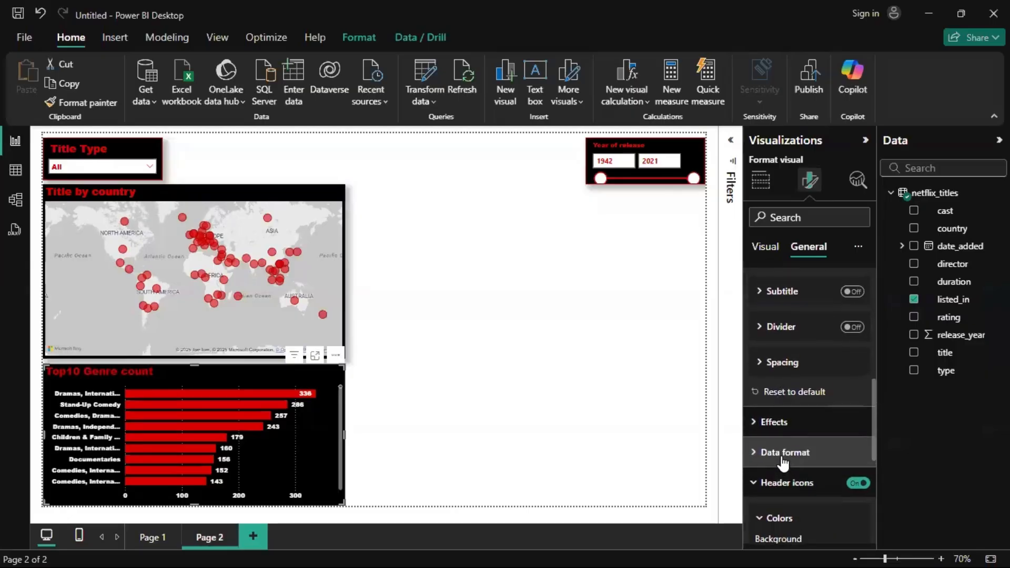
left_click(771, 426)
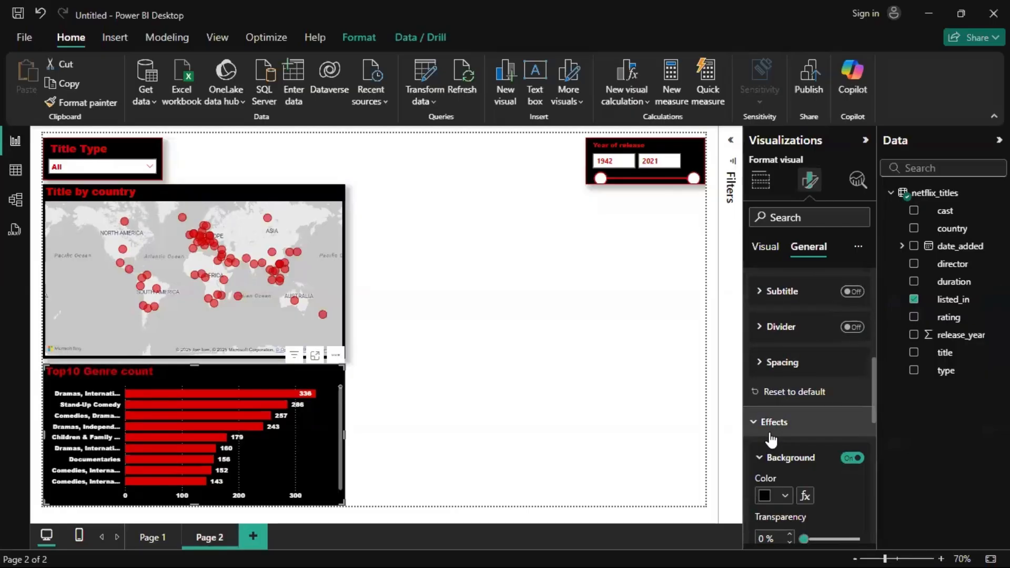
scroll(771, 436, "down", 3)
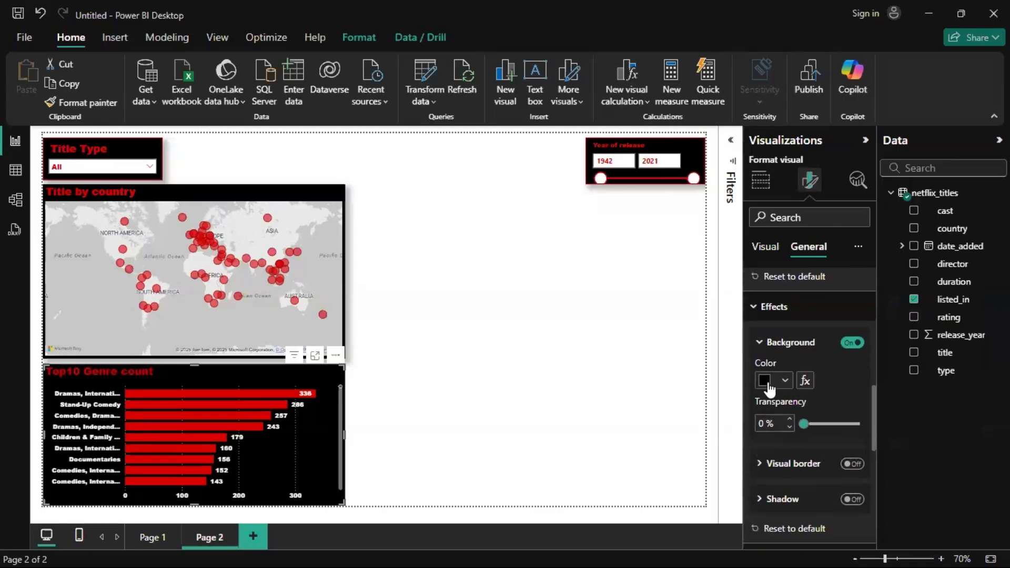
left_click(768, 381)
scroll(769, 382, "up", 3)
scroll(769, 382, "up", 3)
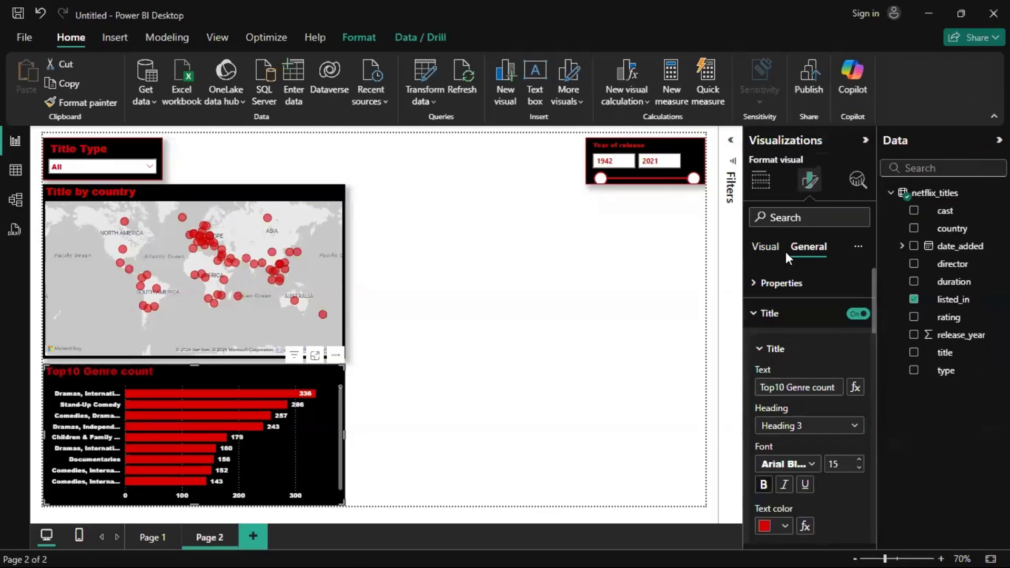
left_click(769, 315)
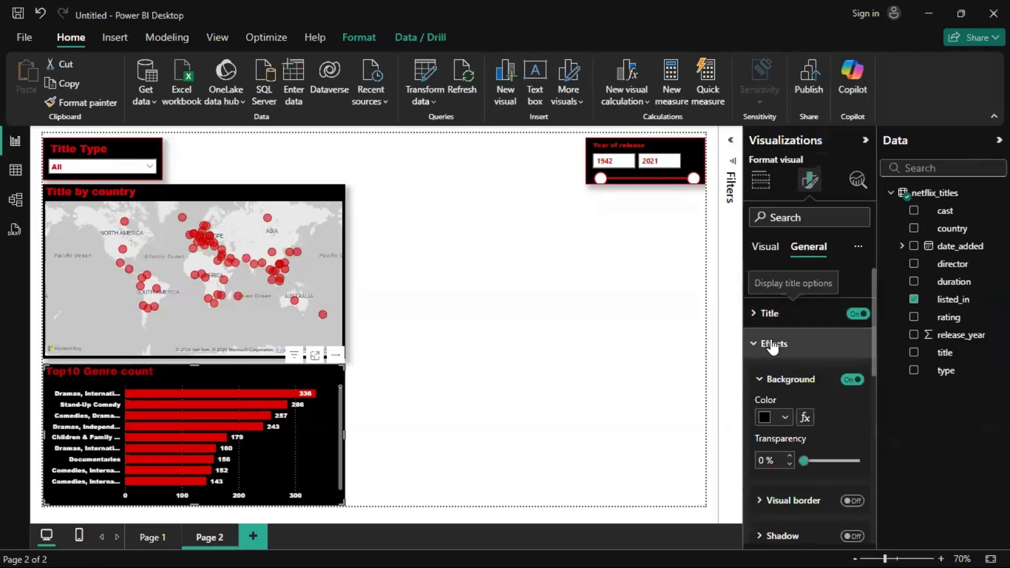
left_click(772, 344)
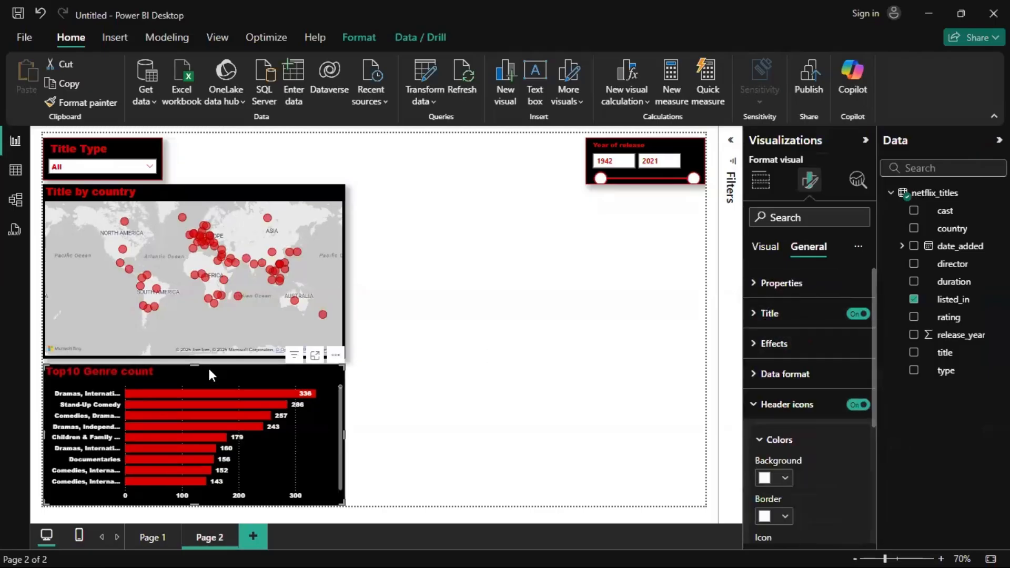
Shorten the country map slightly from its lower edge and extend the genre bar chart upward to meet it
left_click(196, 354)
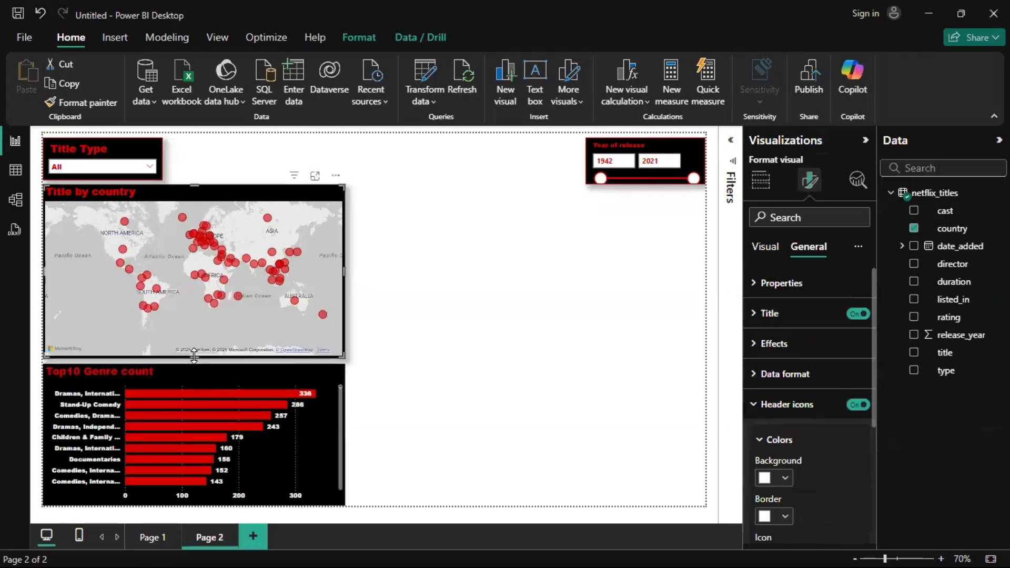
left_click_drag(197, 355, 198, 344)
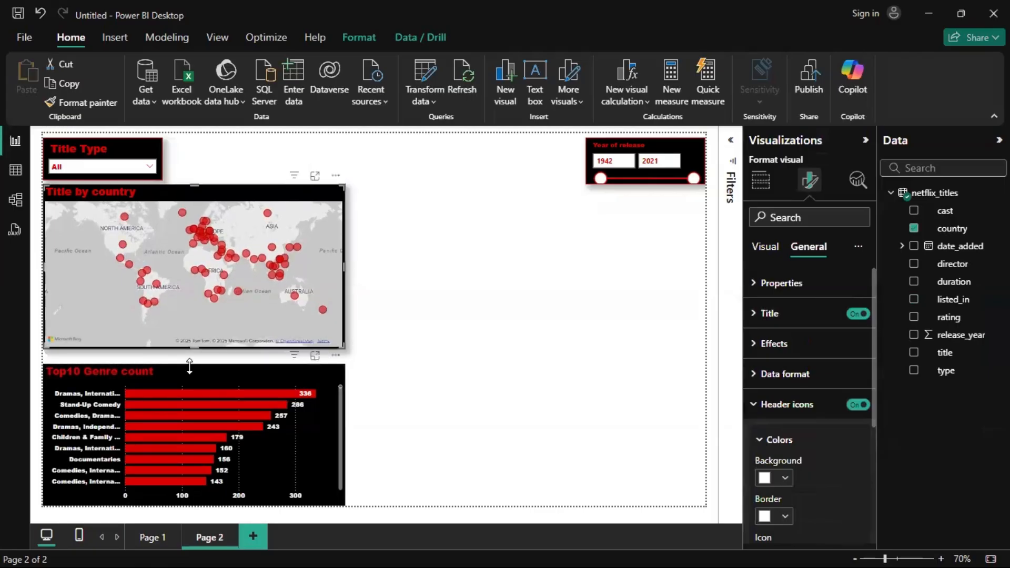
left_click(190, 367)
left_click_drag(191, 363, 193, 352)
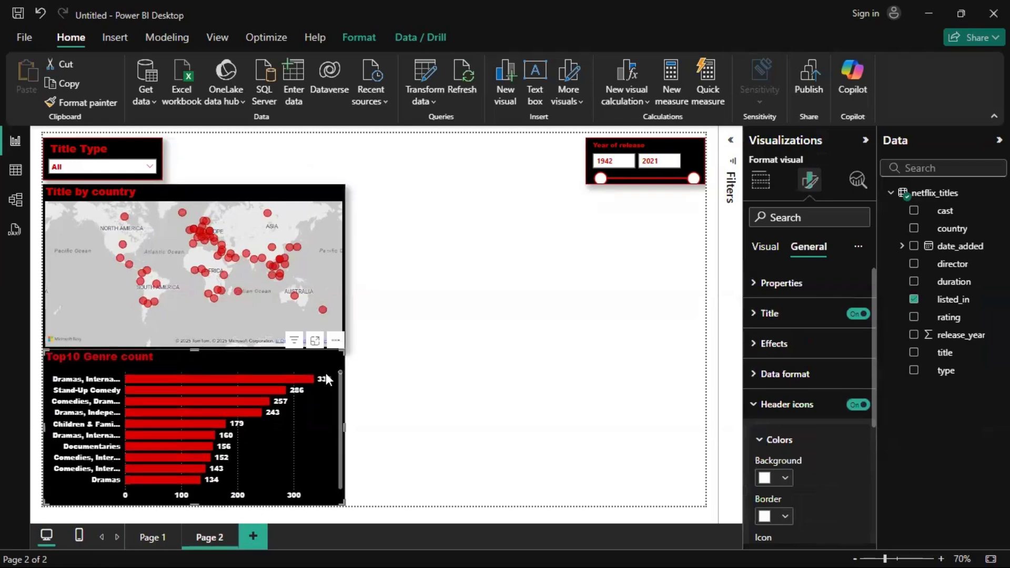
left_click(435, 390)
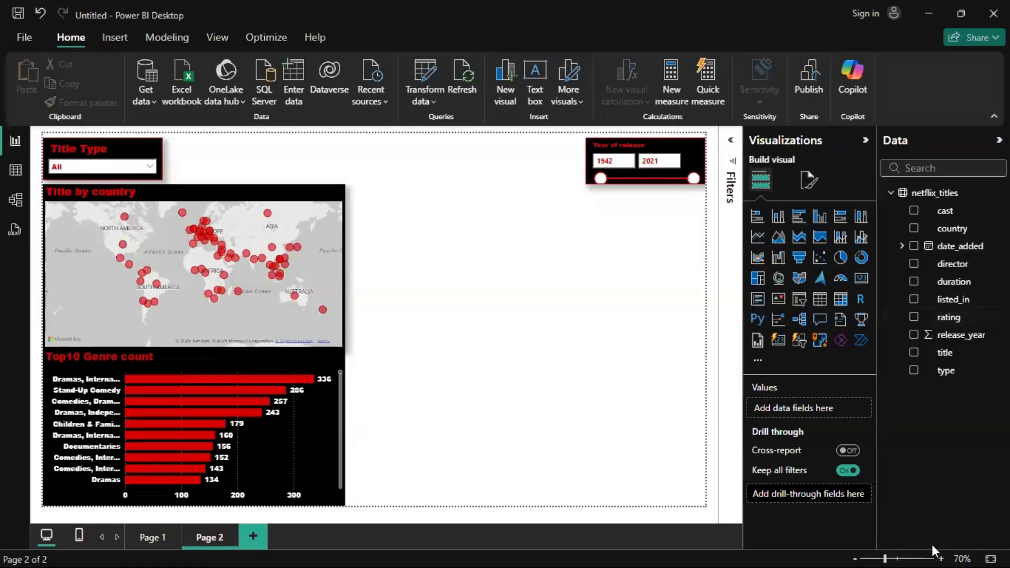
Switch to the Netflix reference slide in Chrome to check the remaining charts, and return to Power BI
key("super")
key("super")
key("alt+Tab")
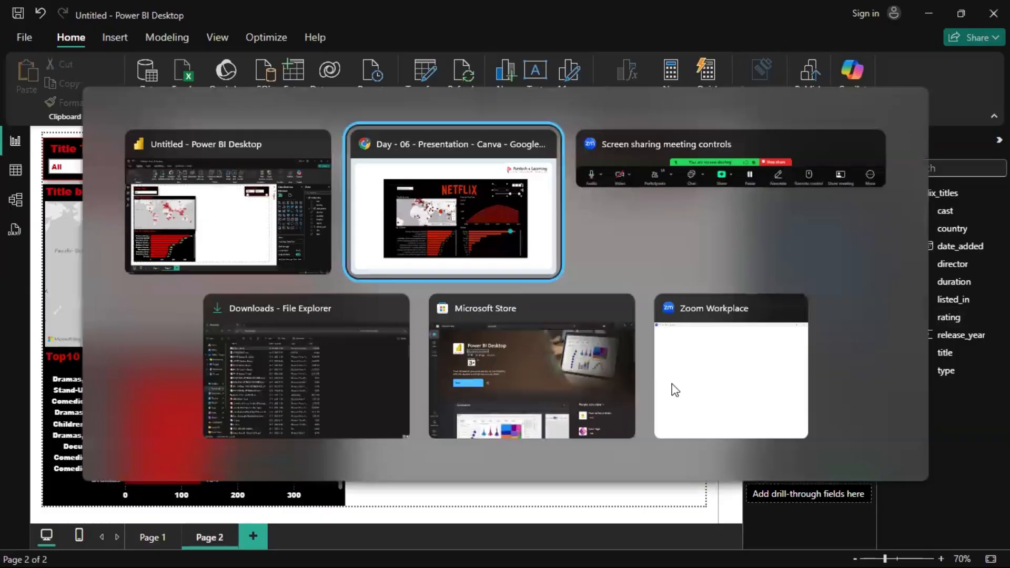
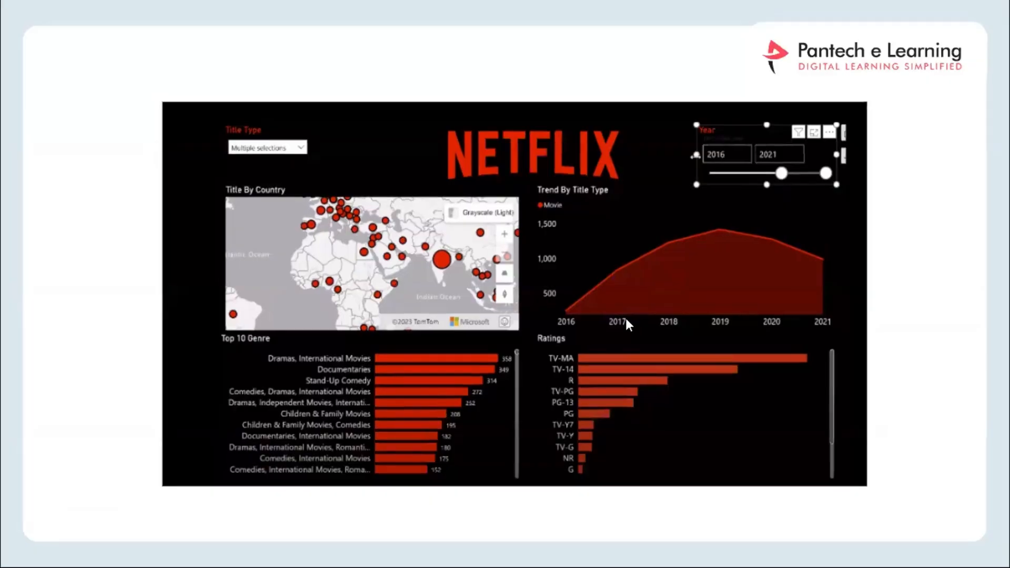
key("alt+Tab")
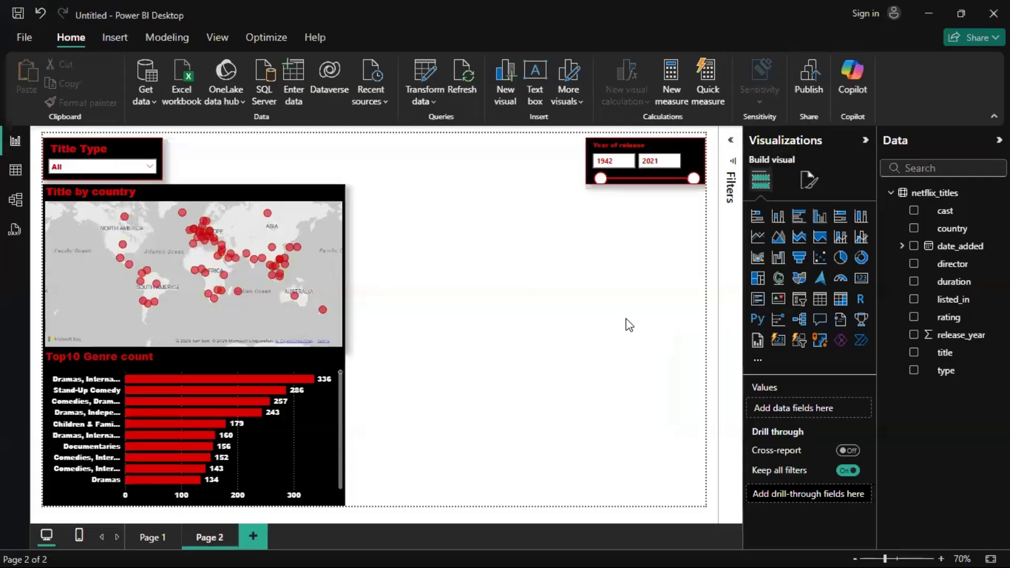
Add a clustered bar chart beside the genre chart, with rating on the Y-axis and count of rating on the X-axis
left_click(797, 222)
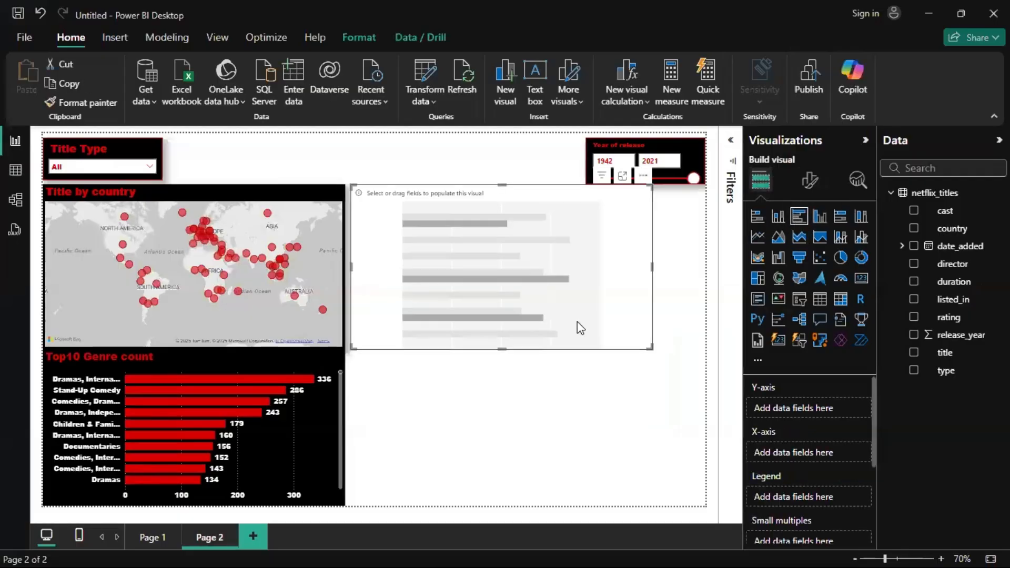
left_click_drag(576, 320, 594, 480)
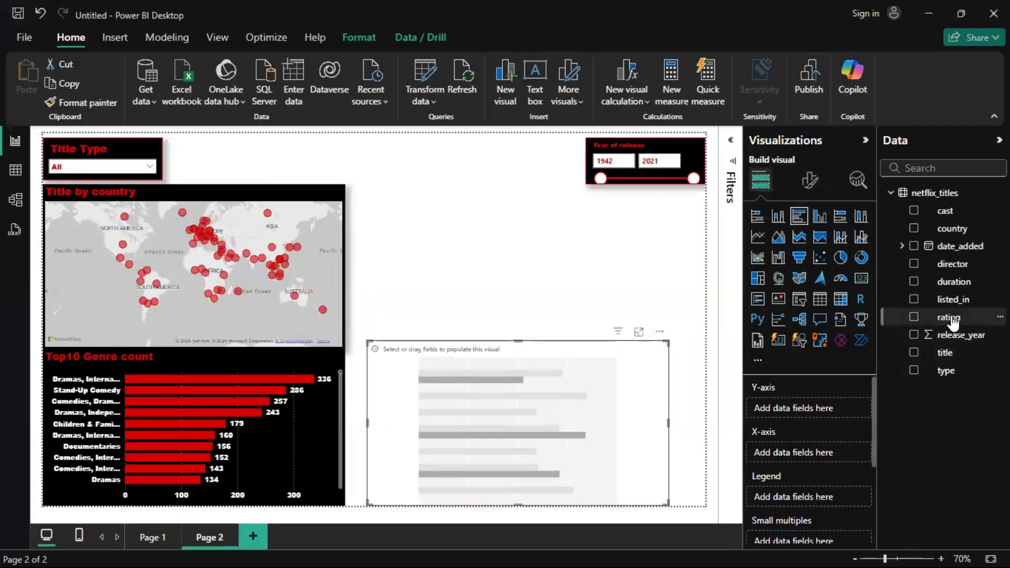
left_click_drag(950, 317, 816, 408)
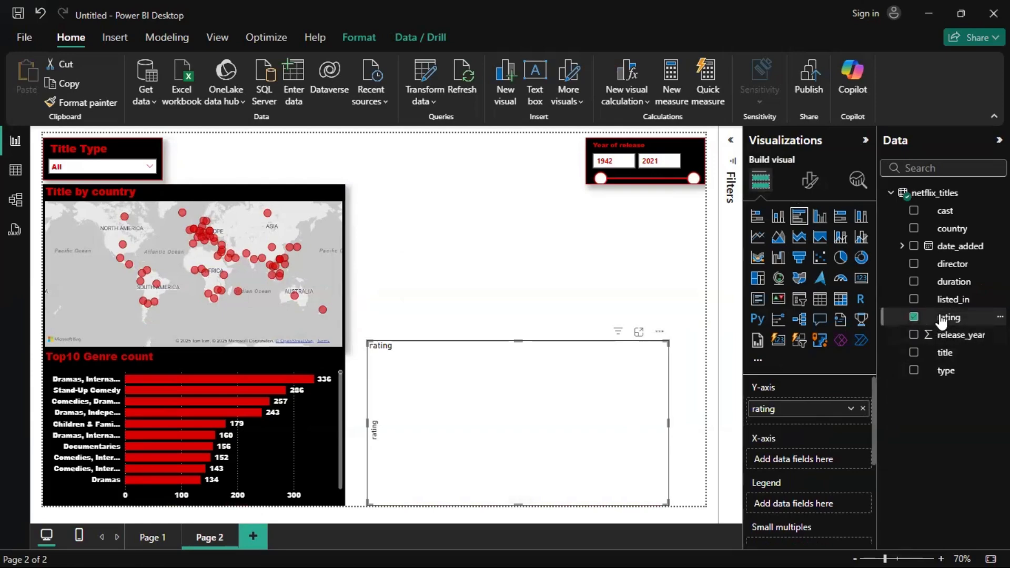
left_click_drag(949, 317, 813, 466)
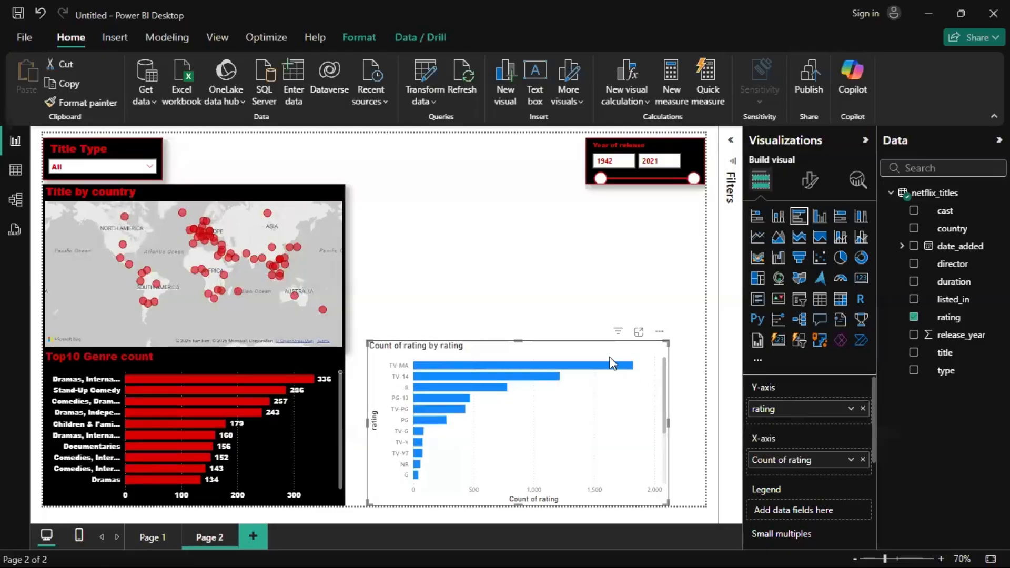
Format the rating chart's Y-axis values in Arial Black at size 10 with white text
left_click(808, 181)
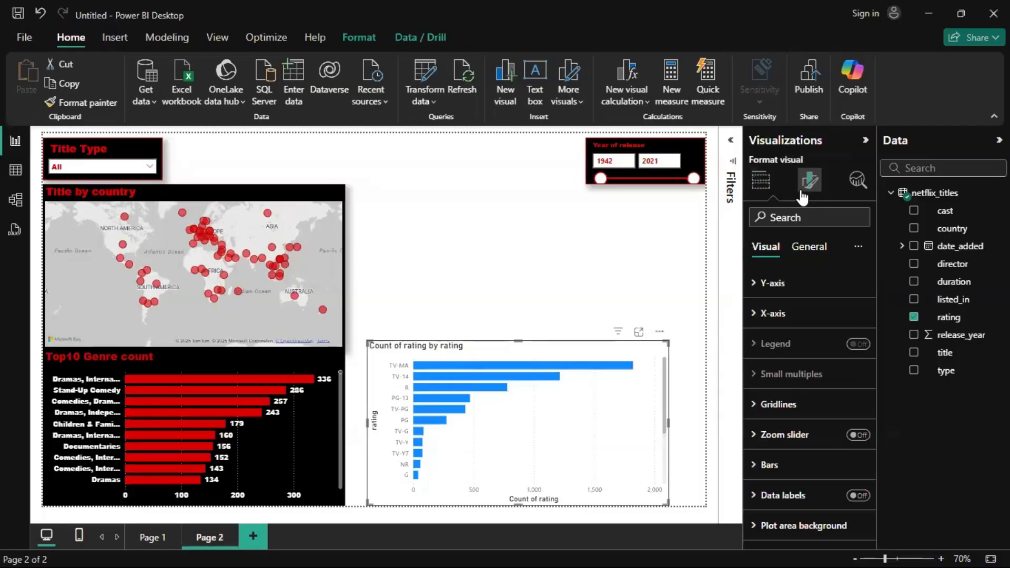
left_click(786, 295)
left_click(799, 357)
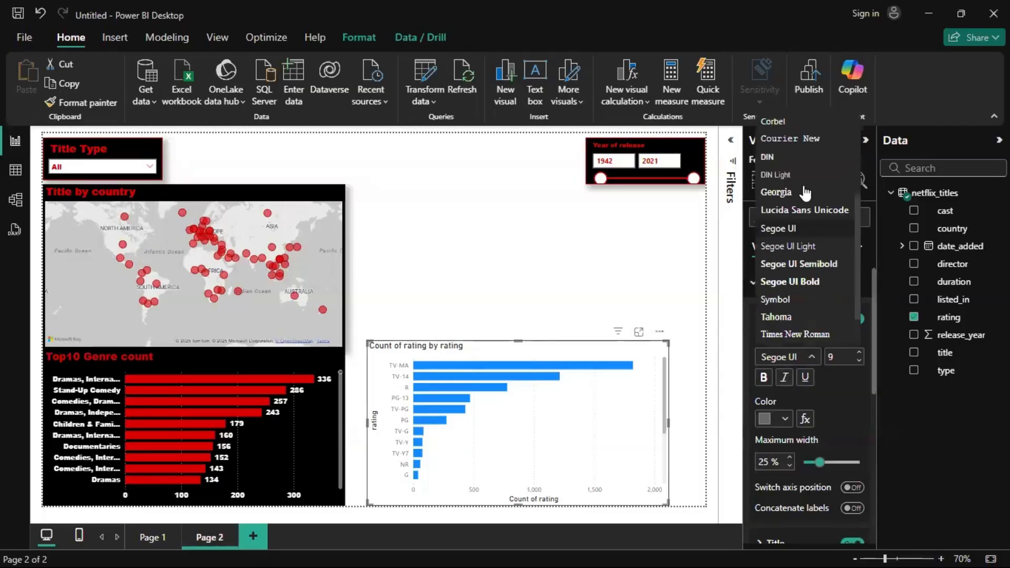
scroll(797, 153, "up", 3)
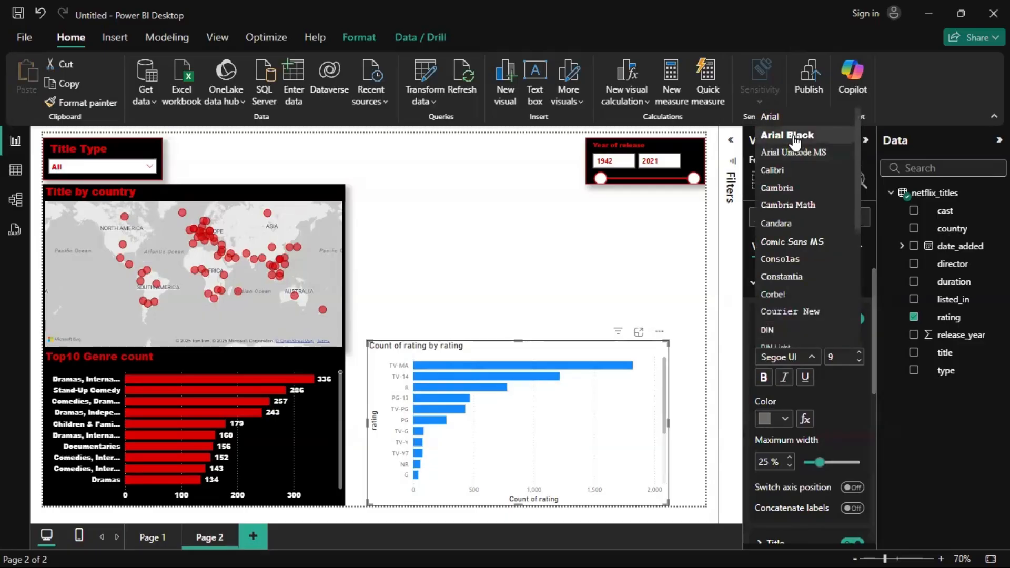
left_click(795, 136)
left_click(859, 353)
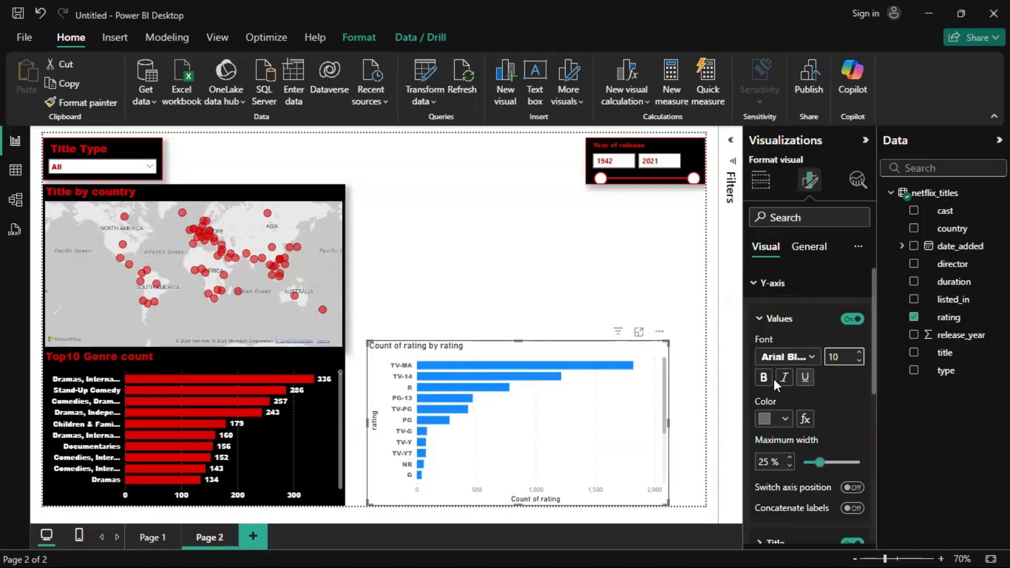
left_click(771, 419)
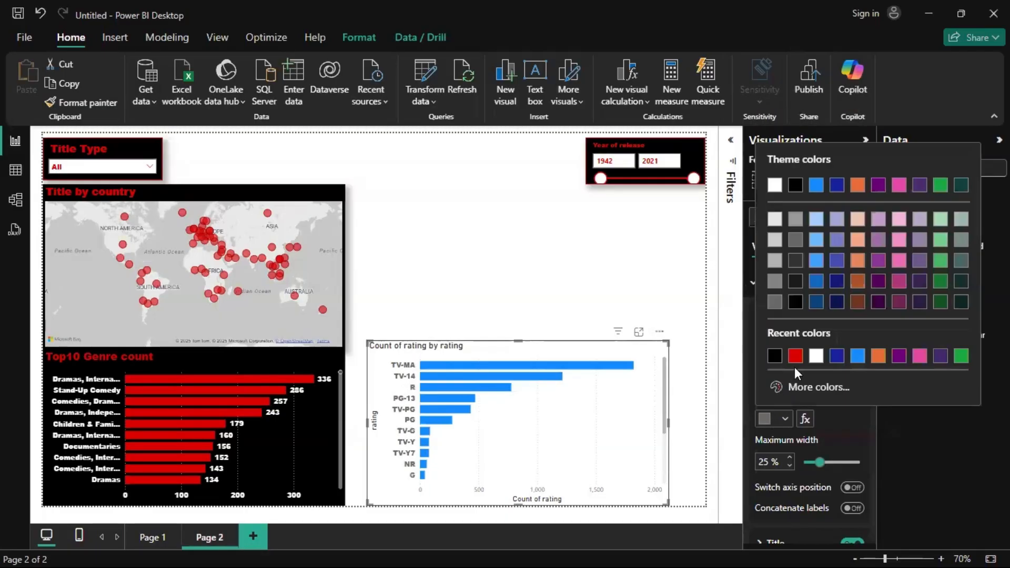
left_click(816, 360)
scroll(814, 389, "down", 1)
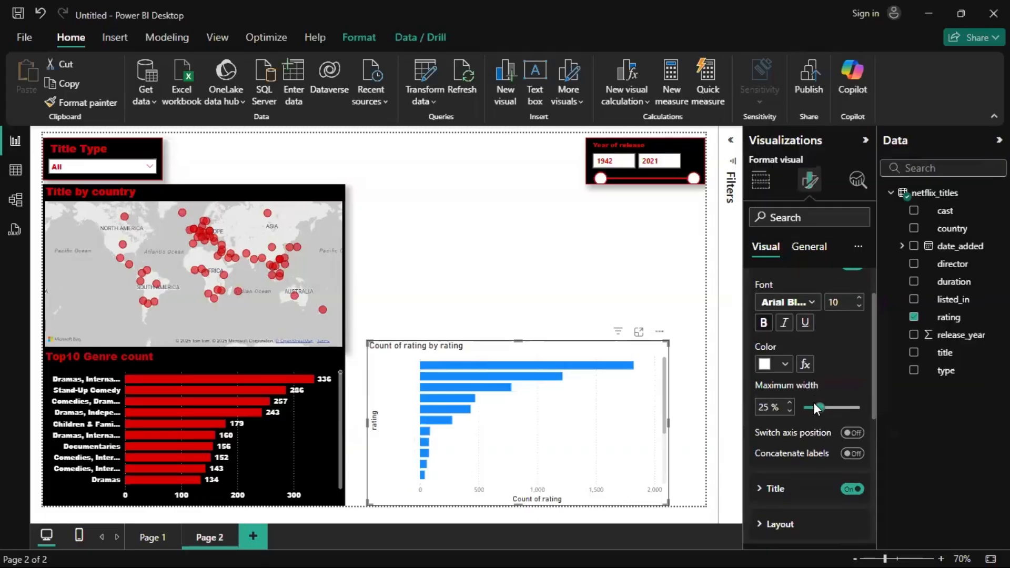
scroll(813, 403, "up", 1)
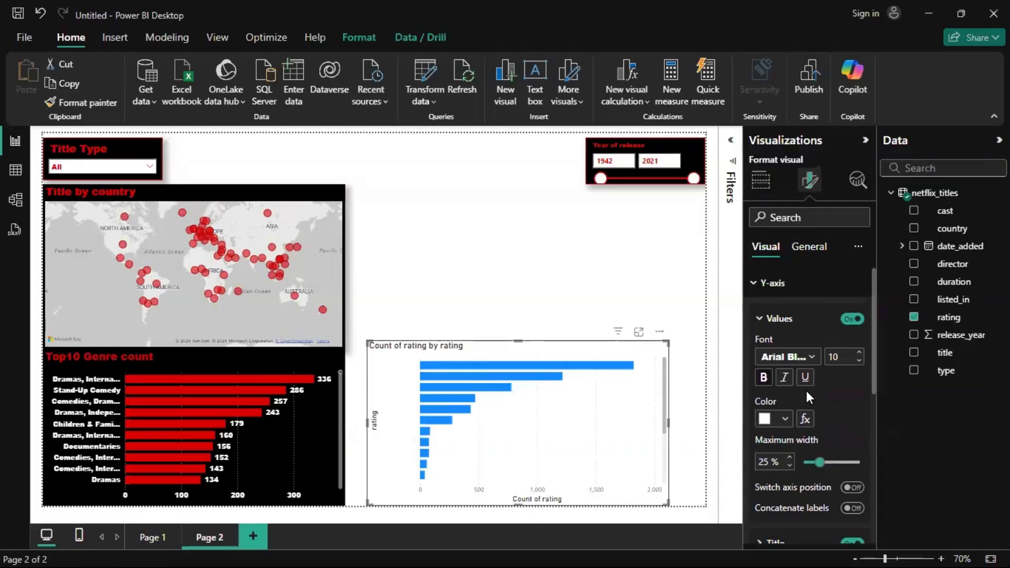
Turn off the rating chart's Y-axis title
left_click(782, 319)
left_click(853, 354)
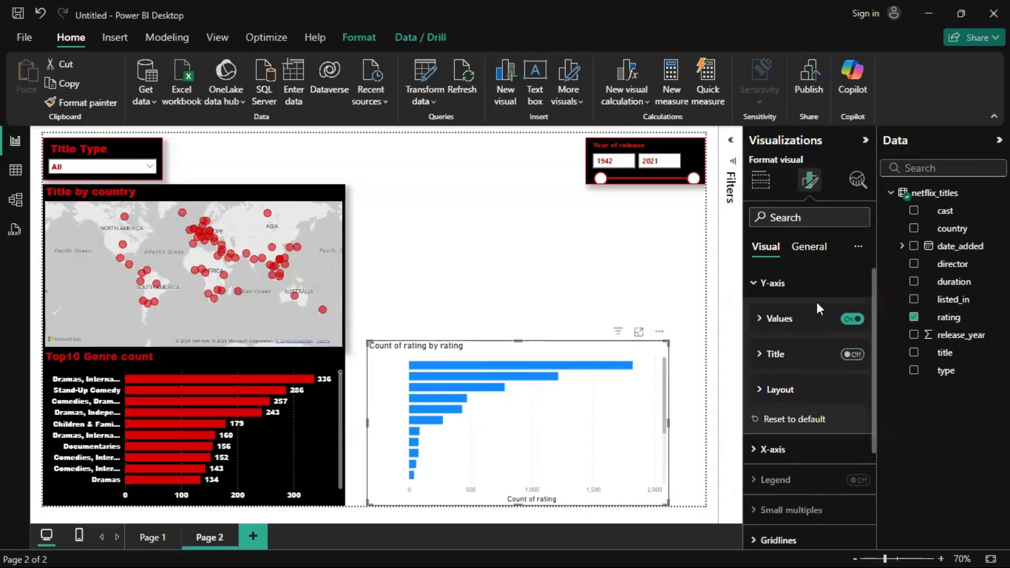
left_click(790, 283)
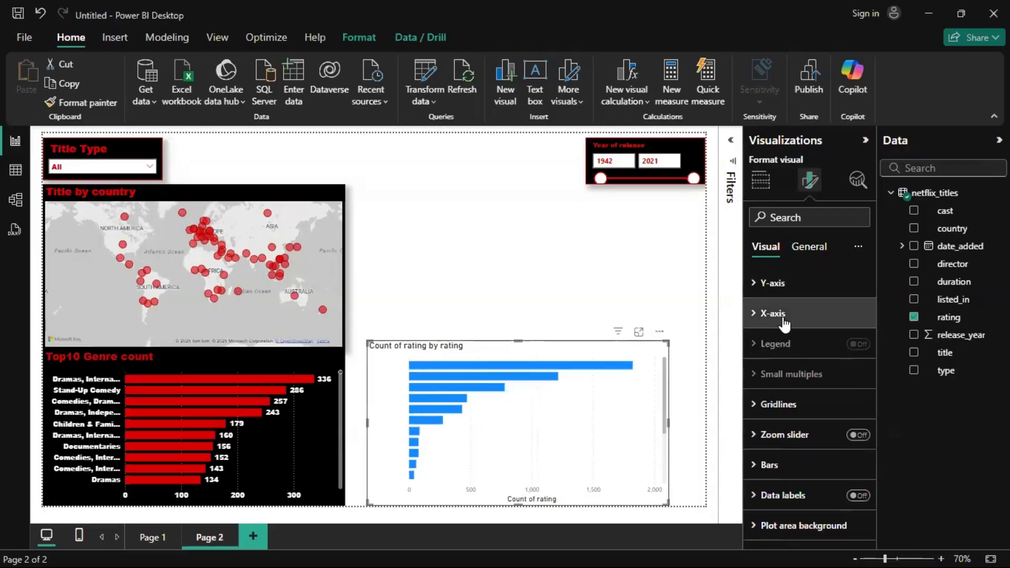
Format the rating chart's X-axis values in Arial Black at size 10 with white text
left_click(783, 315)
scroll(771, 360, "down", 1)
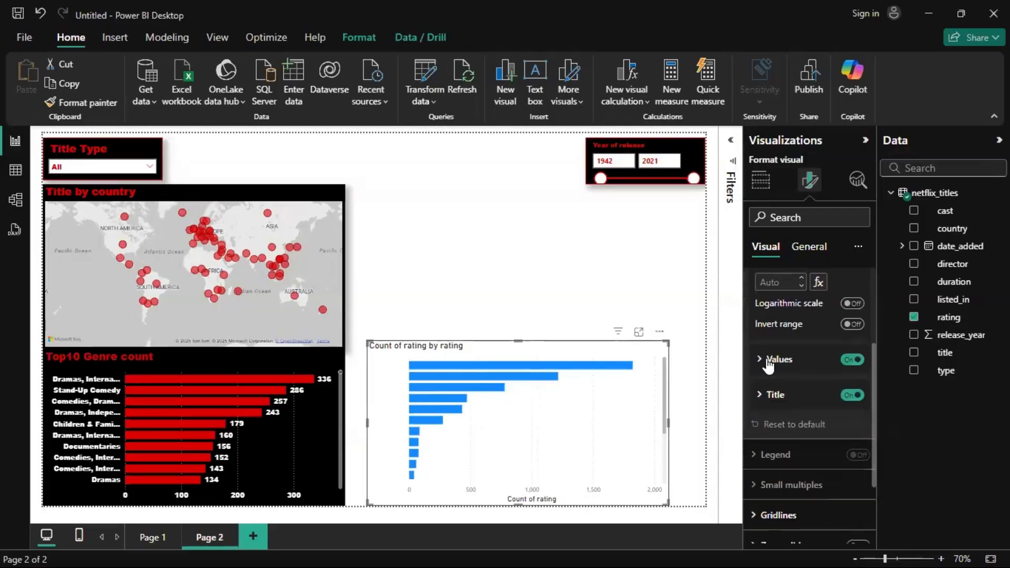
left_click(767, 361)
scroll(766, 358, "down", 2)
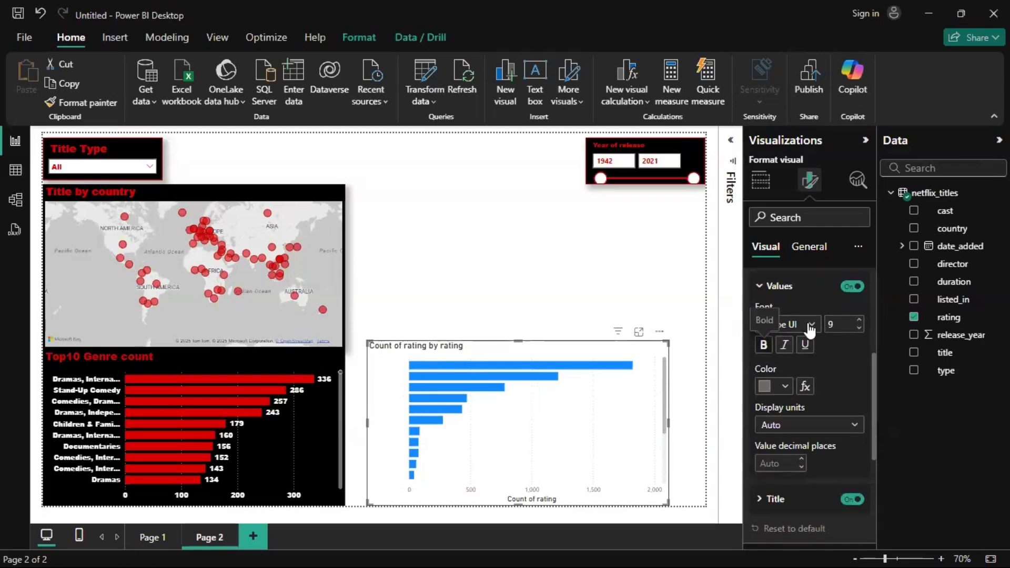
left_click(810, 327)
scroll(785, 128, "up", 3)
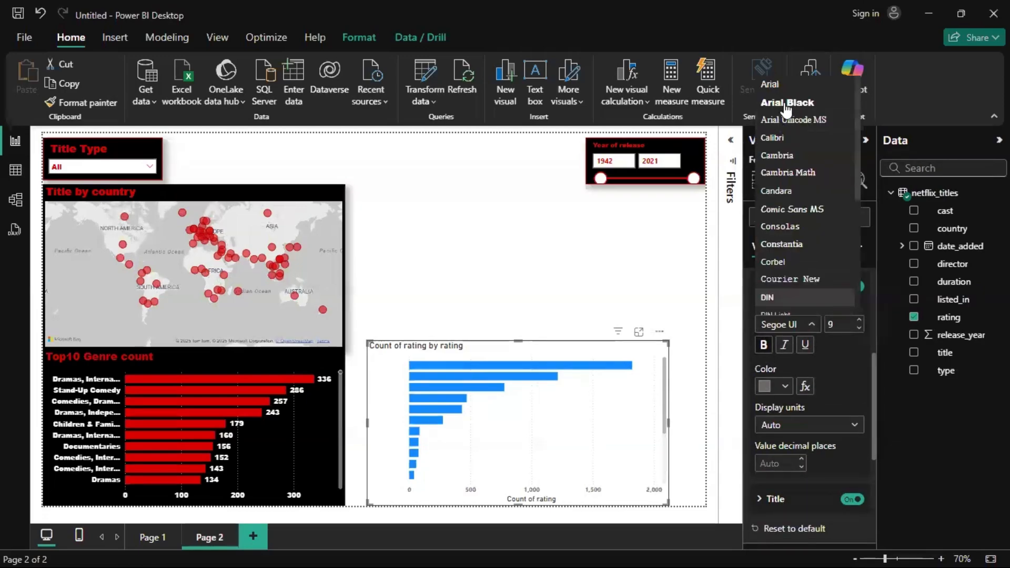
left_click(785, 104)
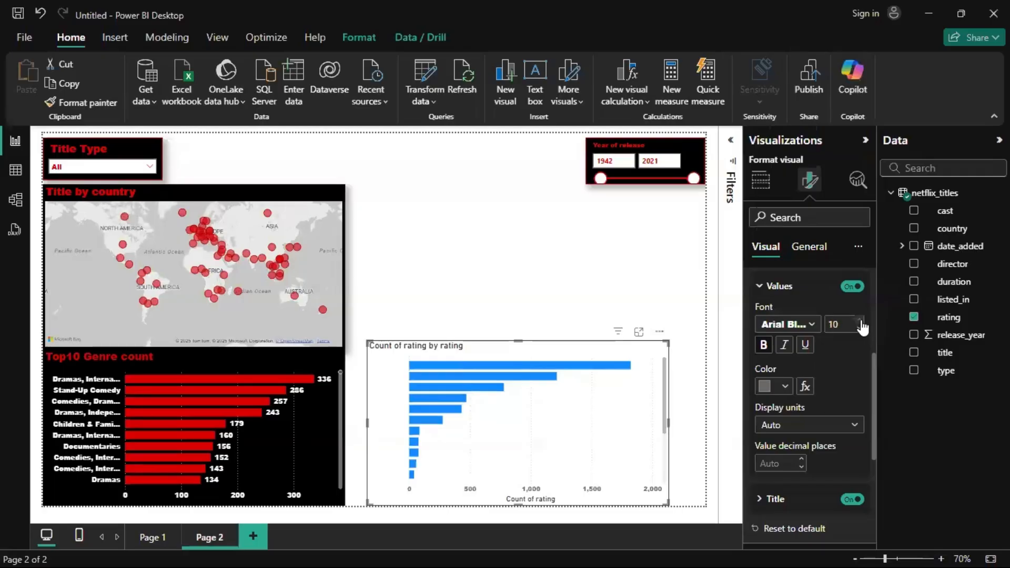
left_click(778, 386)
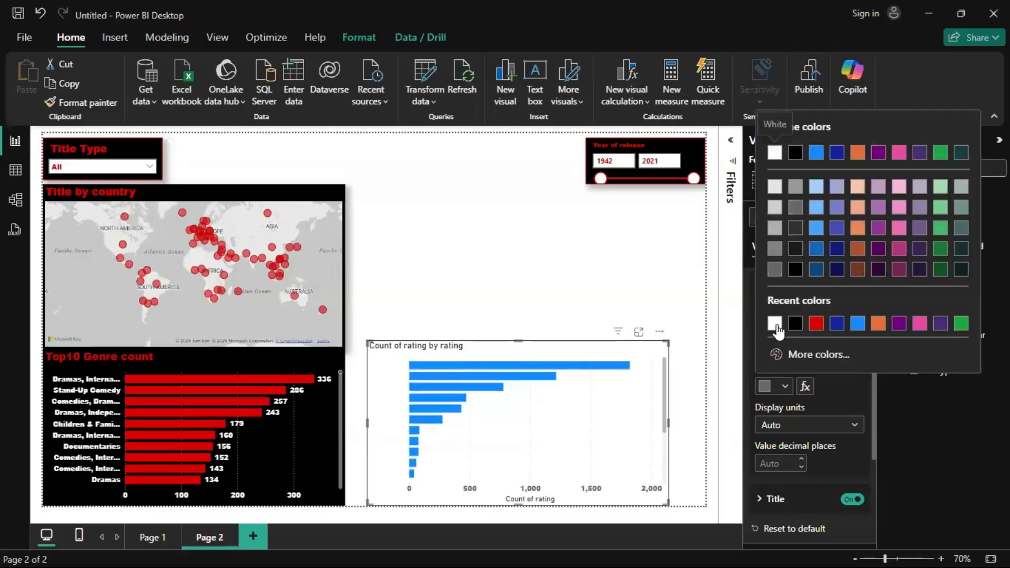
left_click(775, 325)
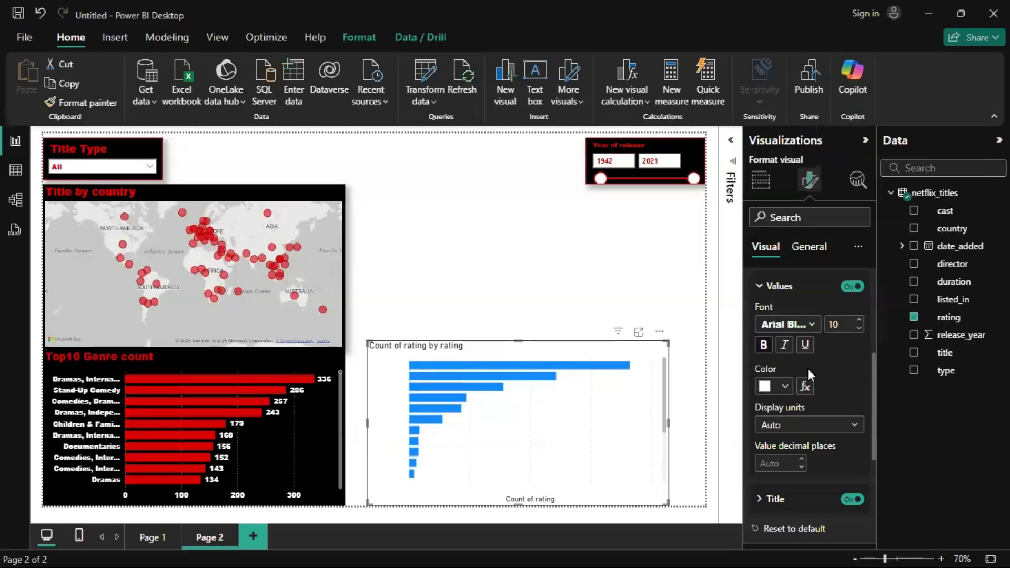
left_click(781, 287)
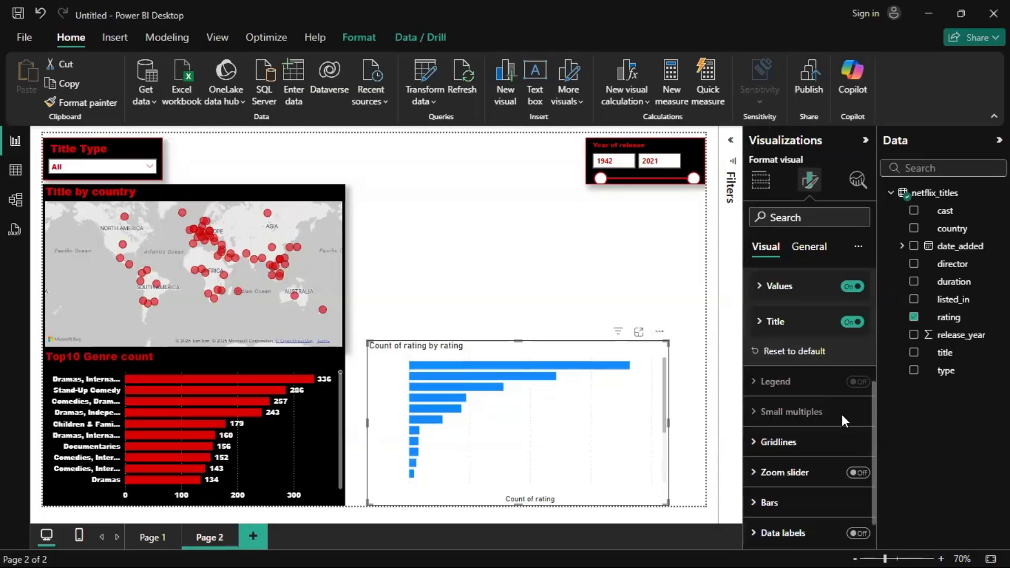
Turn off the rating chart's X-axis title
left_click(850, 322)
scroll(794, 366, "up", 3)
scroll(788, 311, "up", 2)
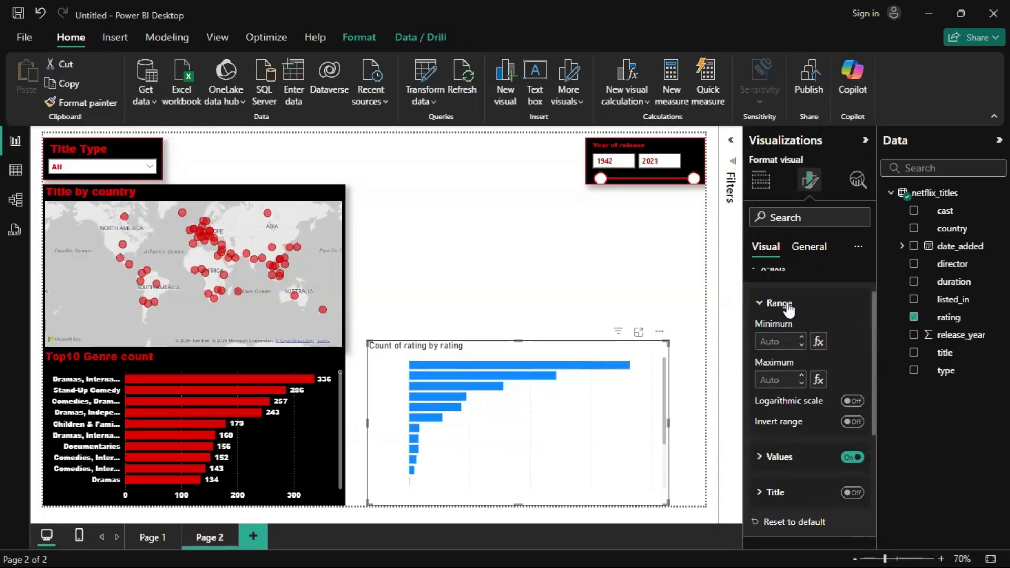
Set the rating chart's vertical gridlines to white with a dashed line style
scroll(788, 305, "up", 1)
left_click(784, 311)
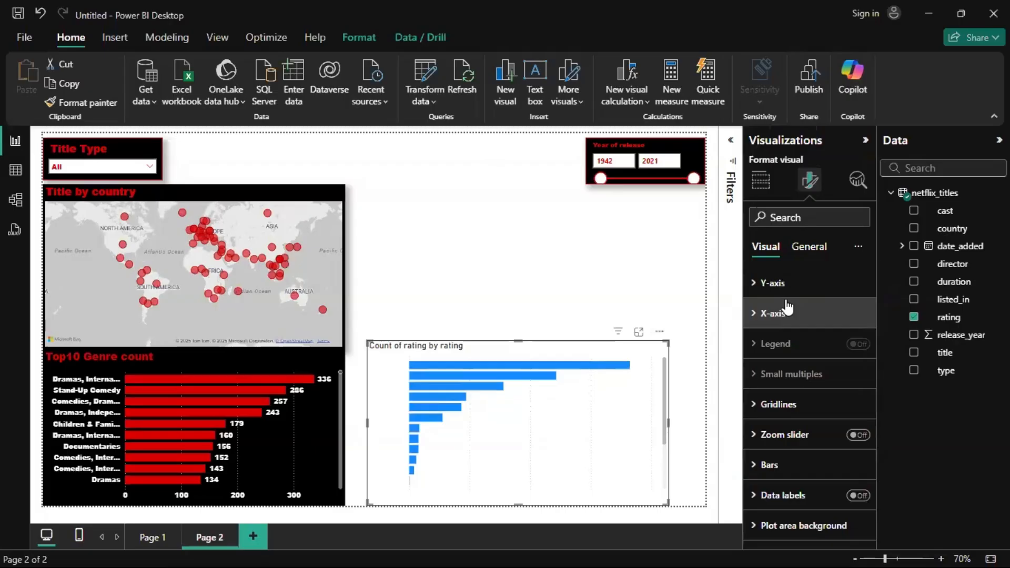
left_click(795, 409)
scroll(789, 400, "down", 3)
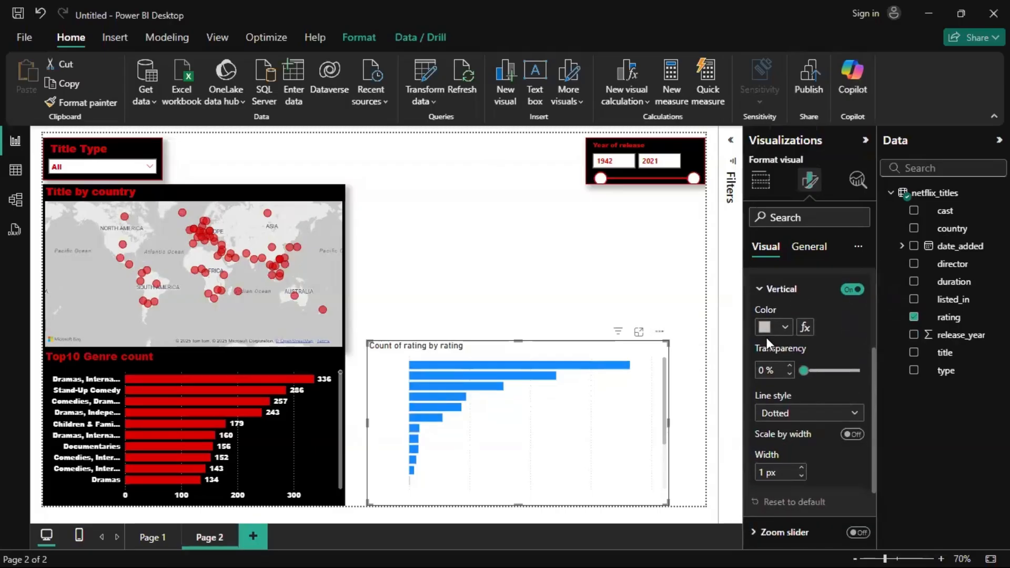
left_click(780, 331)
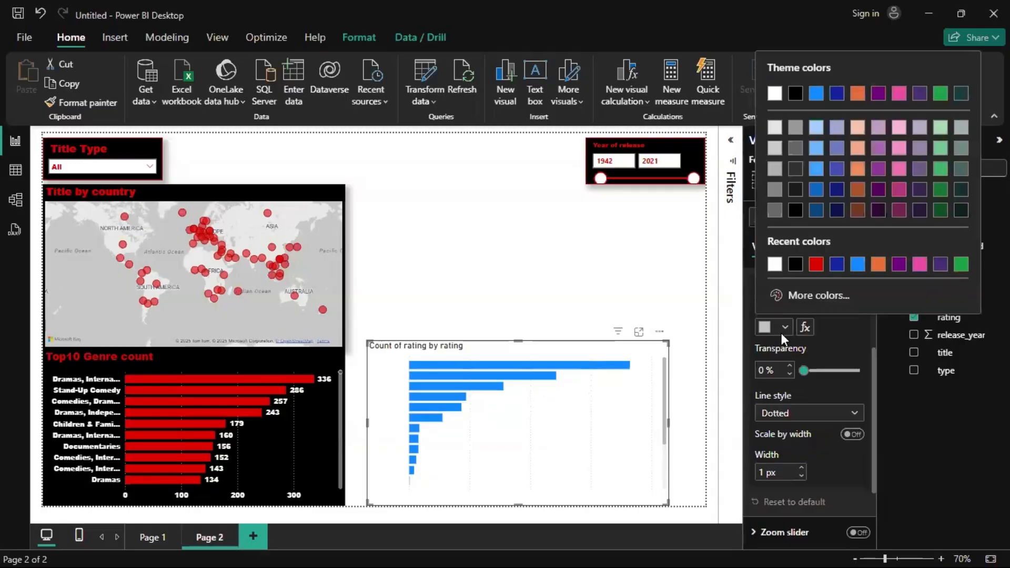
left_click(775, 266)
left_click(805, 416)
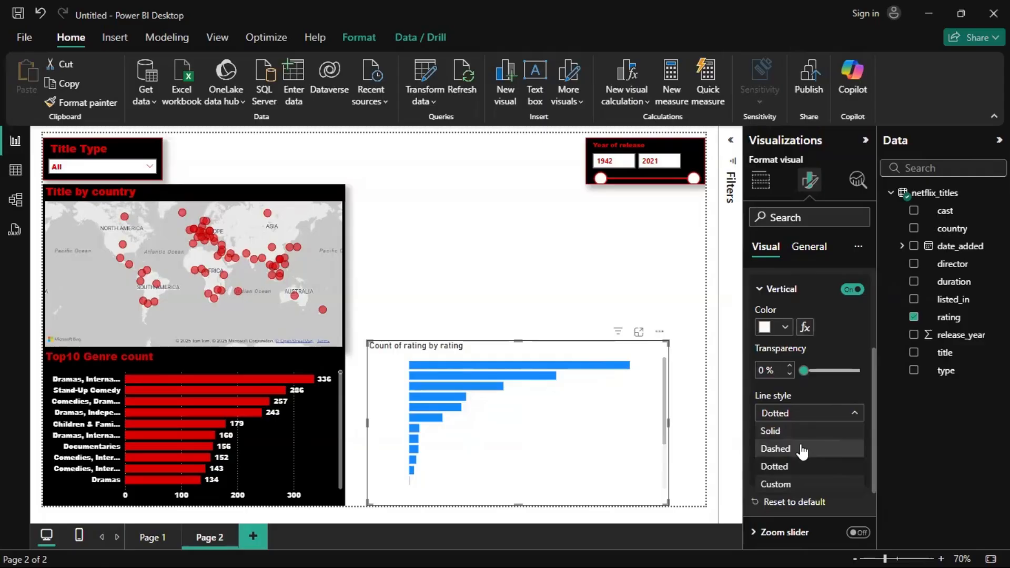
left_click(800, 392)
scroll(800, 388, "down", 3)
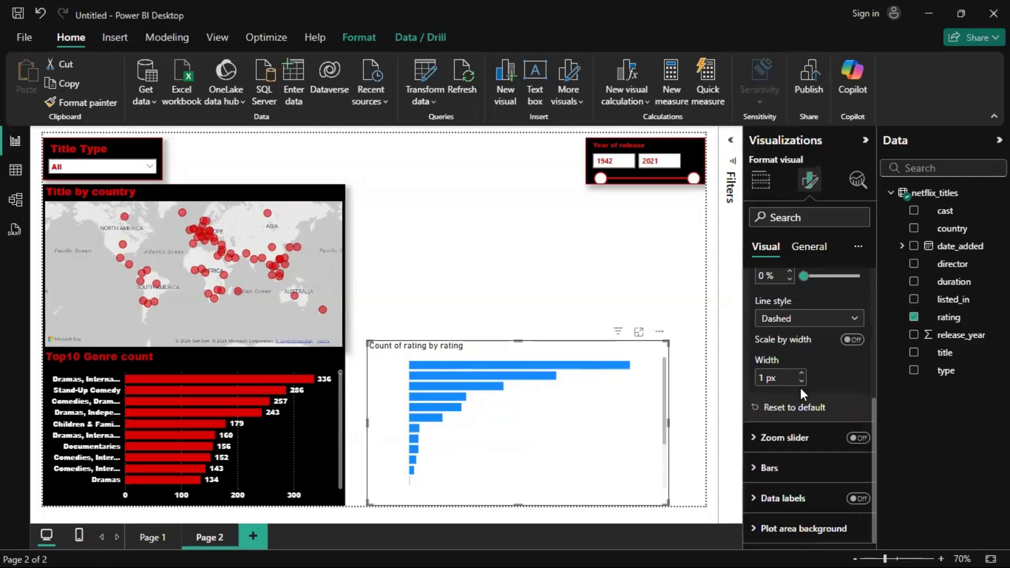
scroll(800, 387, "up", 3)
left_click(782, 295)
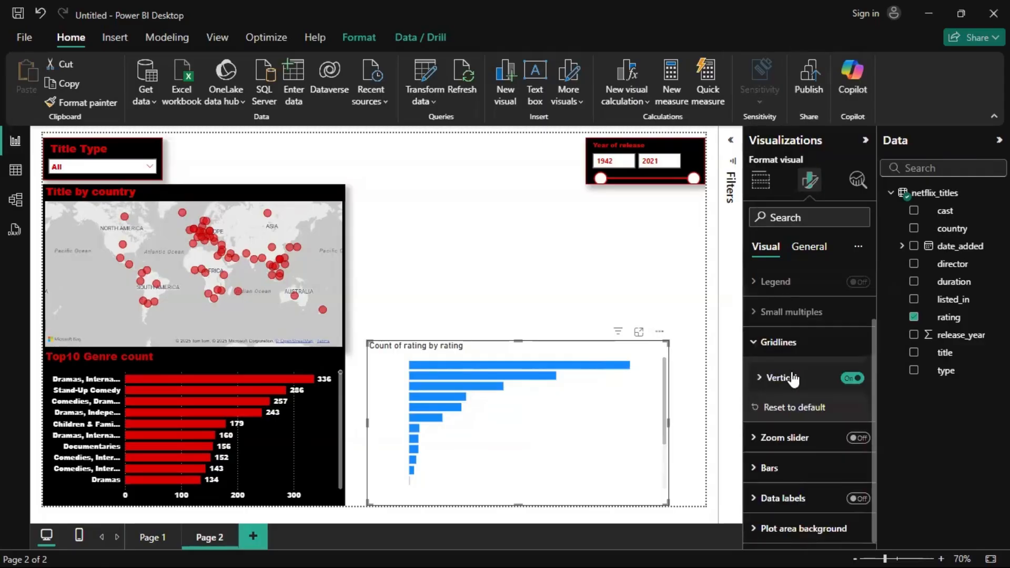
Recolor all bars of the rating chart to the recently used red
left_click(768, 467)
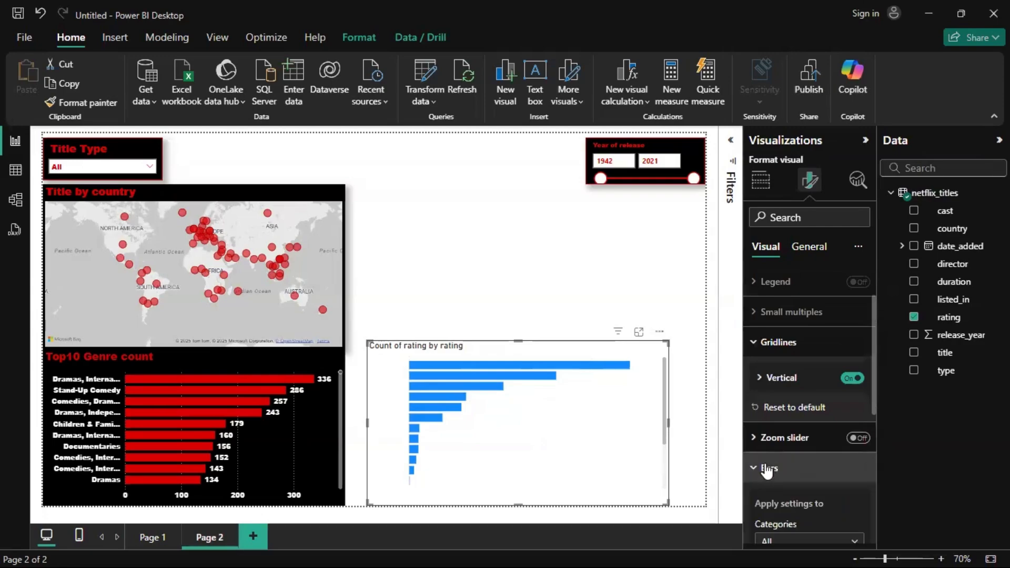
left_click(766, 454)
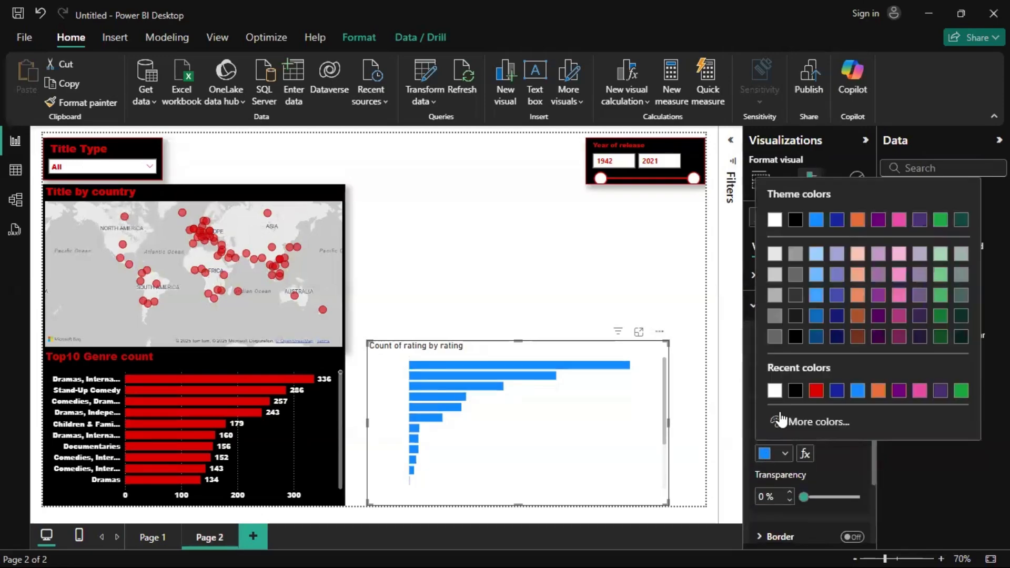
left_click(816, 392)
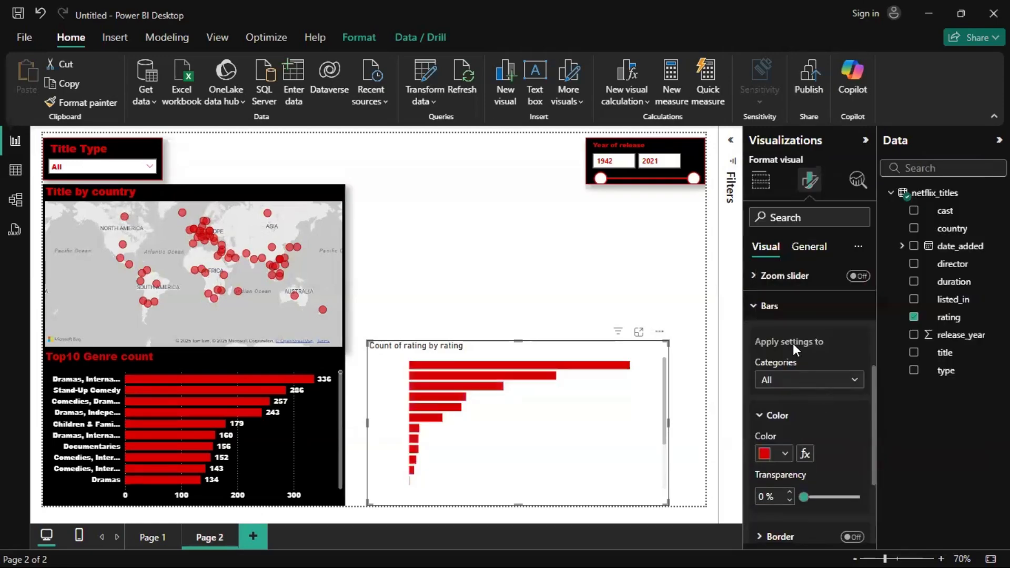
left_click(779, 315)
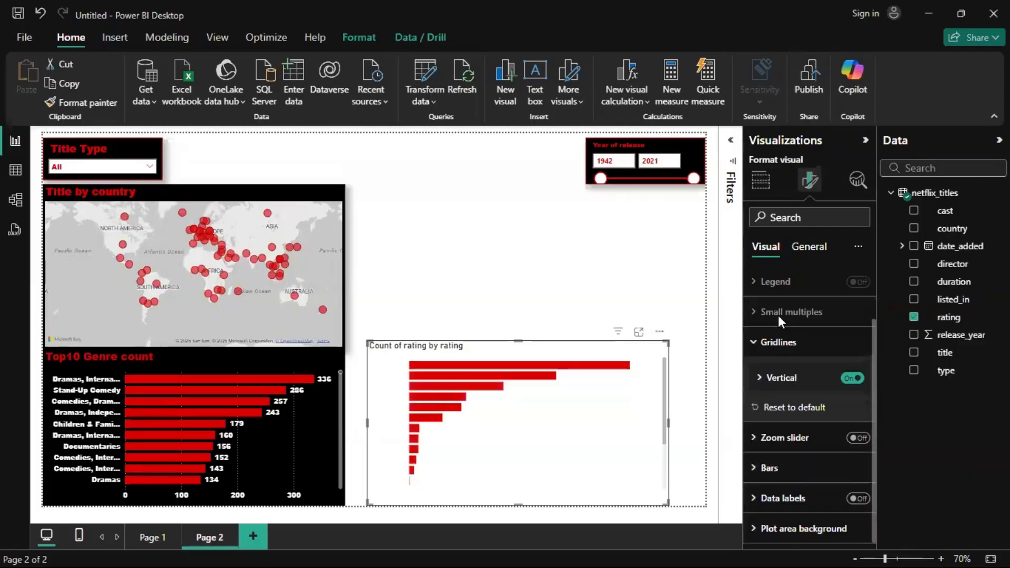
Turn on the rating chart's data labels and format their values in bold Arial Black, size 10, with white text
left_click(856, 500)
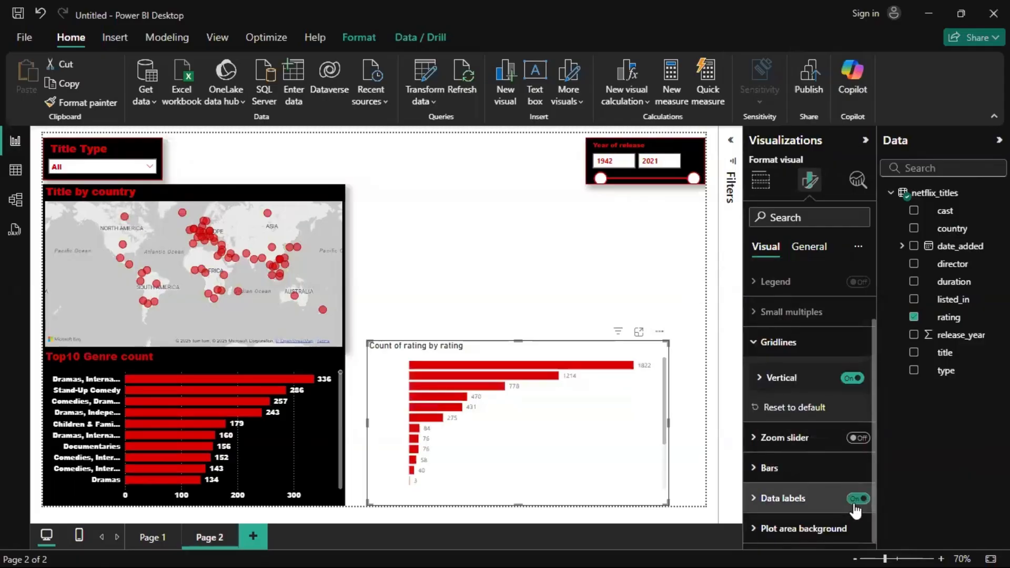
left_click(798, 499)
scroll(787, 386, "down", 5)
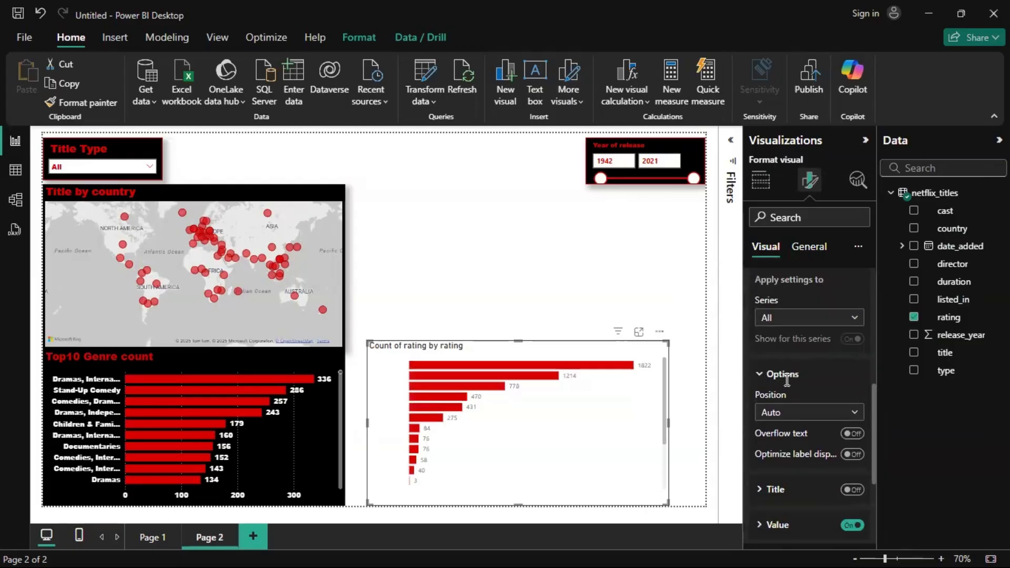
left_click(777, 390)
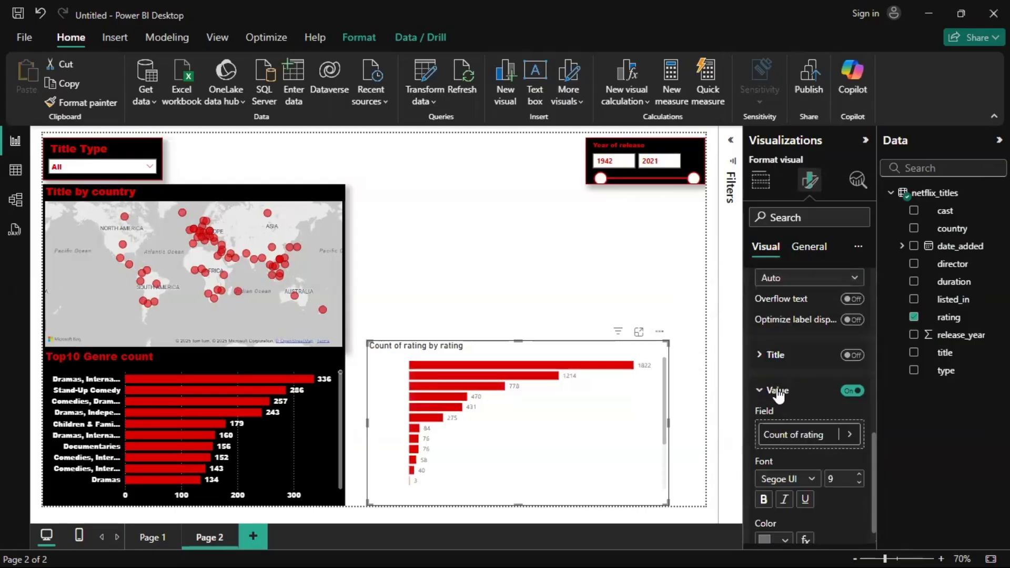
left_click(770, 401)
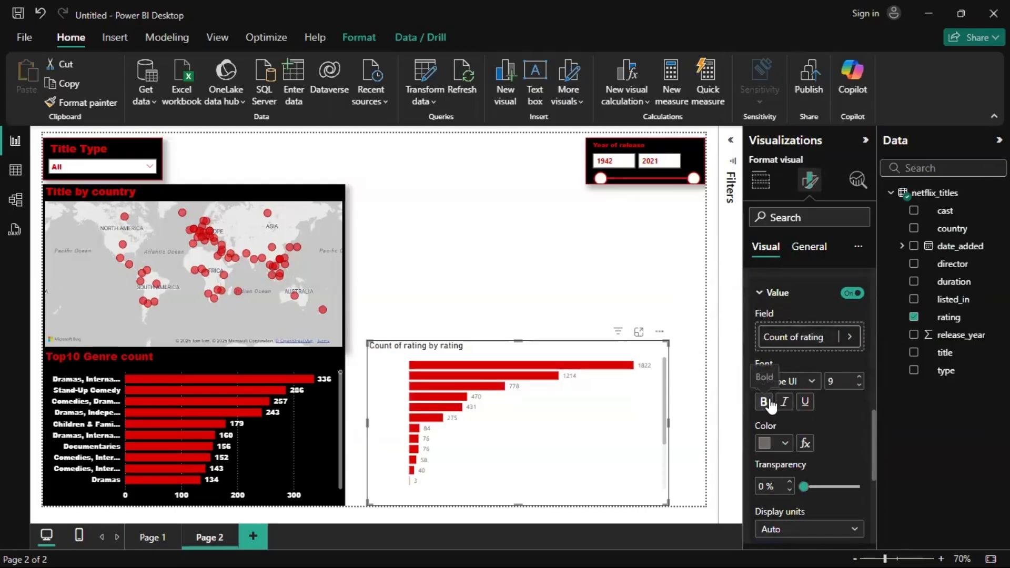
left_click(809, 386)
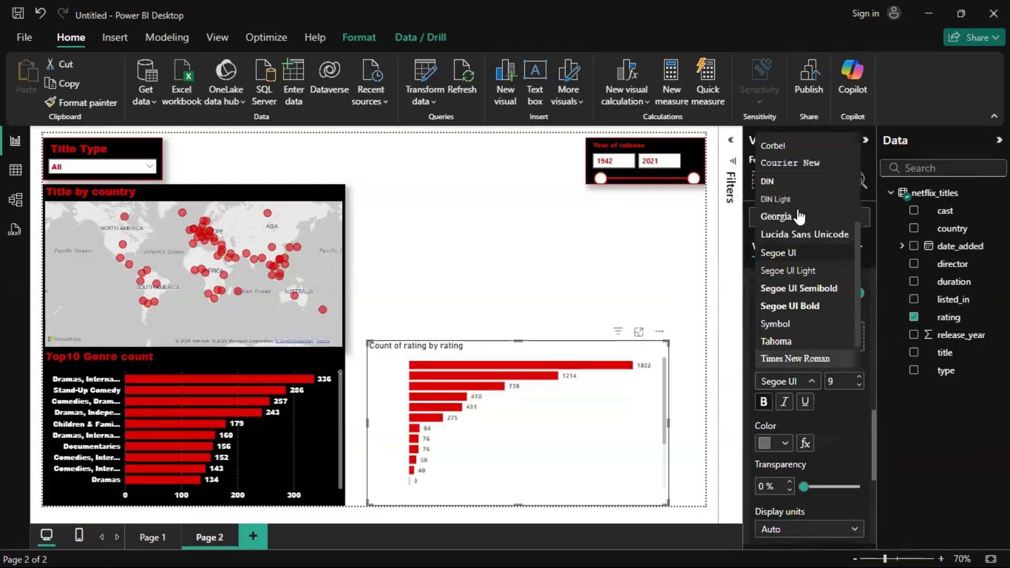
scroll(794, 226, "up", 6)
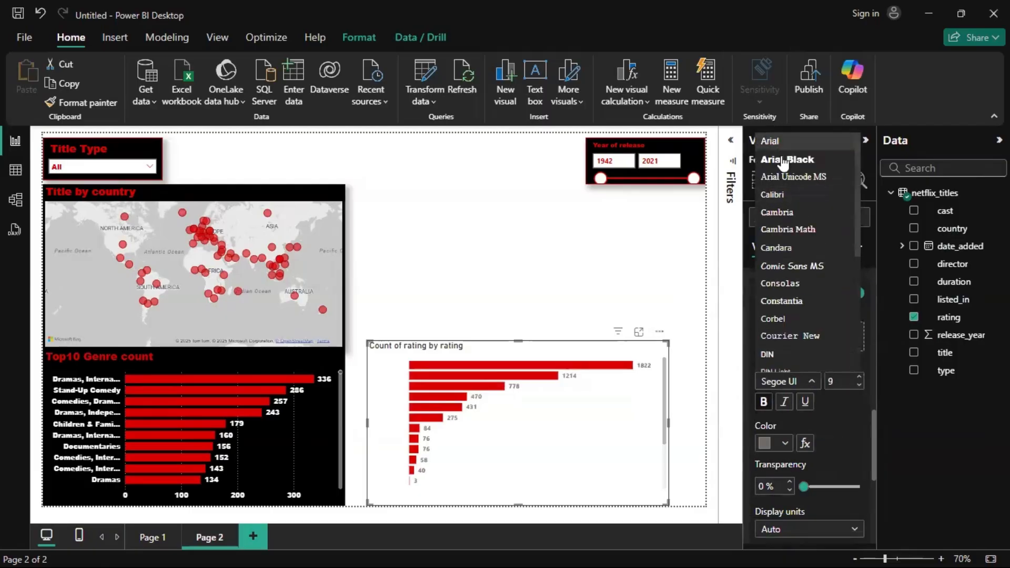
left_click(781, 156)
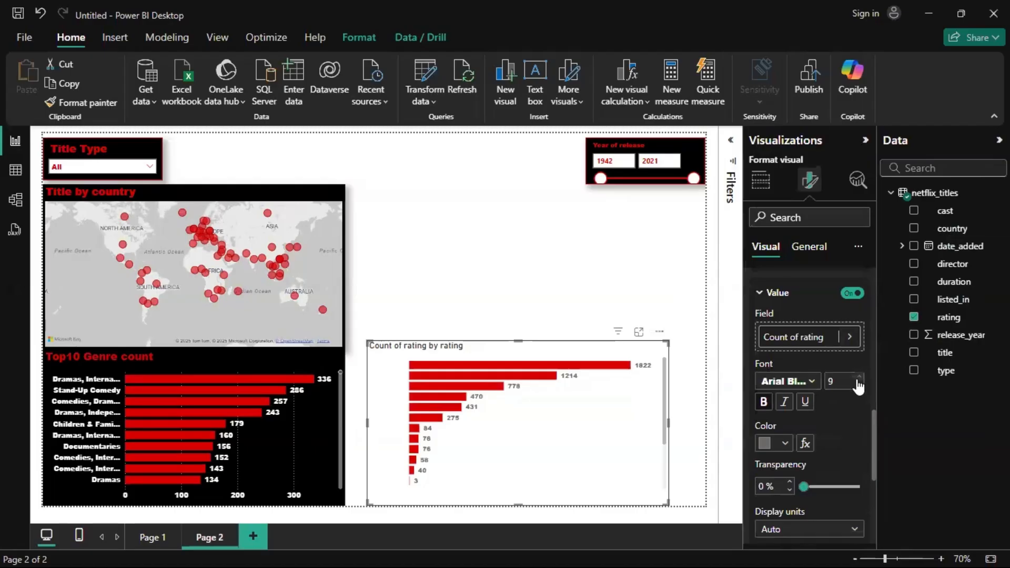
scroll(857, 379, "down", 2)
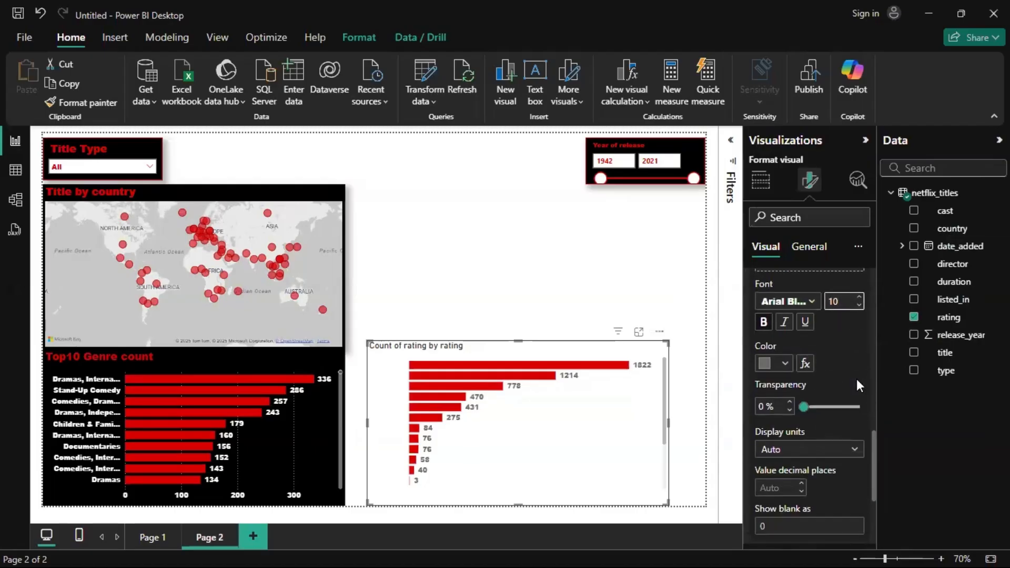
left_click(783, 362)
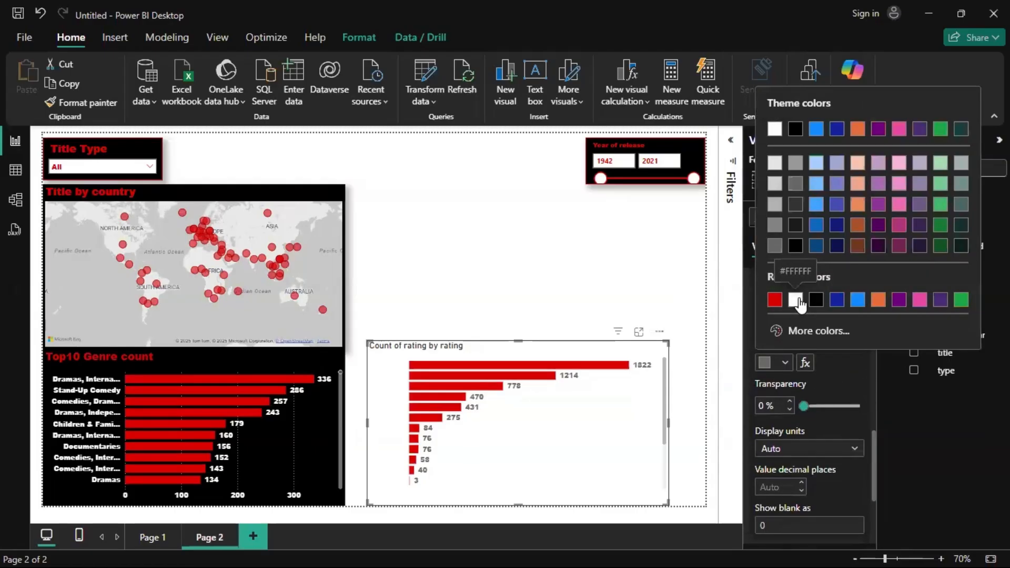
left_click(795, 299)
left_click(779, 290)
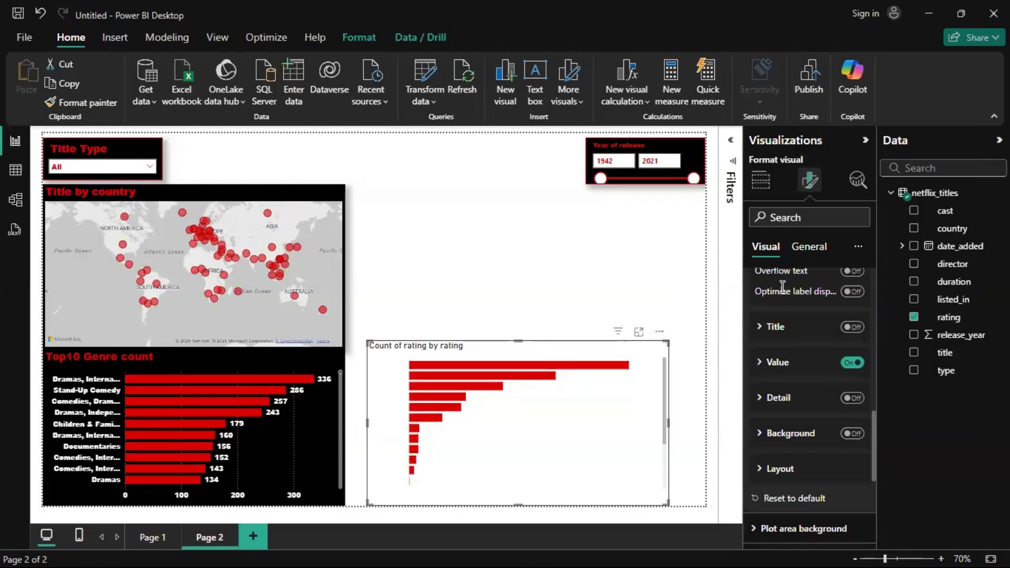
Set the rating chart's background color to black (#000000)
scroll(784, 287, "up", 1)
left_click(809, 247)
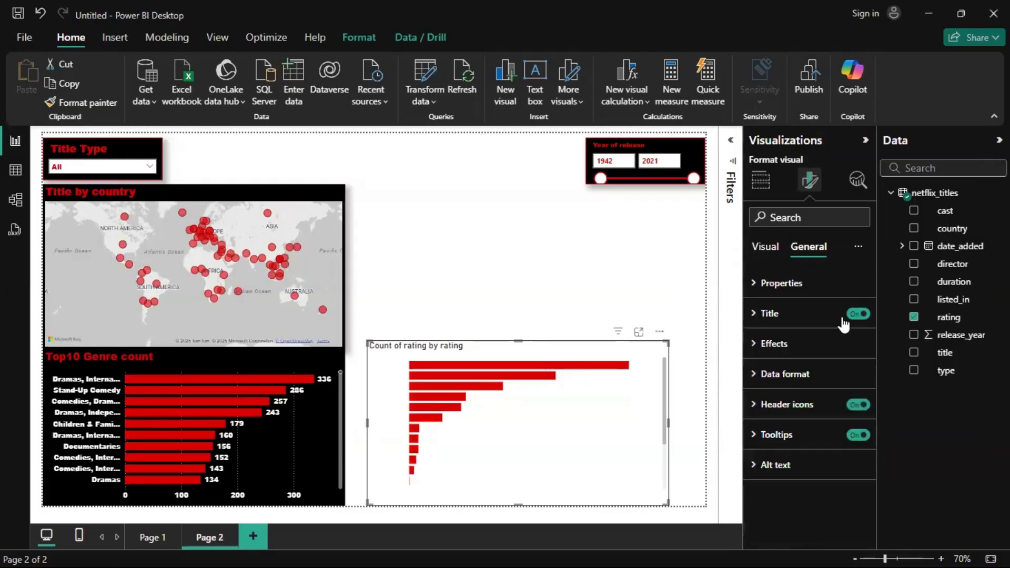
left_click(820, 357)
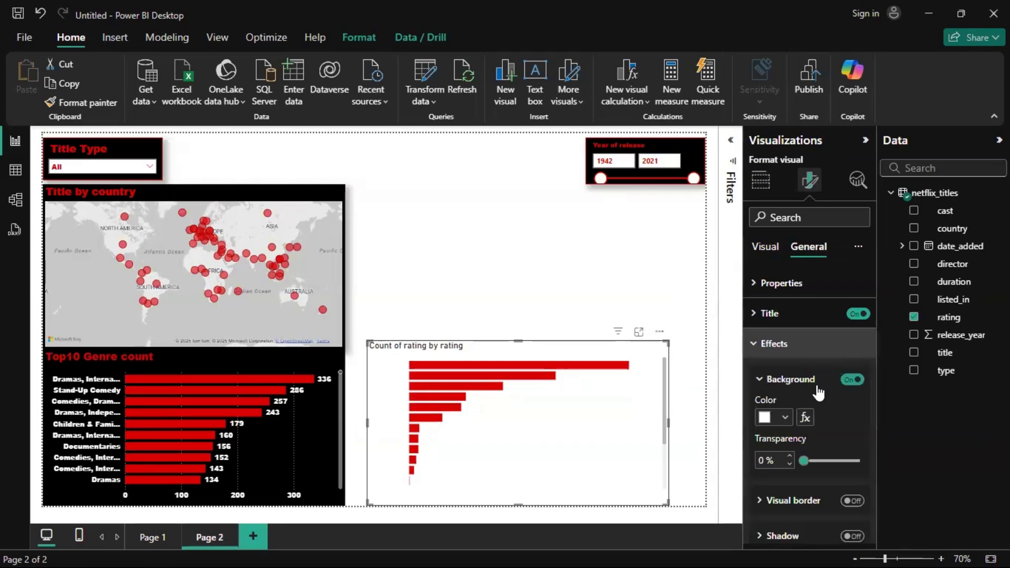
left_click(765, 417)
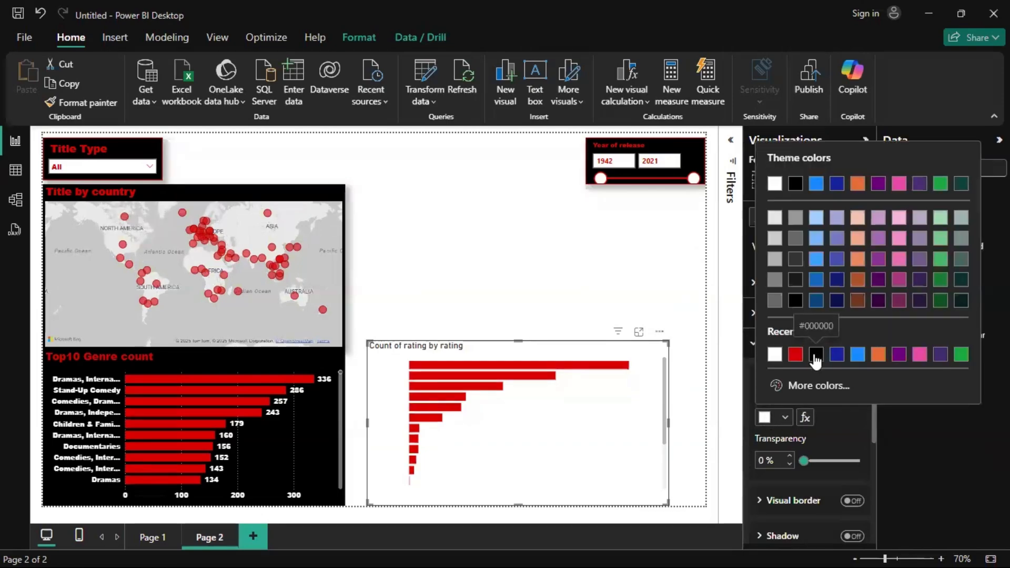
left_click(816, 353)
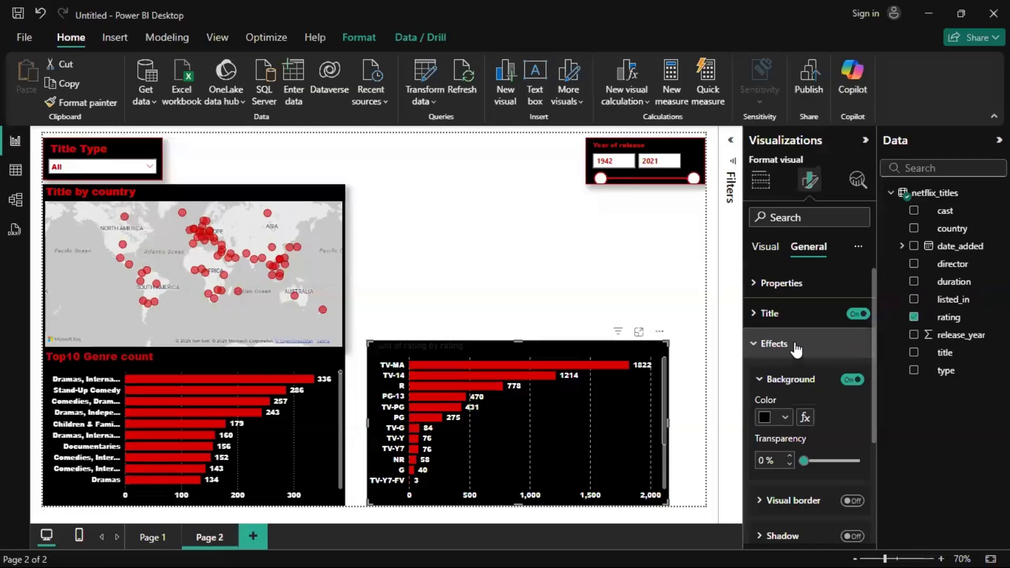
left_click(795, 345)
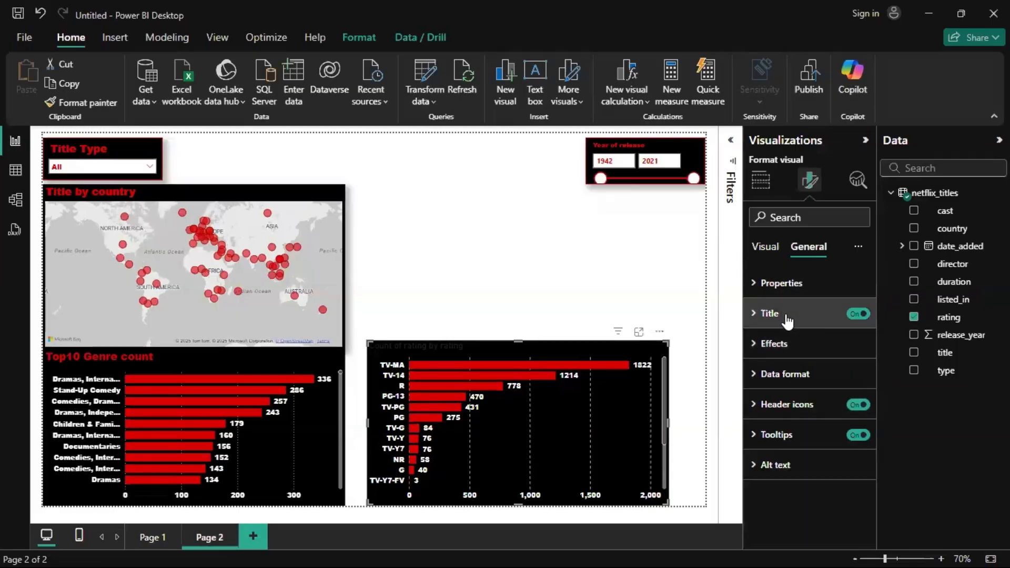
Change the rating chart's title text to "Rating by type"
left_click(788, 319)
left_click(815, 386)
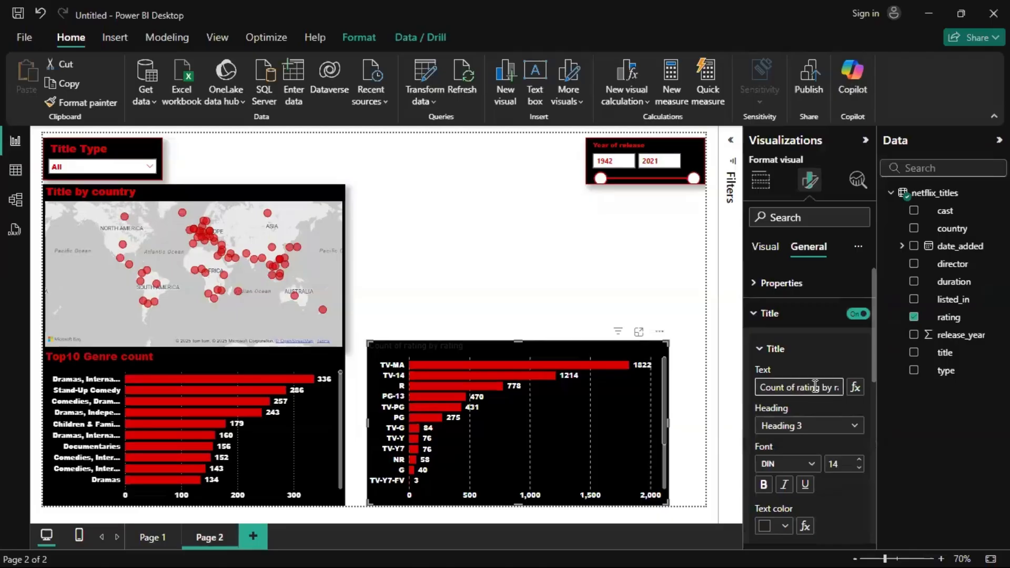
key("Right")
key("Right")
key("Right")
key("Right")
key("Right")
key("Right")
key("Right")
key("Right")
key("Right")
key("Right")
key("Right")
key("BackSpace")
key("BackSpace")
key("BackSpace")
key("BackSpace")
key("BackSpace")
key("BackSpace")
key("BackSpace")
key("BackSpace")
key("BackSpace")
key("BackSpace")
key("BackSpace")
key("BackSpace")
key("BackSpace")
key("BackSpace")
key("BackSpace")
key("BackSpace")
key("BackSpace")
key("BackSpace")
key("BackSpace")
key("BackSpace")
key("BackSpace")
type("Ra")
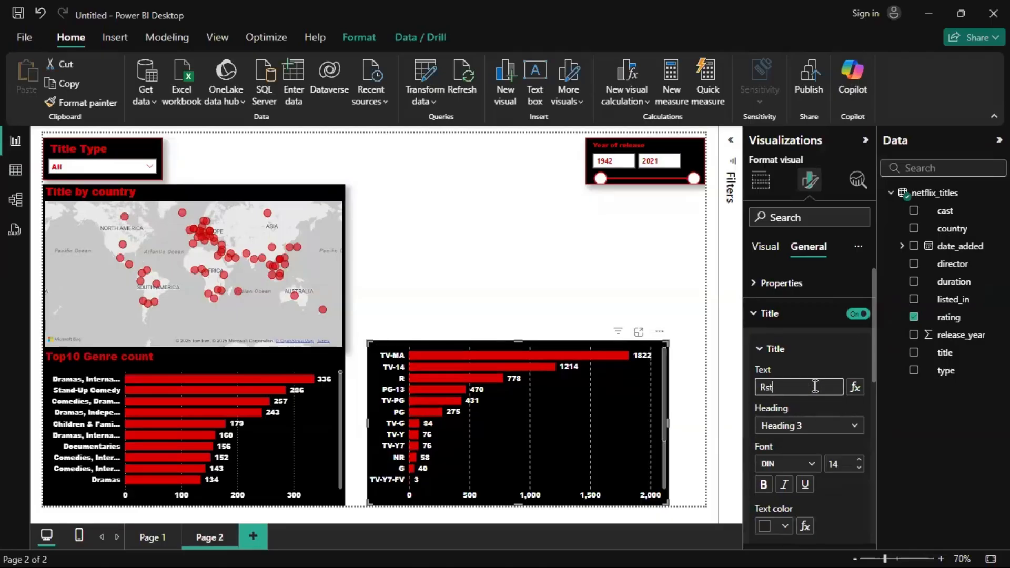
key("BackSpace")
key("BackSpace")
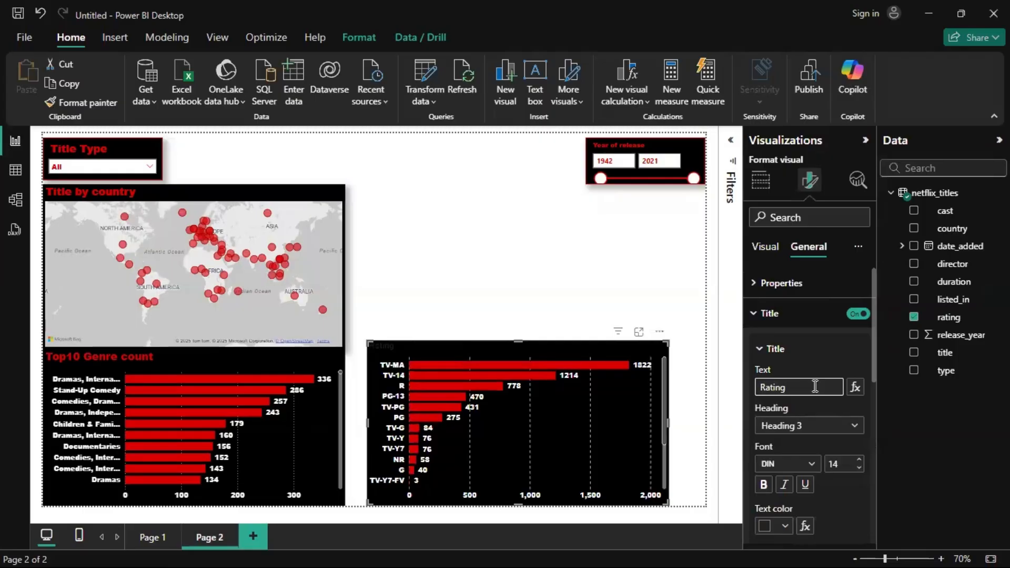
type("ating by type")
Format the rating chart's title in Arial Black at size 15 with red text
left_click(788, 465)
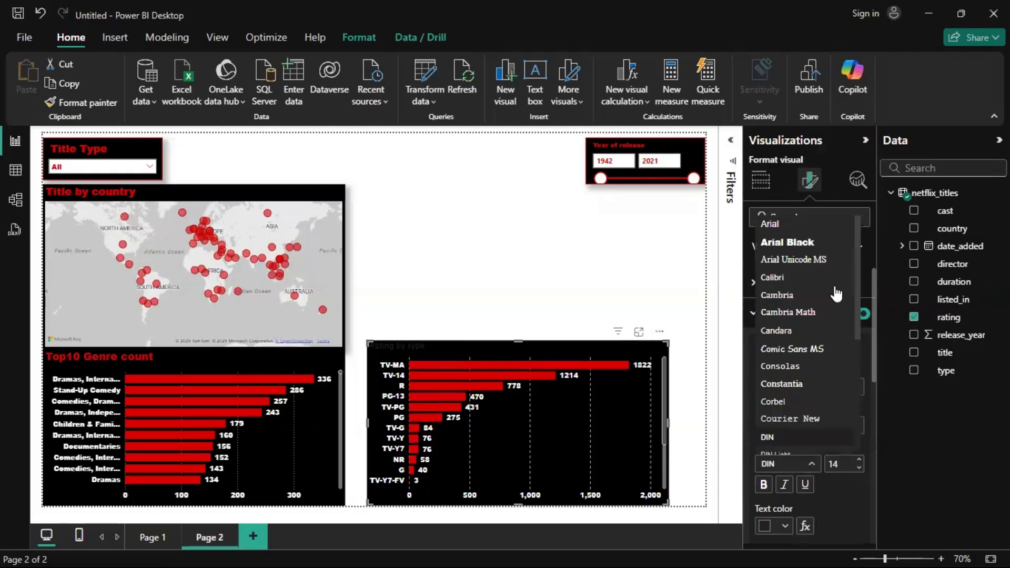
left_click(829, 248)
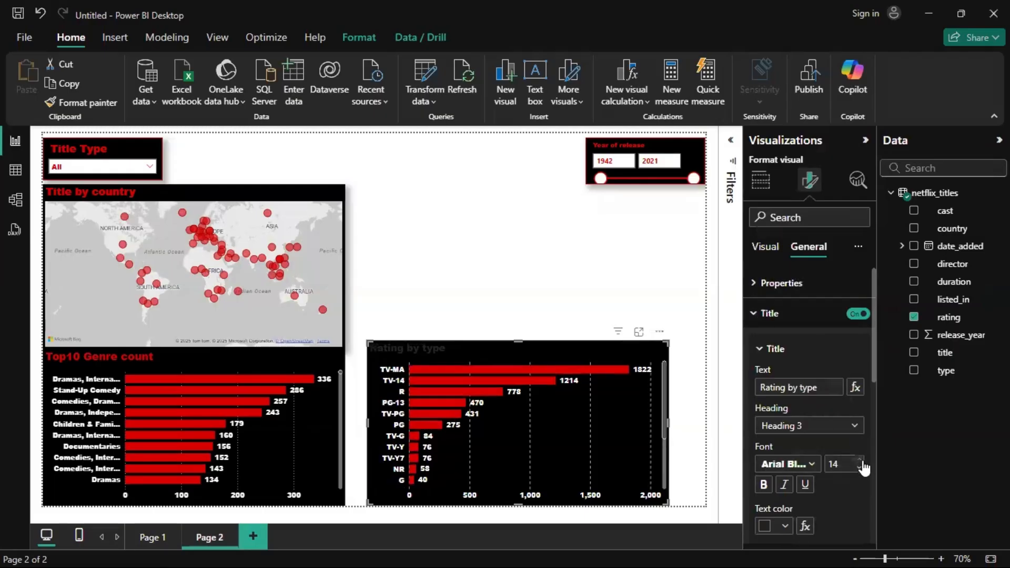
left_click(859, 459)
scroll(777, 409, "down", 2)
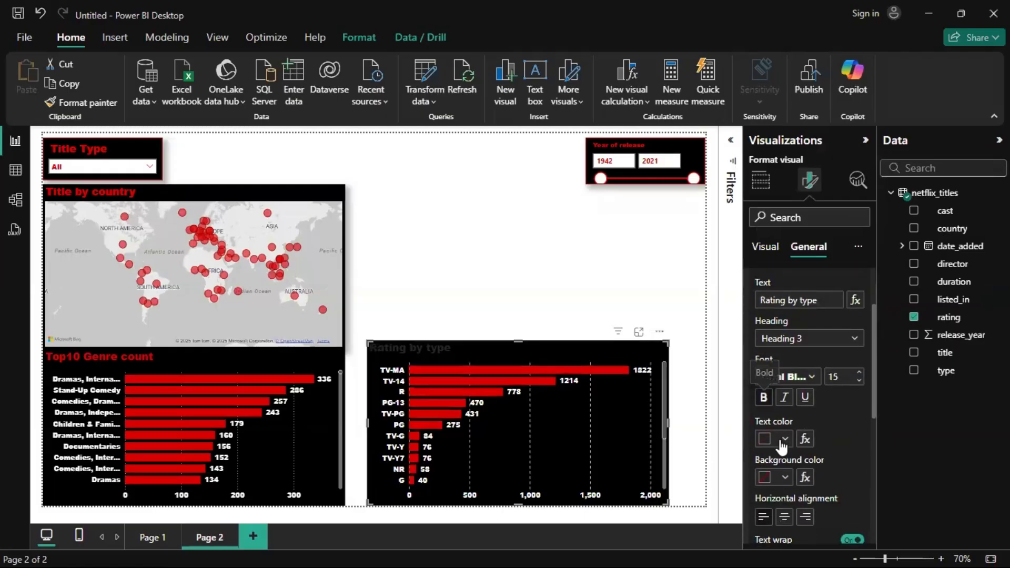
left_click(782, 440)
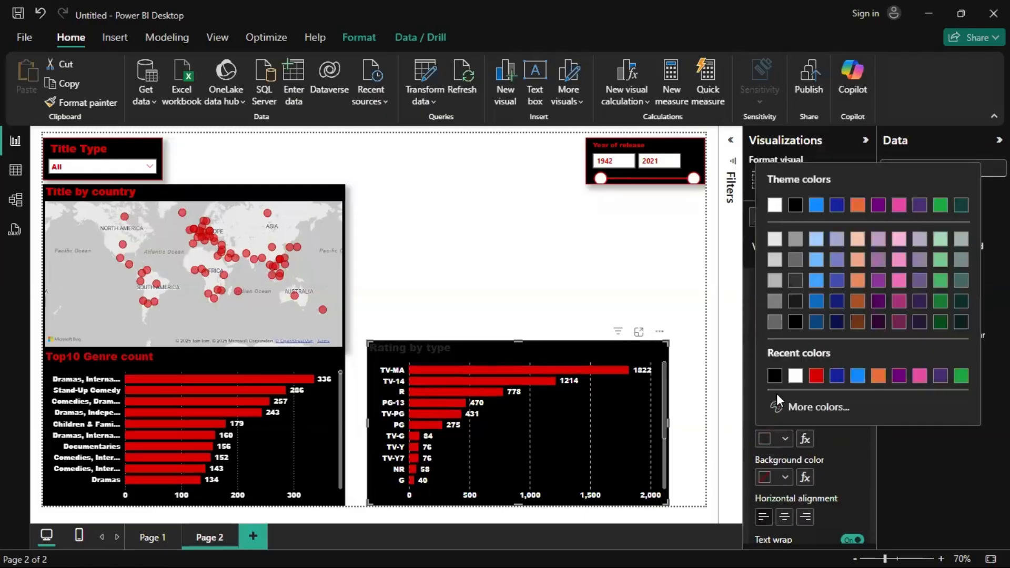
left_click(816, 377)
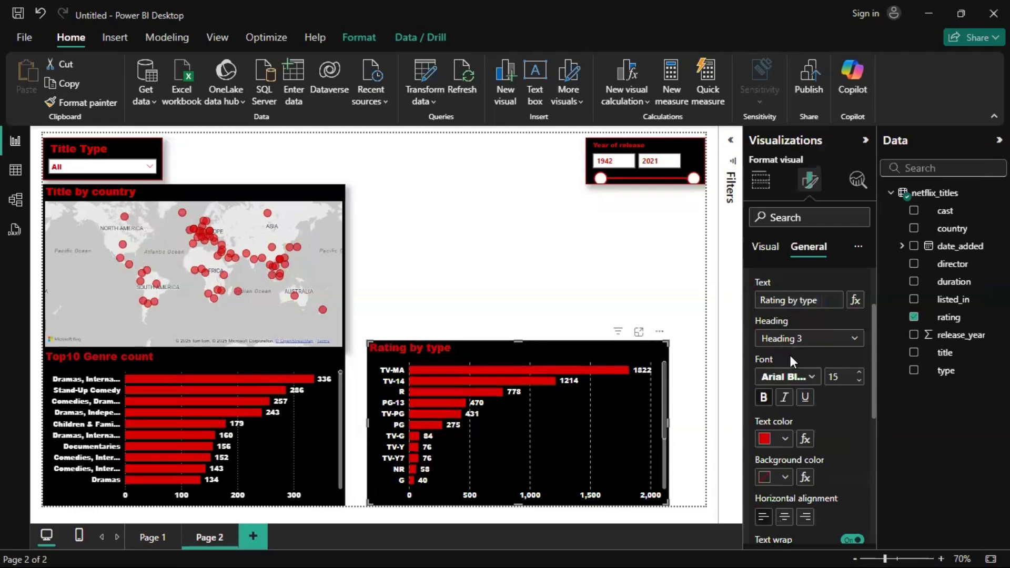
Resize the rating chart so it reaches the page's right edge, with its top edge near the level of the map's bottom
left_click(656, 268)
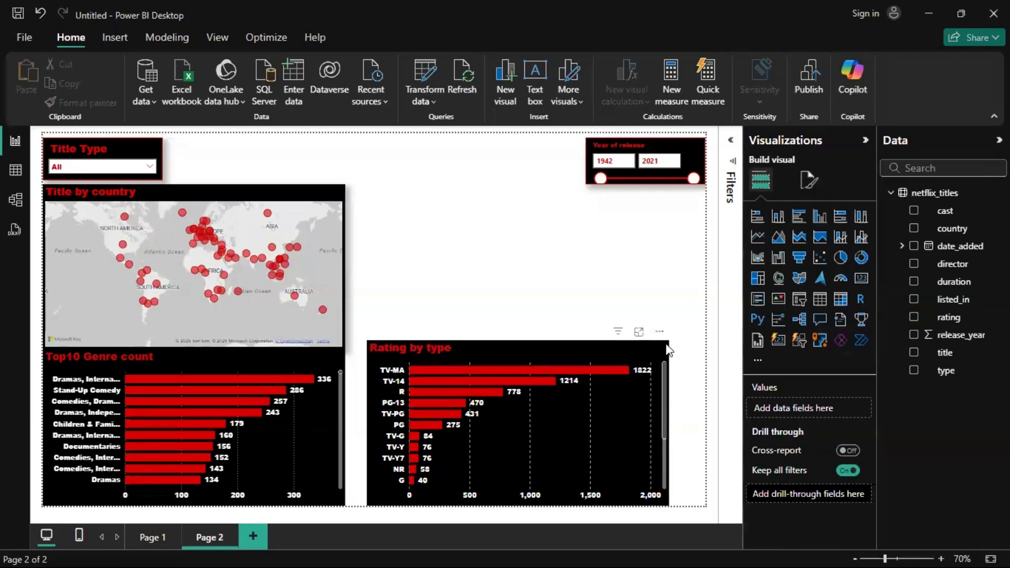
left_click_drag(668, 350, 705, 360)
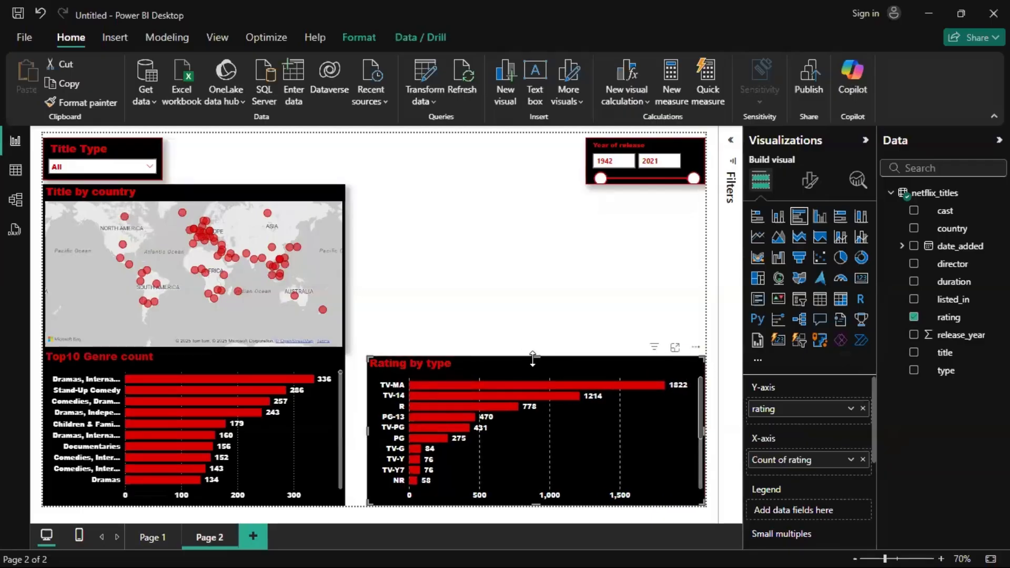
left_click_drag(532, 352, 528, 342)
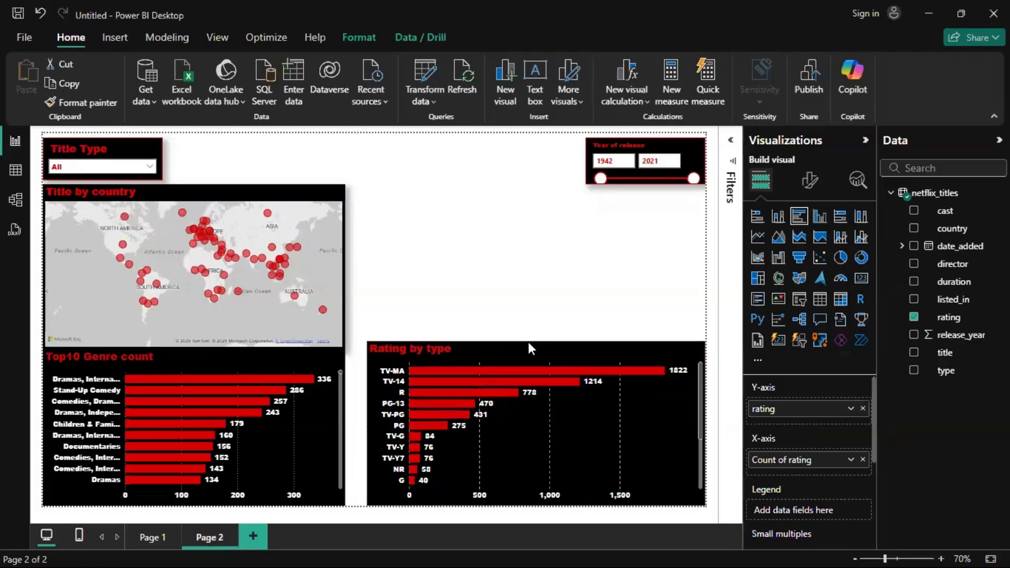
Extend the country map's top edge up to meet the bottom of the Title Type slicer
left_click_drag(337, 264, 335, 242)
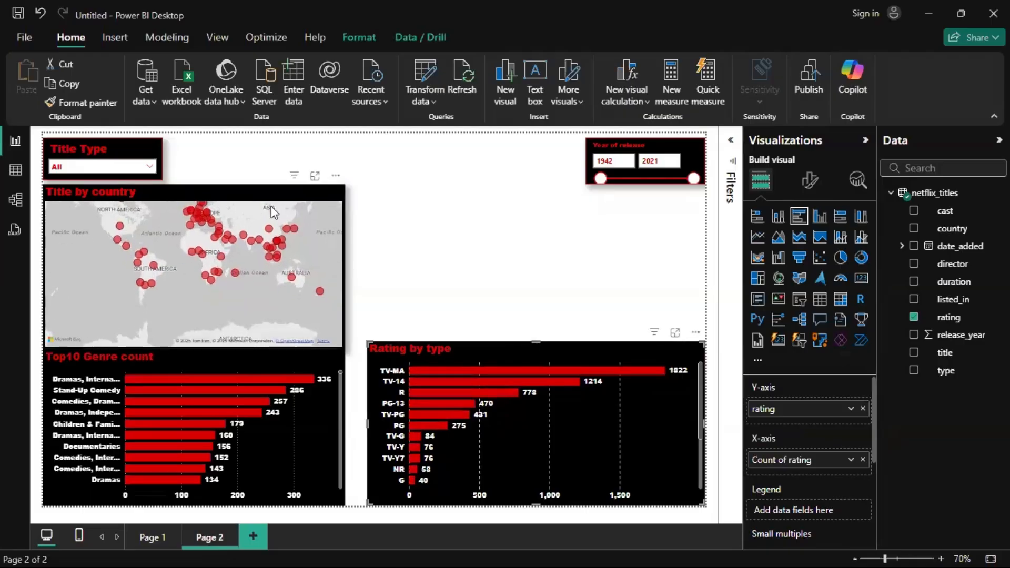
left_click(251, 181)
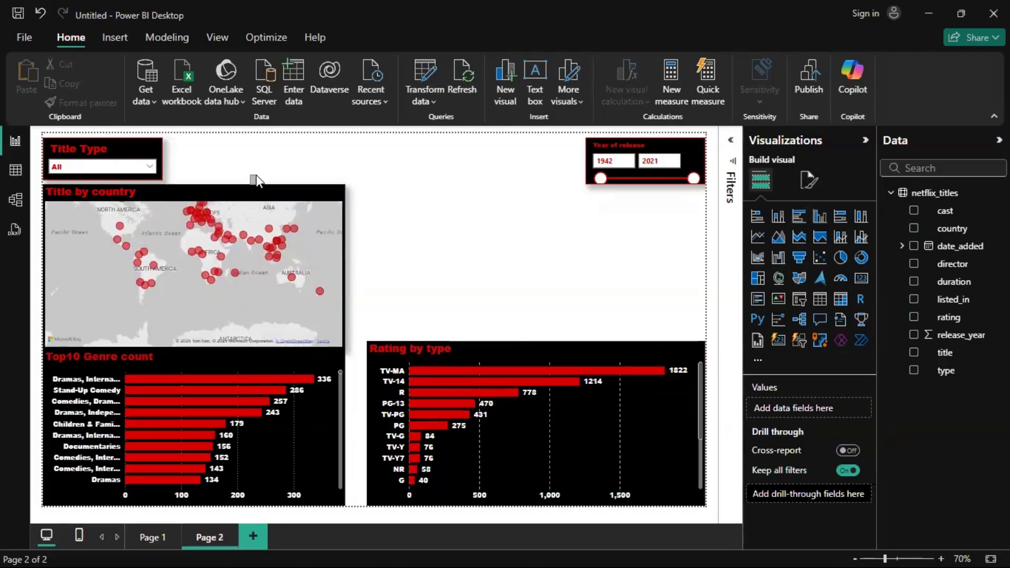
left_click(205, 185)
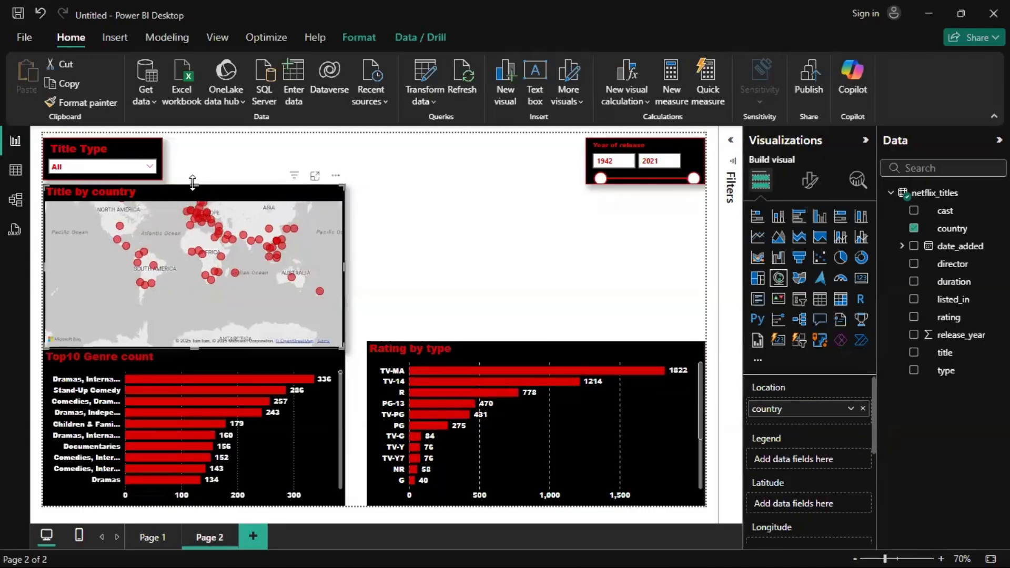
left_click_drag(194, 181, 194, 178)
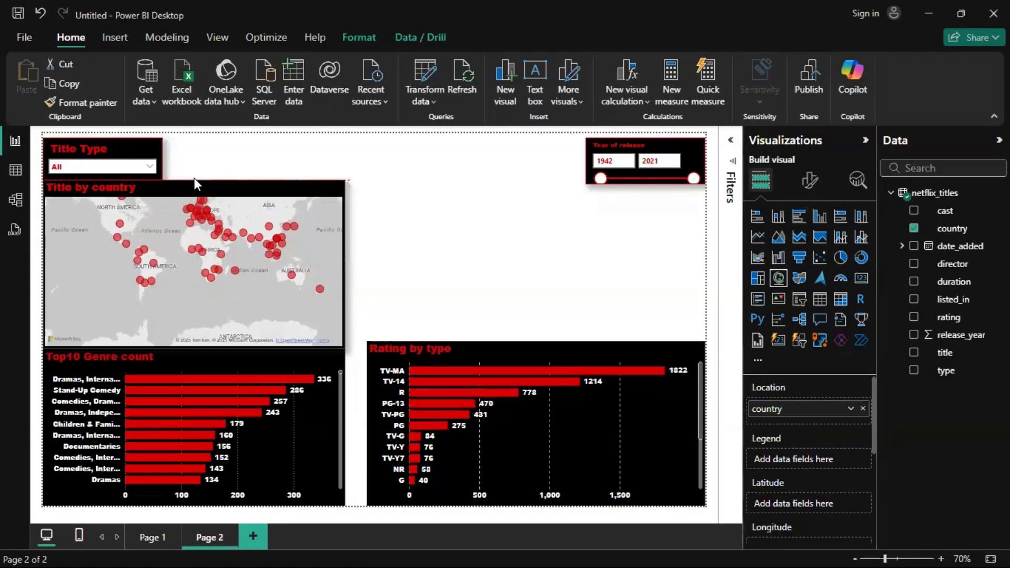
left_click(396, 227)
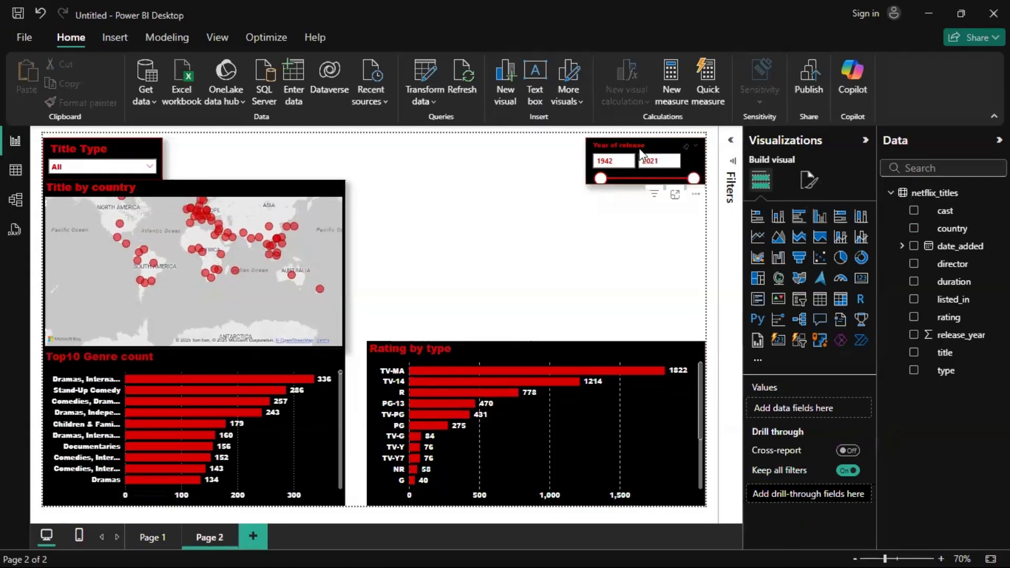
Move the Year of release slicer above the map's right end, and enlarge the Title Type slicer up to the page's top and wider
left_click_drag(640, 153, 289, 153)
left_click(155, 147)
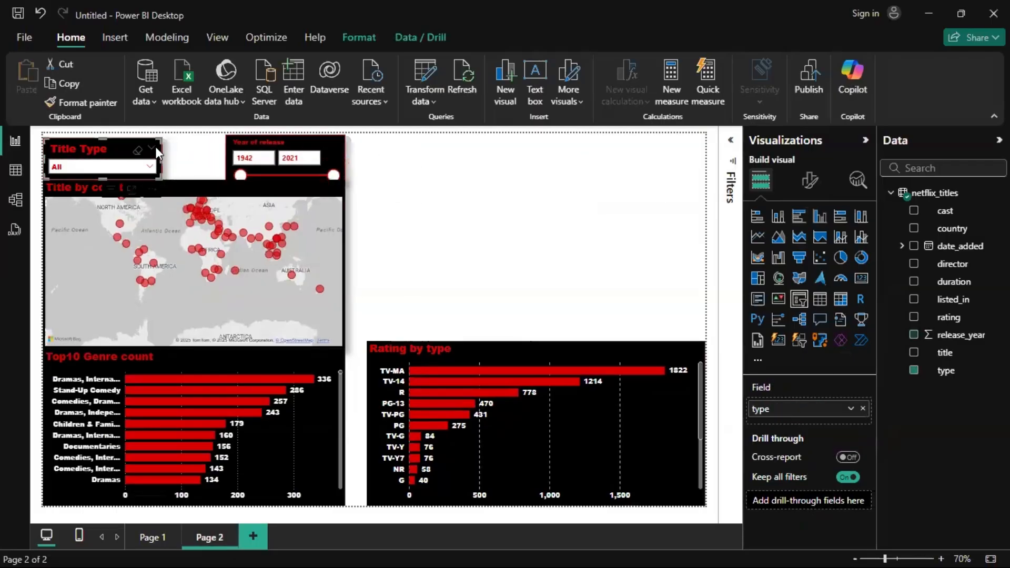
left_click_drag(103, 138, 104, 134)
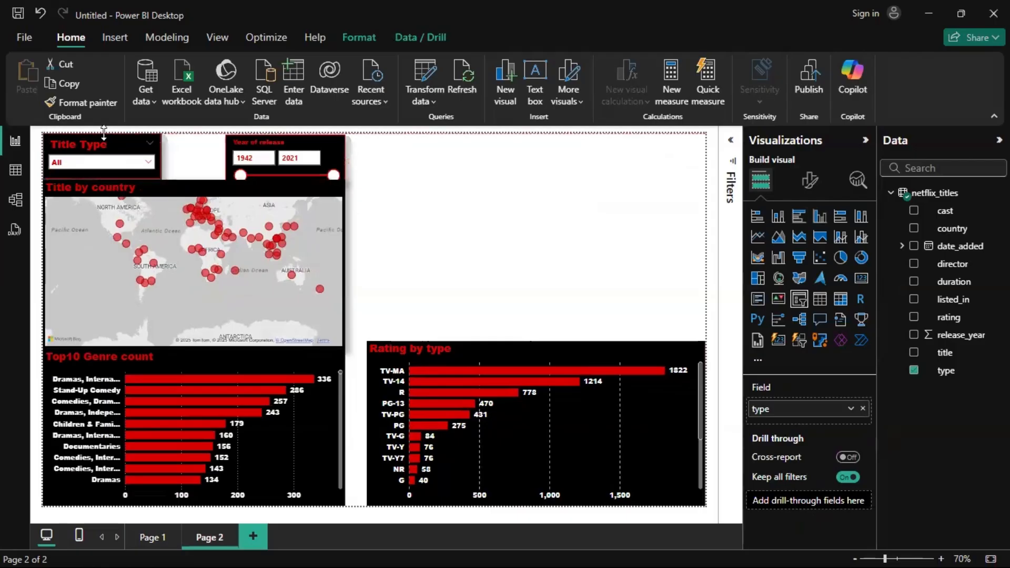
left_click_drag(161, 157, 190, 161)
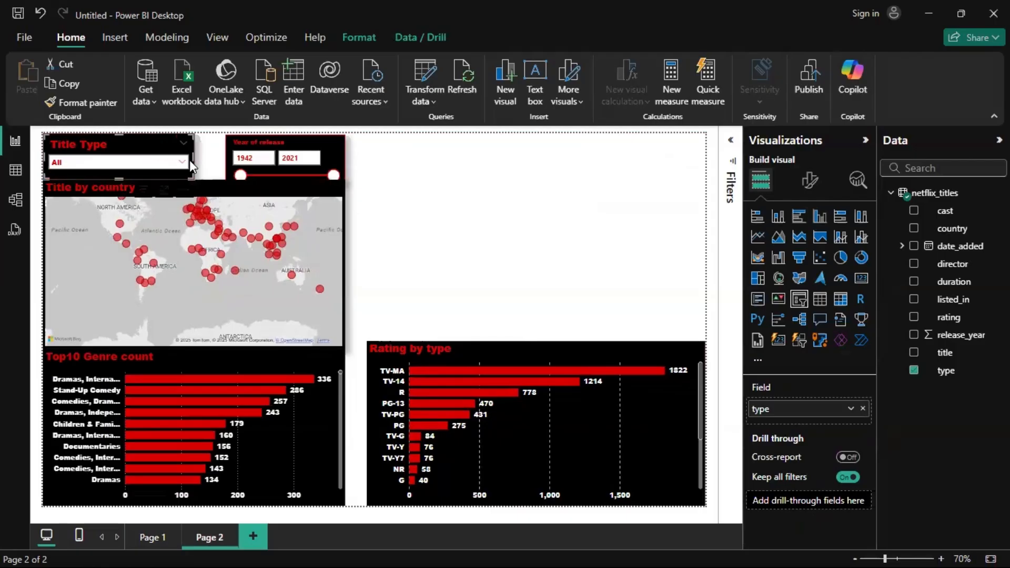
Stretch the Year of release slicer to meet the Title Type slicer and the page's top edge
left_click(229, 157)
left_click_drag(228, 157, 192, 157)
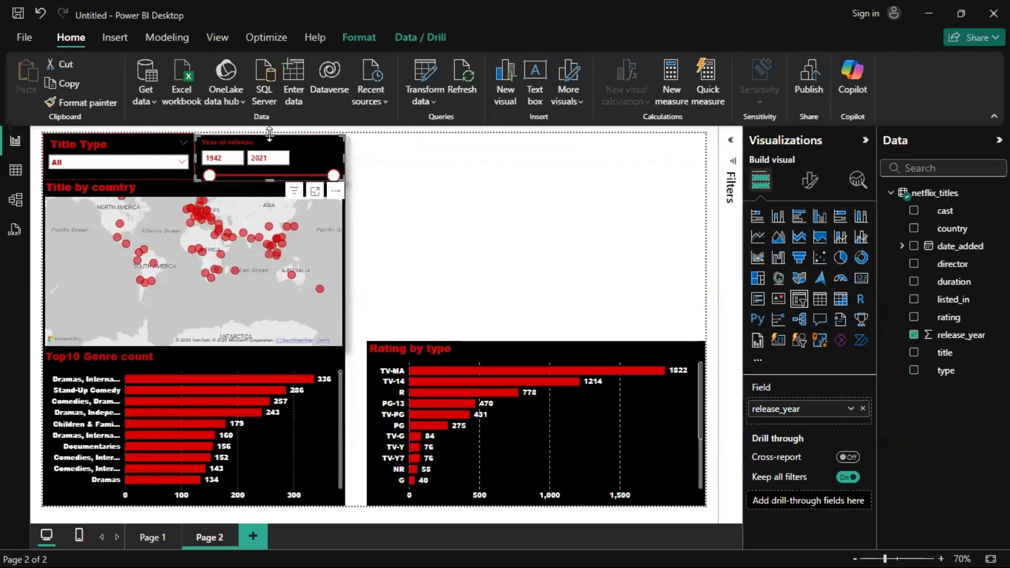
left_click_drag(269, 133, 269, 132)
left_click(397, 210)
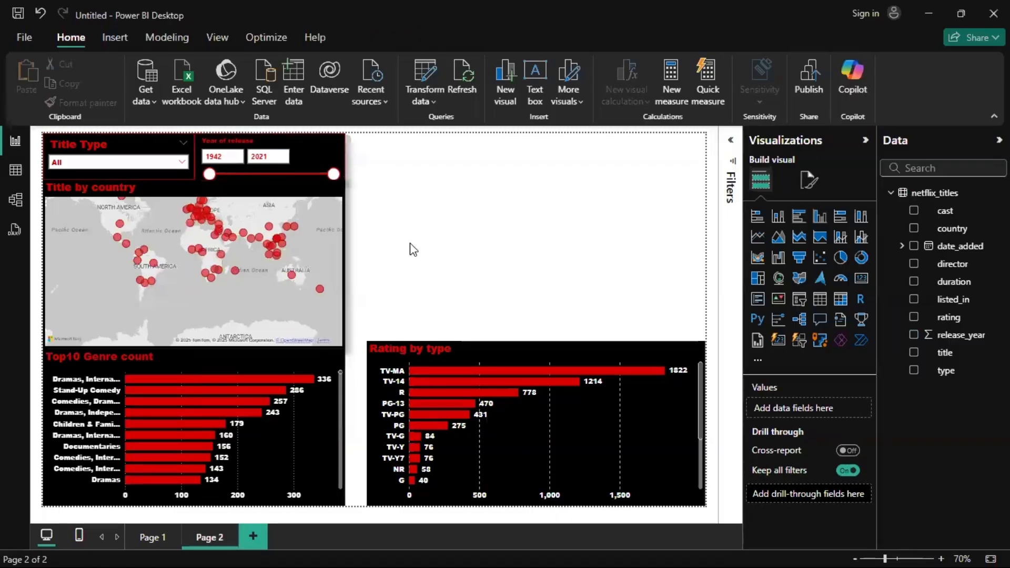
Extend the rating chart sideways to meet the Top10 Genre chart, and raise the genre chart's top edge level with the rating chart's
left_click(408, 358)
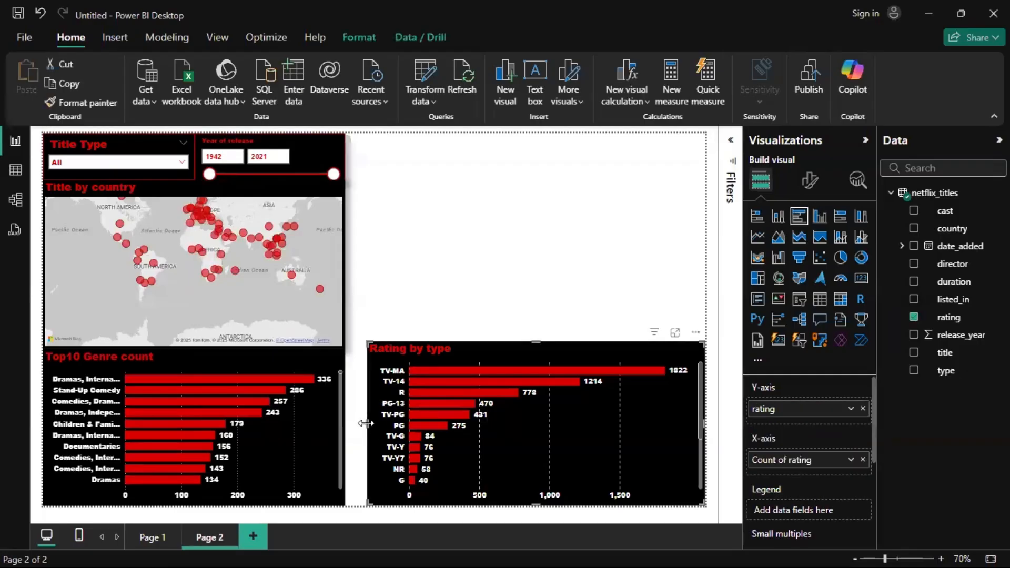
left_click_drag(366, 423, 346, 421)
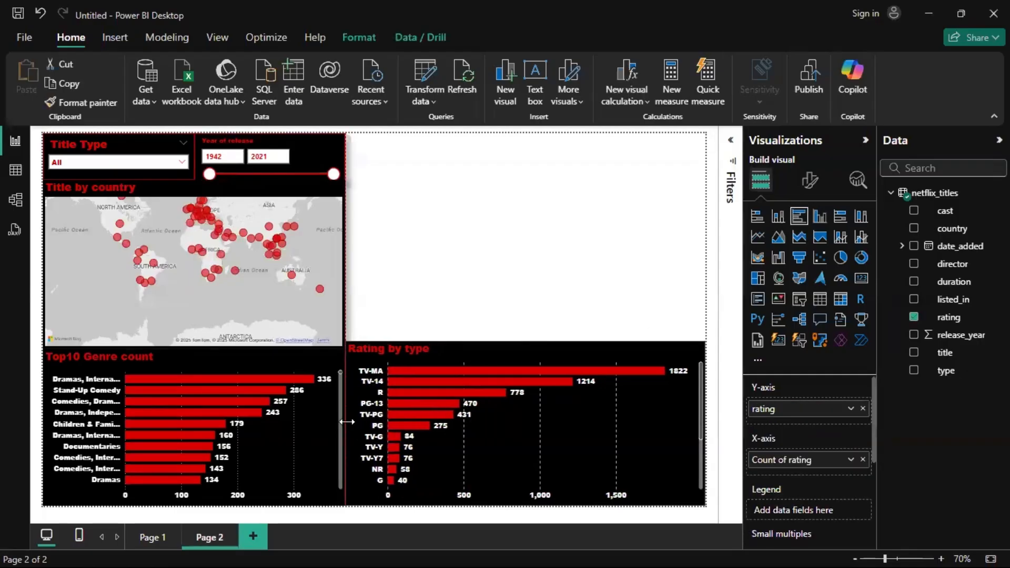
left_click(191, 349)
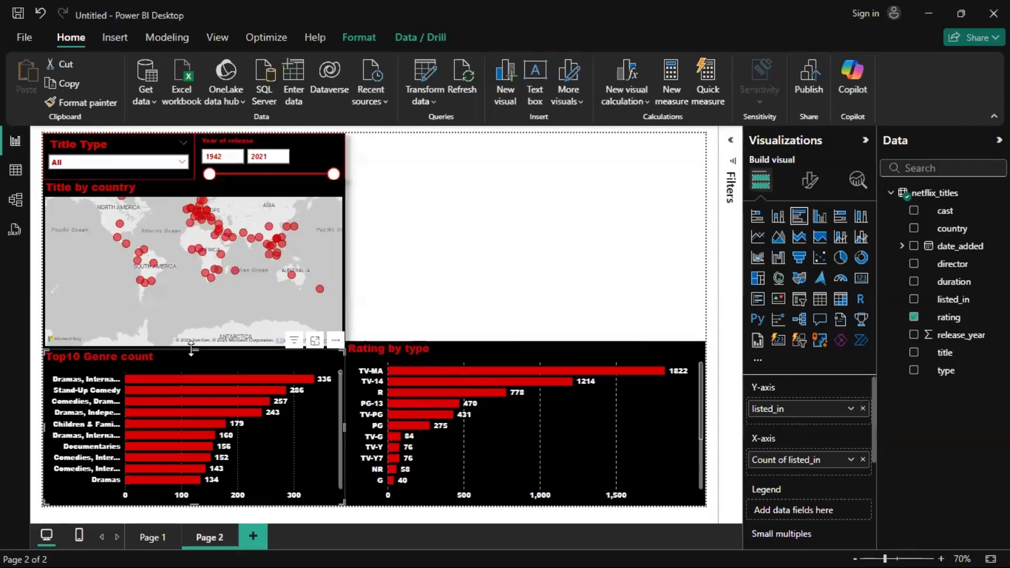
left_click_drag(192, 351, 192, 343)
Add an area chart above the rating chart with release_year on the X-axis and the count of type on the Y-axis
left_click(424, 285)
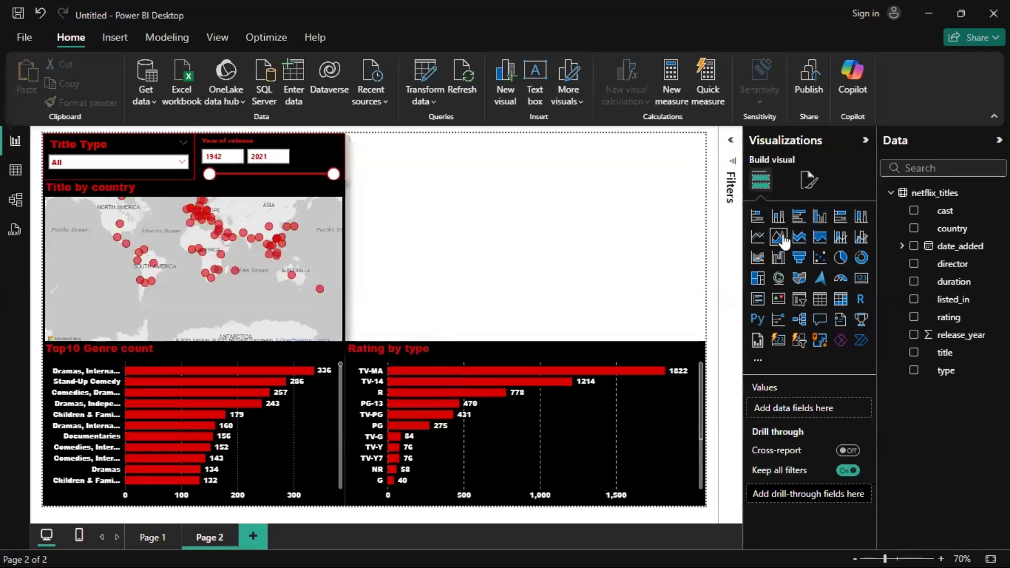
left_click(778, 238)
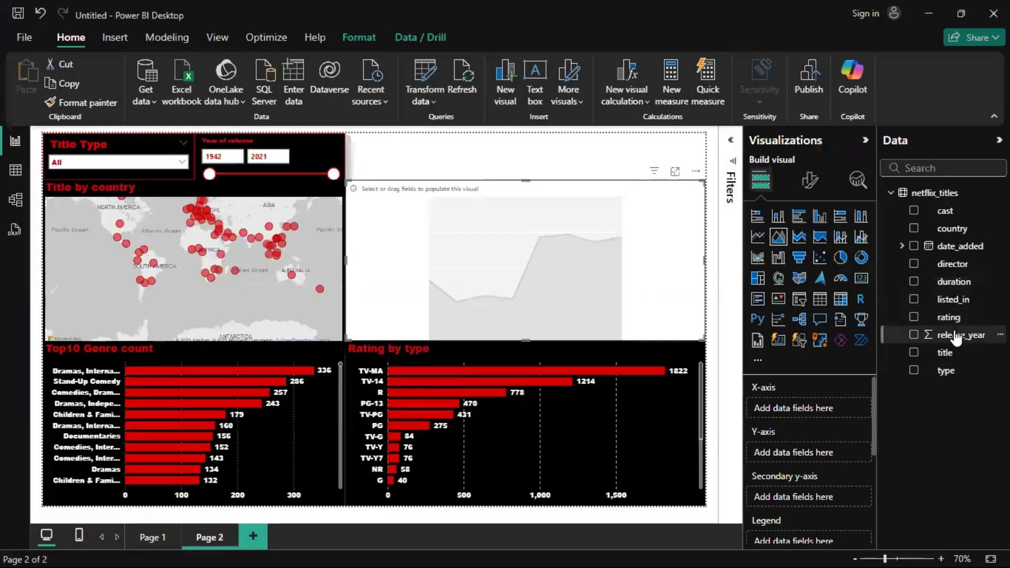
left_click_drag(956, 339, 830, 408)
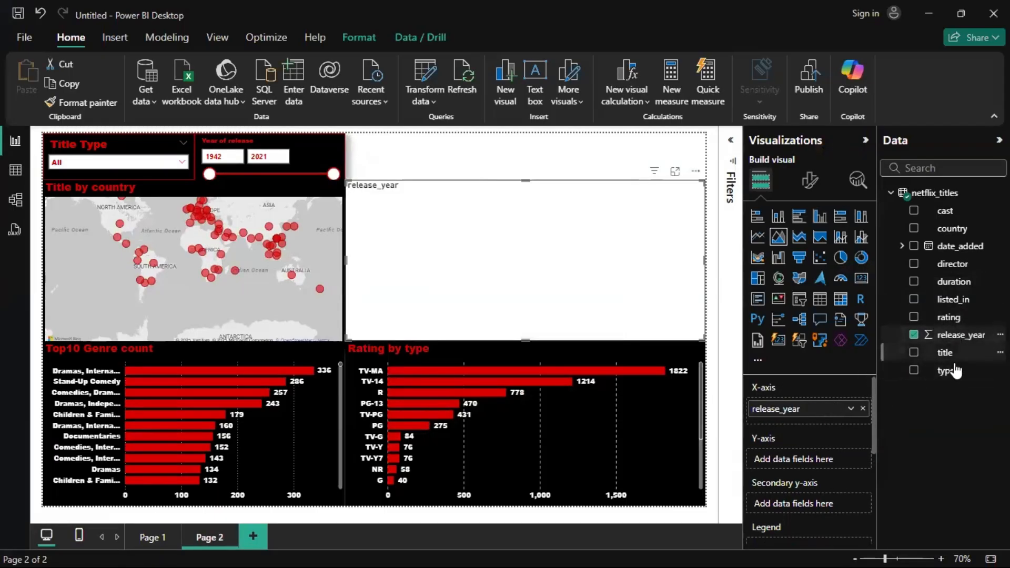
left_click_drag(946, 371, 811, 472)
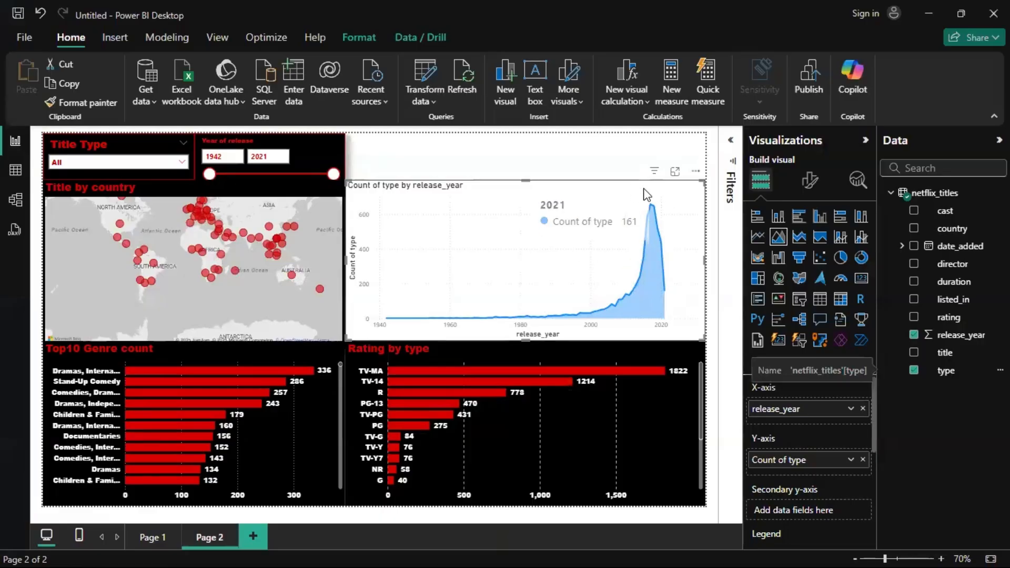
mouse_move(653, 220)
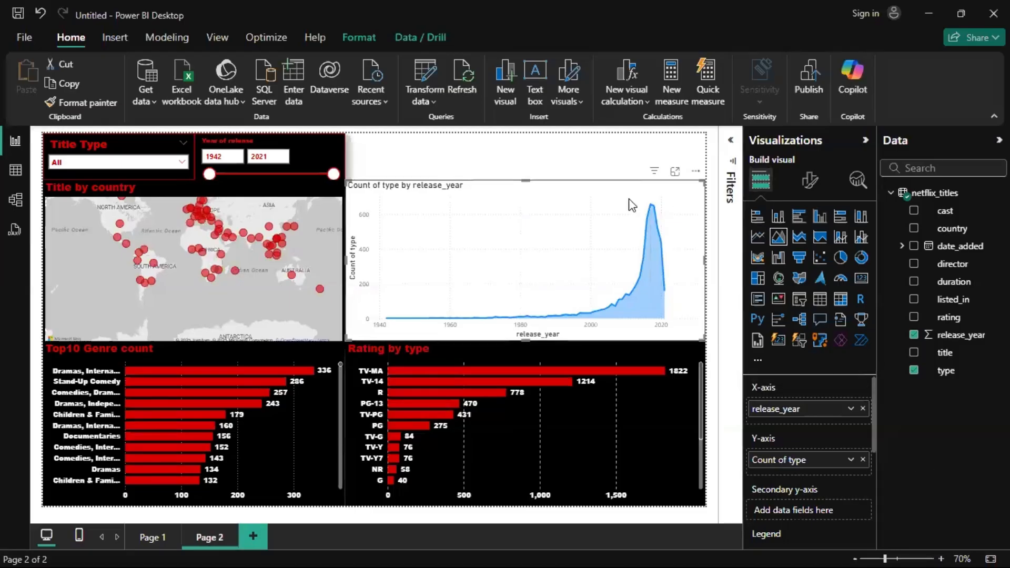
Format the area chart's X-axis values in Arial Black, size 10, with white text
left_click(814, 185)
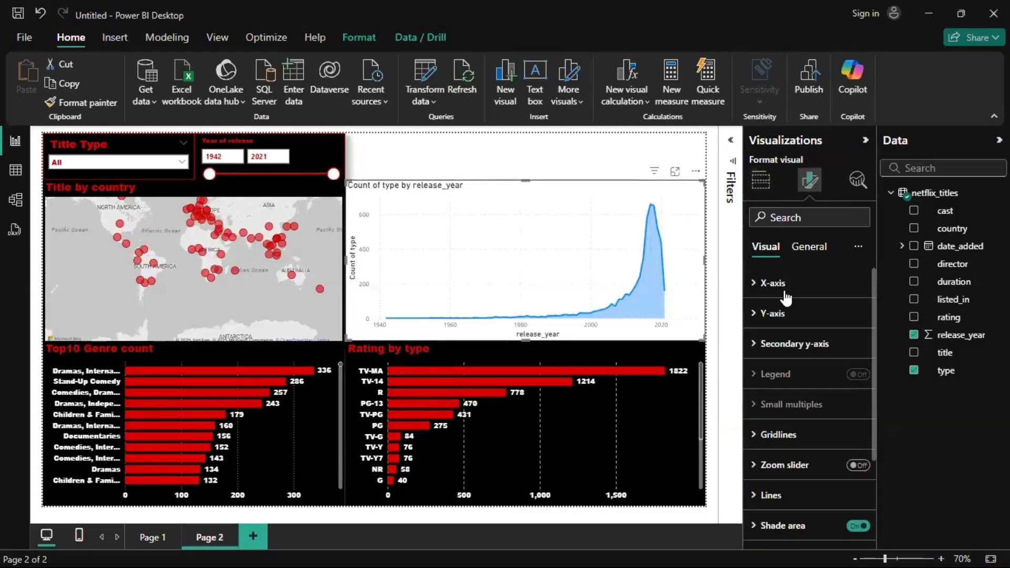
left_click(780, 287)
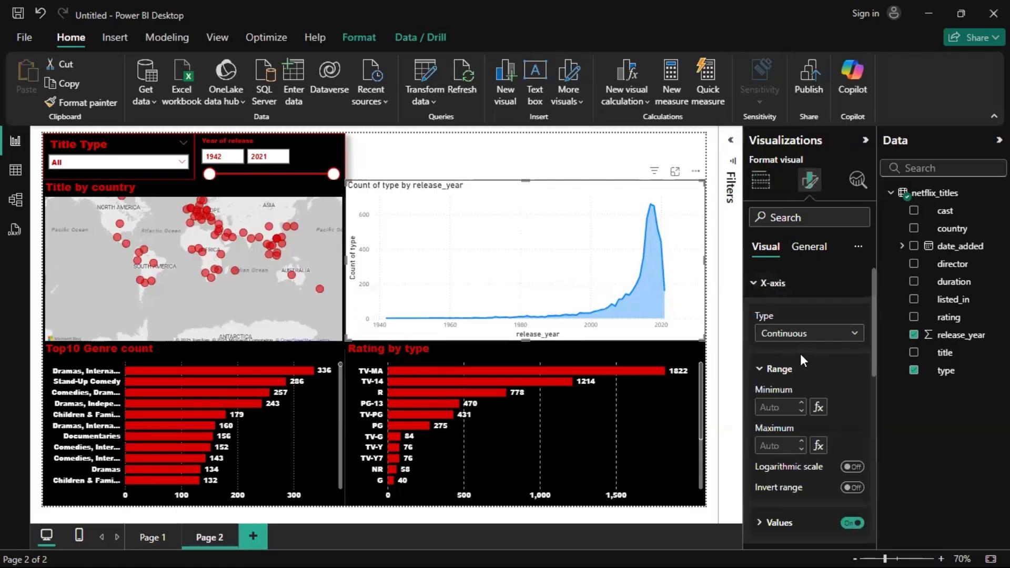
scroll(790, 405, "down", 2)
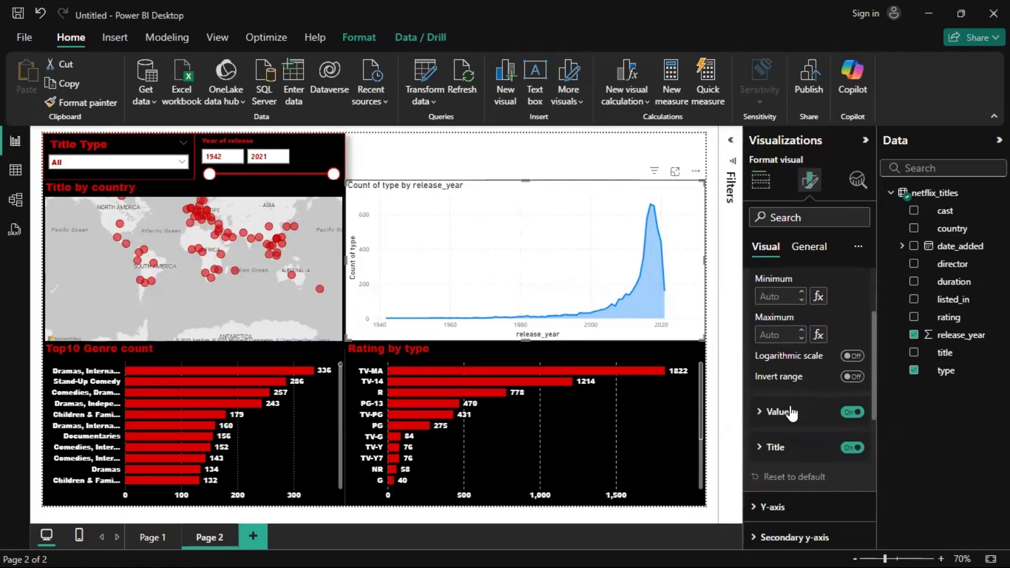
left_click(773, 409)
scroll(768, 392, "down", 1)
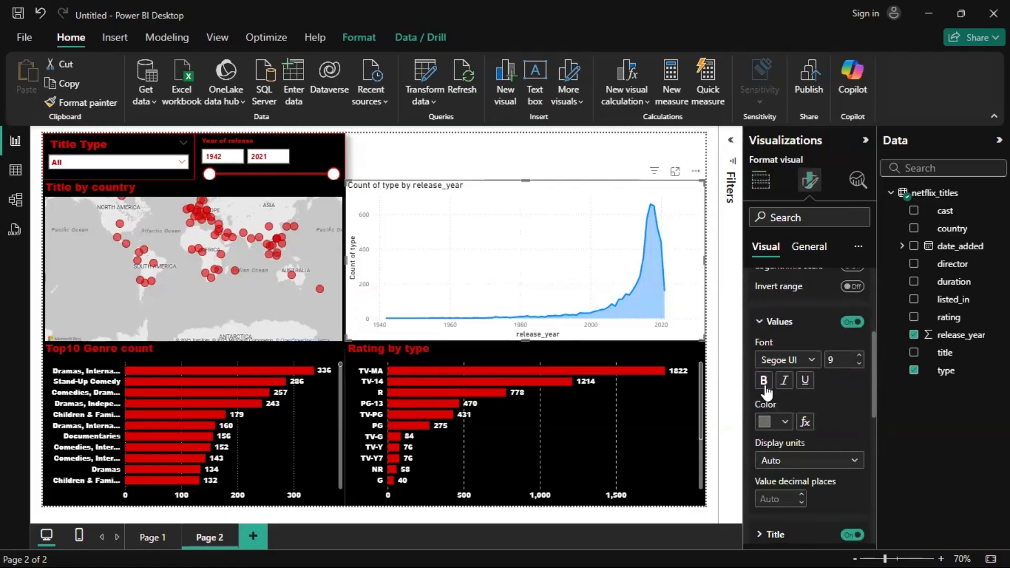
left_click(811, 360)
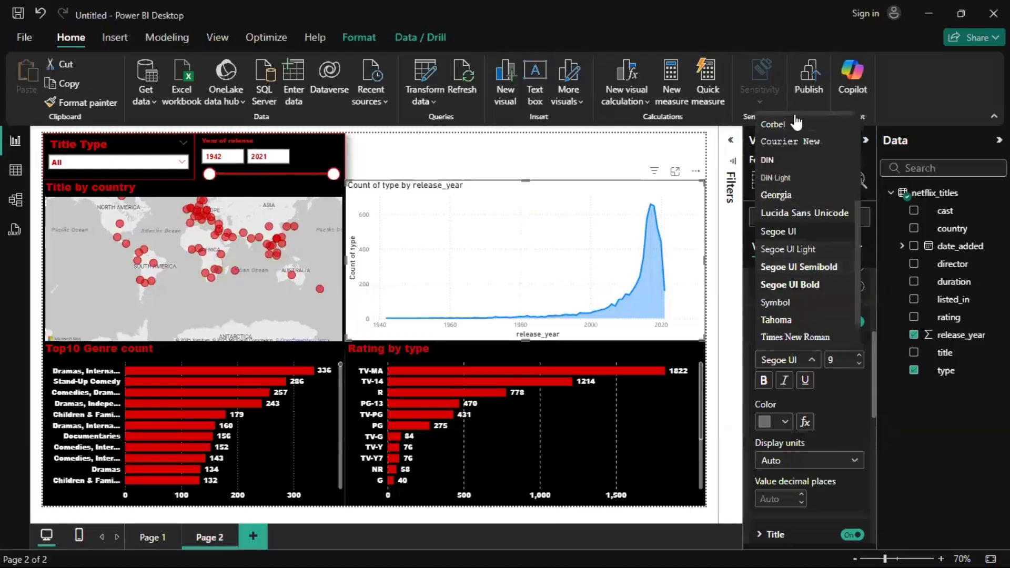
scroll(794, 138, "up", 3)
left_click(794, 139)
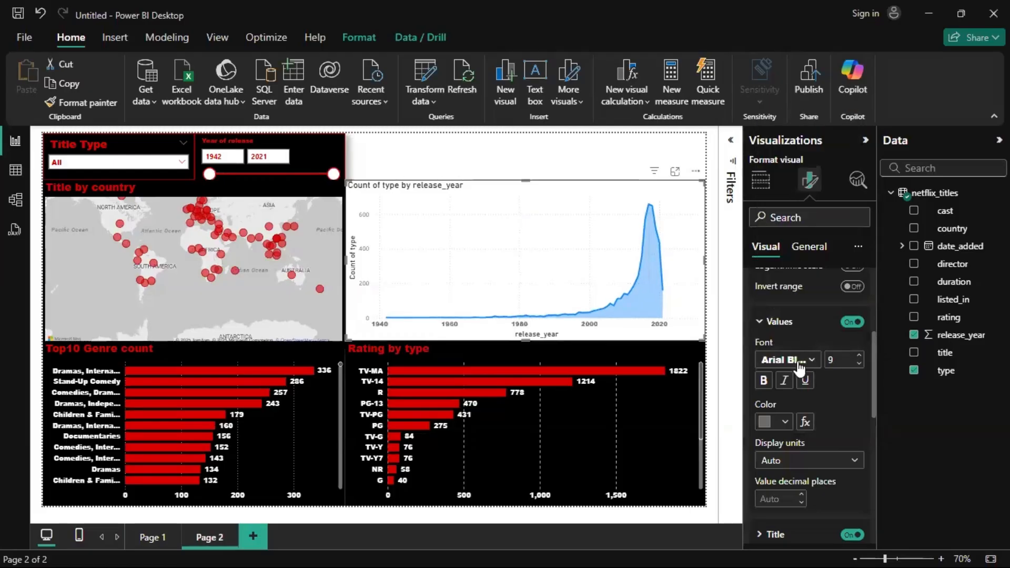
left_click(859, 358)
left_click(765, 423)
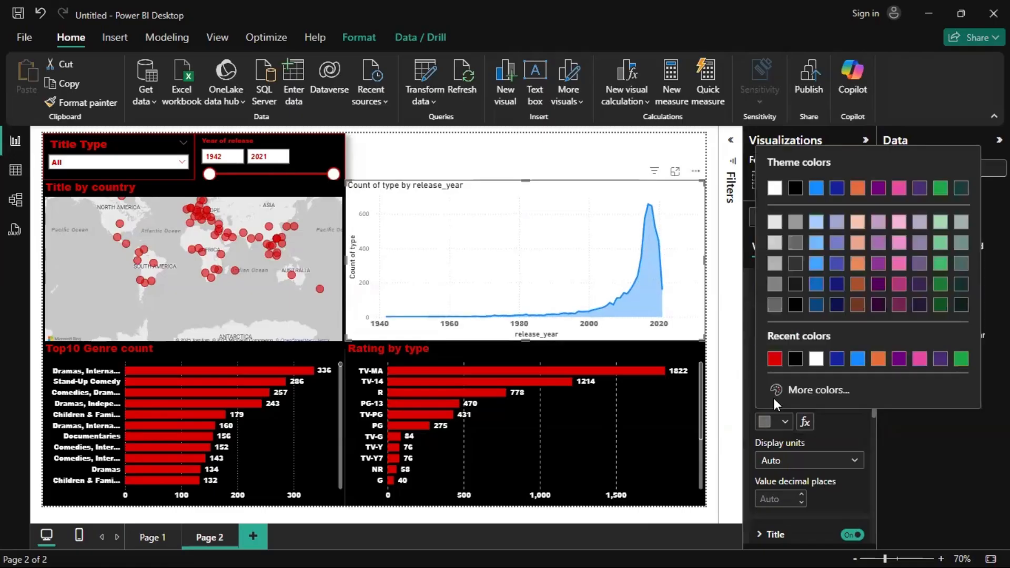
left_click(810, 357)
Turn off the area chart's X-axis title
scroll(804, 399, "down", 3)
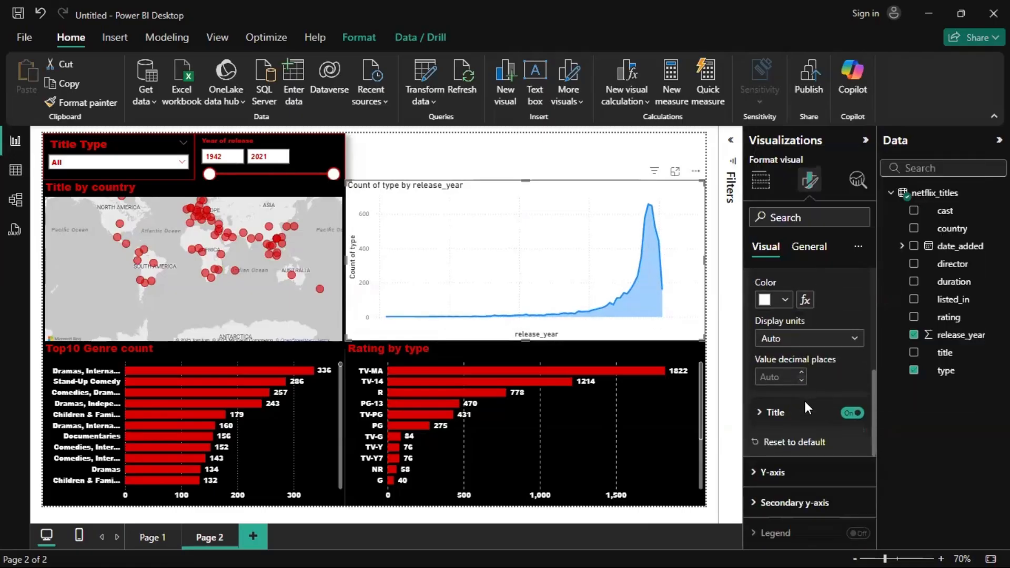
left_click(852, 413)
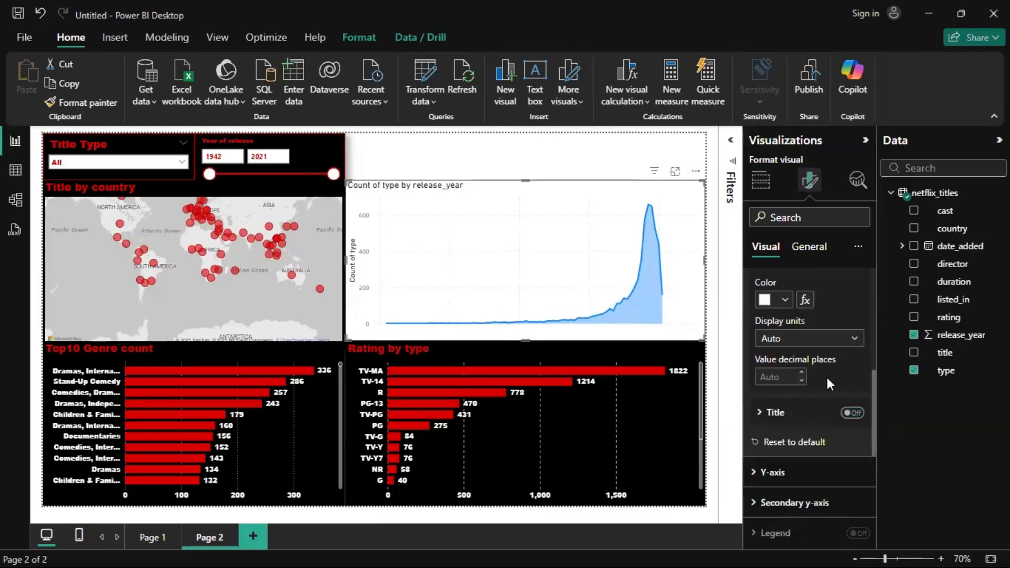
scroll(827, 384, "up", 4)
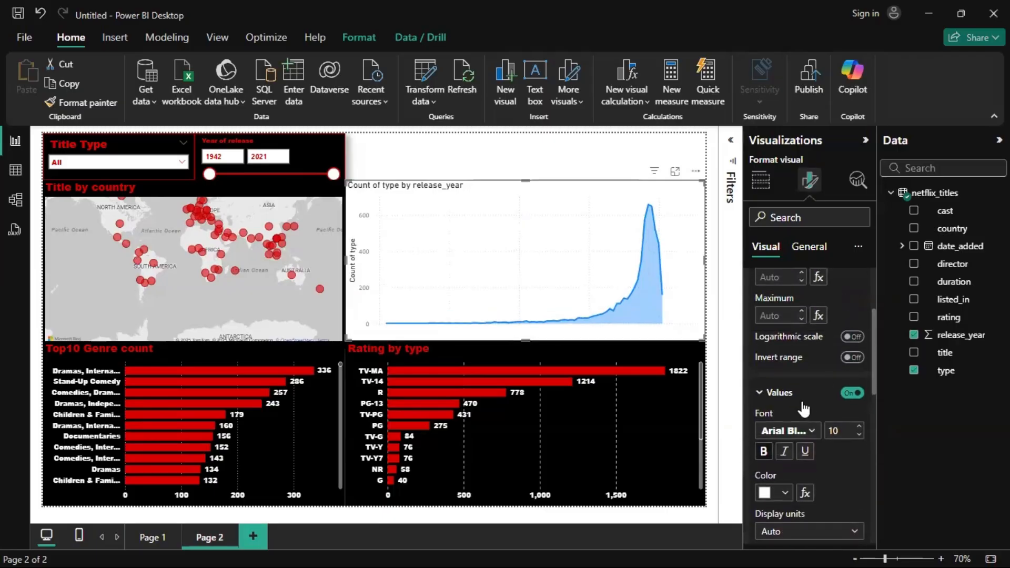
left_click(803, 403)
Format the area chart's Y-axis values in Arial Black, size 10, with white text, and turn off the Y-axis title
scroll(802, 405, "down", 3)
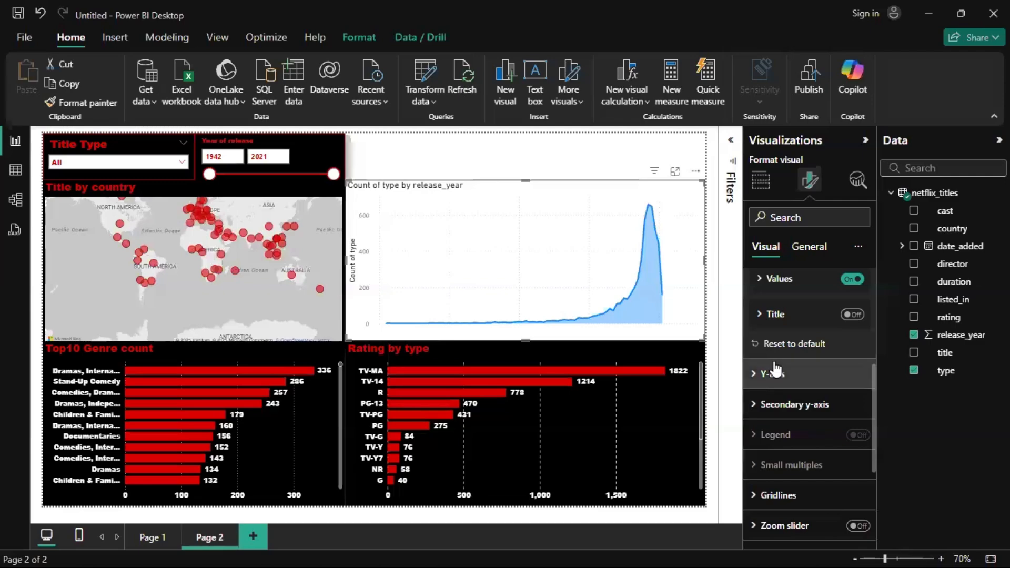
left_click(775, 371)
scroll(774, 361, "down", 2)
scroll(782, 372, "down", 2)
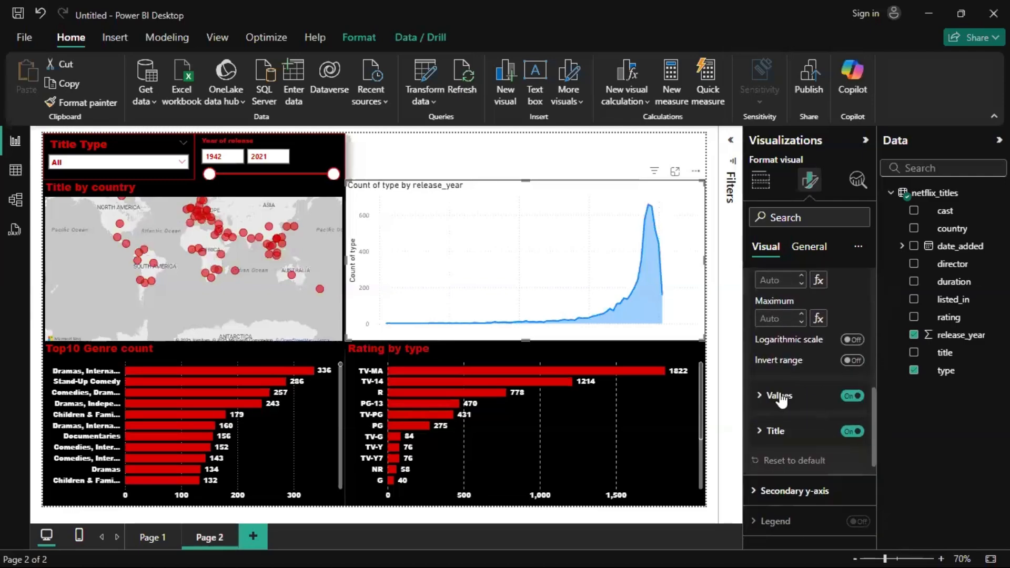
left_click(781, 396)
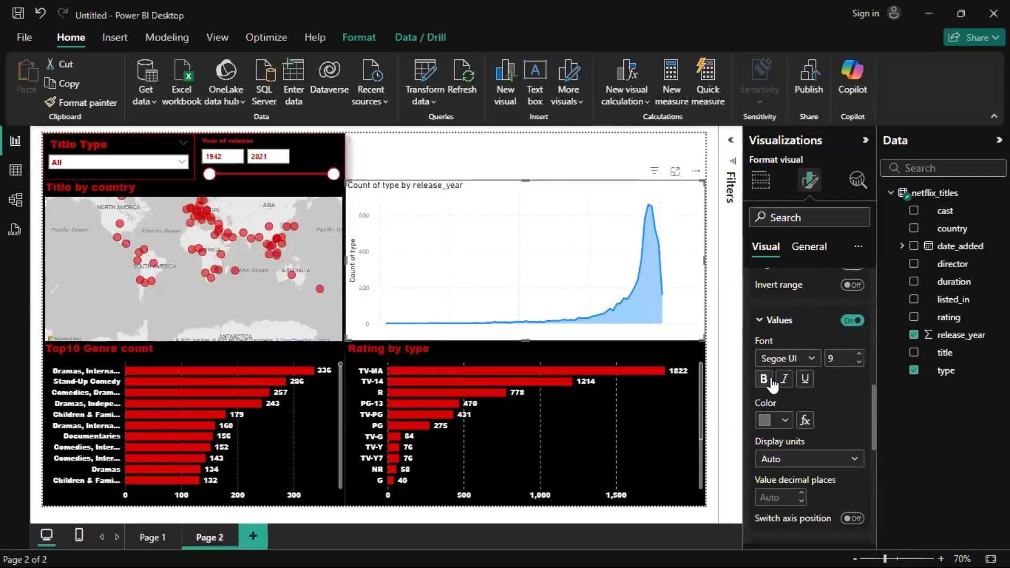
left_click(789, 358)
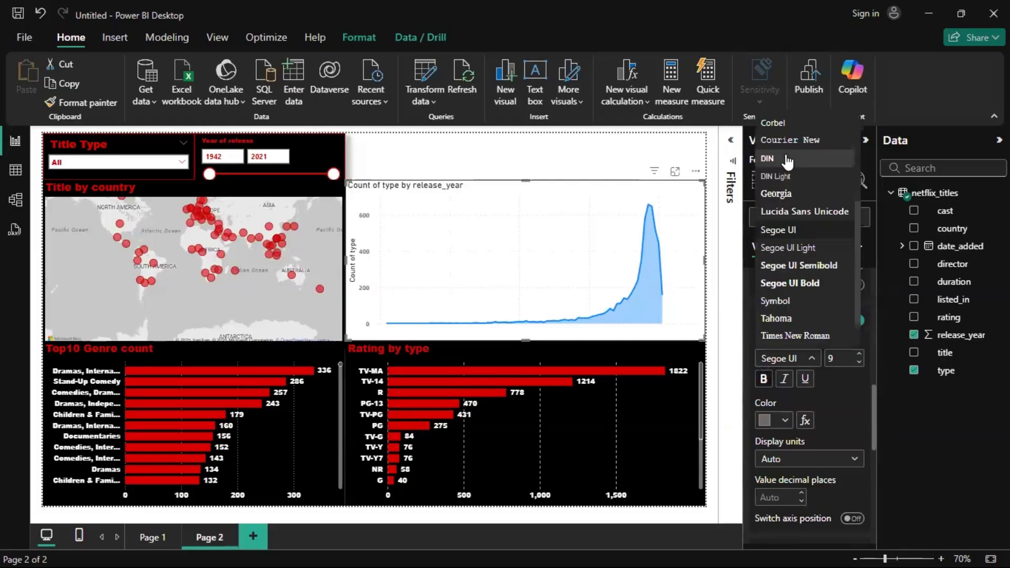
scroll(792, 157, "up", 5)
left_click(786, 138)
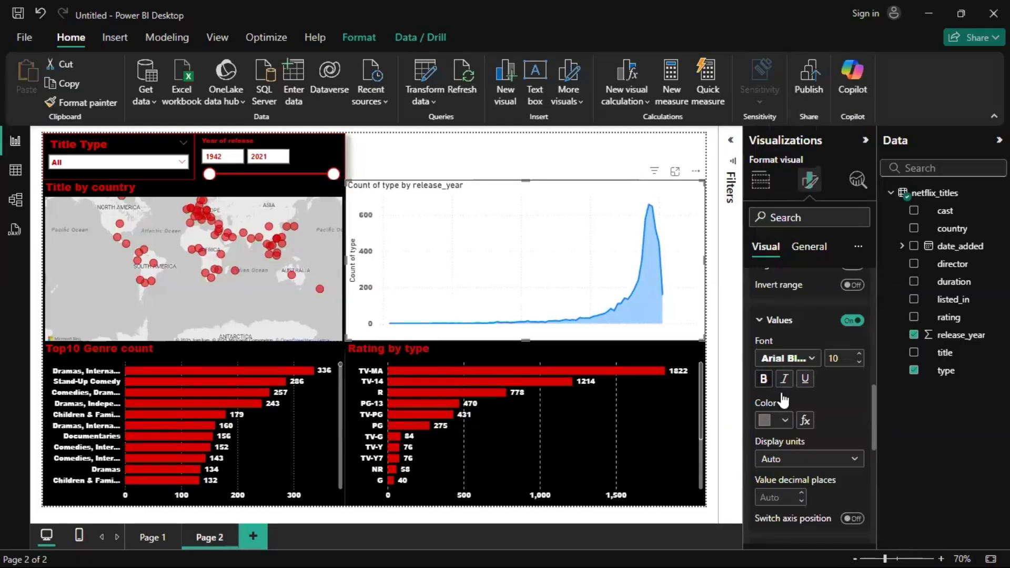
left_click(774, 420)
left_click(774, 359)
scroll(788, 423, "down", 4)
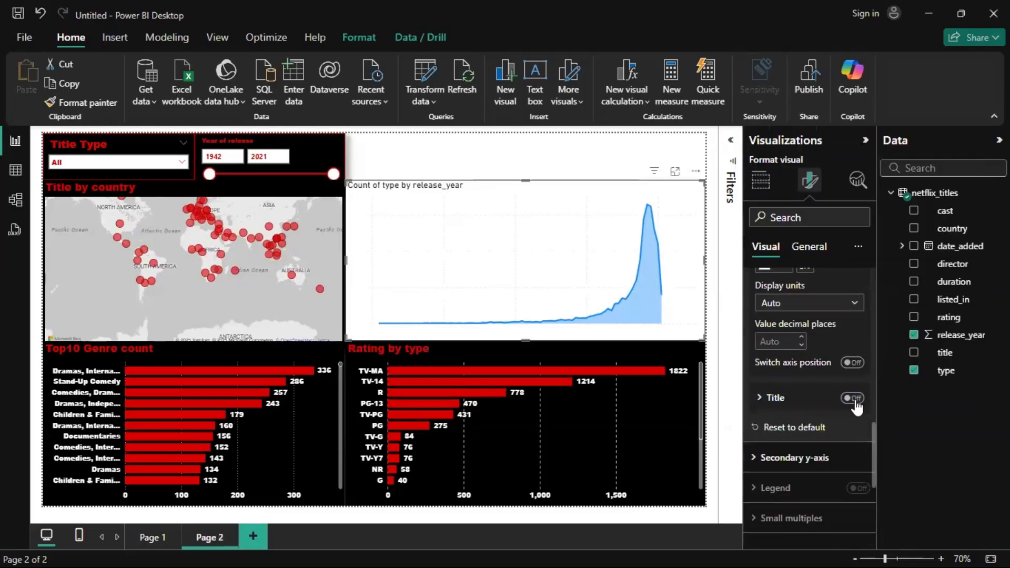
Set the color of the area chart's horizontal gridlines to white
scroll(848, 401, "down", 5)
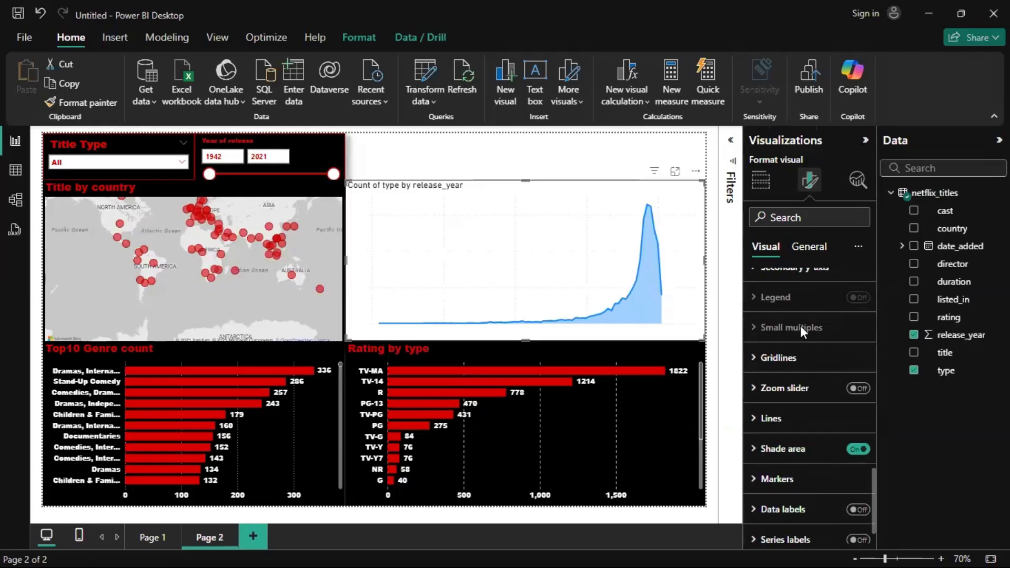
left_click(778, 357)
scroll(775, 354, "down", 2)
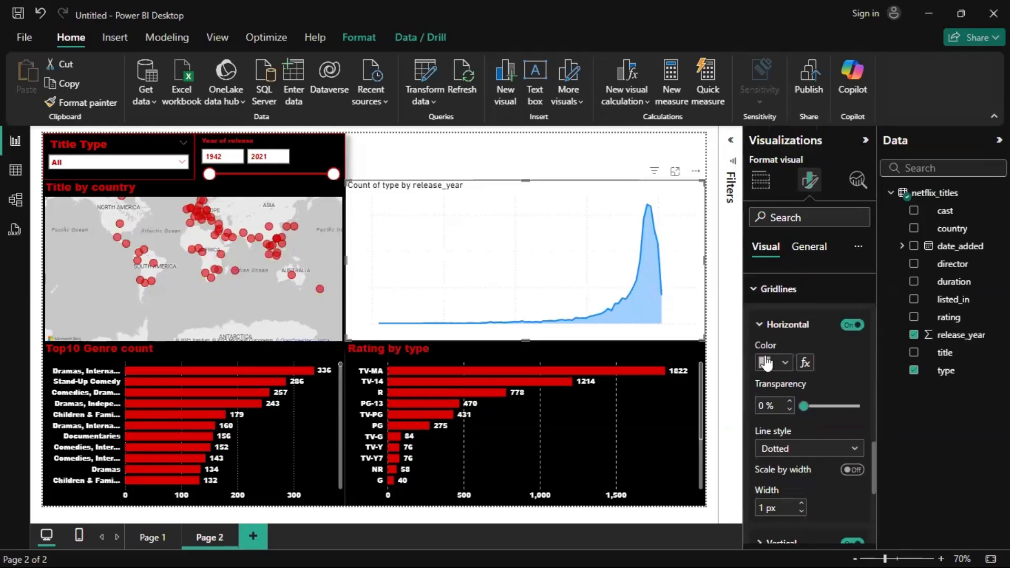
left_click(766, 363)
left_click(773, 296)
left_click(844, 448)
left_click(844, 449)
scroll(844, 443, "down", 3)
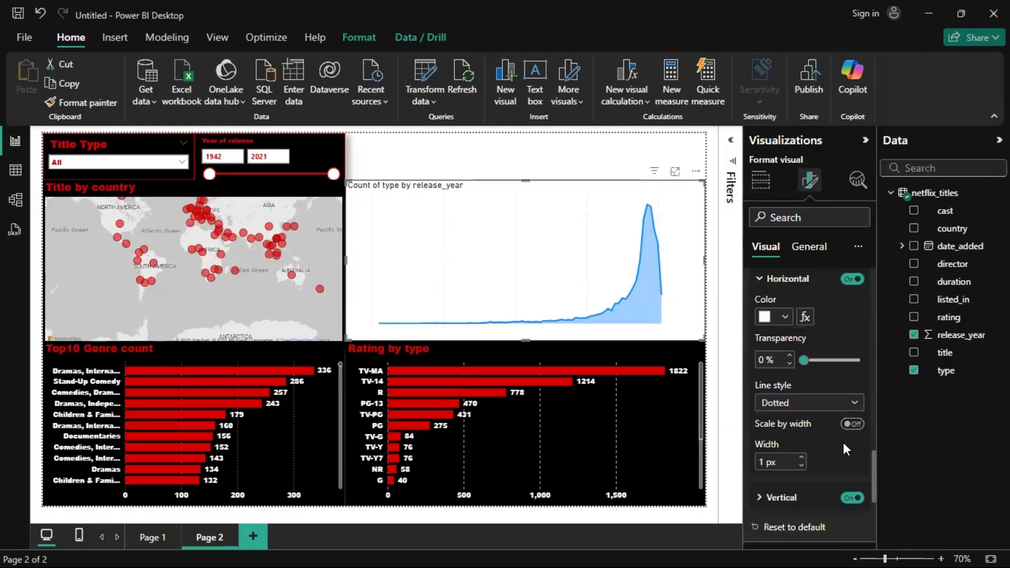
scroll(843, 443, "up", 2)
Set the area chart's line style to Dashed for all series
scroll(821, 442, "down", 5)
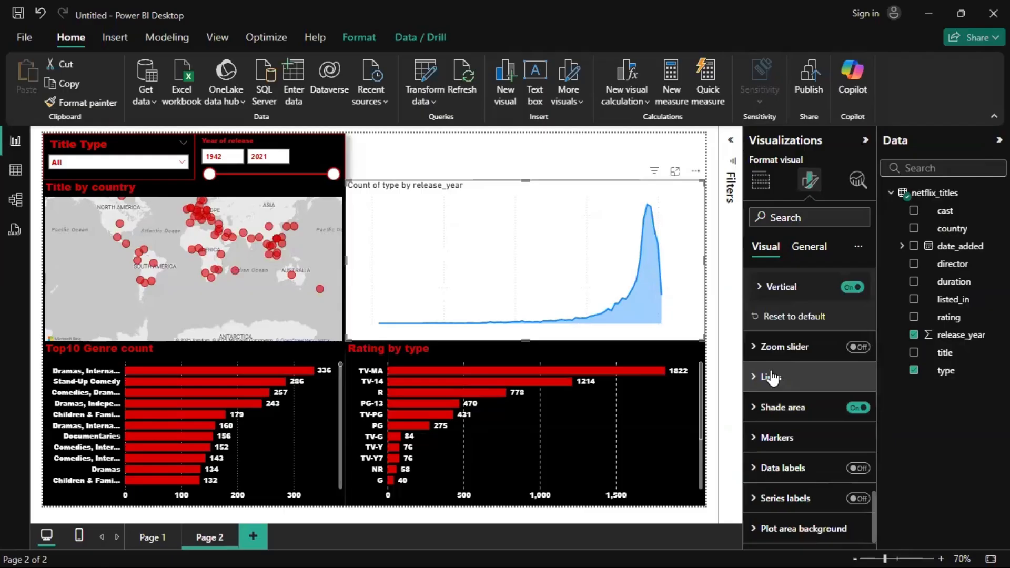
left_click(772, 377)
scroll(771, 371, "down", 3)
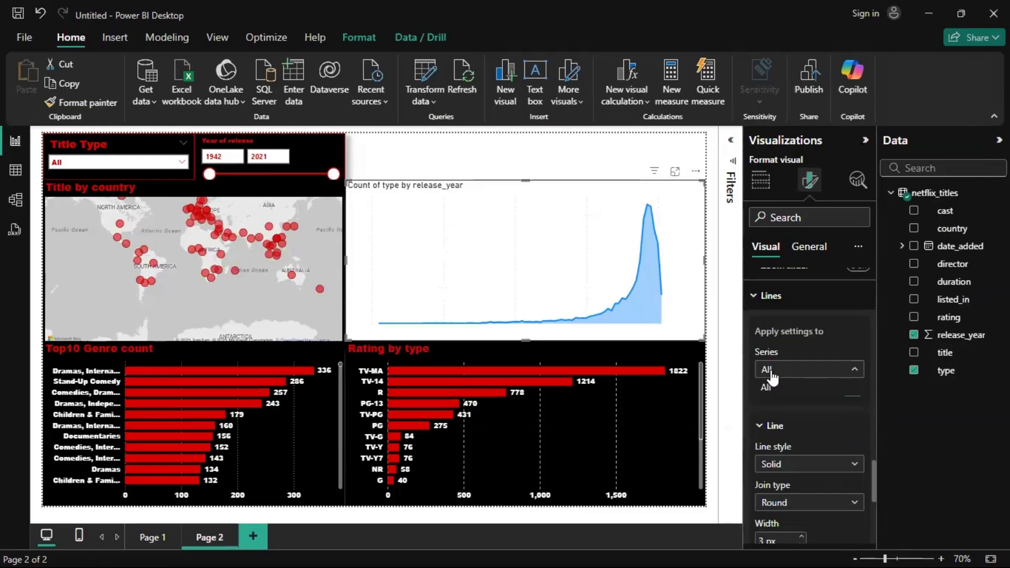
left_click(771, 376)
left_click(775, 296)
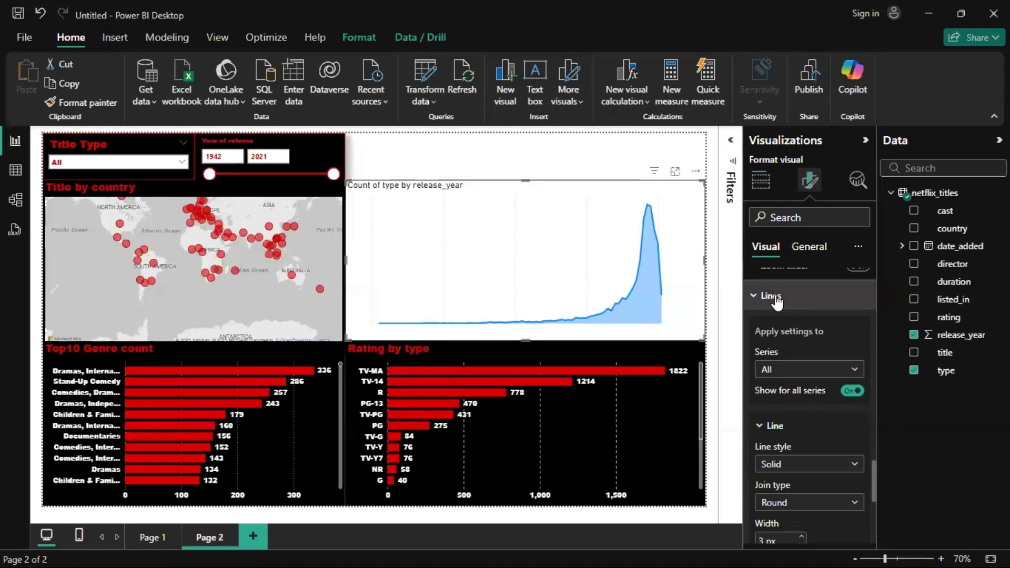
scroll(815, 400, "down", 2)
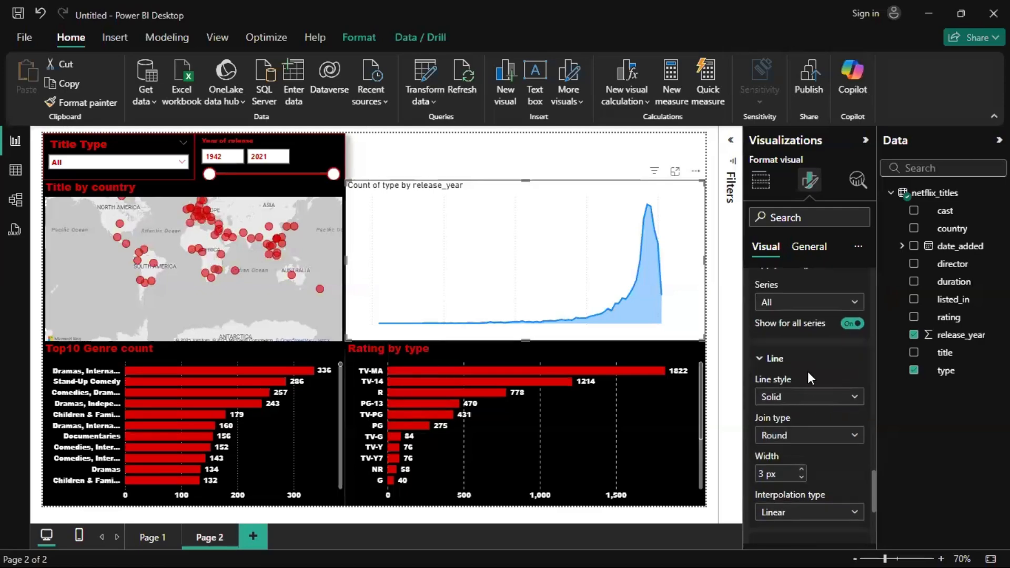
left_click(852, 402)
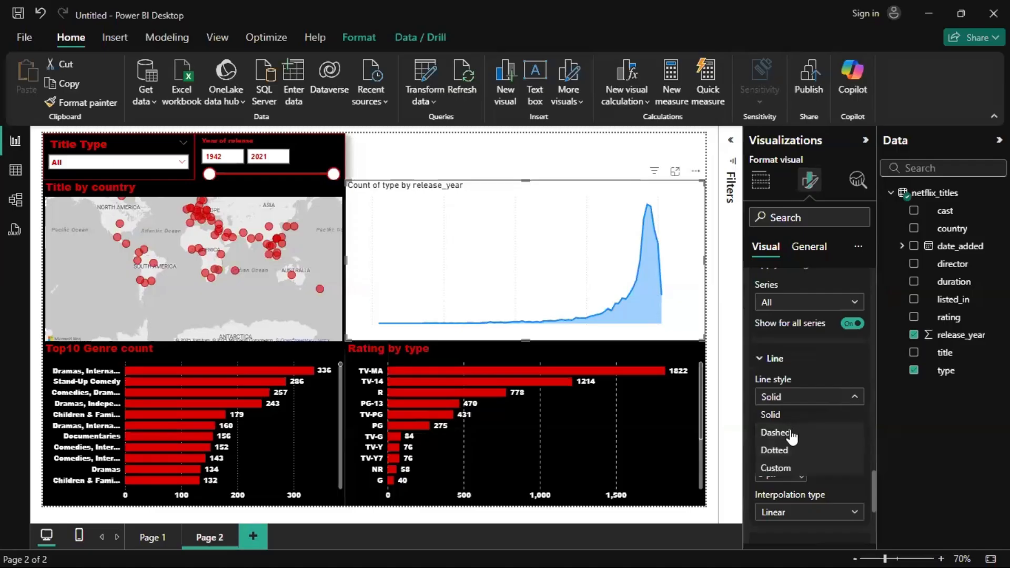
left_click(791, 434)
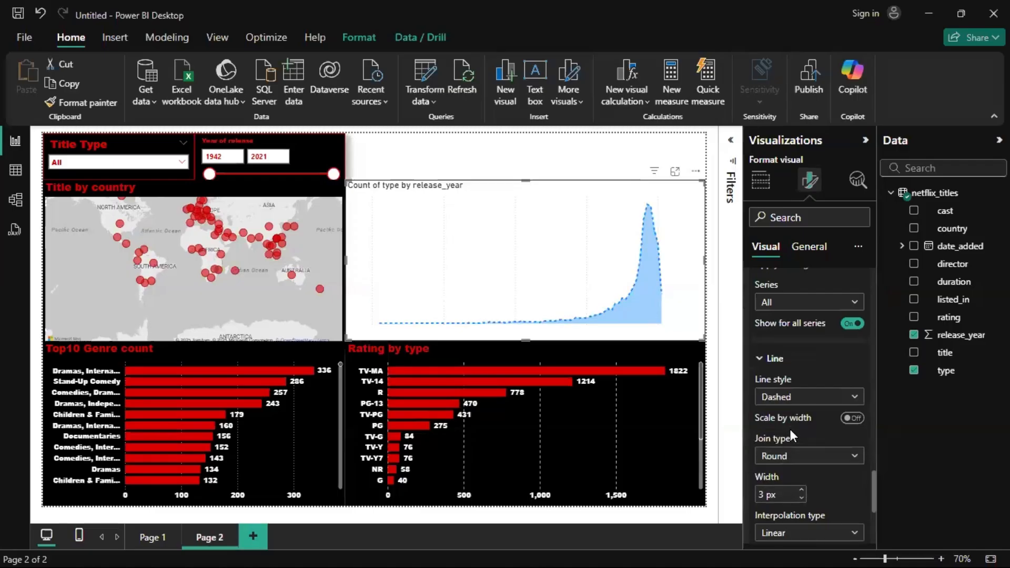
left_click(803, 360)
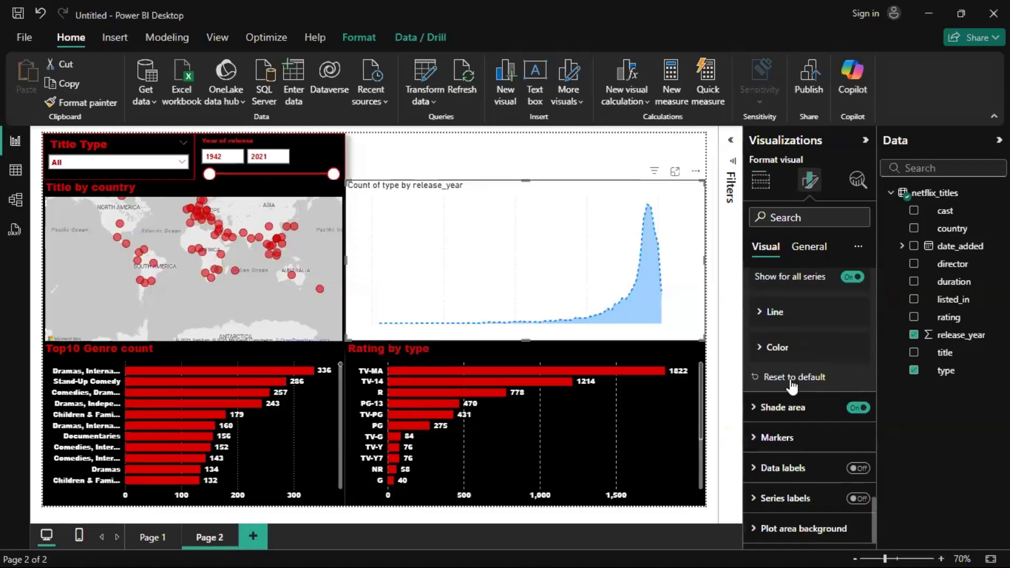
Change the area chart's line color to red
left_click(781, 354)
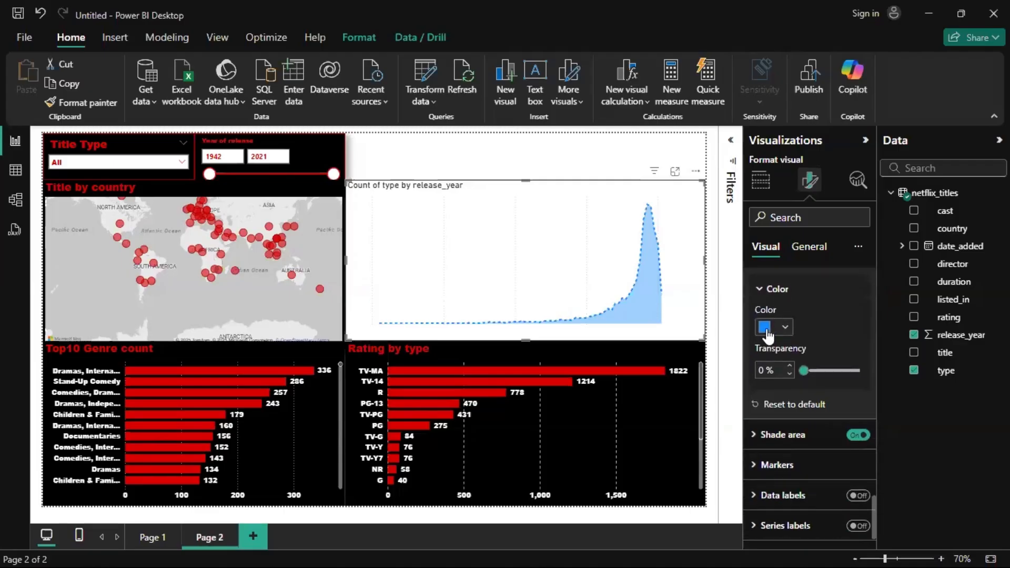
left_click(766, 328)
left_click(792, 329)
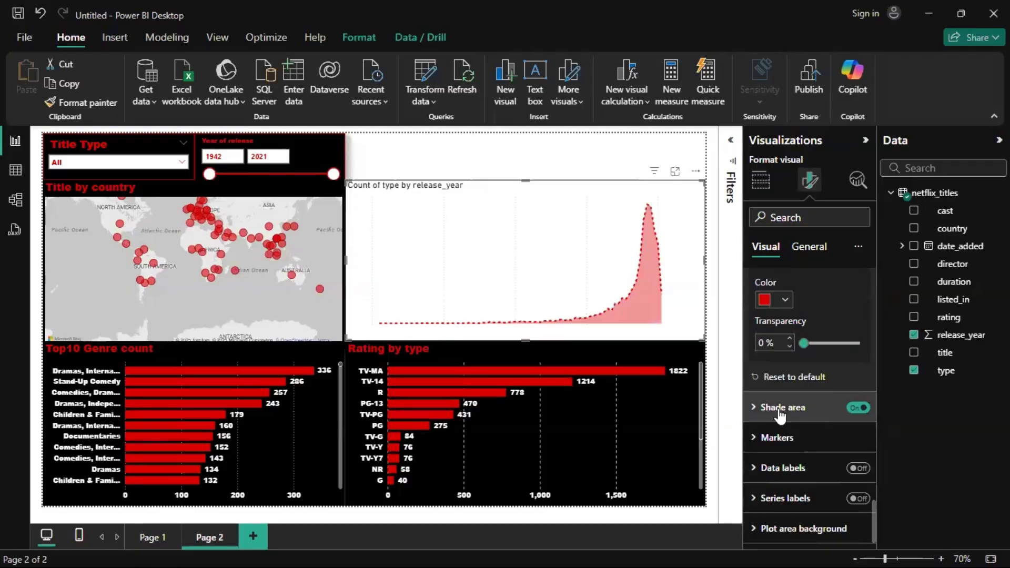
Review the area chart's shade area and marker settings and try showing data labels
left_click(779, 407)
scroll(779, 408, "down", 5)
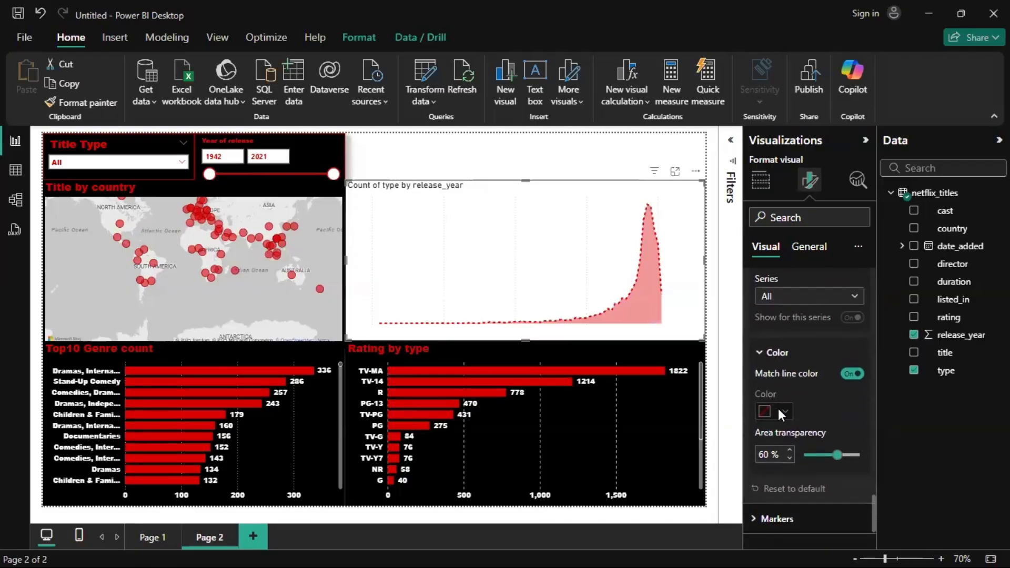
scroll(778, 408, "down", 3)
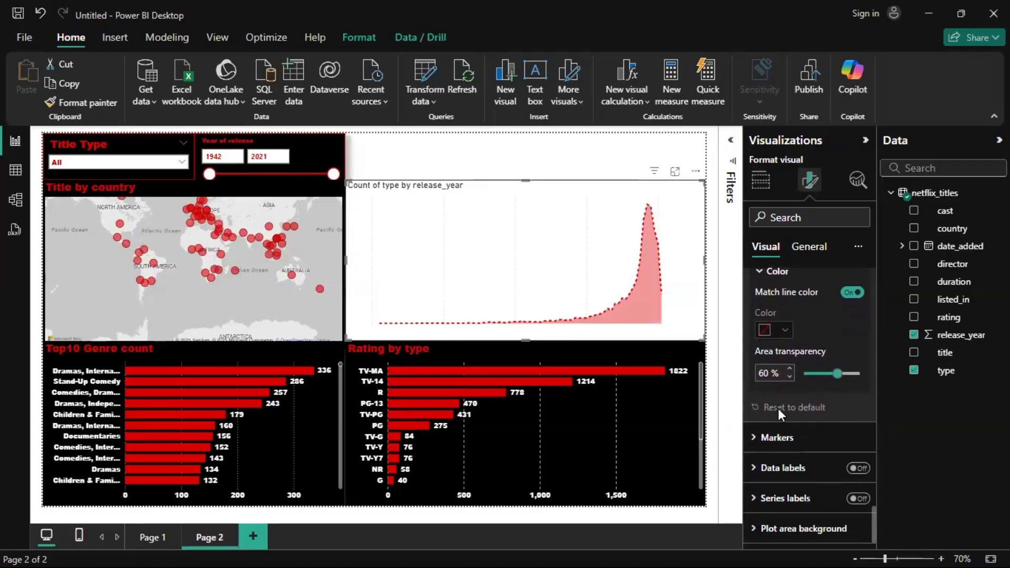
left_click(772, 438)
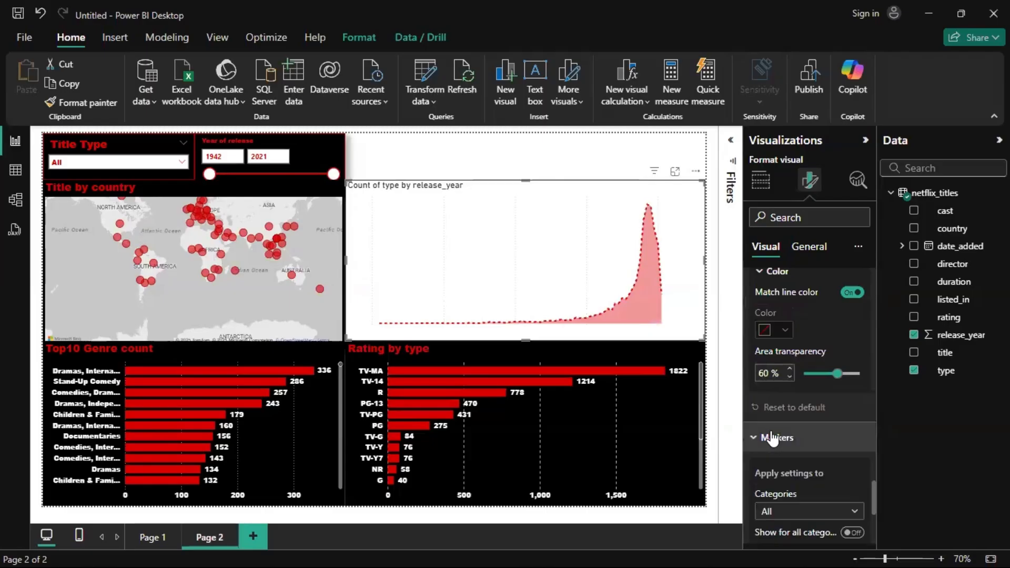
left_click(772, 438)
left_click(862, 469)
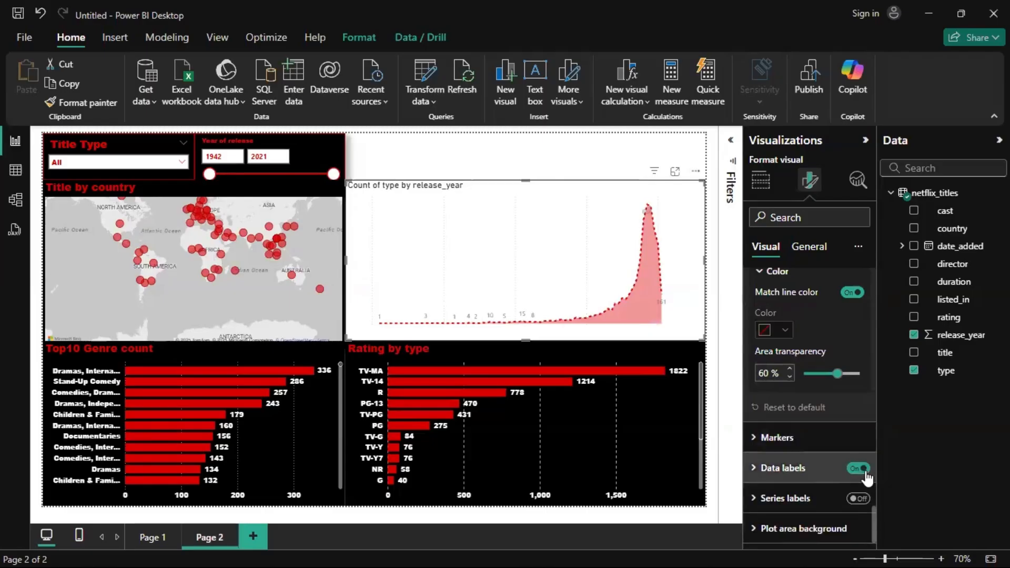
left_click(865, 476)
scroll(866, 476, "up", 2)
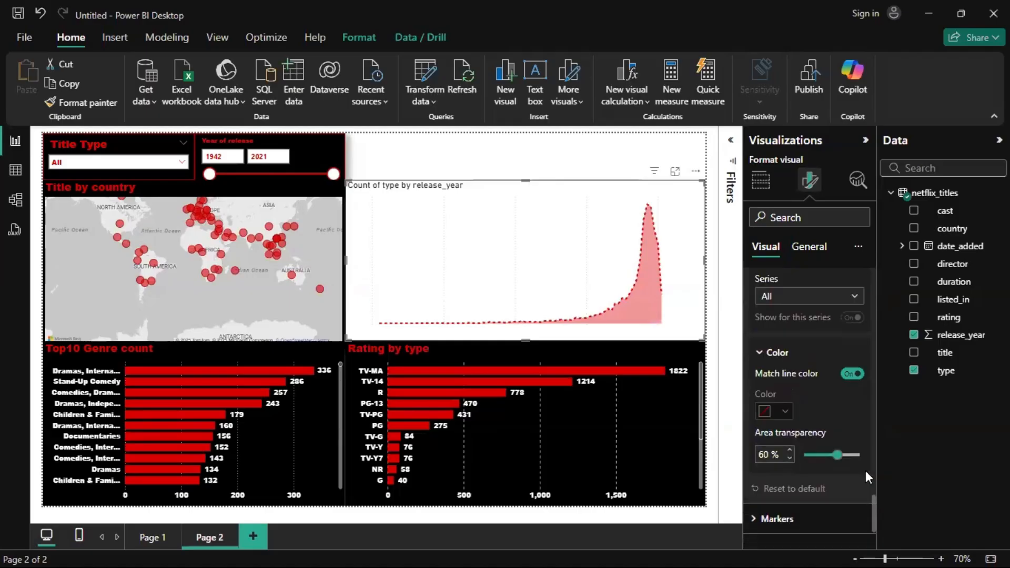
Replace the area chart's title text with "Trend by title"
scroll(866, 472, "up", 4)
left_click(807, 252)
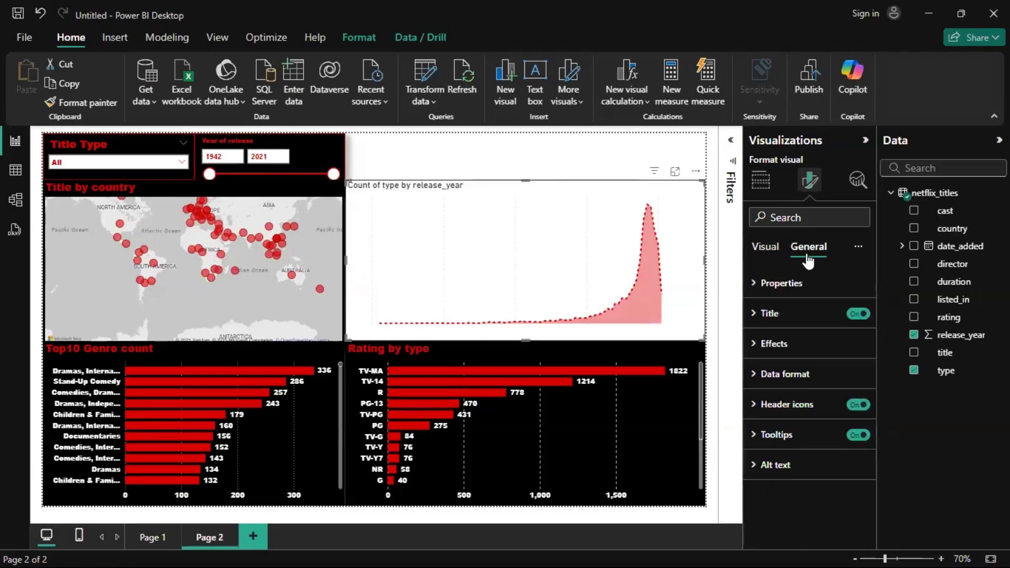
left_click(778, 315)
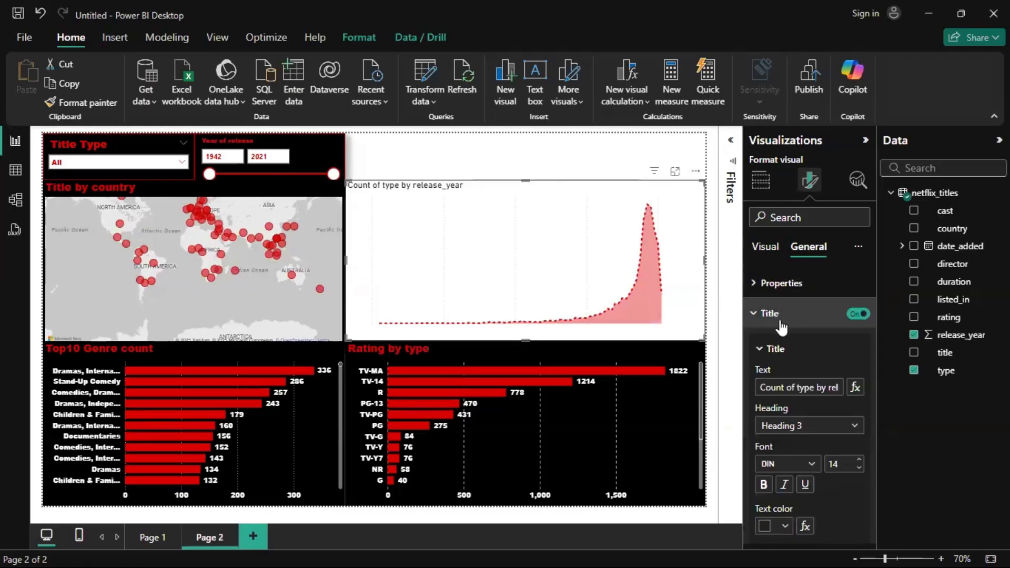
left_click(821, 389)
key("End")
key("BackSpace")
key("BackSpace")
key("BackSpace")
key("BackSpace")
key("BackSpace")
key("BackSpace")
key("BackSpace")
key("BackSpace")
key("BackSpace")
key("BackSpace")
key("BackSpace")
key("BackSpace")
key("BackSpace")
key("BackSpace")
key("BackSpace")
key("BackSpace")
key("BackSpace")
key("BackSpace")
key("BackSpace")
key("BackSpace")
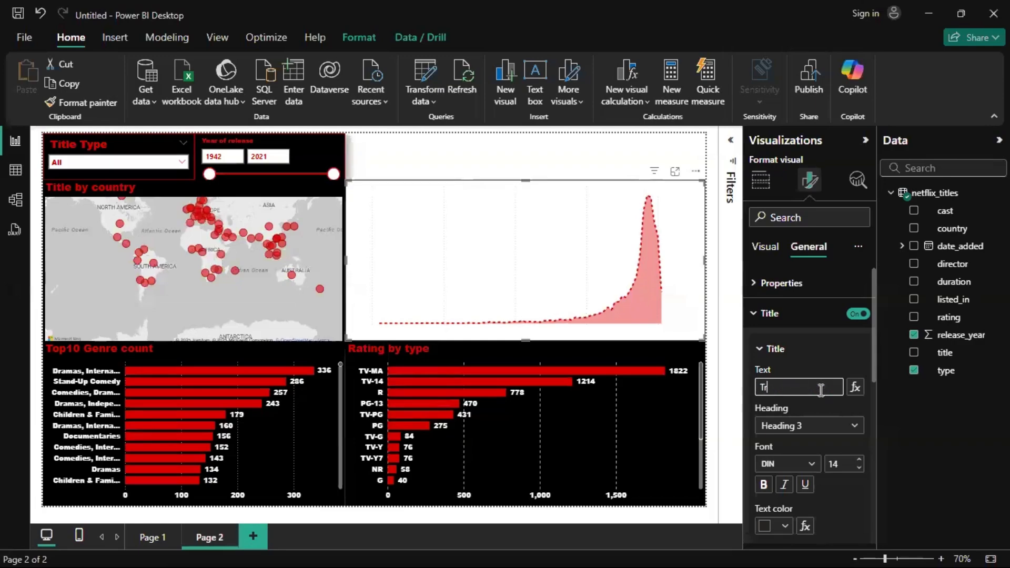
type("Trend by title")
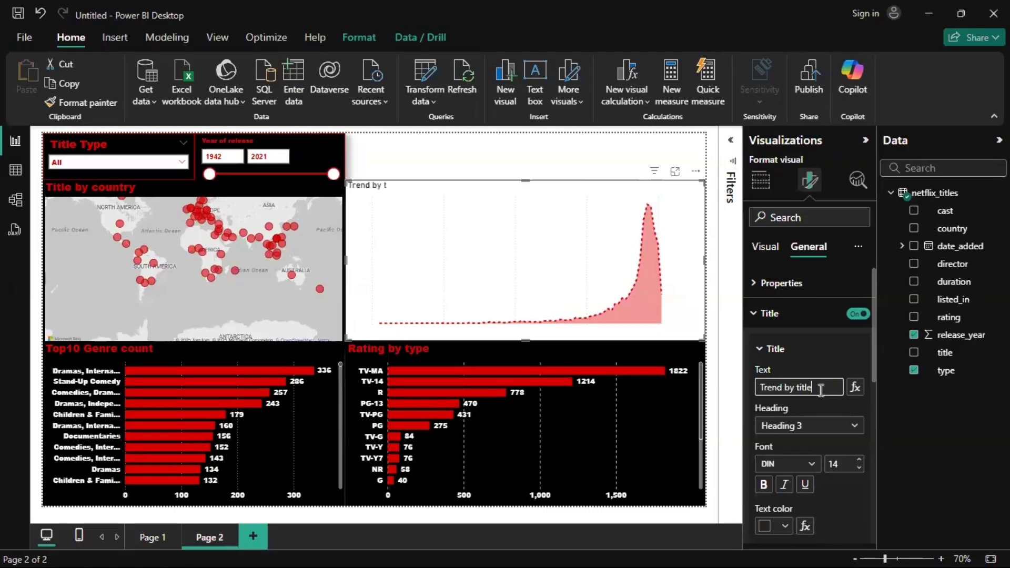
Format the area chart's title in Arial Black, size 15, with red text
scroll(823, 433, "down", 1)
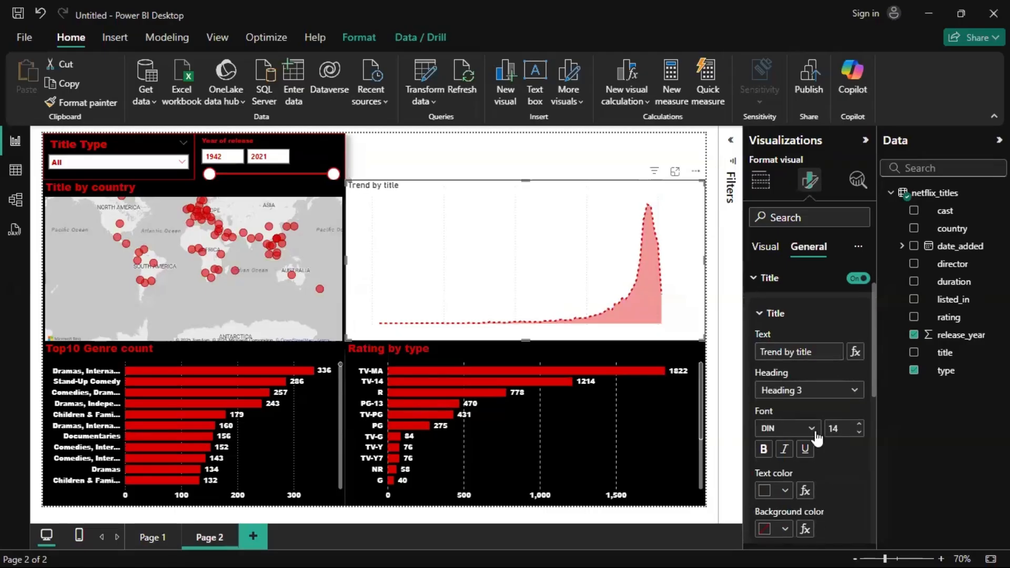
left_click(812, 428)
left_click(826, 209)
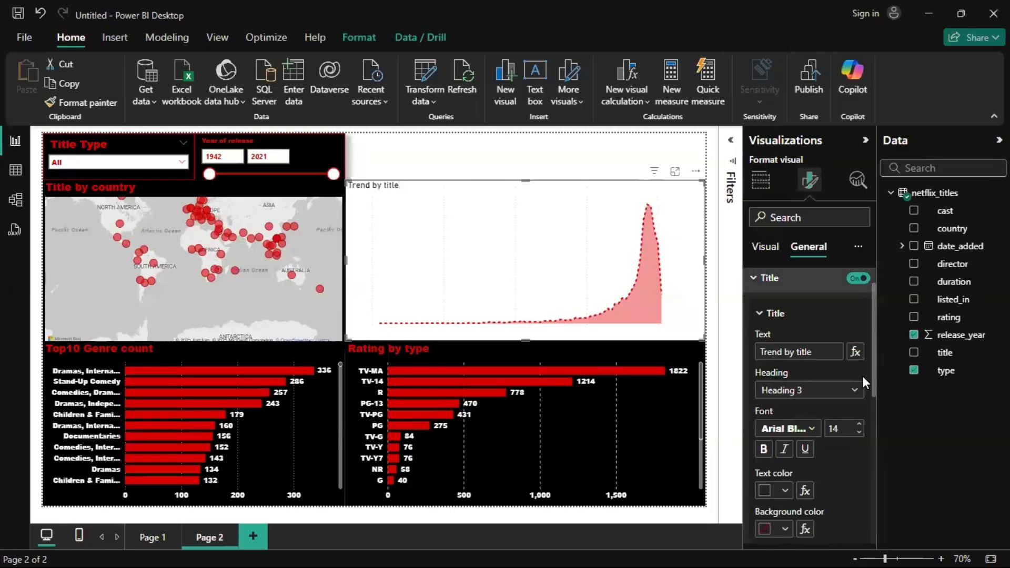
left_click(858, 424)
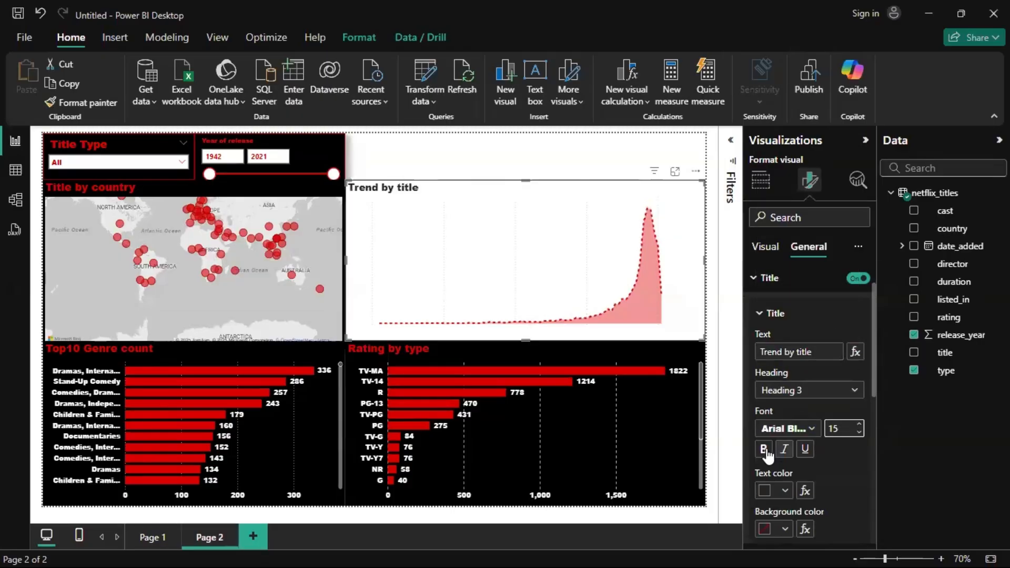
left_click(774, 490)
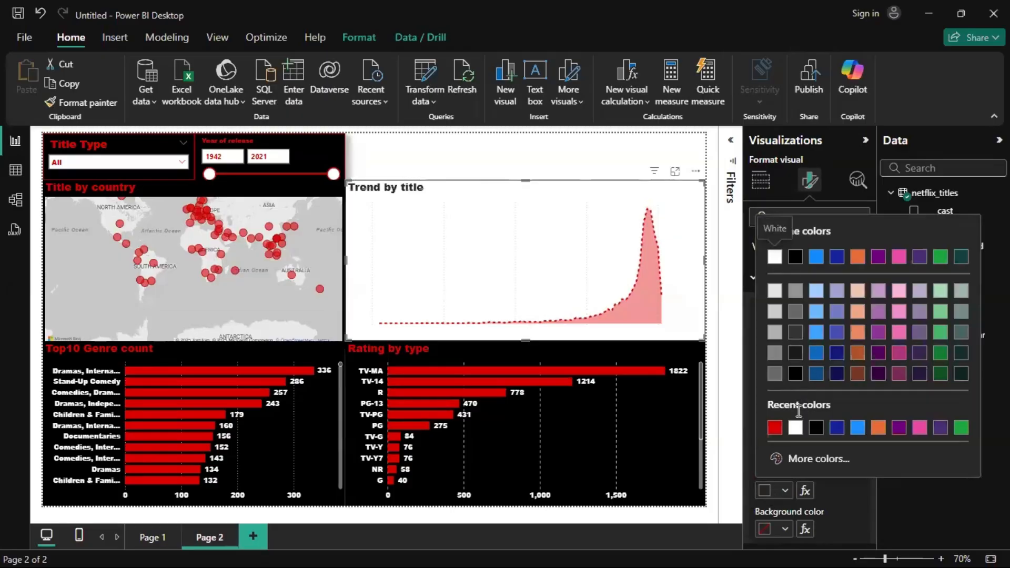
left_click(775, 428)
scroll(823, 455, "down", 2)
scroll(824, 455, "down", 2)
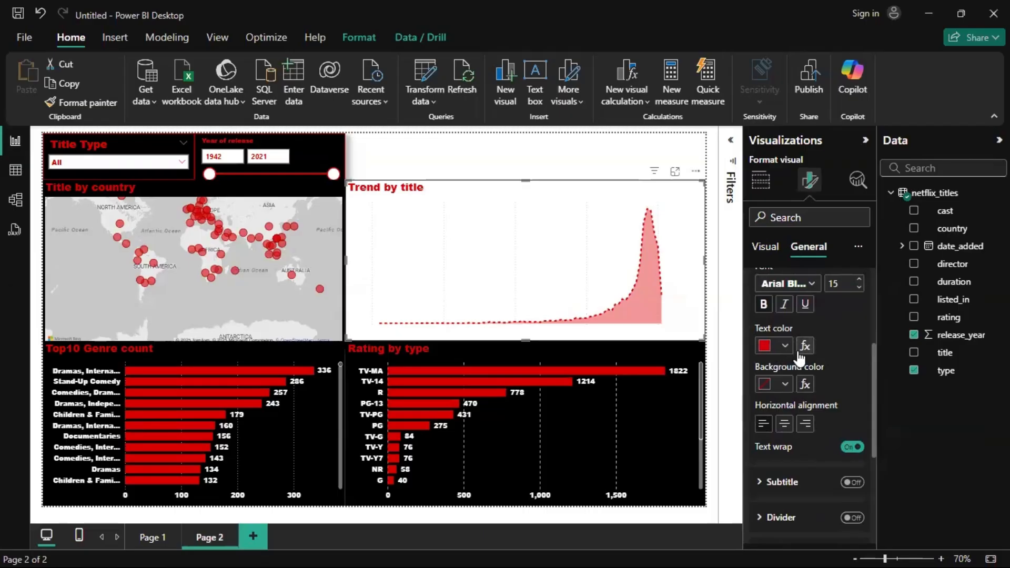
Set the area chart's background color to black
scroll(794, 295, "up", 5)
left_click(784, 316)
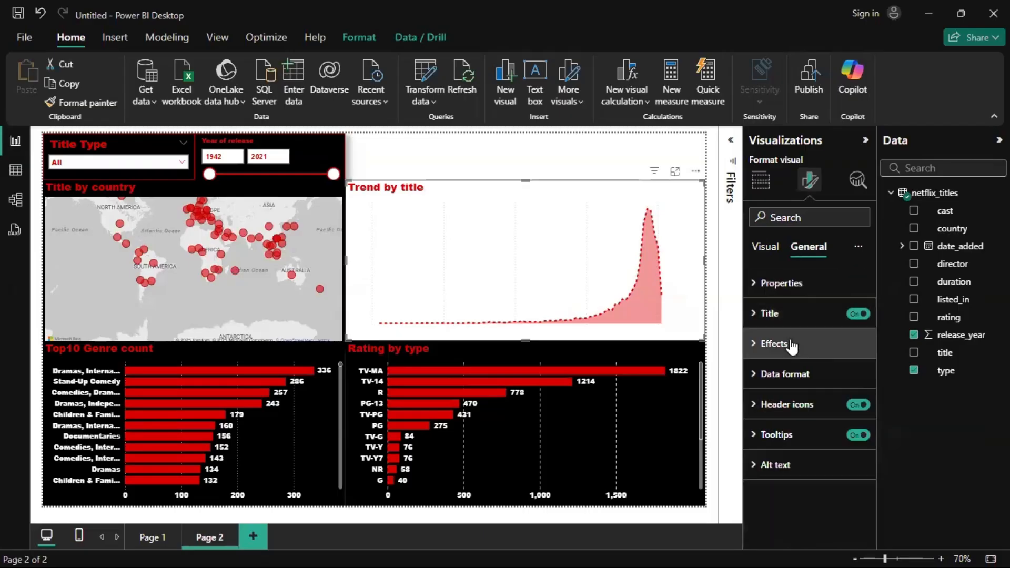
left_click(789, 344)
left_click(766, 419)
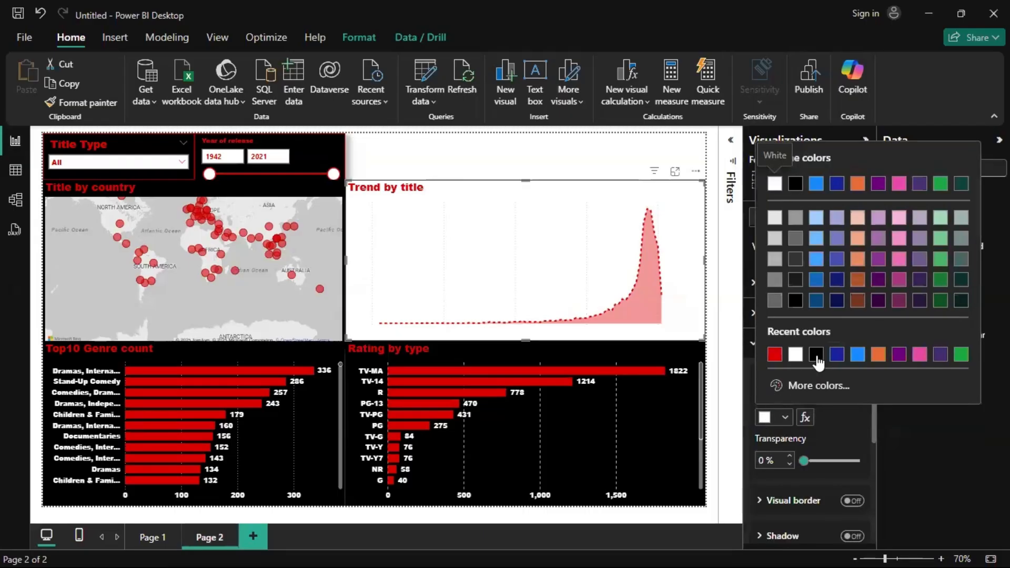
left_click(790, 355)
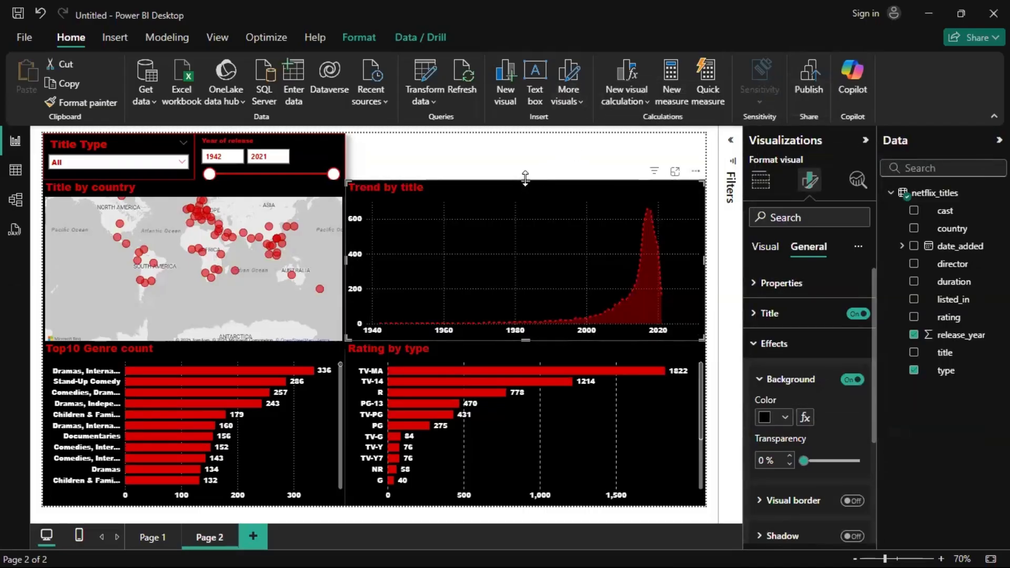
Stretch the area chart up to the top edge of the page and turn off its horizontal and vertical gridlines
left_click_drag(526, 181, 531, 135)
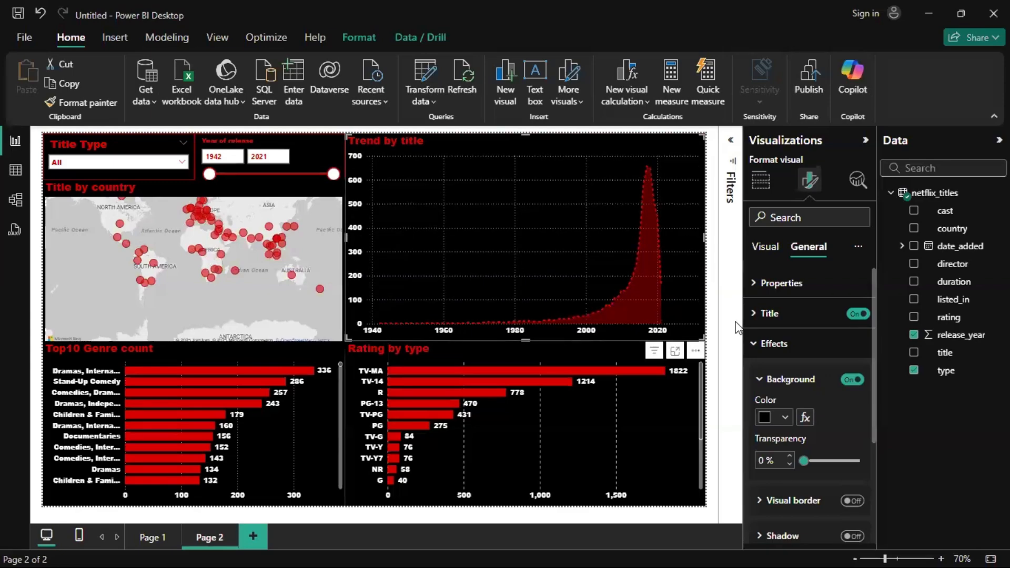
left_click(775, 251)
scroll(810, 419, "down", 5)
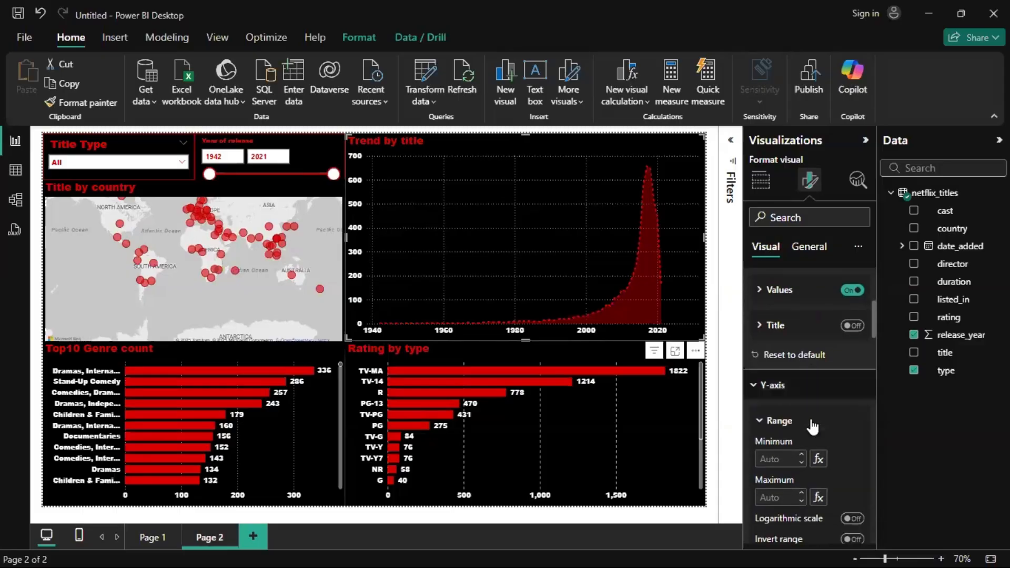
scroll(814, 424, "down", 8)
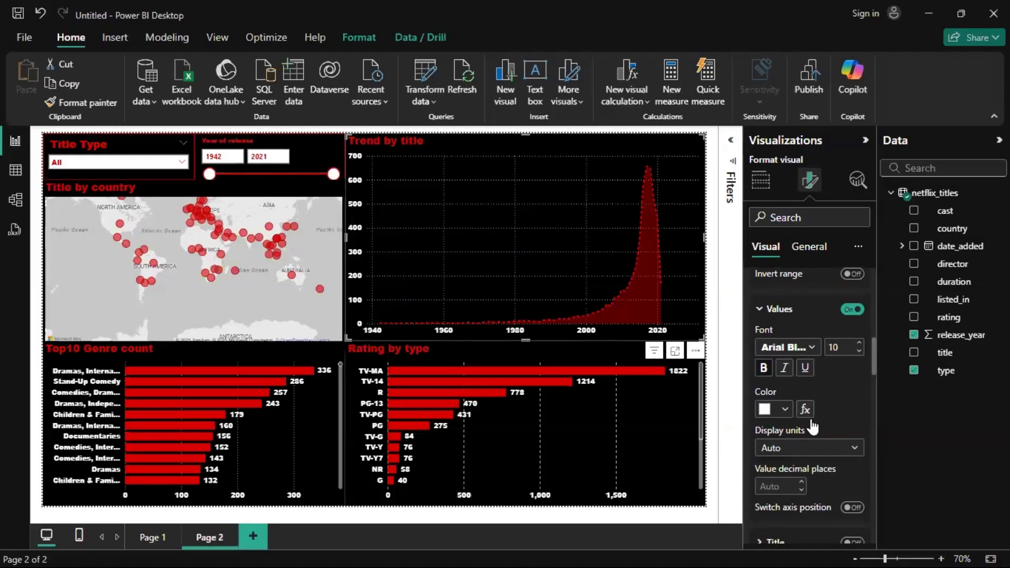
scroll(810, 419, "down", 5)
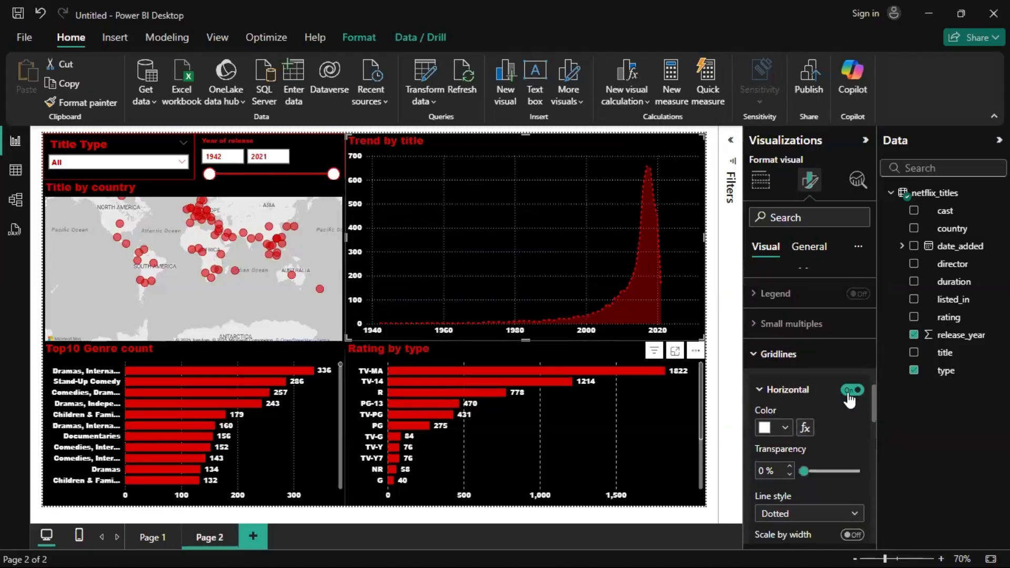
left_click(853, 390)
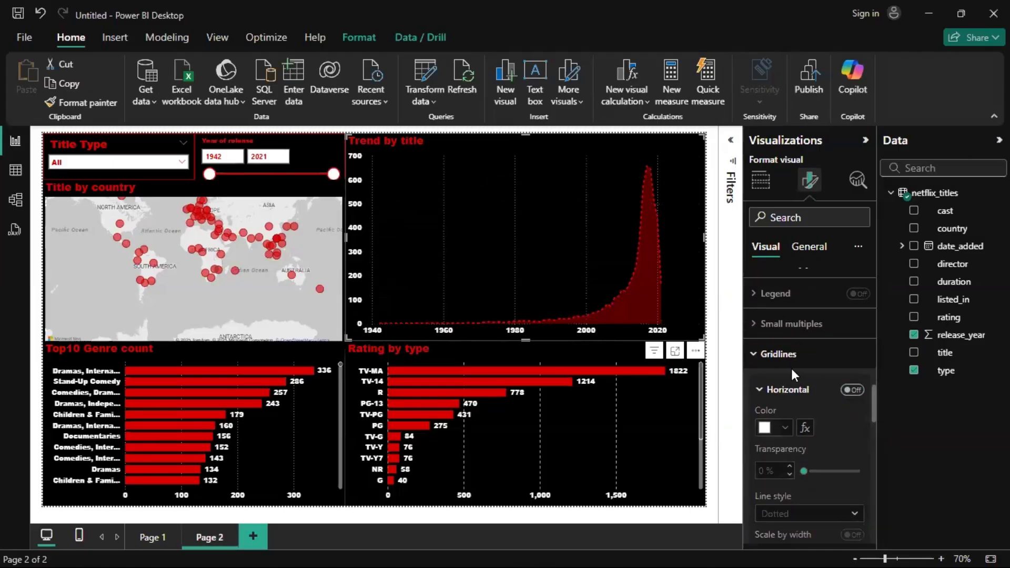
scroll(791, 368, "down", 1)
scroll(791, 368, "down", 3)
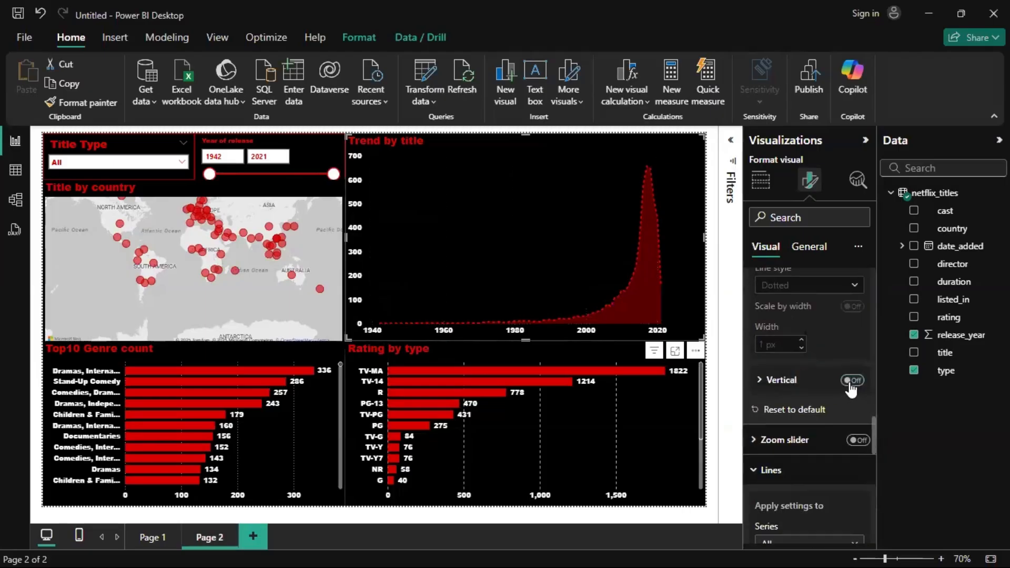
left_click(850, 381)
Turn the area chart's horizontal gridlines back on and deselect the chart
scroll(848, 373, "up", 5)
left_click(850, 366)
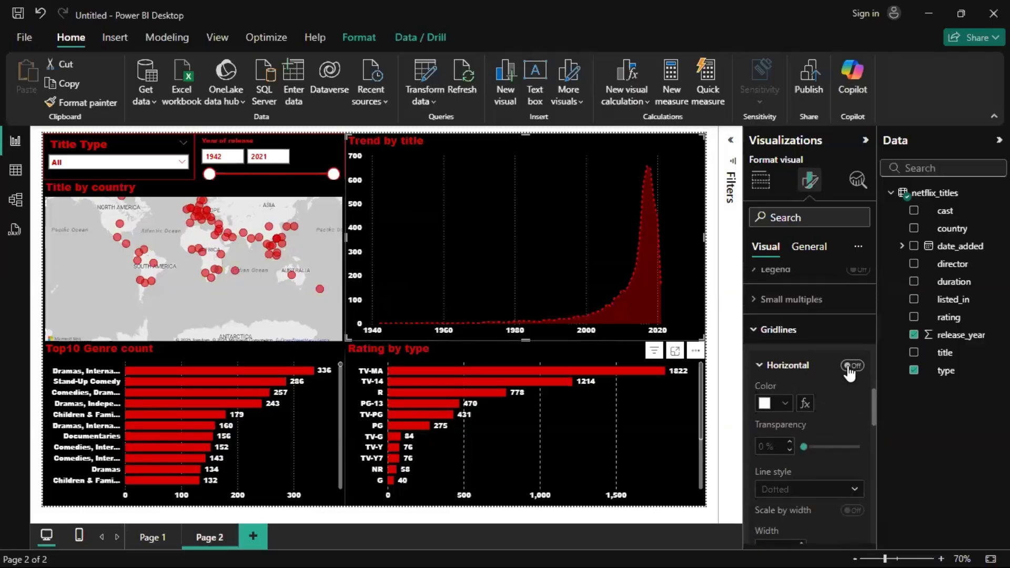
left_click(850, 367)
scroll(854, 471, "down", 1)
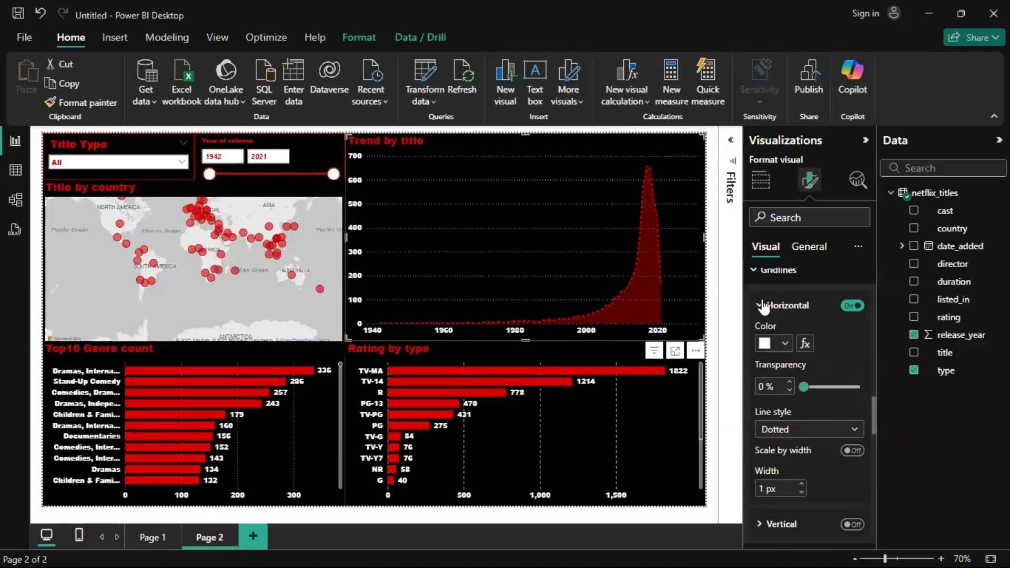
left_click(760, 305)
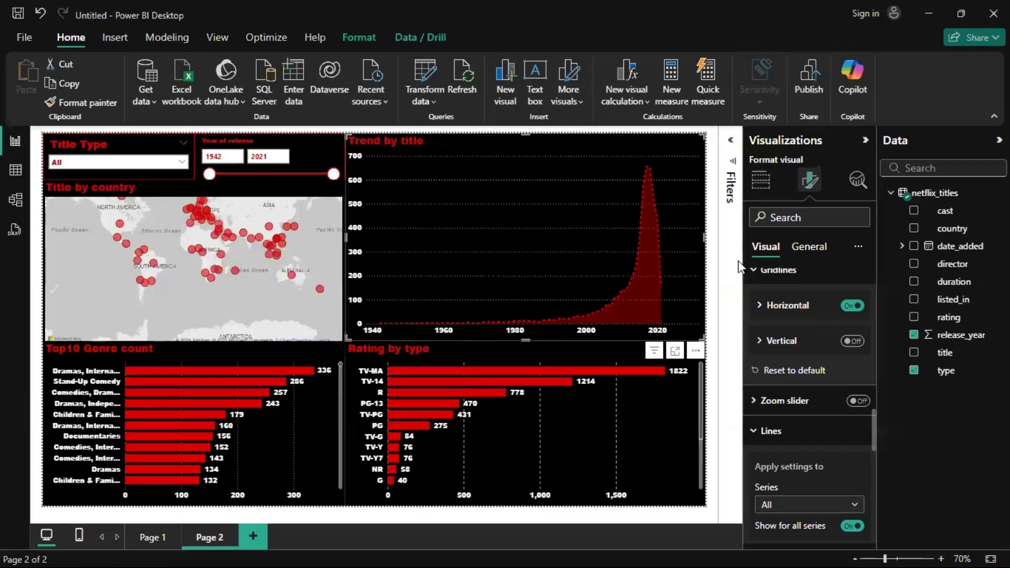
left_click(715, 293)
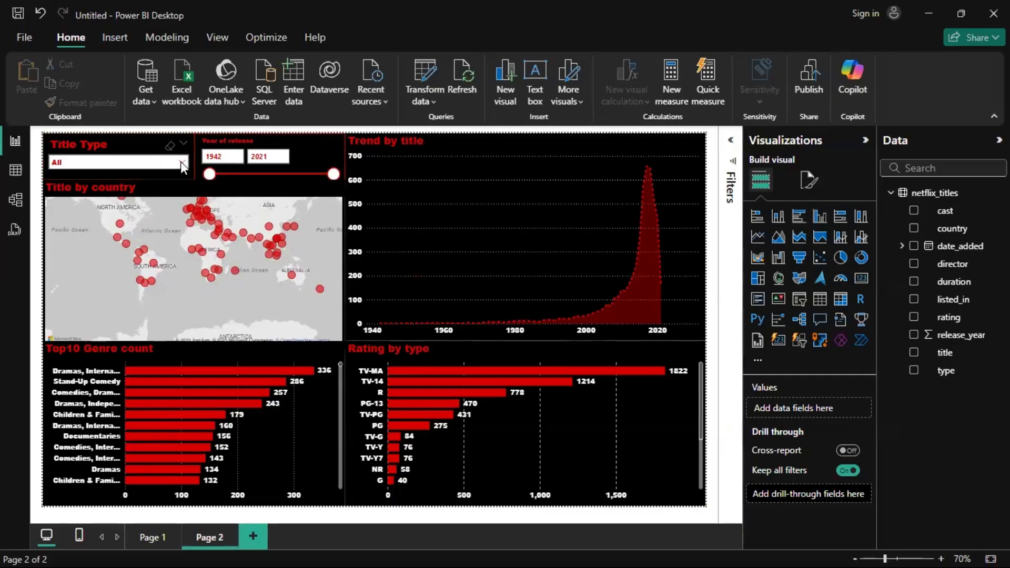
Filter the dashboard to TV Show titles only with the Title Type slicer
left_click(181, 162)
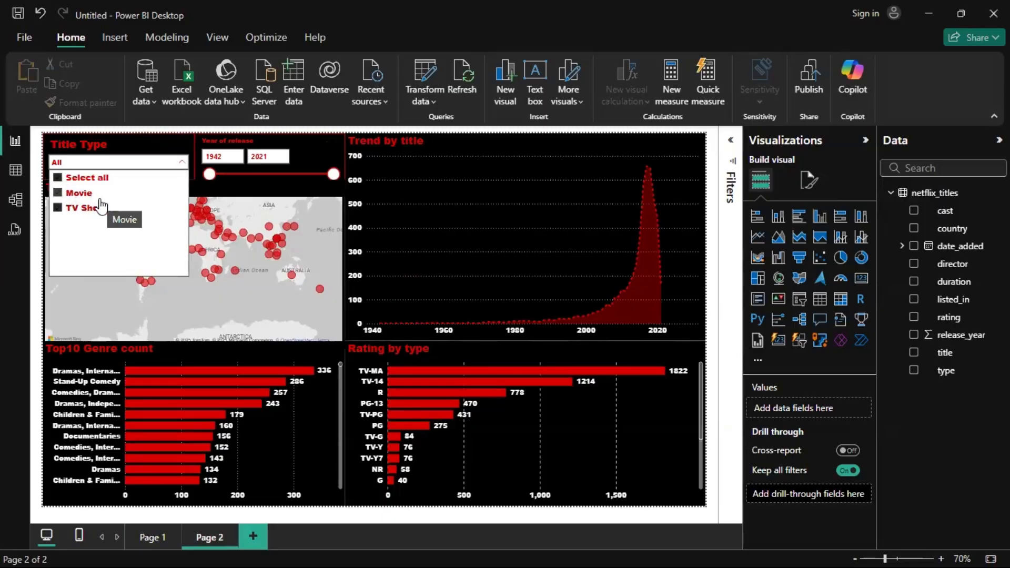
left_click(57, 194)
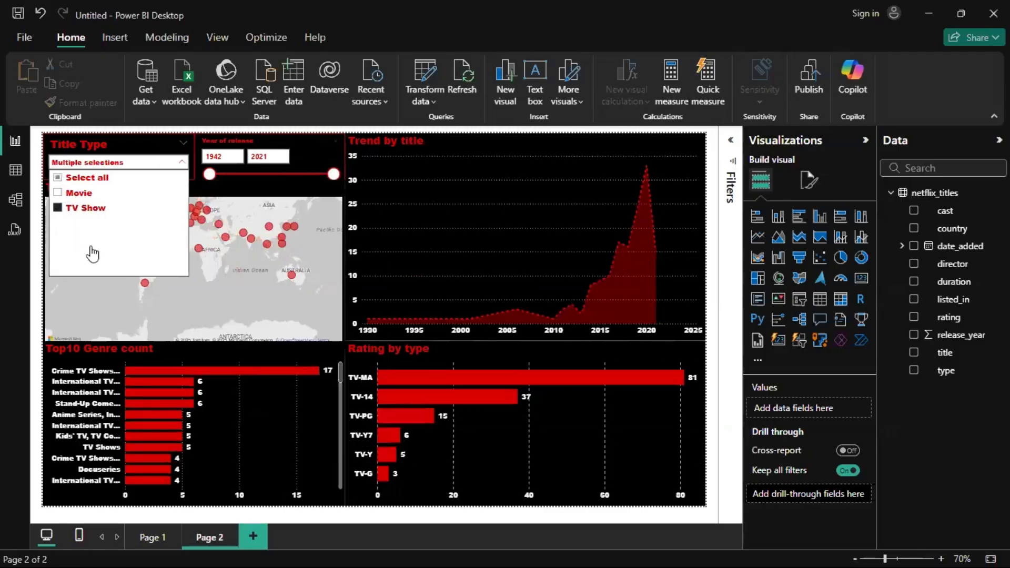
left_click(56, 210)
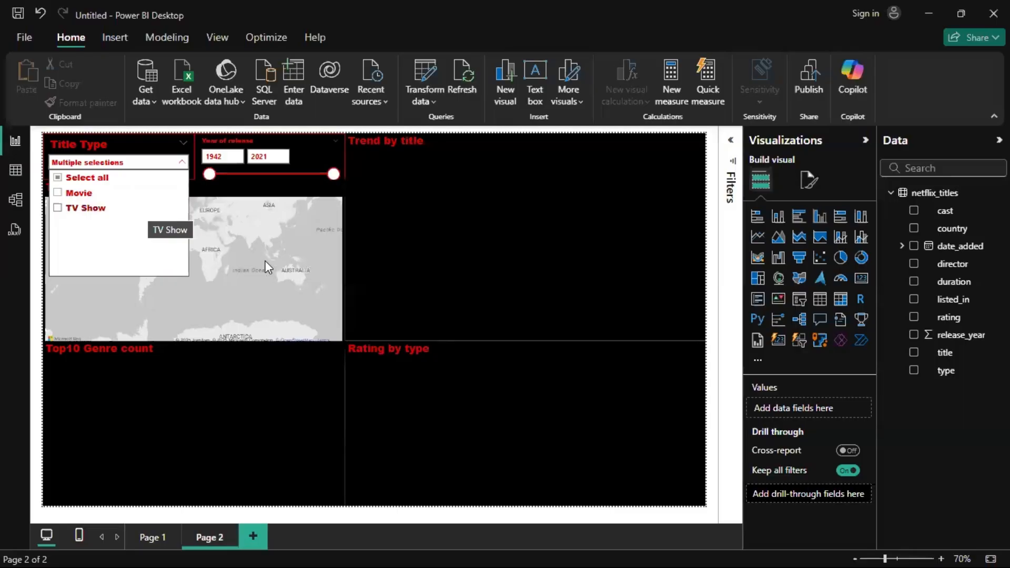
left_click(55, 209)
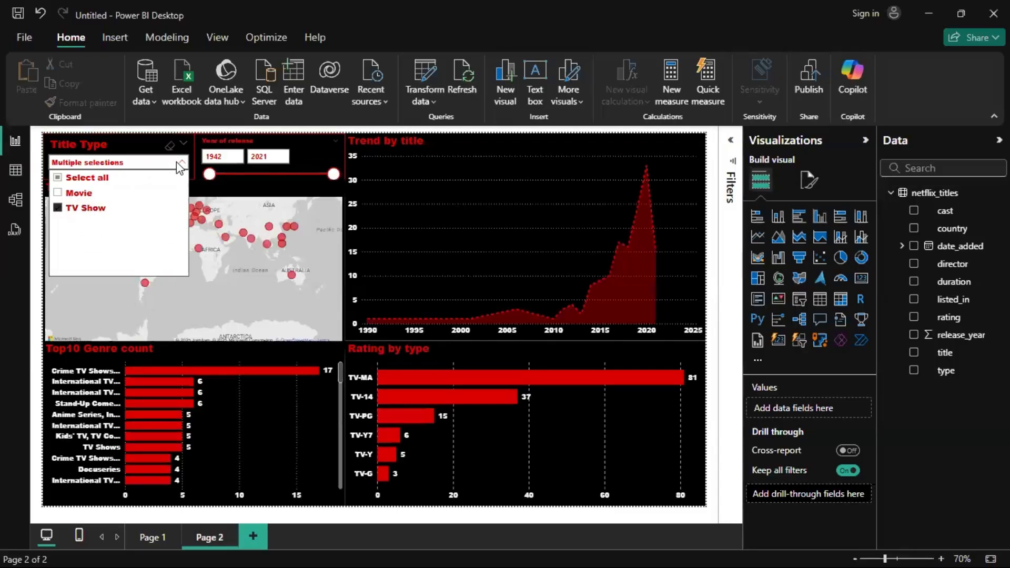
left_click(178, 163)
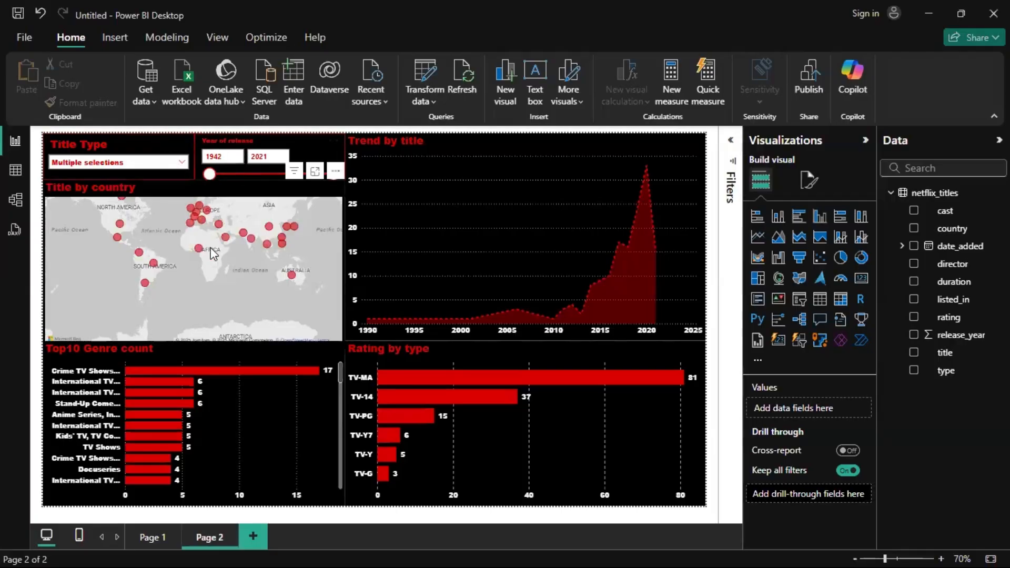
Zoom the country map in on India and Saudi Arabia and inspect the bars of the genre and rating charts
left_click_drag(226, 251, 164, 270)
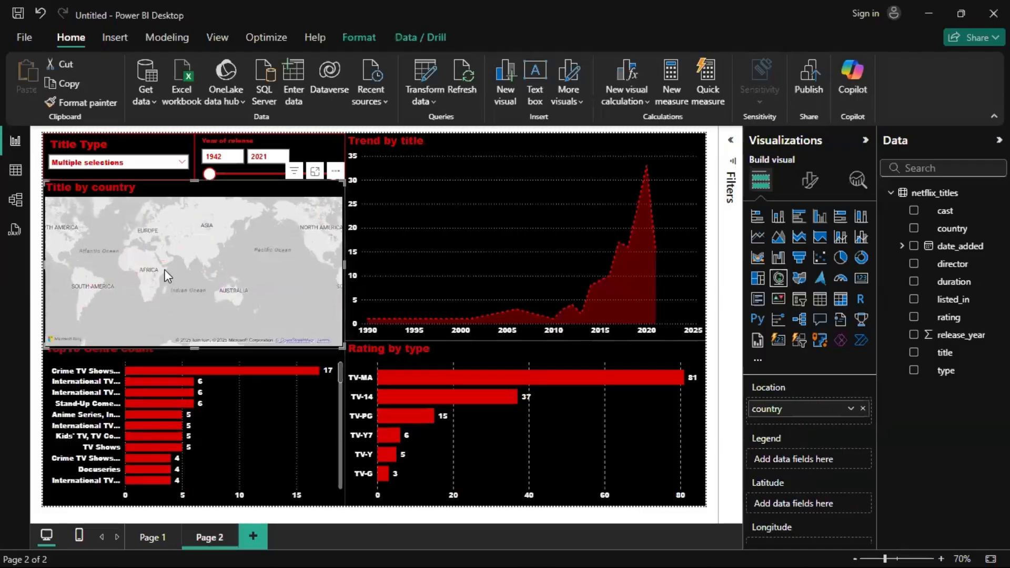
scroll(173, 268, "up", 4)
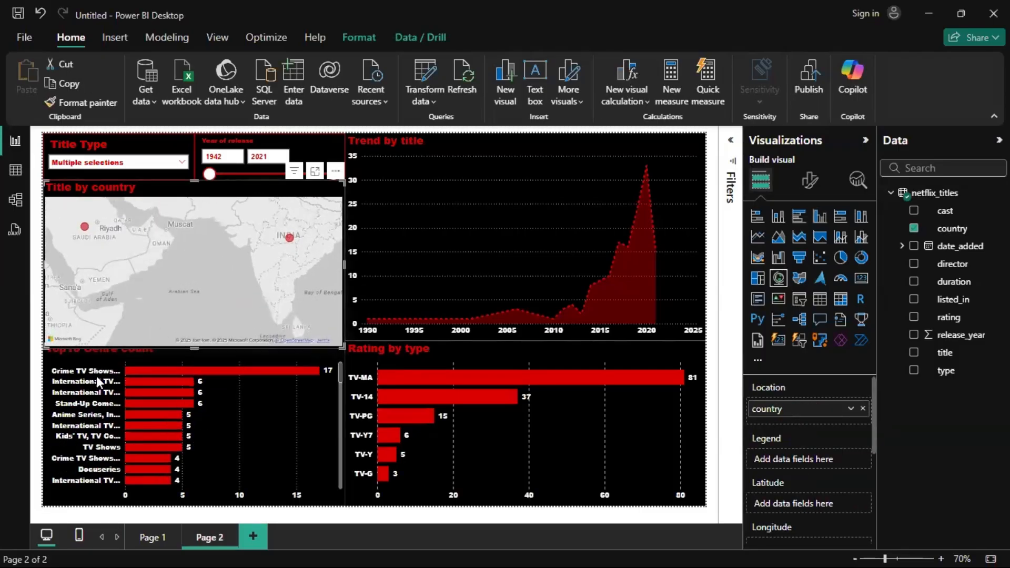
mouse_move(133, 373)
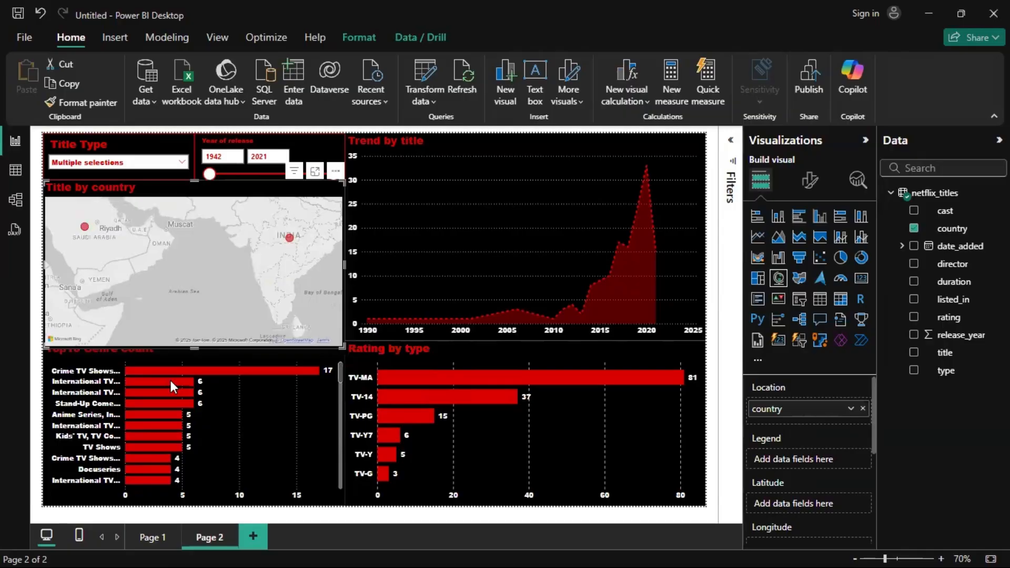
mouse_move(171, 382)
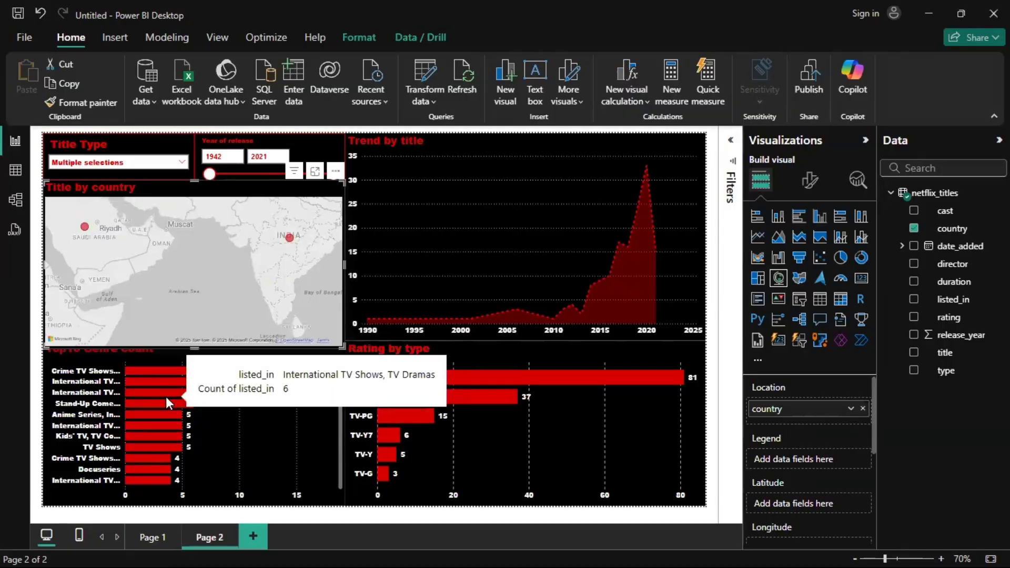
mouse_move(159, 421)
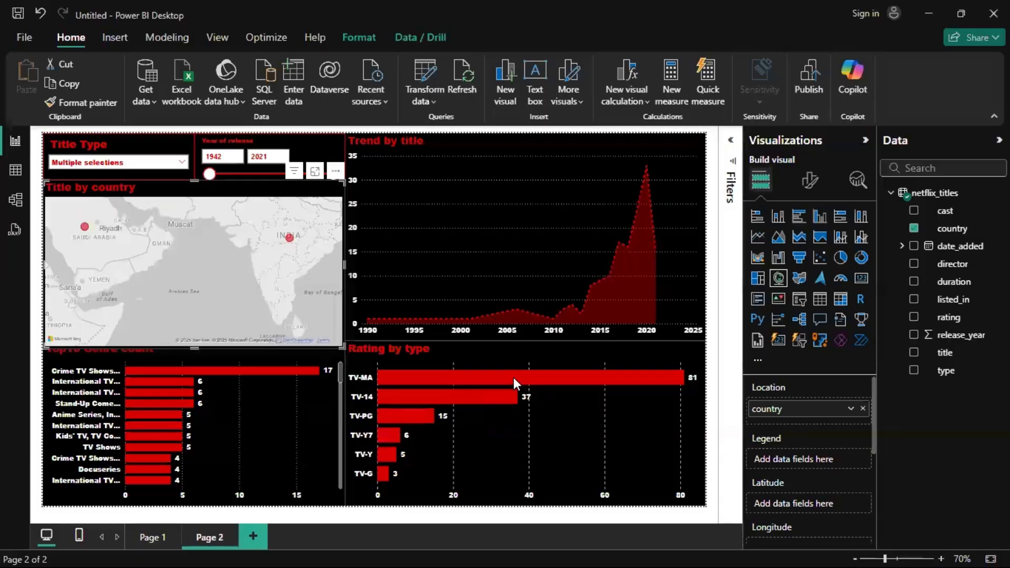
mouse_move(513, 377)
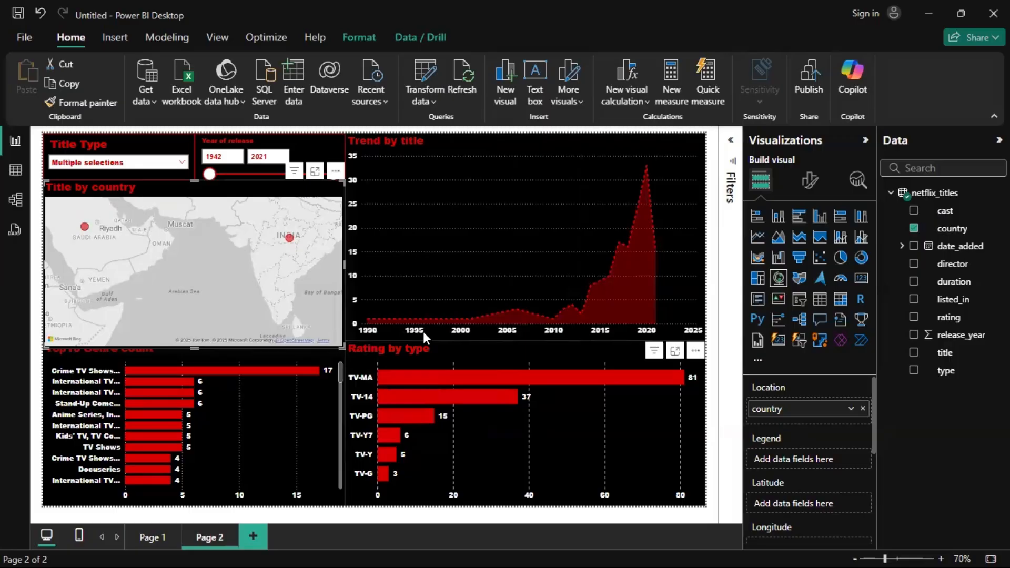
Set the start of the Year of release slicer to 1977 and examine the country map and the genre chart
left_click_drag(209, 175, 264, 173)
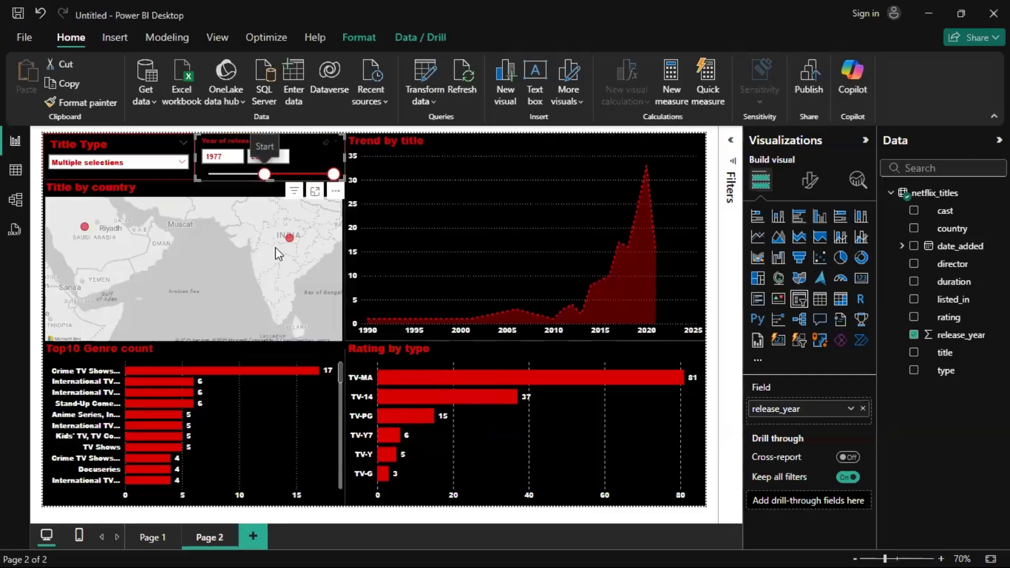
scroll(276, 247, "down", 3)
scroll(276, 248, "down", 3)
scroll(276, 247, "up", 1)
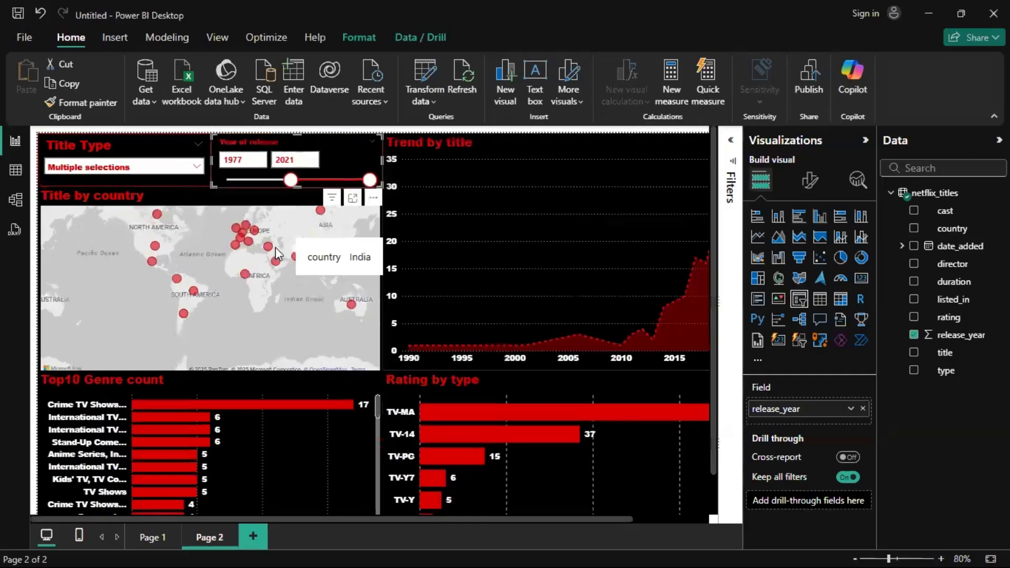
scroll(275, 247, "up", 3)
scroll(197, 434, "down", 2)
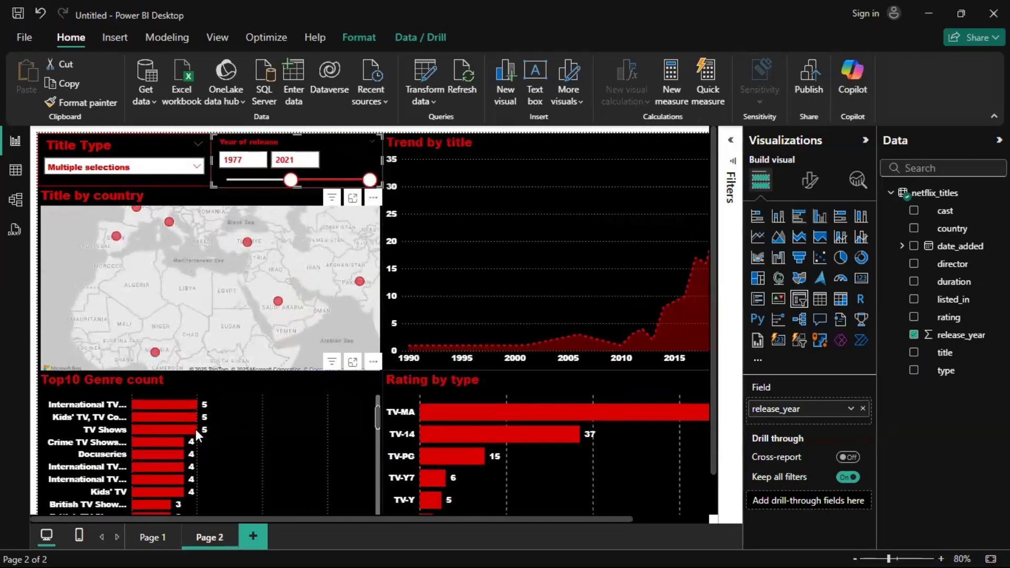
scroll(198, 435, "down", 4)
Set the start of the Year of release slicer to 2000
scroll(196, 431, "up", 6)
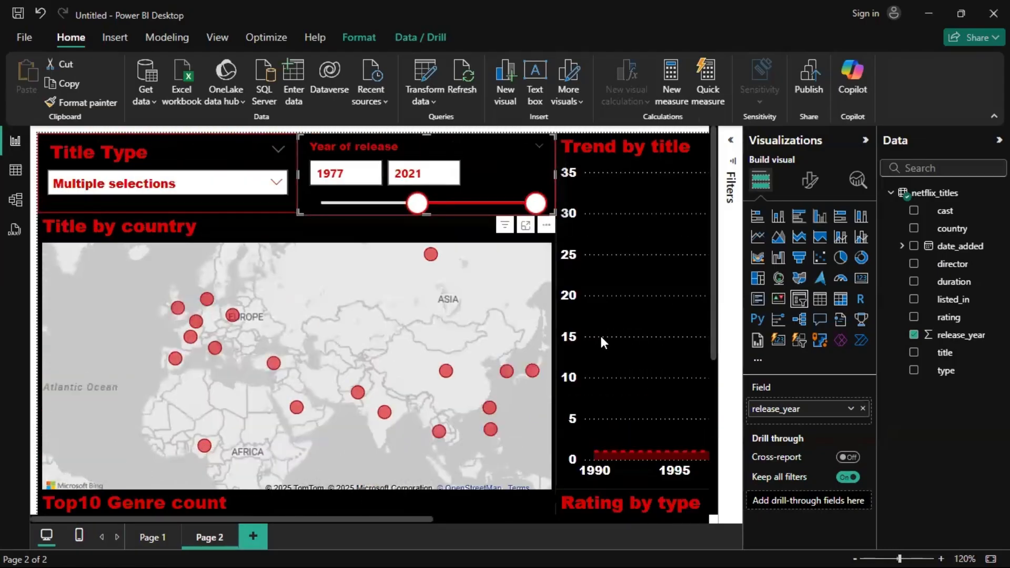
mouse_move(603, 342)
scroll(603, 342, "down", 5)
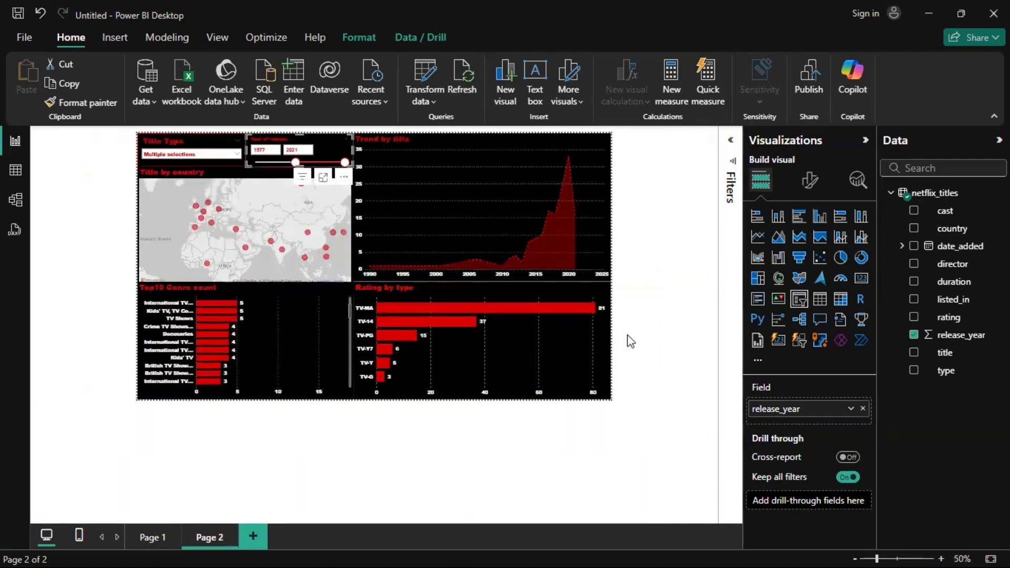
scroll(630, 342, "up", 4)
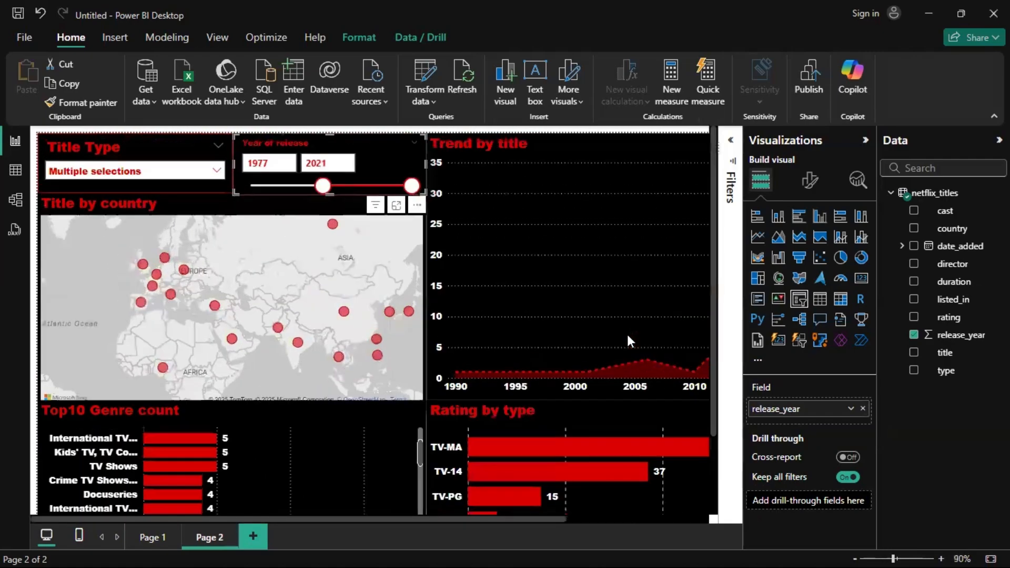
scroll(627, 341, "up", 5)
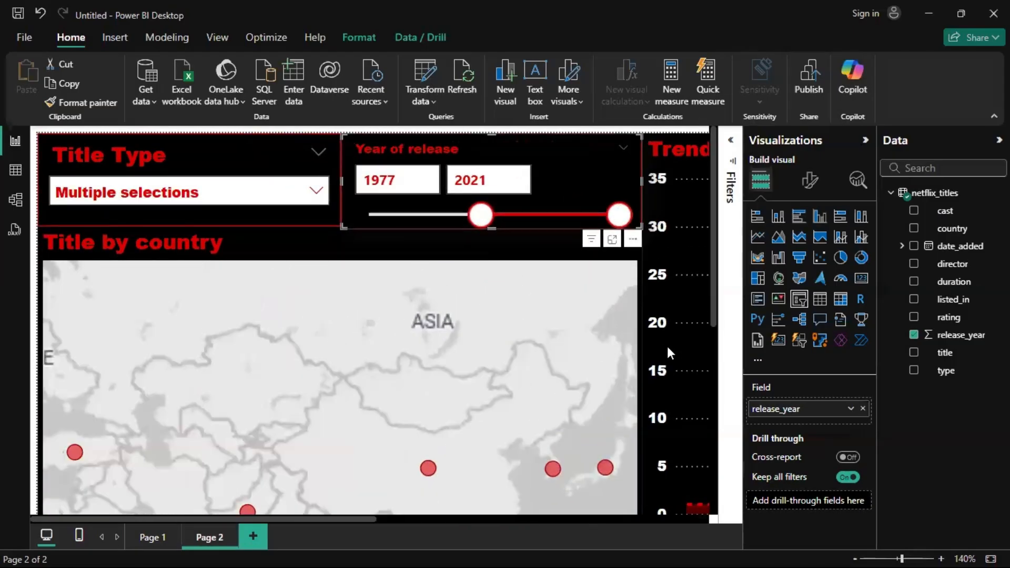
scroll(668, 353, "down", 8)
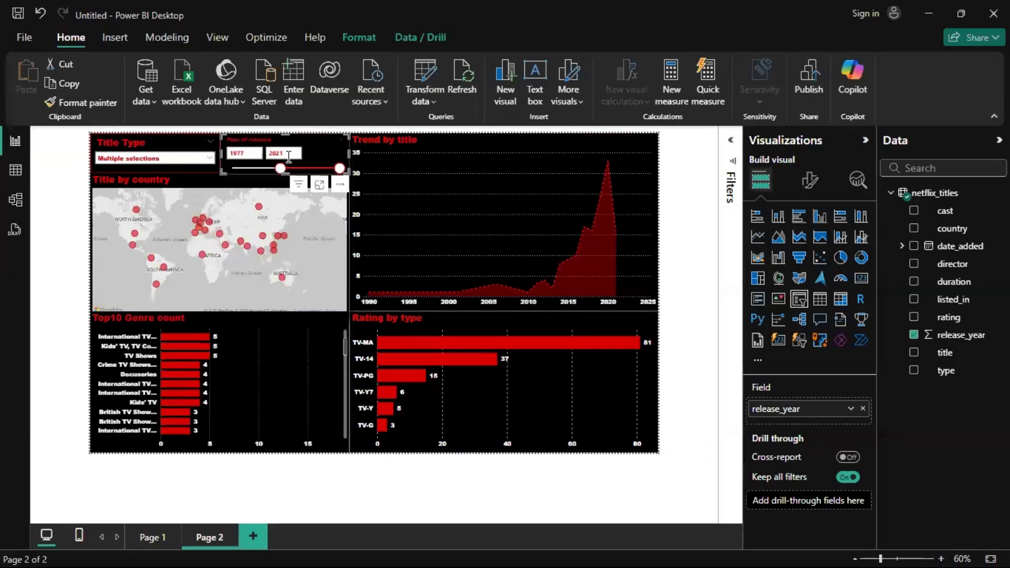
left_click_drag(282, 163, 304, 166)
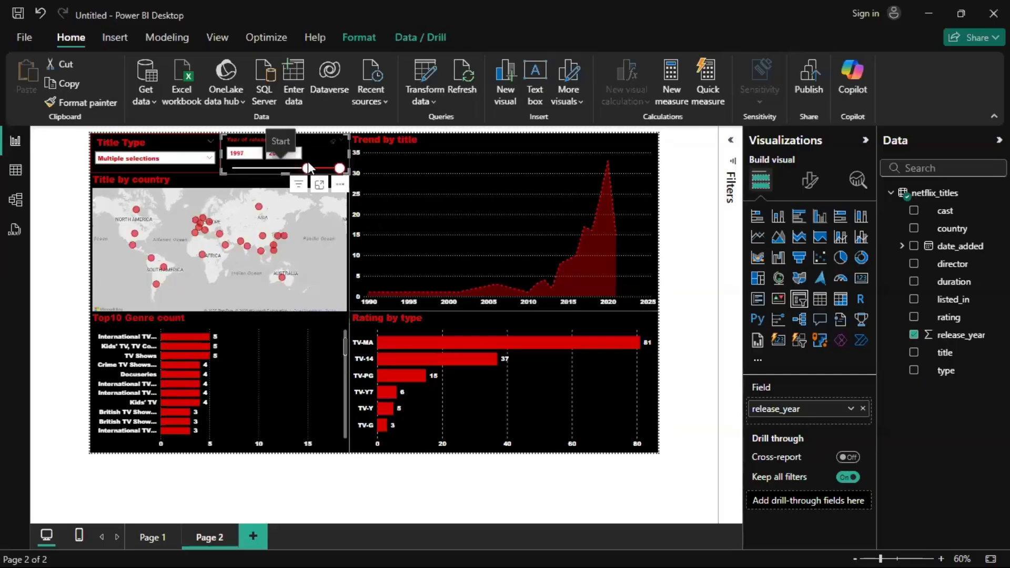
left_click_drag(309, 165, 311, 165)
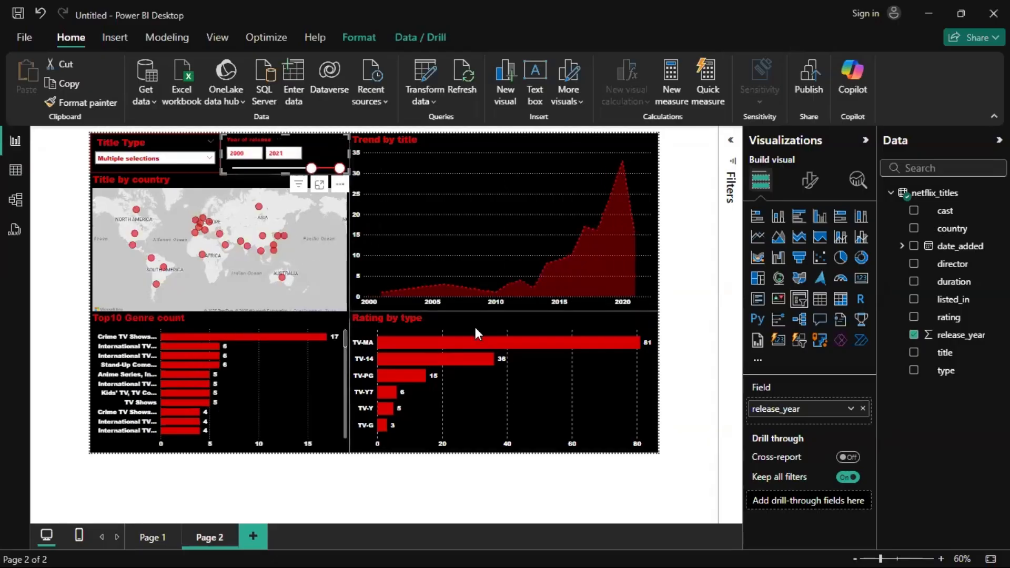
Switch the Title Type slicer from TV Show to Movie titles only
left_click(209, 158)
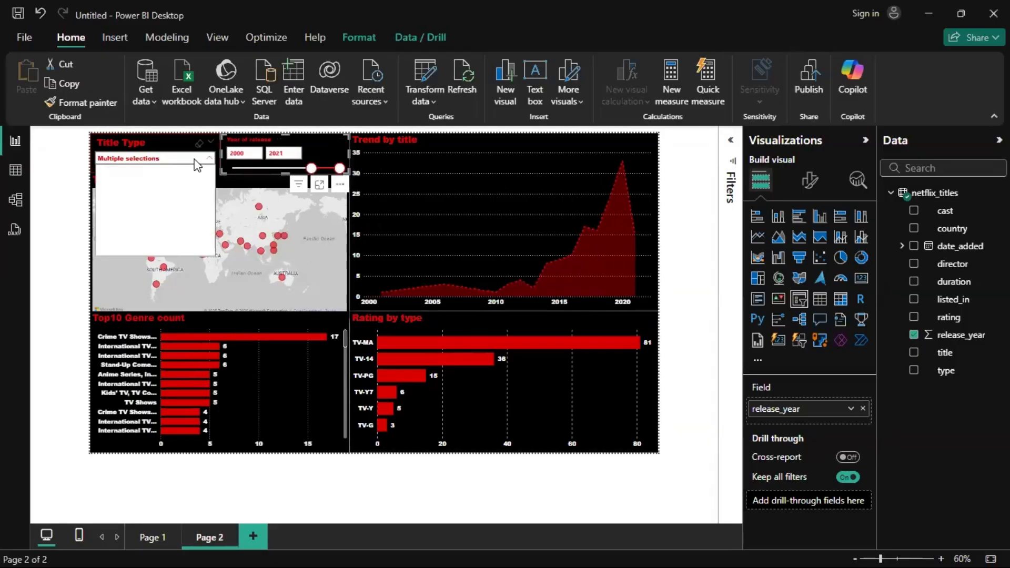
left_click(105, 186)
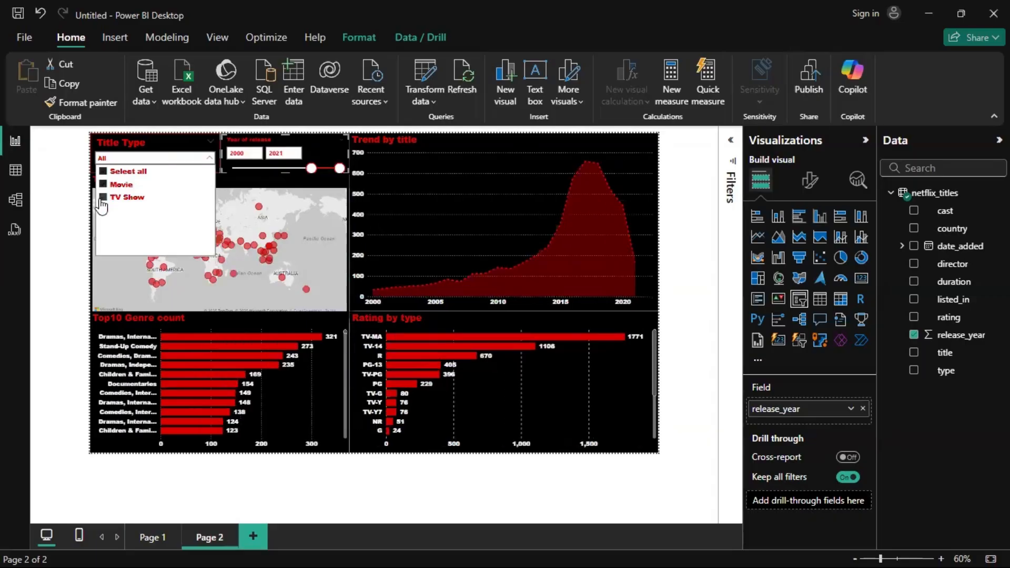
left_click(103, 199)
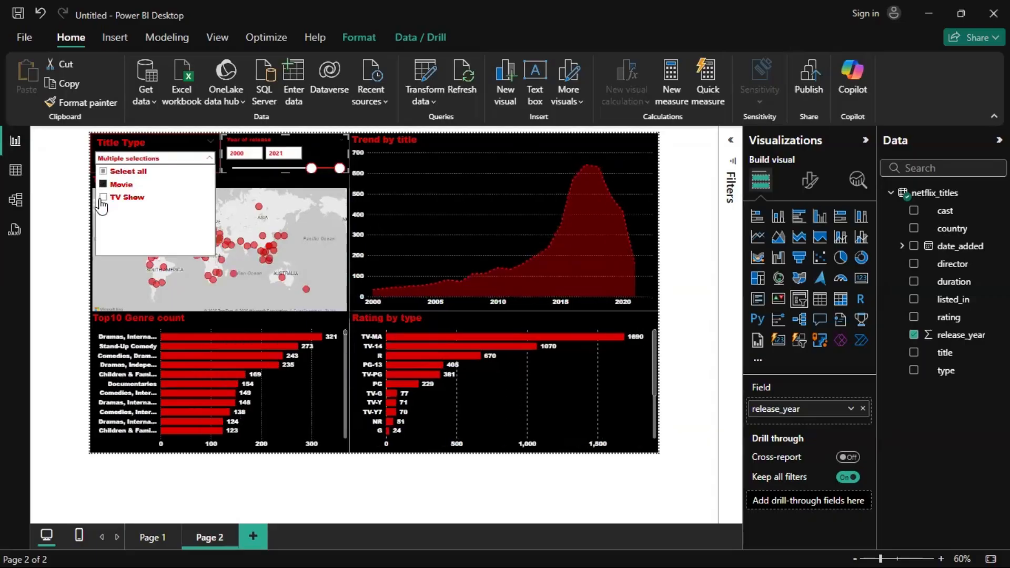
left_click(208, 154)
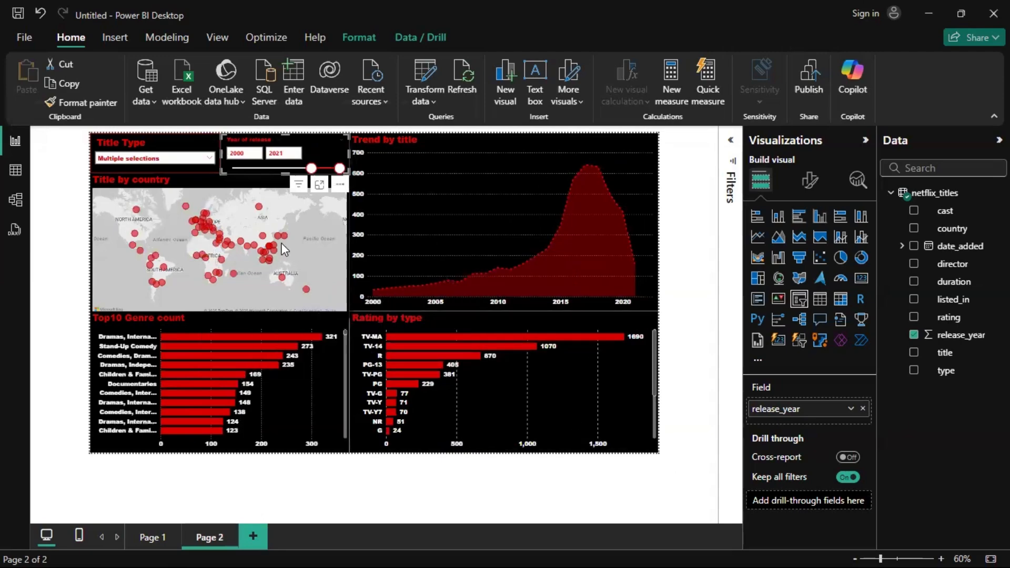
Cross-filter the dashboard by the top drama bar in the genre chart, examine the other visuals, and clear the selection
mouse_move(298, 184)
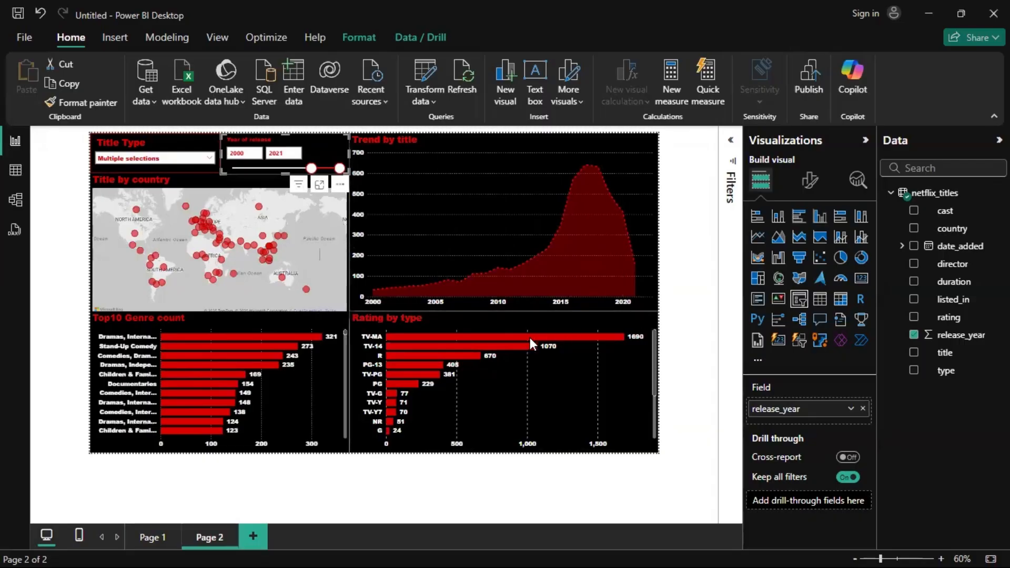
left_click(233, 333)
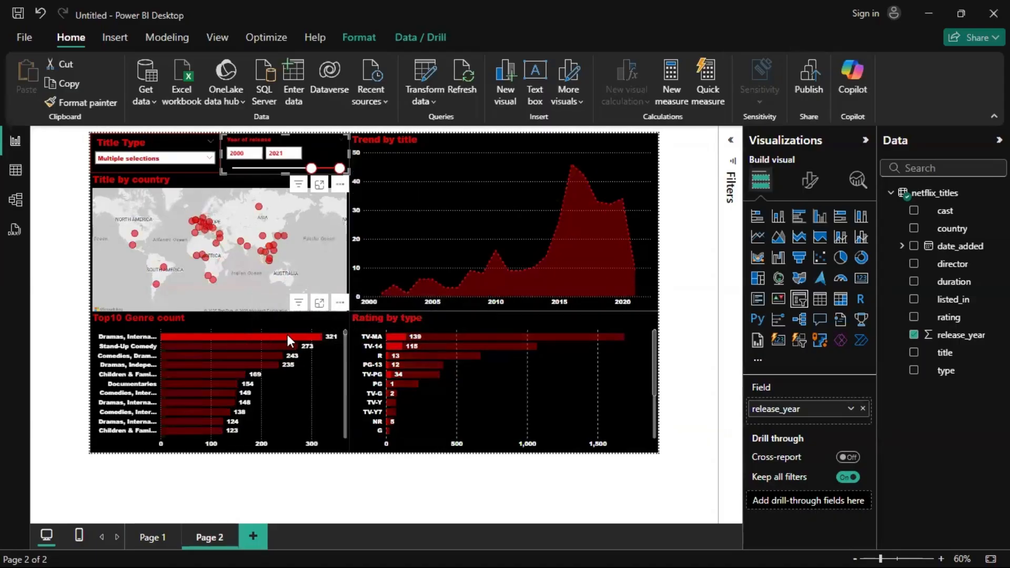
mouse_move(287, 334)
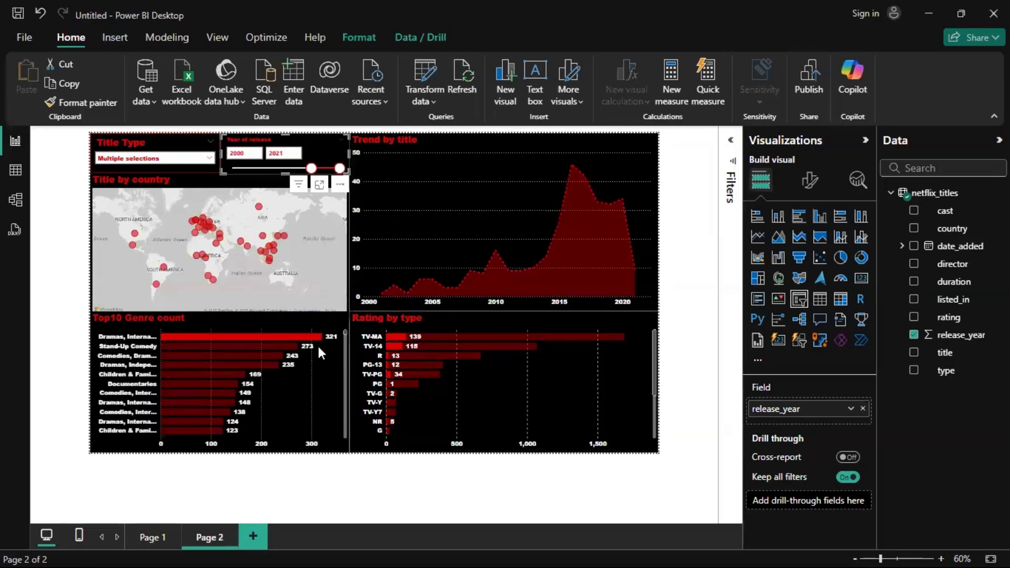
left_click(308, 333)
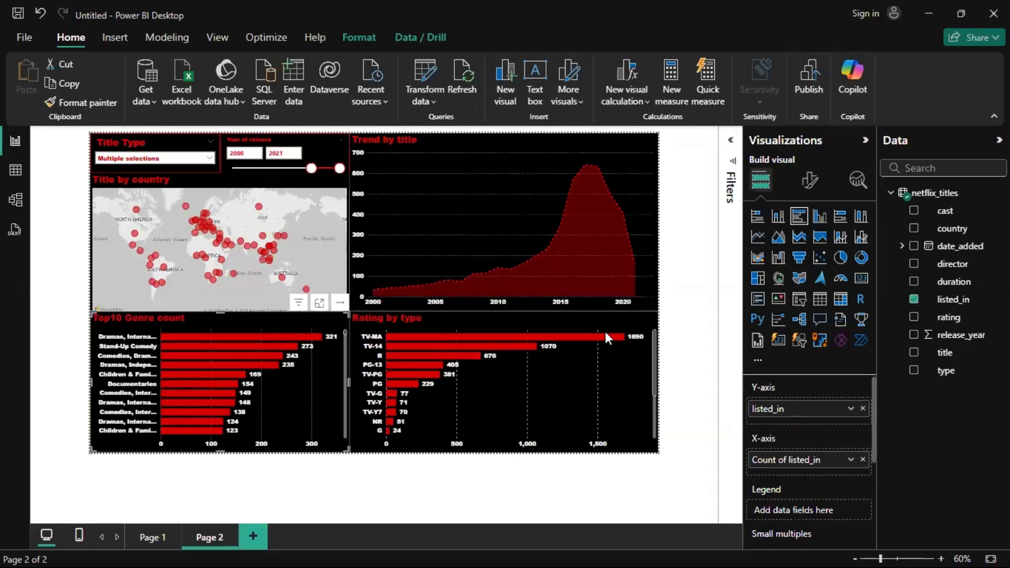
Cross-filter the dashboard by 2010 in the Trend by title chart, examine the genre chart, and clear the selection
mouse_move(592, 284)
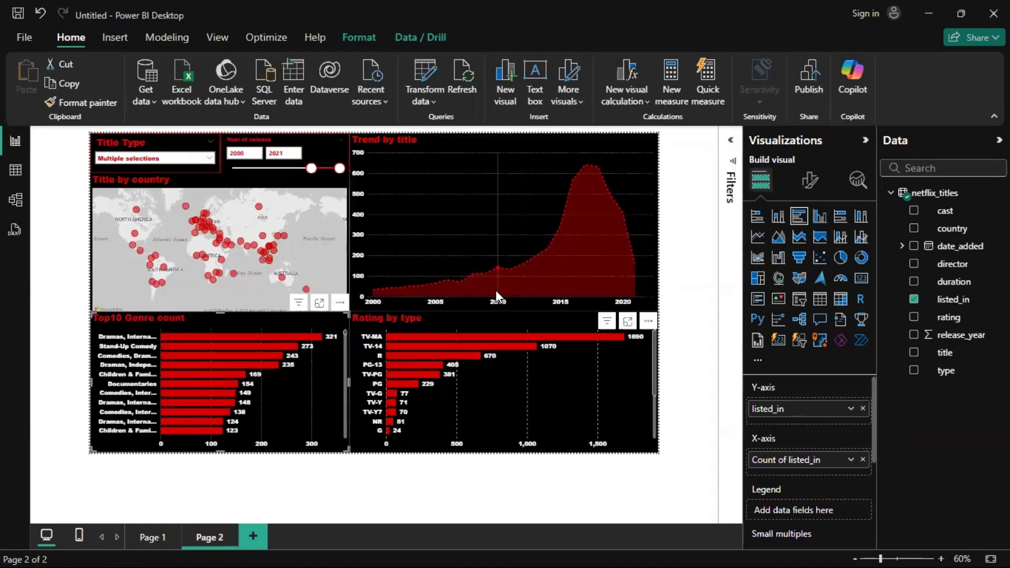
mouse_move(495, 291)
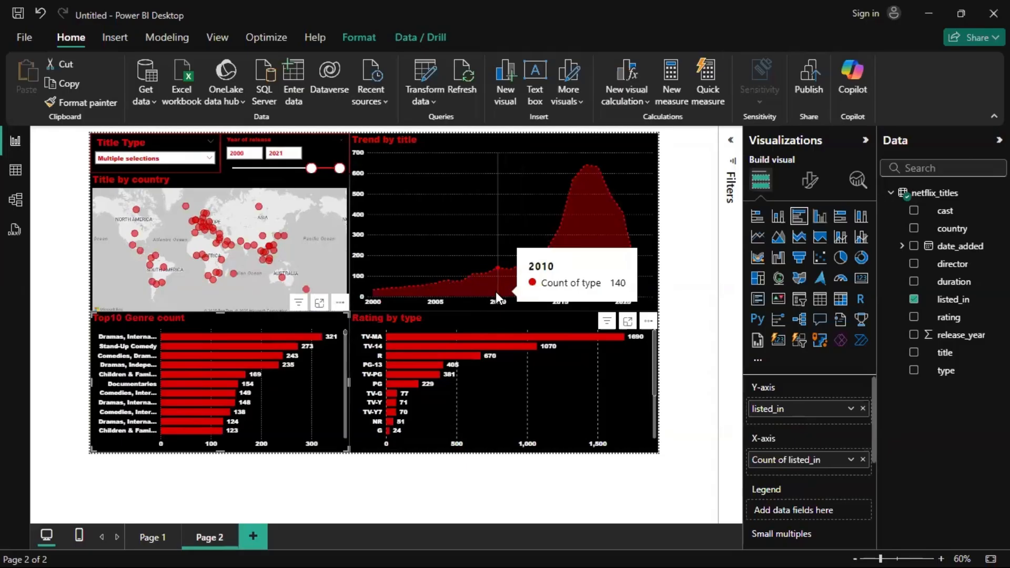
left_click(496, 292)
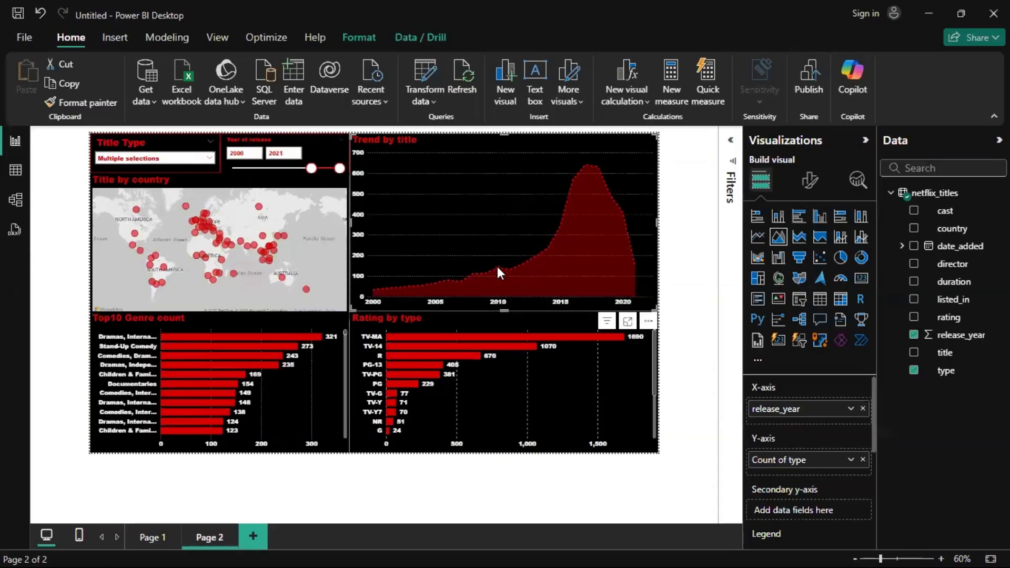
left_click(497, 266)
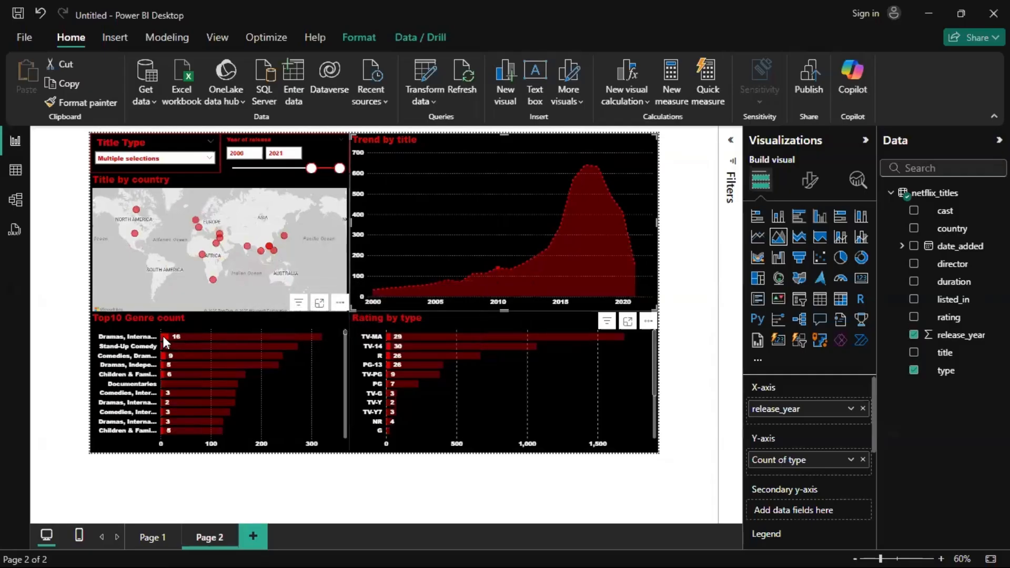
mouse_move(166, 342)
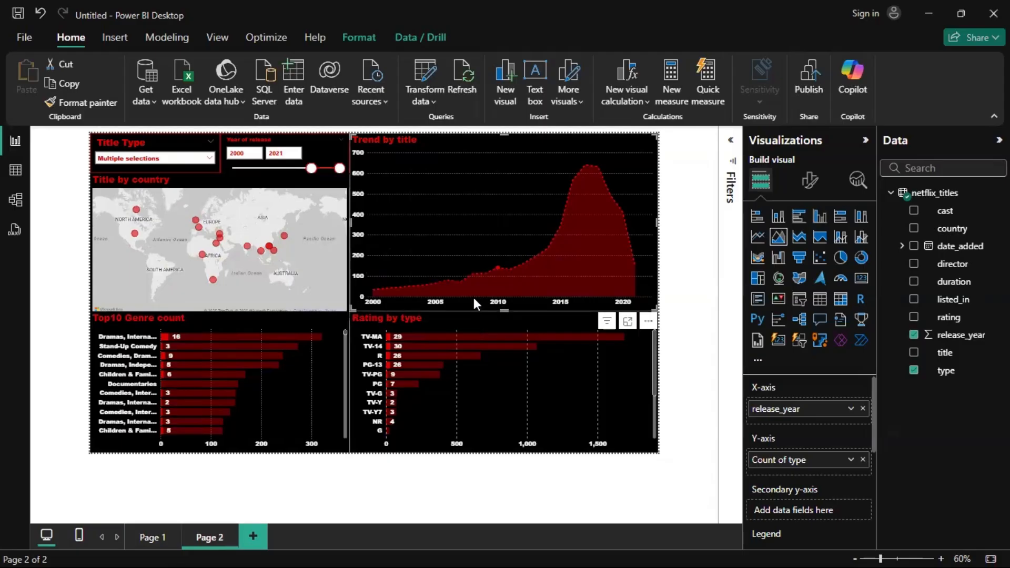
left_click(497, 267)
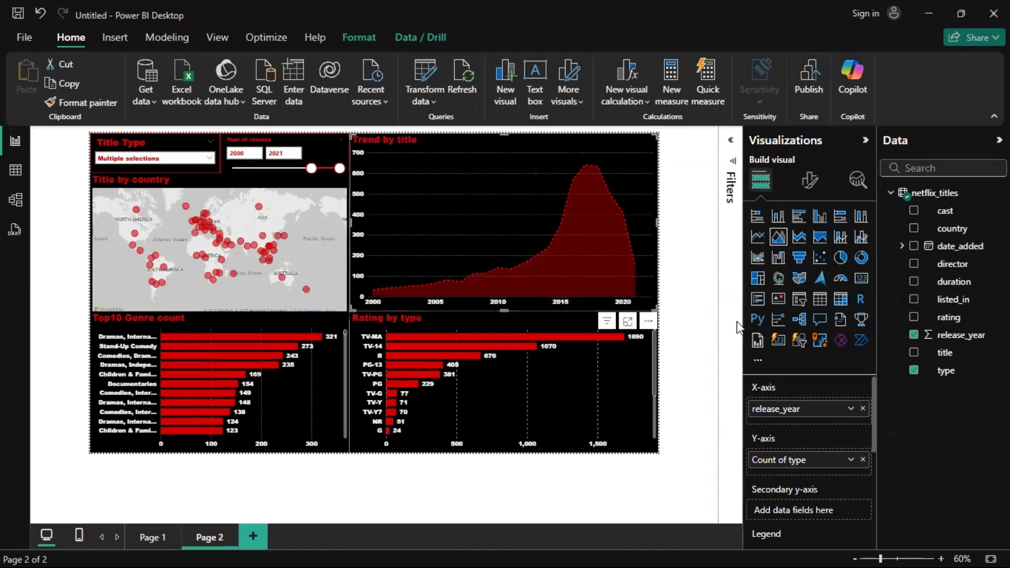
Deselect the trend chart and enlarge the report page view to 80%
left_click(710, 331)
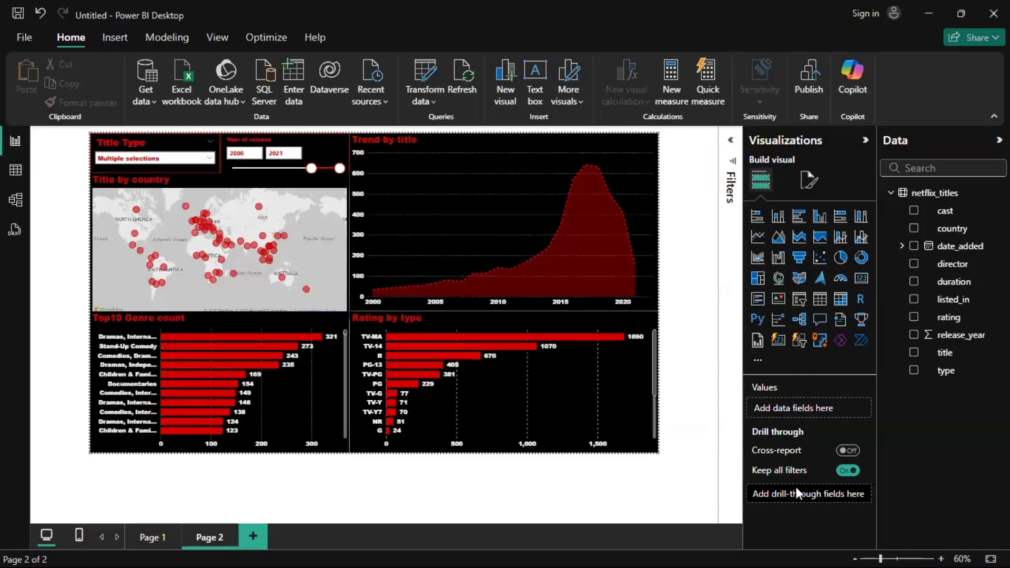
left_click(942, 555)
left_click(942, 552)
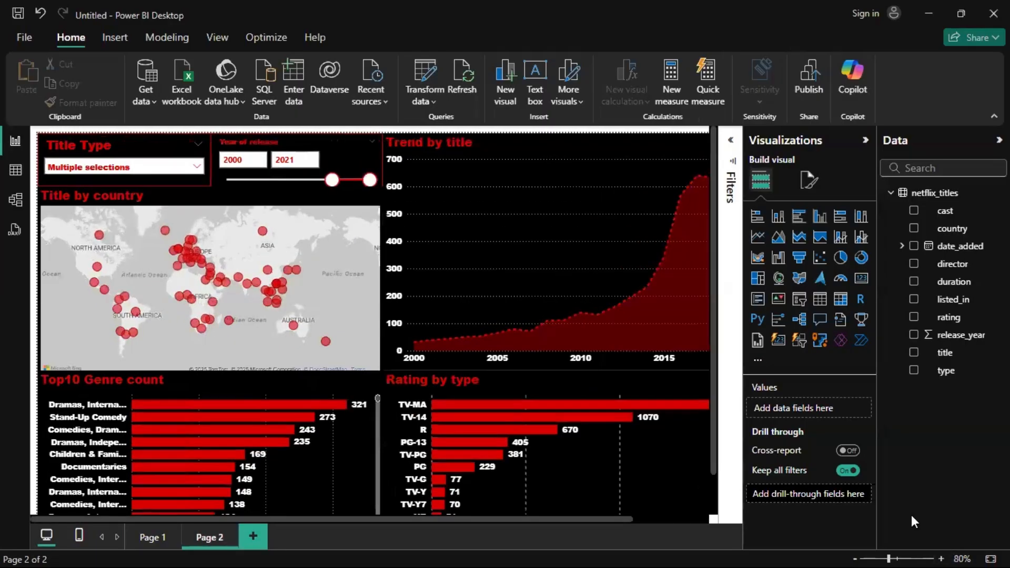
Switch to the Canva presentation in Chrome and show the contact slide, page 13, in full screen
key("alt+Tab")
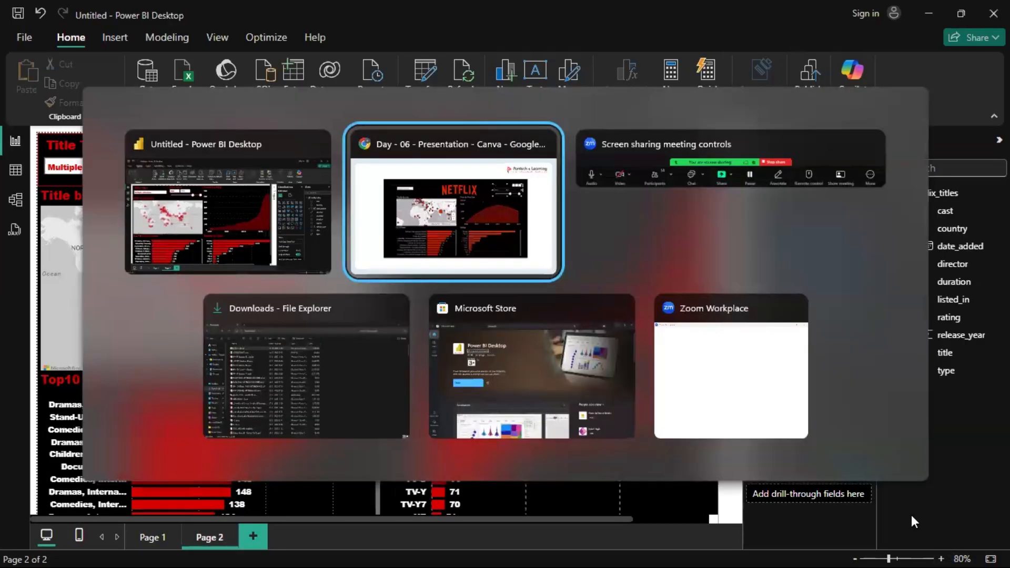
key("alt+Tab")
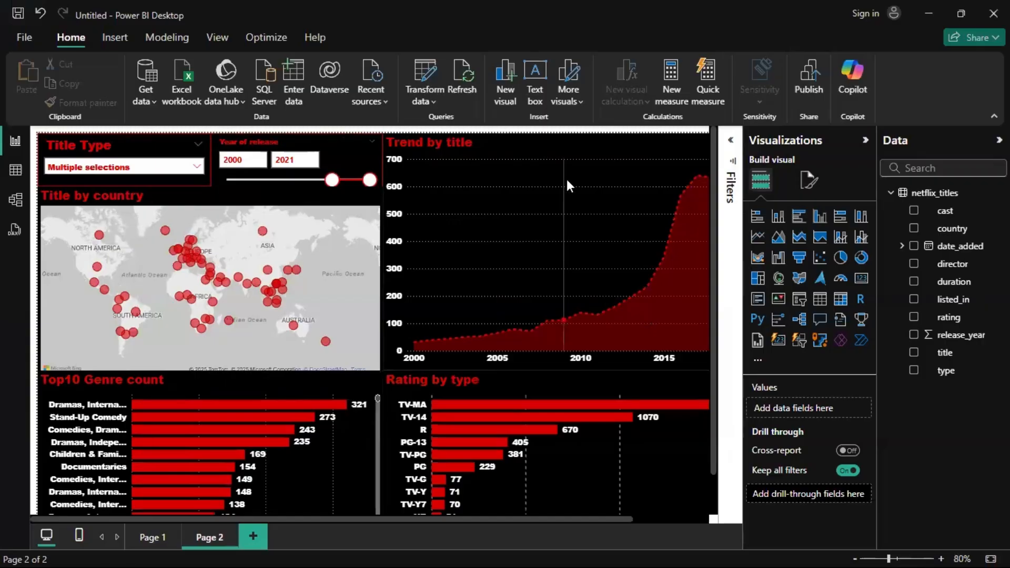
mouse_move(567, 180)
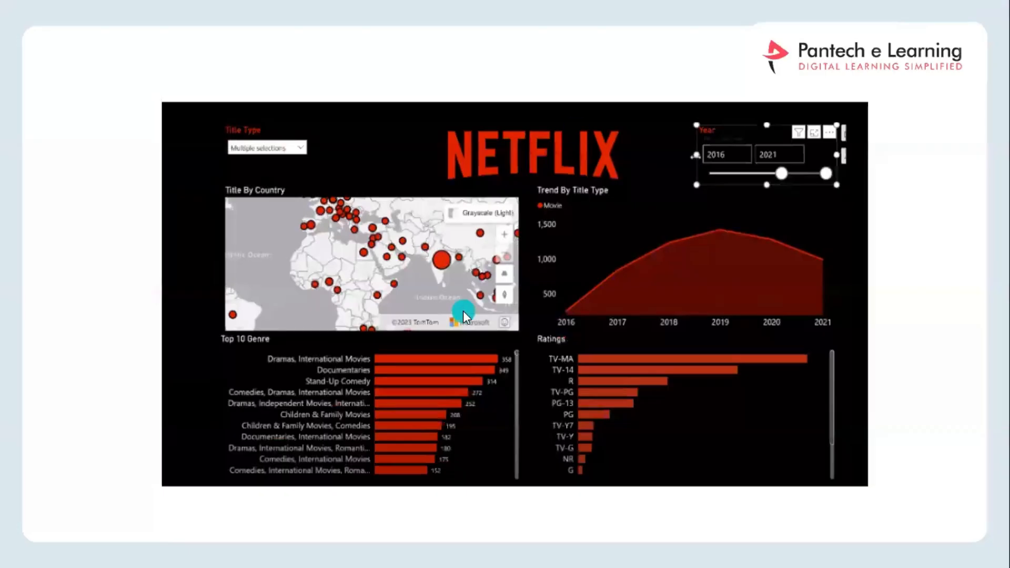
scroll(756, 483, "right", 5)
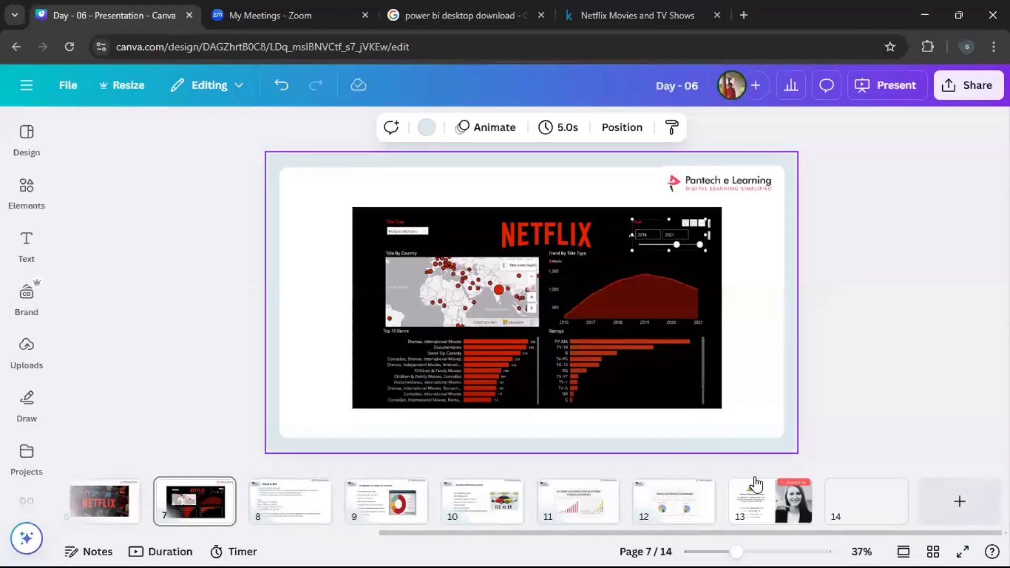
left_click(769, 497)
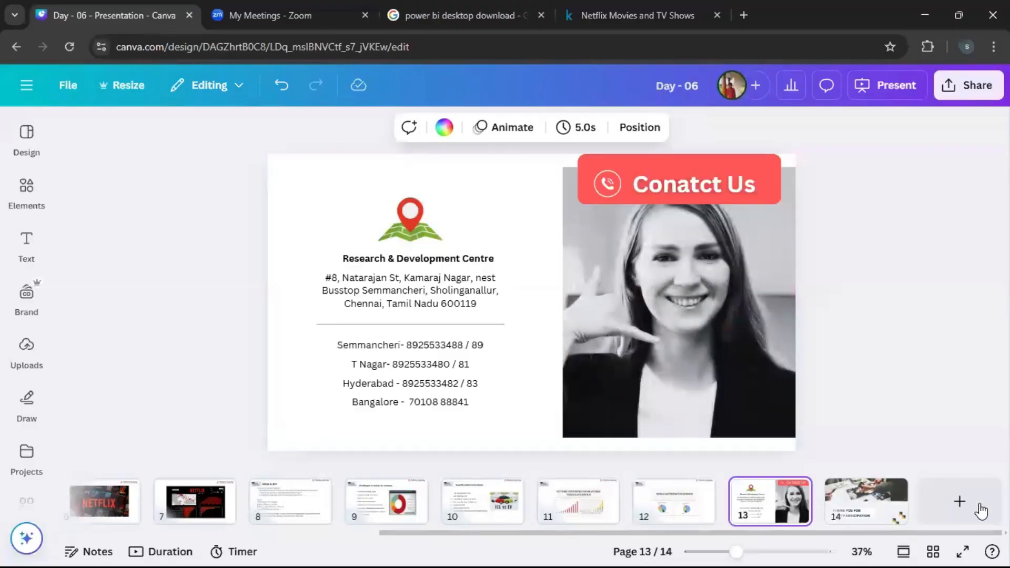
left_click(962, 552)
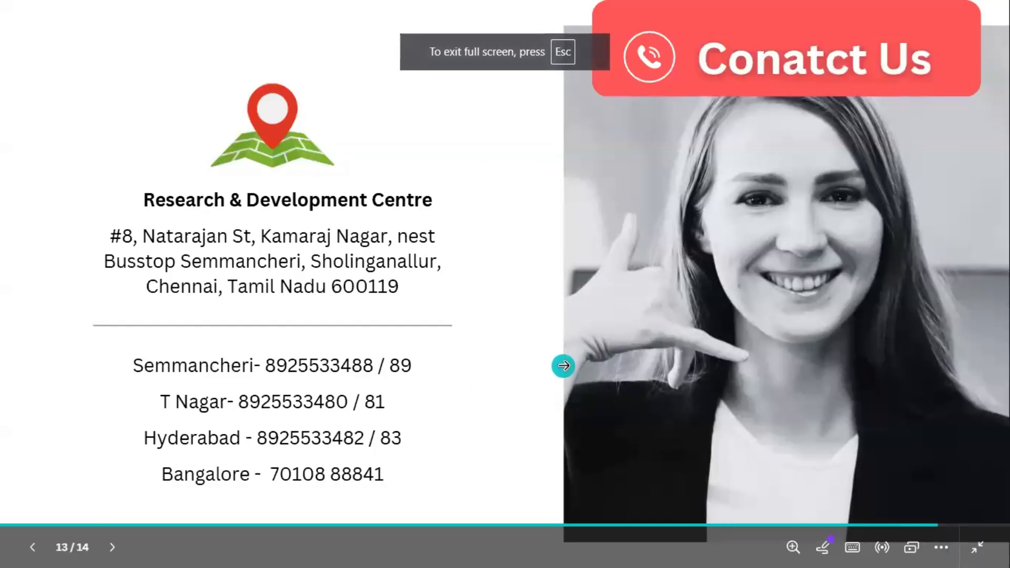